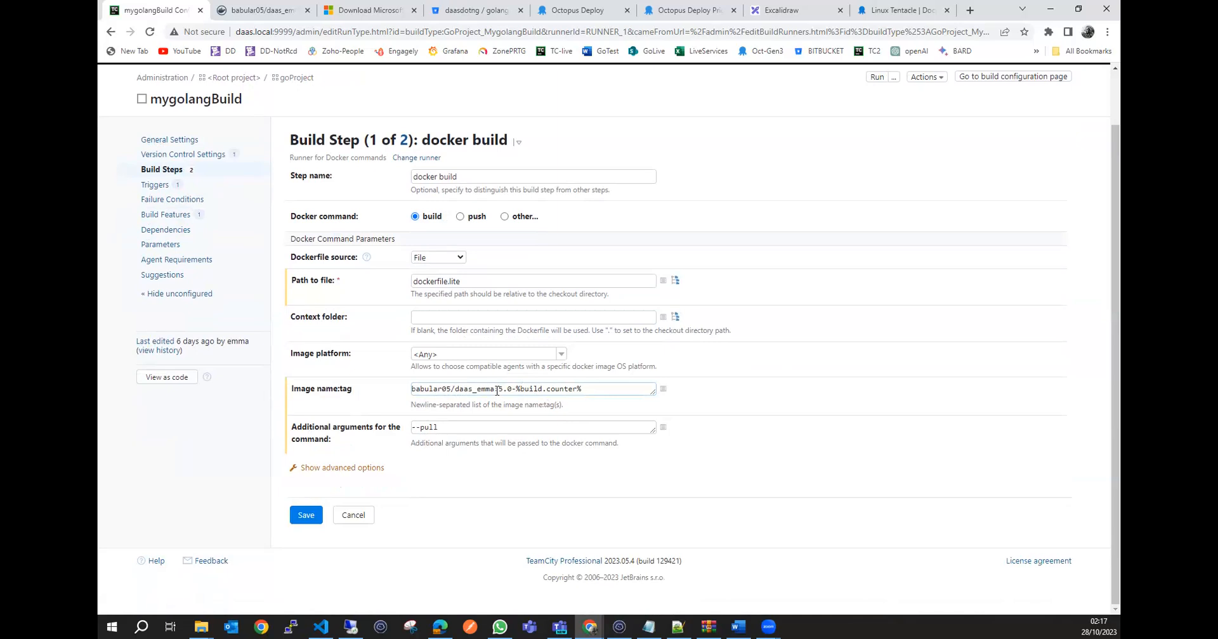
Examine the docker build step's image name and tag, including the %build.counter% suffix, and leave the step without saving.
drag(496, 389, 406, 390)
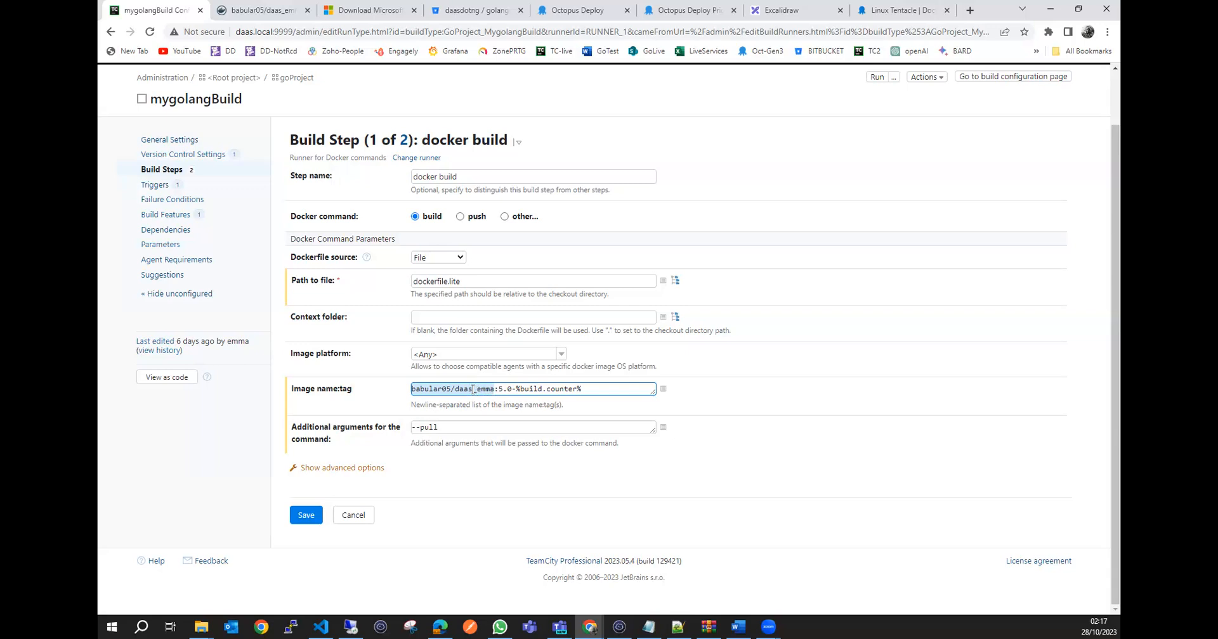
click(473, 390)
drag(496, 390, 412, 390)
click(499, 389)
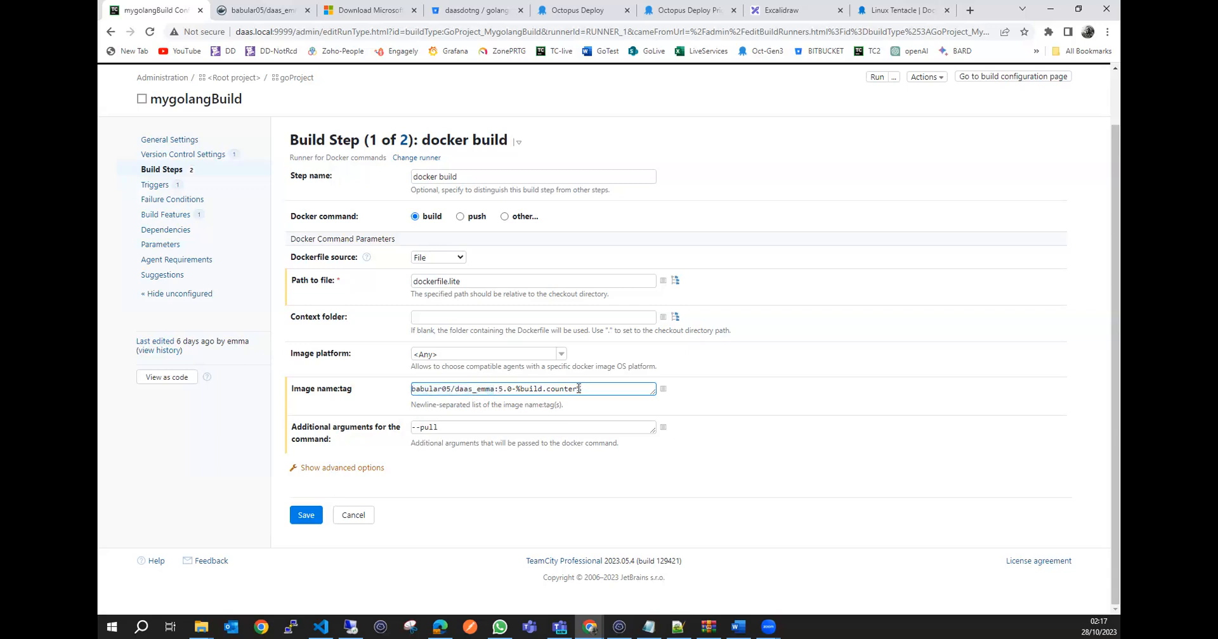
drag(579, 389, 522, 390)
drag(596, 389, 412, 388)
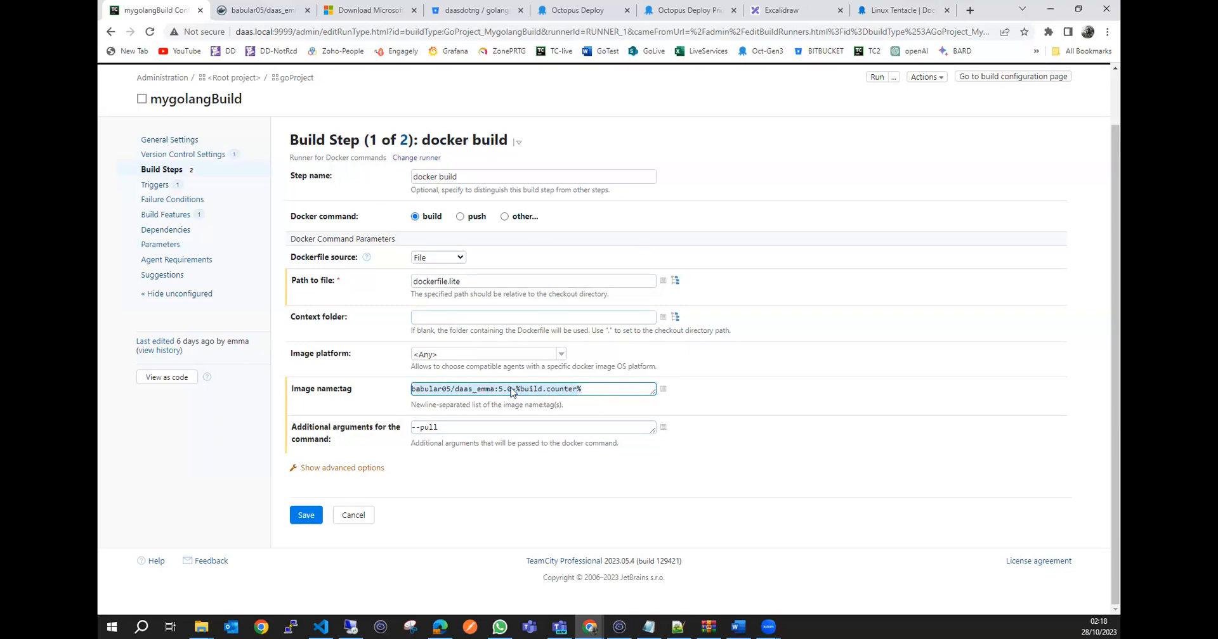
click(355, 517)
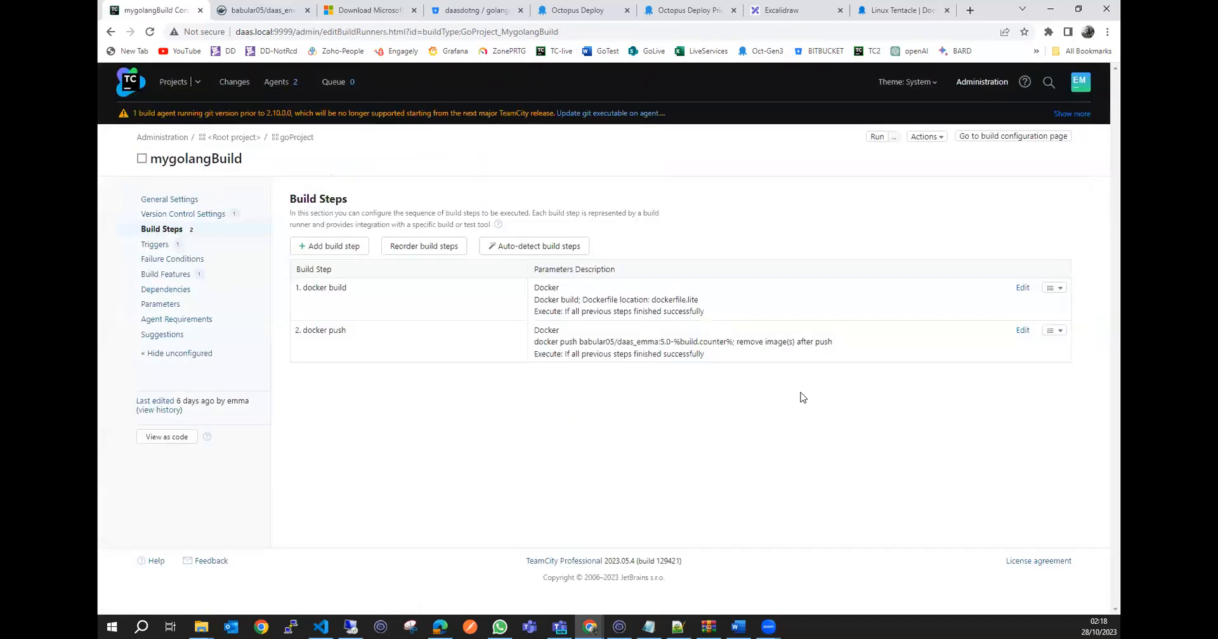
Open the docker push step, review its image name and tag, and leave it without saving.
click(1023, 331)
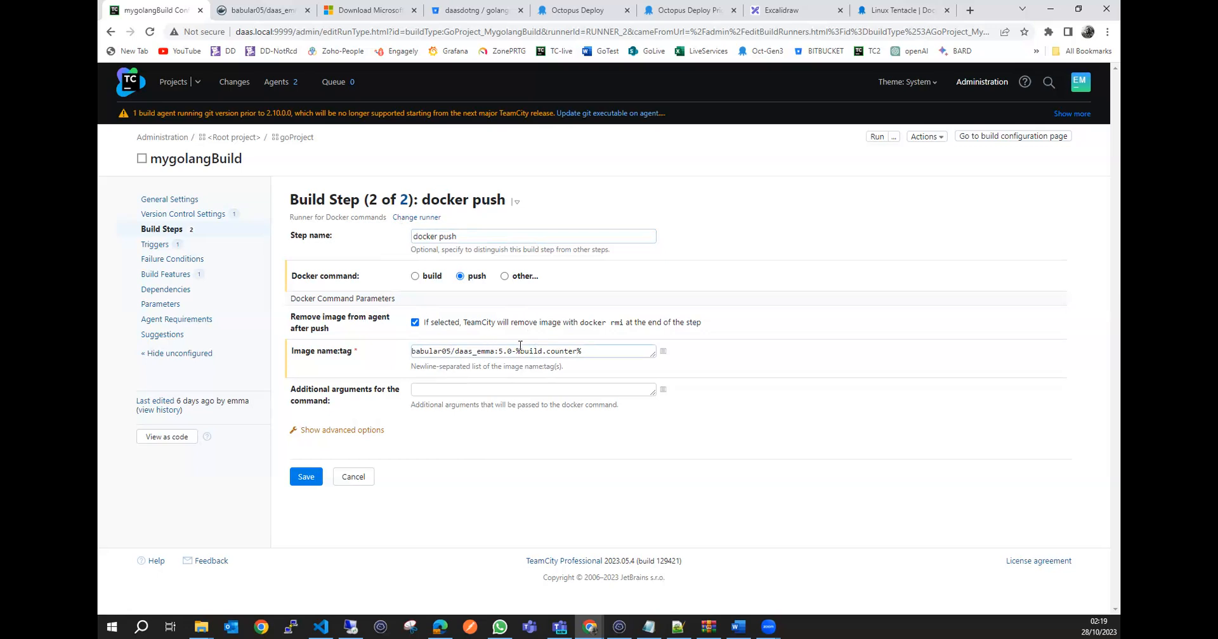
drag(603, 352, 413, 351)
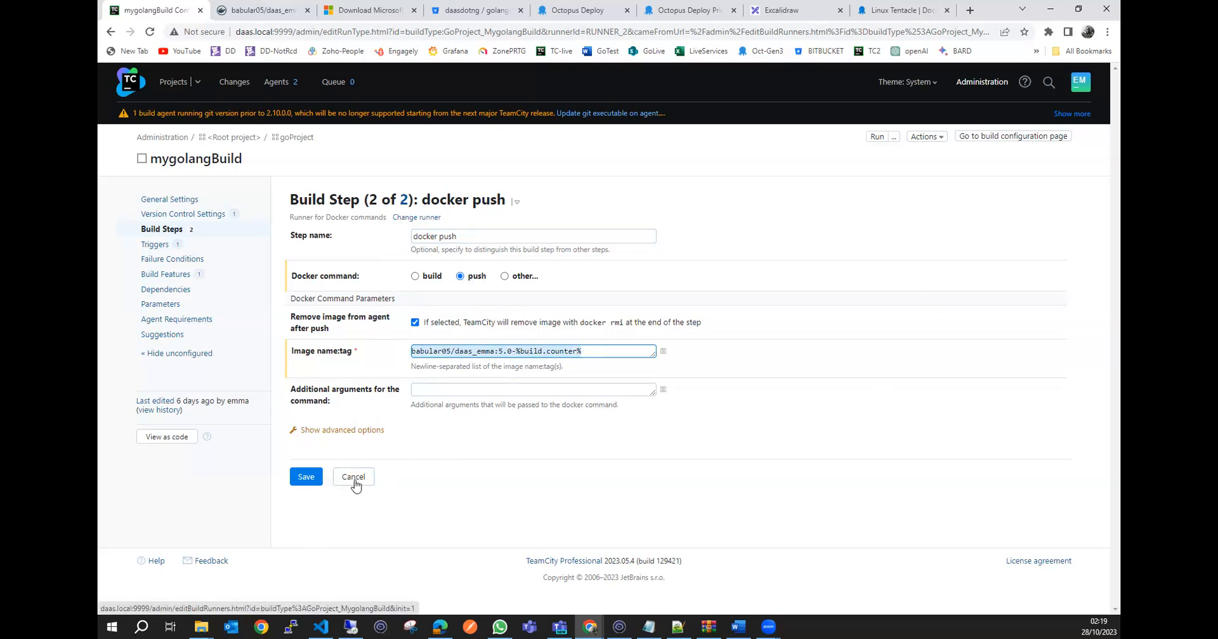
click(353, 482)
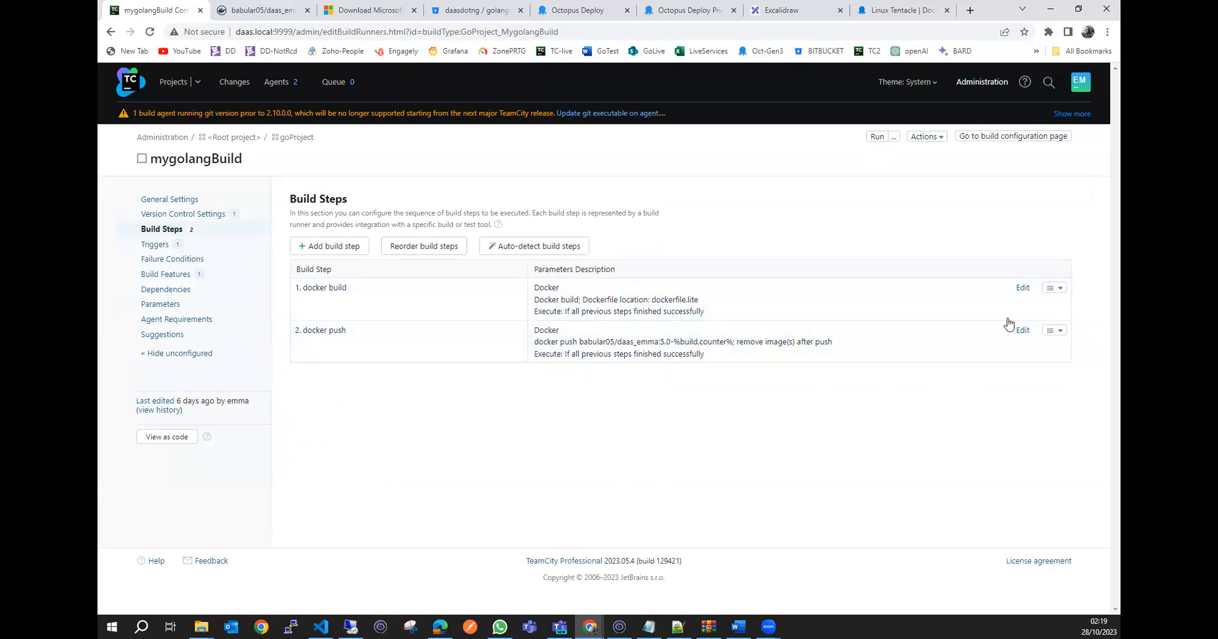
Run the mygolangBuild configuration and show the overview of all build agents.
click(876, 137)
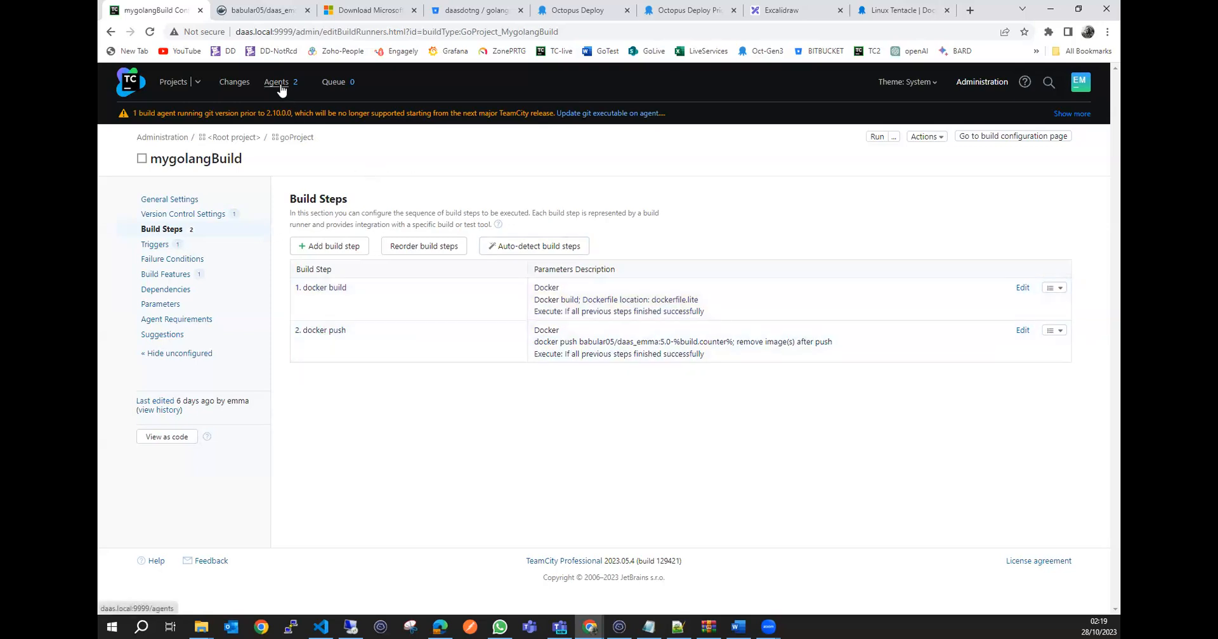
click(282, 90)
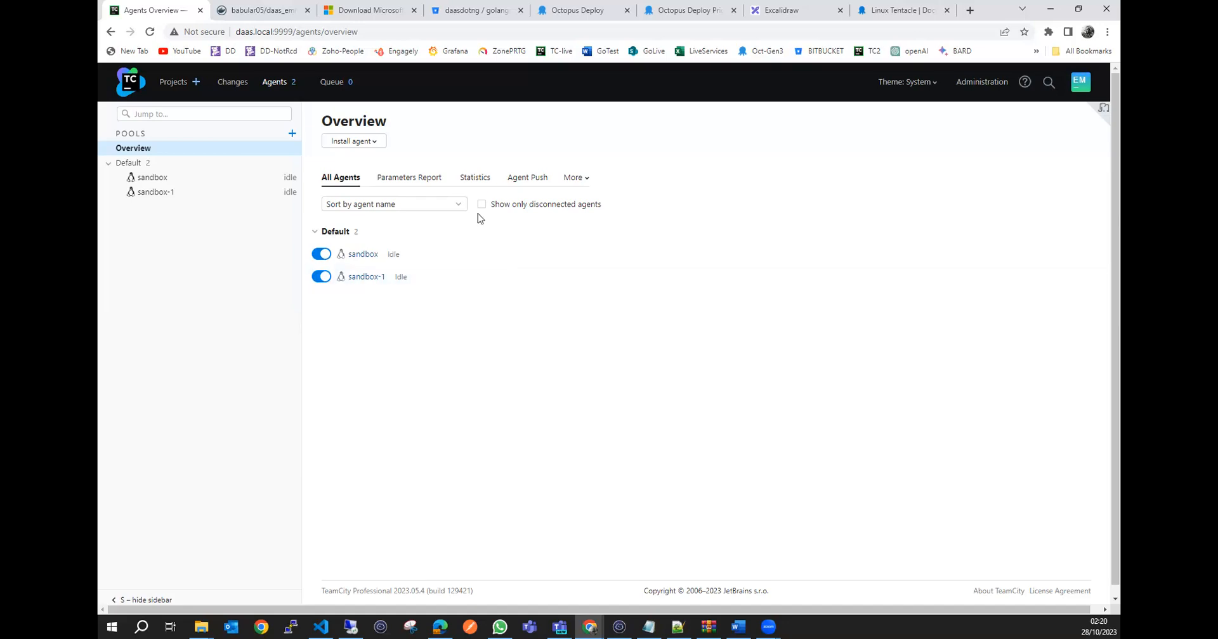
Open mygolangBuild's agent requirements and examine the docker.server.version requirement and the agents' compatibility.
click(130, 87)
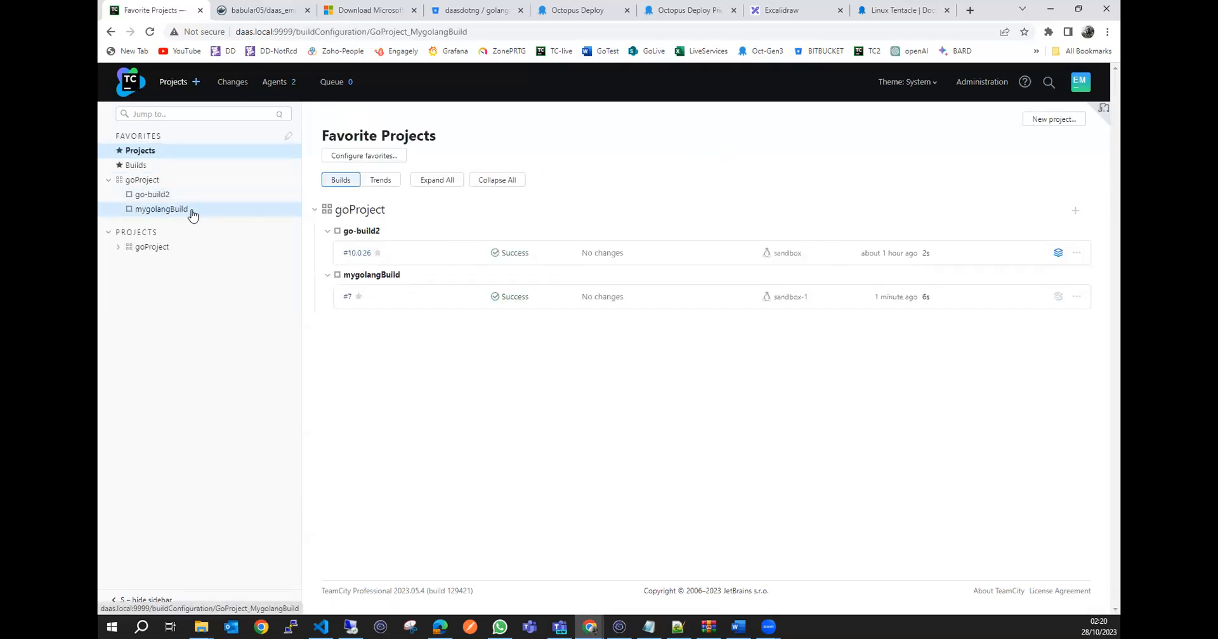
click(191, 212)
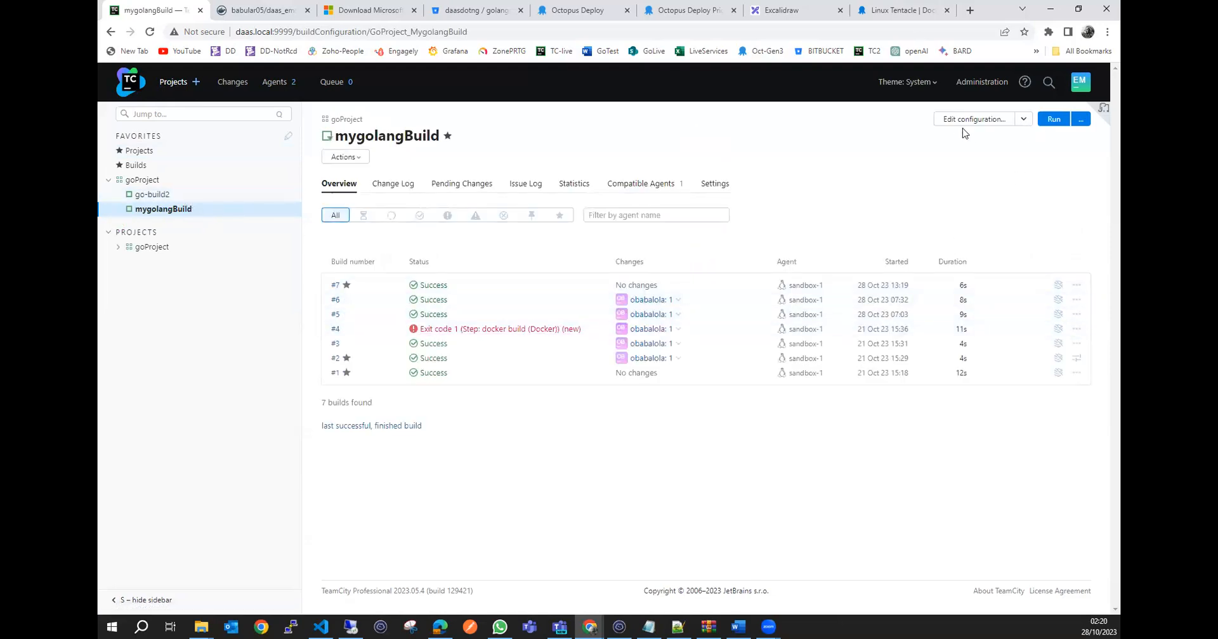
click(996, 121)
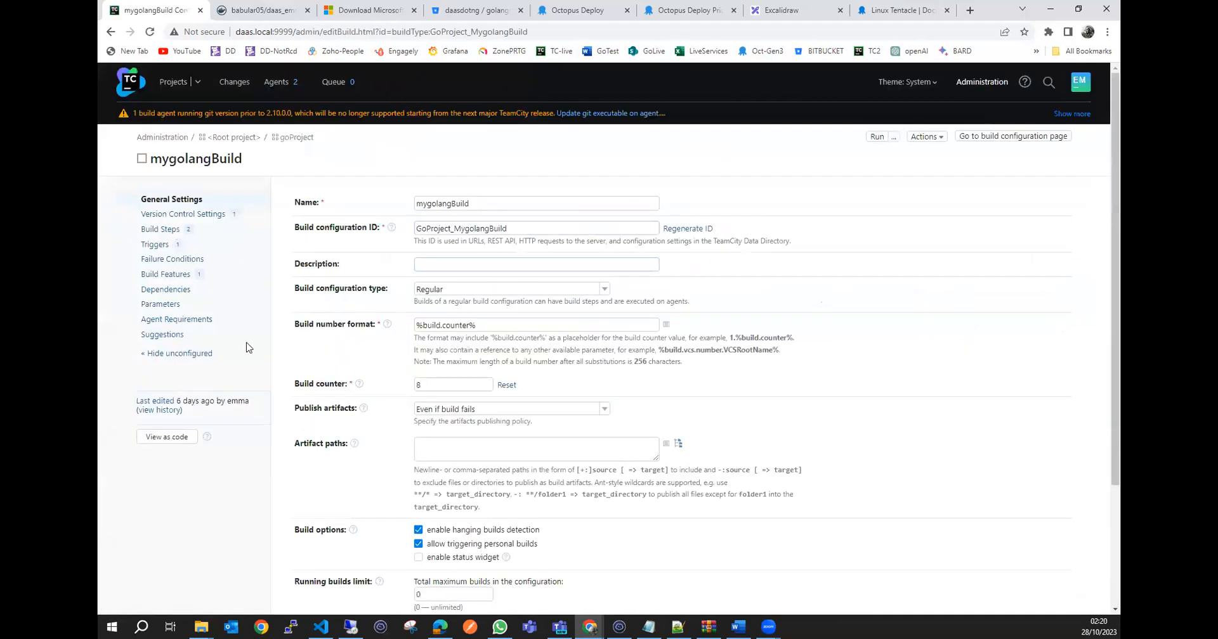
click(193, 321)
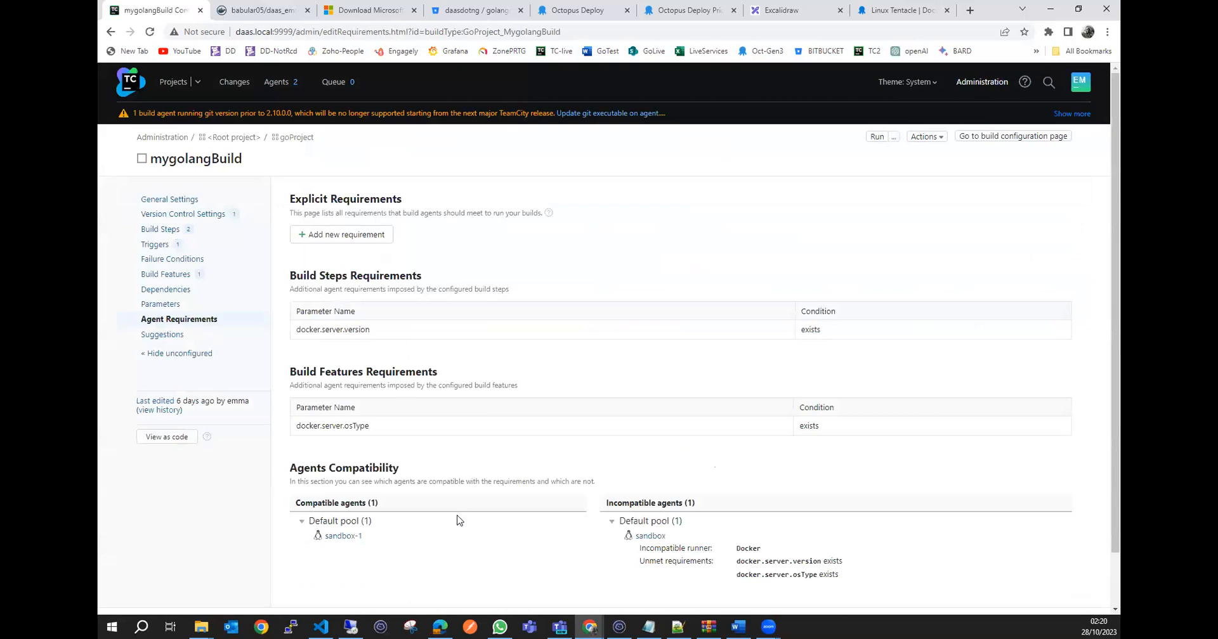
scroll(466, 516, down, 2)
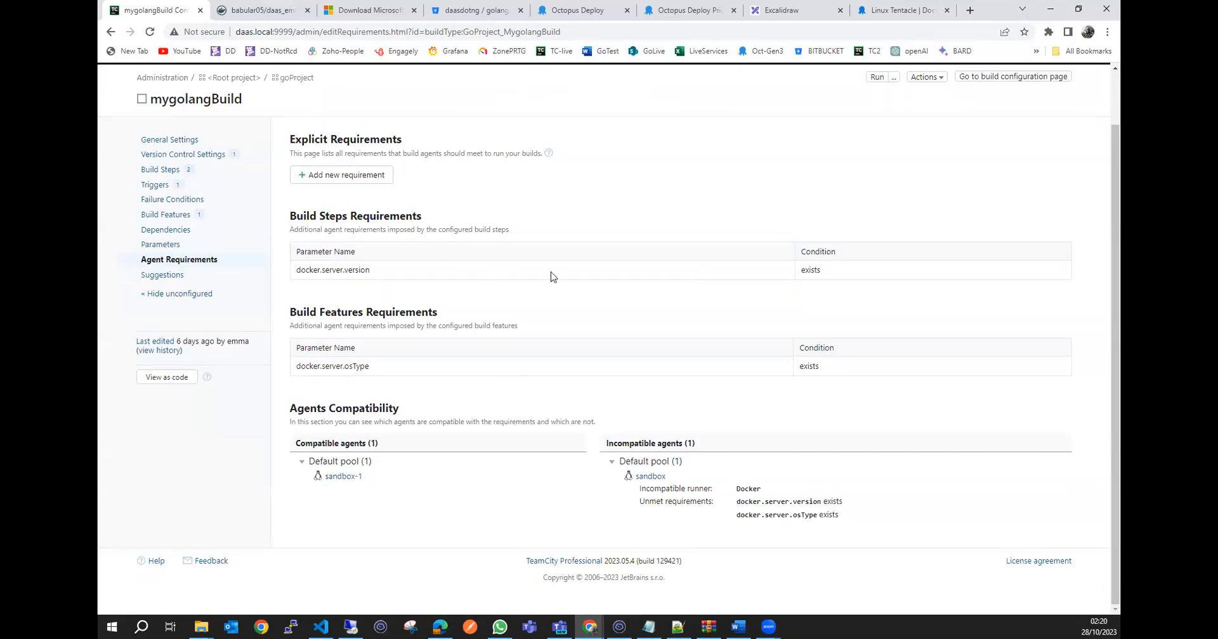
double_click(311, 270)
click(378, 271)
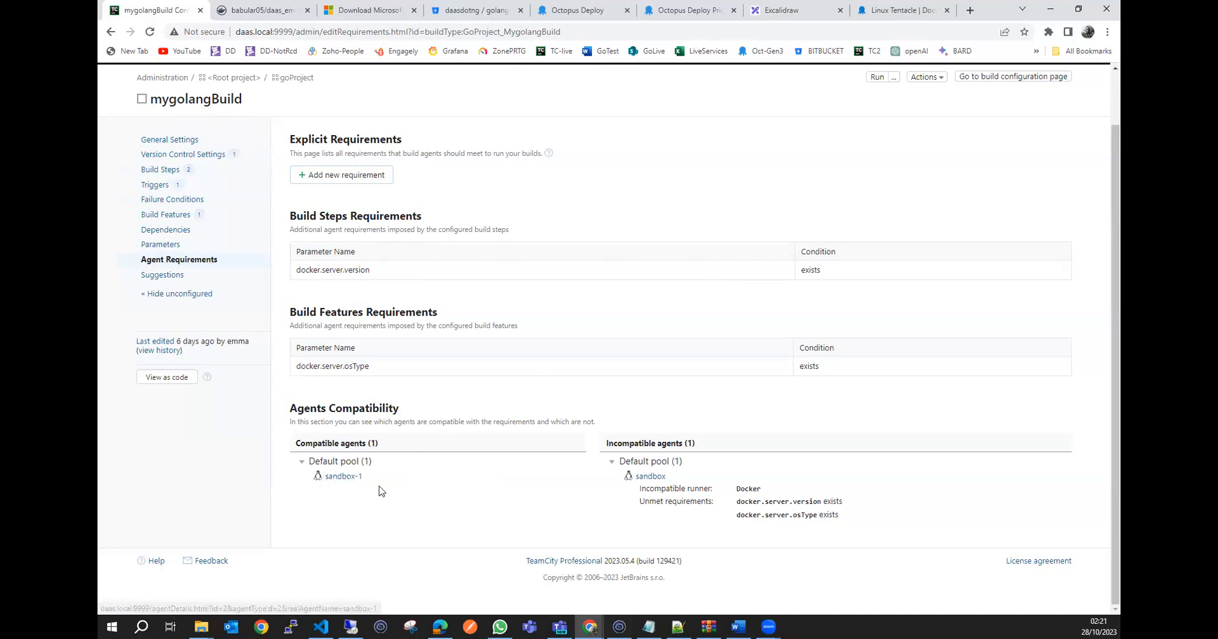
scroll(506, 365, up, 1)
scroll(511, 358, down, 1)
scroll(513, 360, up, 1)
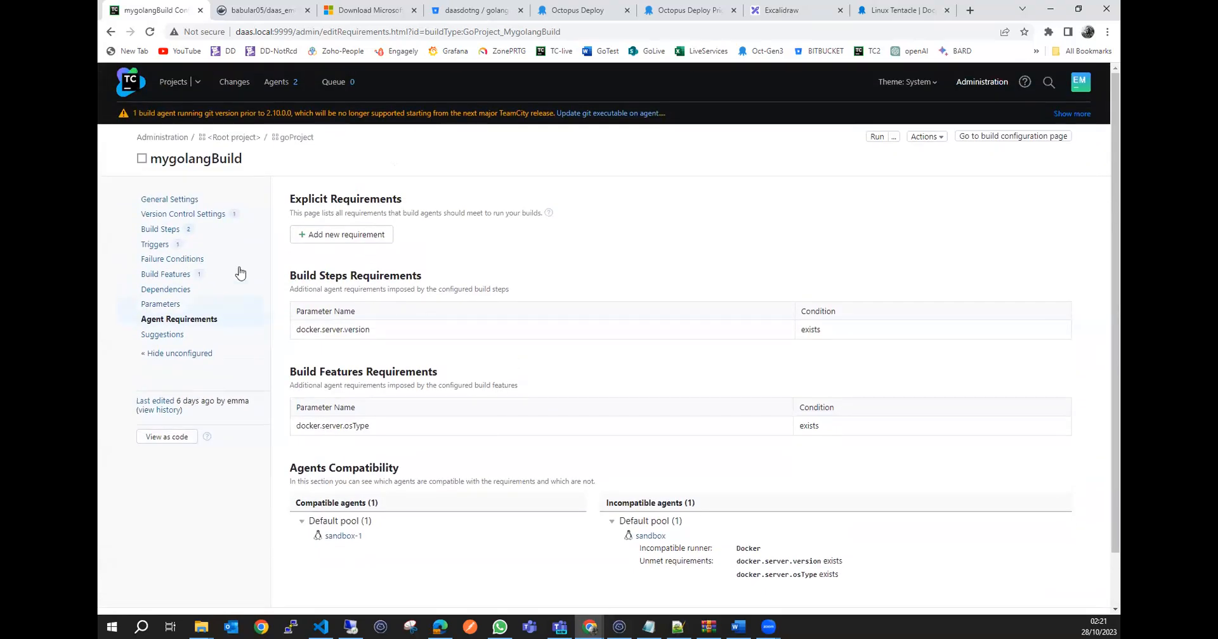
Return to mygolangBuild's build history and open the build log of build #7.
click(168, 84)
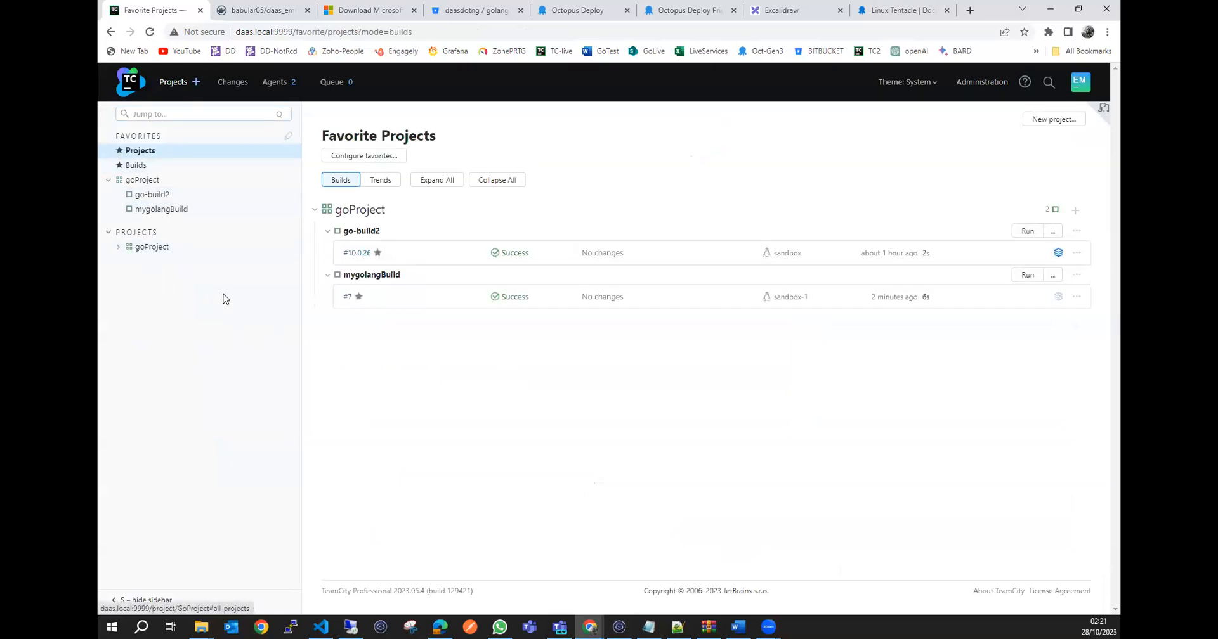
click(197, 214)
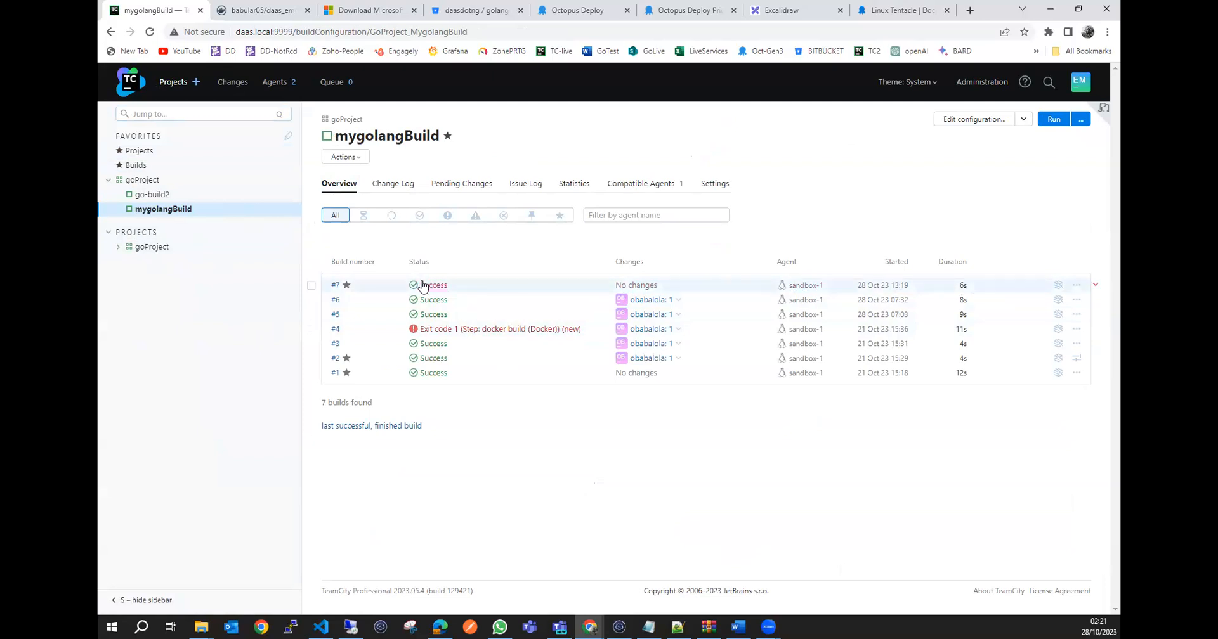
click(590, 290)
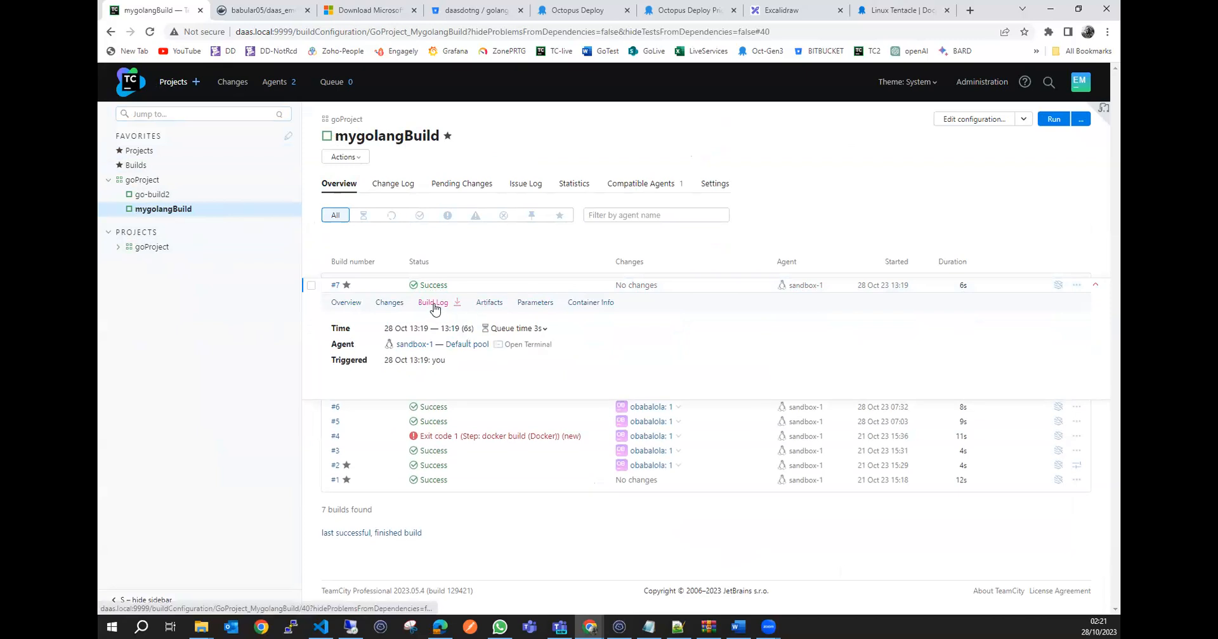
click(438, 305)
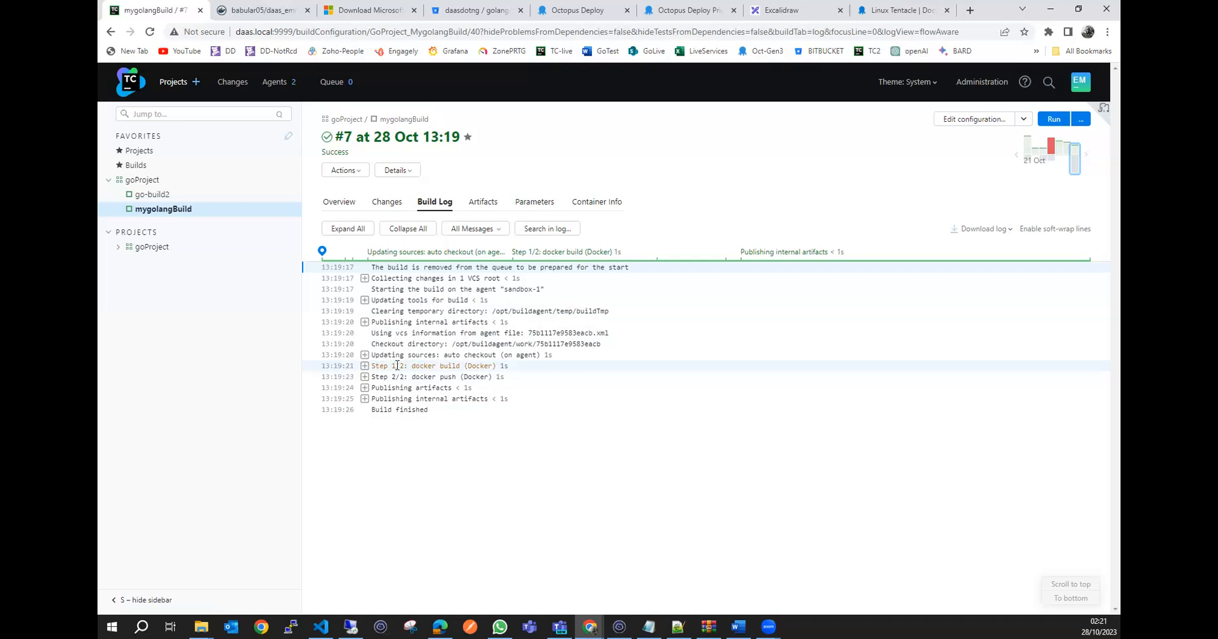
Expand the docker build step in the log and examine its stages, the go test run and the exit code.
click(364, 366)
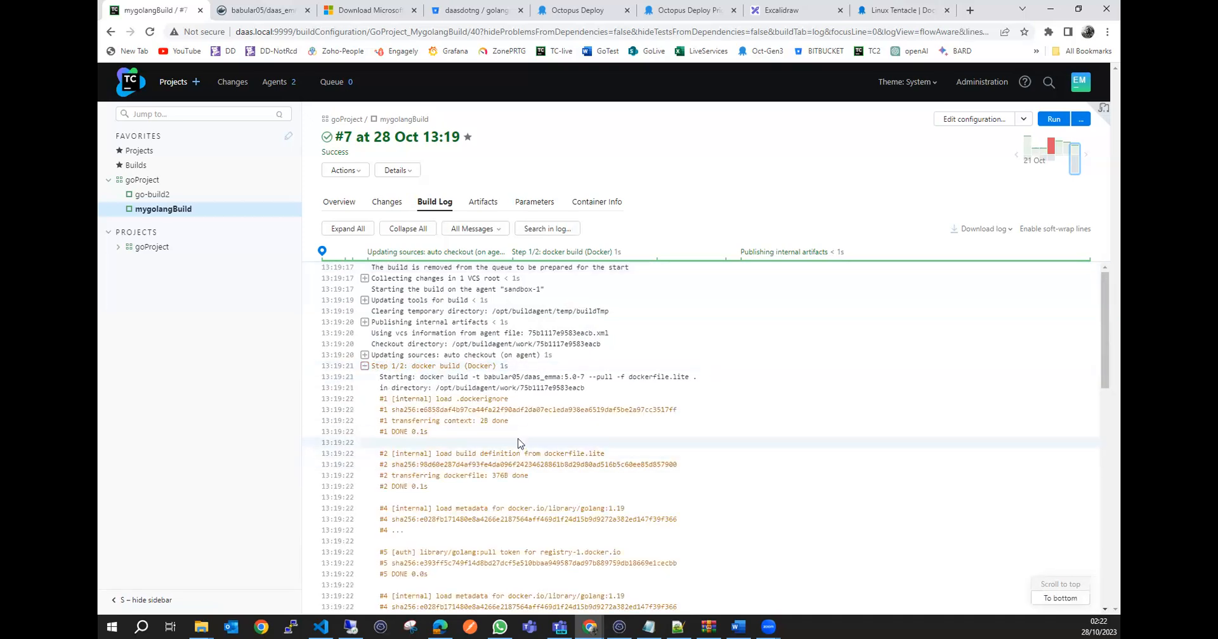
scroll(518, 442, down, 5)
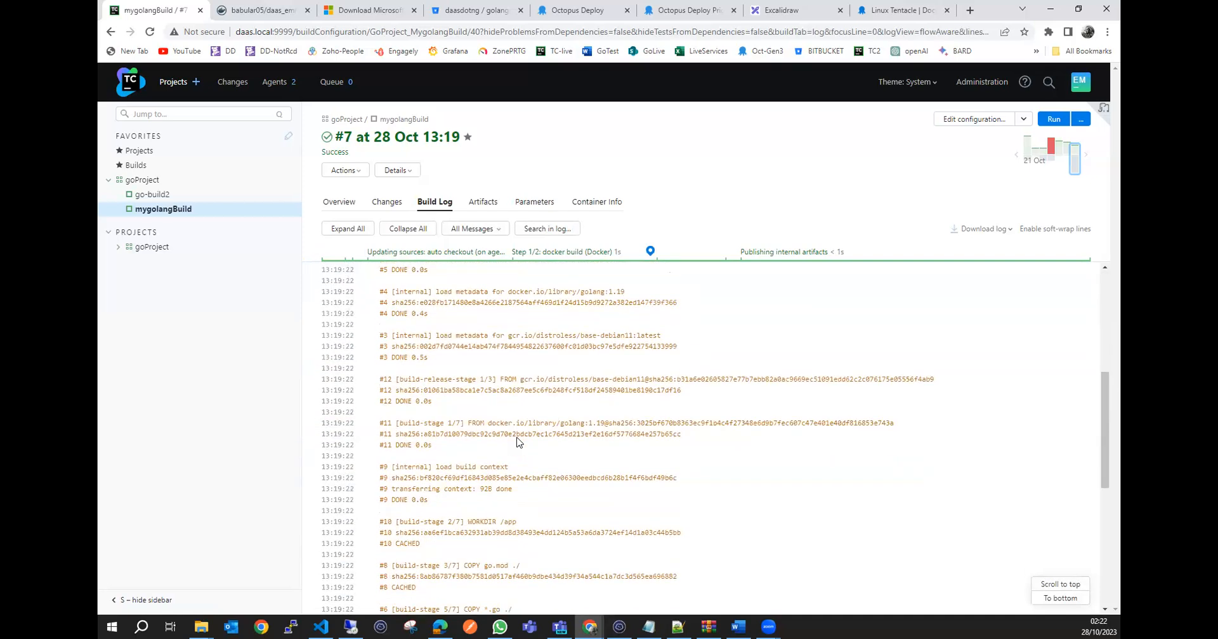
scroll(518, 437, down, 4)
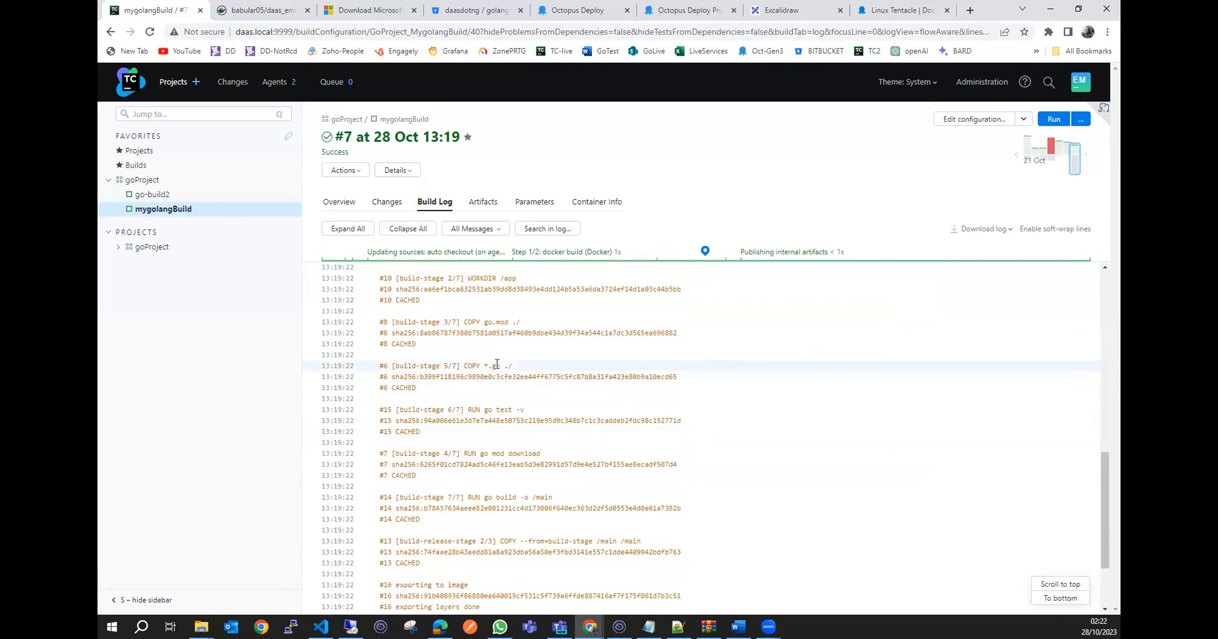
scroll(501, 355, up, 2)
scroll(495, 330, down, 1)
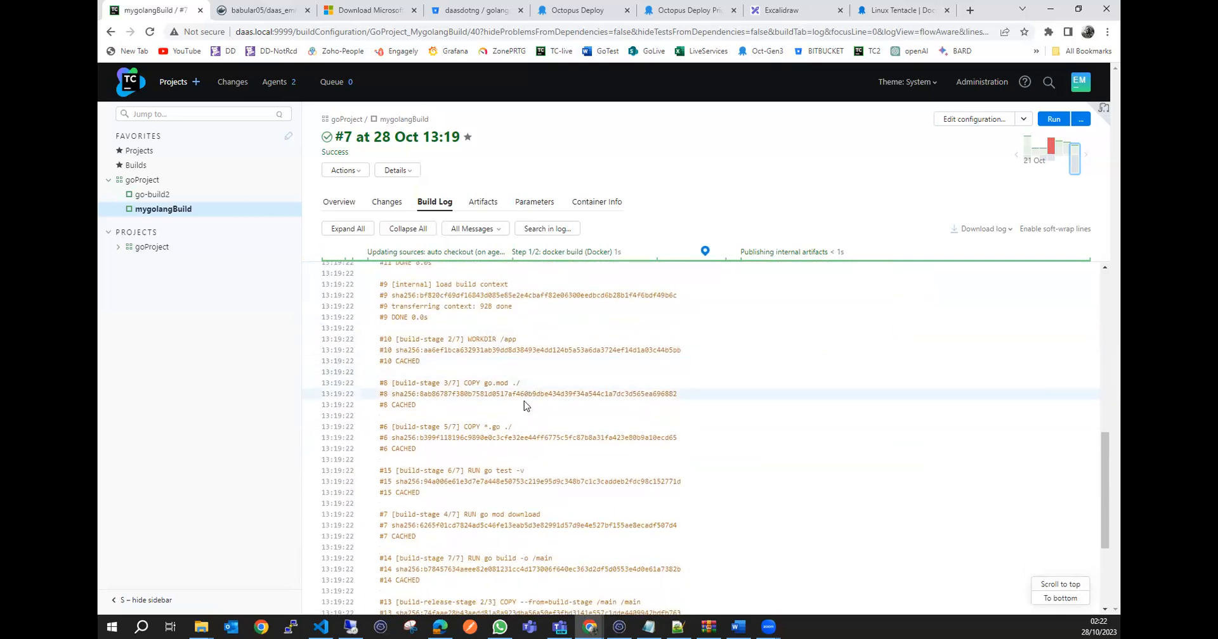
scroll(524, 400, down, 1)
scroll(551, 369, down, 1)
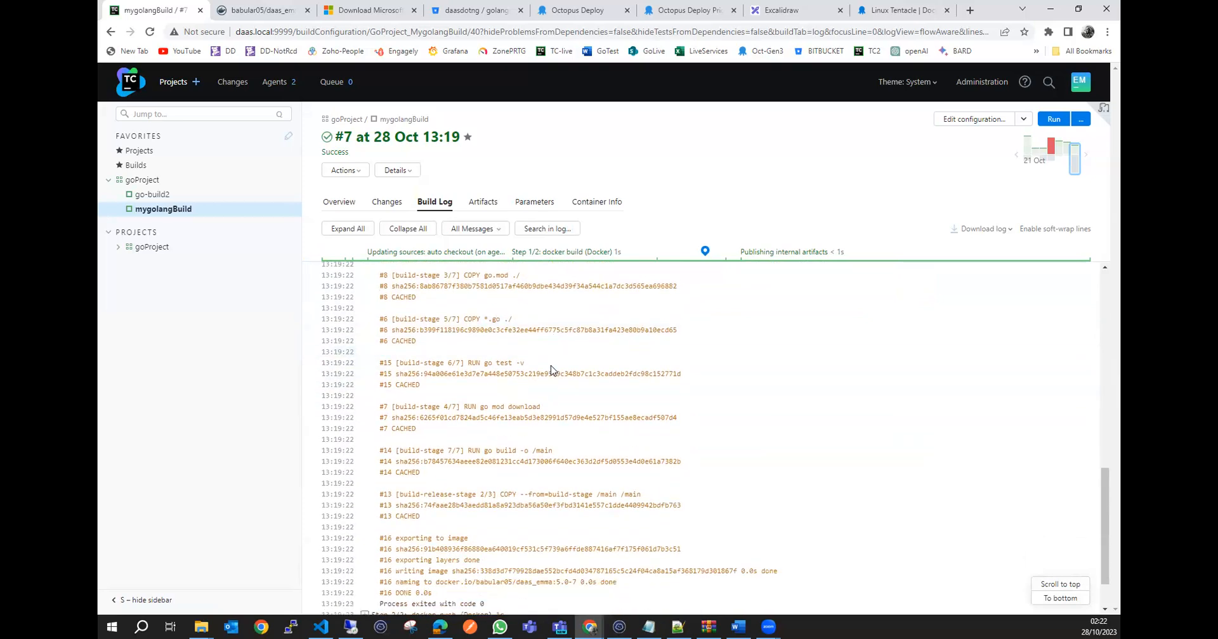
drag(526, 350, 467, 350)
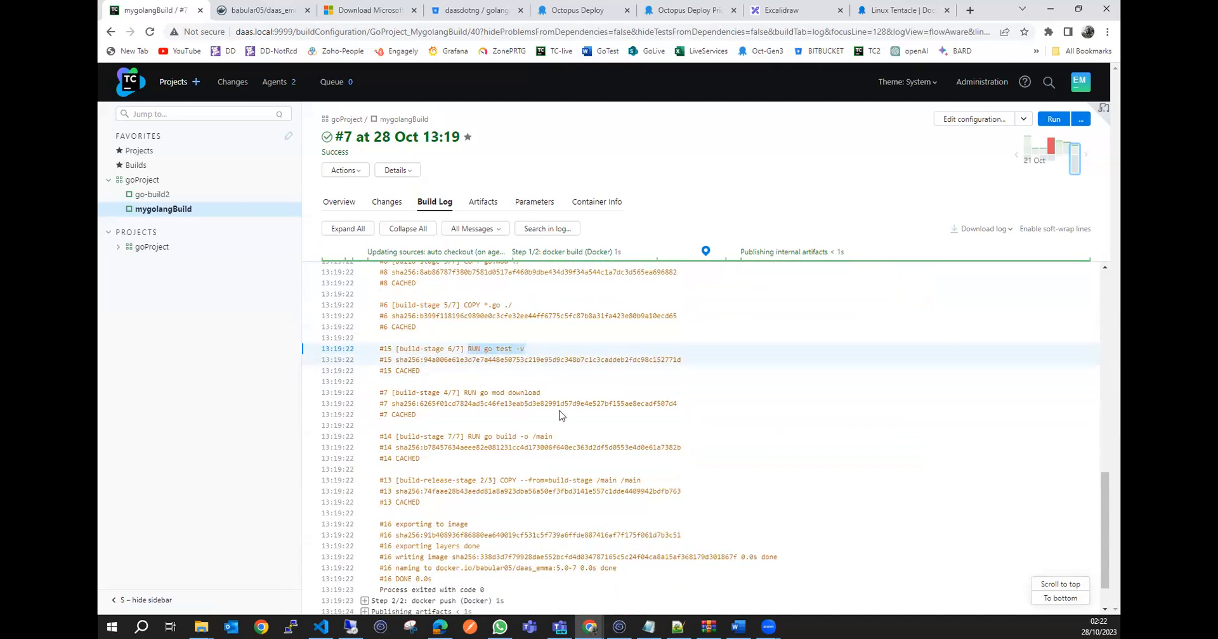
scroll(558, 413, down, 1)
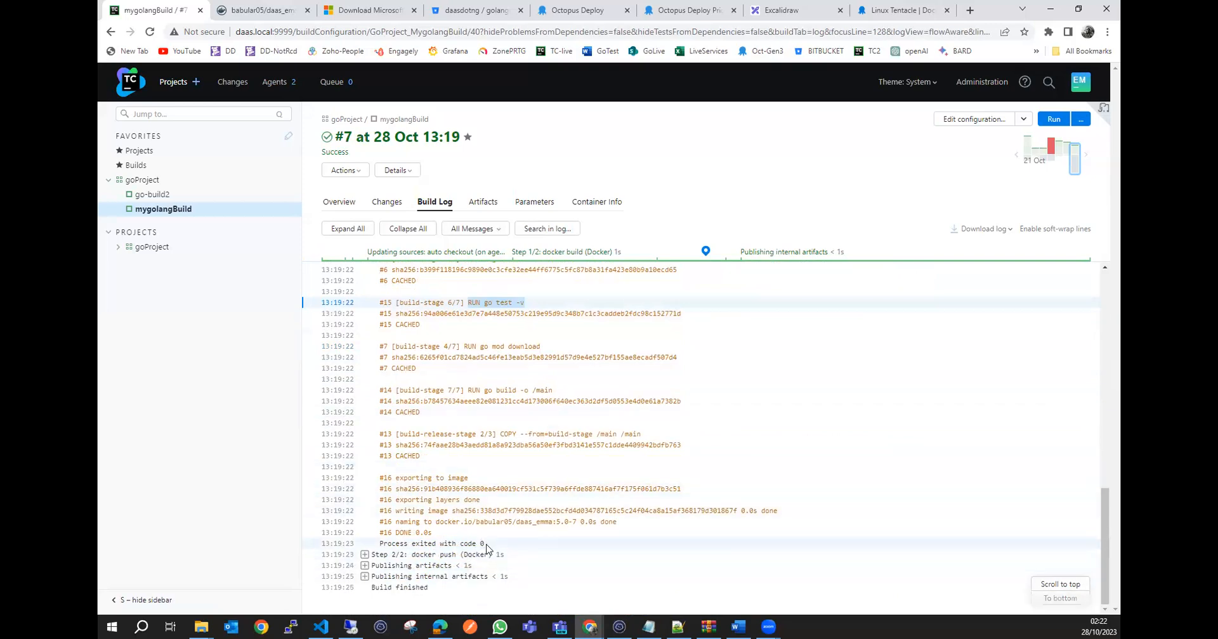
drag(485, 545, 459, 544)
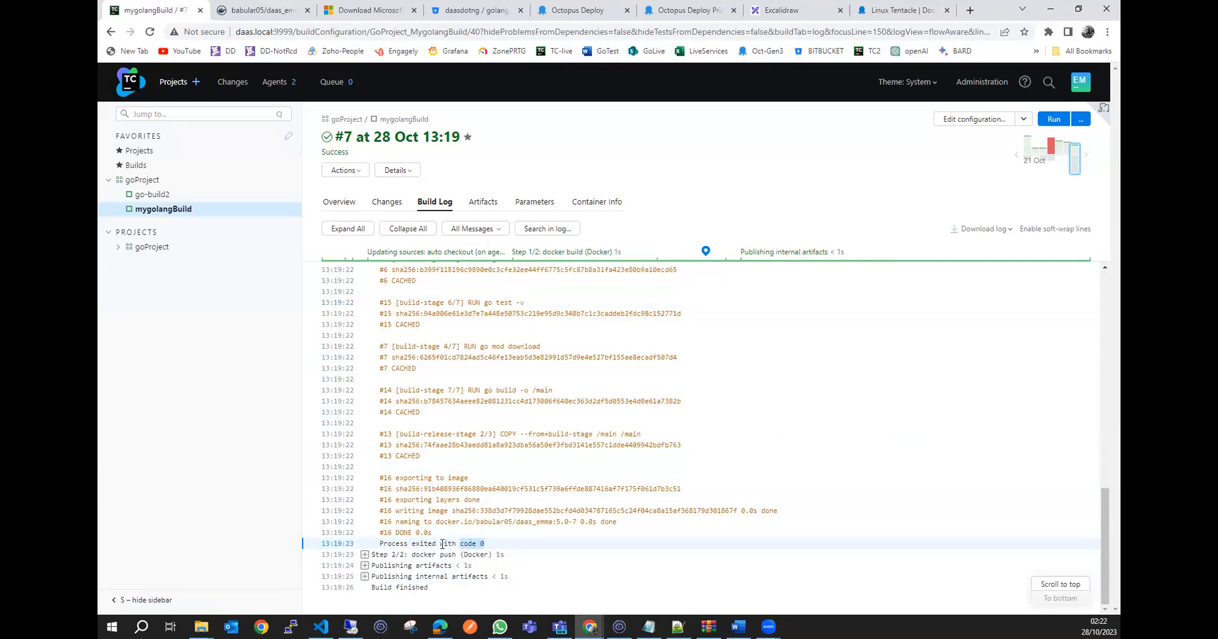
double_click(429, 544)
click(401, 544)
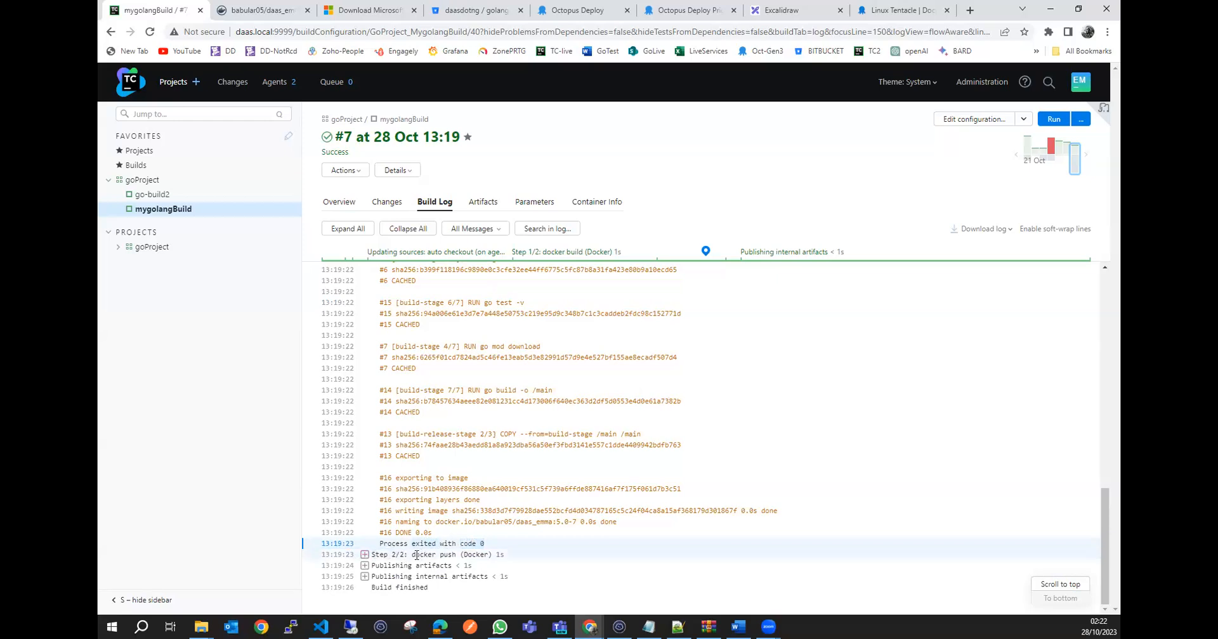
Expand the docker push step in the log and review the image push output through to its end.
click(365, 556)
scroll(450, 557, down, 2)
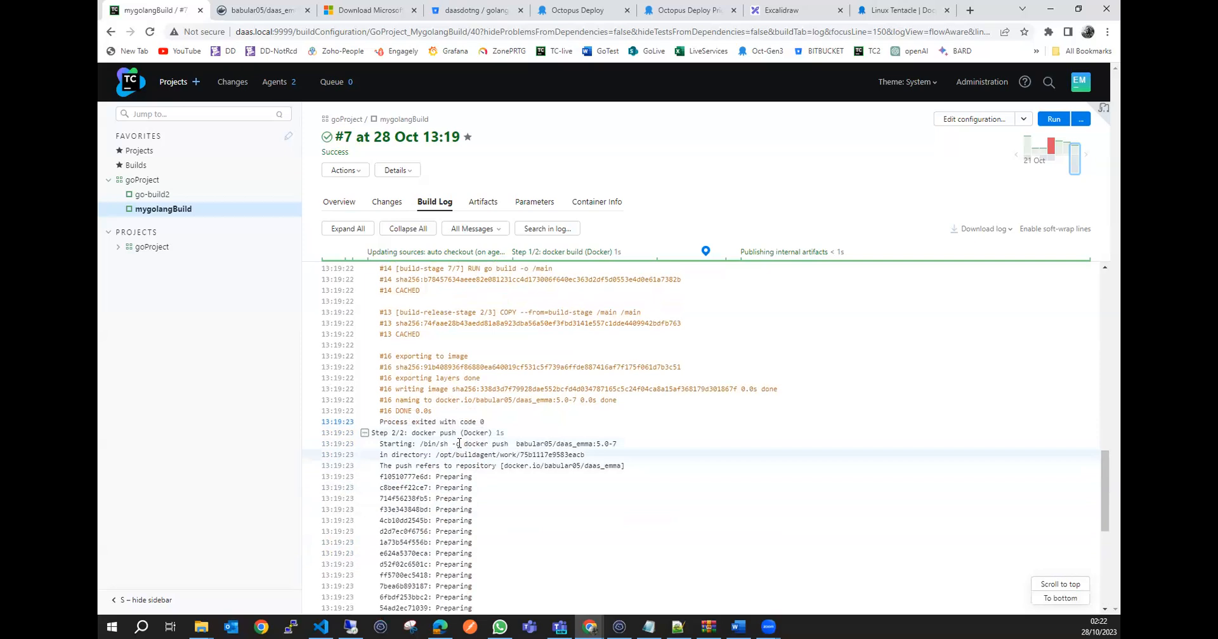
scroll(524, 498, down, 5)
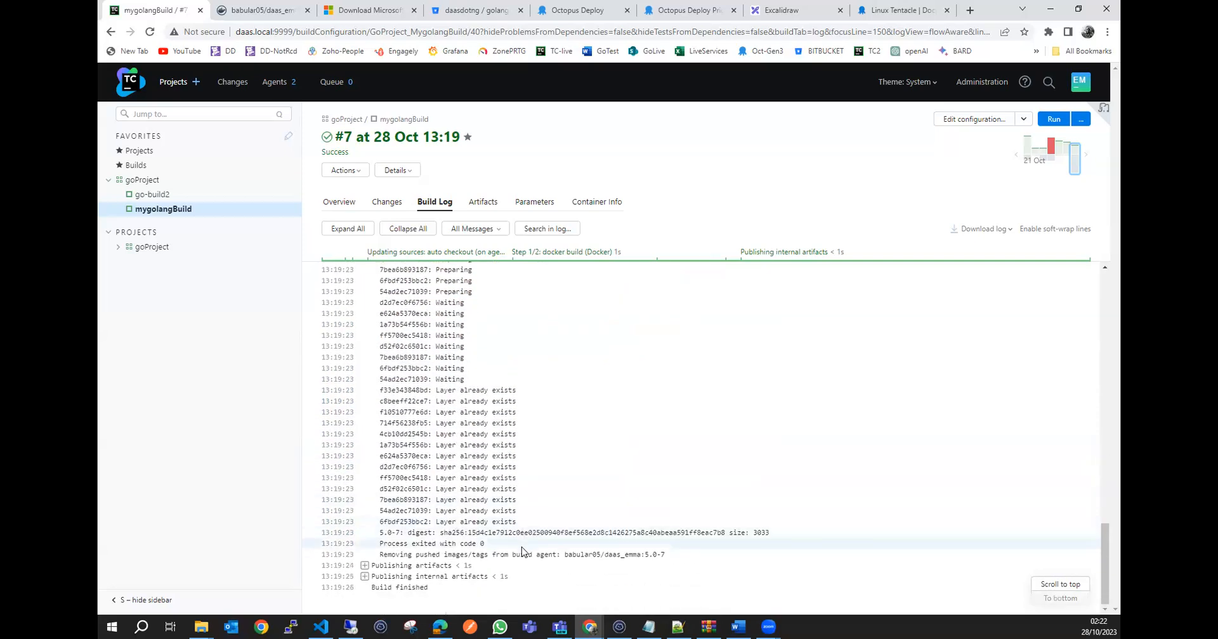
scroll(539, 520, up, 5)
scroll(559, 537, down, 5)
scroll(559, 537, up, 9)
scroll(559, 537, up, 6)
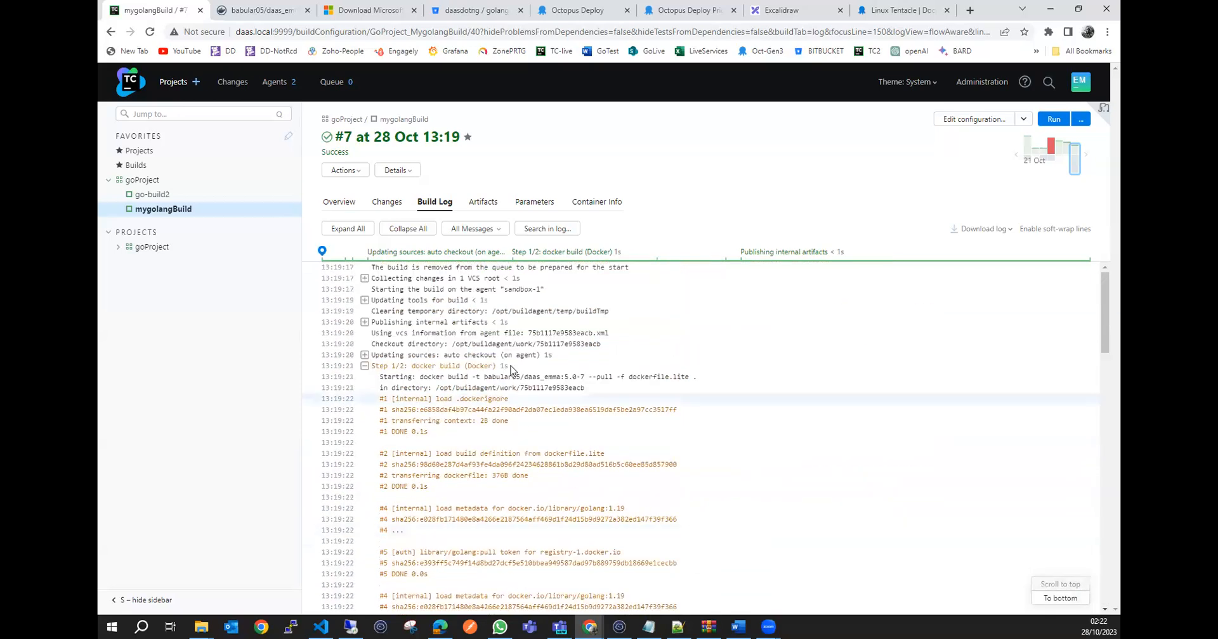
Show build #7's overview, then switch to the Docker Hub repository page and refresh it to check the pushed tags.
click(339, 204)
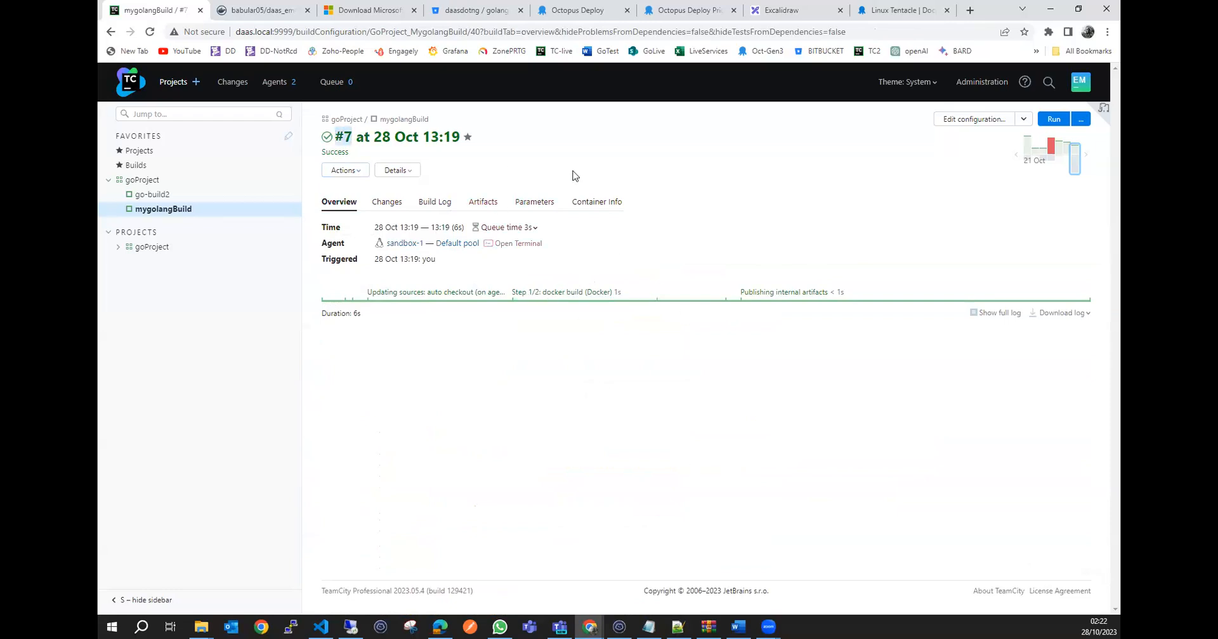
click(289, 11)
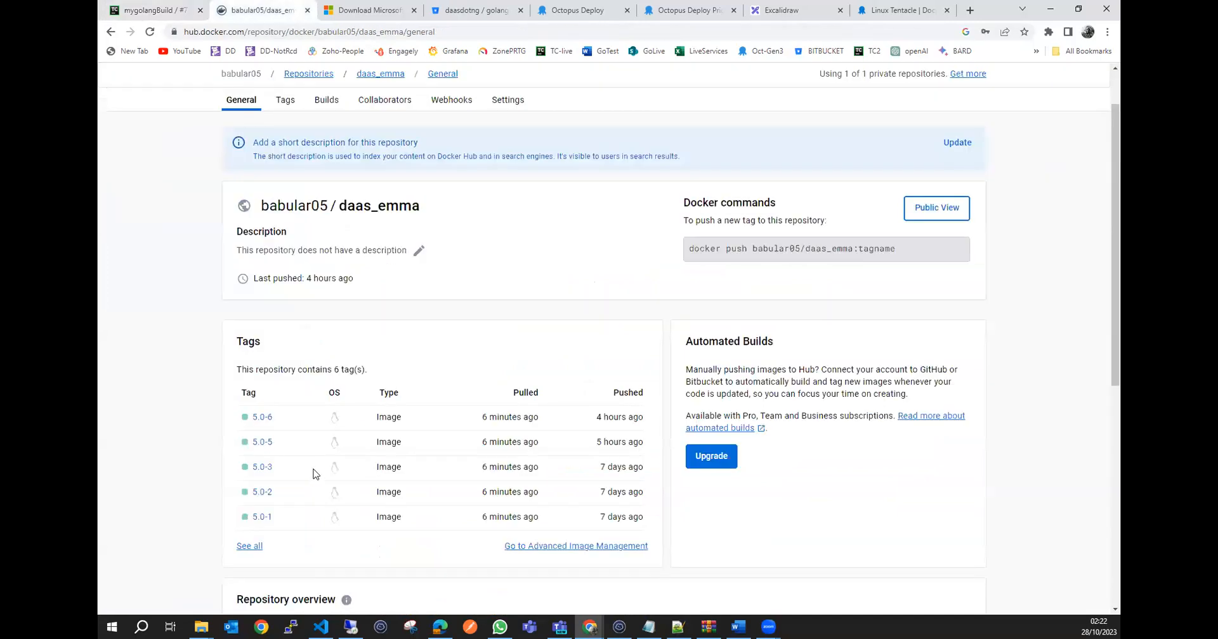
click(149, 32)
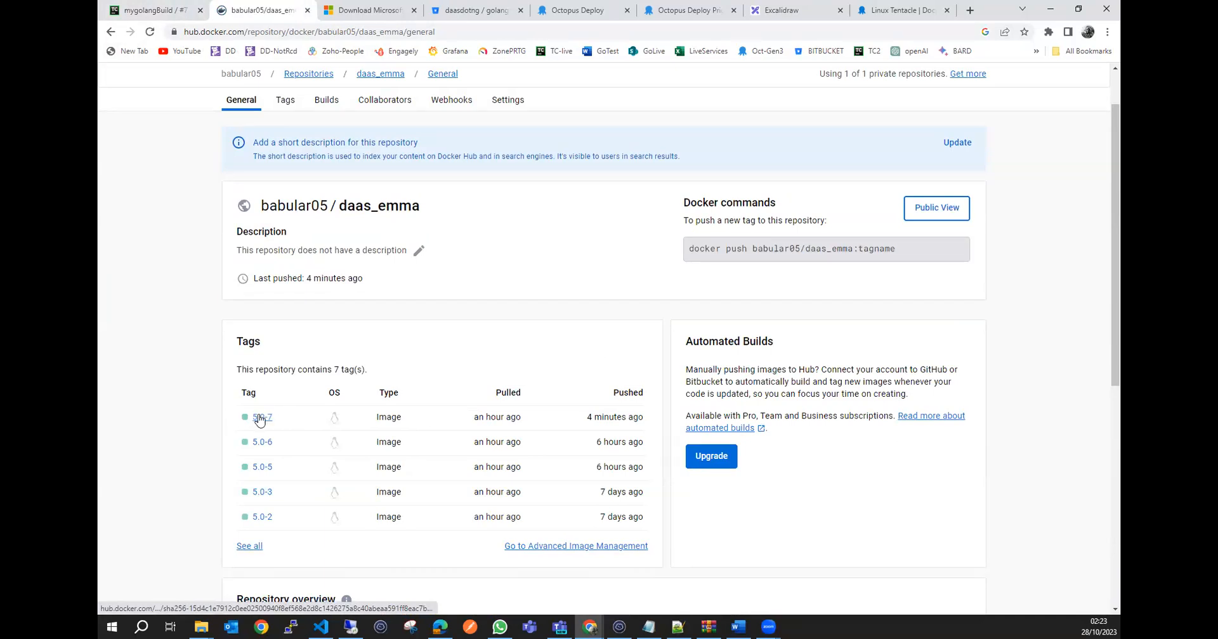
Check the push time of tag 5.0-7 in the daas_emma repository and return to TeamCity build #7.
mouse_move(636, 418)
drag(628, 417, 584, 418)
click(538, 417)
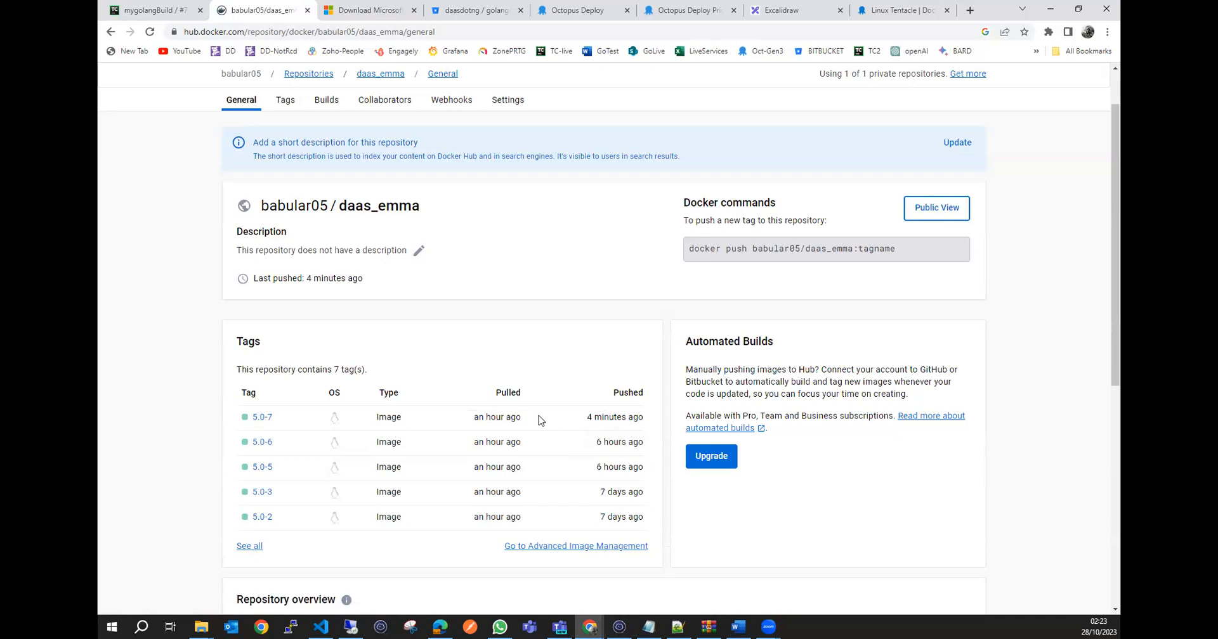
click(152, 11)
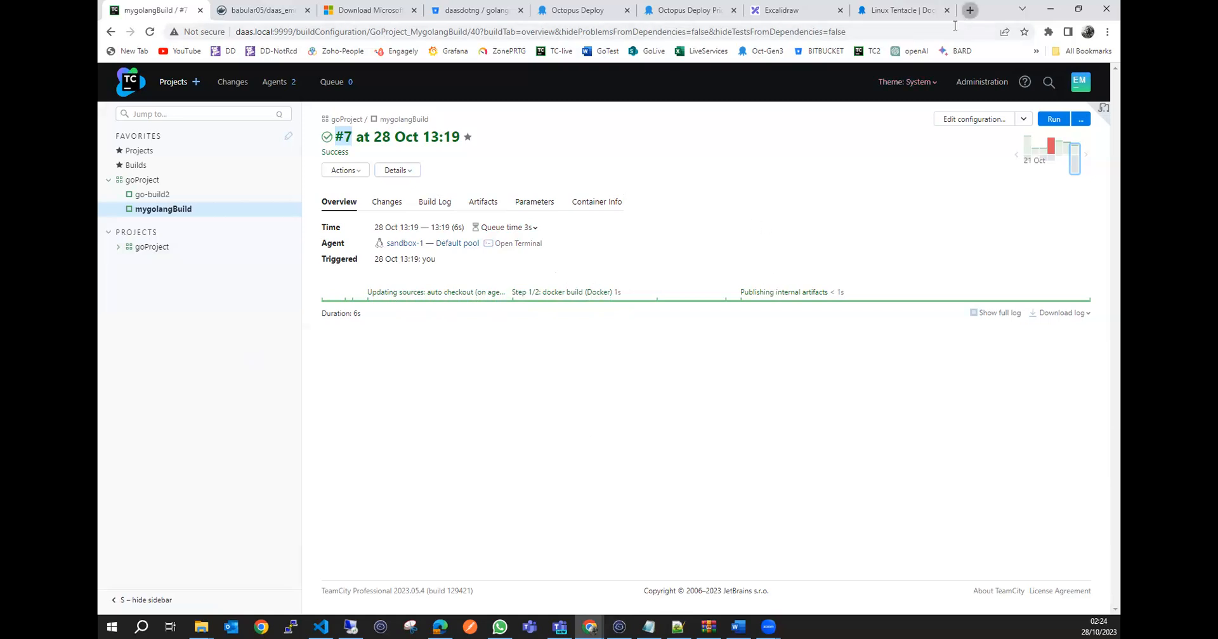
Open Bitbucket in a new browser tab and switch to the daasdotng workspace.
click(969, 11)
text(bit)
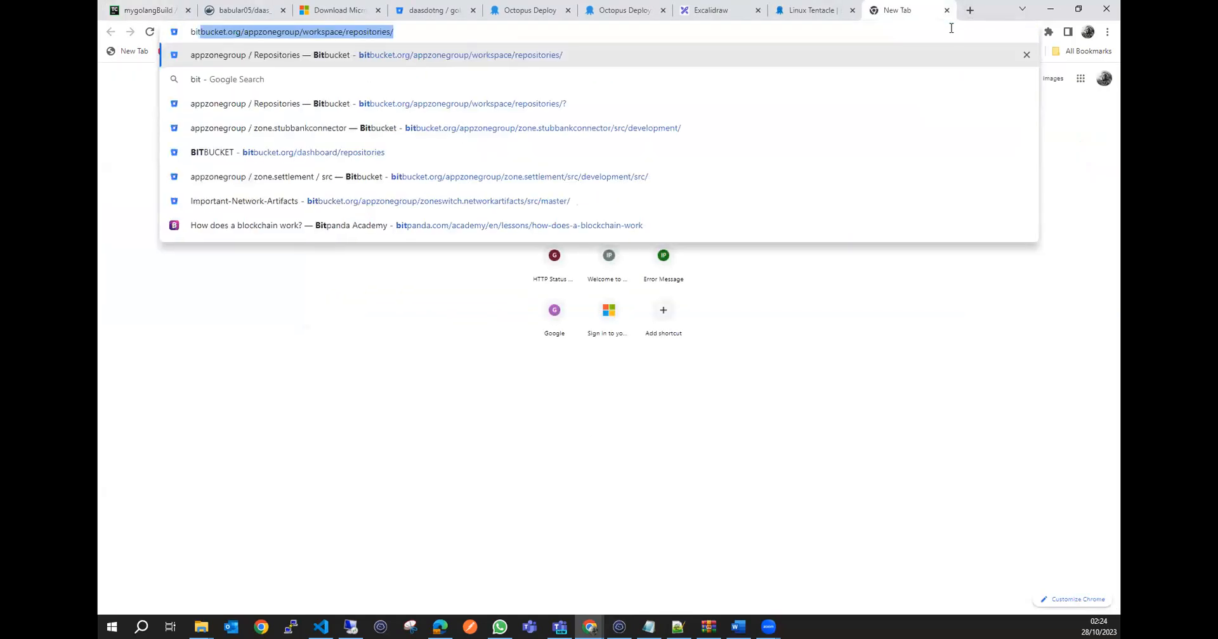
key(Return)
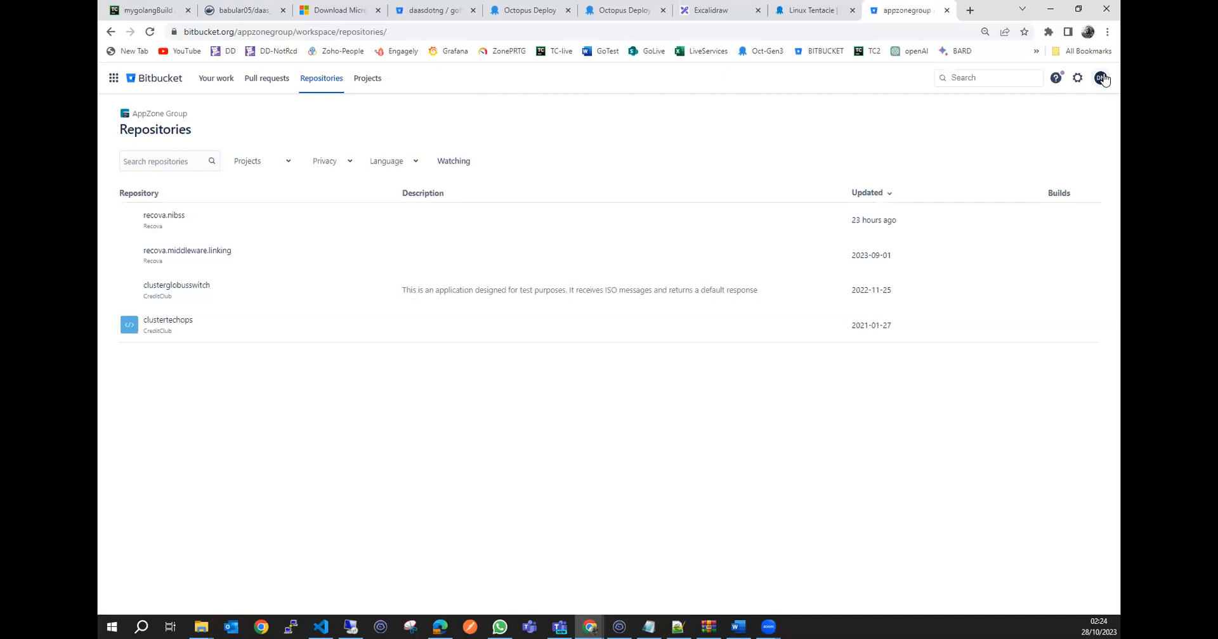
click(1102, 78)
click(1028, 213)
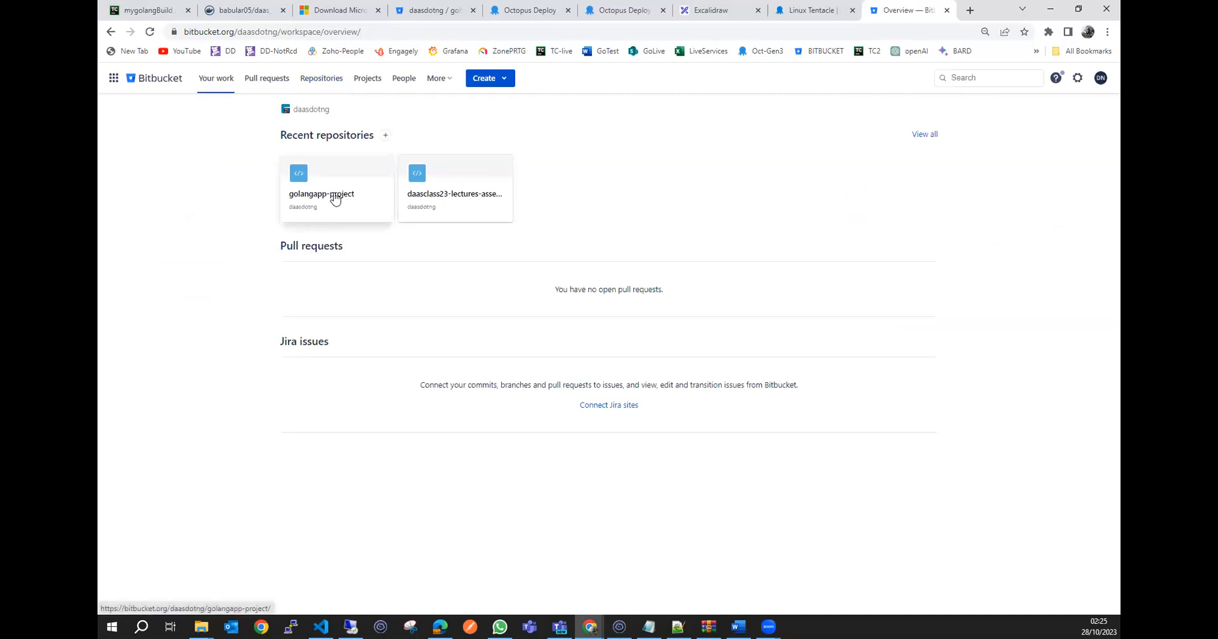
Open the golangapp-project repository and show the source files of its develop branch.
click(334, 198)
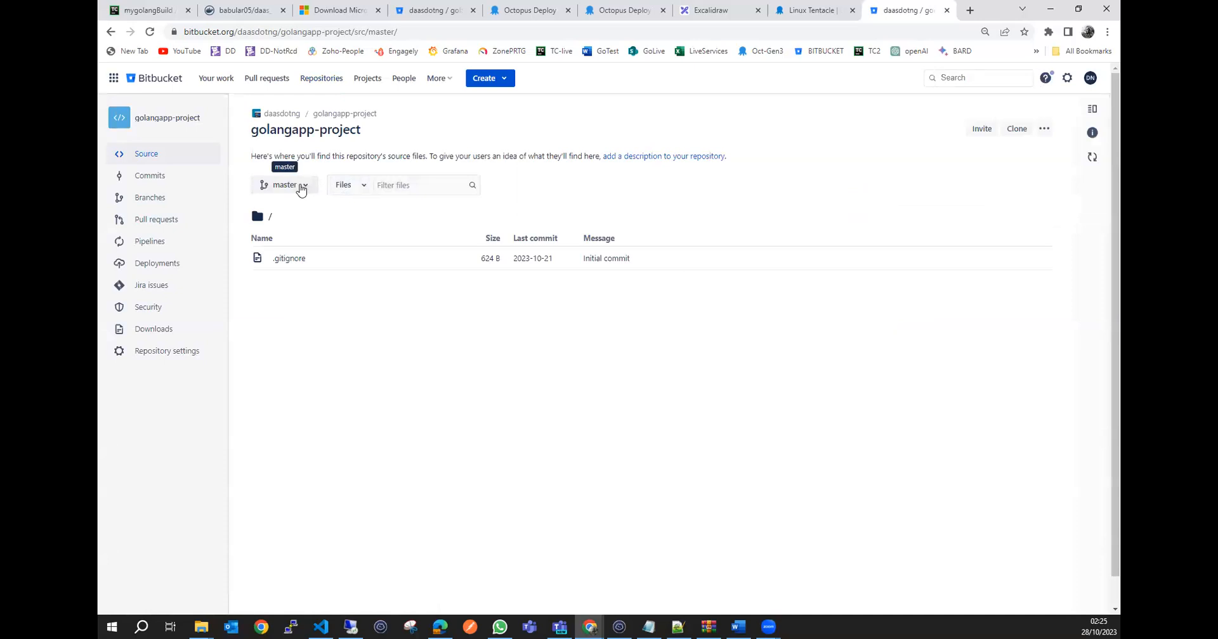
click(300, 188)
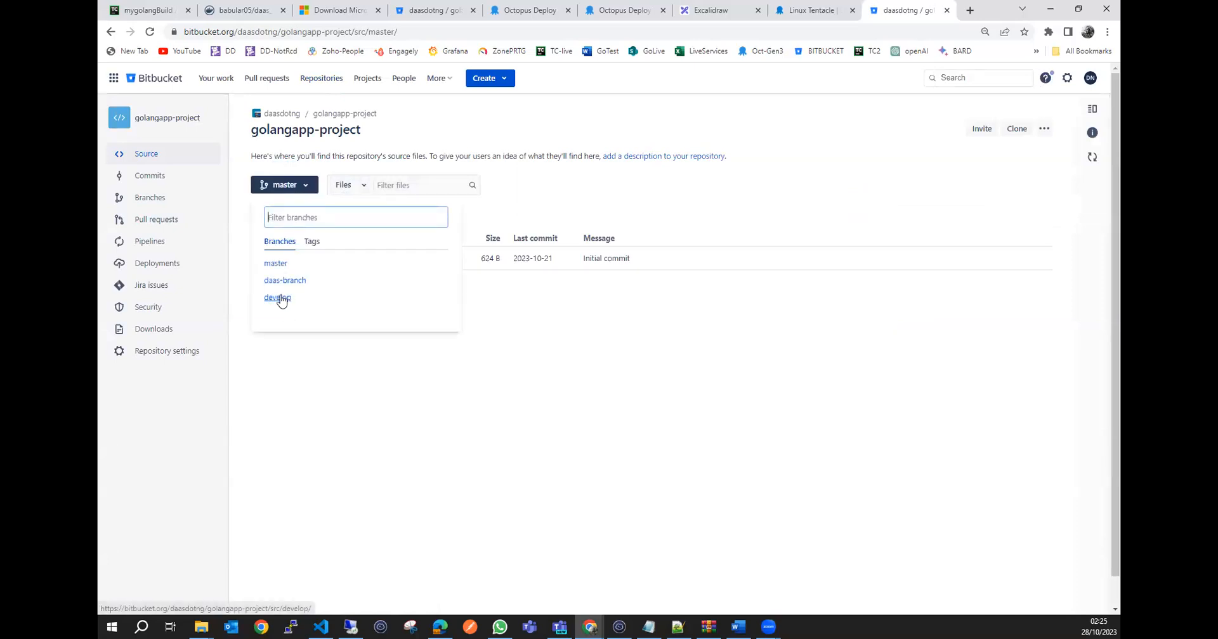
click(281, 298)
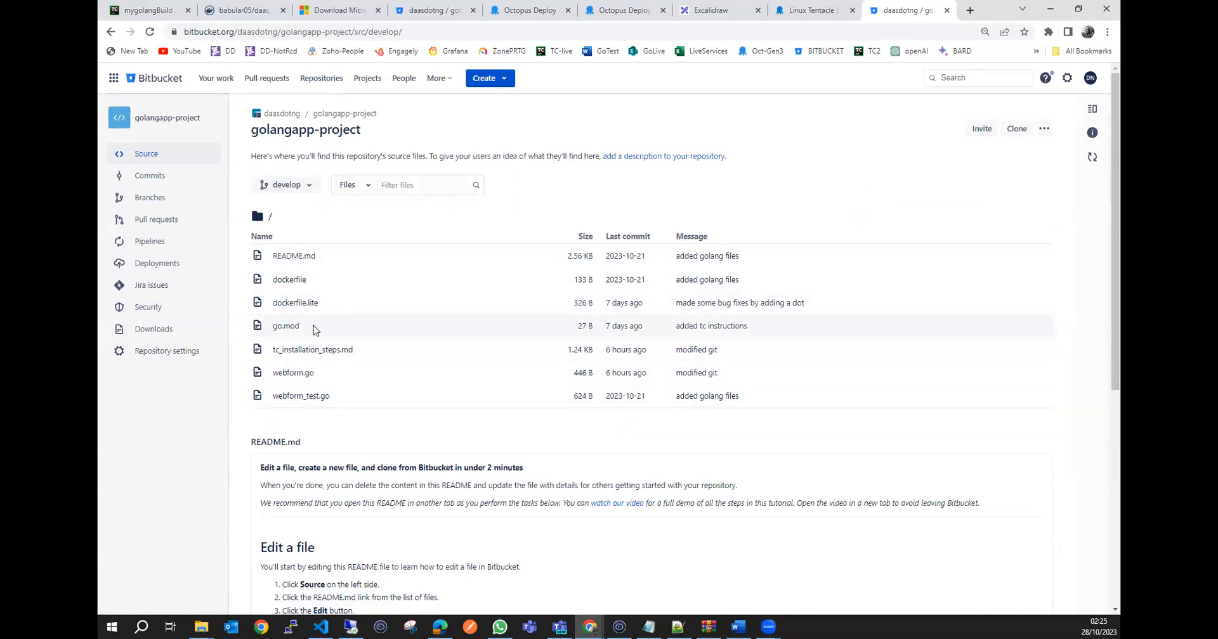
Switch to Visual Studio Code and clear the golangapp-project terminal.
click(321, 627)
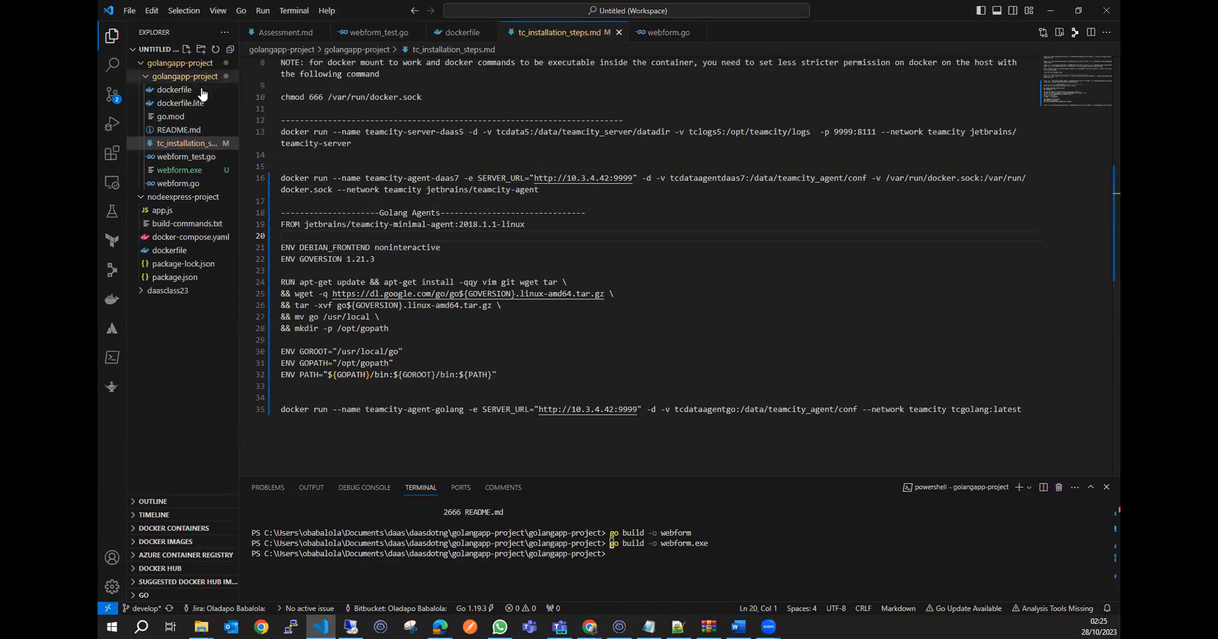
click(636, 560)
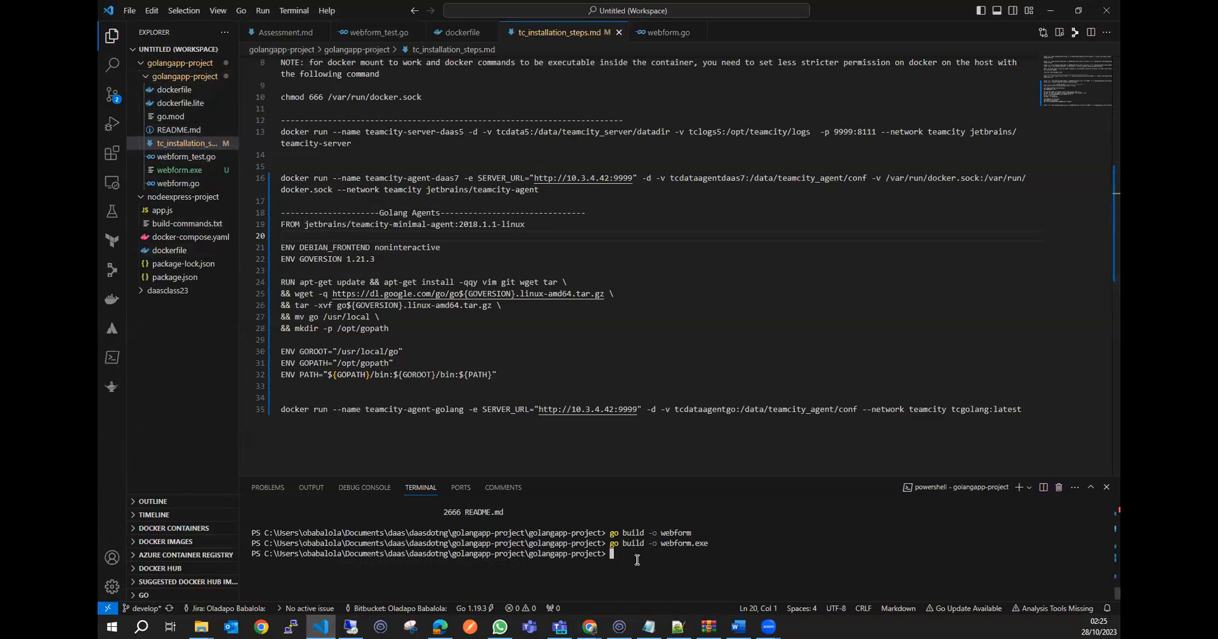
key(Return)
key(Return)
text(clear)
key(Return)
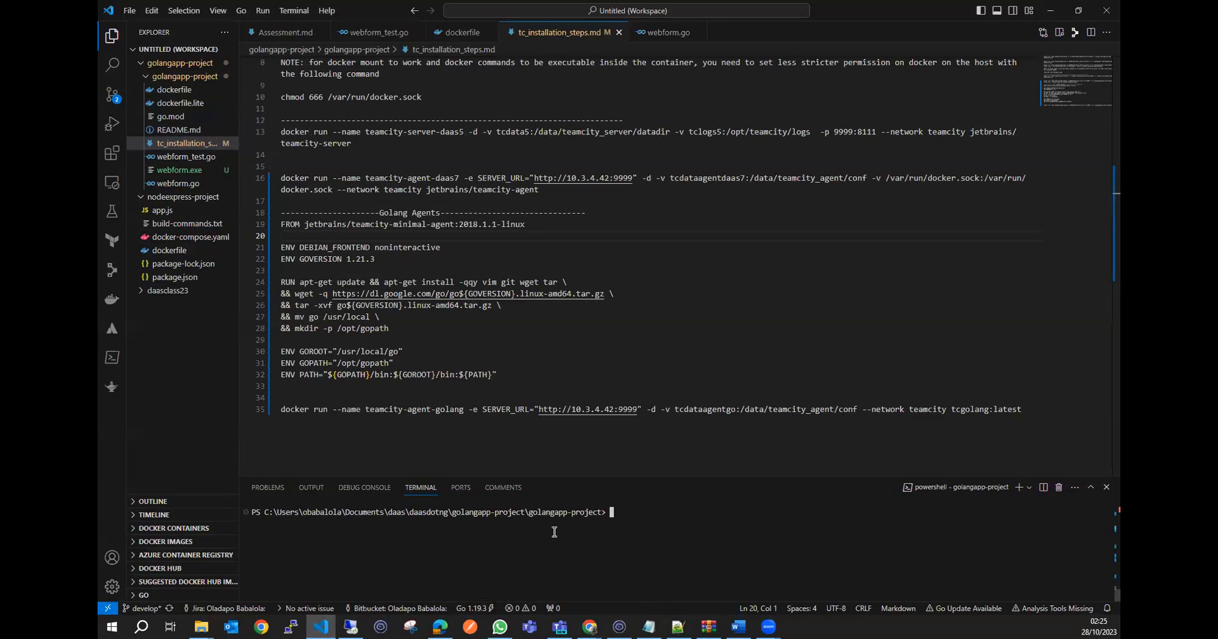
Delete the compiled webform.exe file from golangapp-project.
click(204, 171)
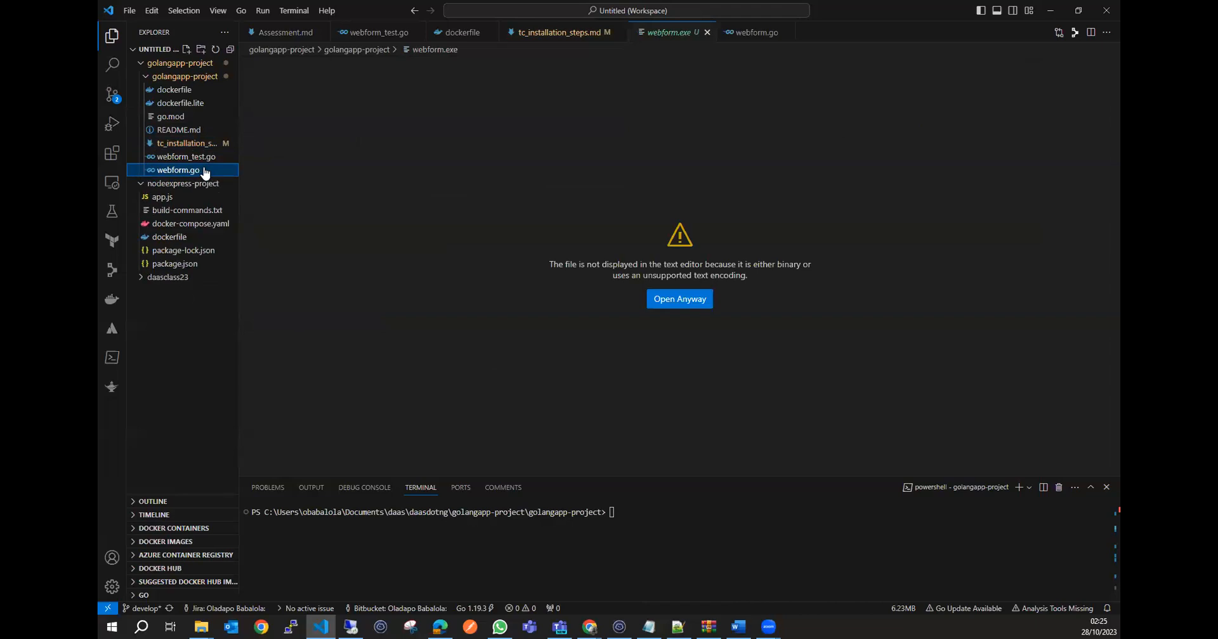
key(Delete)
key(Return)
key(Return)
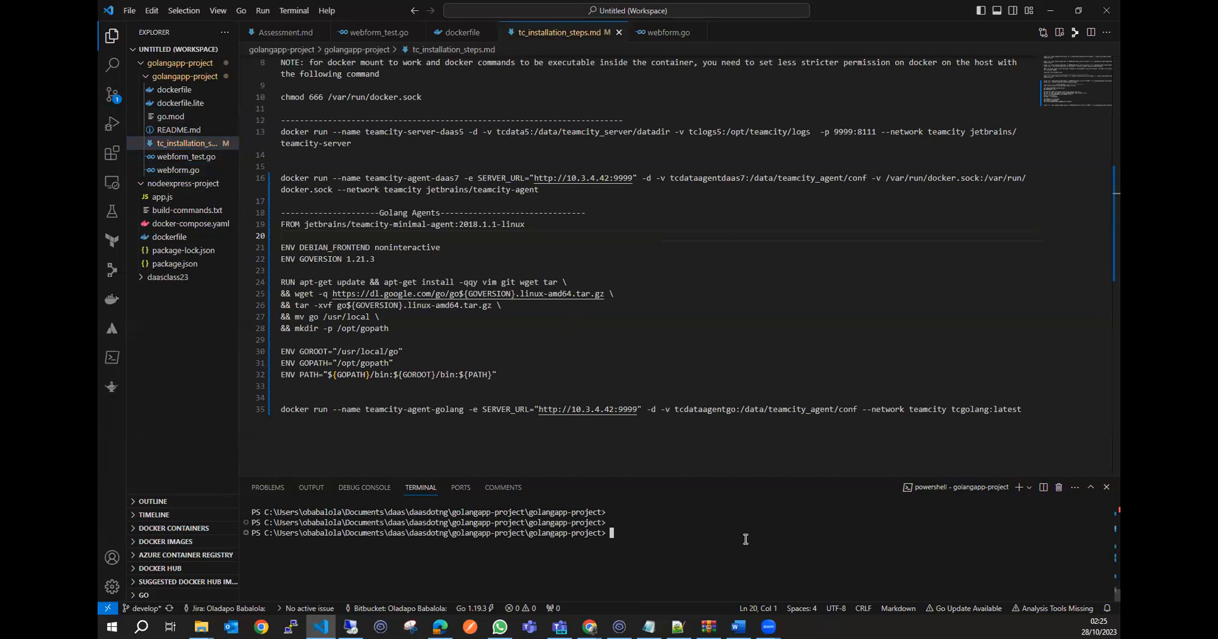
Compile webform.go into a binary named webform with go build -o webform .\webform.go, reviewing the source file before running the command.
text(go build -o webfrom)
key(BackSpace)
key(BackSpace)
key(BackSpace)
text(orm .\web)
key(Tab)
click(181, 170)
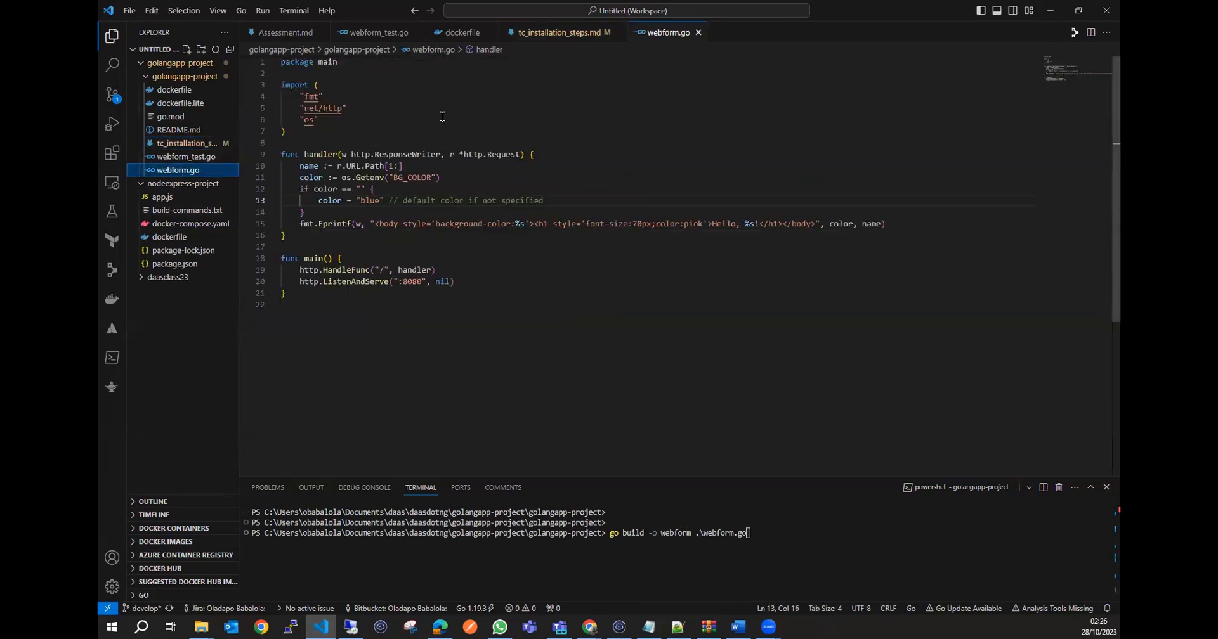
click(789, 541)
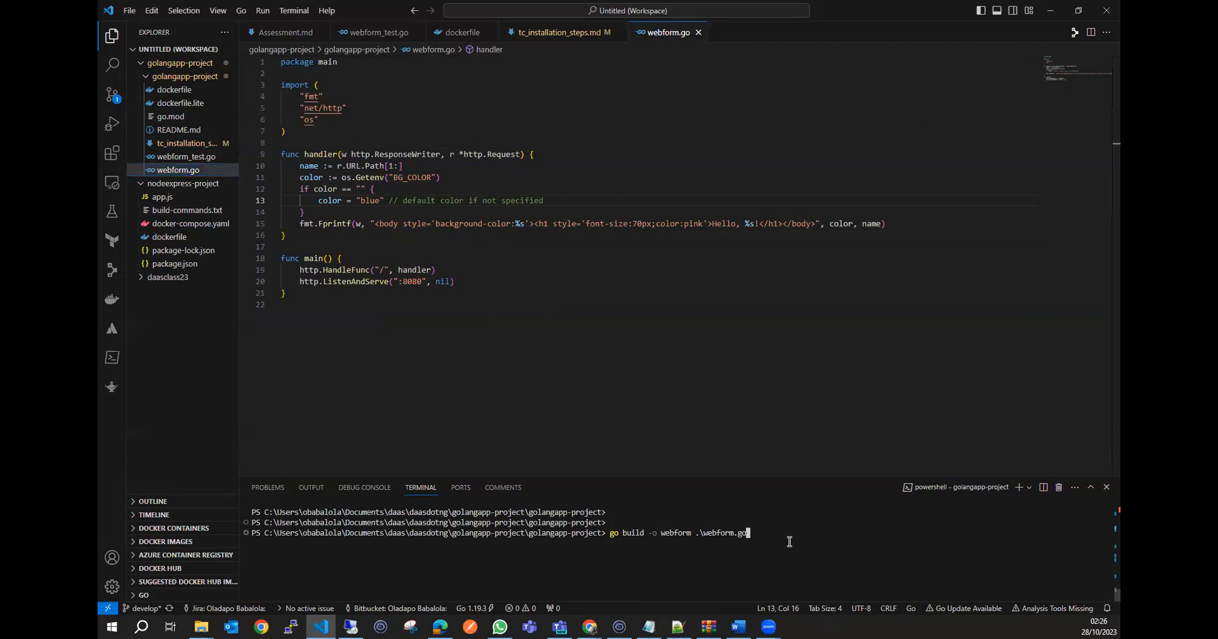
key(Return)
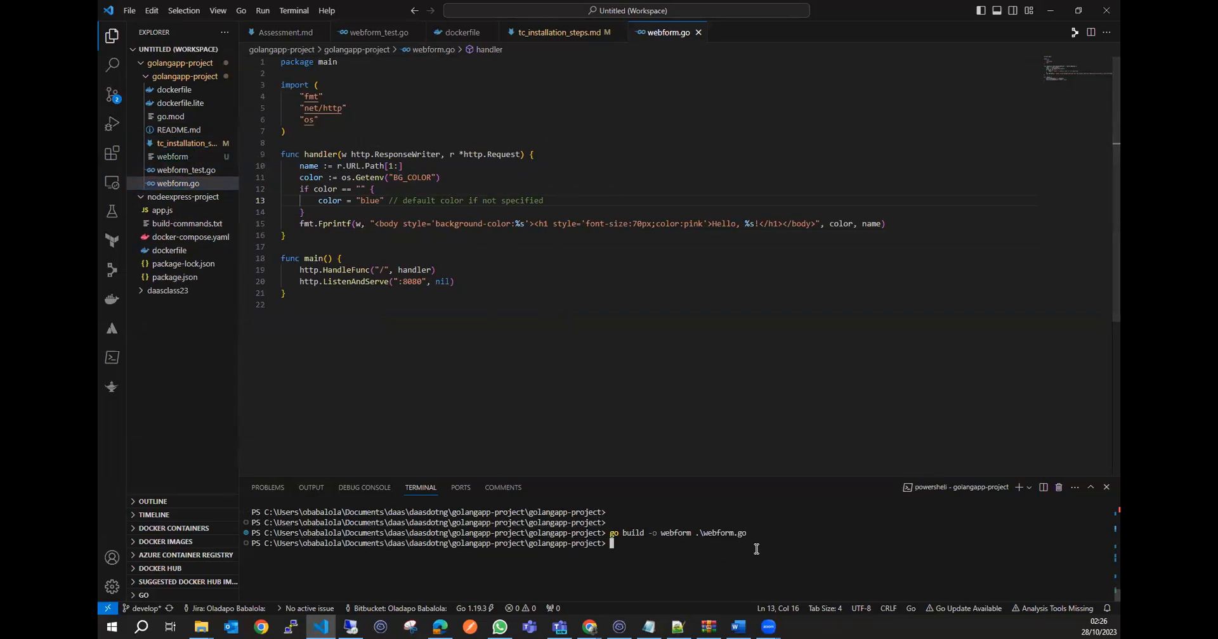
Inspect the compiled webform file, then the webform.go source and the go build command that produced the binary.
click(191, 159)
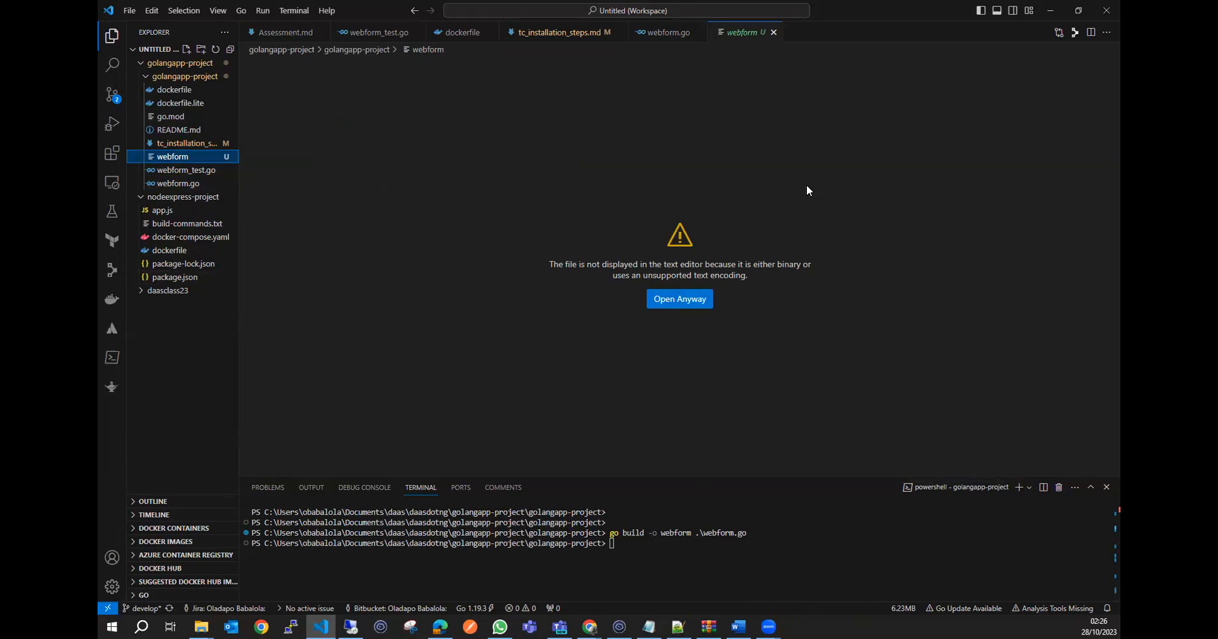
click(1055, 15)
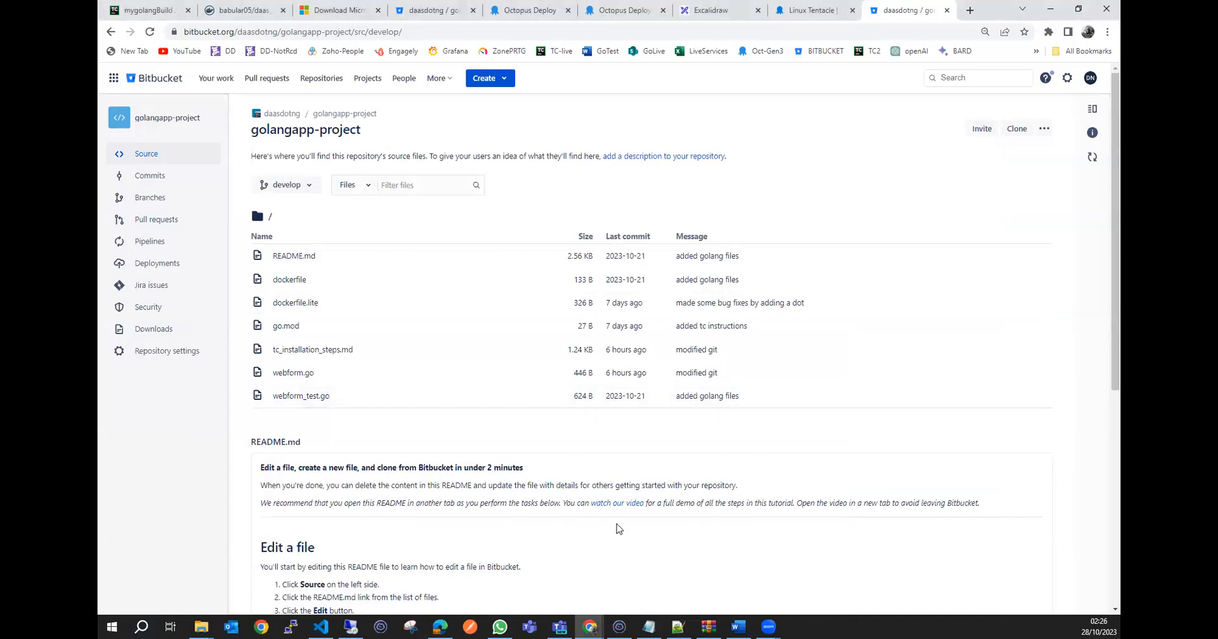
click(321, 626)
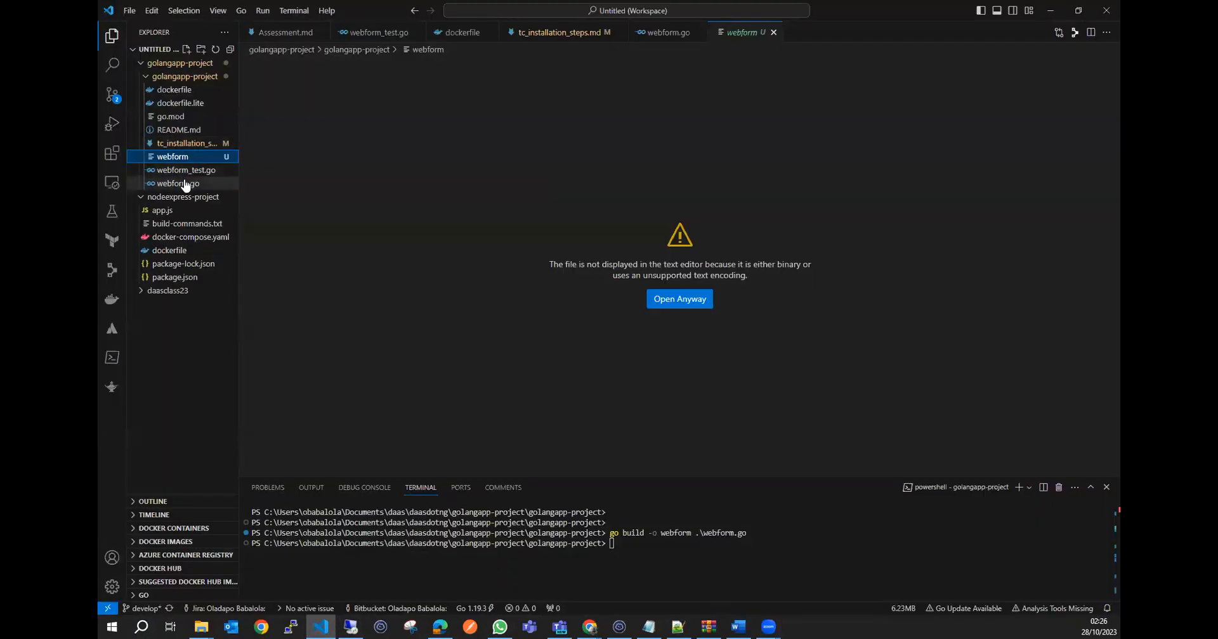
click(183, 183)
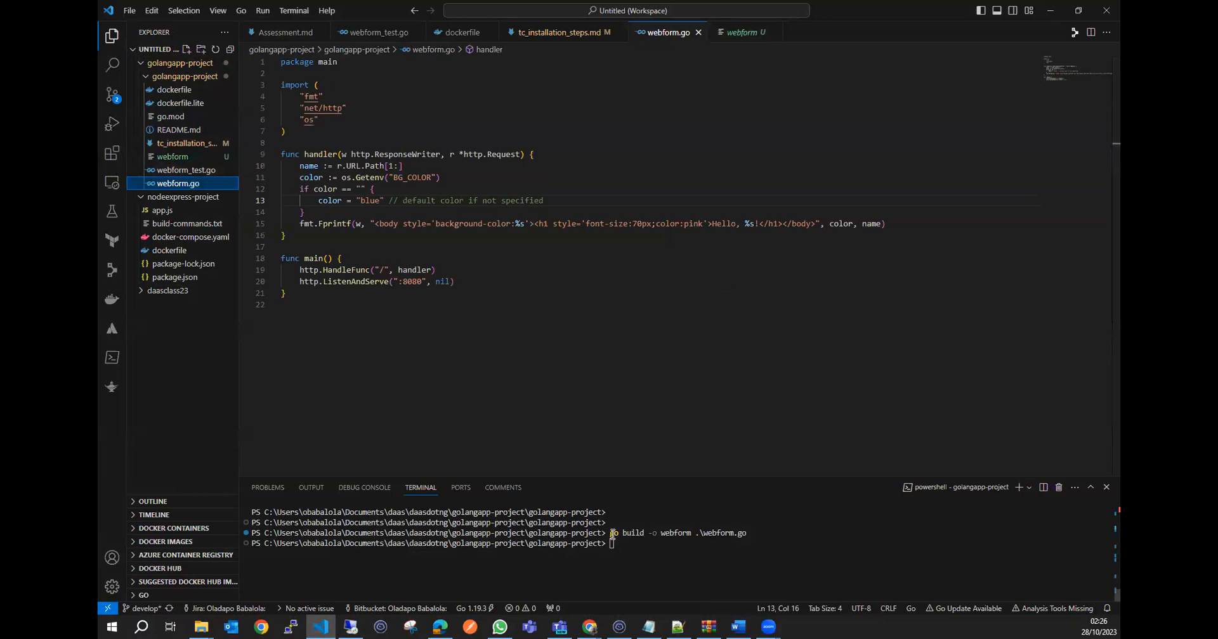
click(645, 540)
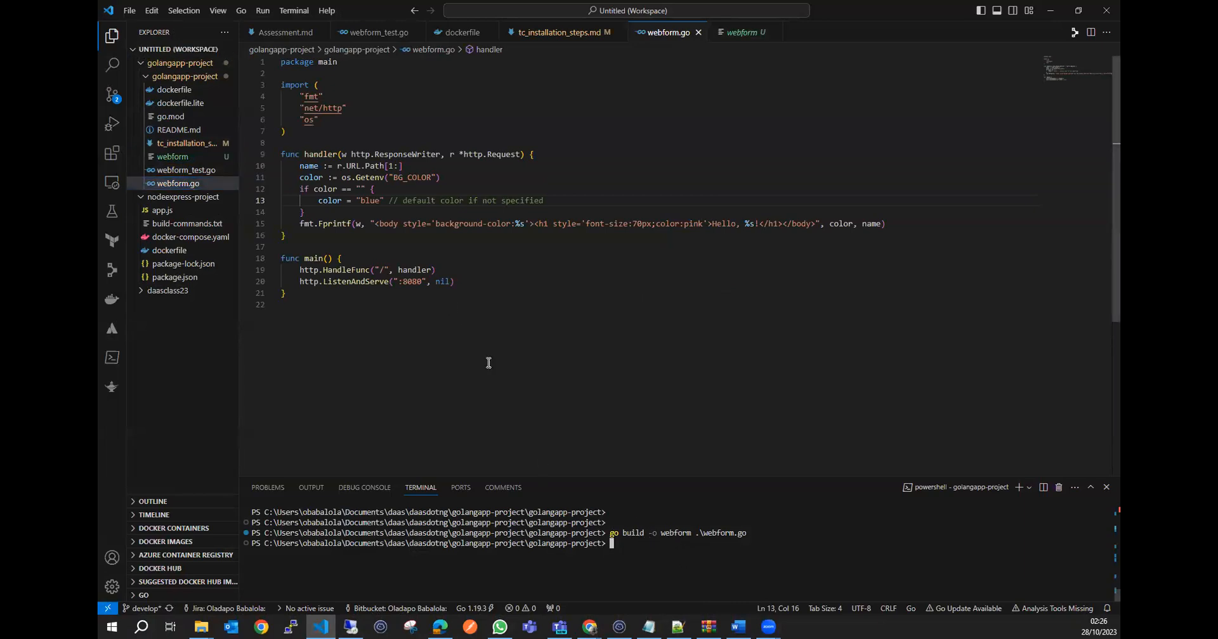
drag(748, 533, 610, 533)
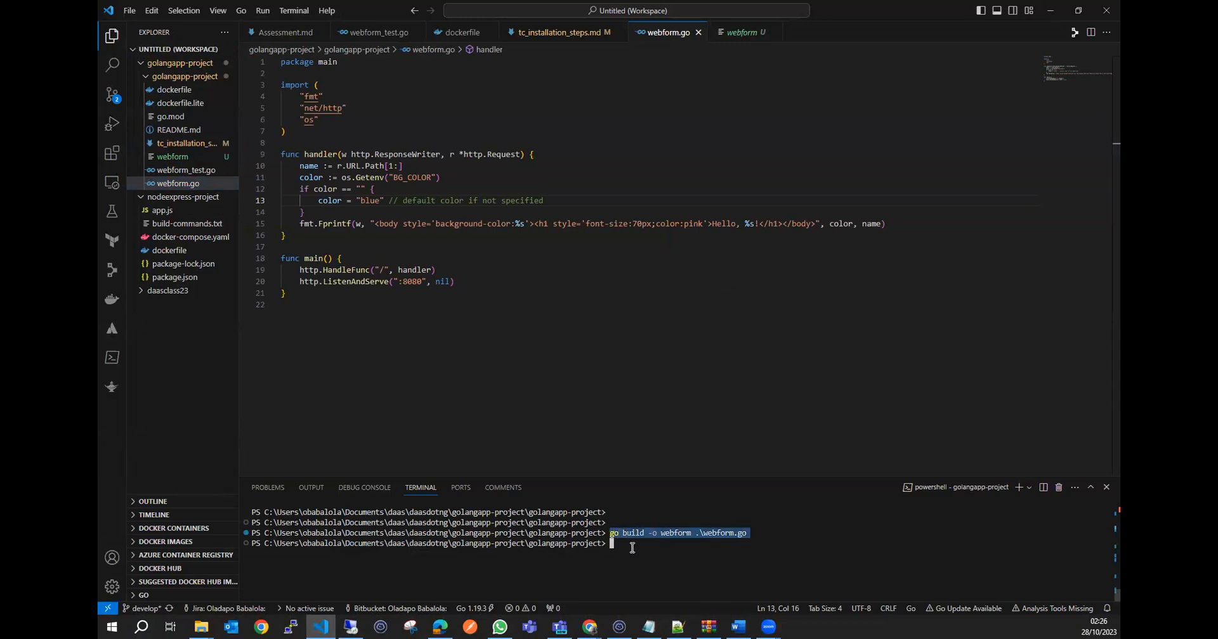
Open tc_installation_steps.md and examine the /var/run/docker.sock volume mount in the teamcity-agent-daas7 docker run command.
click(1051, 10)
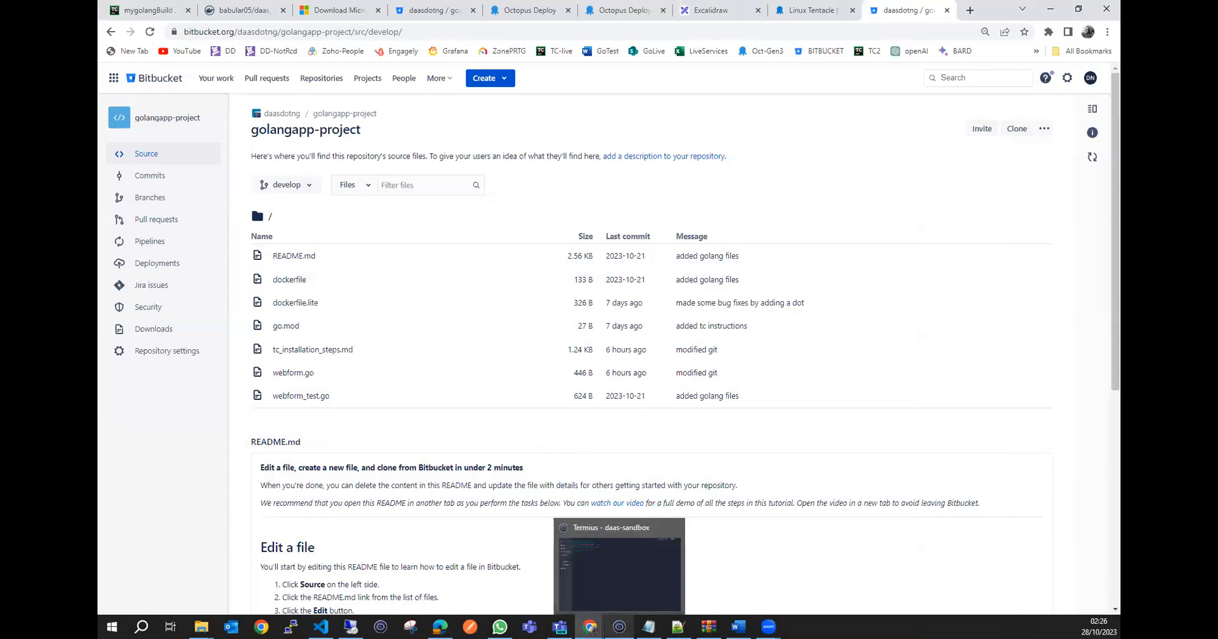
click(321, 626)
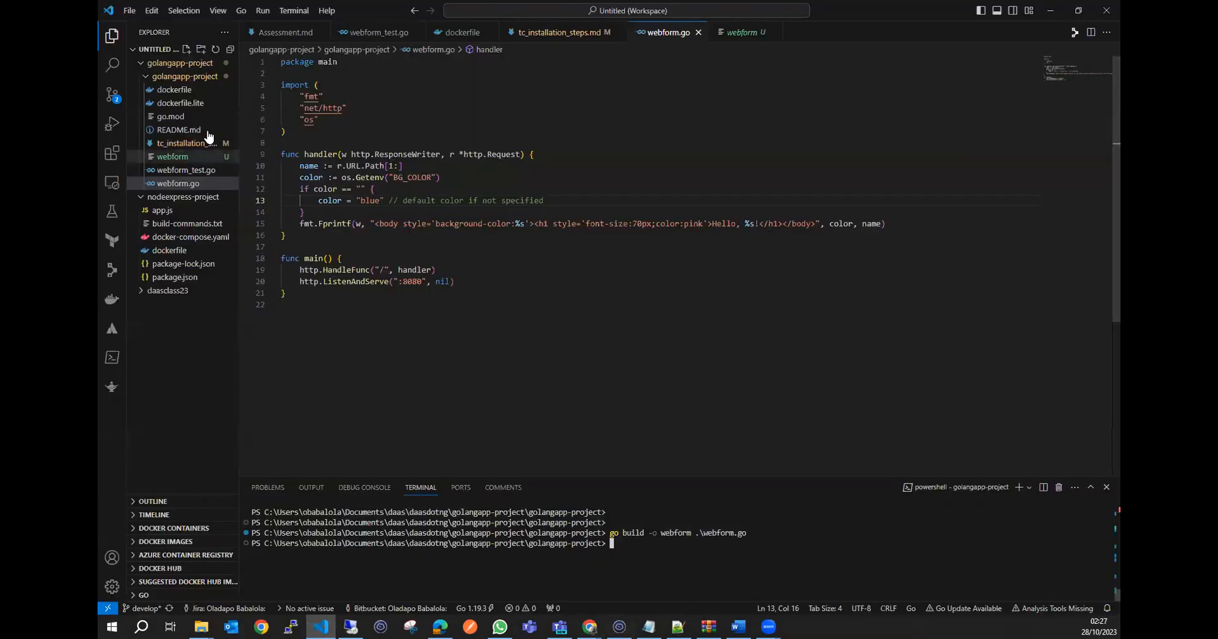
click(179, 129)
click(185, 143)
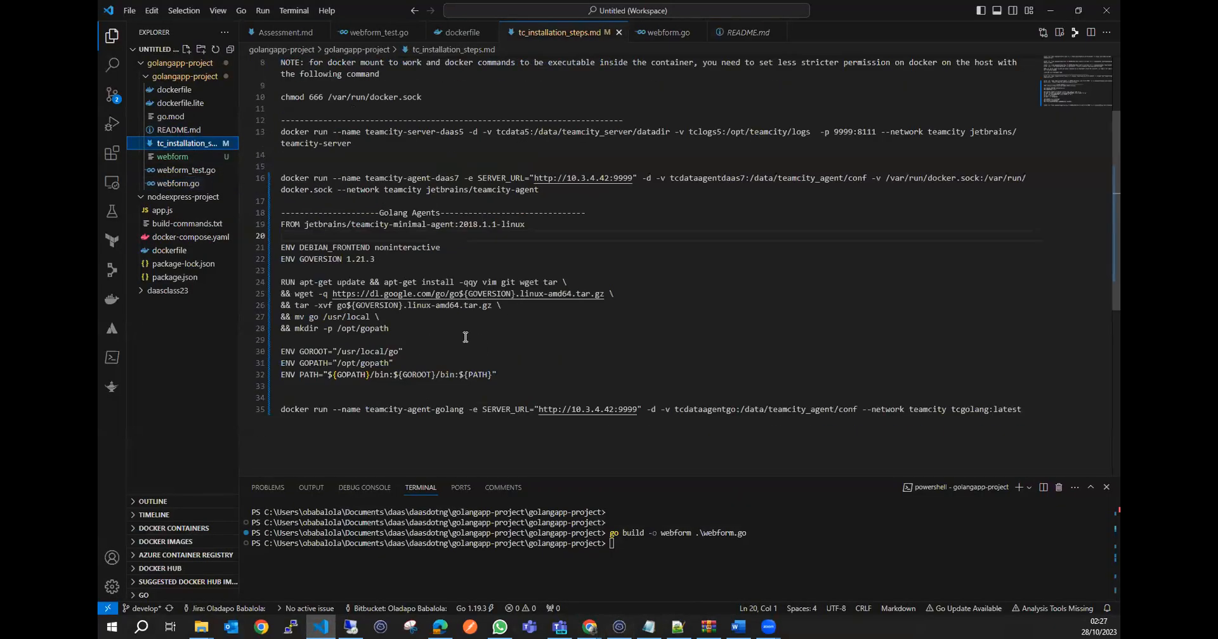
scroll(463, 339, up, 1)
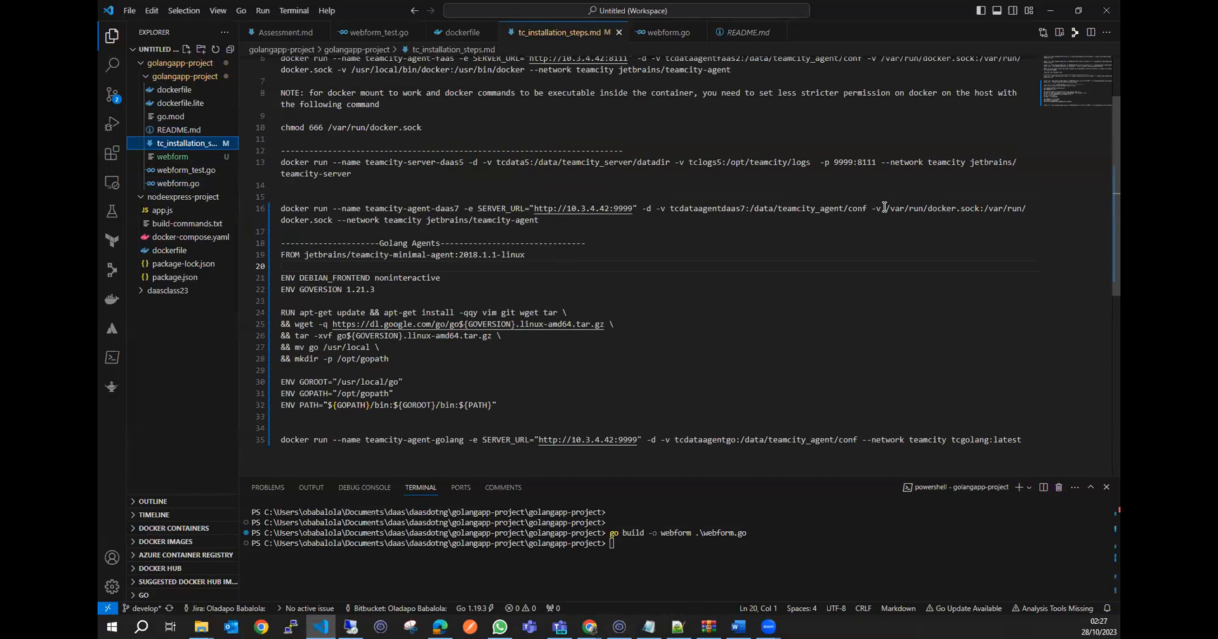
drag(886, 208, 980, 208)
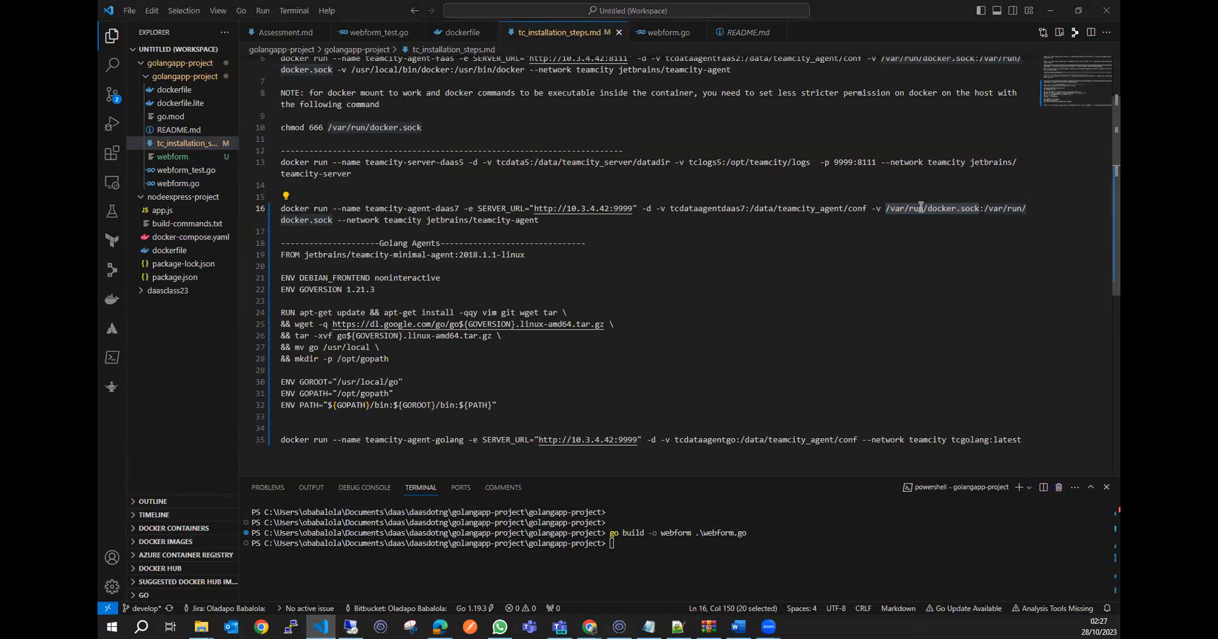
click(895, 224)
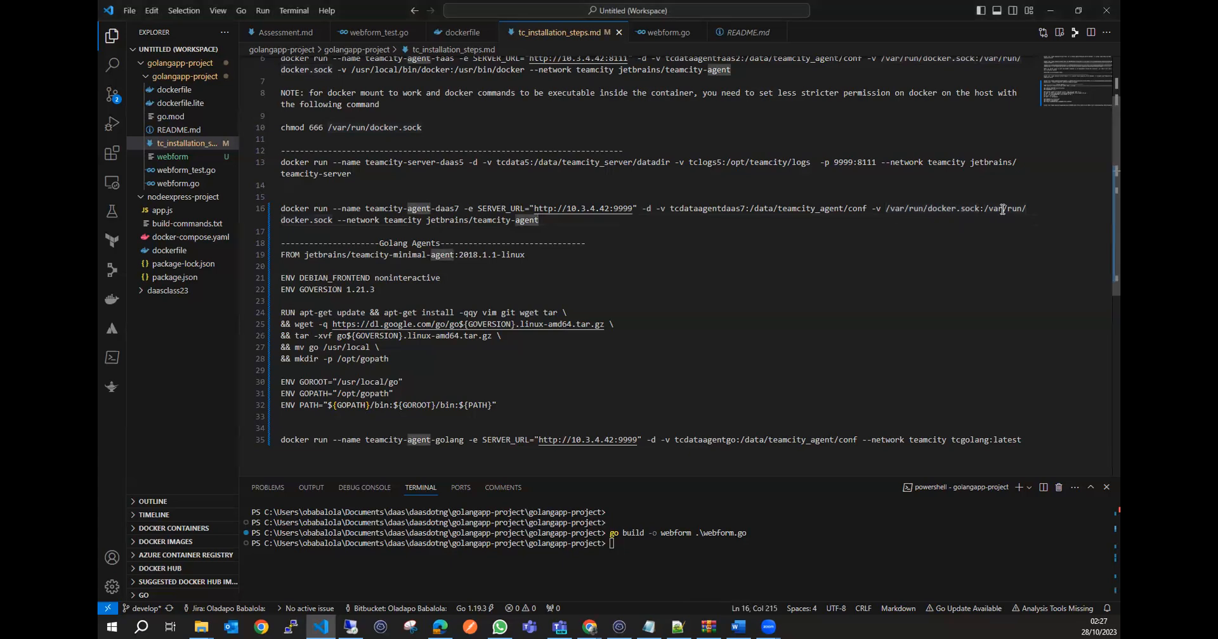
drag(979, 210, 890, 210)
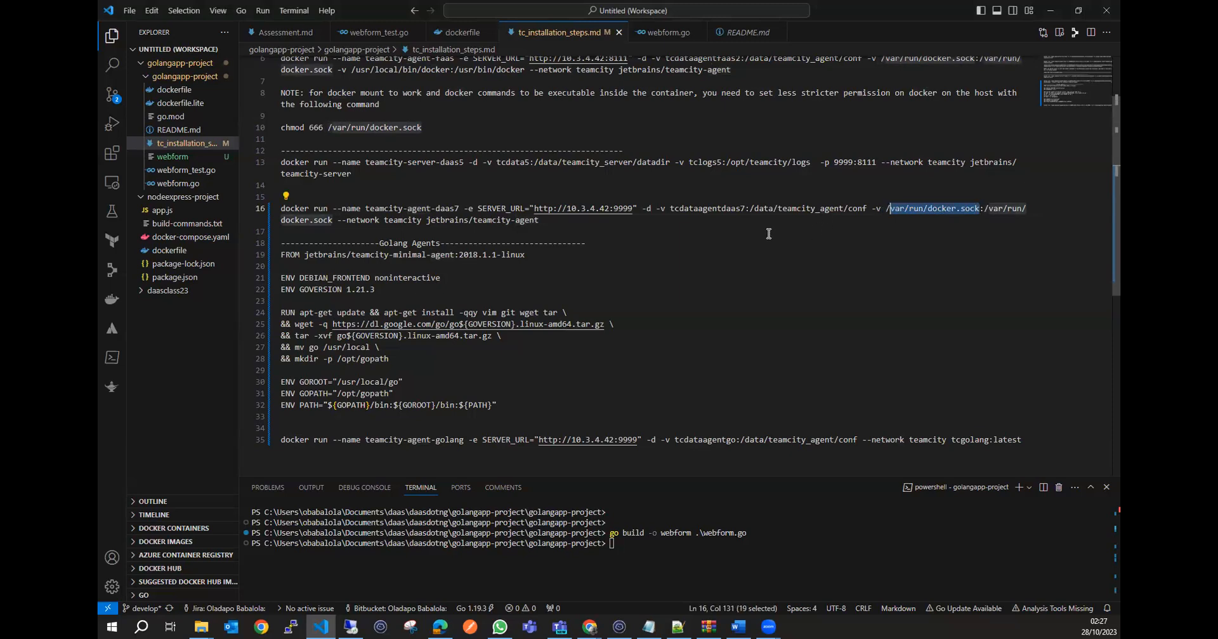
click(819, 248)
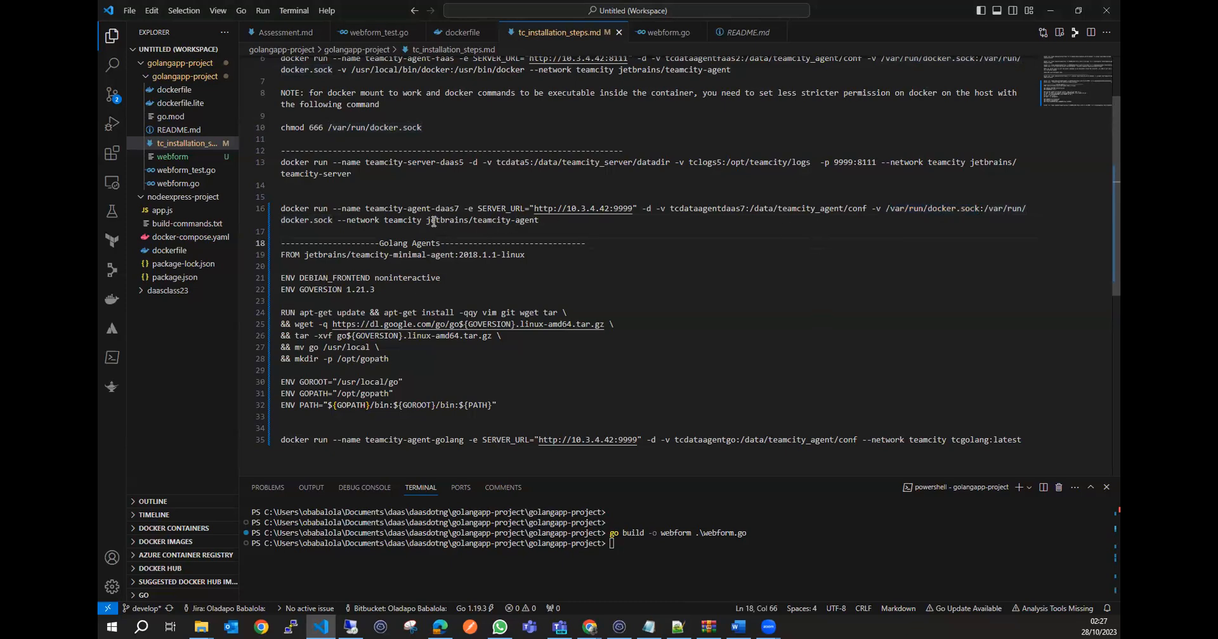
Highlight the jetbrains/teamcity-agent image name at the end of the teamcity-agent-daas7 docker run command.
drag(539, 220, 426, 220)
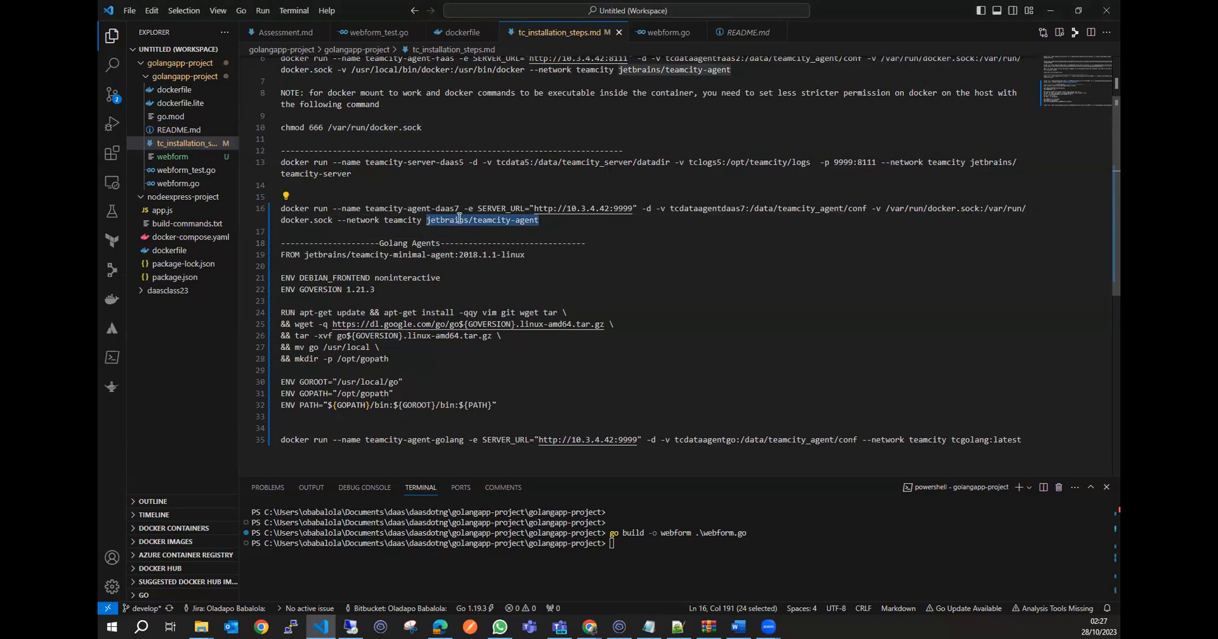
double_click(457, 219)
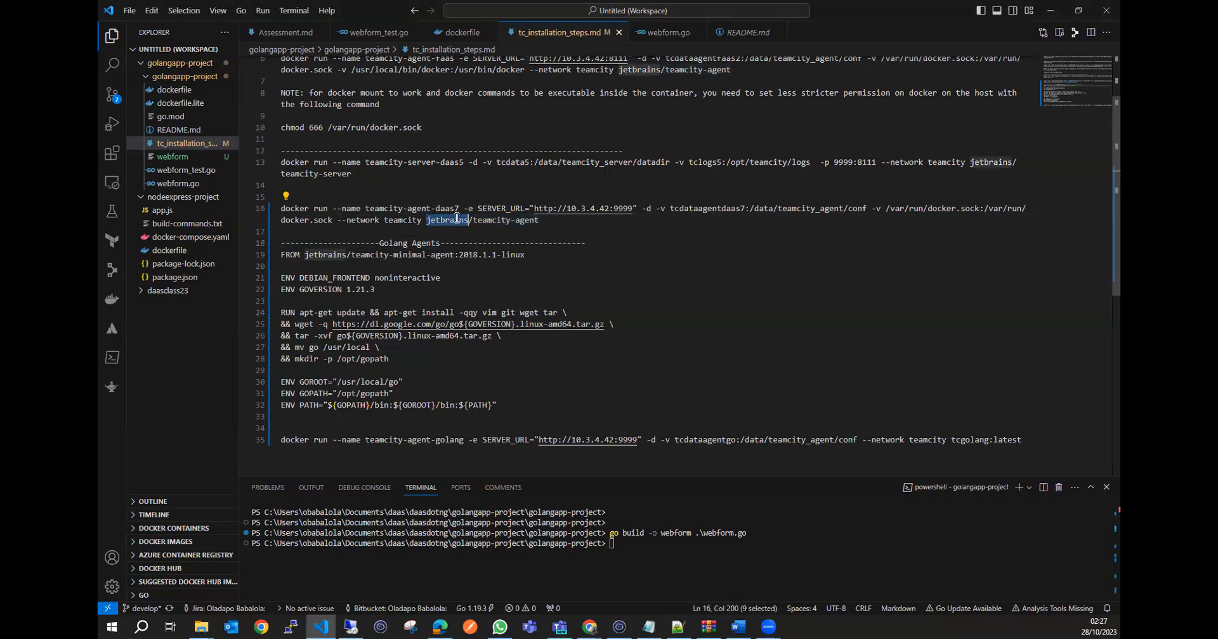
double_click(496, 219)
click(559, 232)
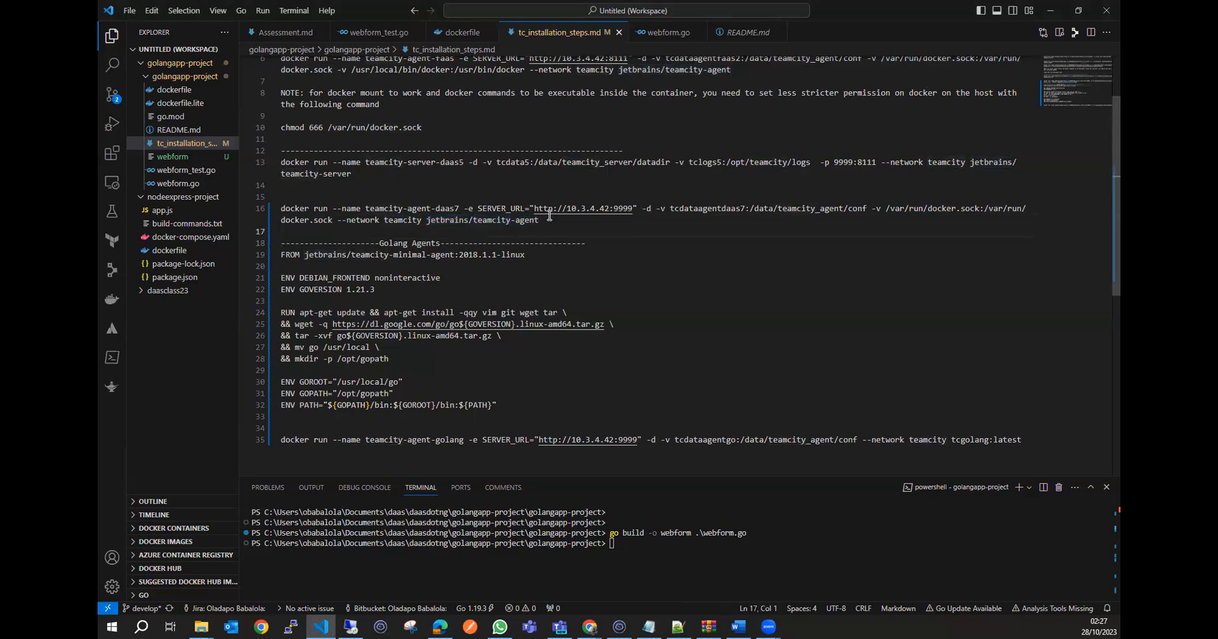
drag(539, 220, 427, 220)
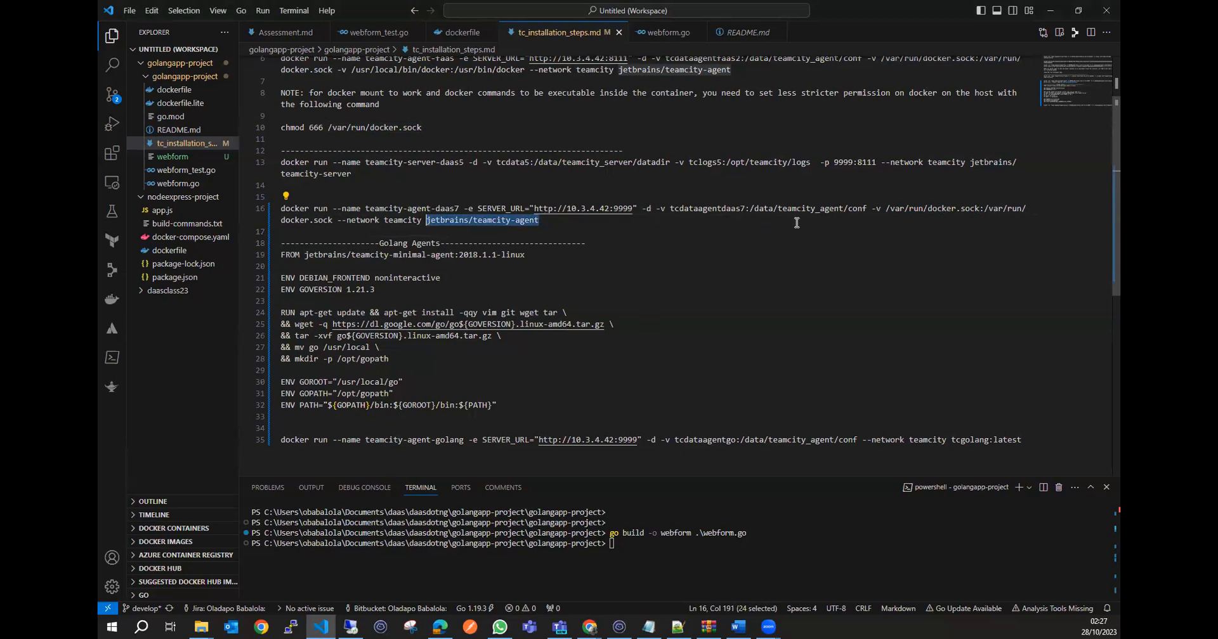
Highlight the jetbrains/teamcity-agent image name and the /var/run/docker.sock mount path in the teamcity-agent-daas7 docker run command.
drag(538, 220, 426, 220)
drag(980, 209, 889, 209)
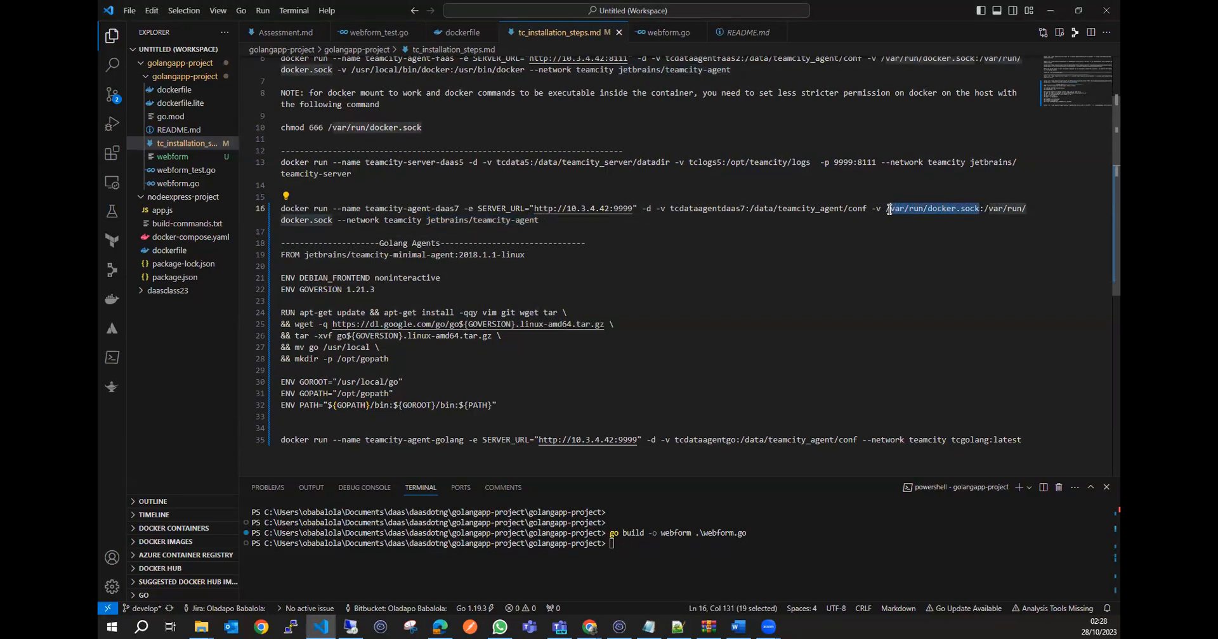
click(864, 246)
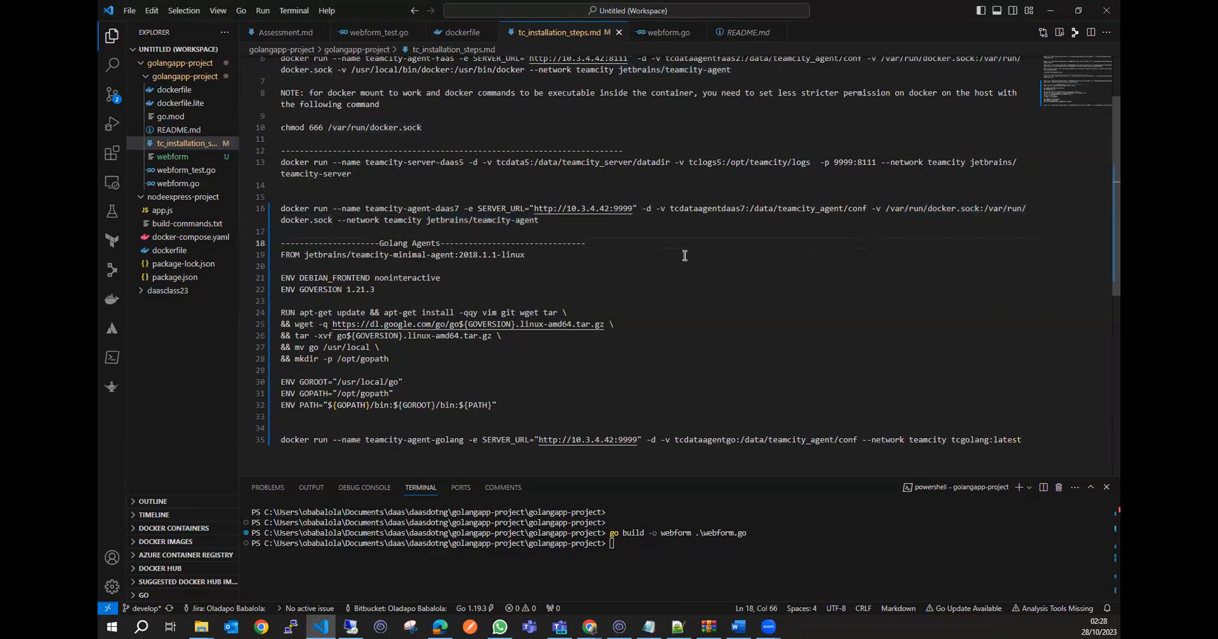
scroll(686, 256, down, 1)
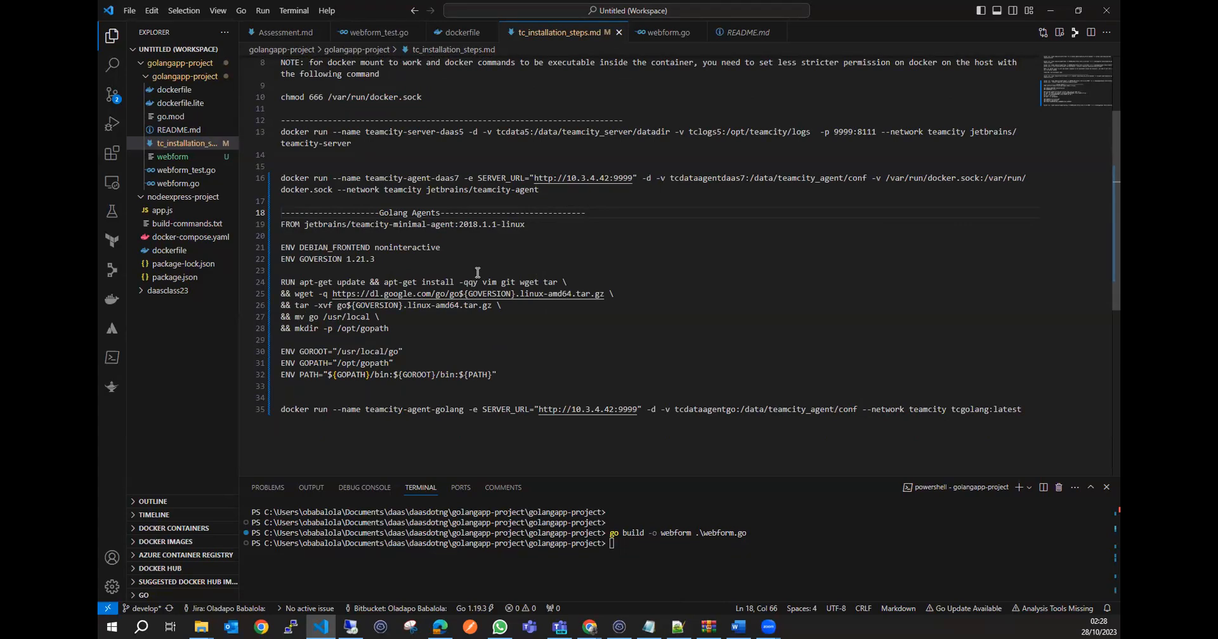
click(398, 236)
drag(540, 190, 426, 190)
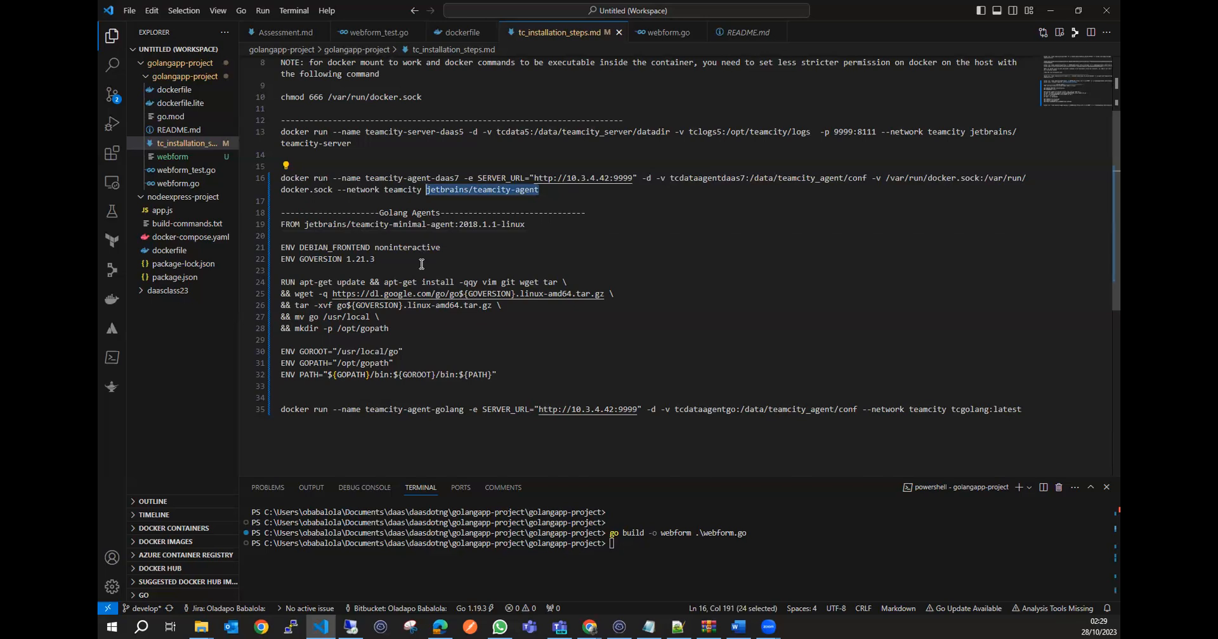
click(422, 263)
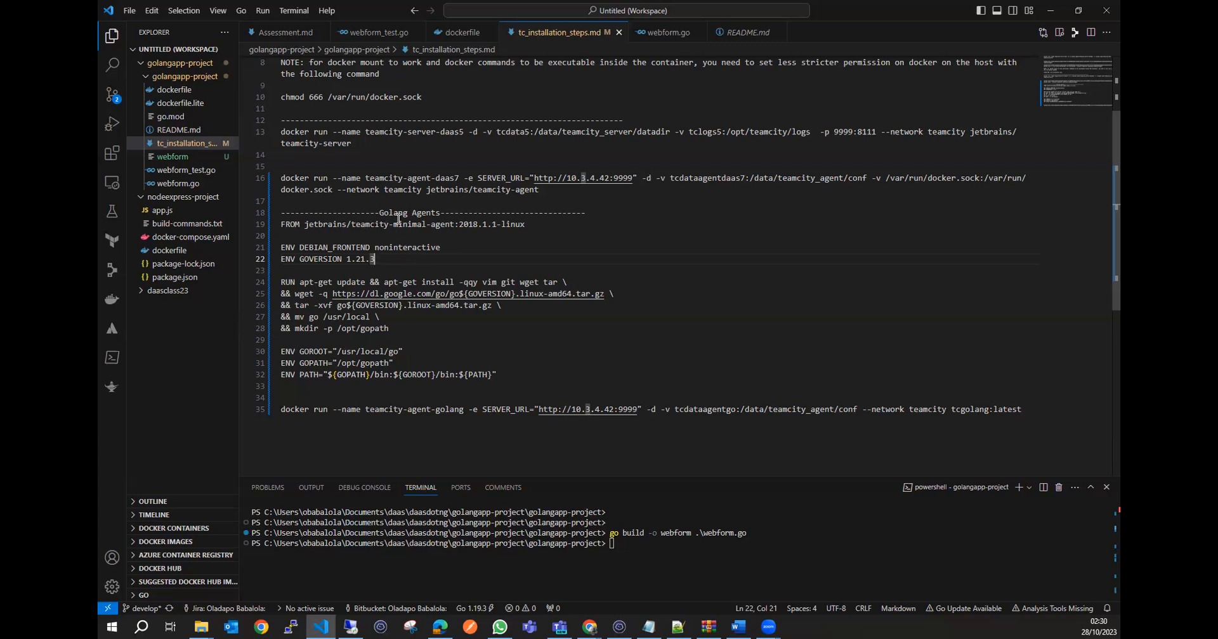
Highlight the jetbrains/teamcity-minimal-agent:2018.1.1-linux base image and the RUN and ENV lines added beneath it in the Golang Agents section.
drag(454, 225, 352, 227)
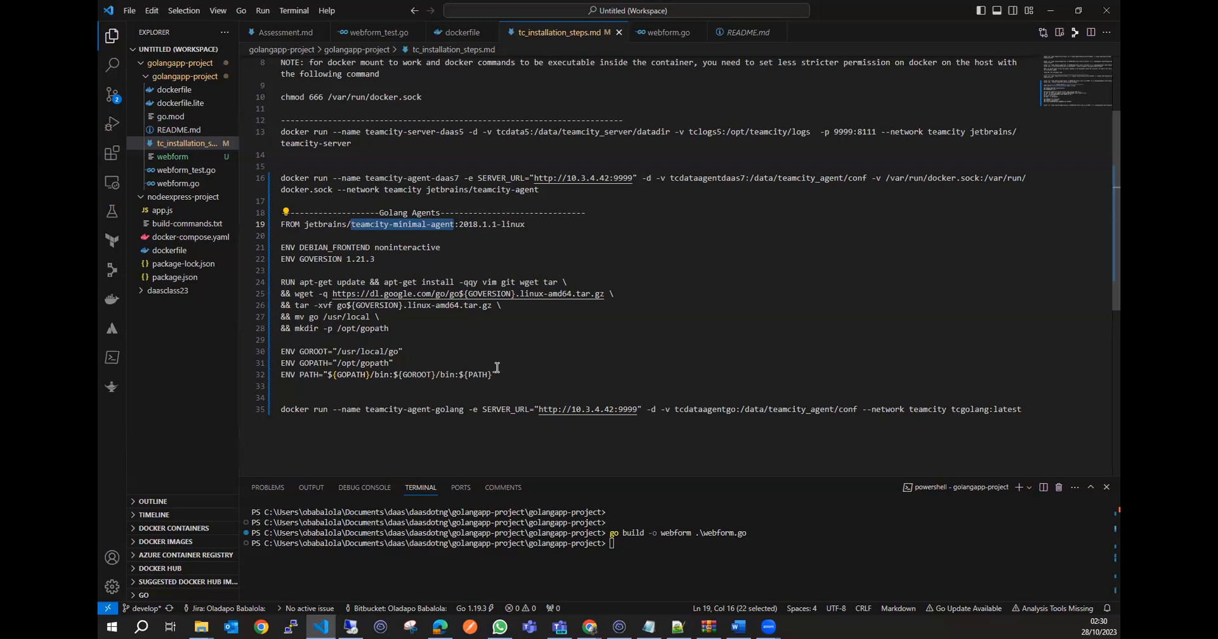
drag(497, 375, 280, 282)
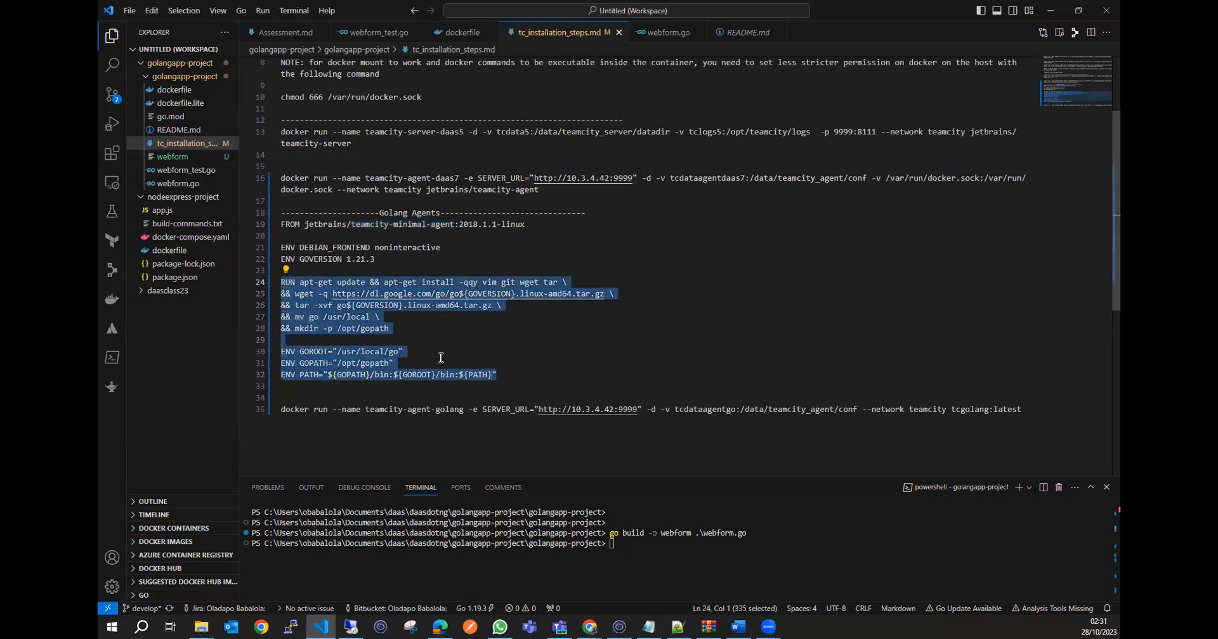
click(474, 341)
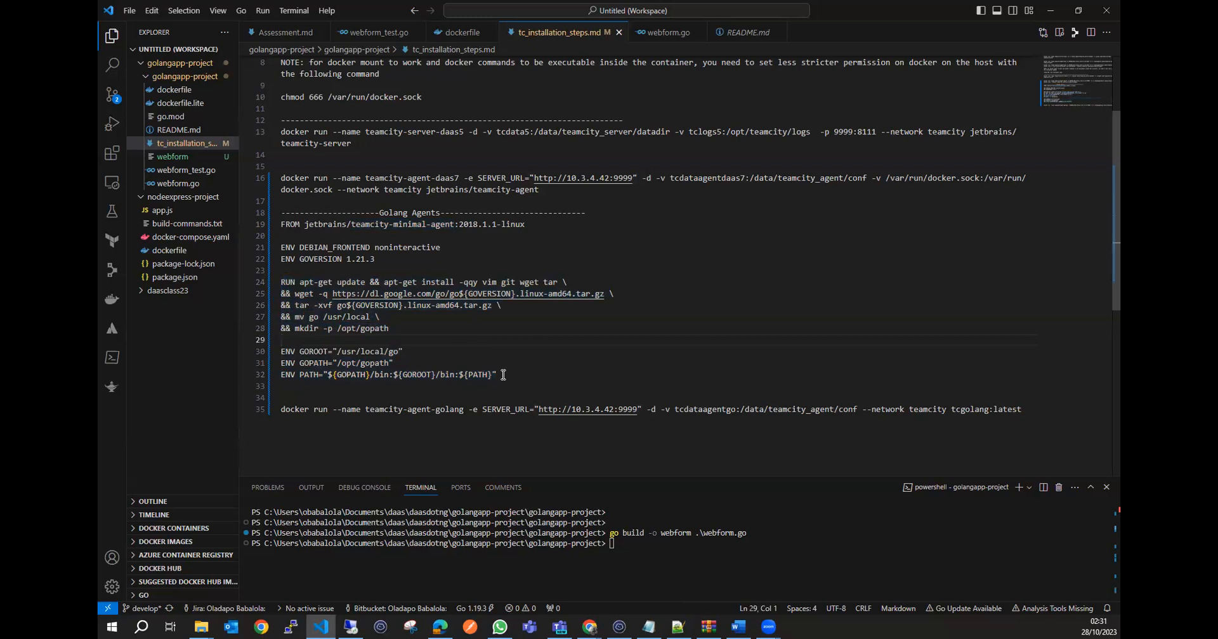
drag(499, 375, 287, 273)
click(287, 273)
drag(305, 224, 526, 225)
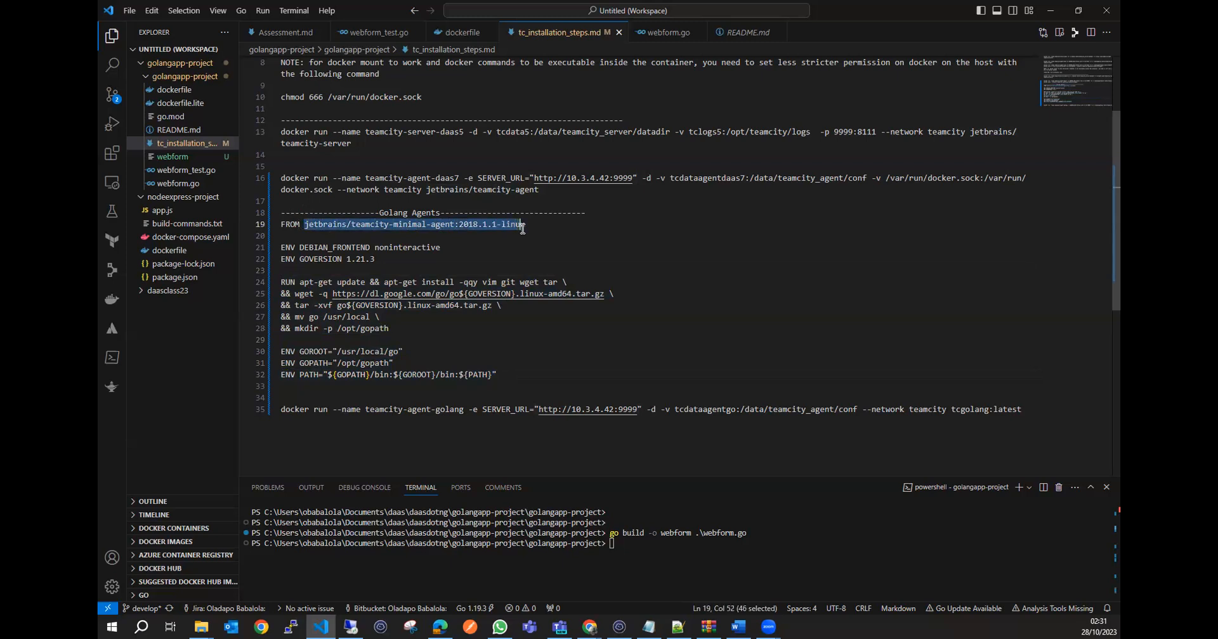
click(483, 257)
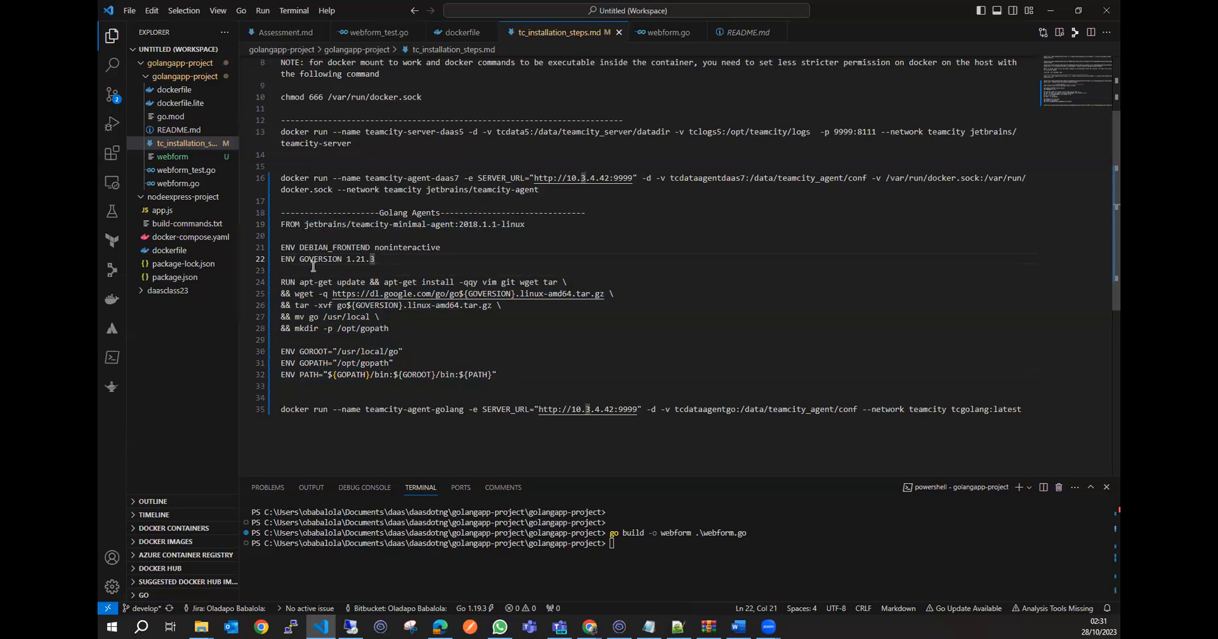
Examine the GOVERSION value 1.21.3, the apt-get line and the full block of ENV and RUN instructions in the Golang Agents section.
click(402, 270)
drag(376, 259, 340, 259)
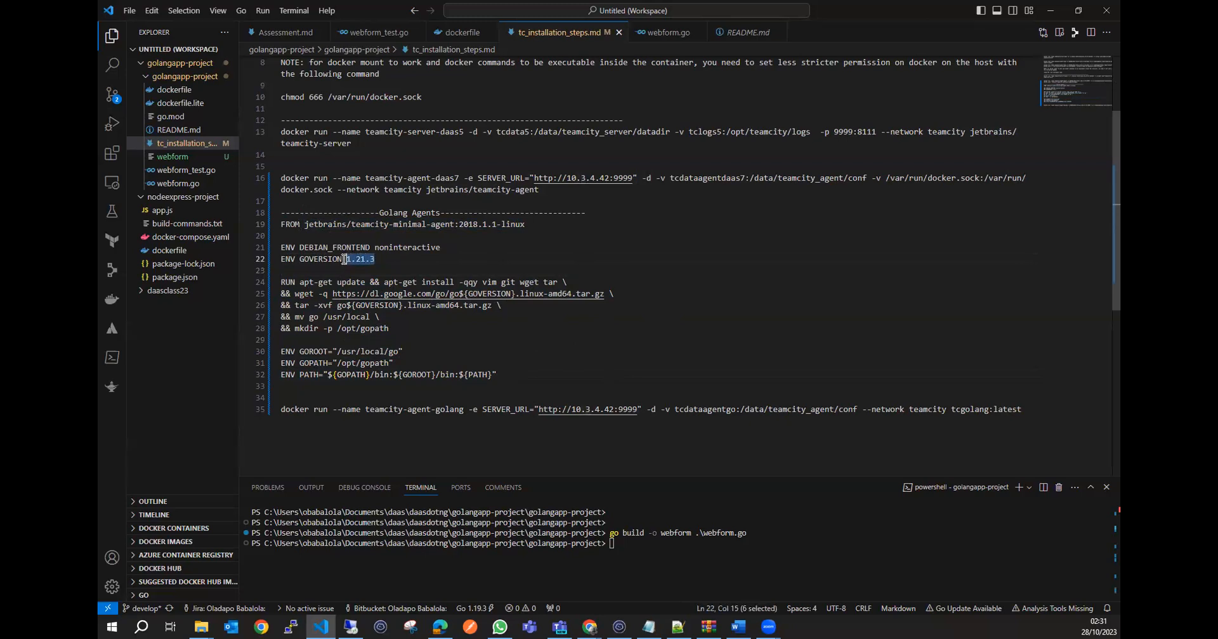
click(472, 279)
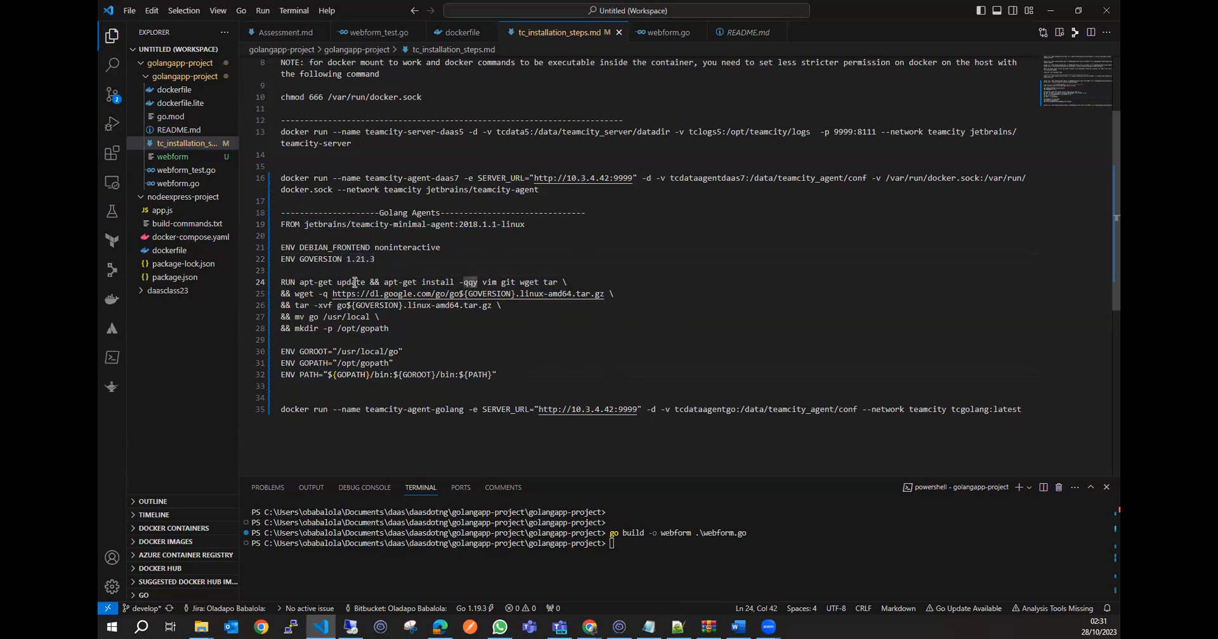
click(350, 283)
click(558, 352)
drag(510, 378, 281, 245)
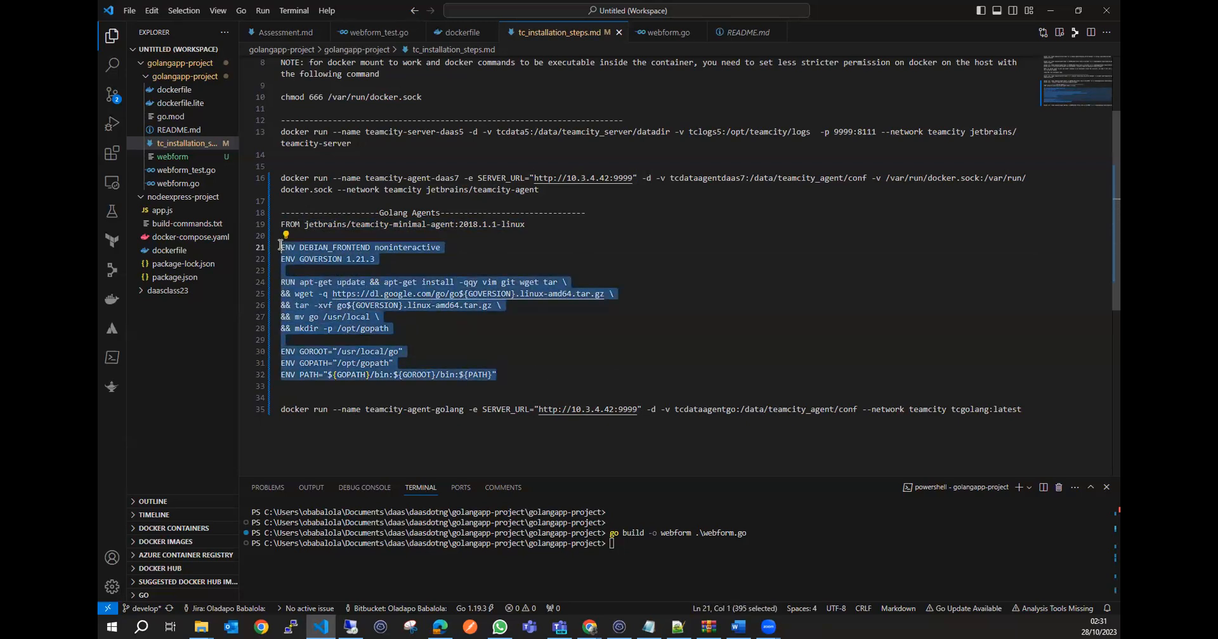
click(485, 340)
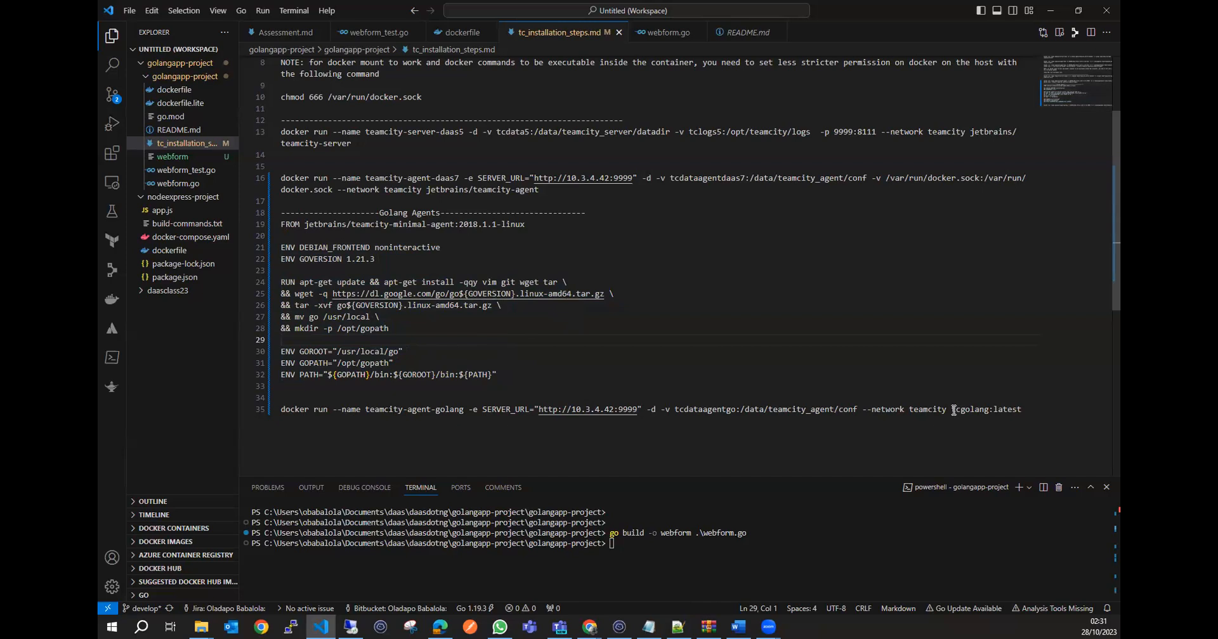
Highlight tcgolang:latest in the teamcity-agent-golang command, then switch to the sandbox SSH terminal and list the Docker images with docker image ls.
drag(952, 409, 1022, 408)
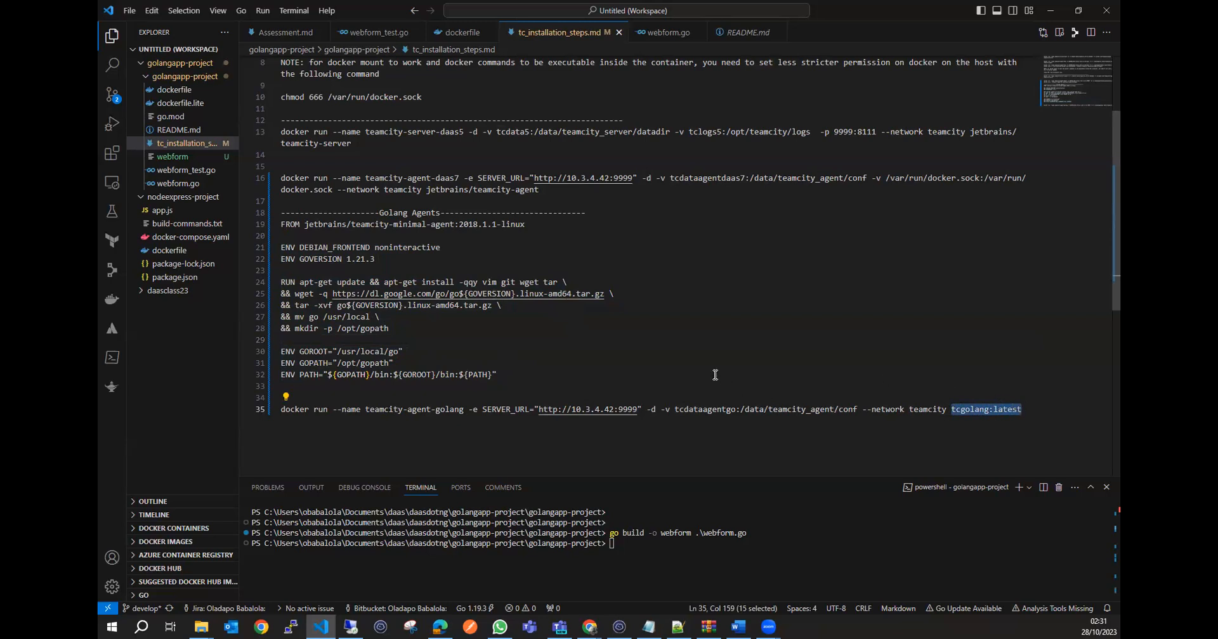
click(619, 627)
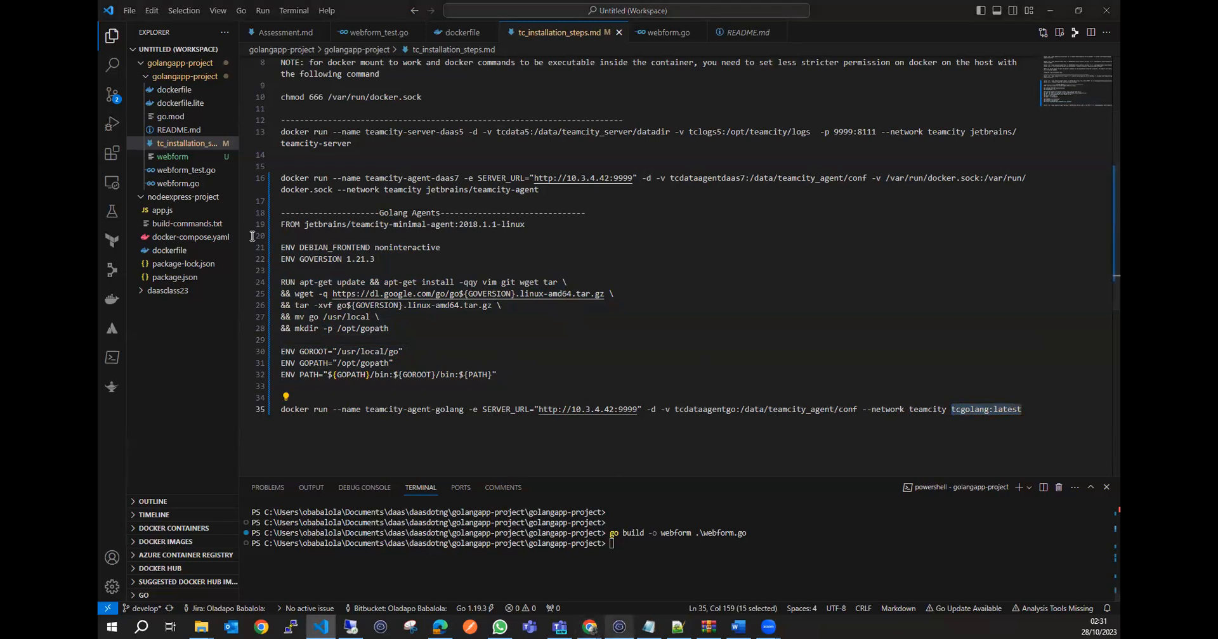
click(499, 116)
text(docker image ls)
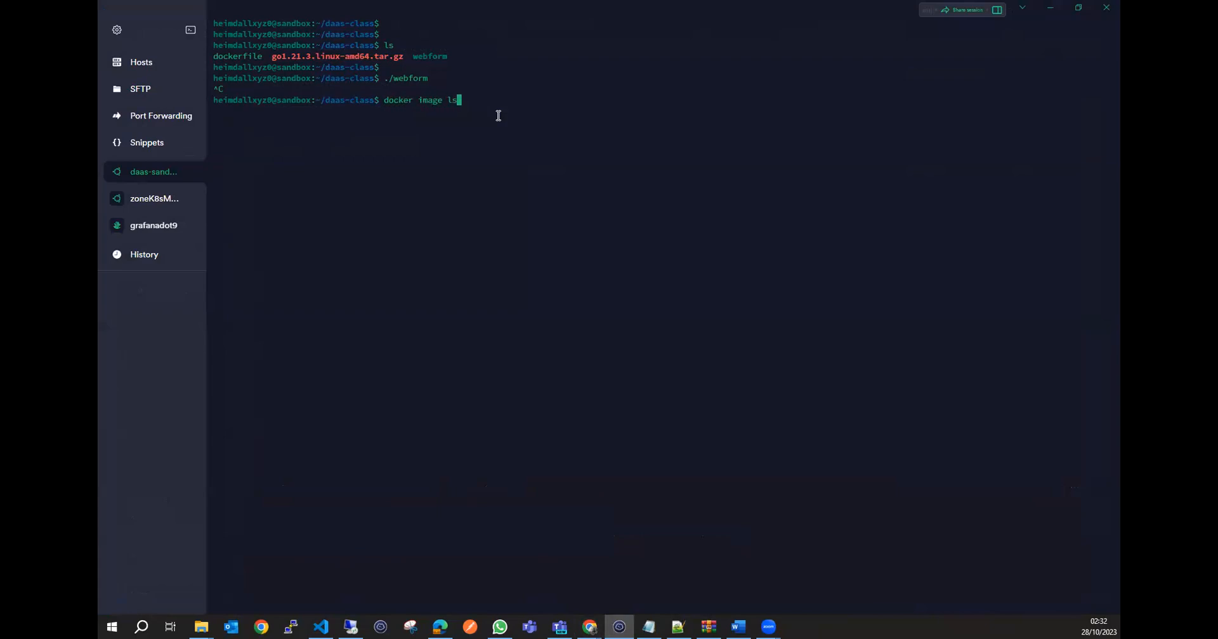
key(Return)
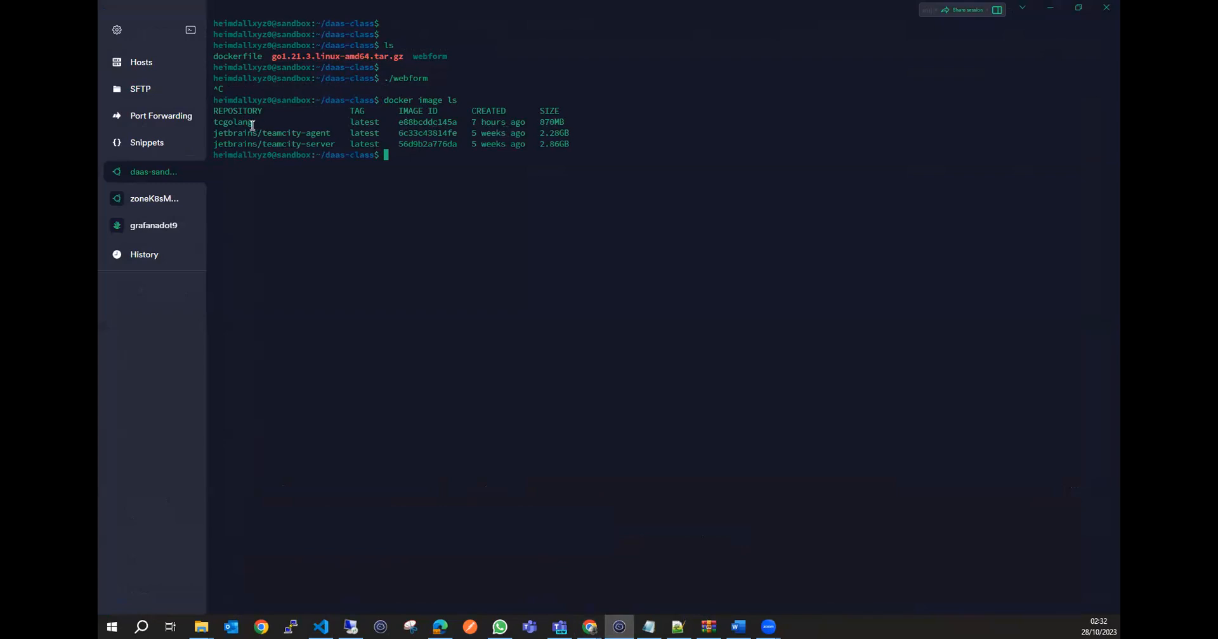
double_click(242, 124)
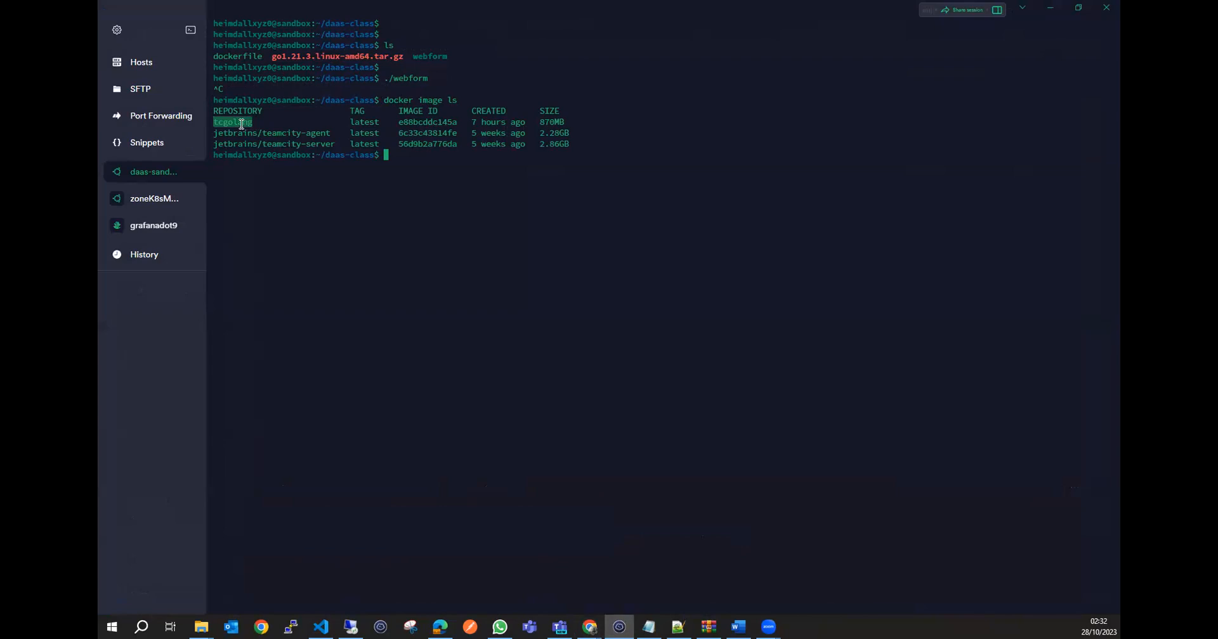
double_click(365, 122)
click(497, 169)
Return to tc_installation_steps.md and highlight the tcgolang:latest image, tcdataagentgo volume and SERVER_URL address in the teamcity-agent-golang run command.
click(1056, 7)
click(1035, 408)
drag(1035, 408, 951, 410)
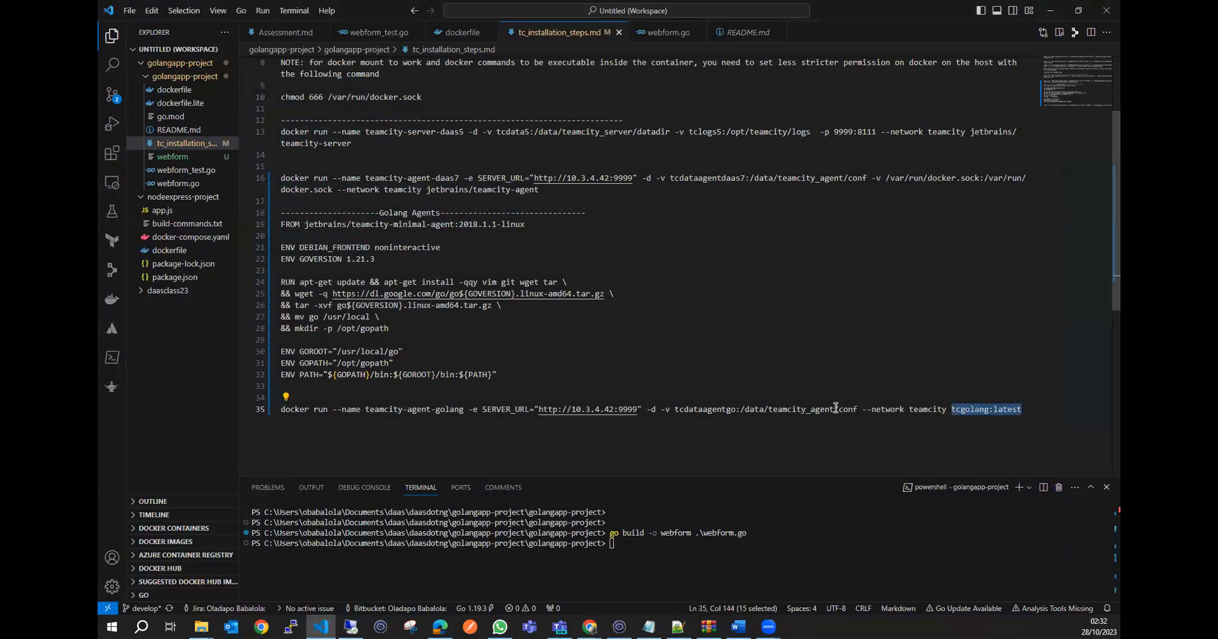
double_click(703, 409)
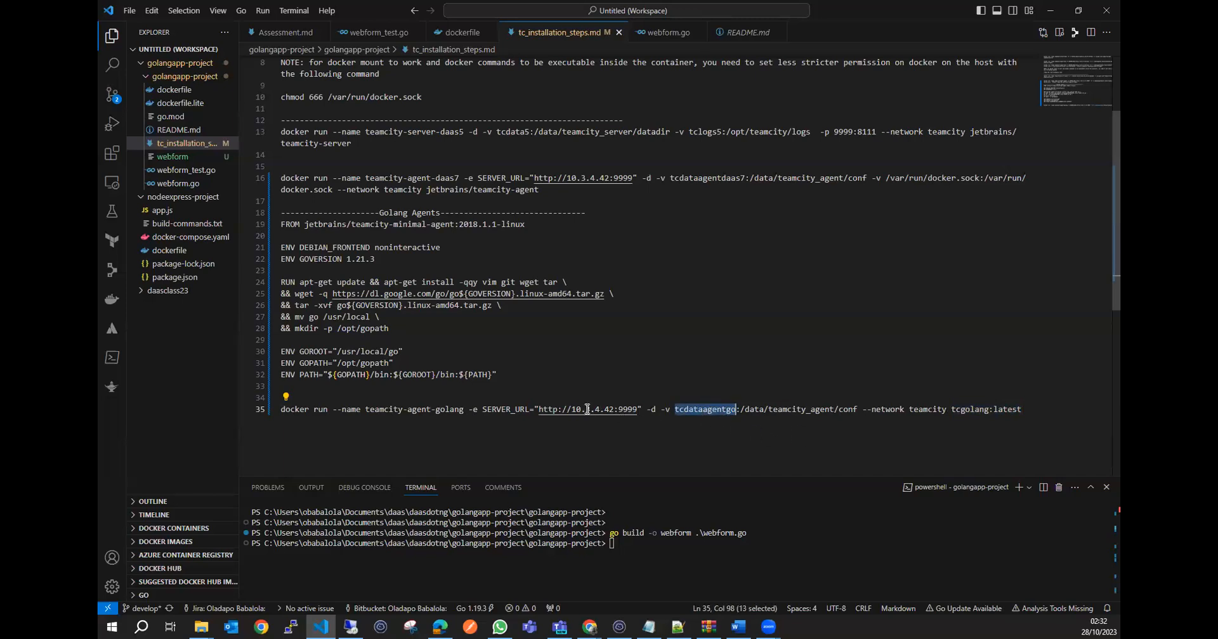
drag(637, 409, 537, 409)
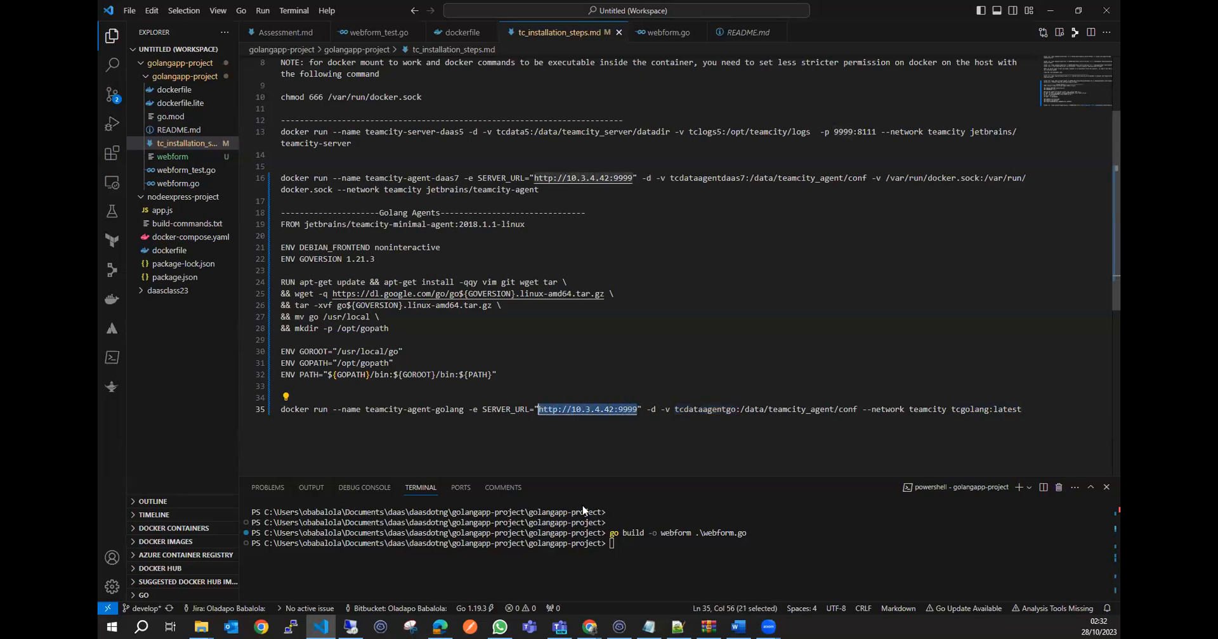
Switch to the sandbox SSH terminal and list the running containers with docker ps.
click(619, 627)
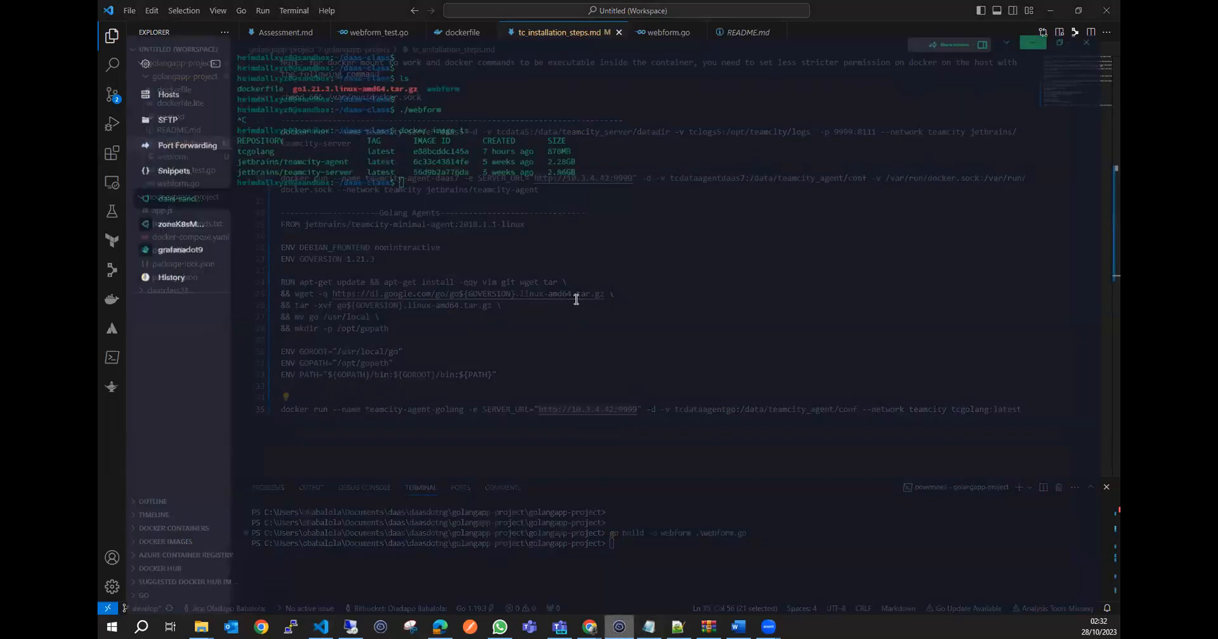
text(docker ps)
key(Return)
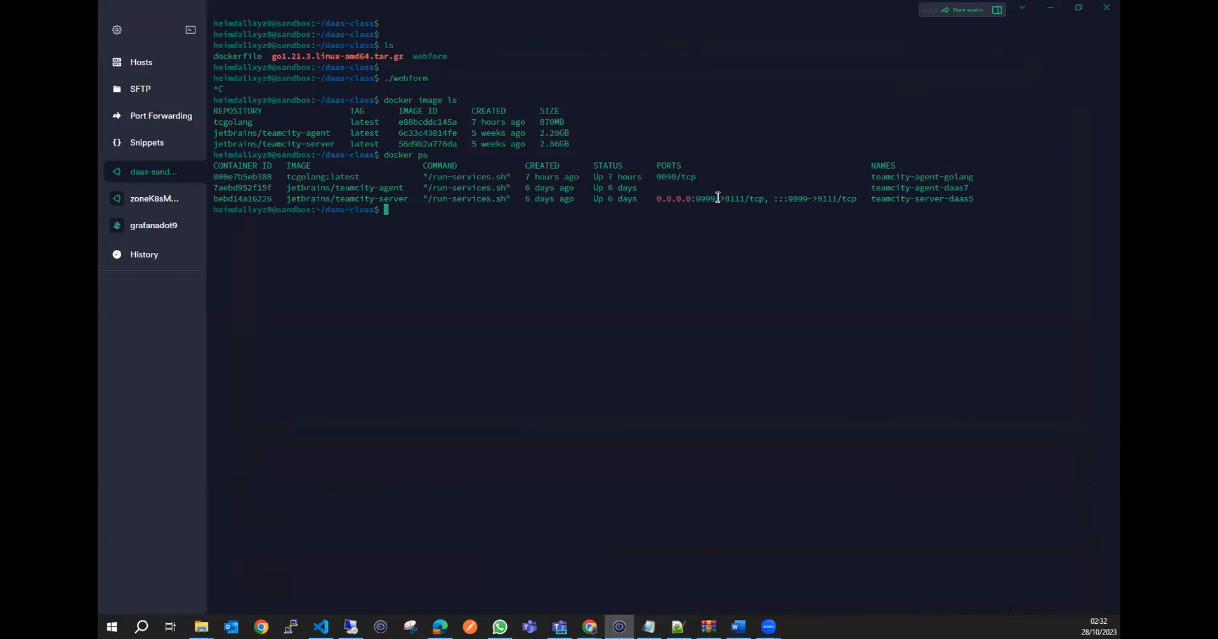
Switch to TeamCity in the browser and open the Agents overview.
click(1051, 7)
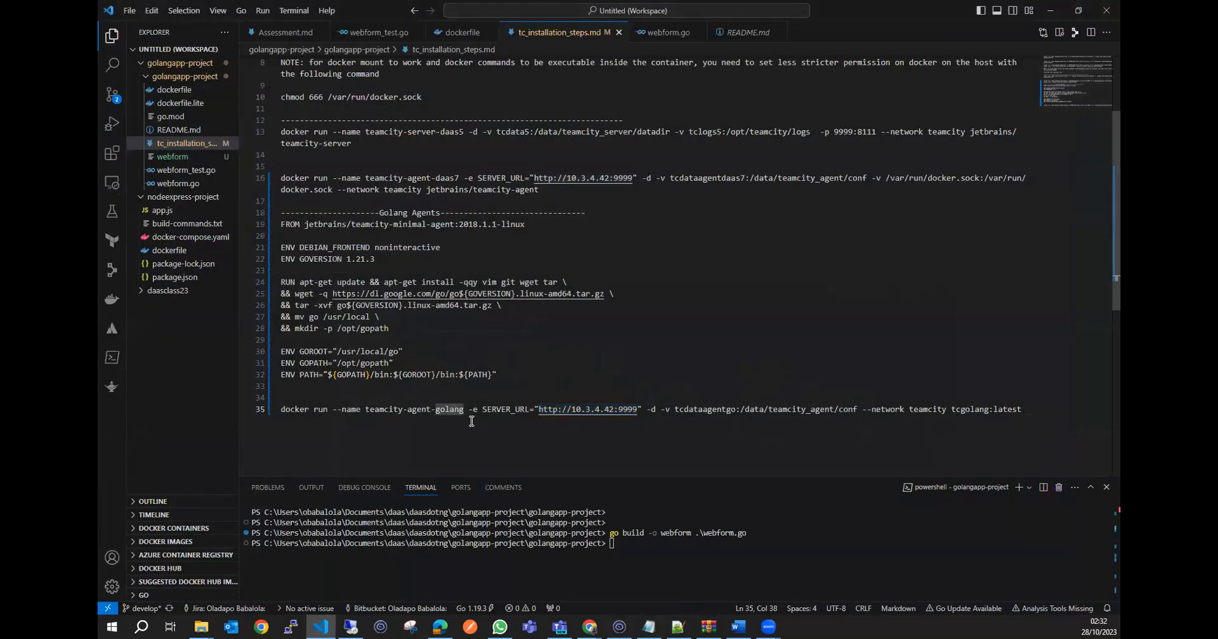
click(1048, 11)
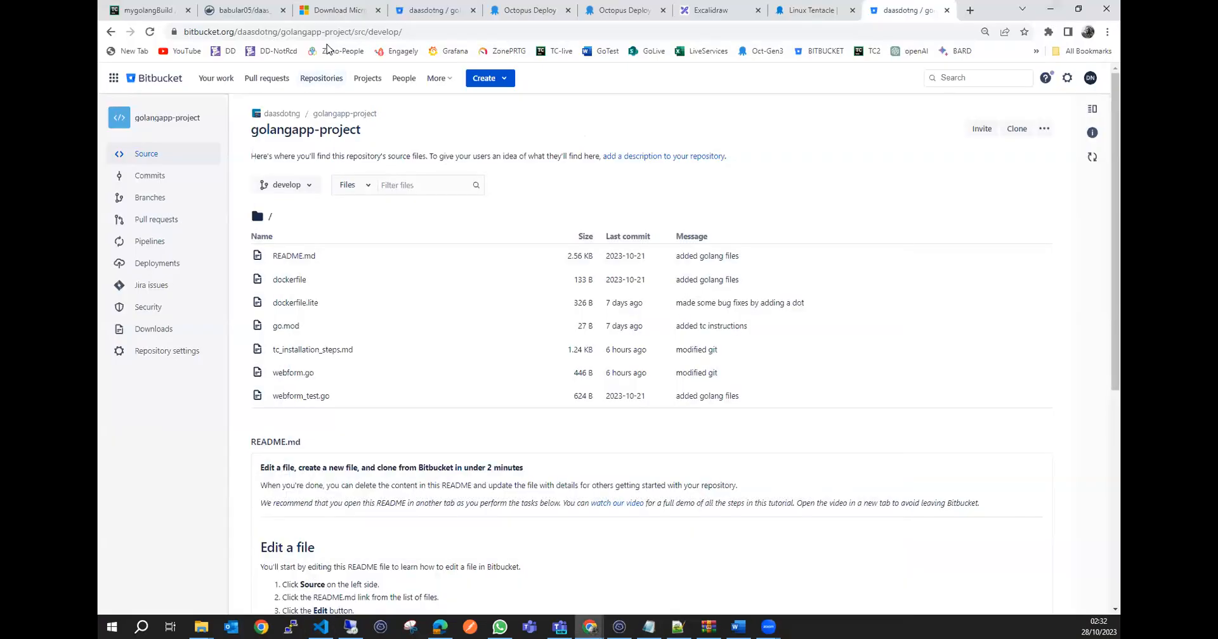
click(151, 11)
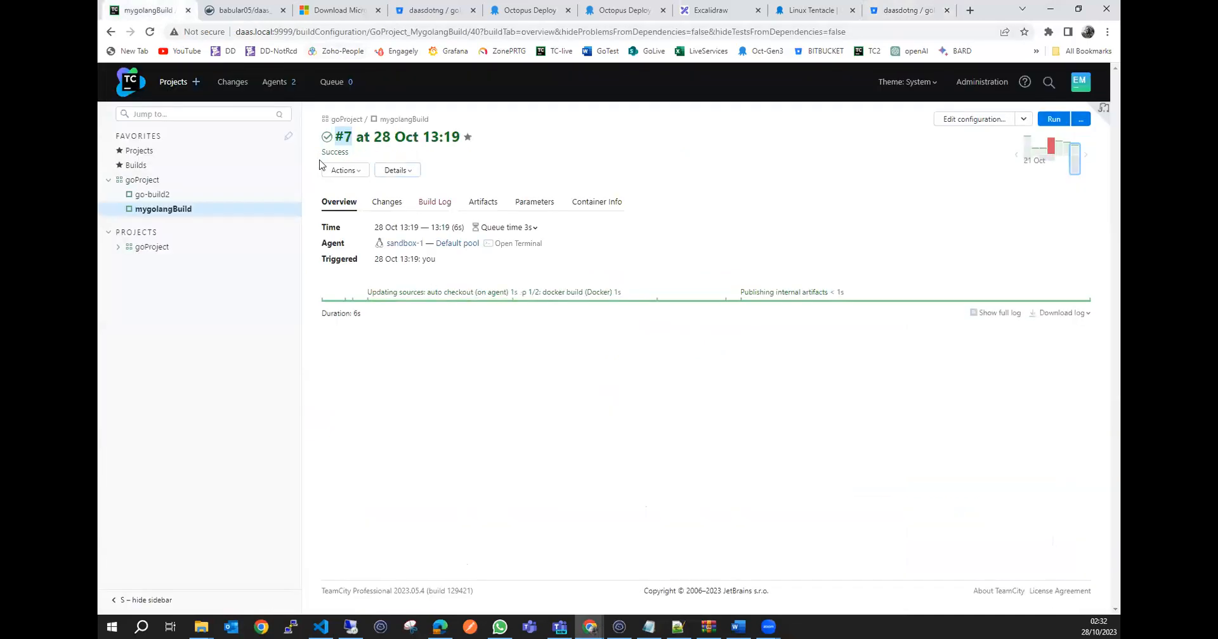
click(272, 83)
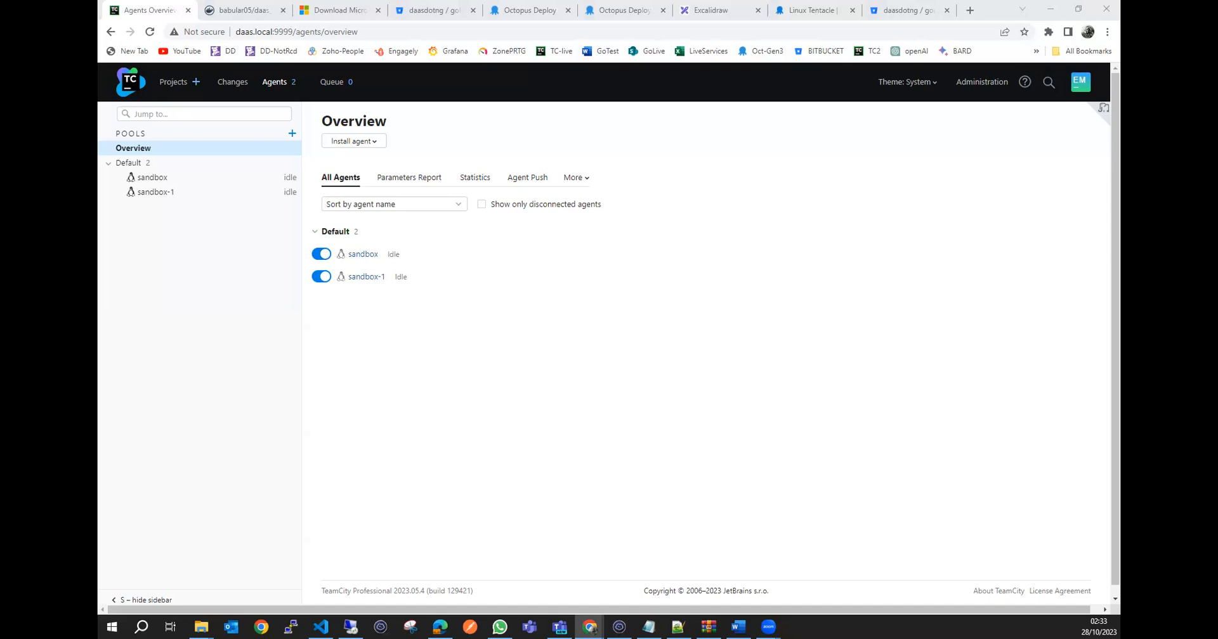
Revisit the Golang agent notes in VS Code, then highlight the jetbrains/teamcity-agent image size in the SSH terminal's image list.
click(321, 627)
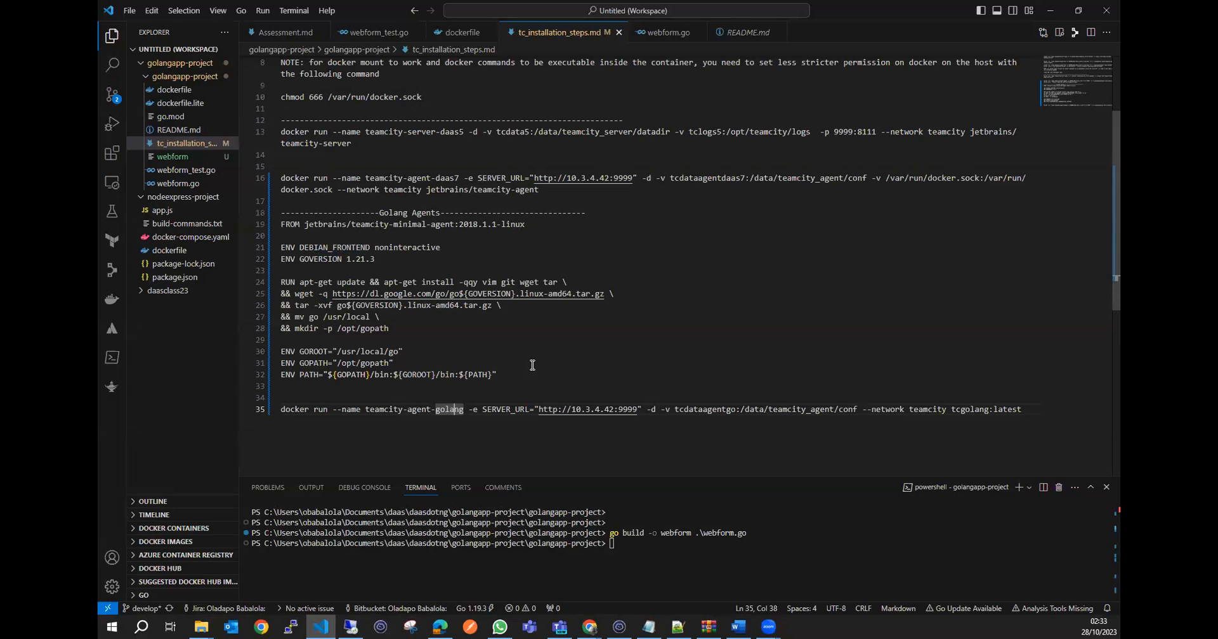
click(532, 389)
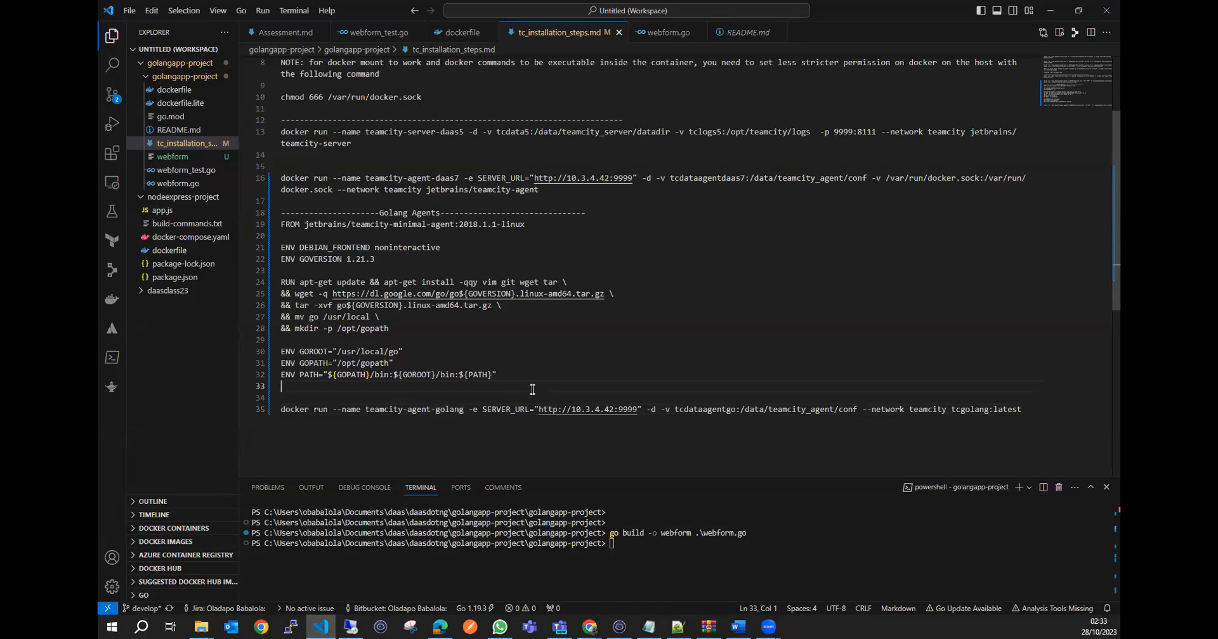
click(505, 398)
click(619, 627)
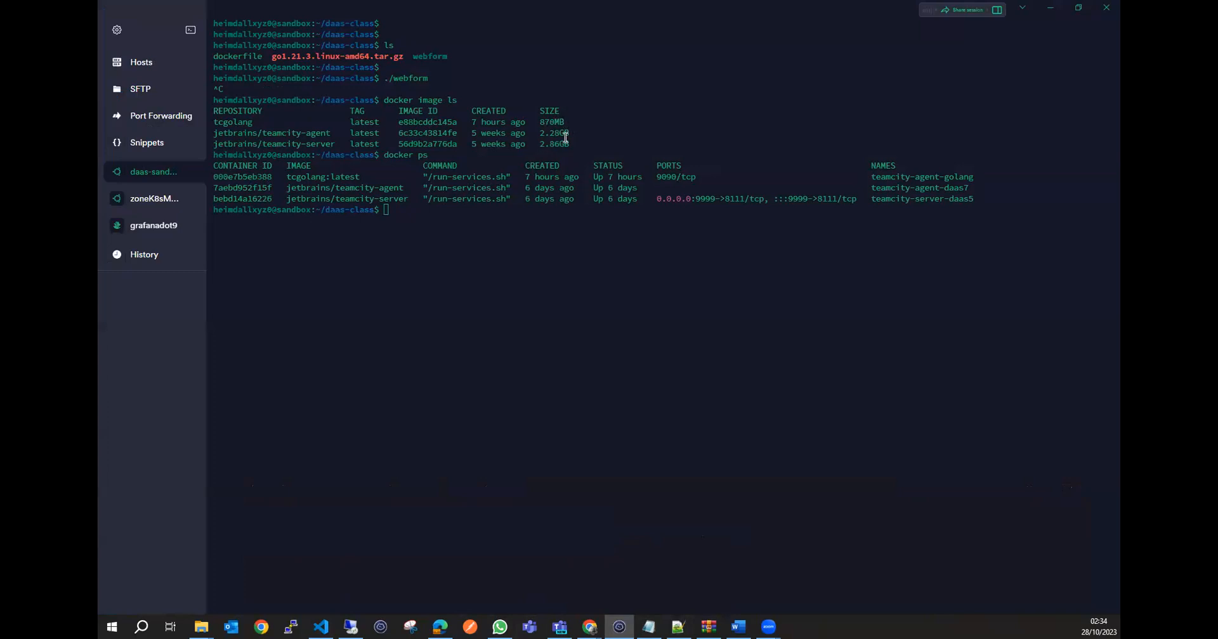
drag(570, 132, 544, 132)
click(568, 131)
drag(569, 133, 539, 132)
click(559, 133)
Slightly enlarge the VS Code terminal area and check the TeamCity Agents overview before returning to tc_installation_steps.md.
key(alt+Tab)
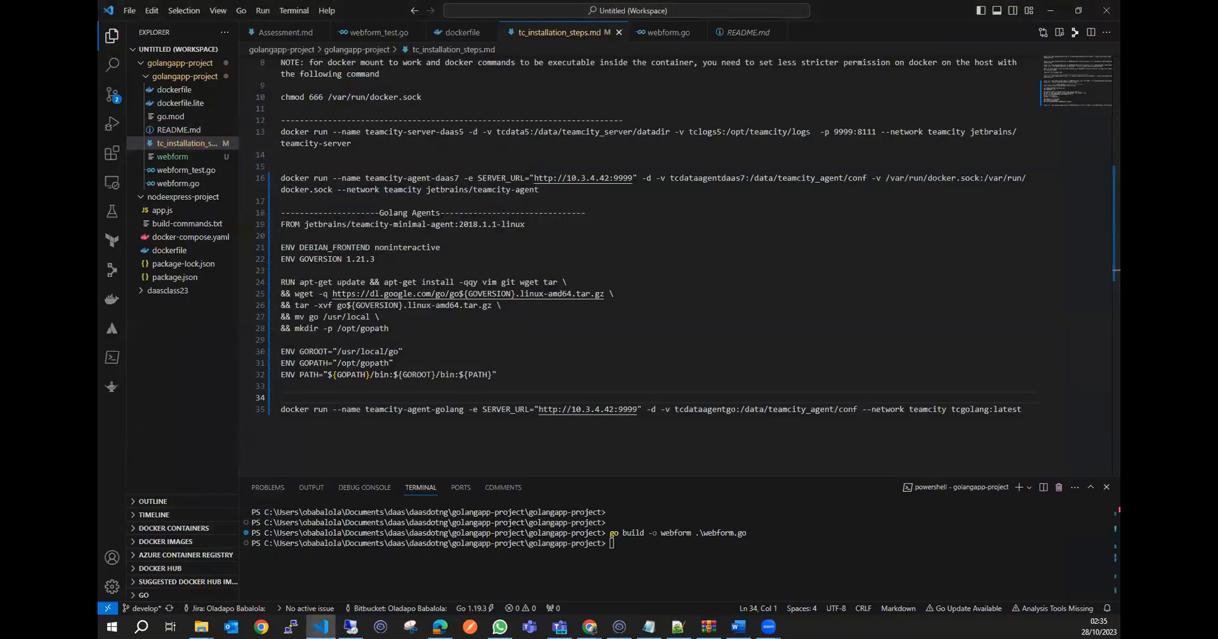
click(637, 548)
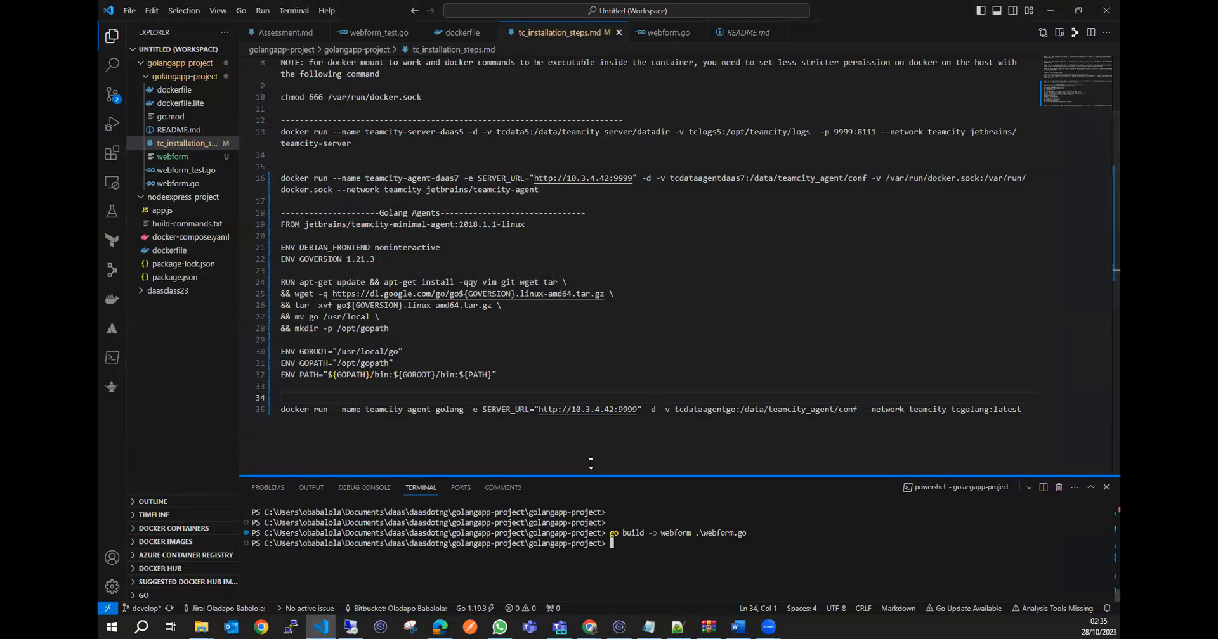
drag(587, 477, 592, 467)
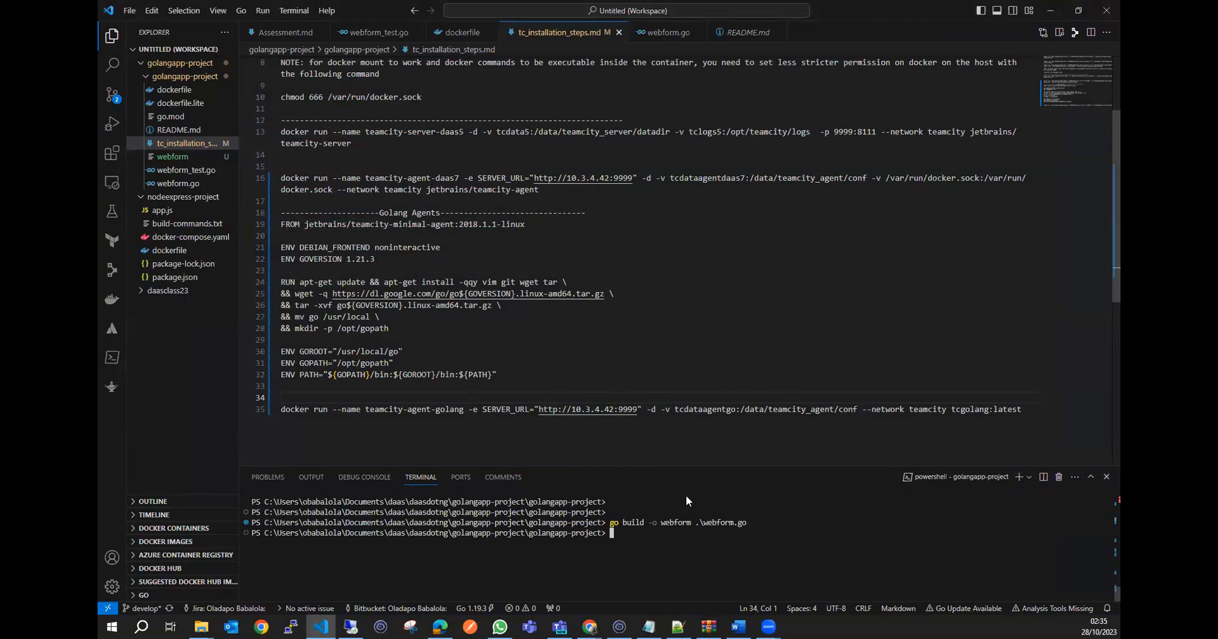
click(1049, 10)
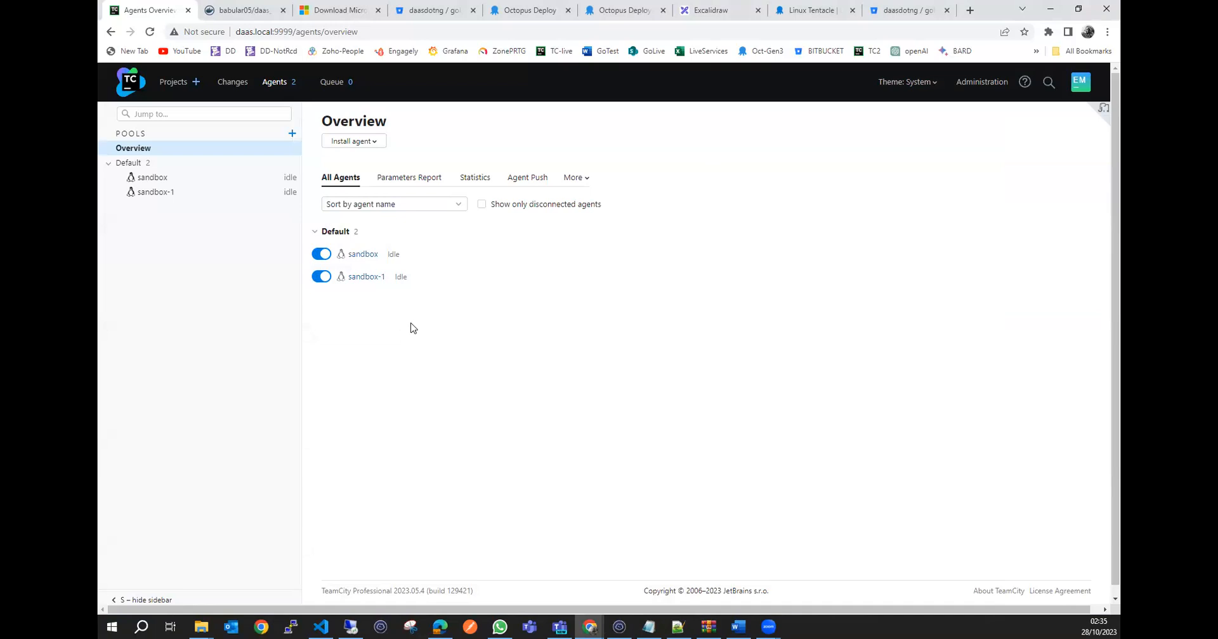
click(321, 627)
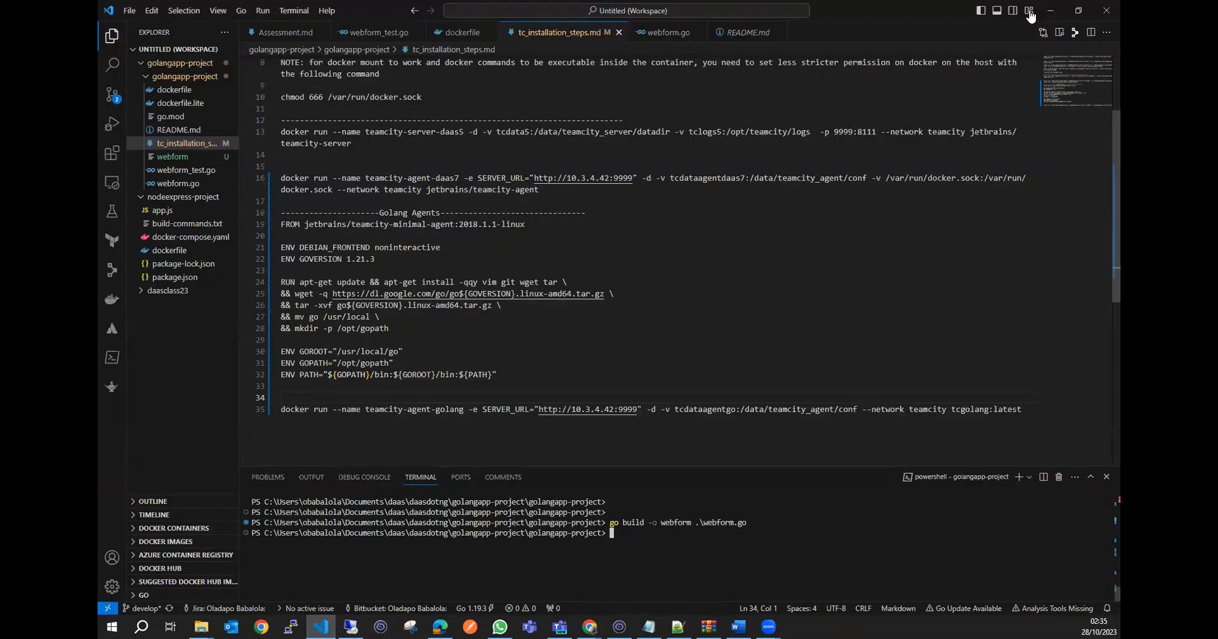
Switch to TeamCity in the browser, open goProject from the Projects page, and expand its build configurations in the project tree.
click(1050, 11)
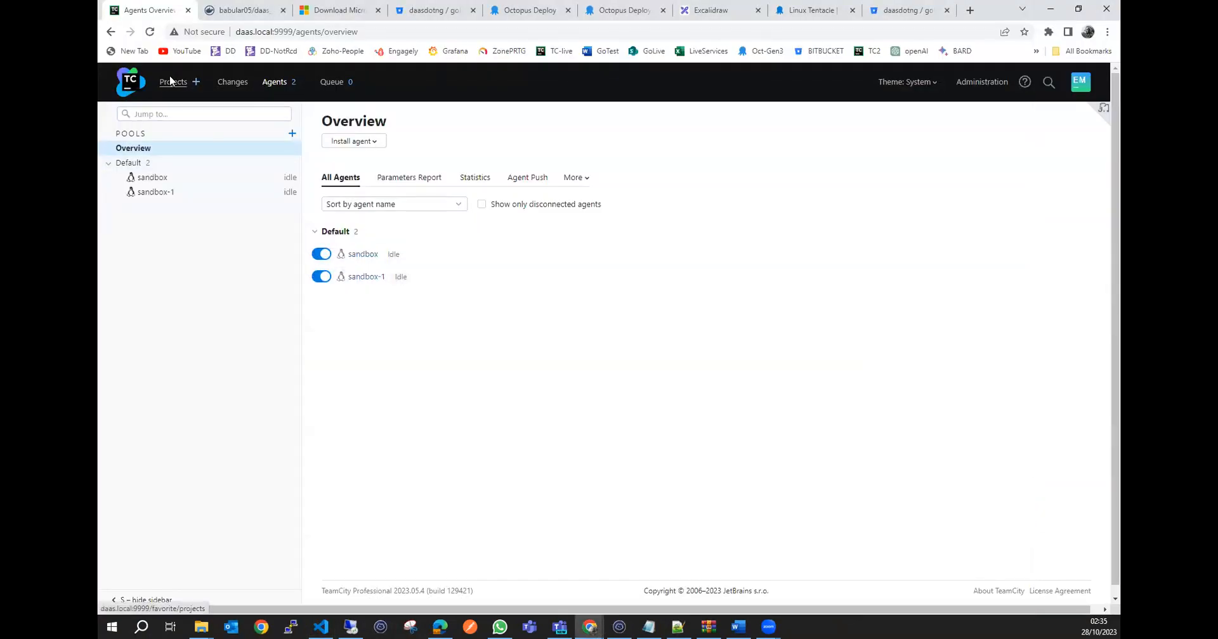
click(169, 82)
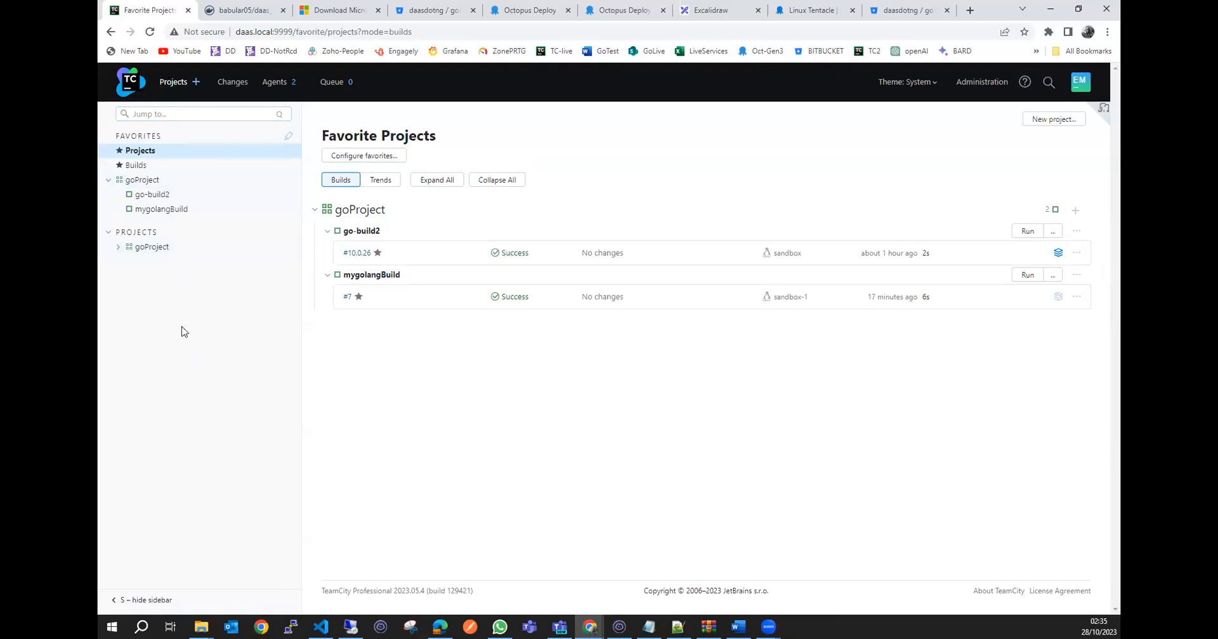
click(188, 184)
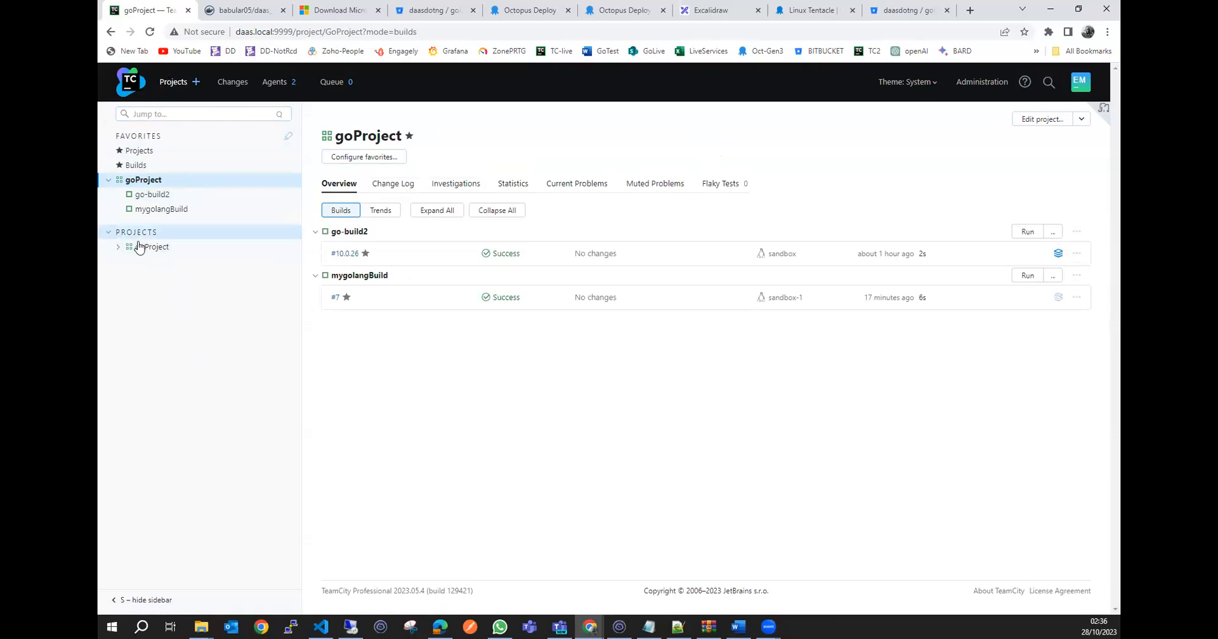
click(156, 248)
click(118, 247)
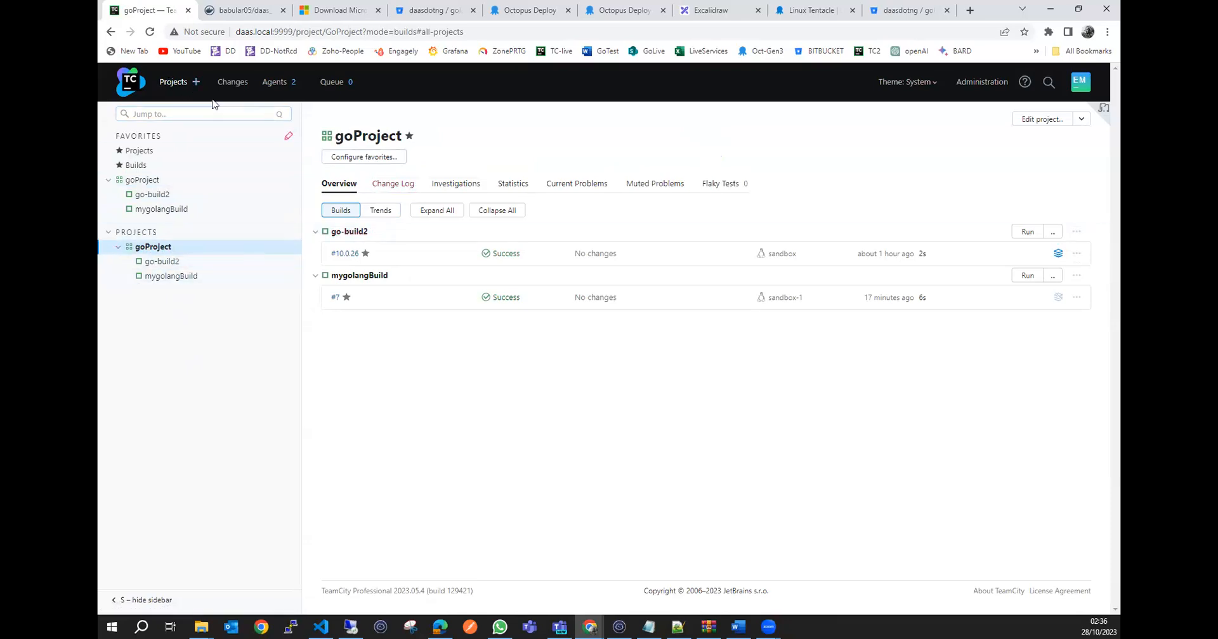
click(142, 180)
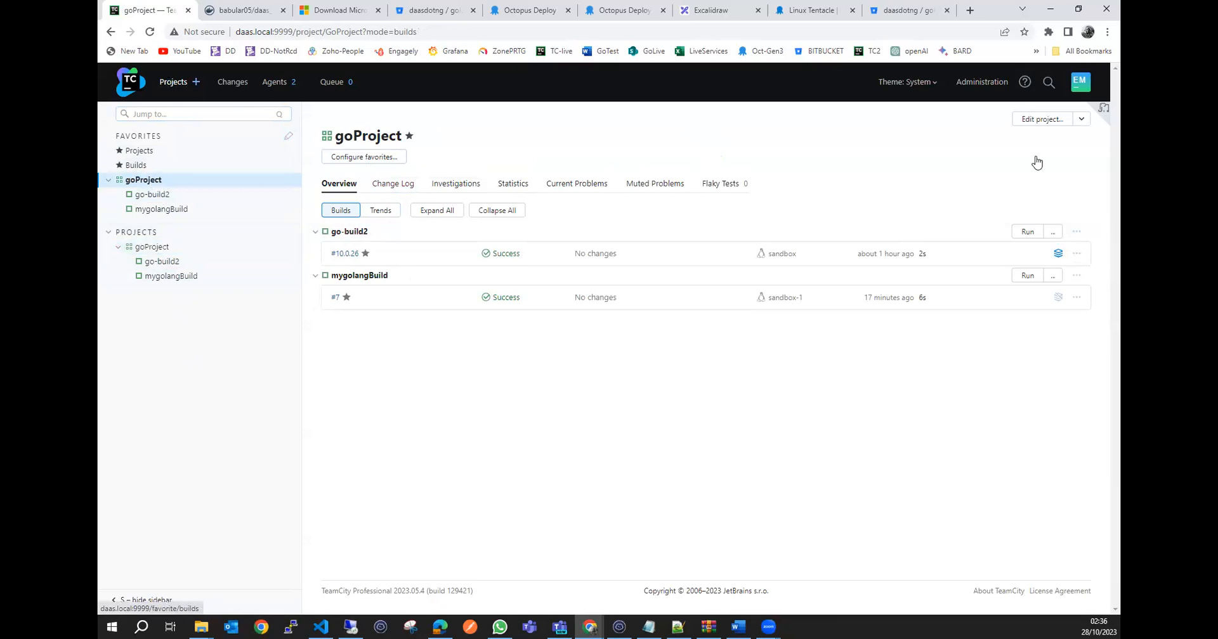
Open goProject's settings in Administration and review its build configurations, templates and subprojects sections.
click(982, 84)
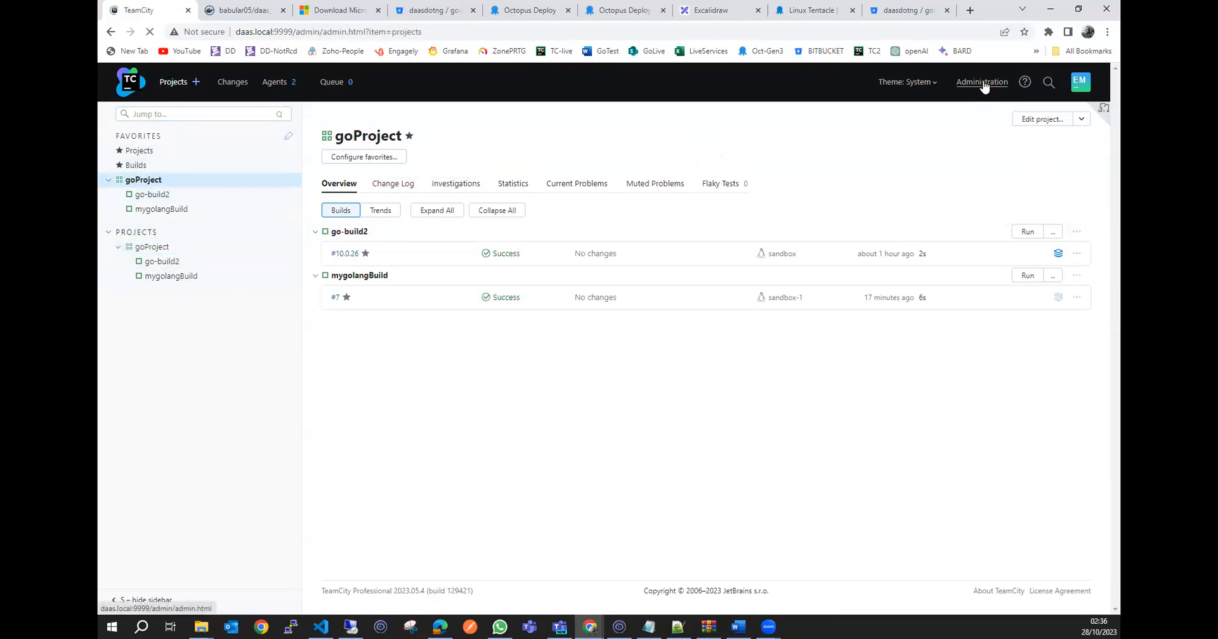
click(341, 350)
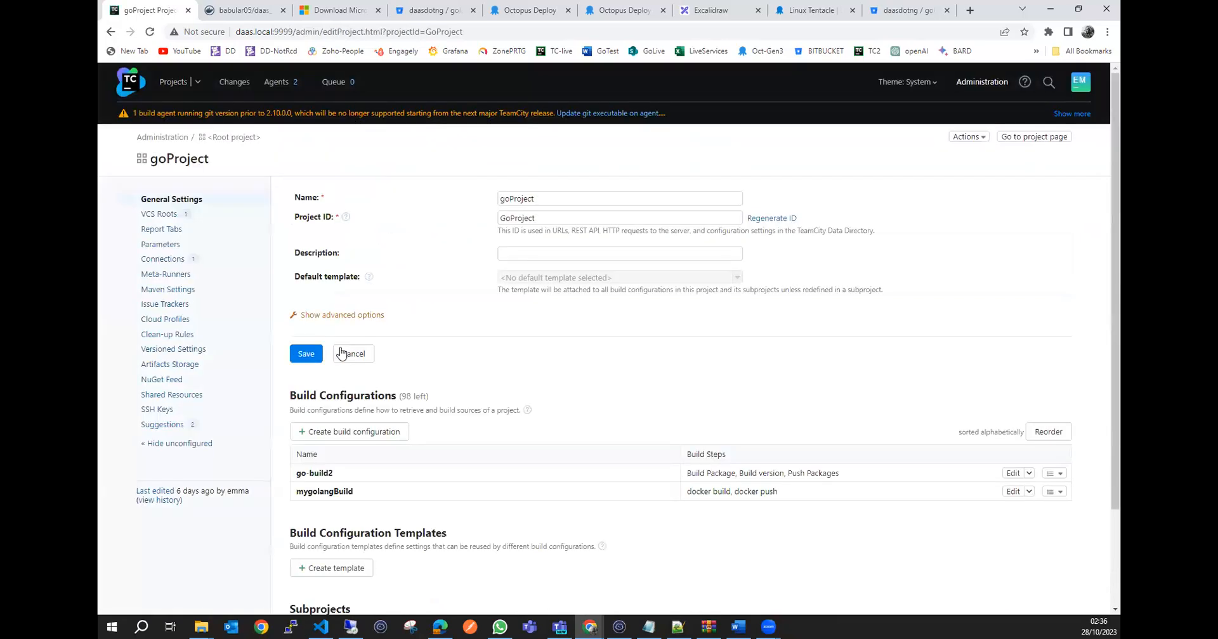
scroll(490, 398, down, 2)
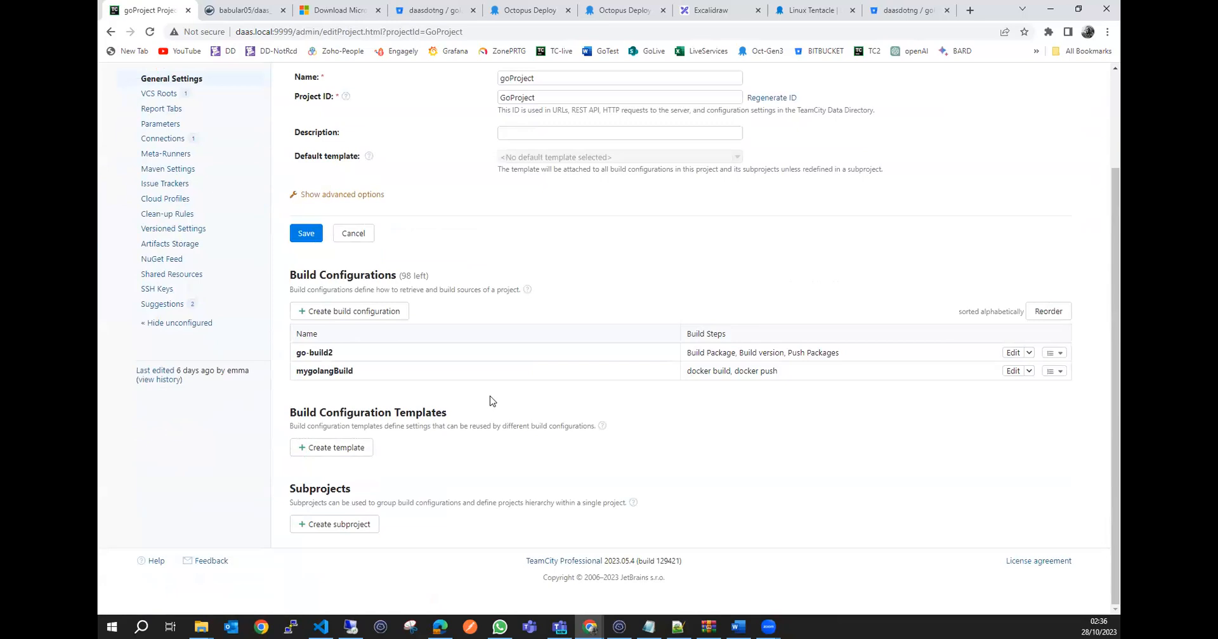
scroll(489, 401, up, 2)
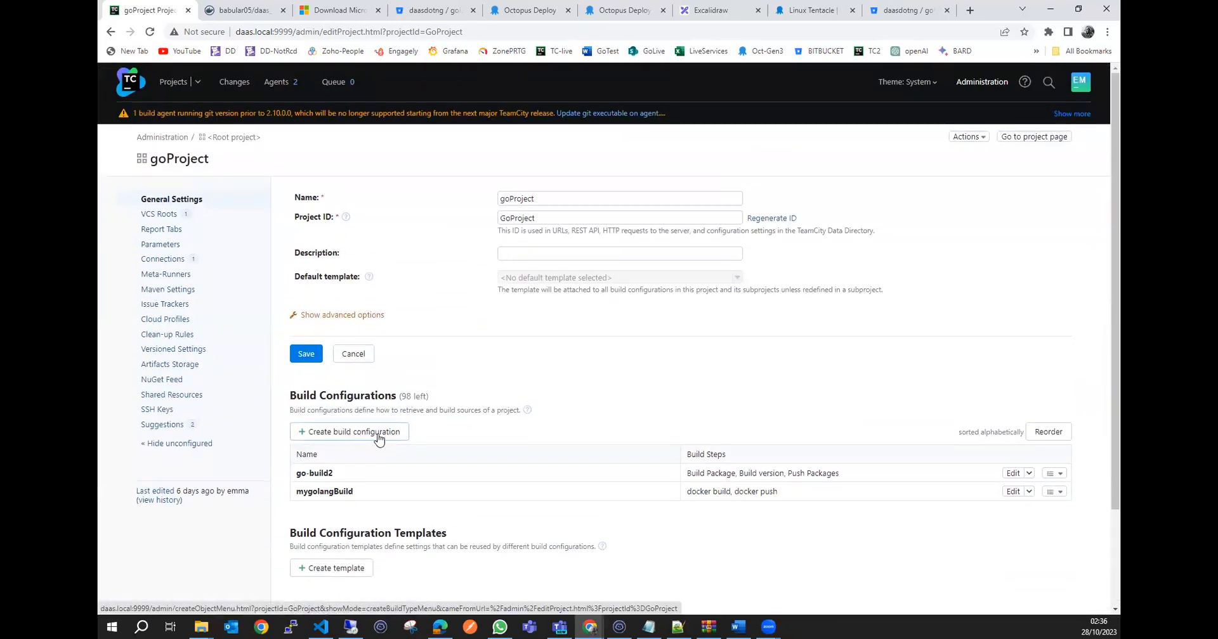
Revisit goProject's overview, then return to the Administration project list and expand goProject to show its build configurations.
click(134, 84)
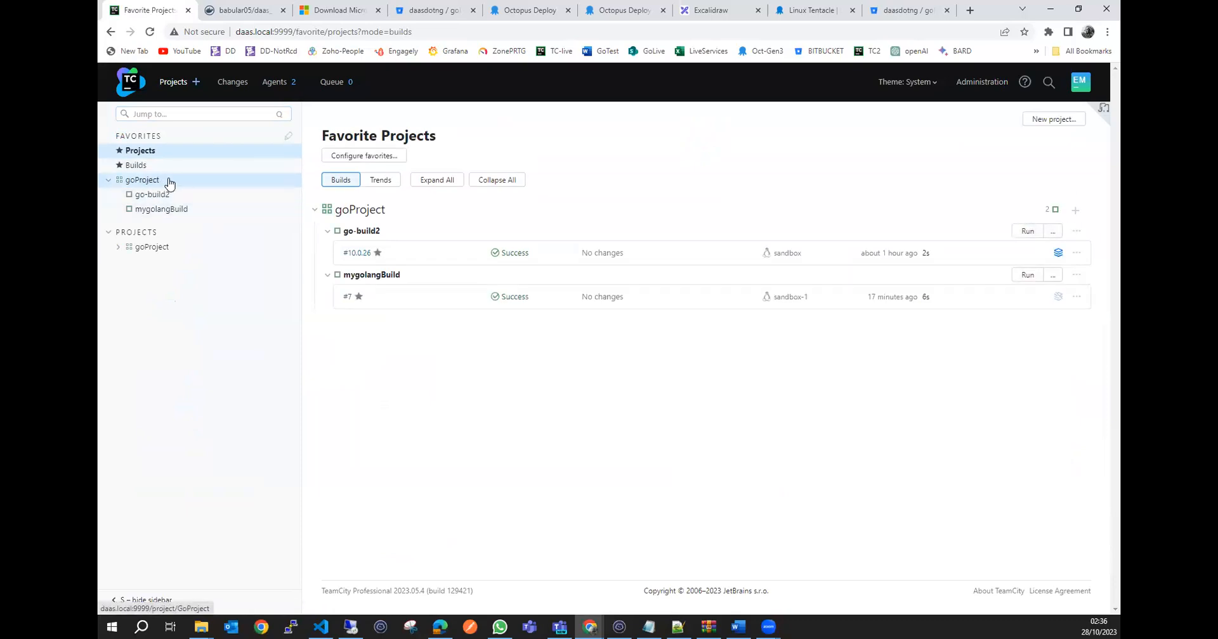
click(168, 183)
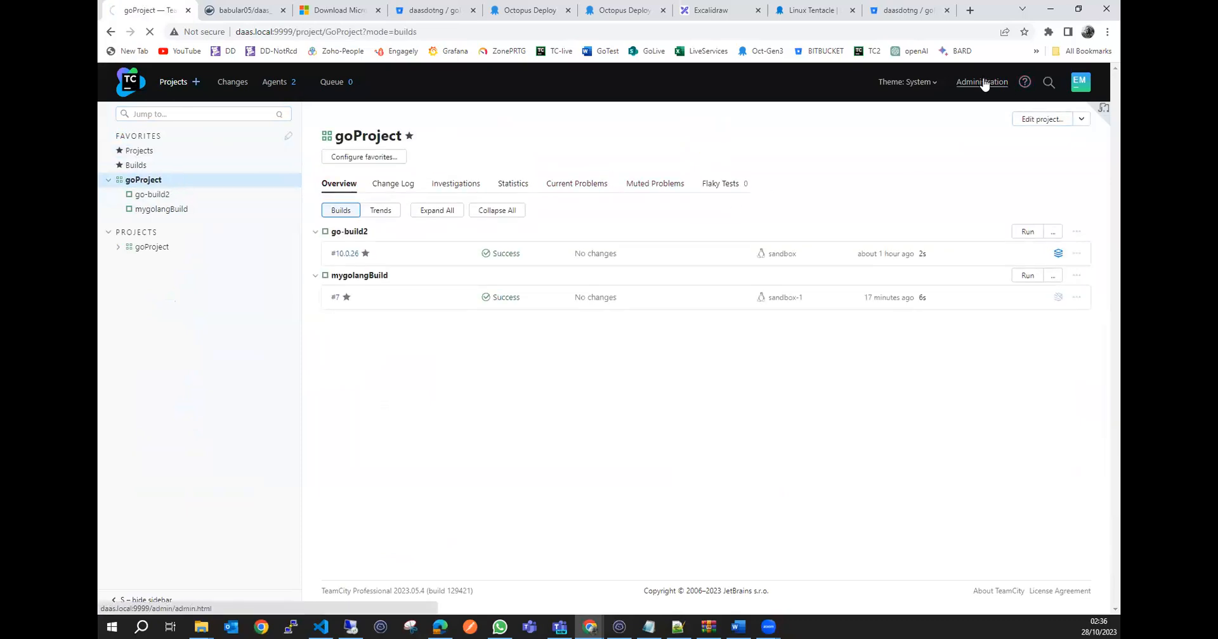
click(984, 82)
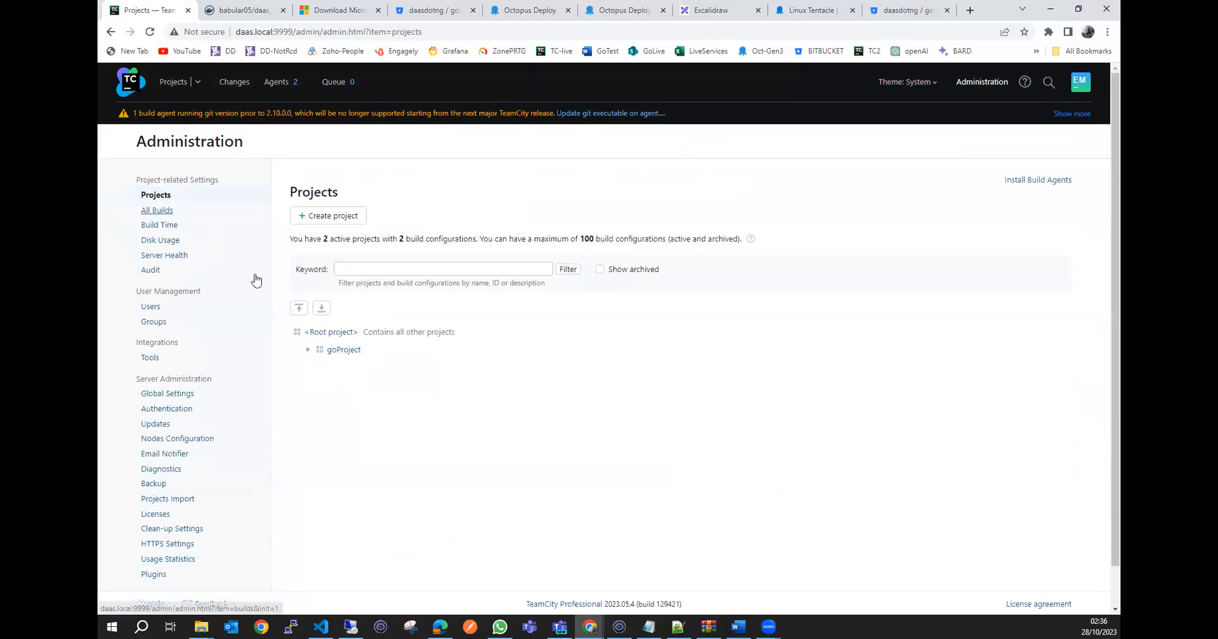
click(308, 350)
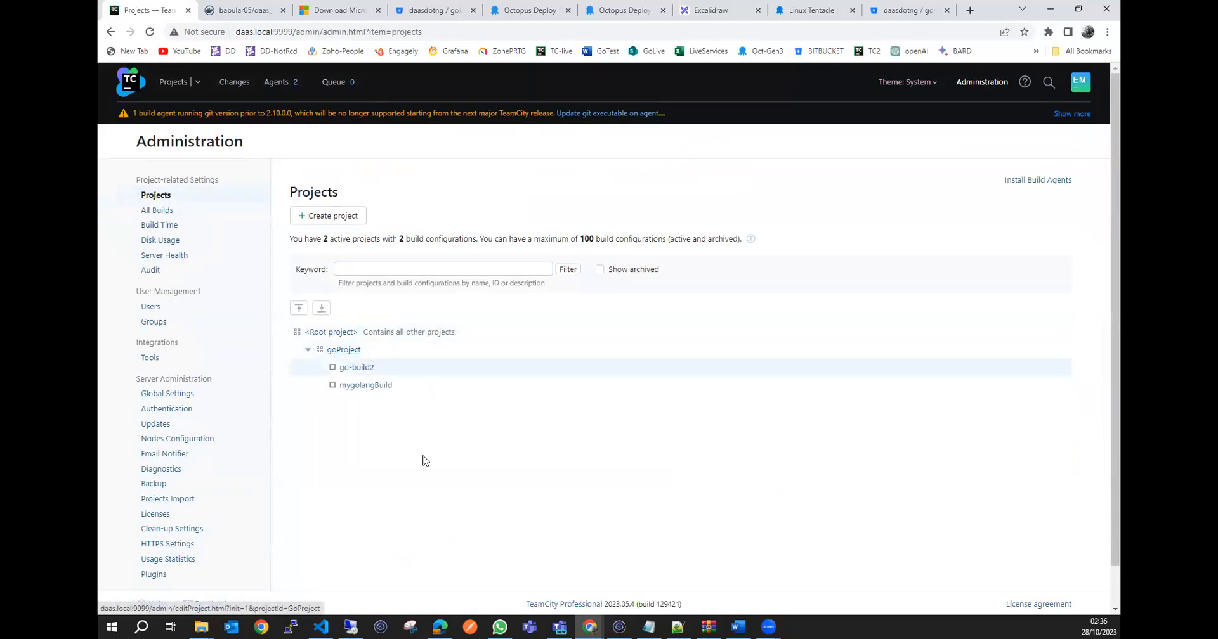
Manually create a project named dotnetProject under the root project and look over its general settings.
click(335, 219)
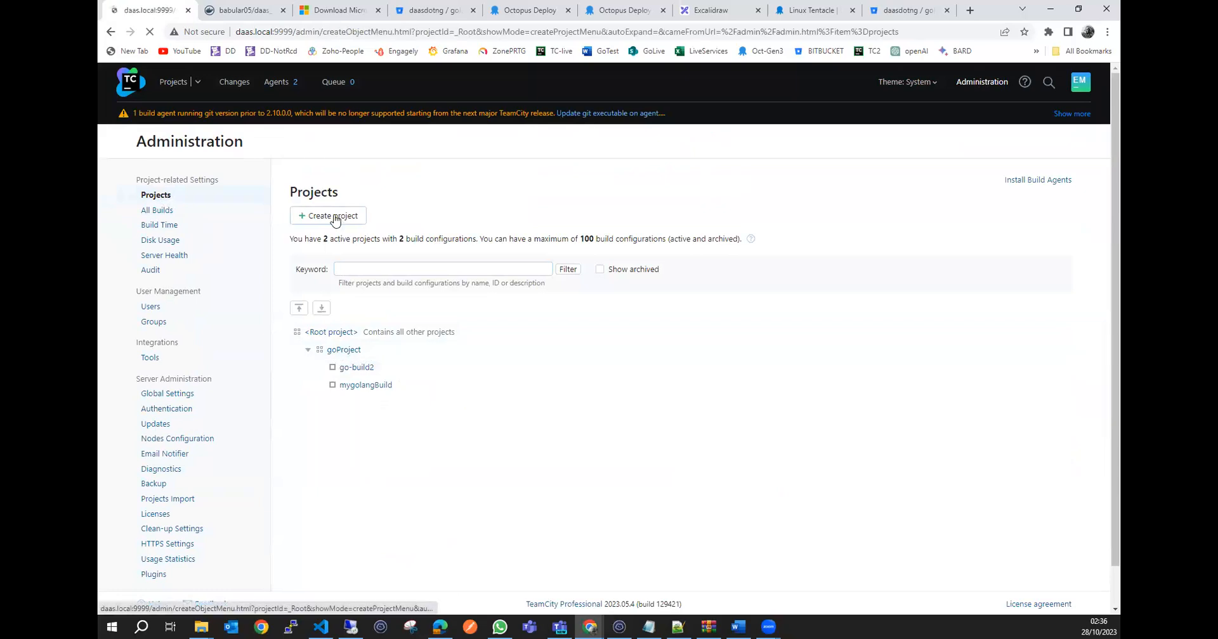
click(372, 207)
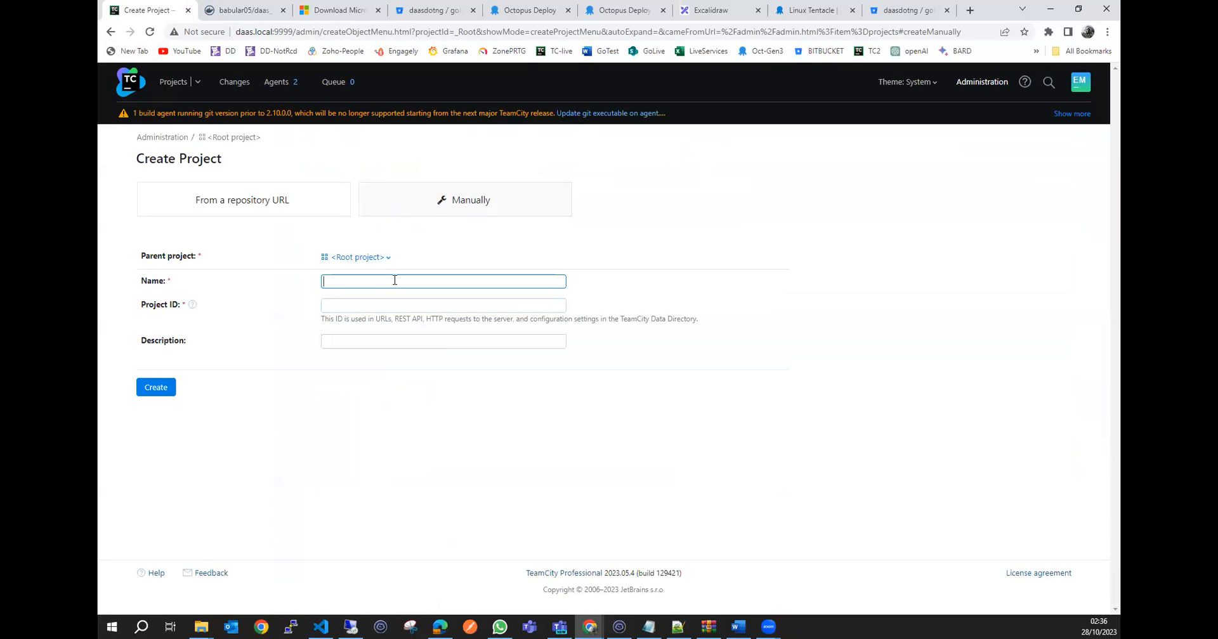
text(dotnetProject)
click(163, 391)
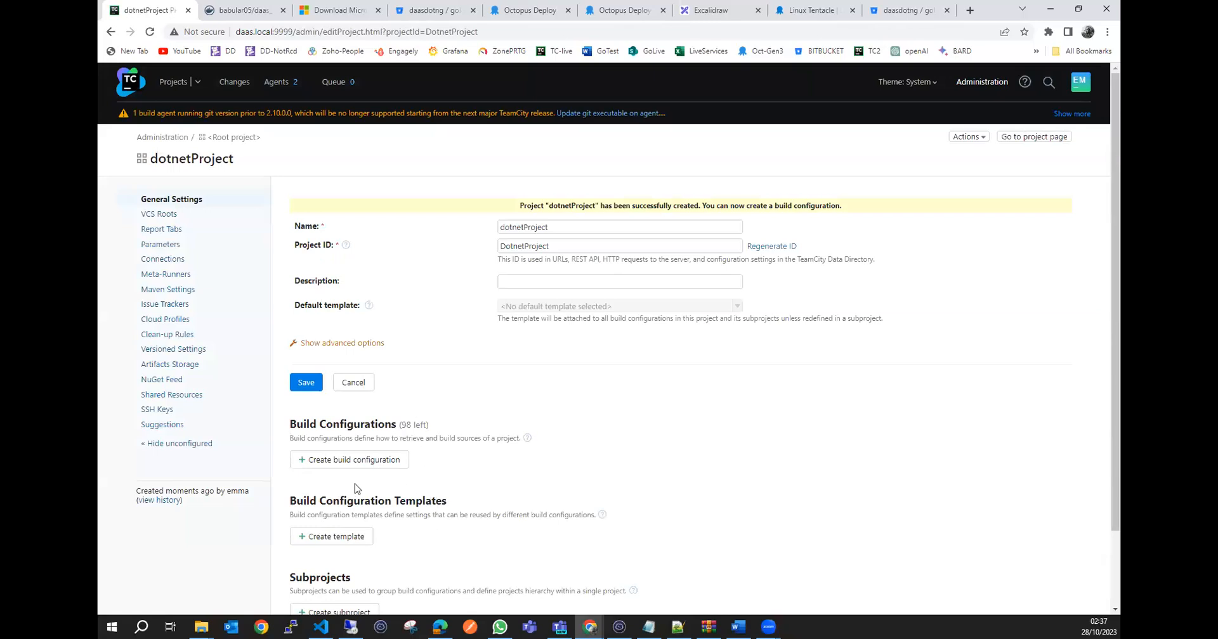
scroll(345, 494, down, 1)
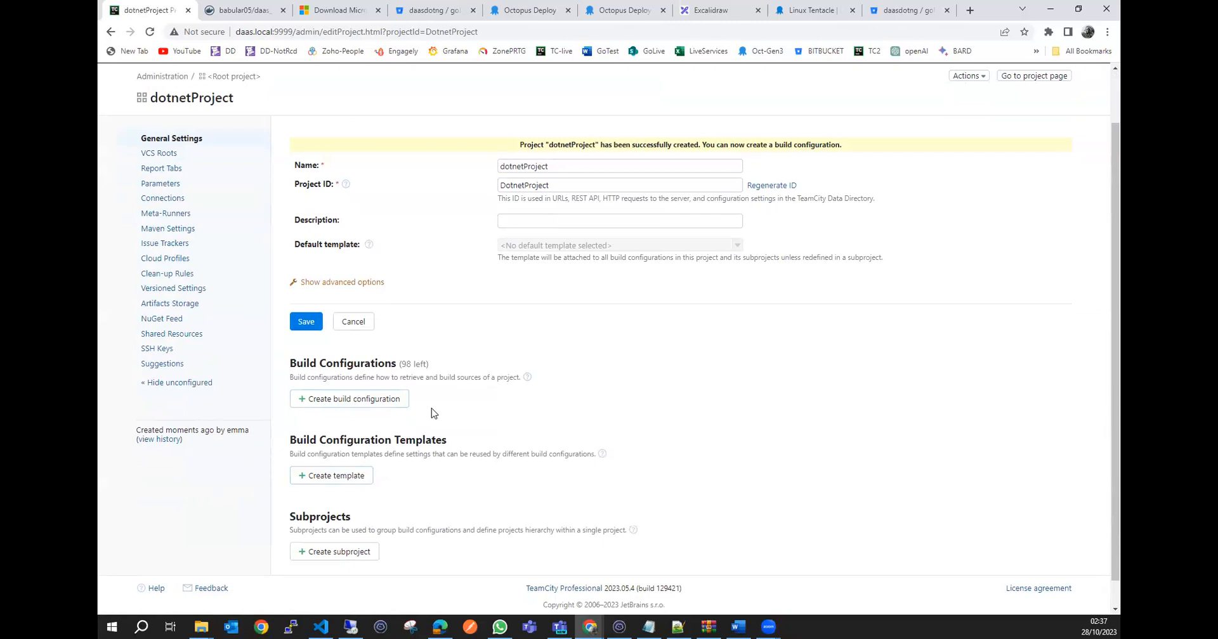
scroll(436, 413, up, 1)
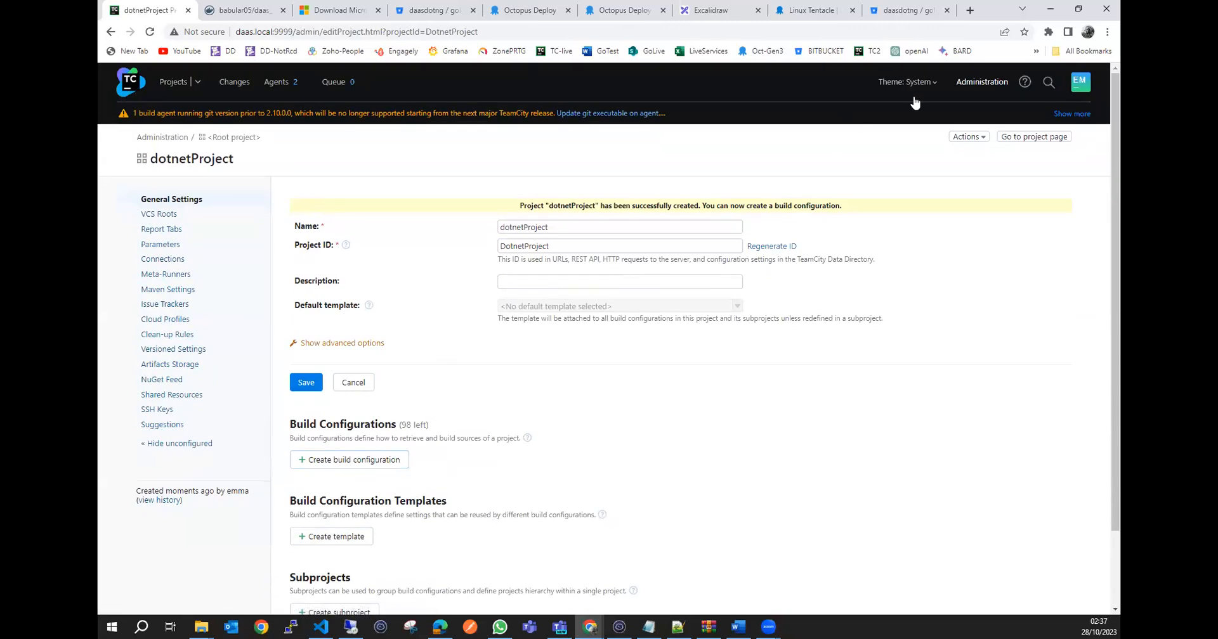
Manually create a regular build configuration named golangnative in goProject.
click(981, 84)
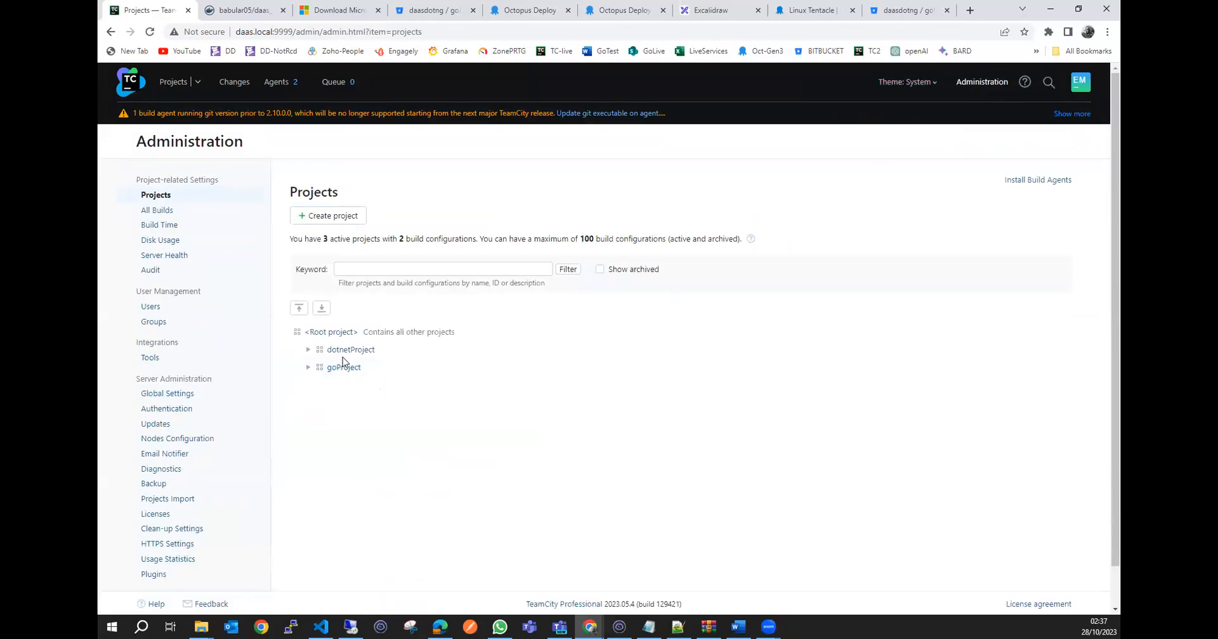
click(346, 369)
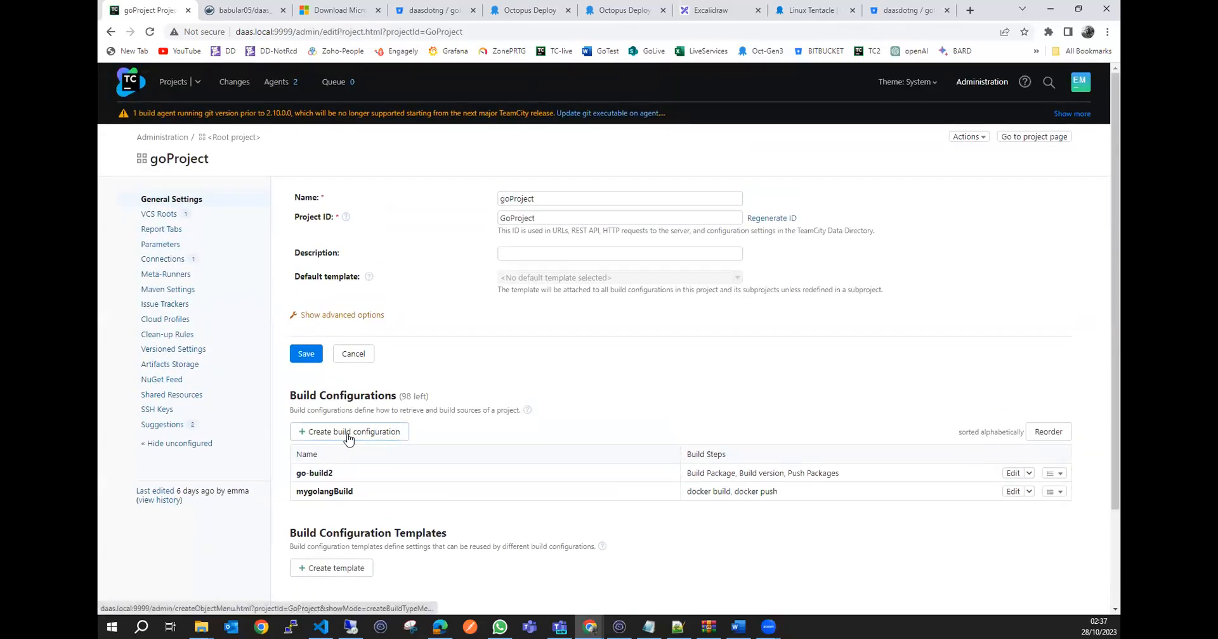
click(348, 433)
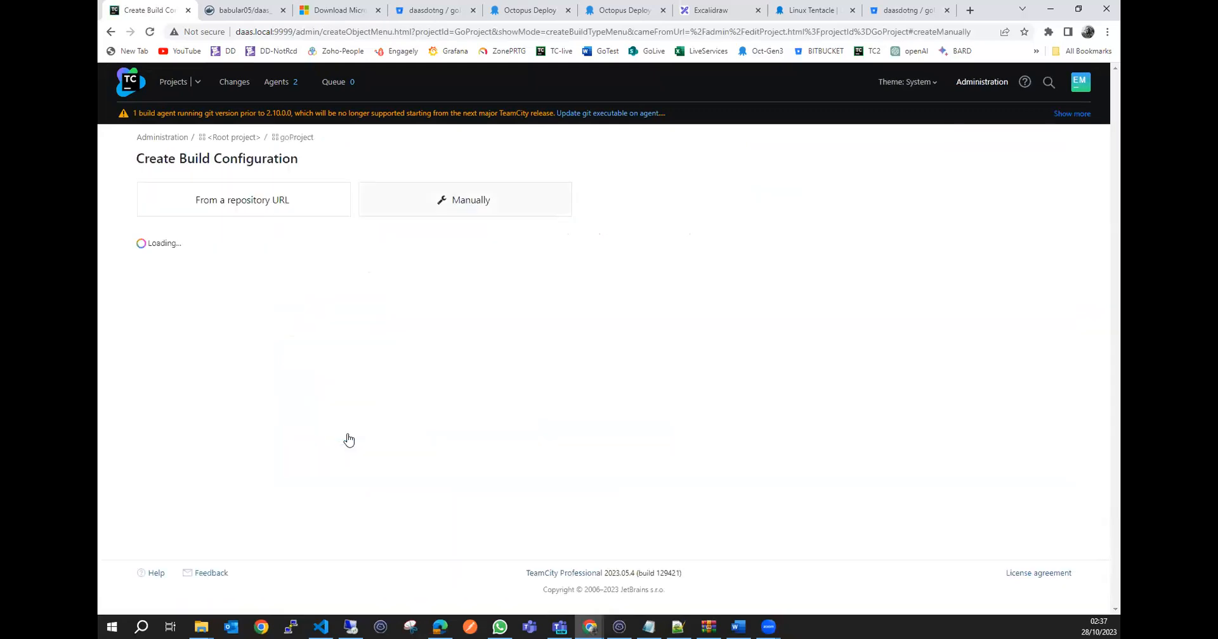
click(450, 201)
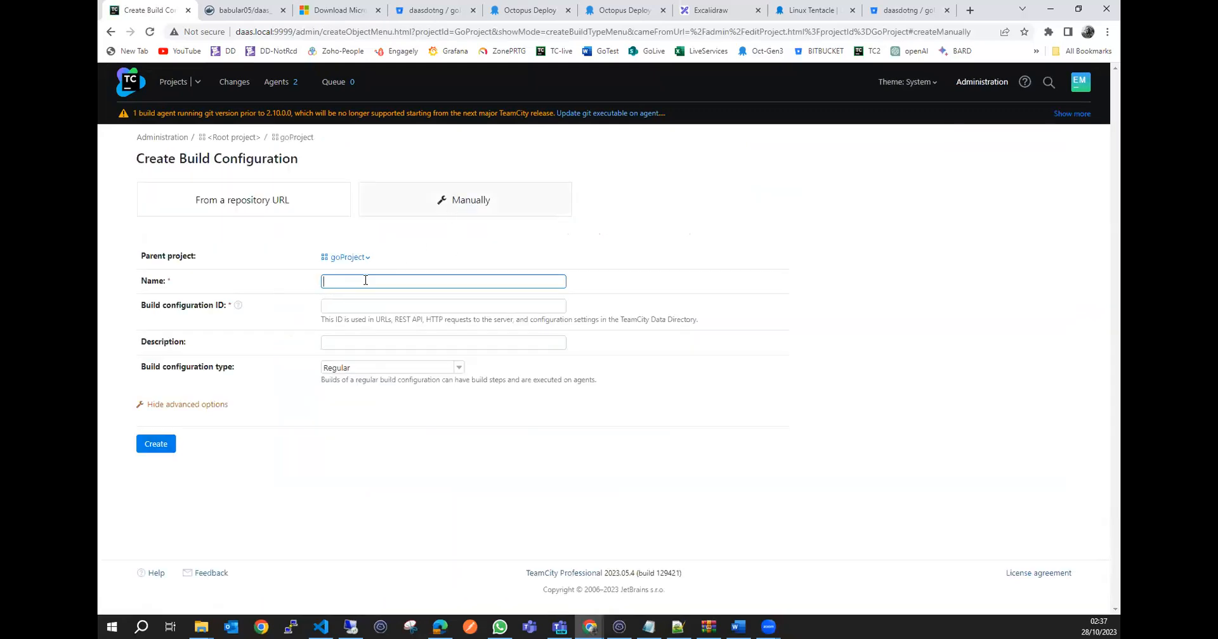
click(365, 280)
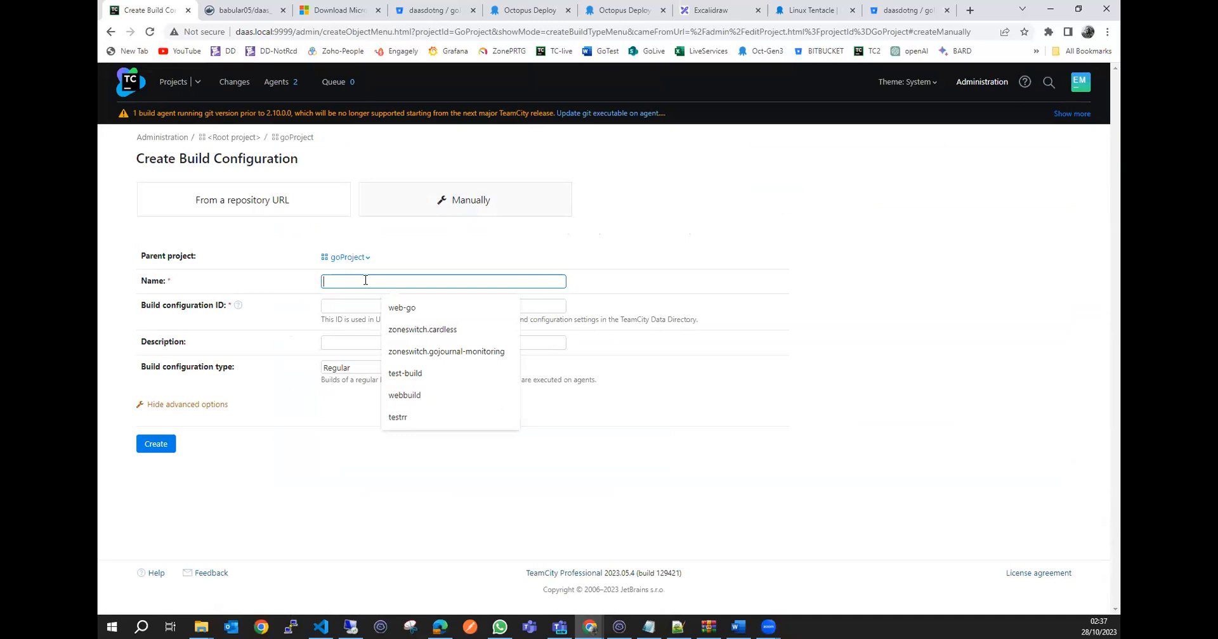
text(golangnative)
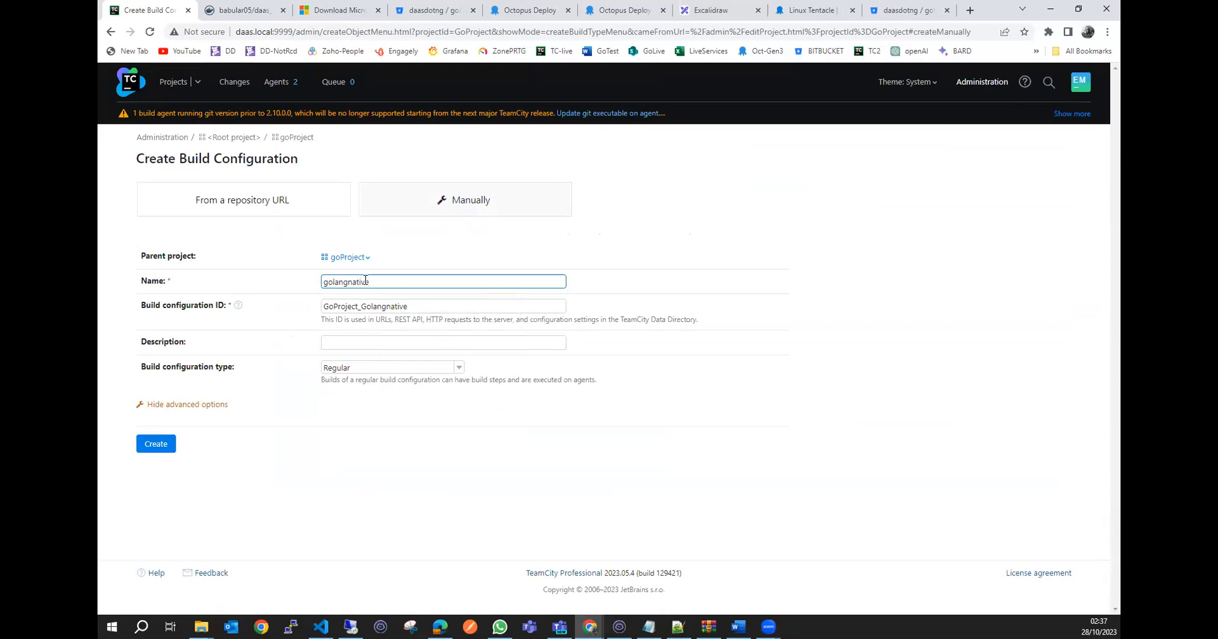
click(158, 444)
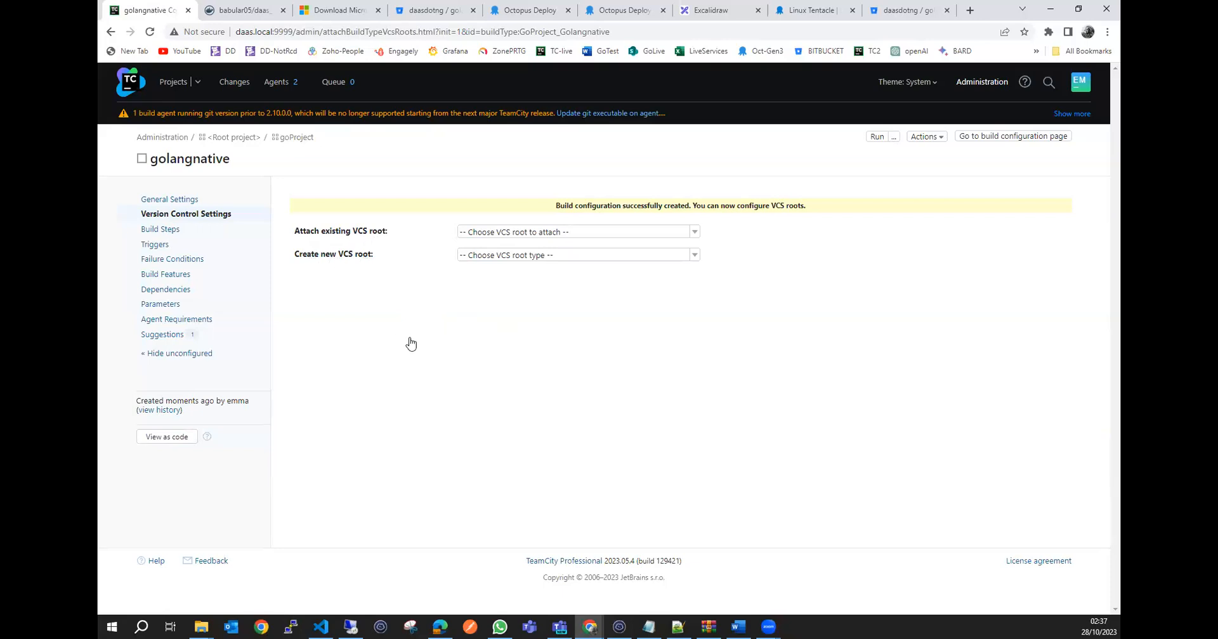
Check the golangapp-project repository in Bitbucket, then attach the existing goprojectvcs VCS root to golangnative in TeamCity.
click(906, 11)
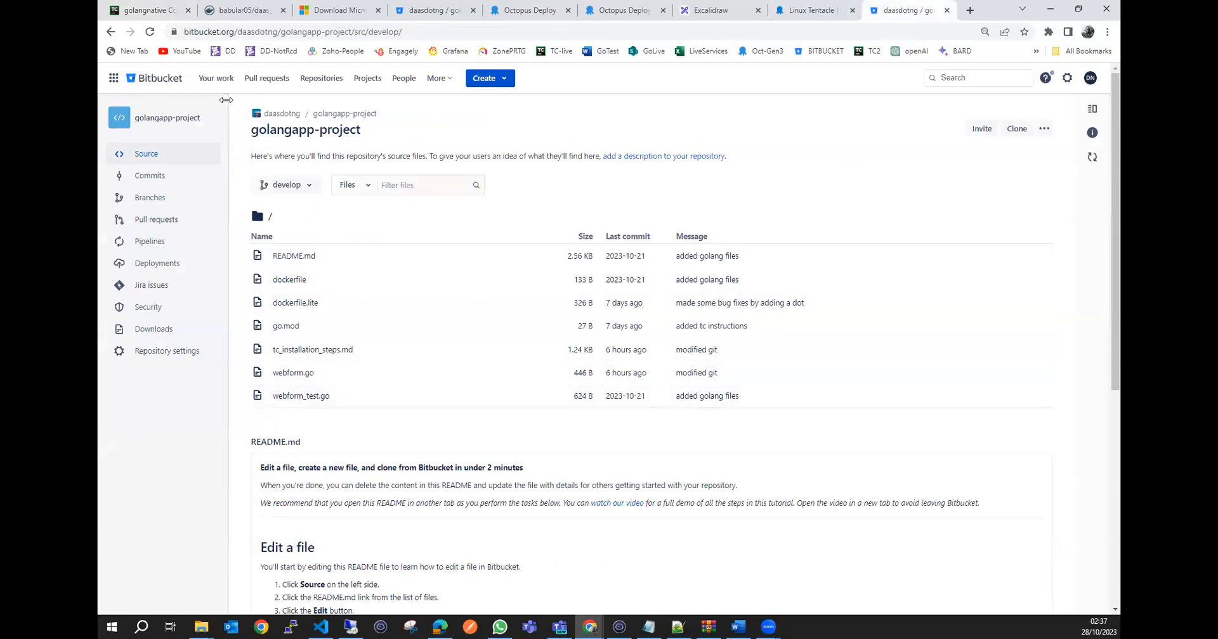
click(150, 7)
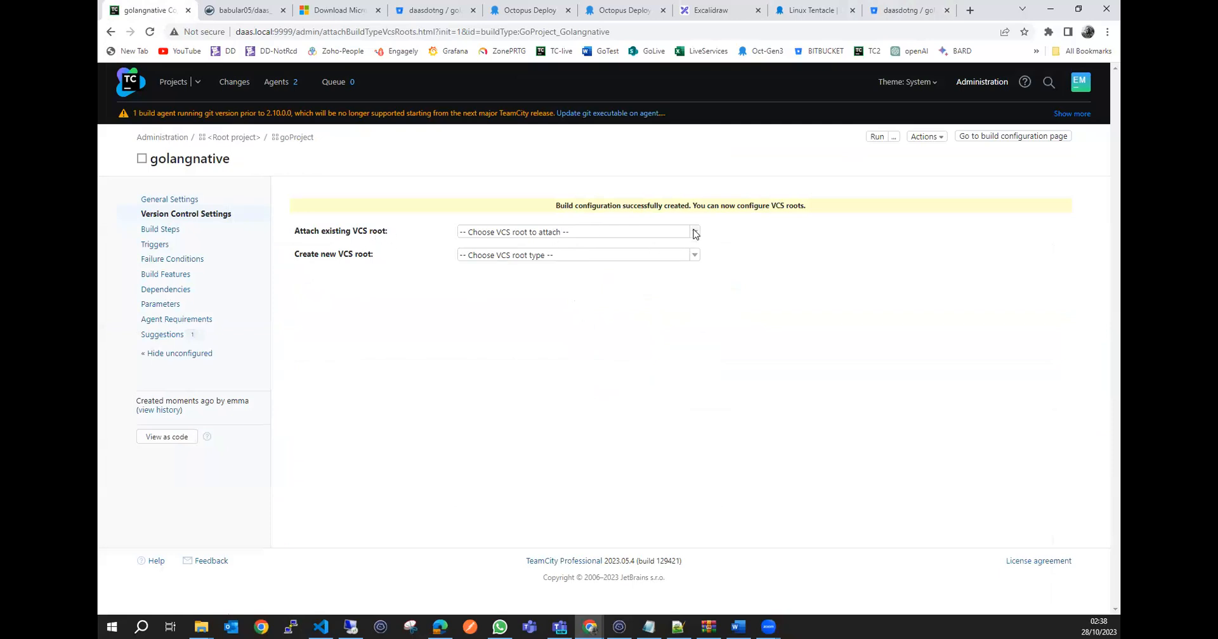
click(695, 233)
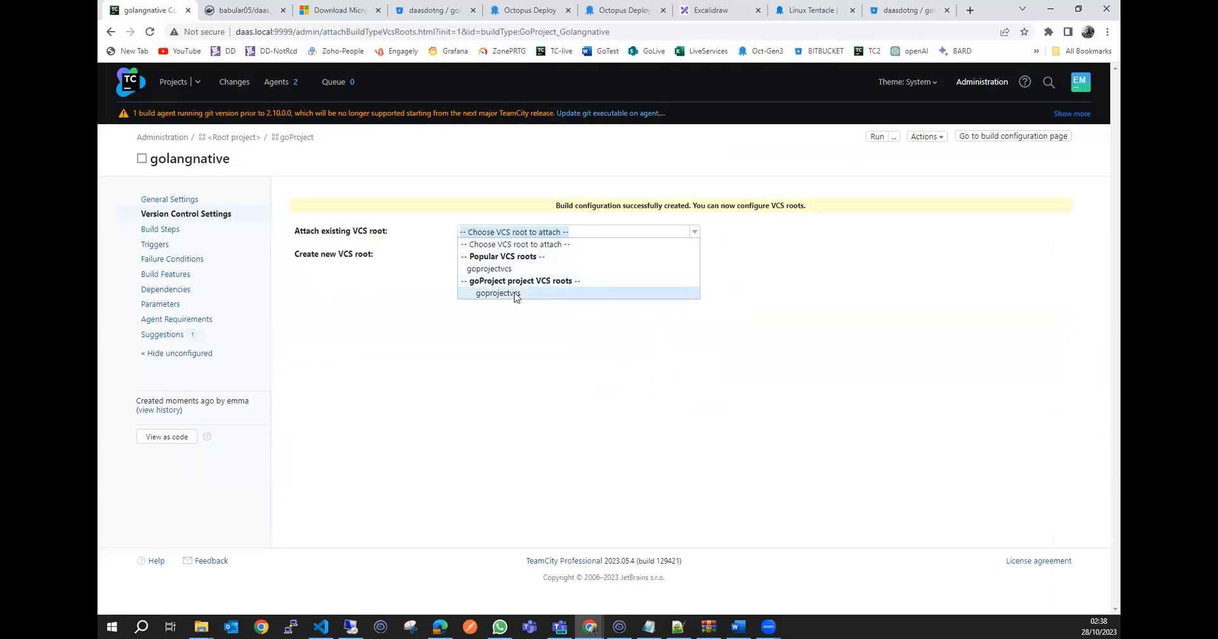
click(519, 295)
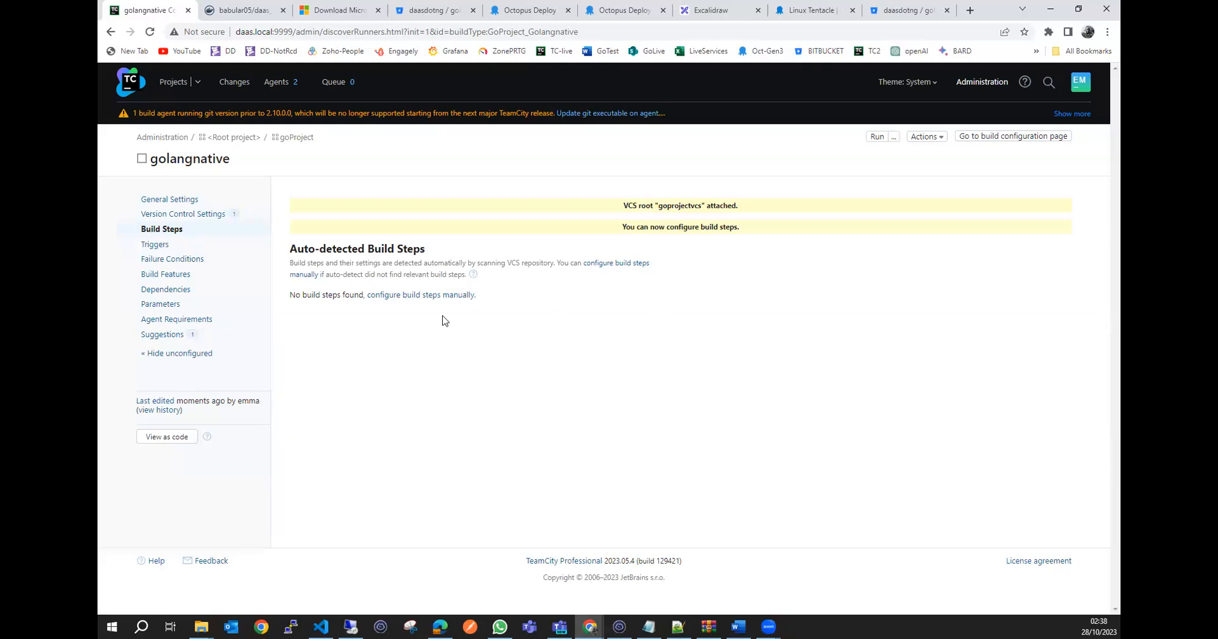
Start configuring a build step manually for golangnative and look through the available runner types.
click(409, 297)
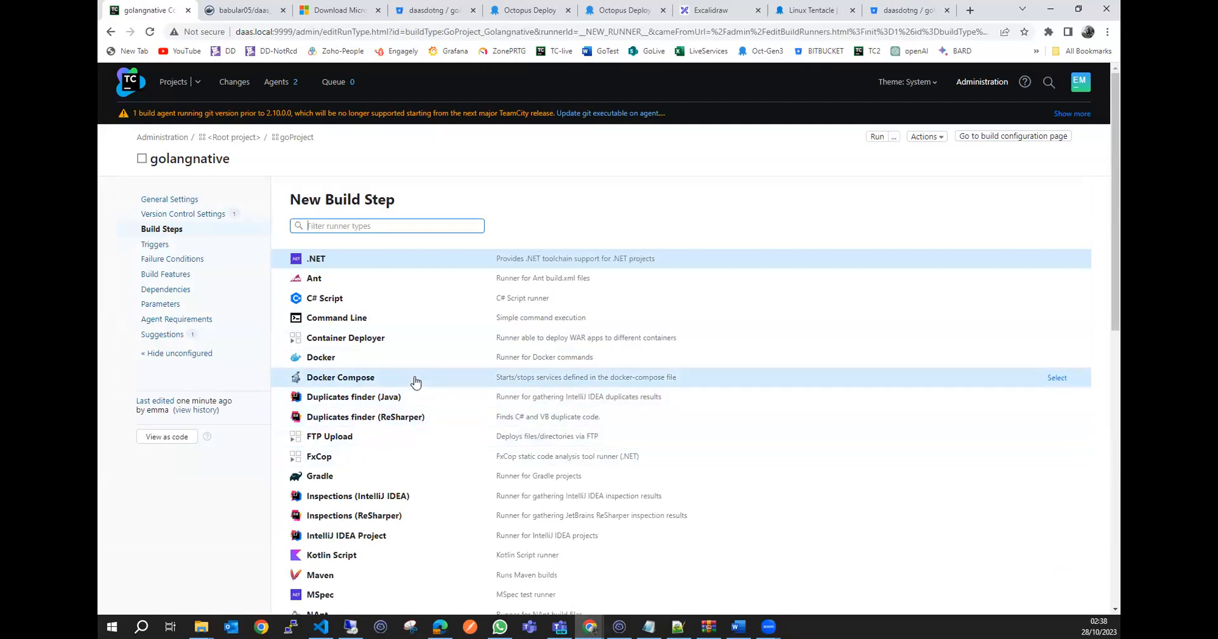
scroll(415, 381, down, 10)
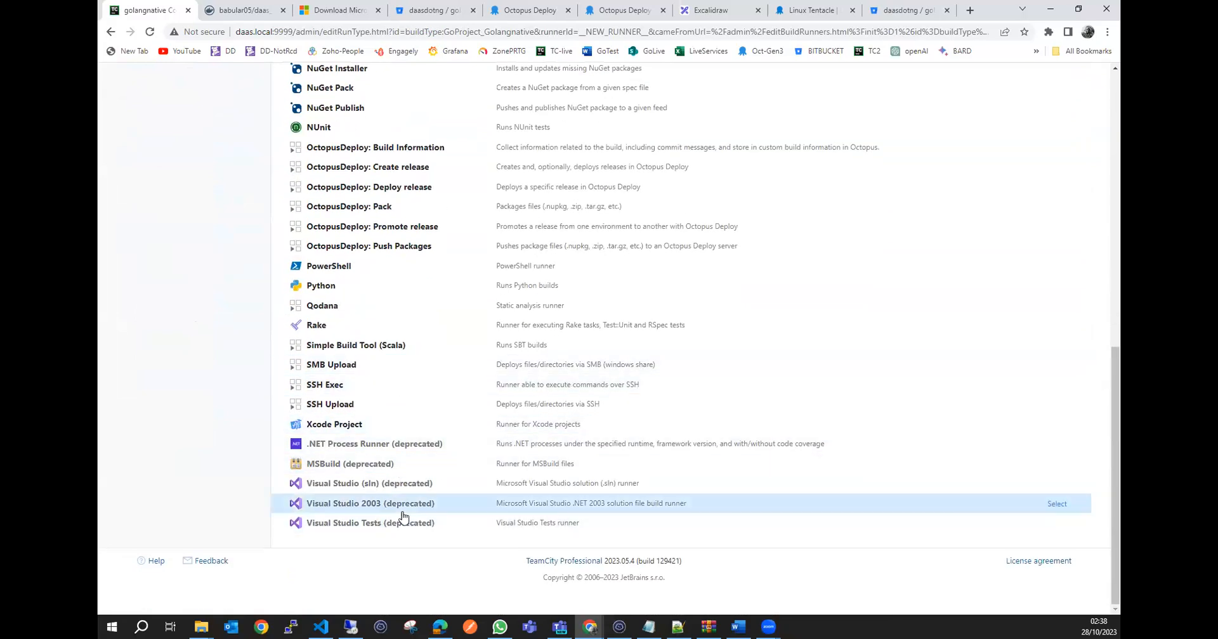
scroll(403, 517, up, 3)
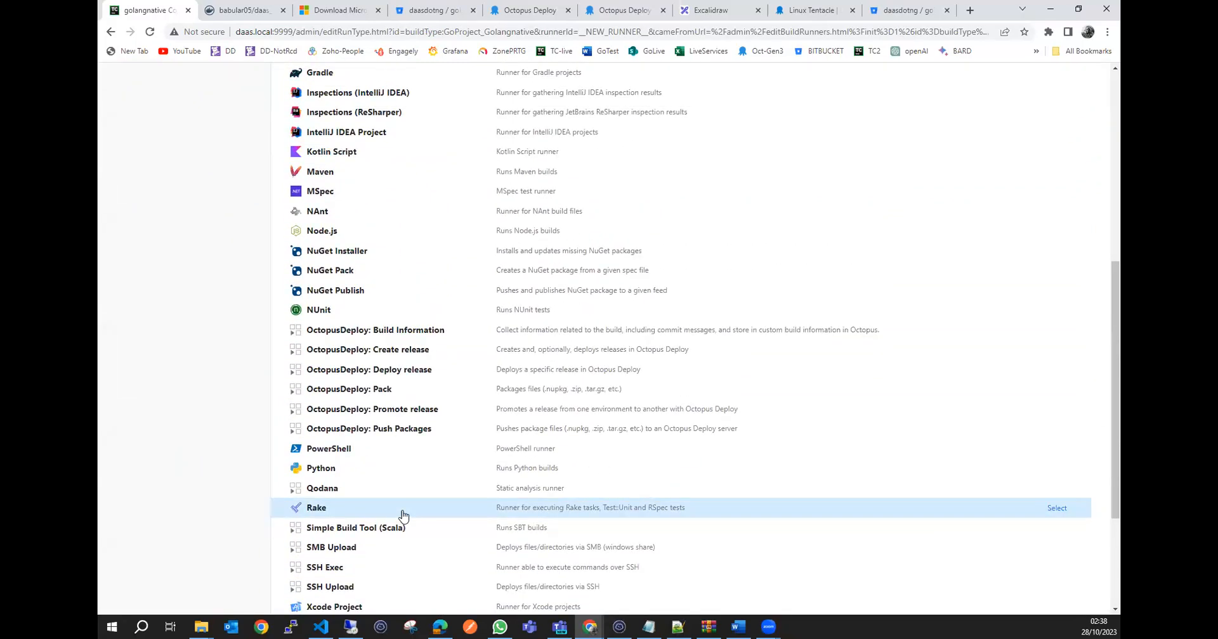
scroll(408, 413, up, 5)
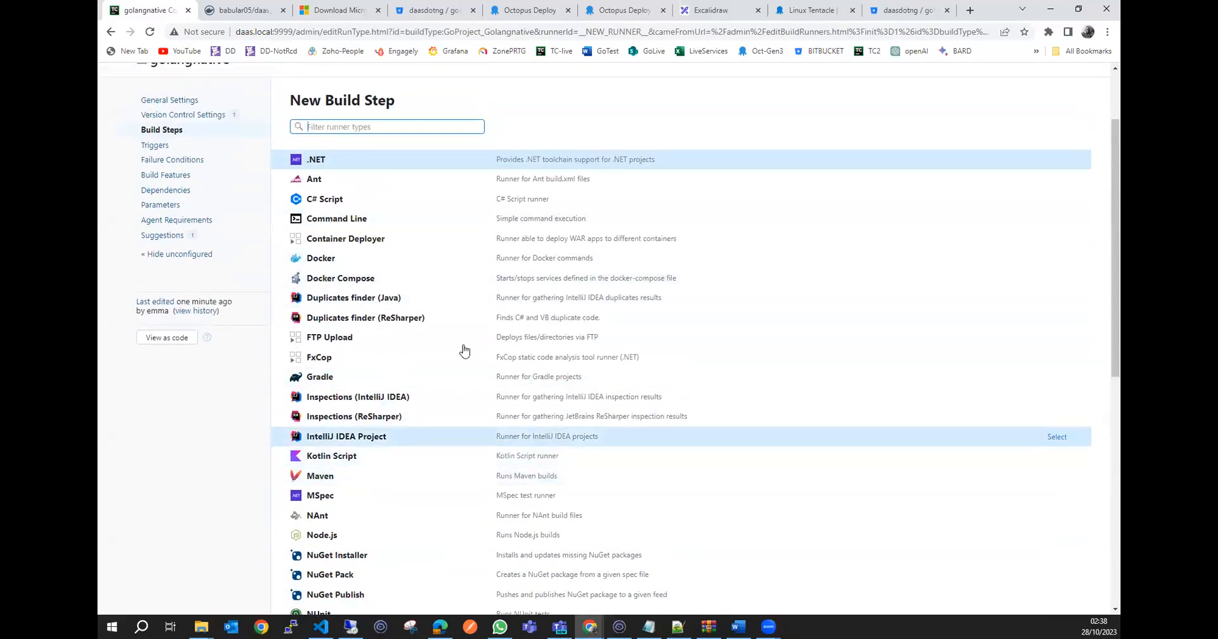
scroll(414, 519, down, 1)
scroll(414, 518, down, 7)
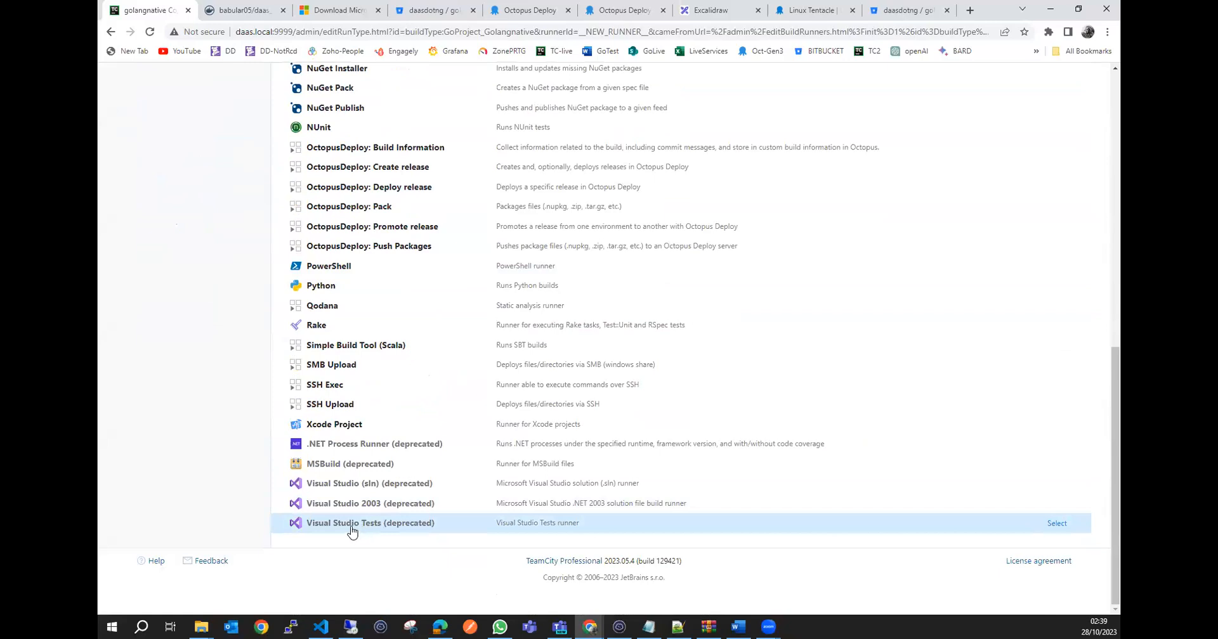
scroll(352, 527, up, 3)
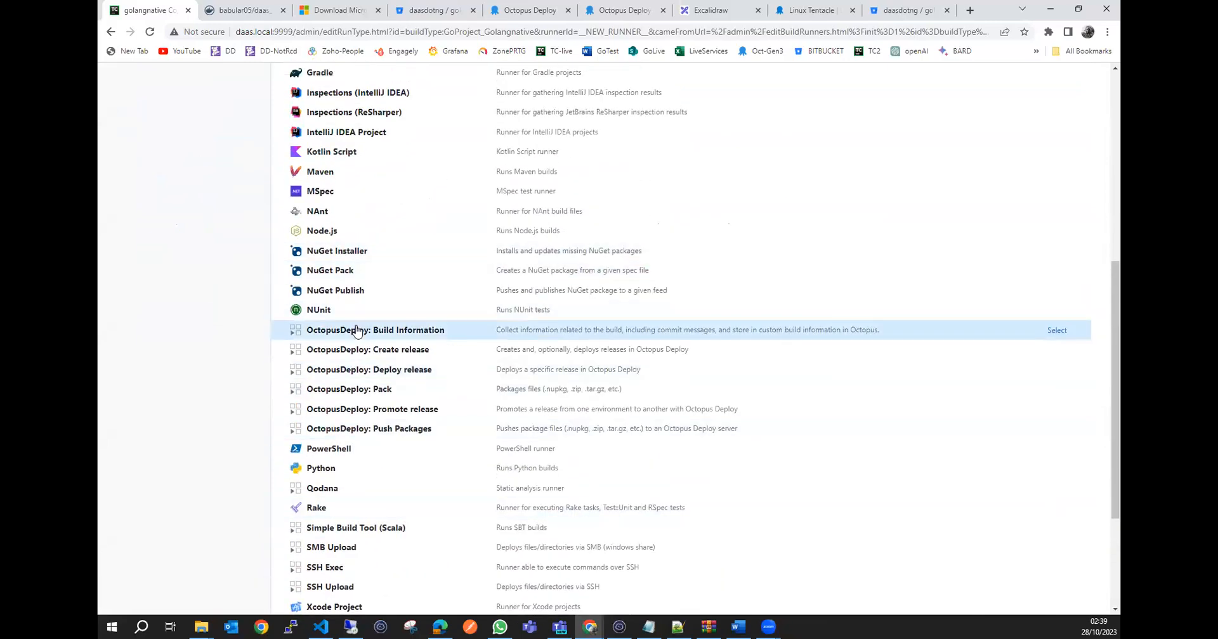
scroll(384, 310, up, 1)
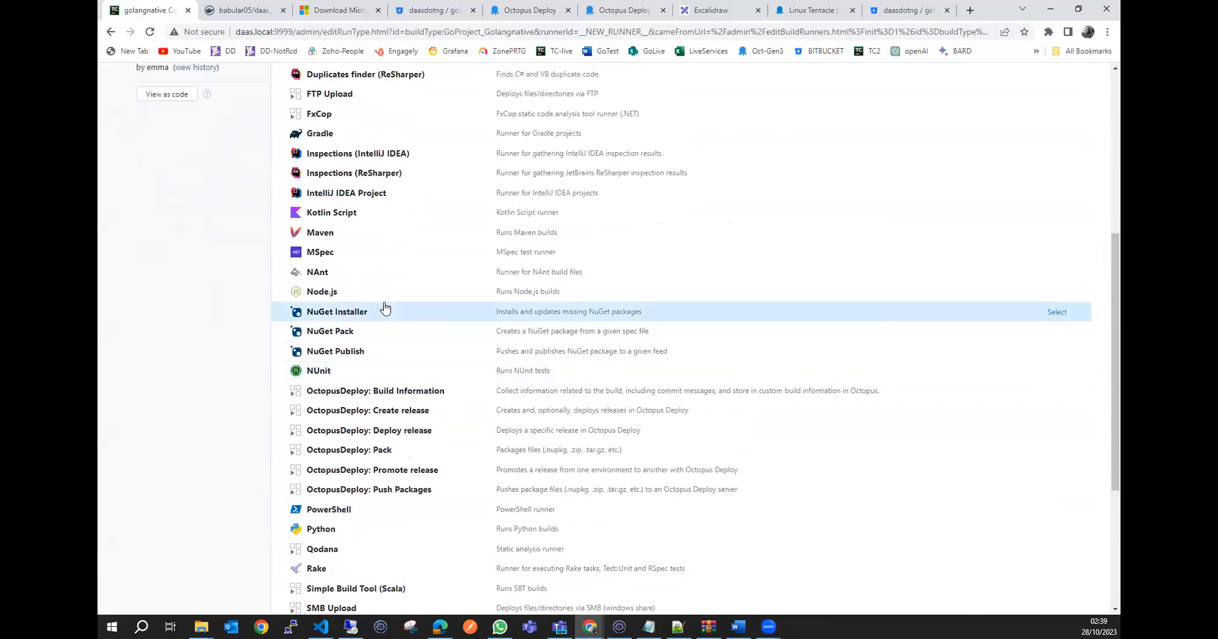
scroll(399, 253, up, 3)
scroll(394, 244, down, 1)
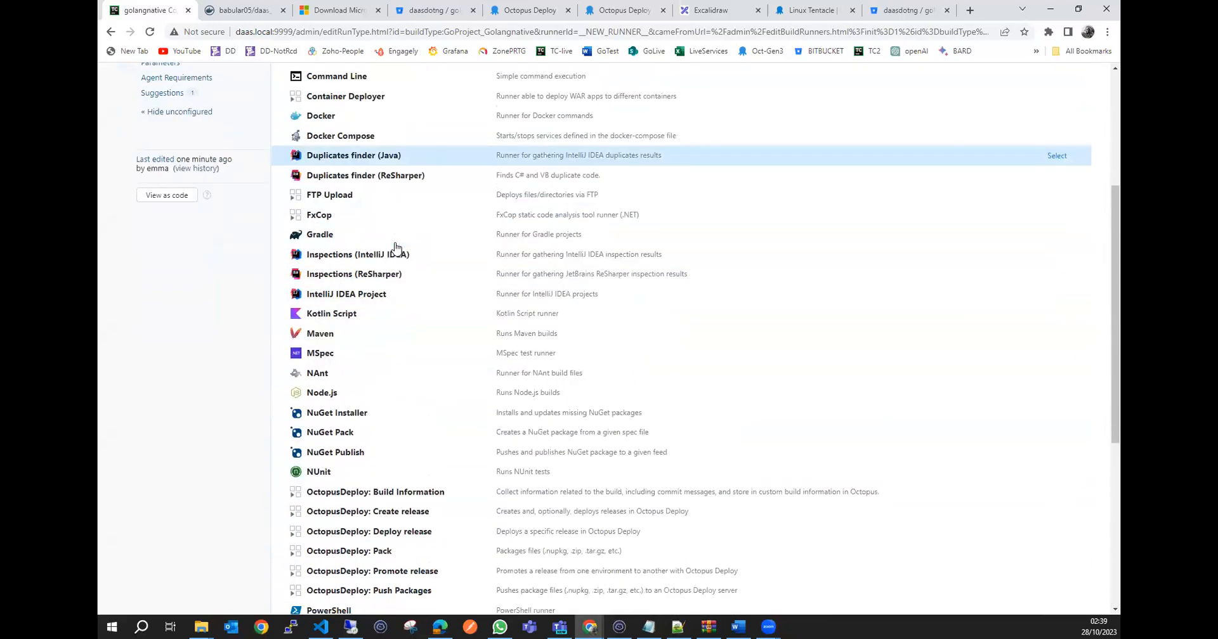
scroll(394, 254, down, 1)
scroll(397, 279, down, 4)
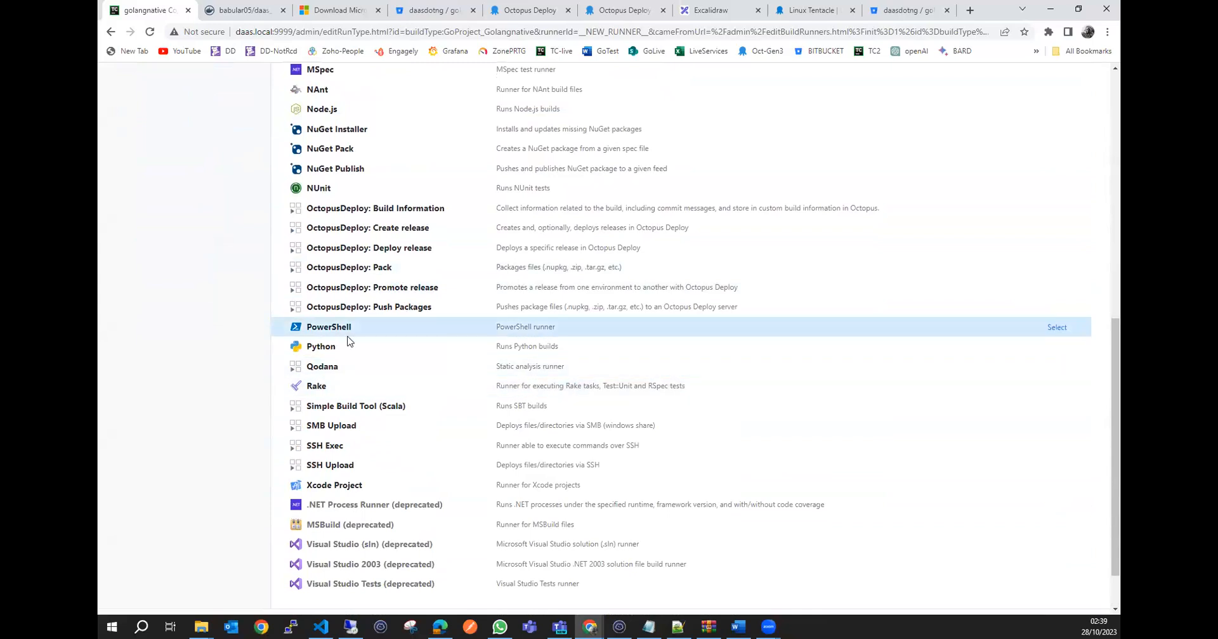
scroll(475, 379, down, 1)
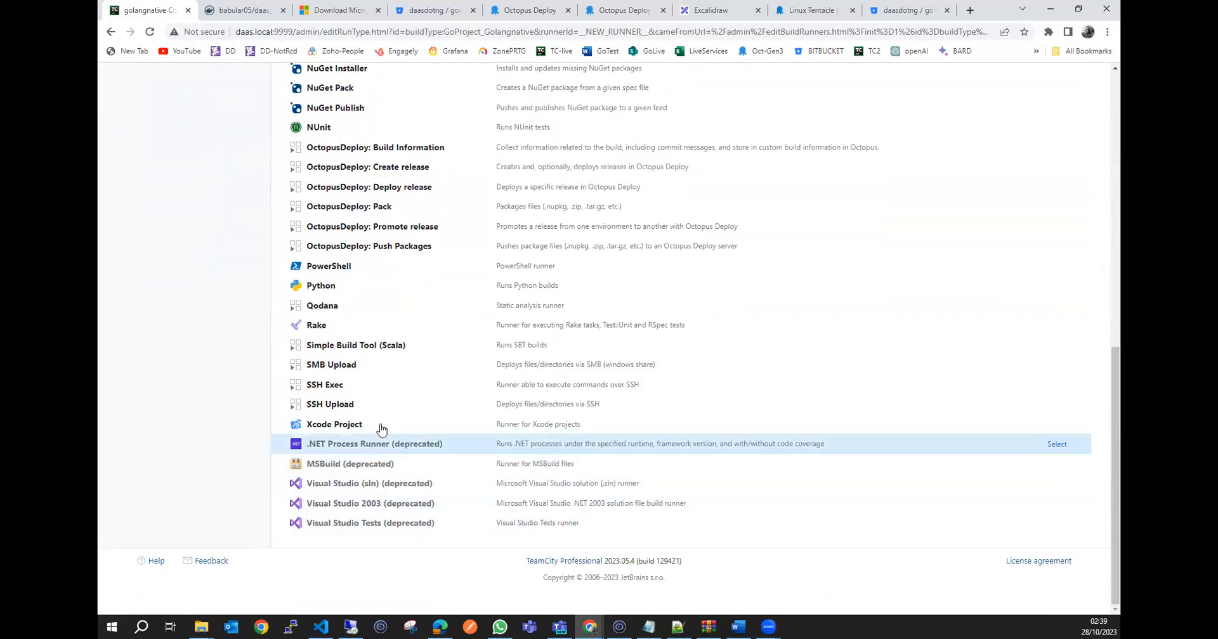
scroll(351, 392, up, 3)
scroll(353, 390, up, 2)
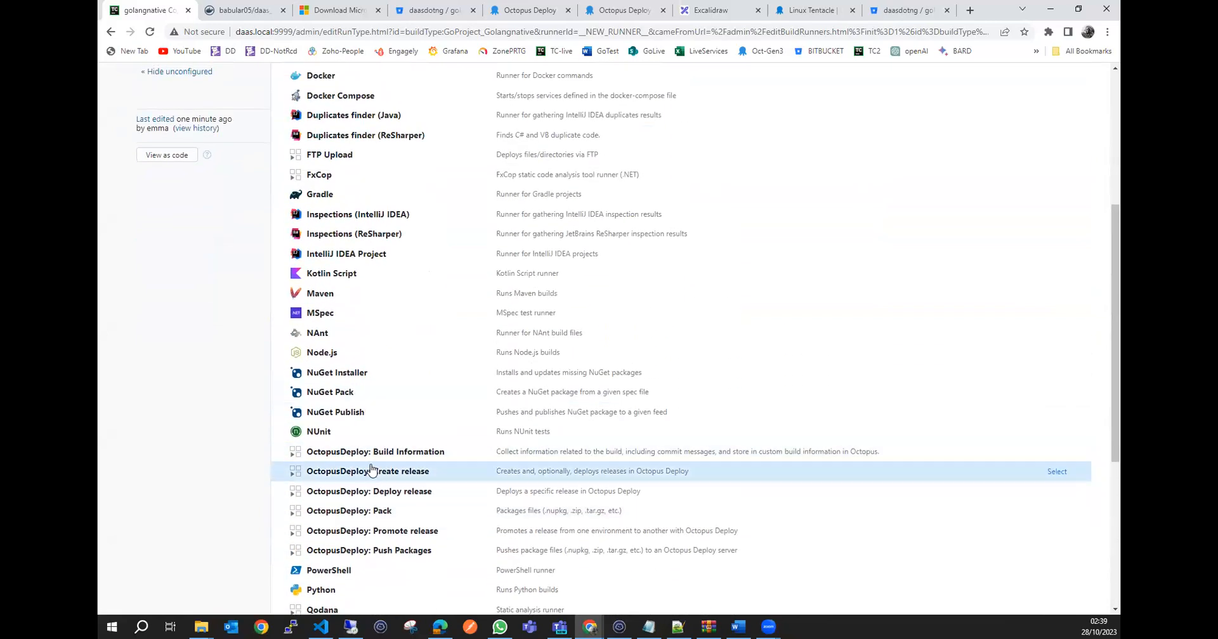
scroll(371, 484, up, 3)
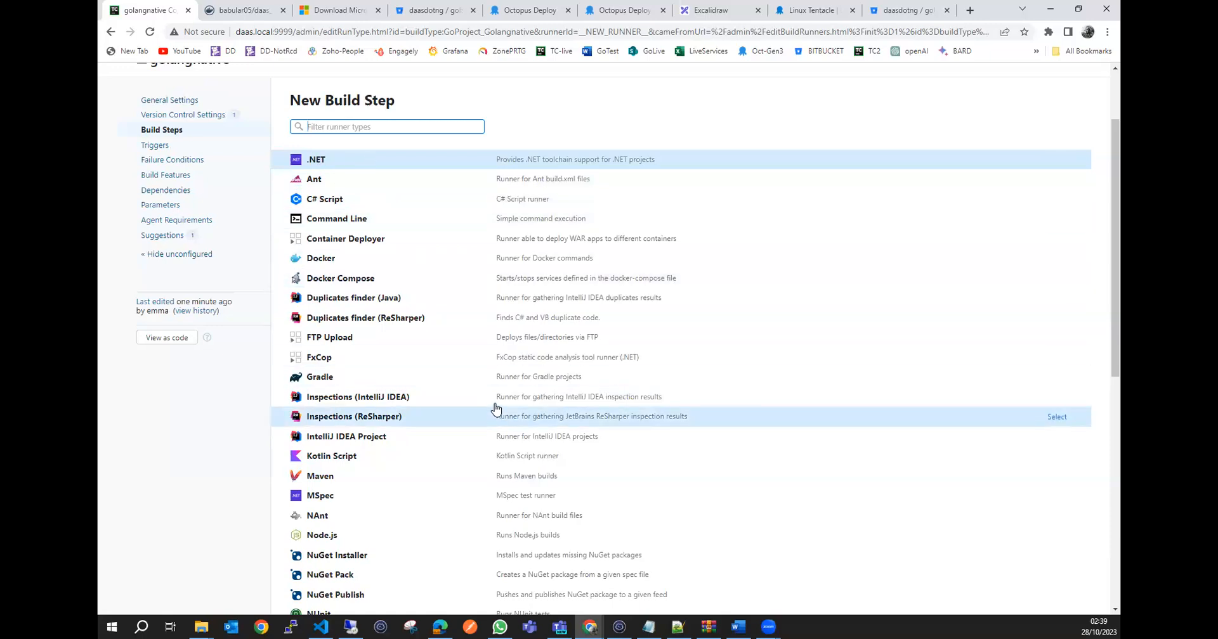
scroll(409, 431, down, 4)
scroll(409, 431, down, 3)
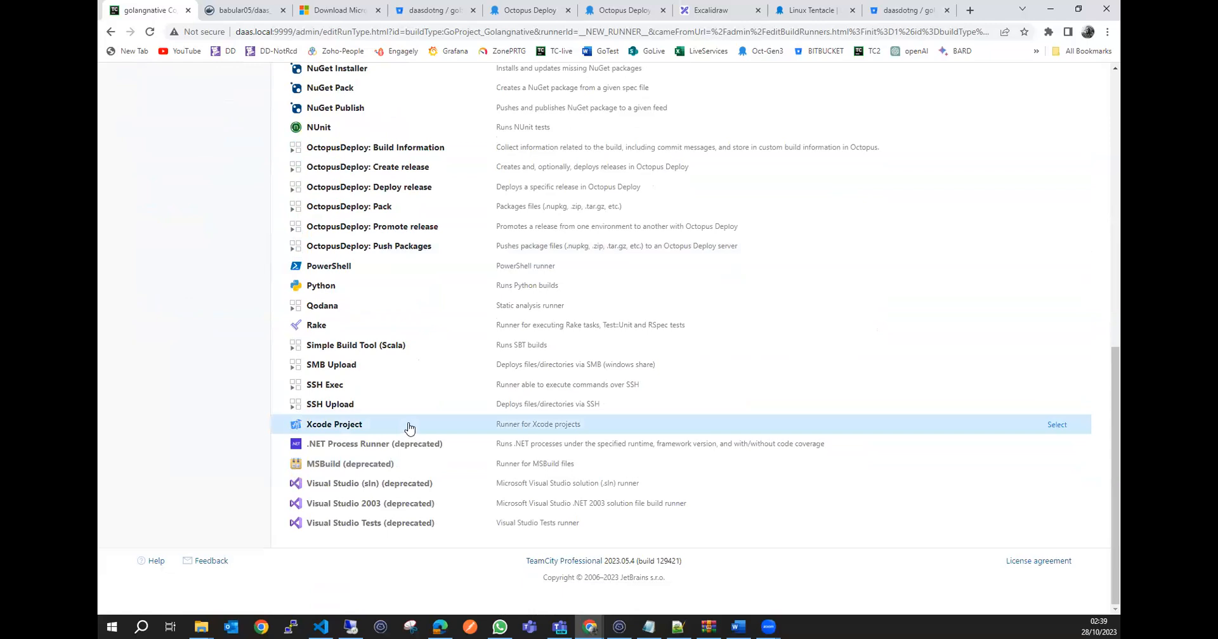
scroll(409, 431, up, 8)
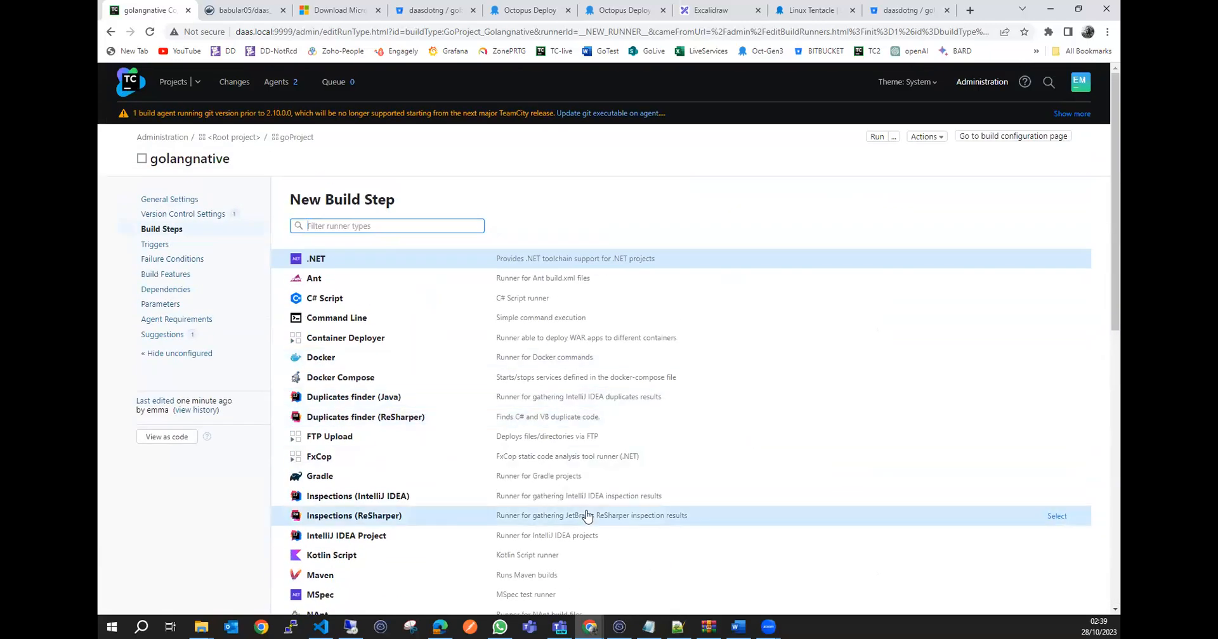
Switch to the sandbox terminal and open an interactive bash shell in the teamcity-agent-golang container with docker exec -it.
click(321, 627)
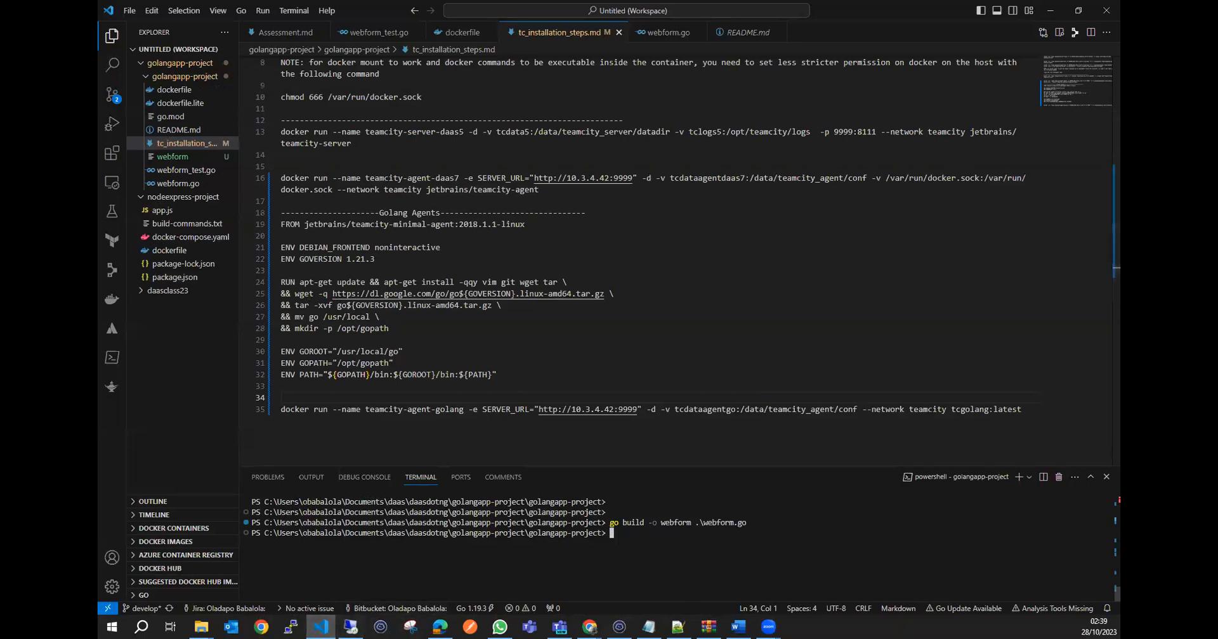
click(321, 627)
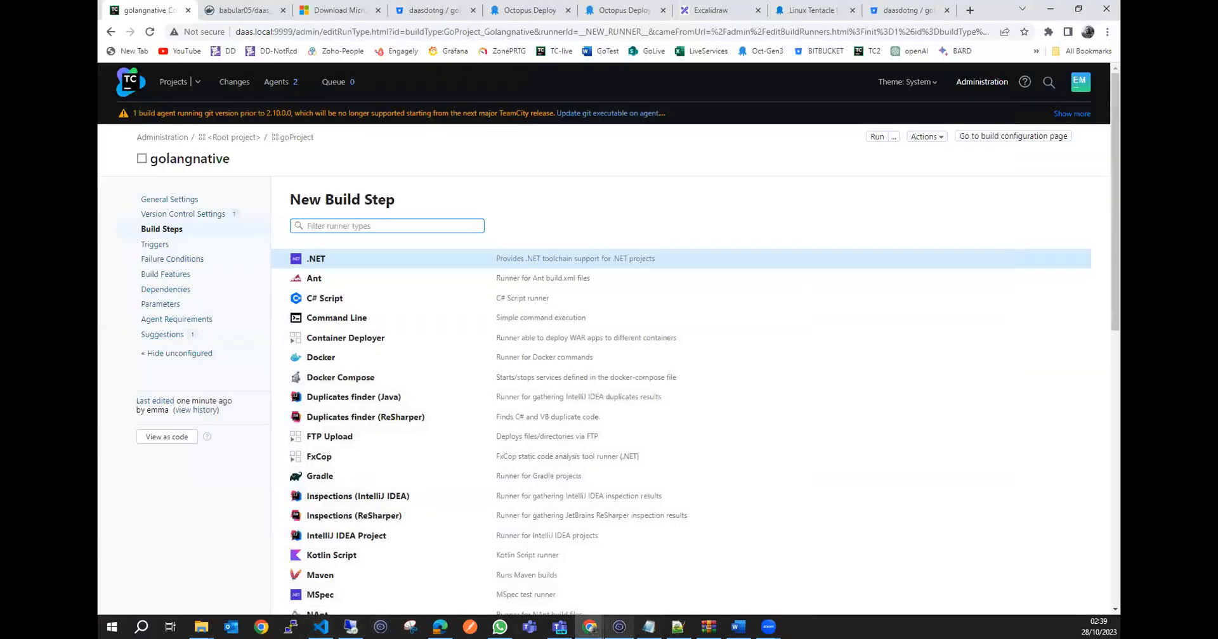
click(619, 627)
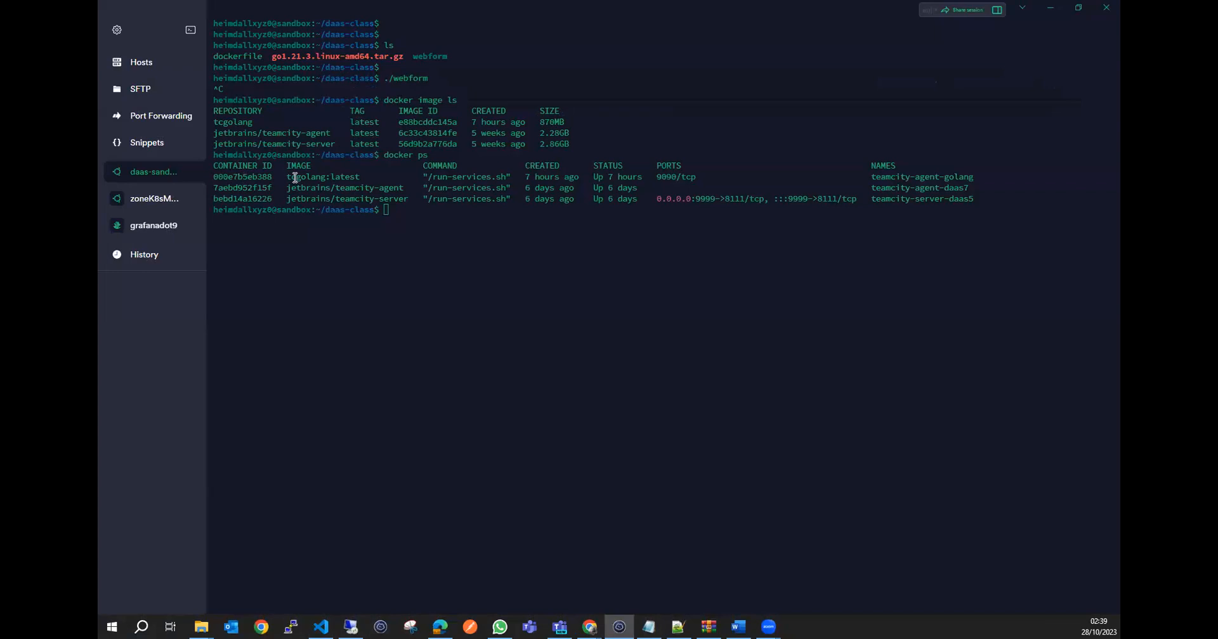
click(410, 229)
text(docker exec -it)
double_click(267, 177)
key(ctrl+c)
click(506, 210)
key(ctrl+v)
text(bas)
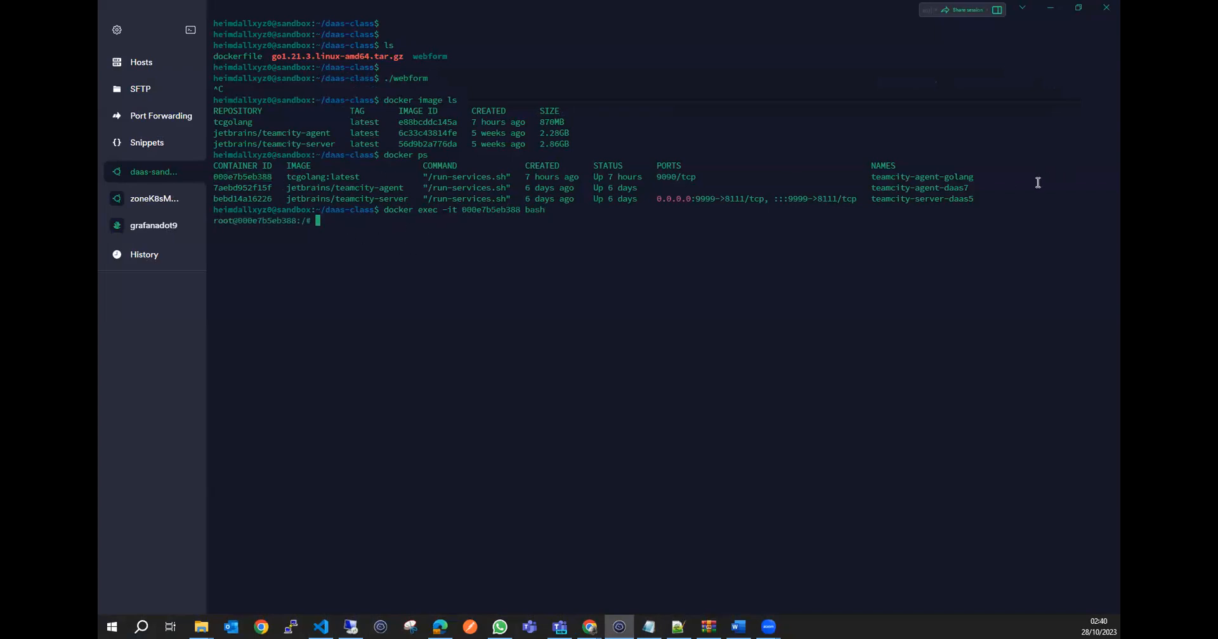
Check the installed Go version inside the teamcity-agent-golang container with go version, then exit its shell.
drag(981, 177, 222, 177)
click(399, 261)
text(go version)
key(Return)
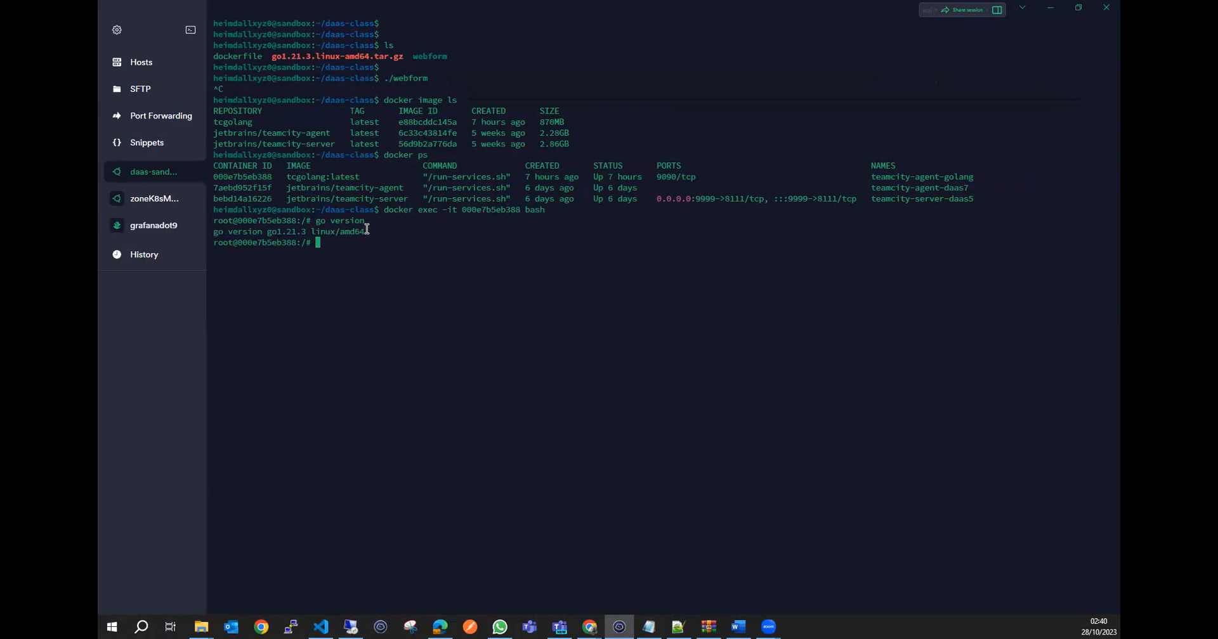
drag(974, 177, 216, 176)
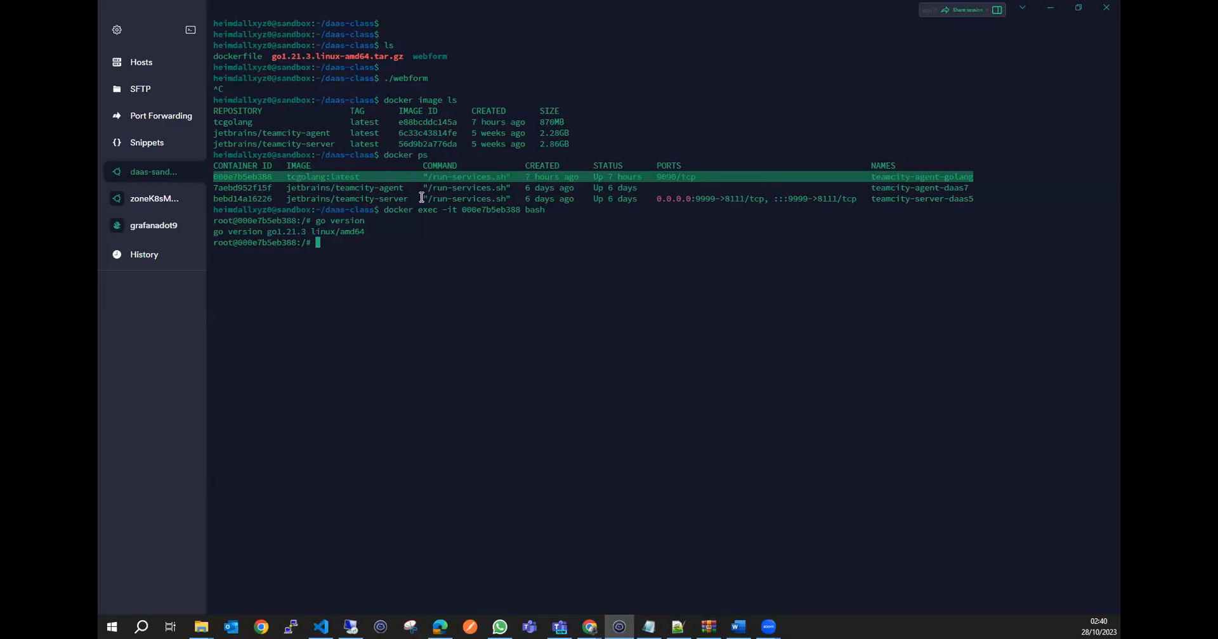
click(423, 253)
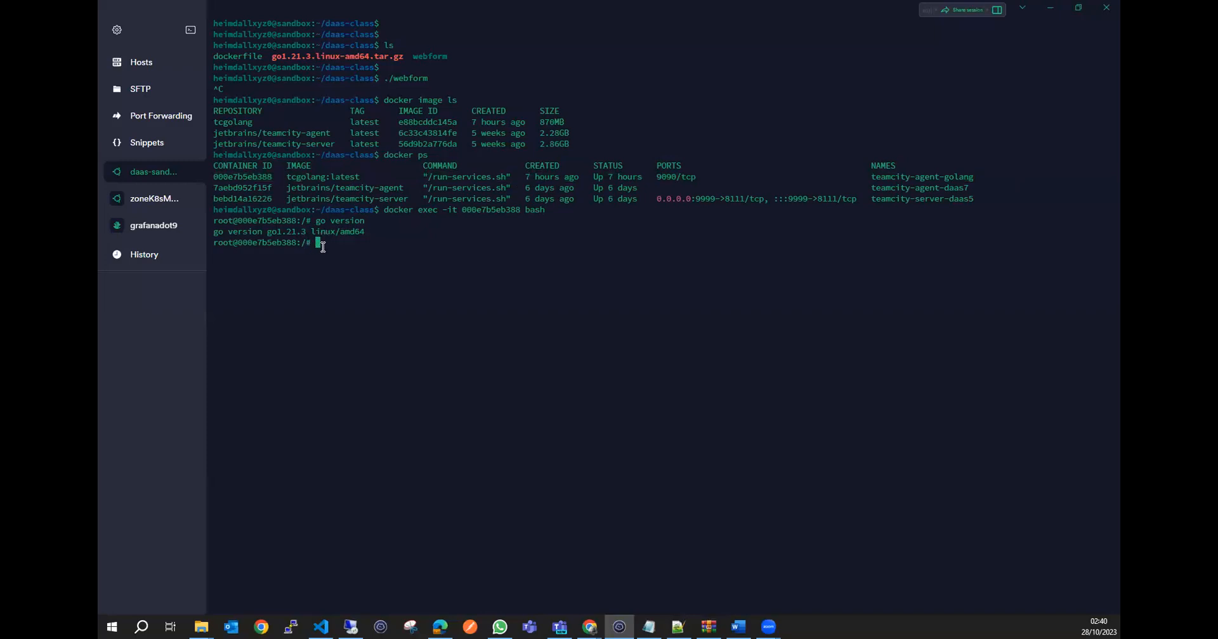
text(exit)
key(Return)
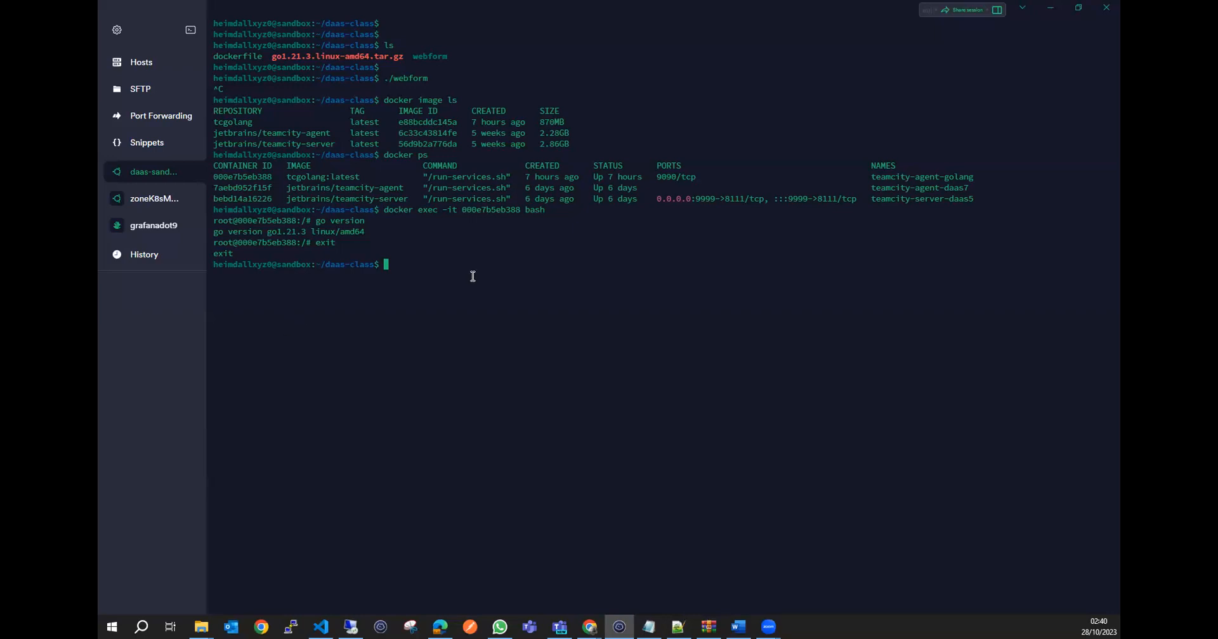
Re-enter the teamcity-agent-golang container's bash shell and try running go build there.
key(Up)
key(Return)
key(Return)
key(Return)
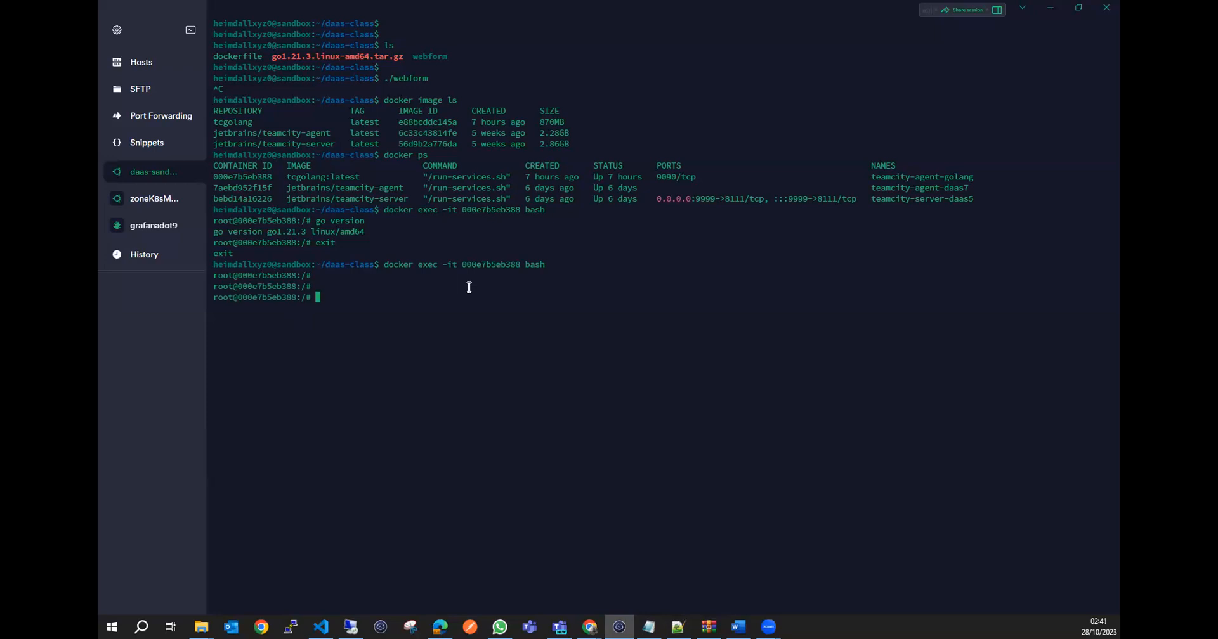
text(go build)
key(Return)
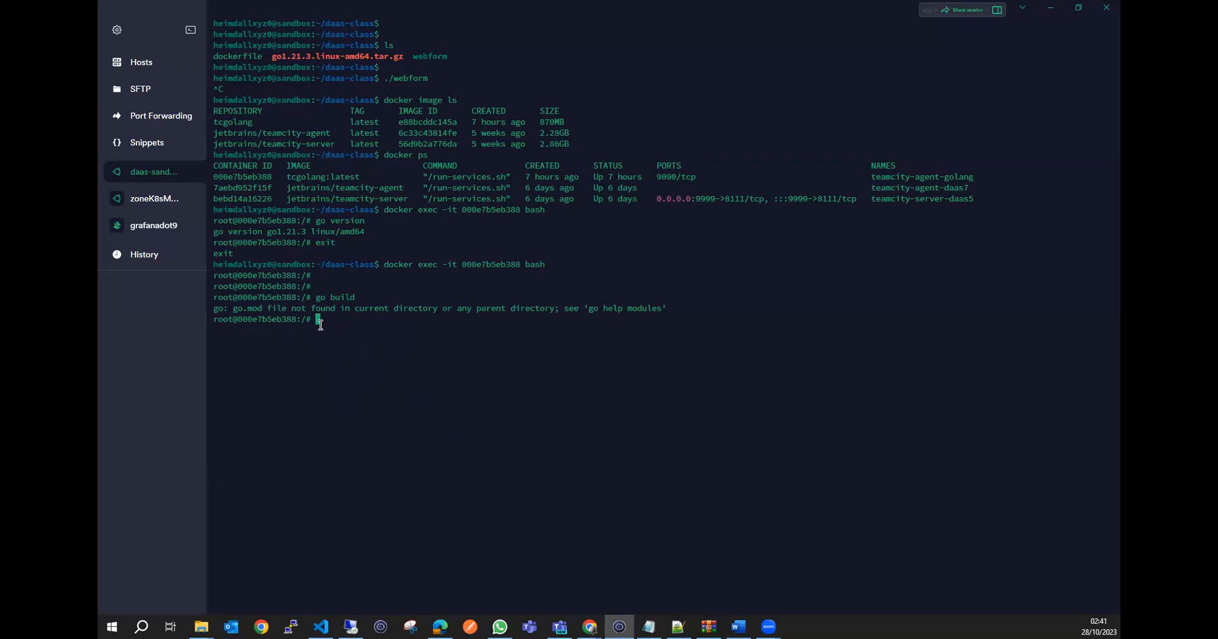
Return to TeamCity and choose the Command Line runner for golangnative's new build step.
click(1050, 8)
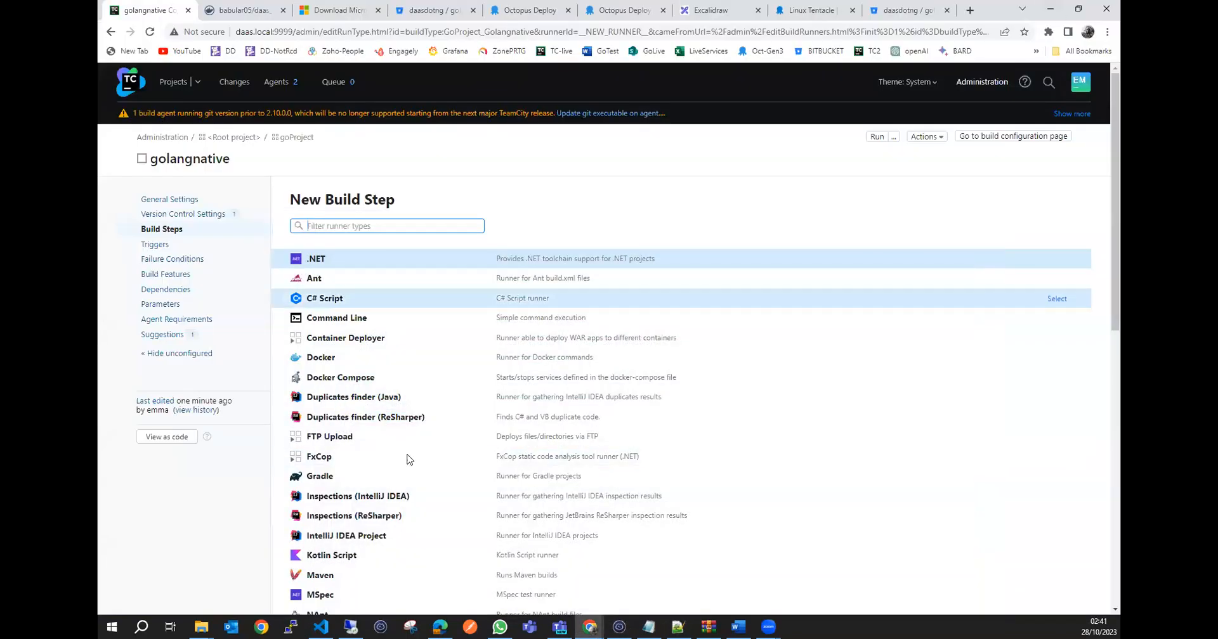
scroll(393, 409, down, 5)
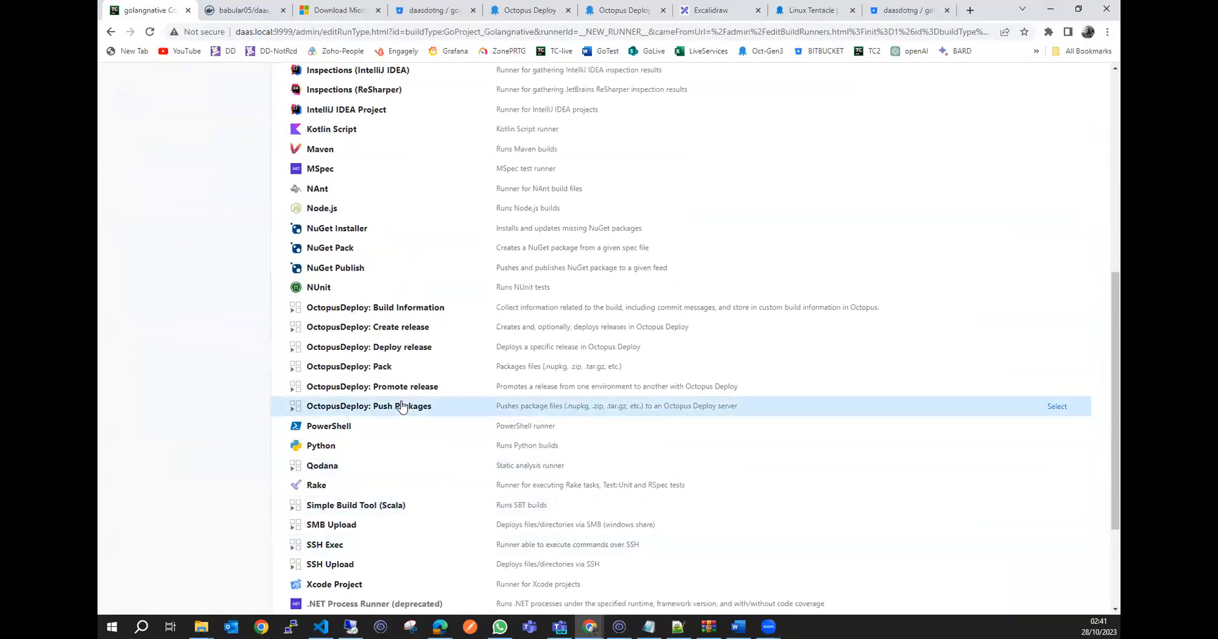
scroll(387, 407, up, 5)
scroll(401, 406, up, 1)
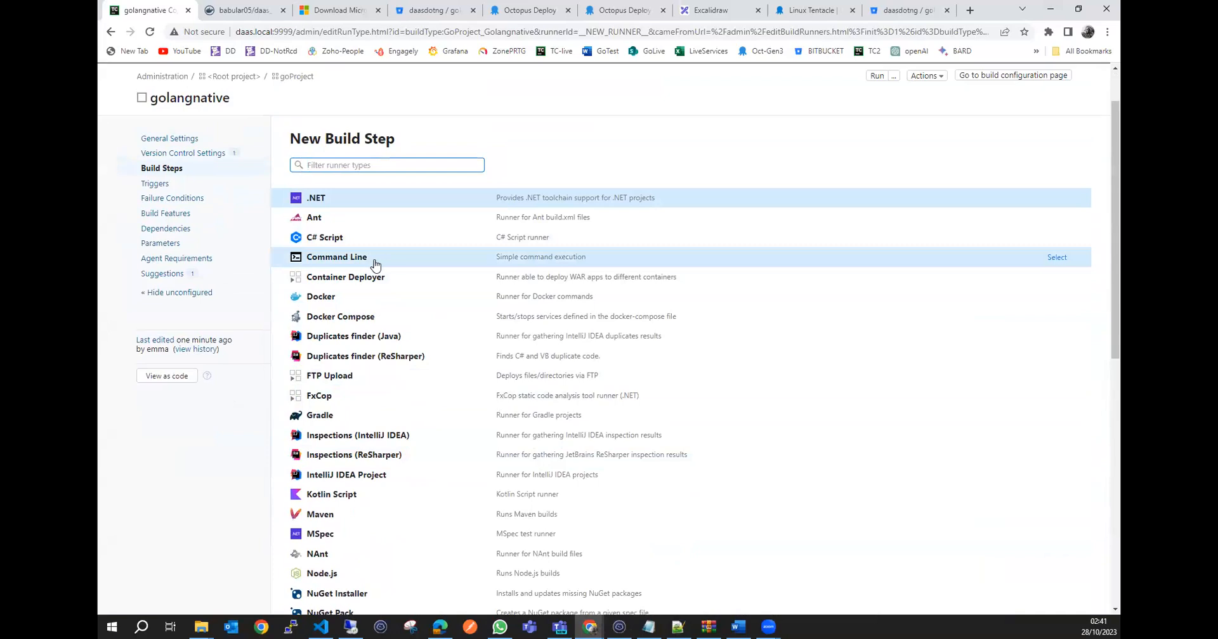
click(383, 262)
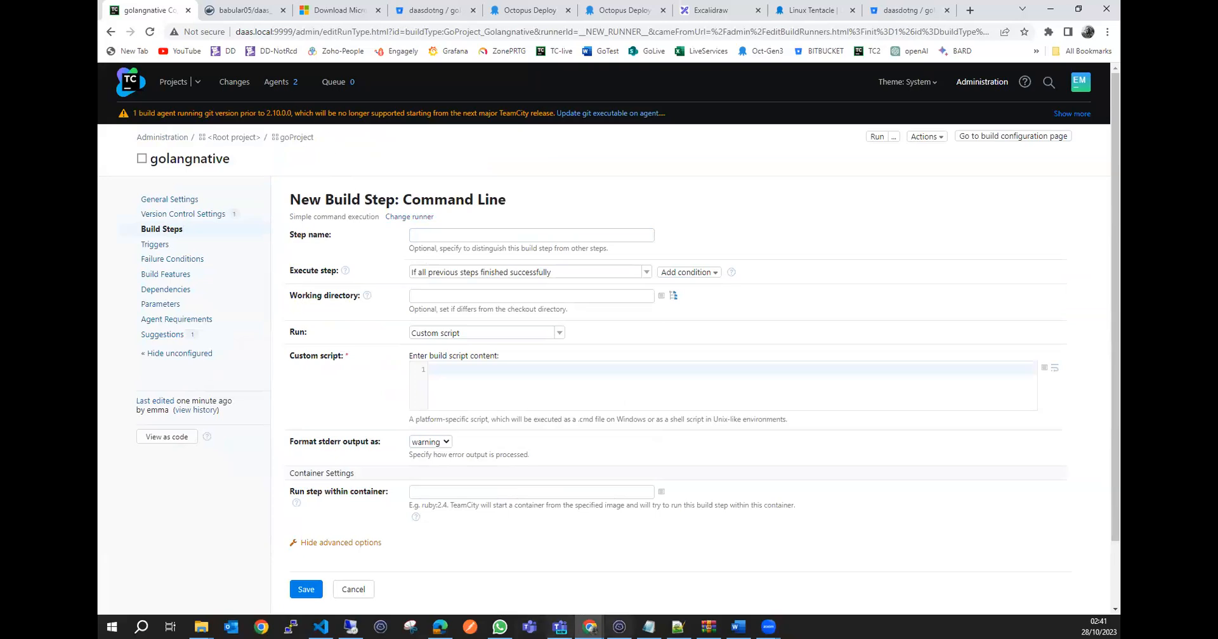
Glance at the installation notes in VS Code and the agent container in the sandbox terminal, then return to TeamCity.
click(320, 627)
click(320, 627)
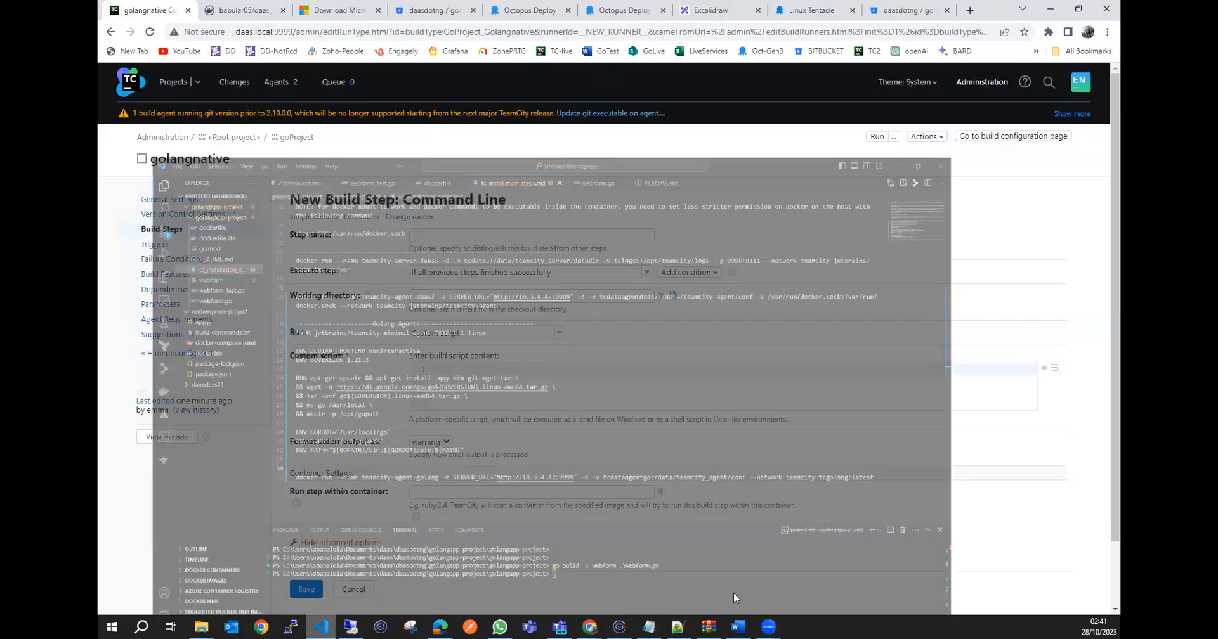
click(619, 626)
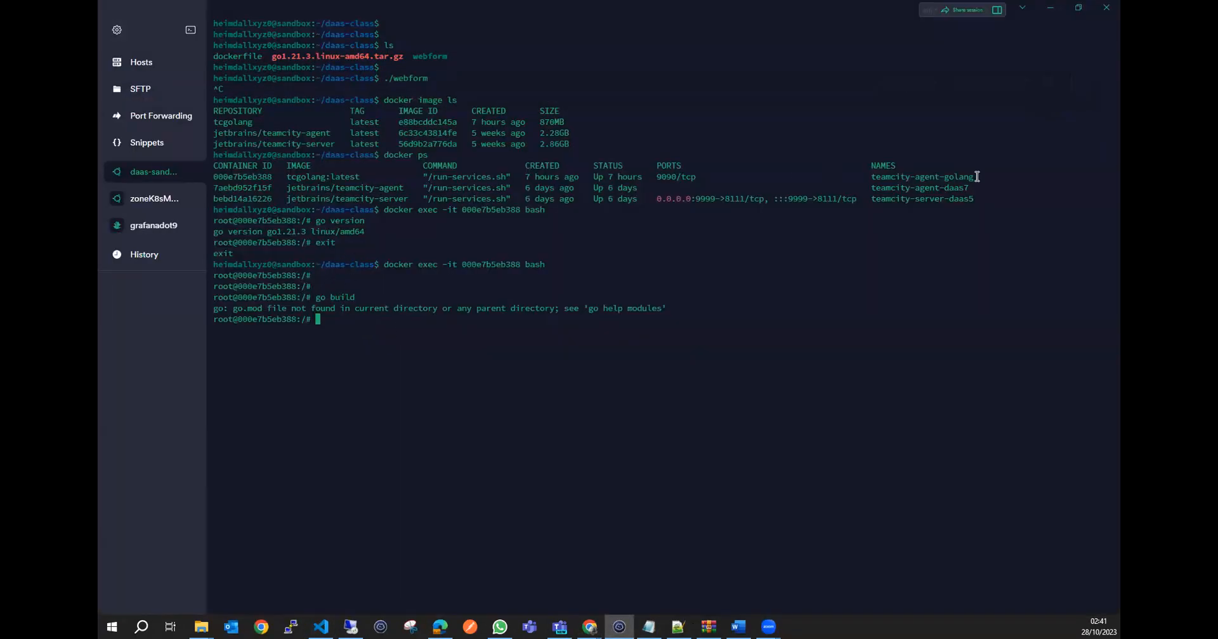
click(1047, 9)
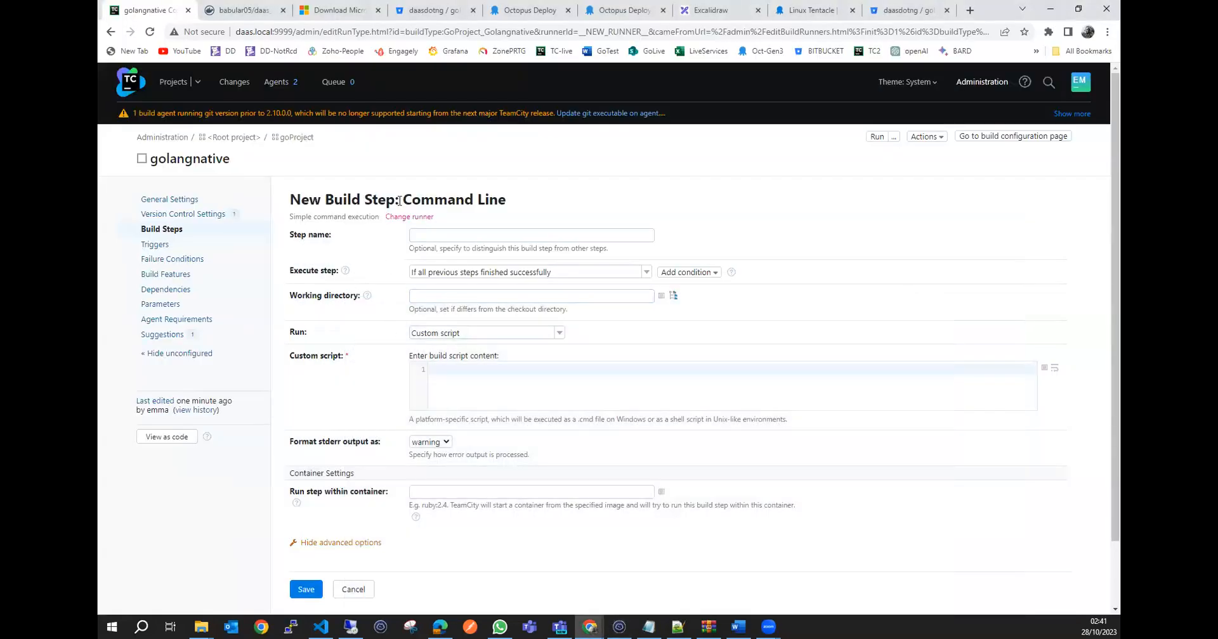
Name the new Command Line build step build-golang.
click(454, 236)
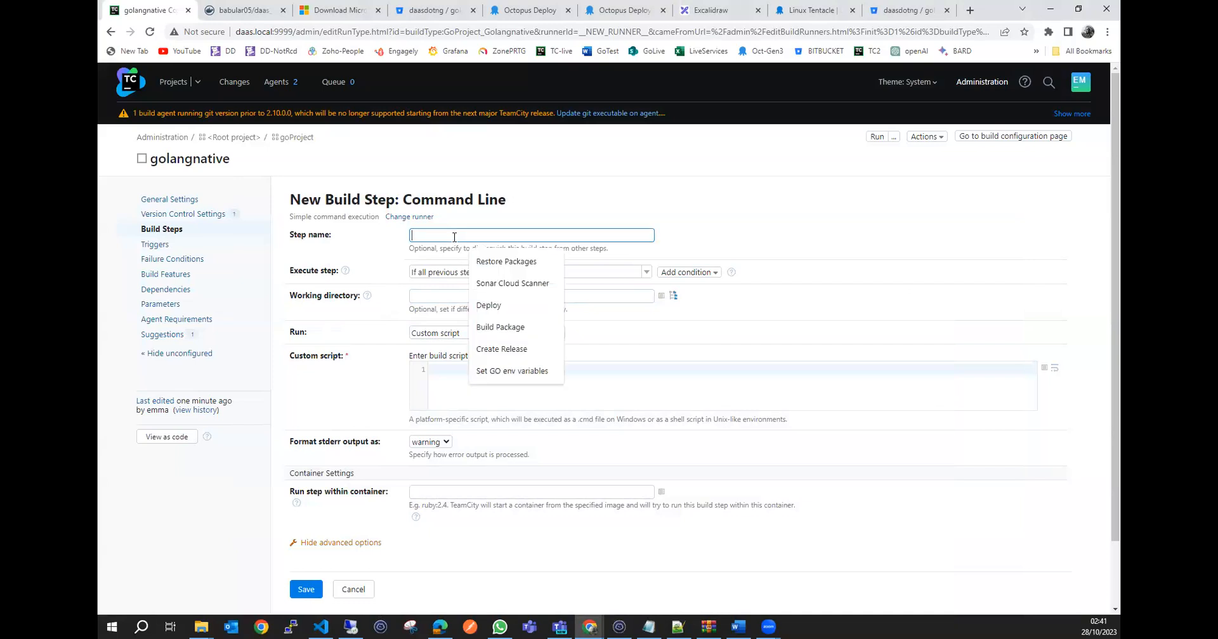
text(go)
key(BackSpace)
key(BackSpace)
text(bui)
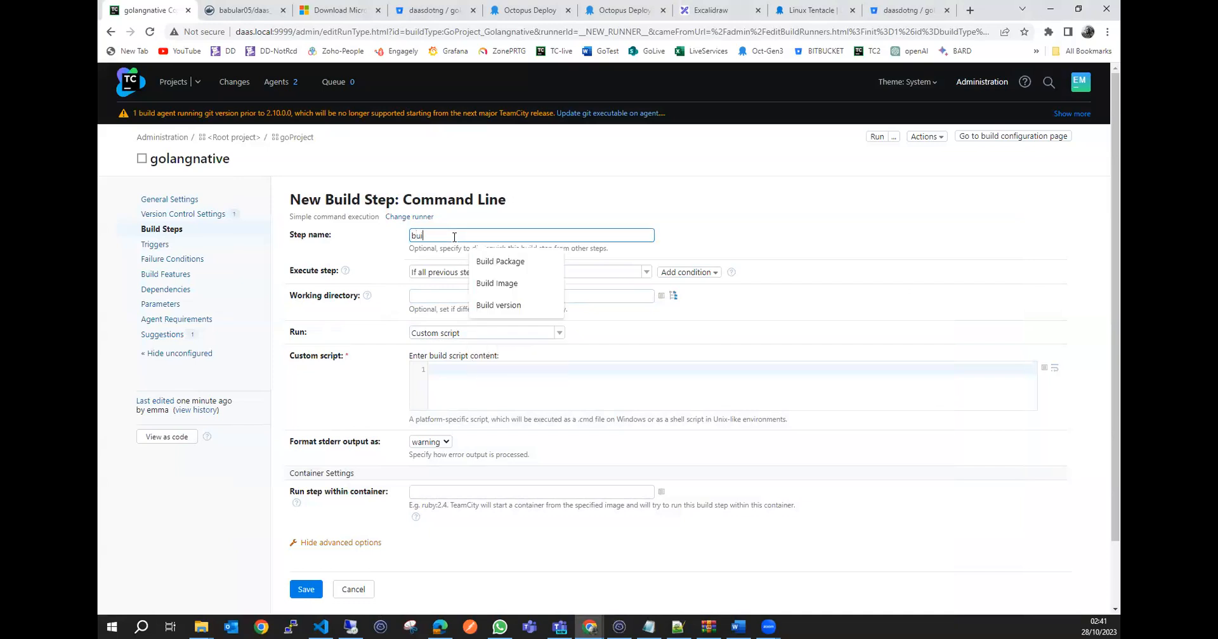
text(ld-)
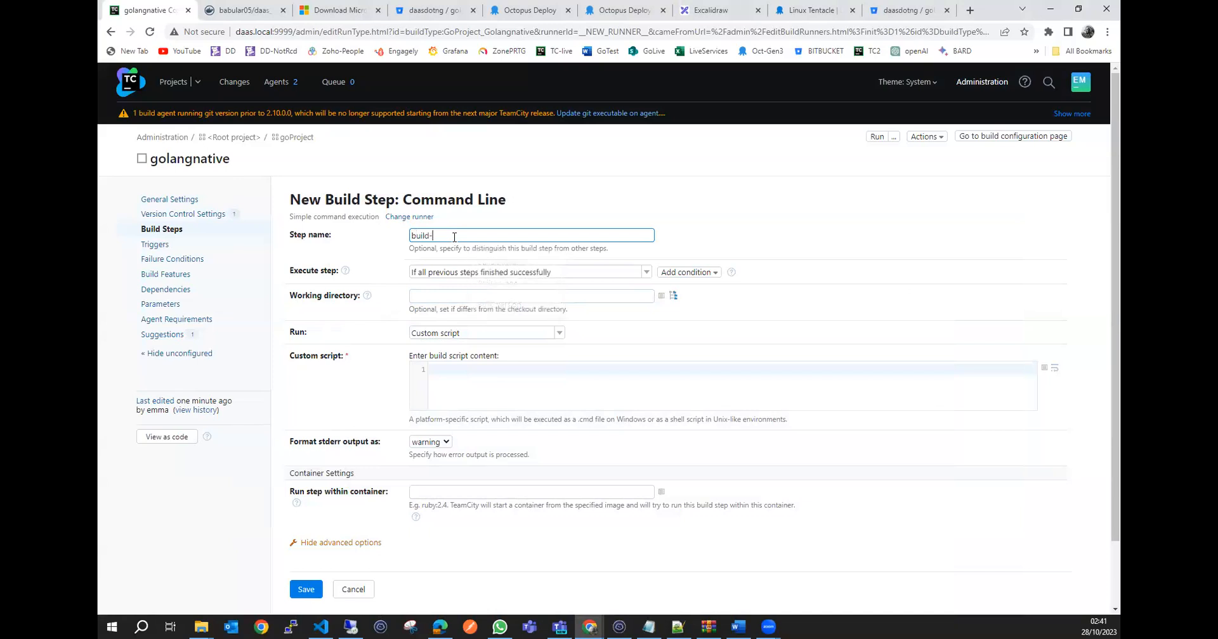
text(golang)
Show the golangapp-project repository's develop branch in Bitbucket and the agent container's shell in the sandbox terminal, then return to TeamCity.
click(887, 11)
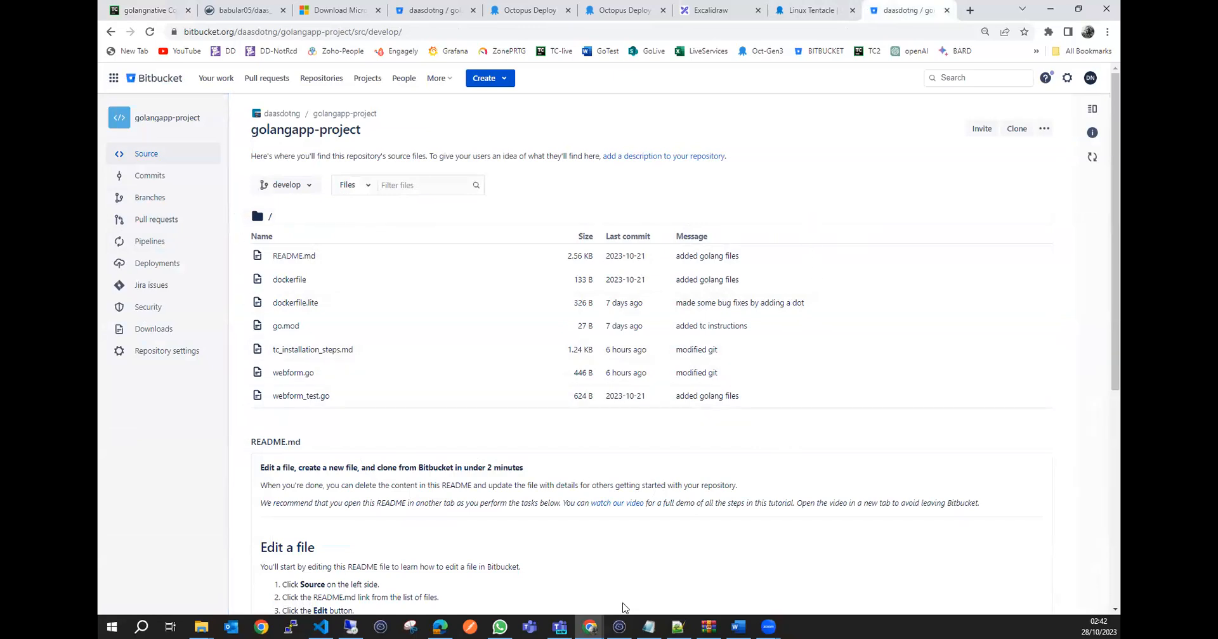
click(619, 626)
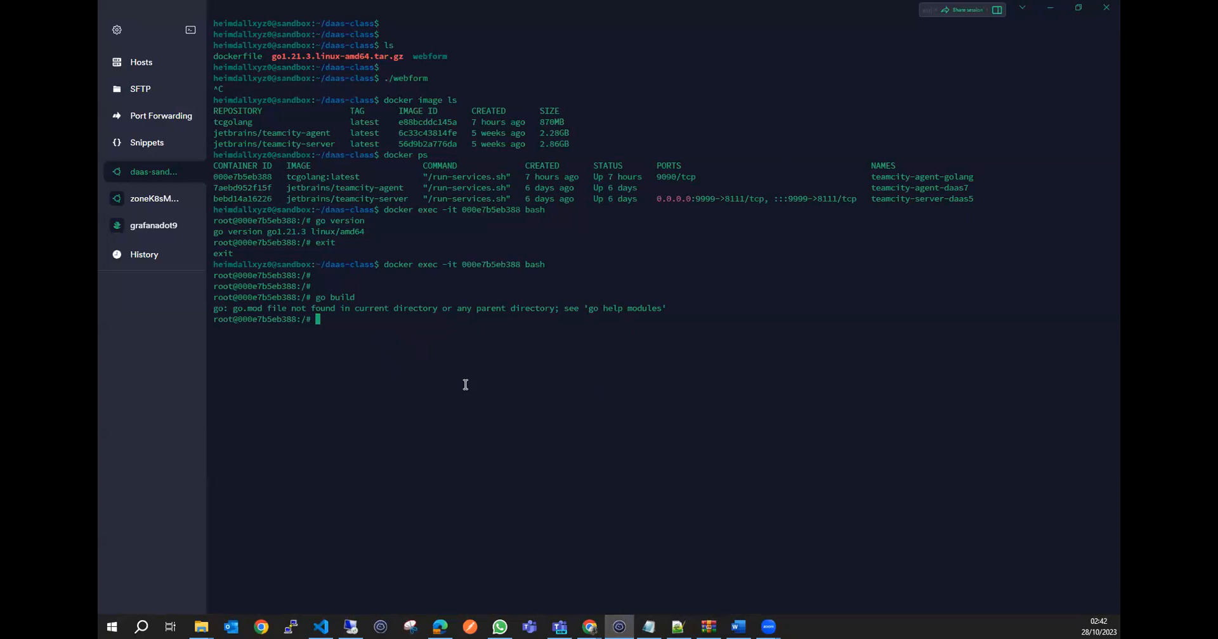
click(1054, 7)
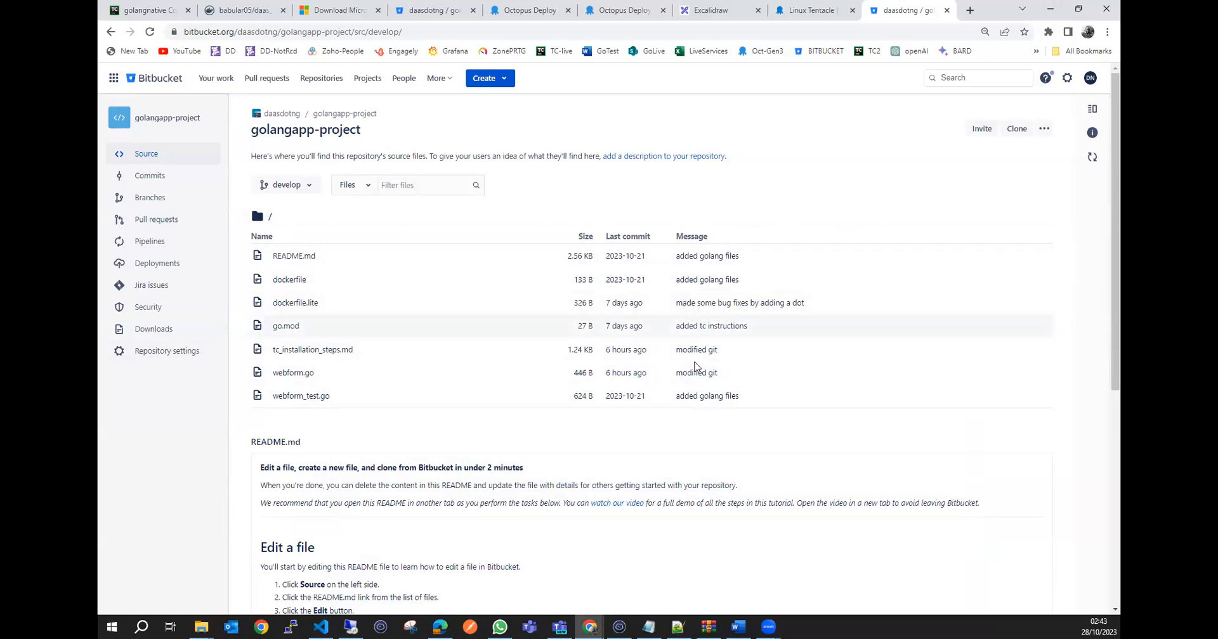
click(619, 627)
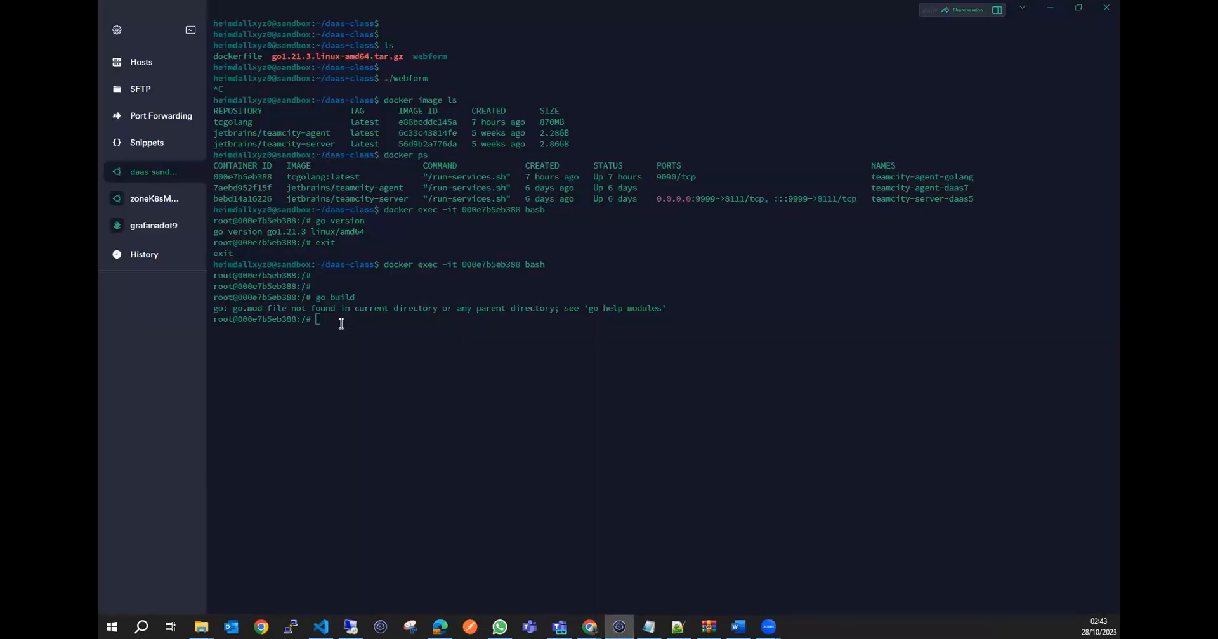
click(341, 324)
click(1050, 8)
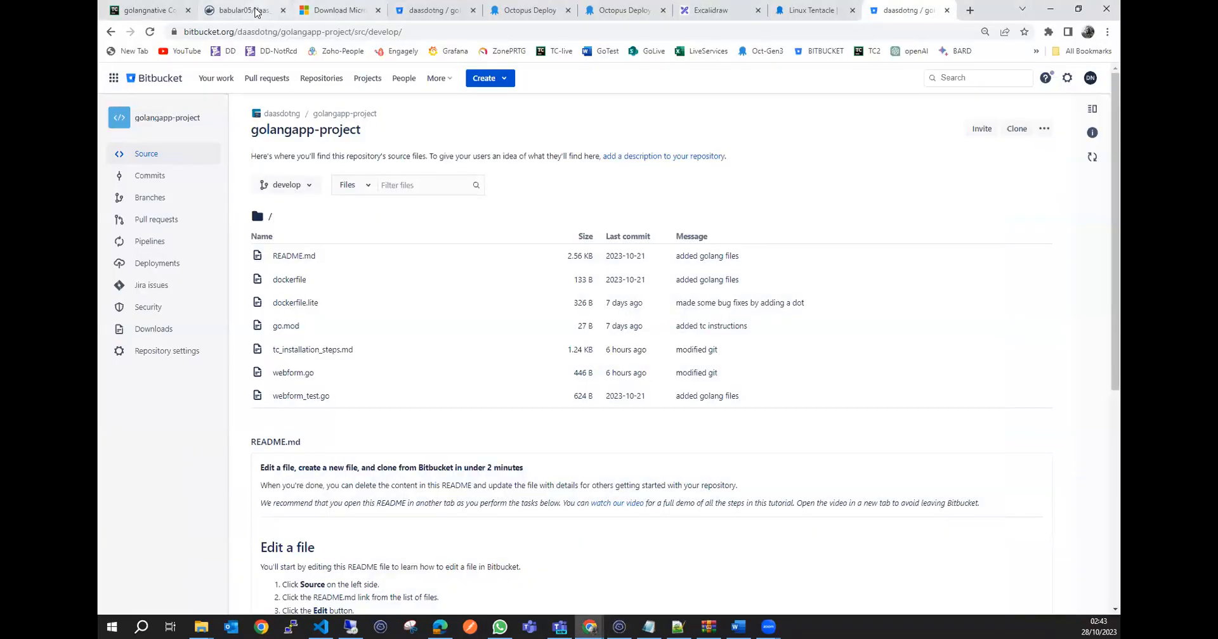
click(146, 10)
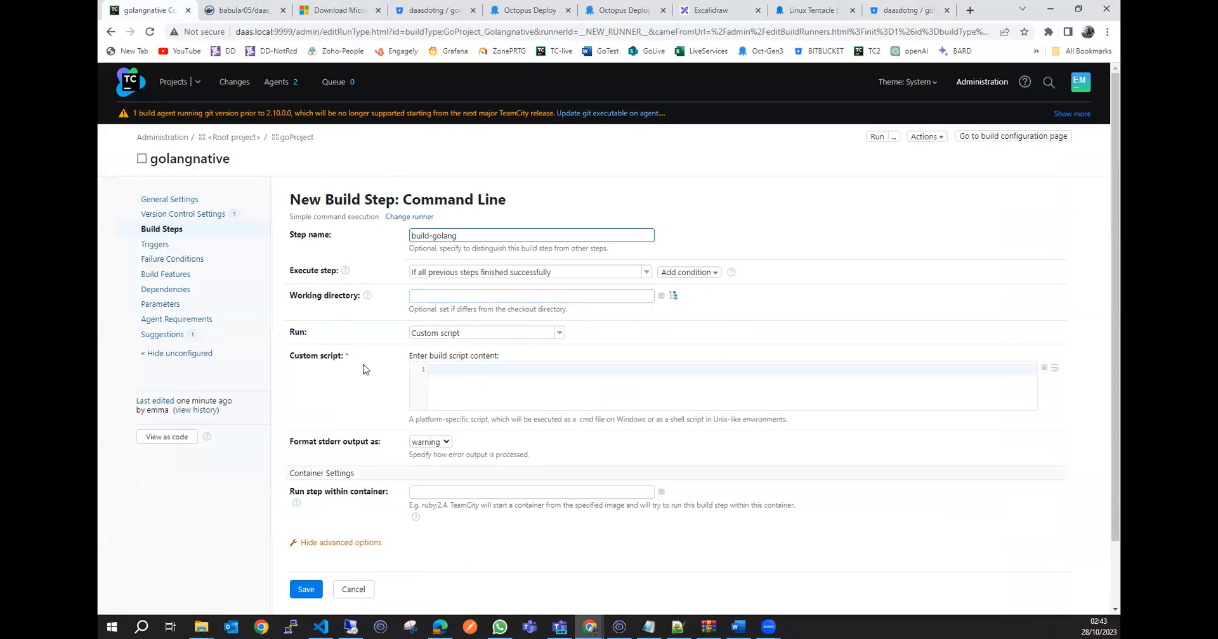
Check the Run options of the build-golang step, keeping Custom script, and go to the empty build script.
click(559, 334)
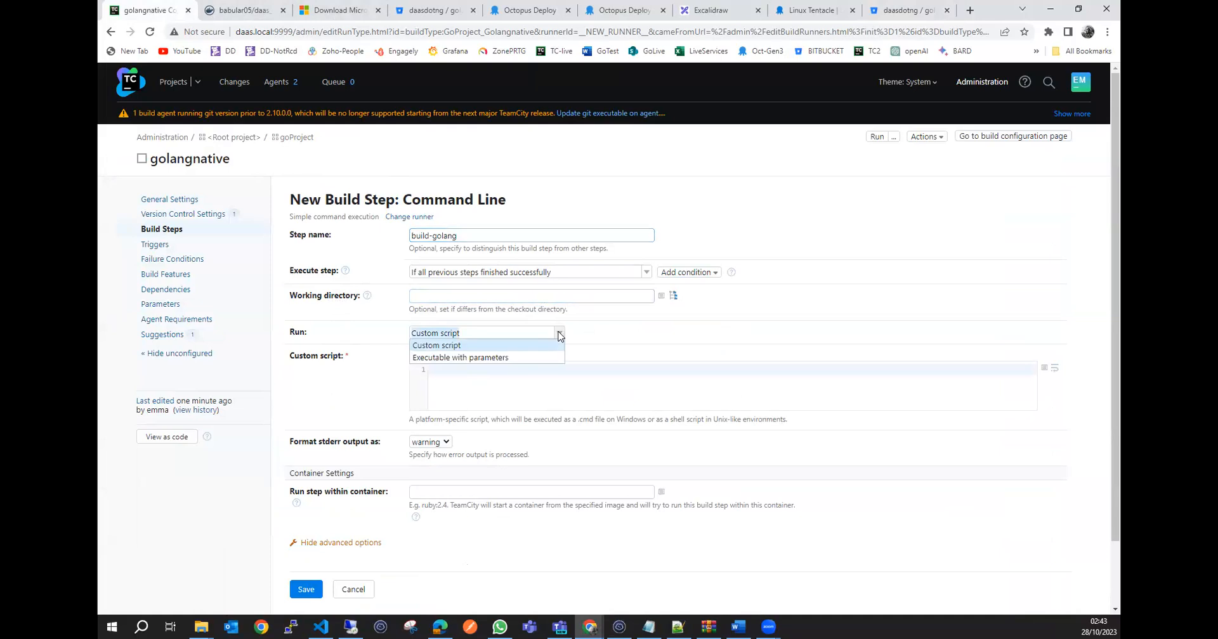
click(559, 334)
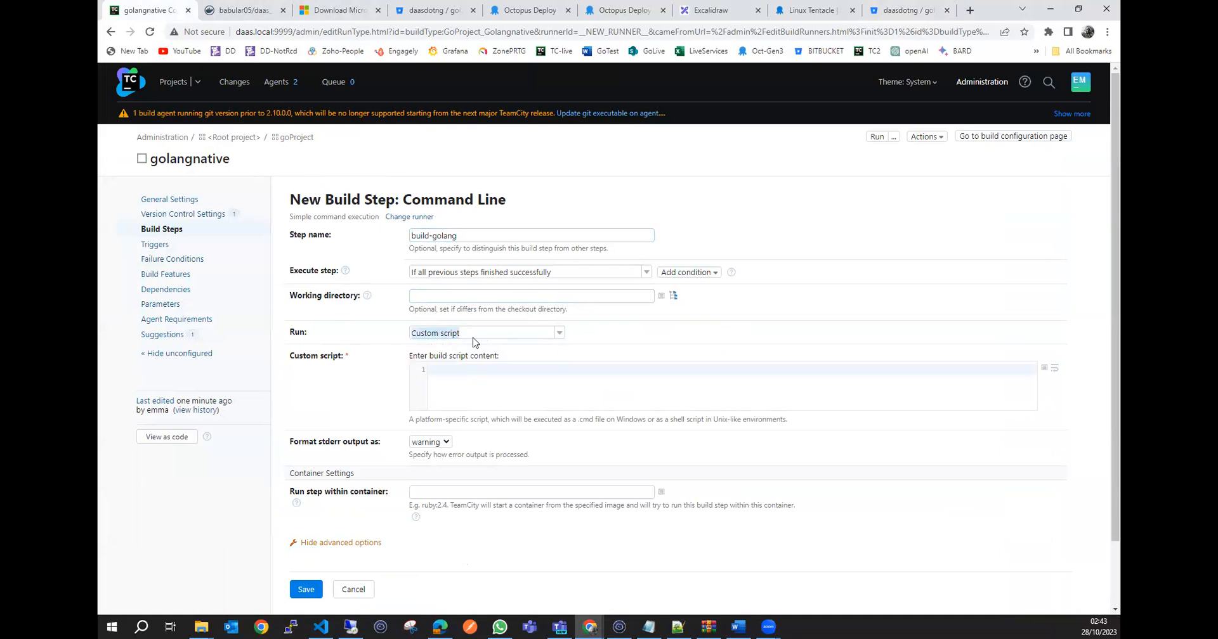
click(485, 371)
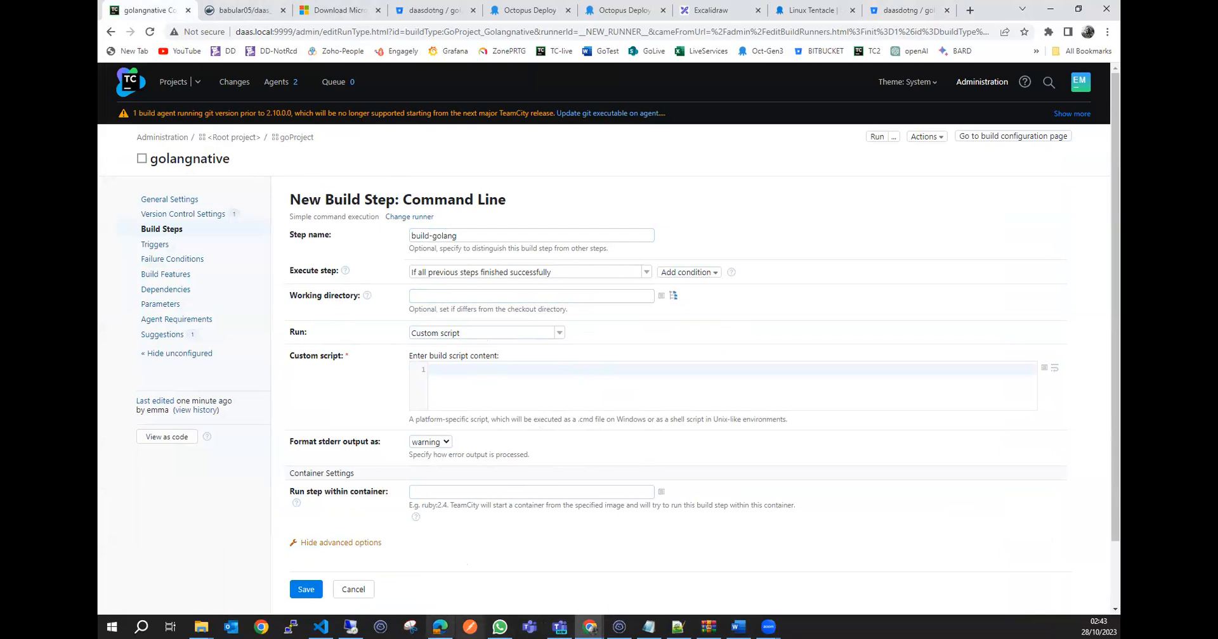
Switch to VS Code and delete the compiled webform file from golangapp-project.
click(321, 627)
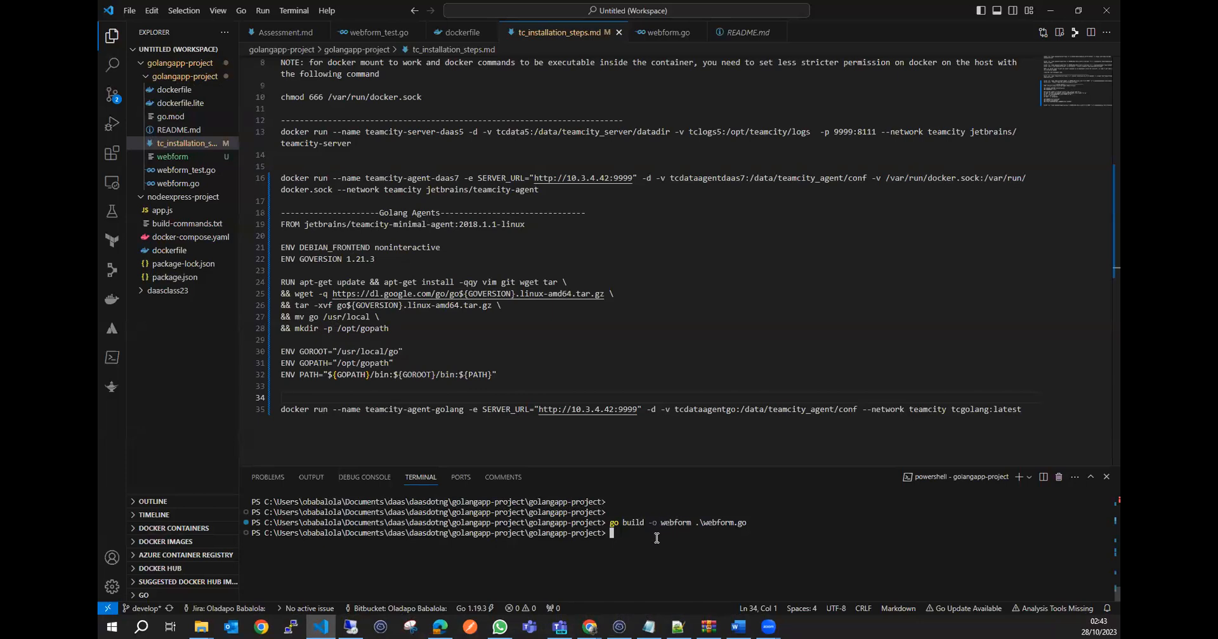
click(189, 157)
key(Delete)
Build the Go app in VS Code's terminal with go build -o webform, and highlight the code in webform.go to explain it.
click(657, 539)
text(go bui)
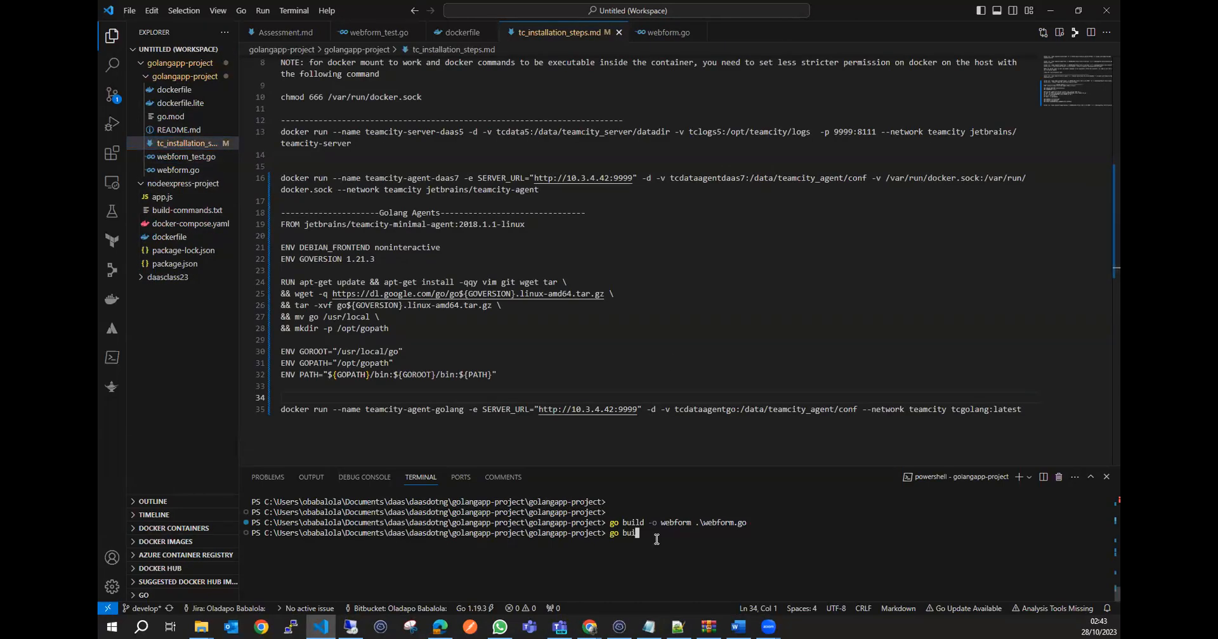
text(ld -o webdorm)
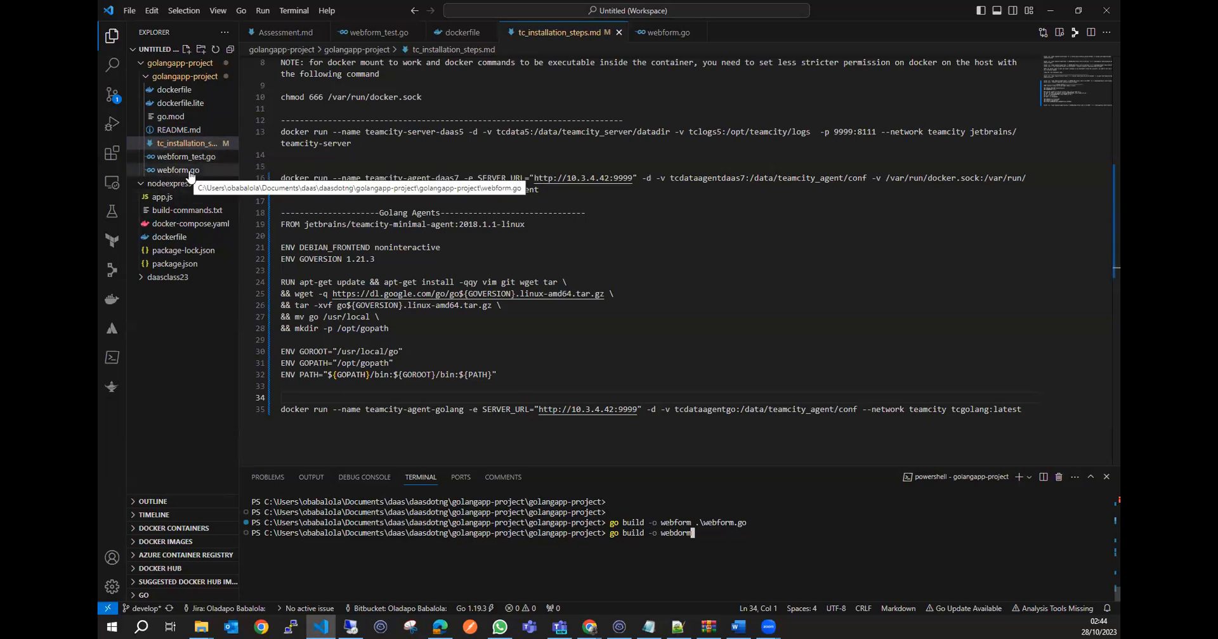
click(184, 170)
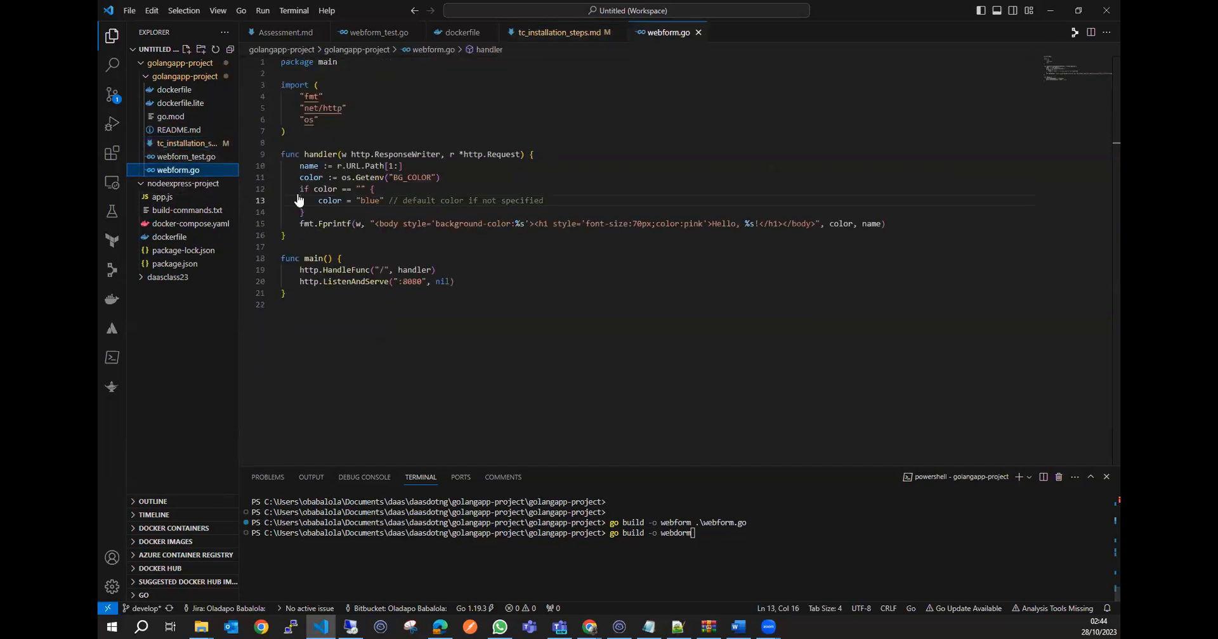
drag(307, 294, 282, 62)
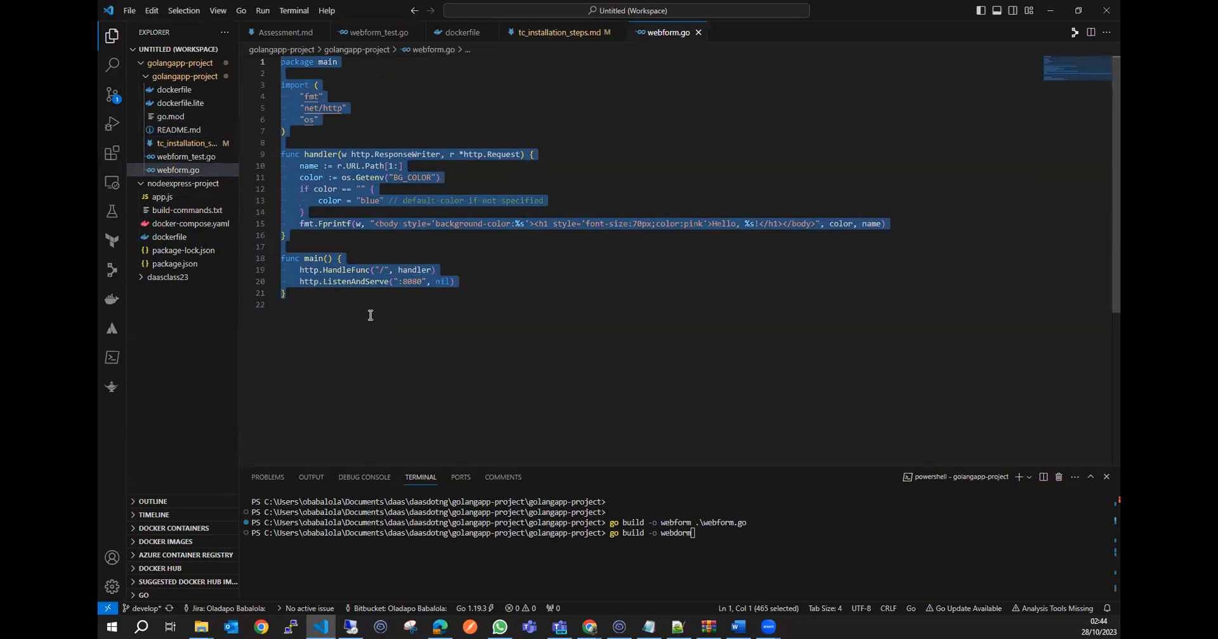
click(370, 316)
click(716, 534)
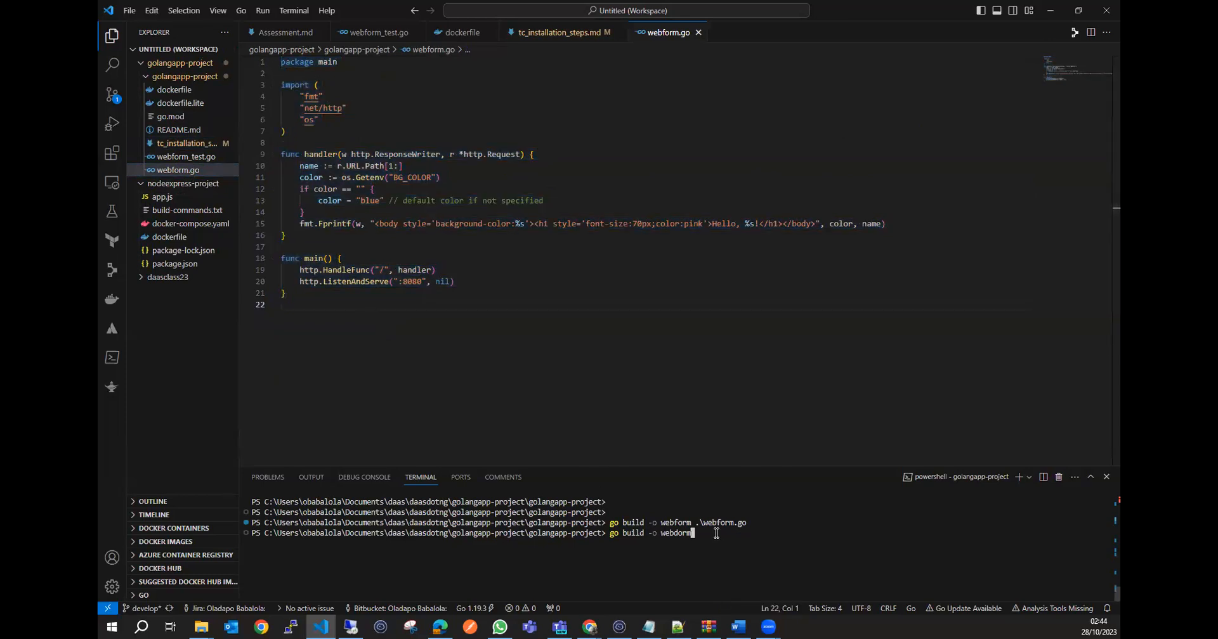
key(BackSpace)
text(form)
key(Return)
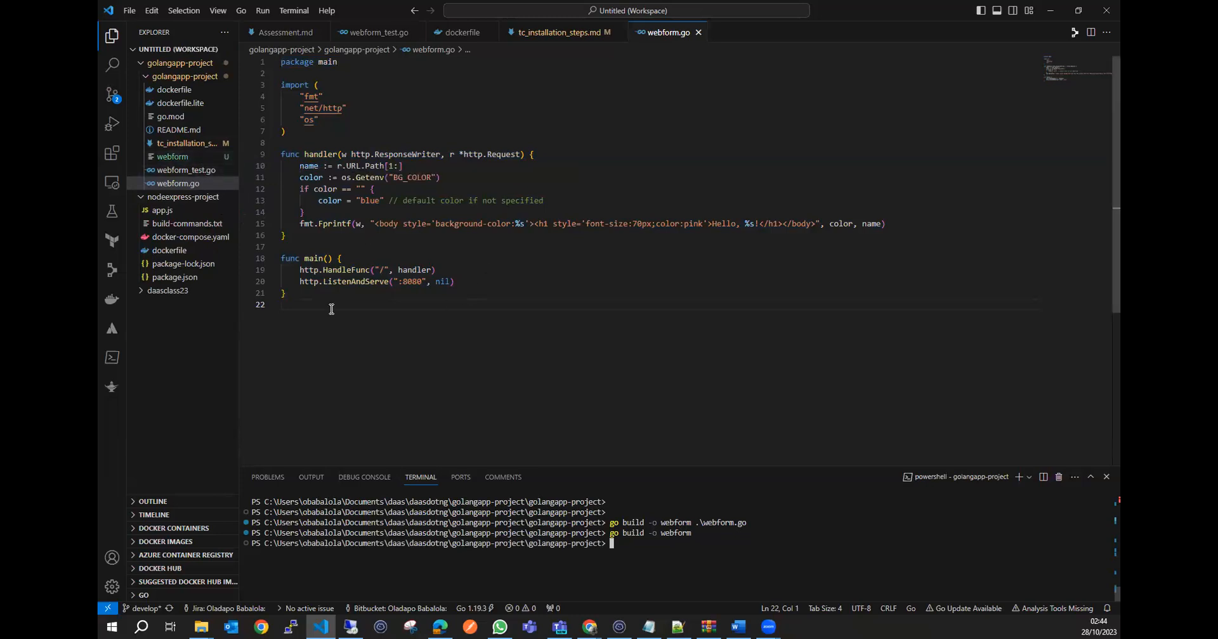
drag(306, 298, 281, 62)
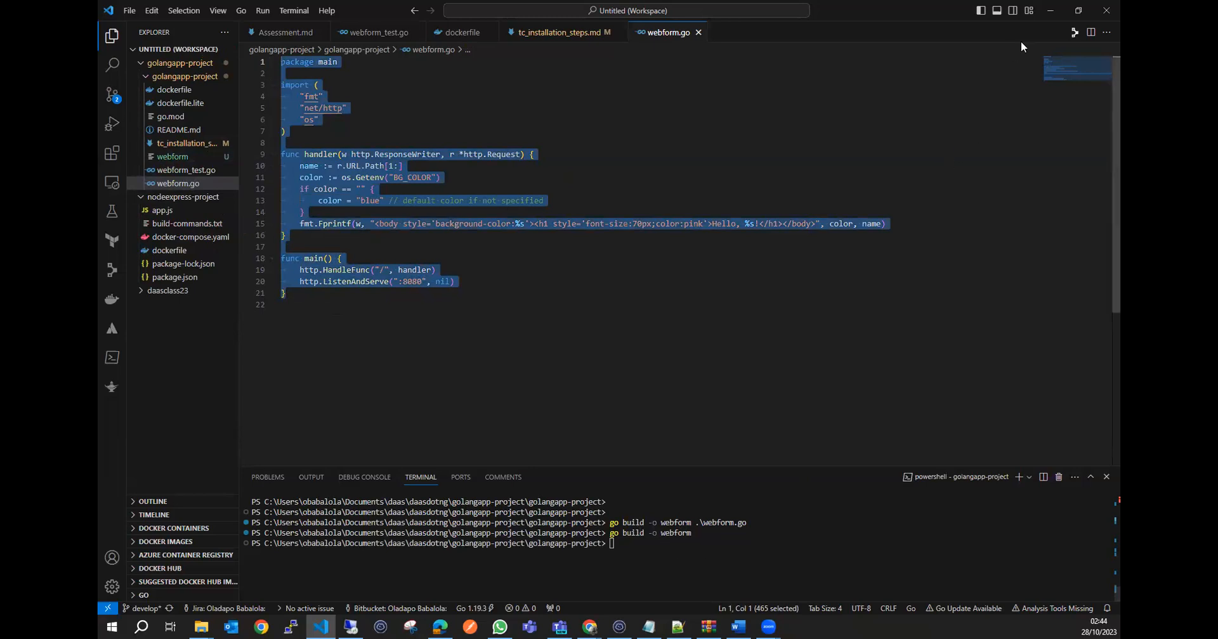
Return to TeamCity, enter go build -o webform as build-golang's custom script, and save the build step.
key(alt+Tab)
click(451, 377)
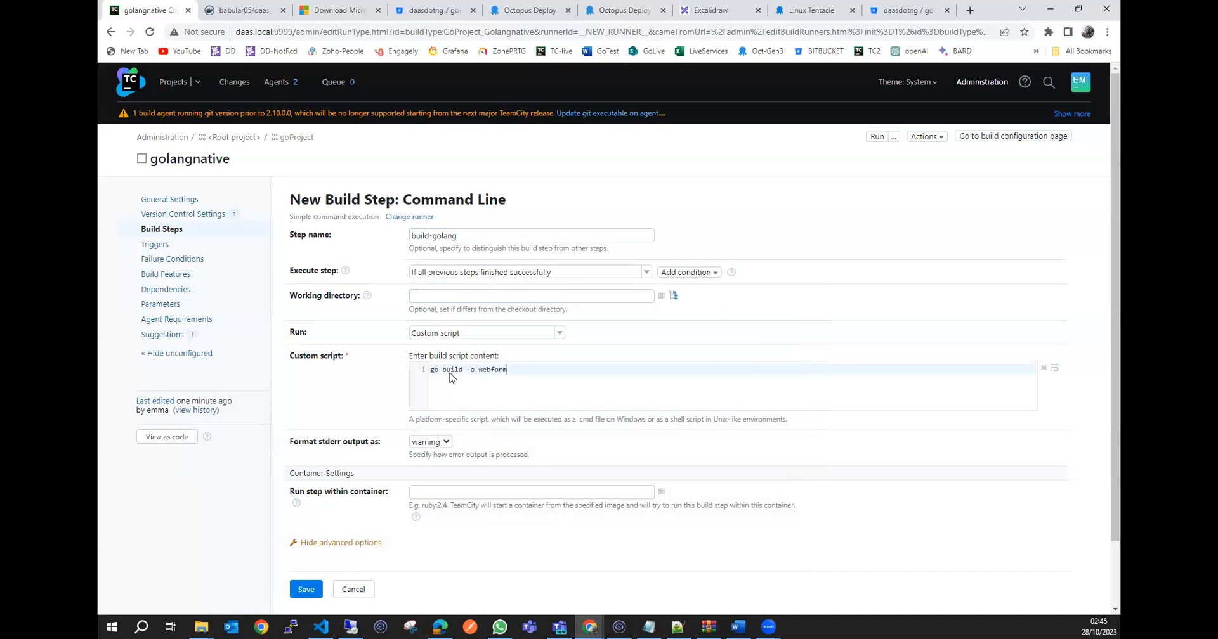
scroll(452, 376, down, 2)
click(307, 529)
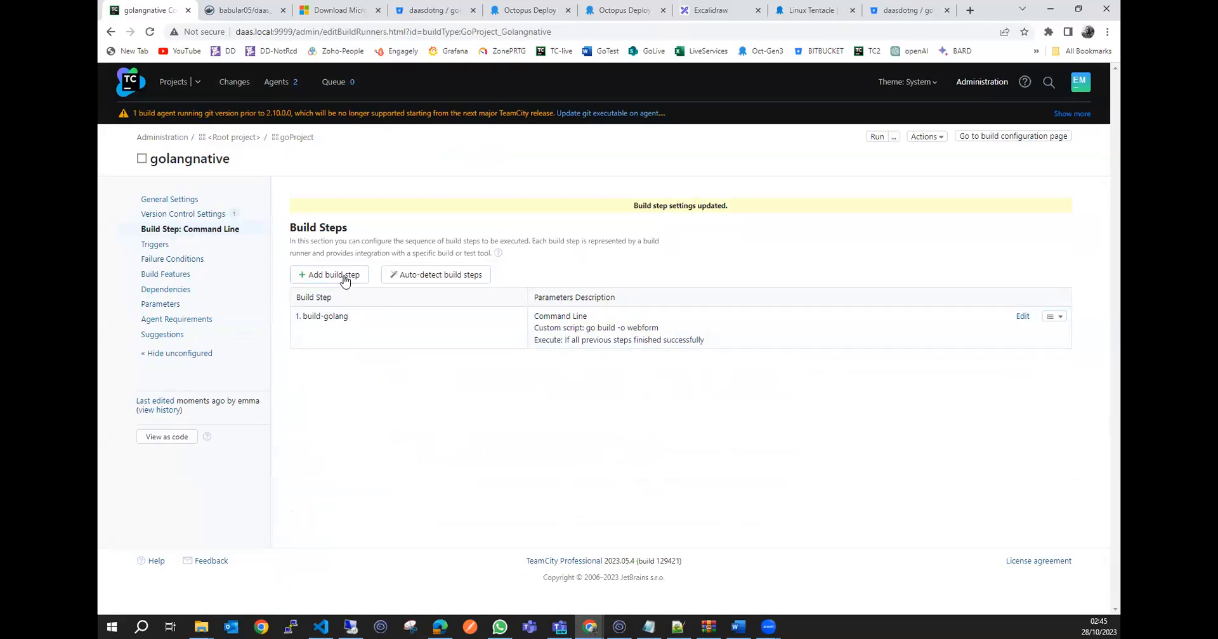
Start a second build step for golangnative with the Command Line runner.
click(344, 279)
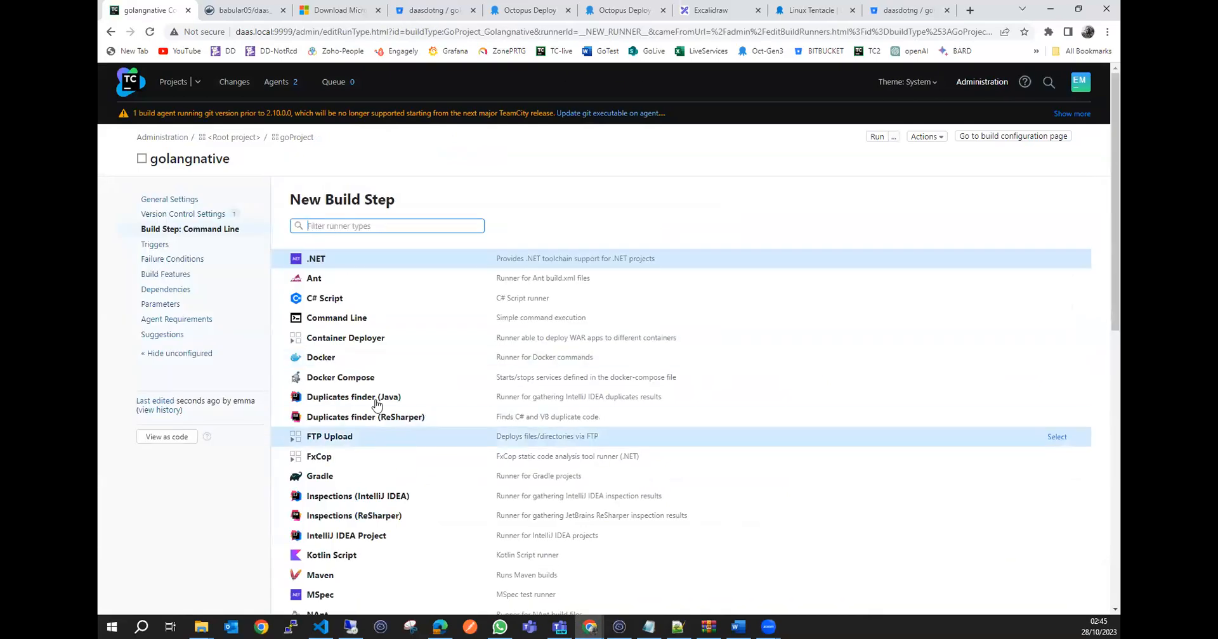
click(393, 323)
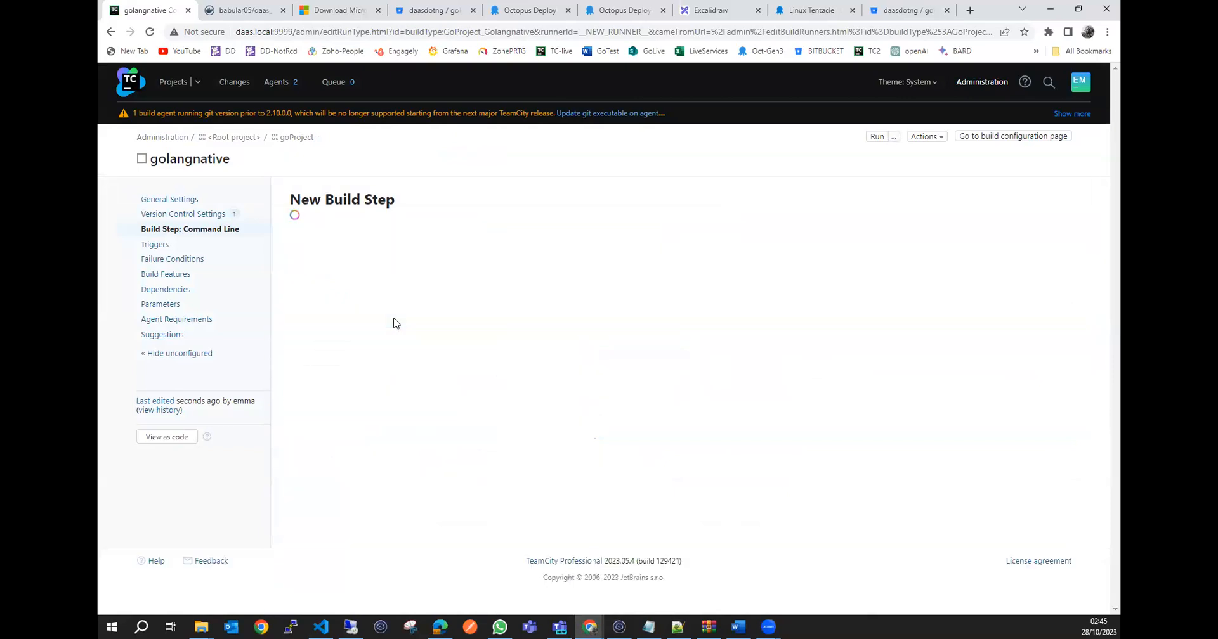
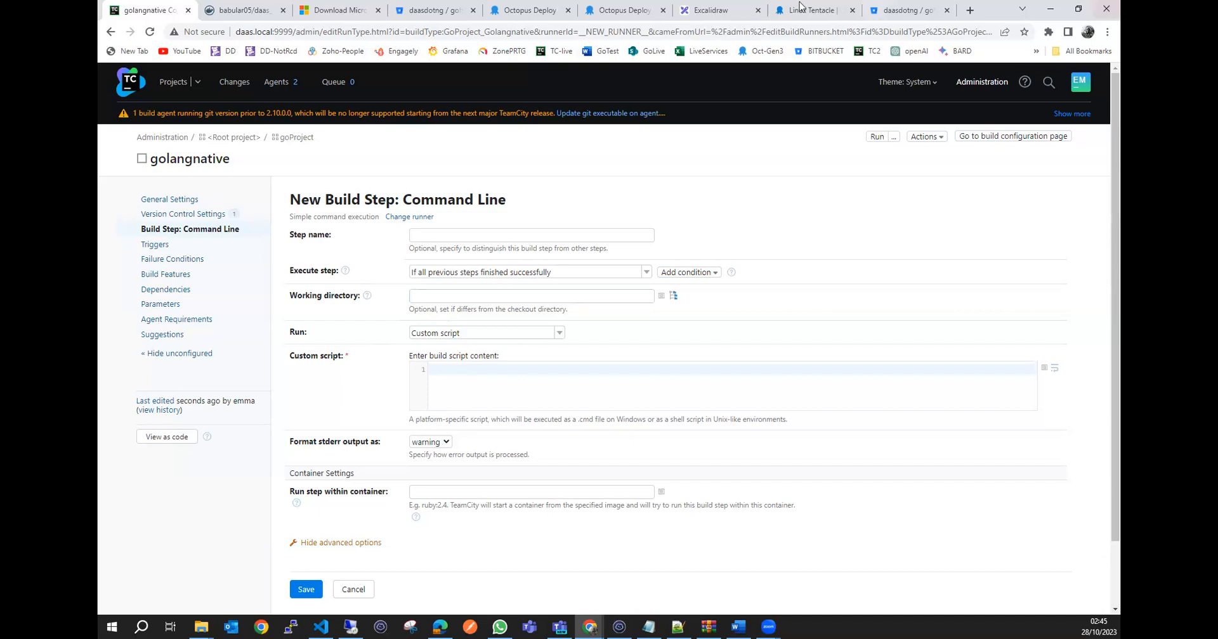
Switch to Excalidraw and sketch freehand a large box containing a small box, with an arrow leading from it to a laptop.
click(713, 11)
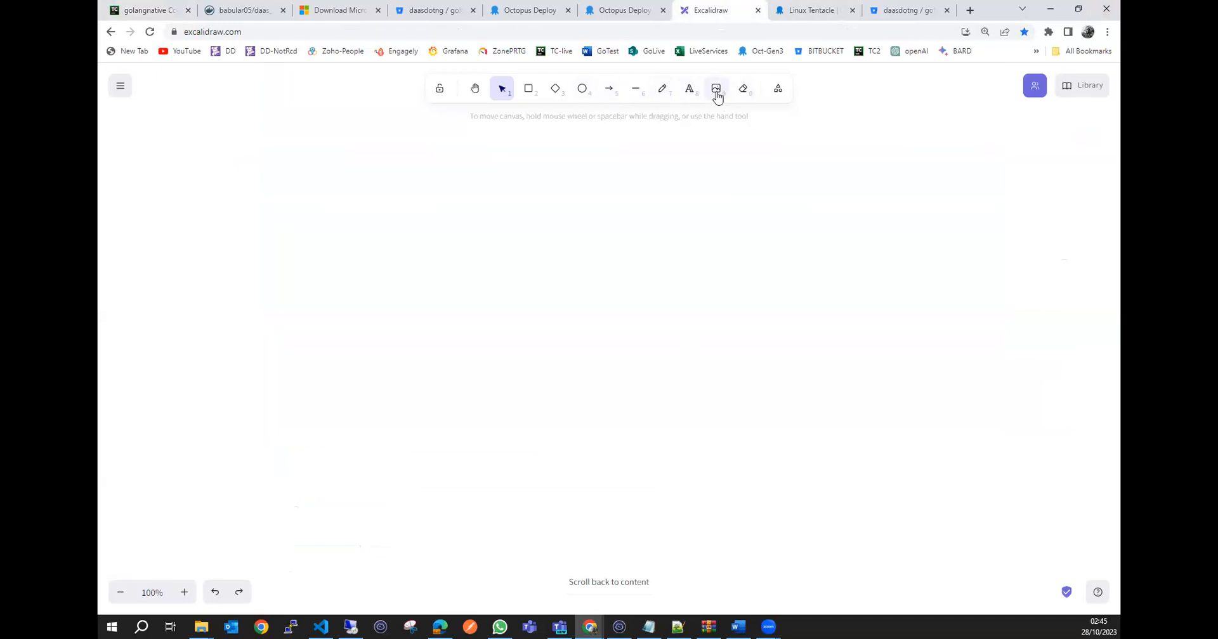
click(662, 89)
mouse_move(778, 258)
mouse_down()
mouse_move(573, 256)
mouse_move(569, 490)
mouse_move(856, 484)
mouse_move(829, 271)
mouse_move(777, 258)
mouse_up()
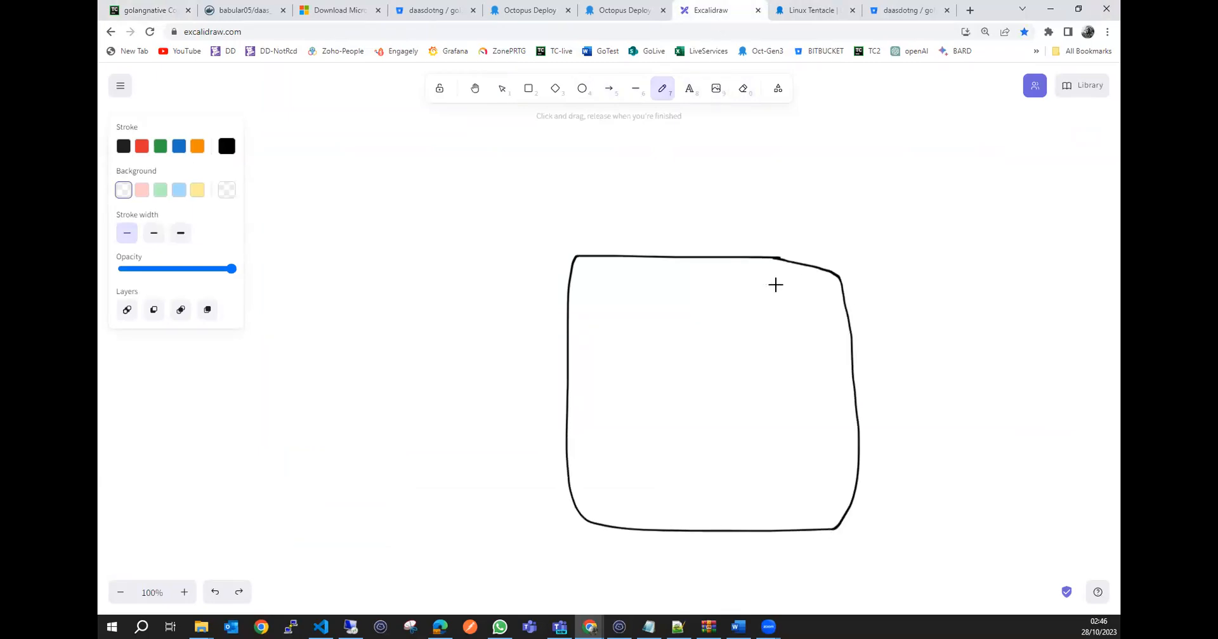
mouse_move(776, 435)
mouse_down()
mouse_move(710, 432)
mouse_move(642, 499)
mouse_move(785, 489)
mouse_move(780, 433)
mouse_up()
mouse_move(660, 472)
mouse_down()
mouse_move(463, 457)
mouse_move(440, 468)
mouse_move(471, 494)
mouse_up()
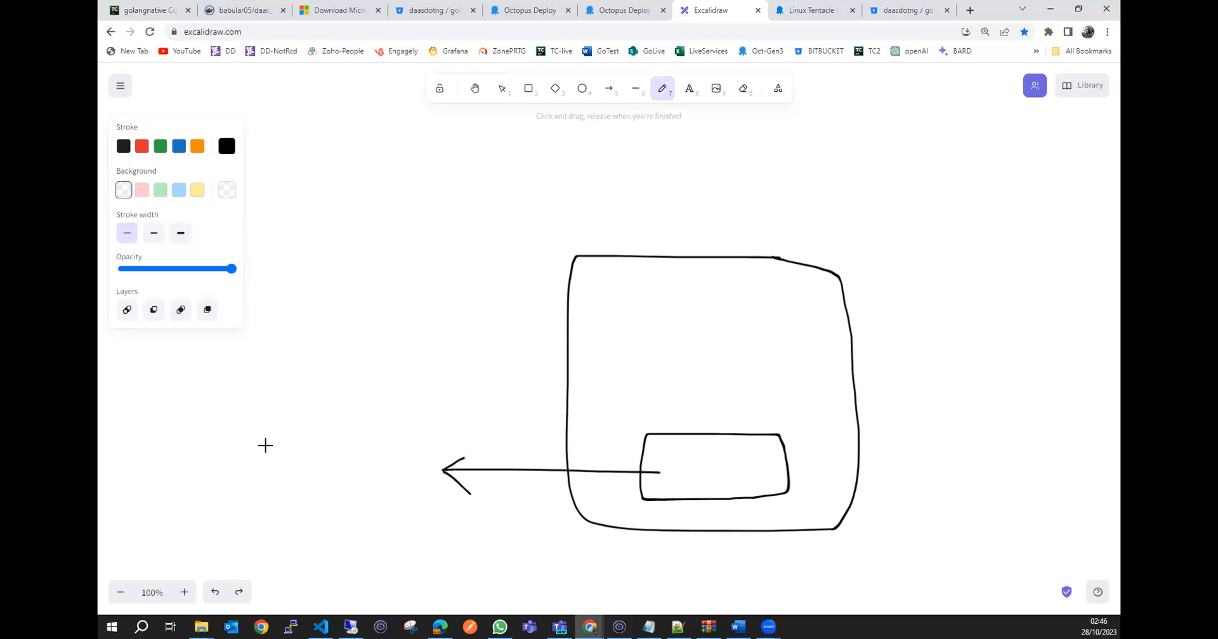
mouse_move(233, 430)
mouse_down()
mouse_move(330, 473)
mouse_move(234, 457)
mouse_move(321, 533)
mouse_up()
mouse_move(332, 476)
mouse_down()
mouse_move(341, 529)
mouse_move(322, 536)
mouse_up()
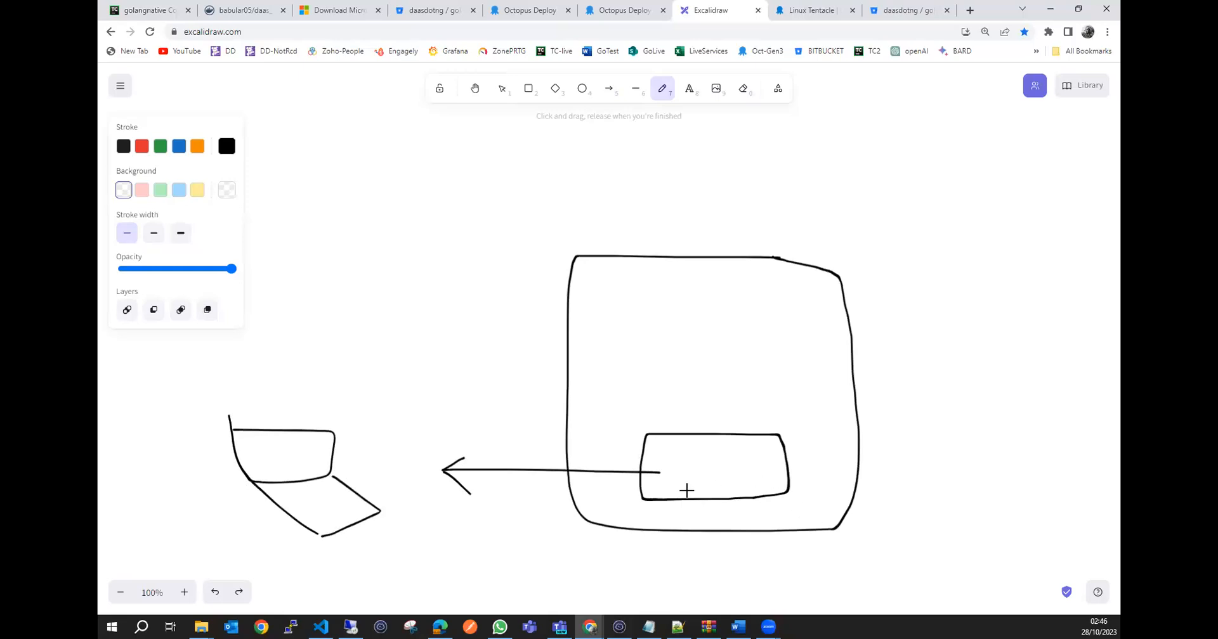
Draw an outer frame around the large box and stack two more small boxes above the existing small one.
click(660, 474)
mouse_move(843, 248)
mouse_down()
mouse_move(590, 245)
mouse_move(531, 471)
mouse_up()
mouse_move(535, 511)
mouse_down()
mouse_move(712, 551)
mouse_move(881, 391)
mouse_move(875, 256)
mouse_move(851, 245)
mouse_up()
mouse_move(644, 381)
mouse_down()
mouse_move(642, 415)
mouse_move(771, 419)
mouse_move(766, 382)
mouse_move(644, 378)
mouse_up()
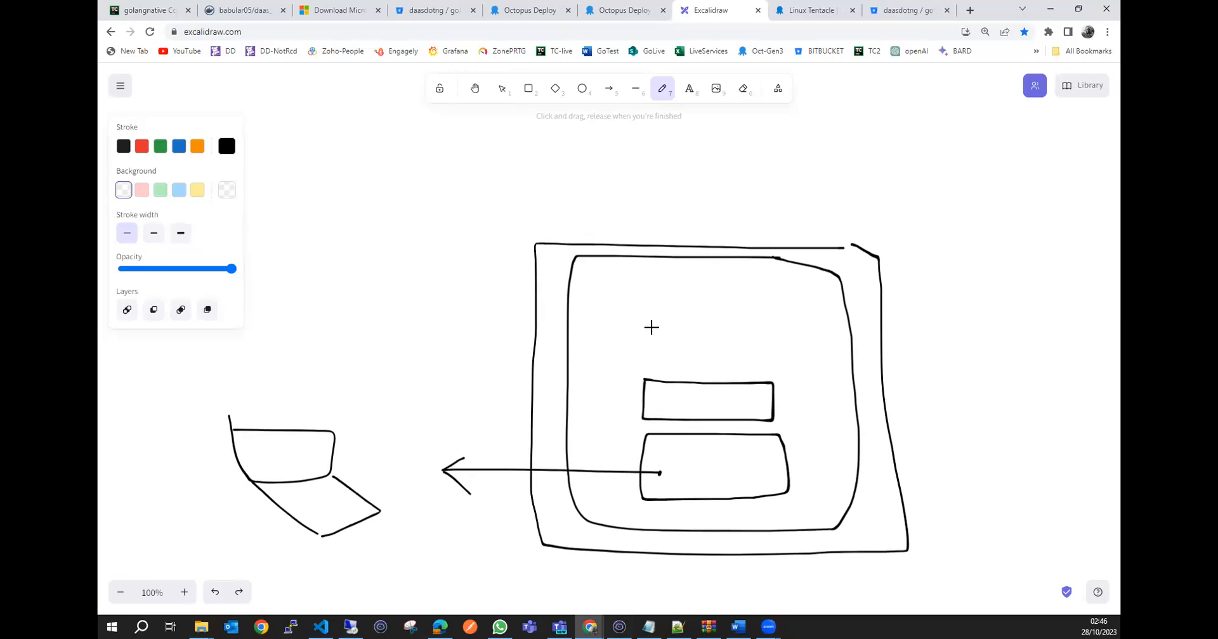
mouse_move(651, 327)
mouse_down()
mouse_move(647, 369)
mouse_move(764, 366)
mouse_move(770, 333)
mouse_move(649, 329)
mouse_up()
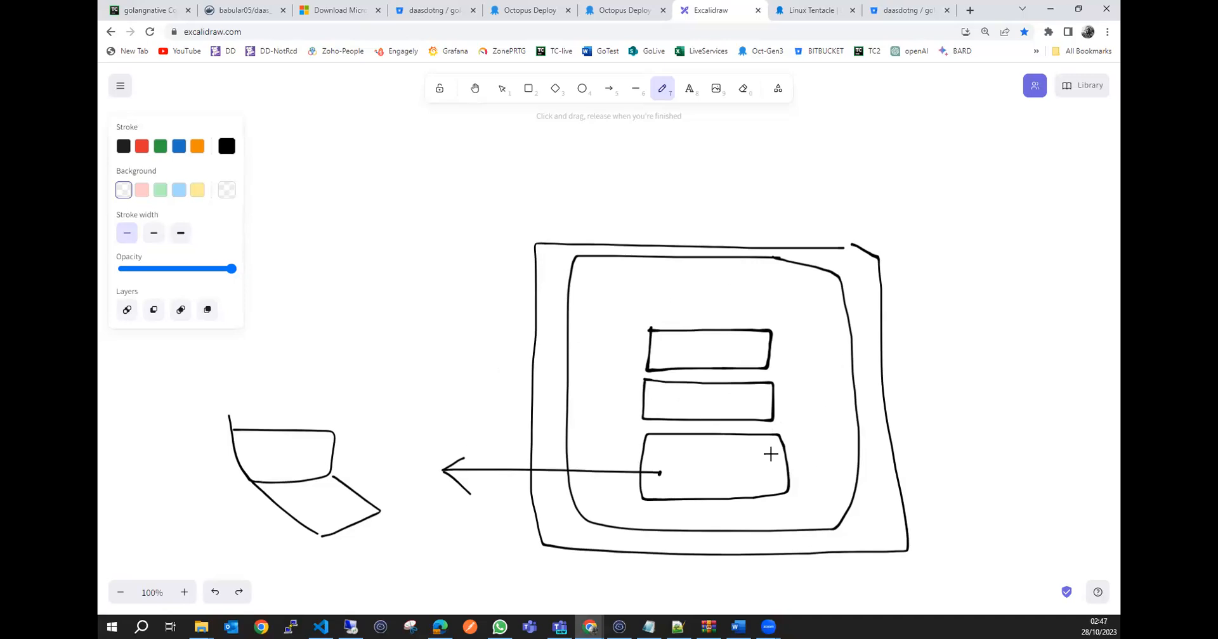
Write V1.2.5 in the middle small box and draw a tall box to the right of the outer frame.
mouse_move(666, 397)
mouse_down()
mouse_move(675, 414)
mouse_move(682, 397)
mouse_move(693, 413)
mouse_move(749, 406)
mouse_move(736, 419)
mouse_up()
click(700, 409)
click(727, 409)
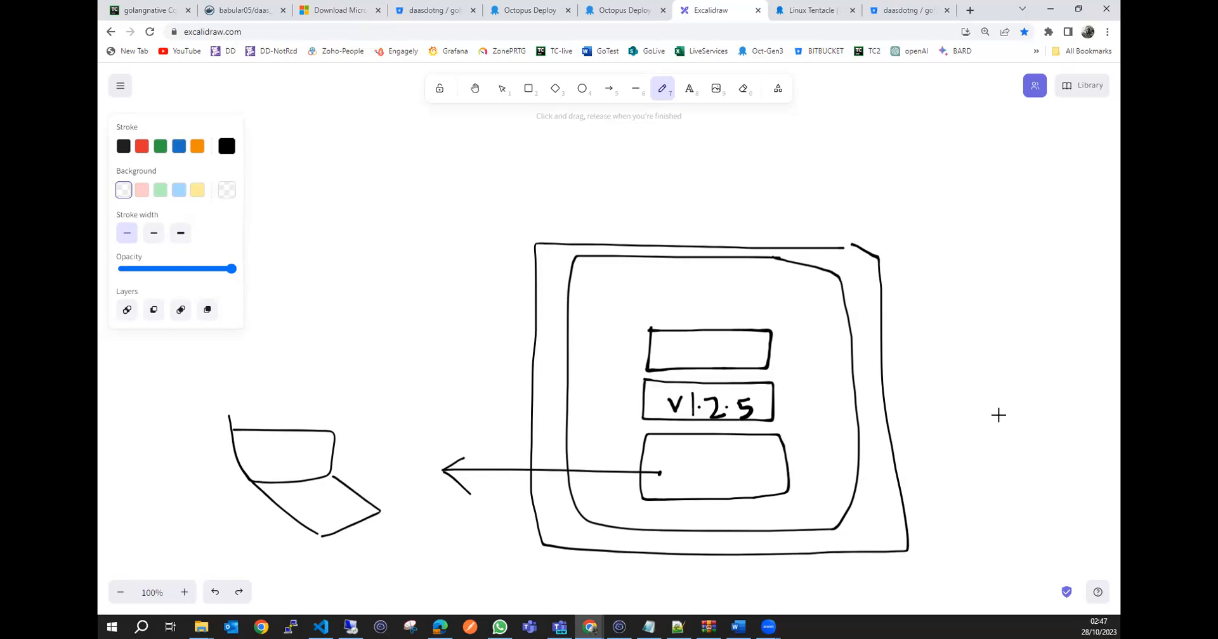
mouse_move(1091, 241)
mouse_down()
mouse_move(938, 232)
mouse_move(946, 484)
mouse_move(1076, 490)
mouse_move(1099, 394)
mouse_move(1096, 241)
mouse_up()
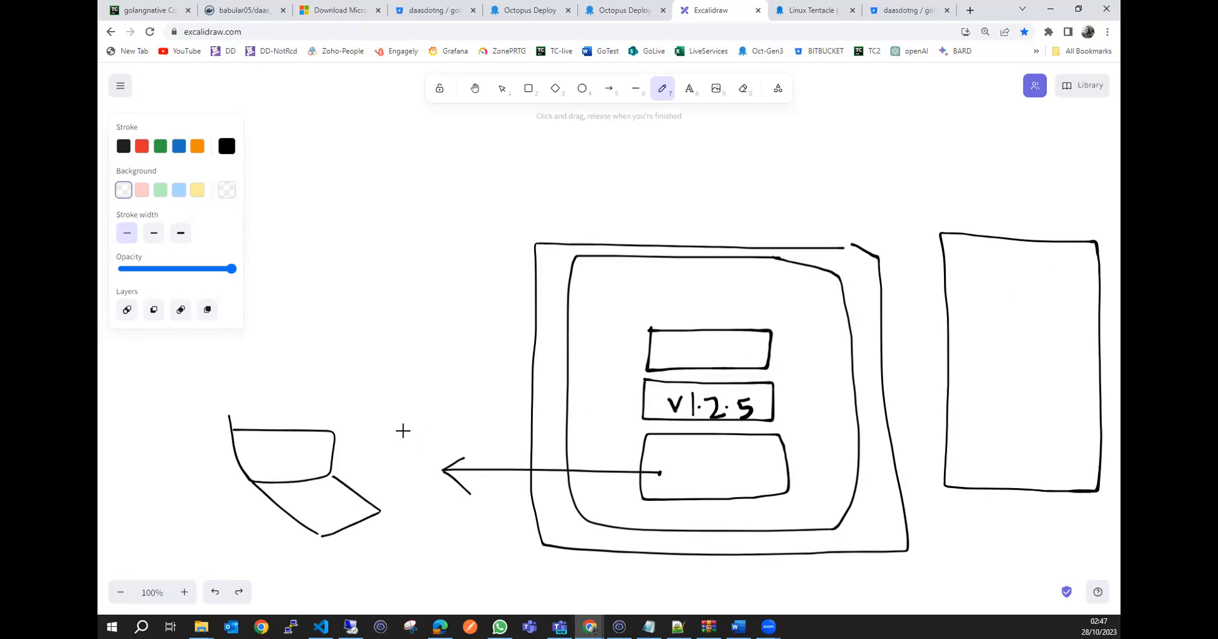
Write Prod above the laptop, and put V1.2.5 with three check marks below it in the tall box.
mouse_move(309, 419)
mouse_down()
mouse_move(307, 380)
mouse_move(306, 394)
mouse_move(336, 388)
mouse_move(366, 408)
mouse_up()
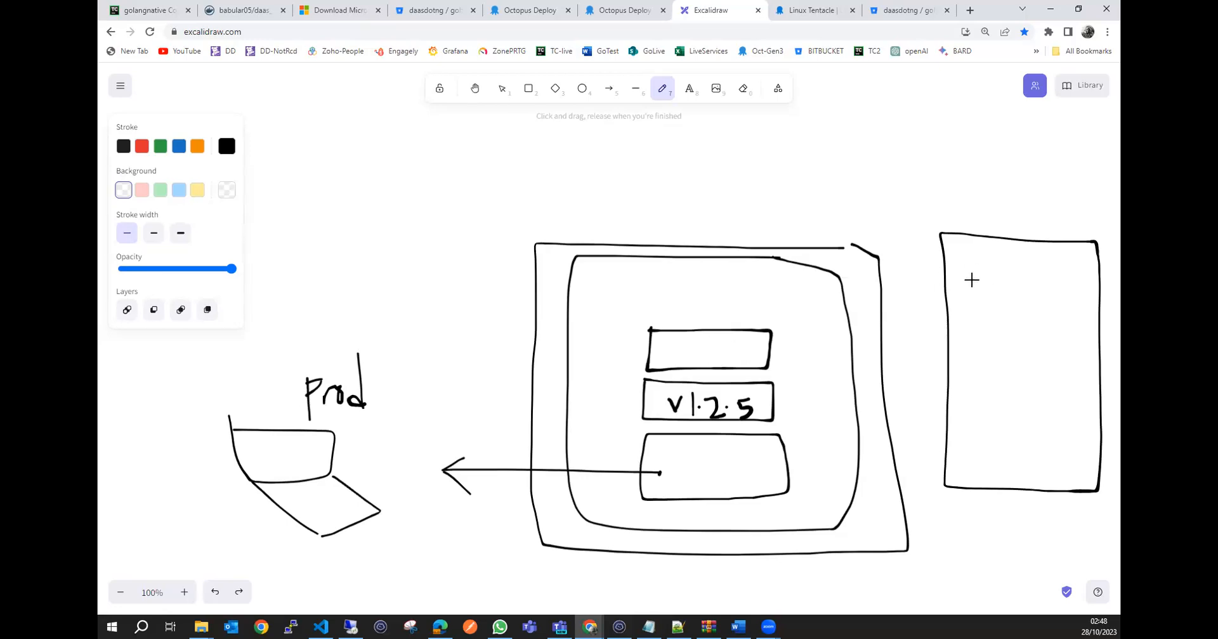
mouse_move(975, 272)
mouse_down()
mouse_move(982, 292)
mouse_move(990, 269)
mouse_move(1000, 287)
mouse_move(1044, 290)
mouse_move(1070, 274)
mouse_move(1066, 285)
mouse_up()
click(1007, 280)
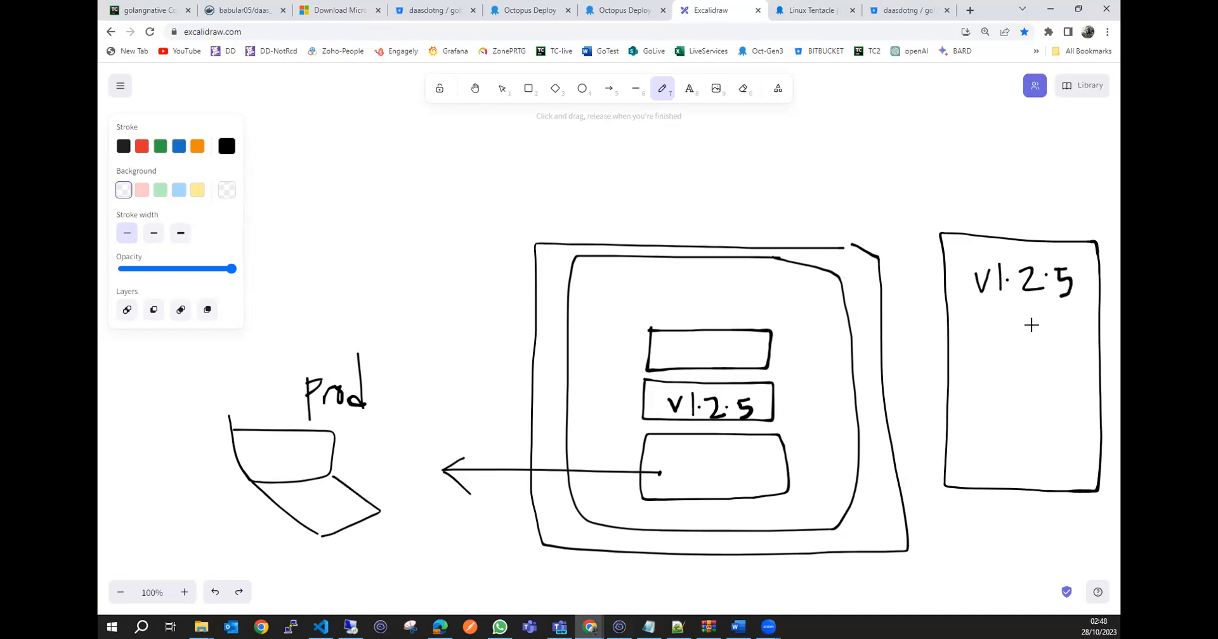
mouse_move(1000, 336)
mouse_down()
mouse_move(1008, 350)
mouse_move(1030, 335)
mouse_up()
mouse_move(1005, 380)
mouse_down()
mouse_move(1008, 394)
mouse_move(1040, 376)
mouse_up()
mouse_move(999, 421)
mouse_down()
mouse_move(1007, 441)
mouse_move(1031, 416)
mouse_up()
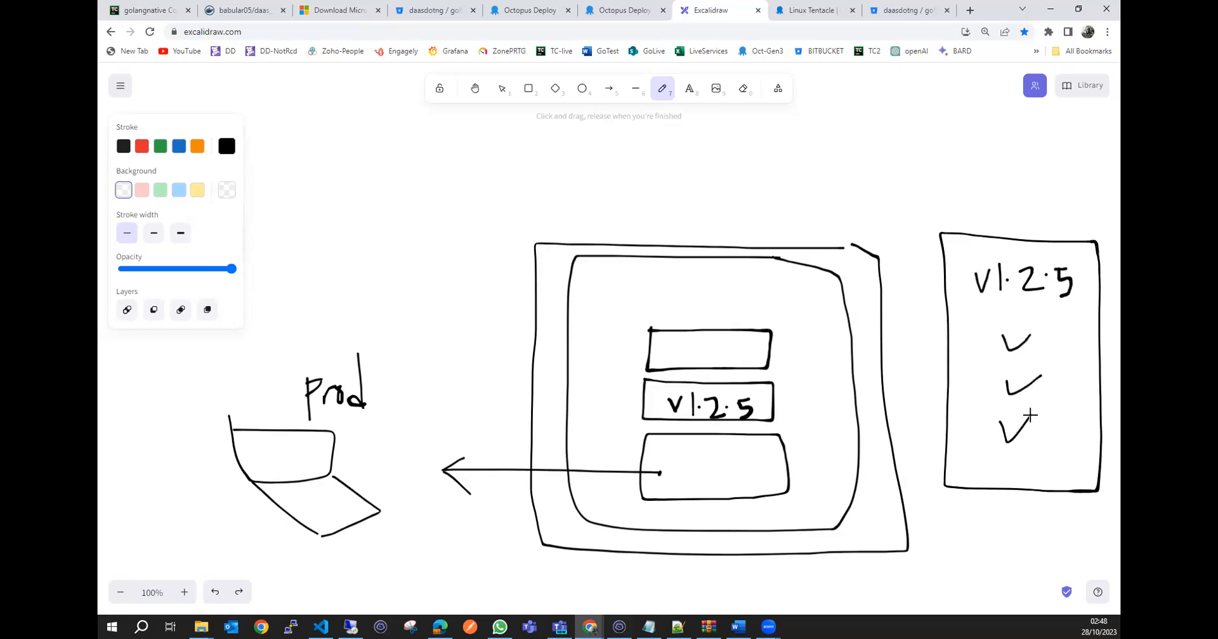
Draw an arrow from the tall box to four circled check marks, and a curved arrow from the circle to Prod.
mouse_move(999, 244)
mouse_down()
mouse_move(968, 181)
mouse_move(940, 171)
mouse_move(954, 167)
mouse_up()
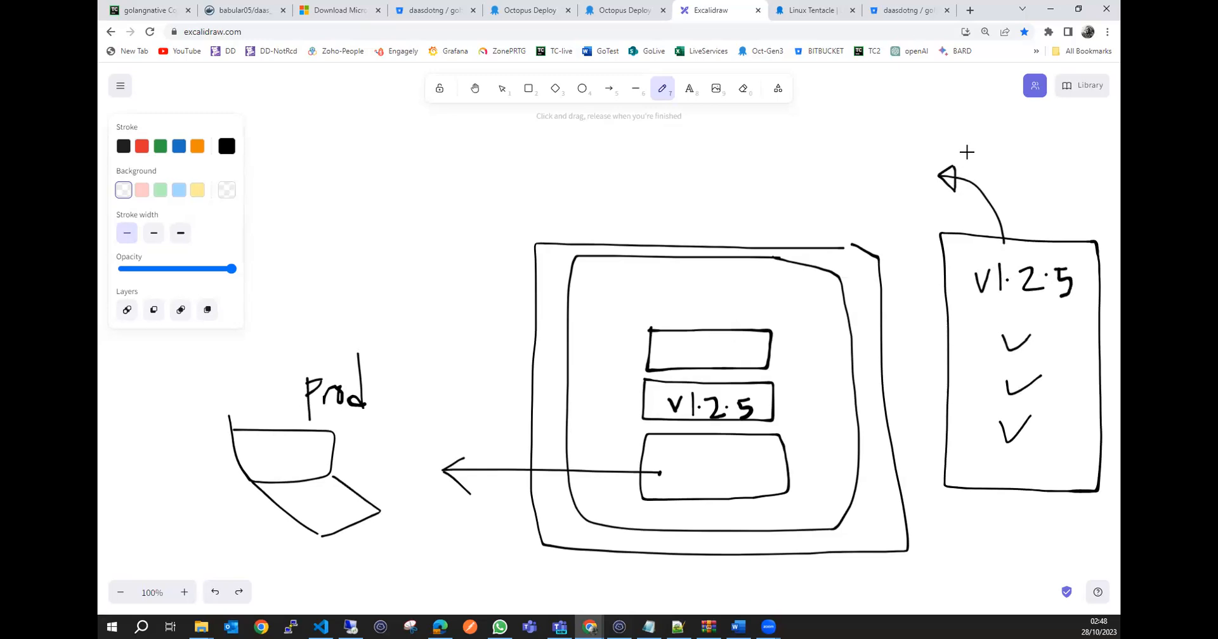
mouse_move(971, 145)
mouse_down()
mouse_move(995, 130)
mouse_move(969, 136)
mouse_move(982, 114)
mouse_move(959, 94)
mouse_move(933, 110)
mouse_move(945, 91)
mouse_up()
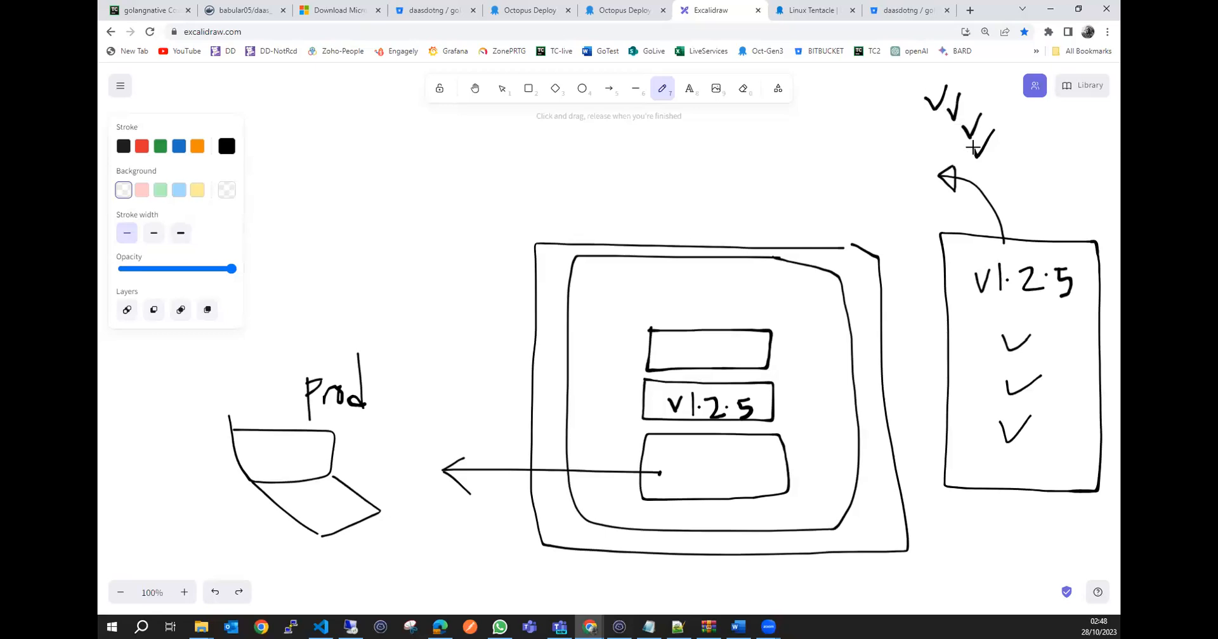
mouse_move(975, 168)
mouse_down()
mouse_move(995, 142)
mouse_move(978, 78)
mouse_move(913, 88)
mouse_move(962, 168)
mouse_up()
click(918, 139)
mouse_move(876, 132)
mouse_down()
mouse_move(637, 141)
mouse_move(305, 294)
mouse_move(307, 319)
mouse_move(322, 315)
mouse_move(305, 295)
mouse_up()
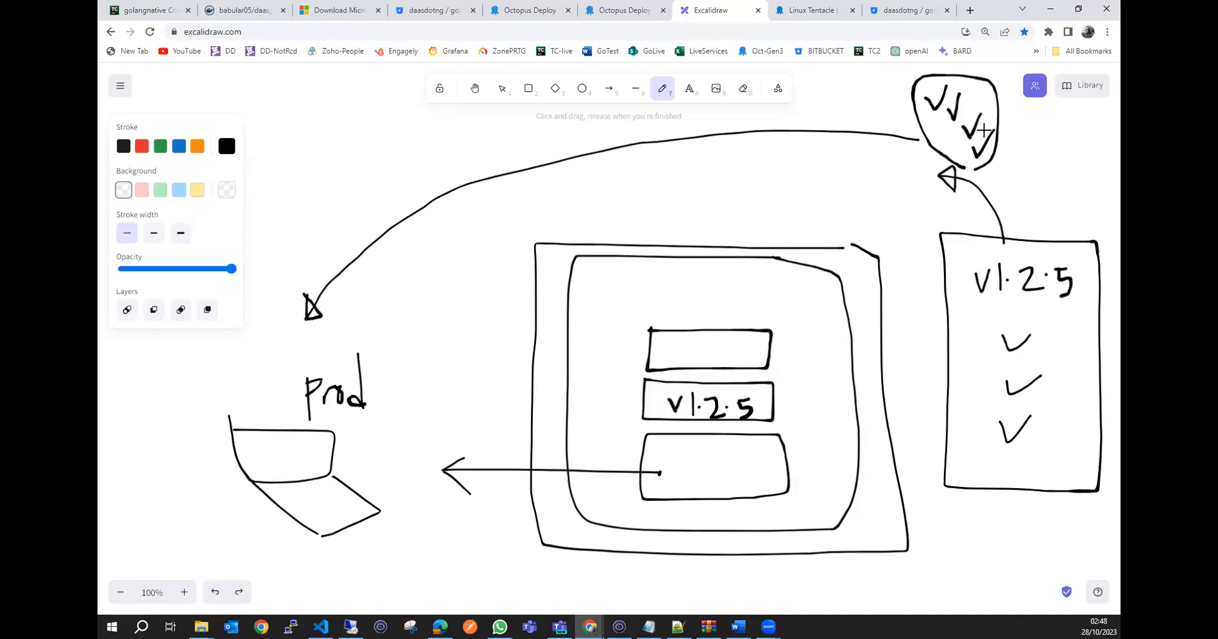
Link the small box to the underlined tall-box version with a crossed-out arrow, and extend the labels to V1.2.52 and V1.2.57.
drag(979, 304, 1071, 301)
mouse_move(763, 403)
mouse_down()
mouse_move(856, 366)
mouse_move(967, 291)
mouse_move(951, 292)
mouse_move(963, 292)
mouse_move(962, 312)
mouse_move(945, 287)
mouse_move(933, 315)
mouse_up()
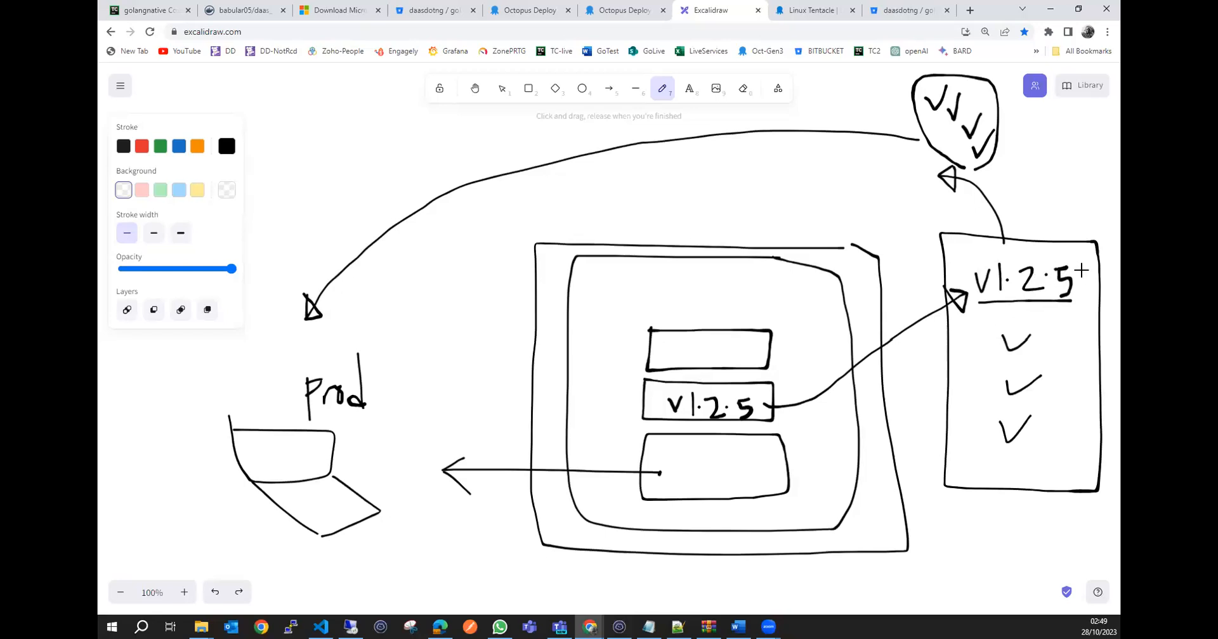
mouse_move(1072, 268)
mouse_down()
mouse_move(1091, 267)
mouse_move(1078, 293)
mouse_up()
mouse_move(753, 396)
mouse_down()
mouse_move(767, 394)
mouse_move(765, 412)
mouse_up()
mouse_move(904, 317)
mouse_down()
mouse_move(893, 356)
mouse_move(919, 355)
mouse_up()
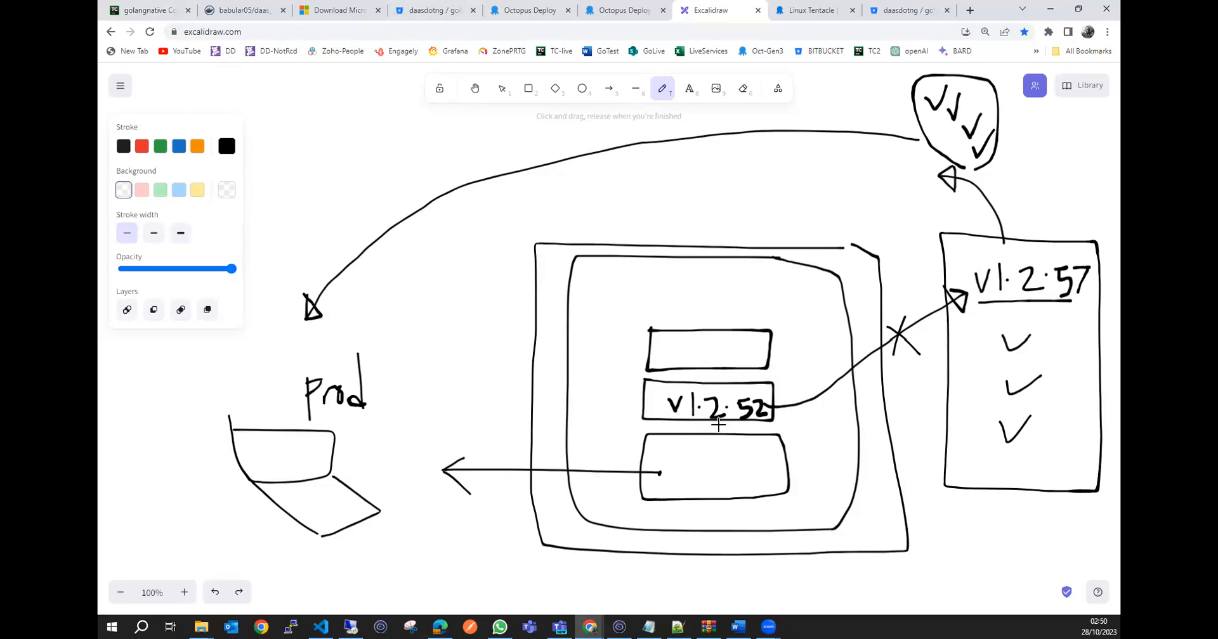
Return to the TeamCity build step and enter mkdir build_dir as the first line of the custom script.
click(133, 10)
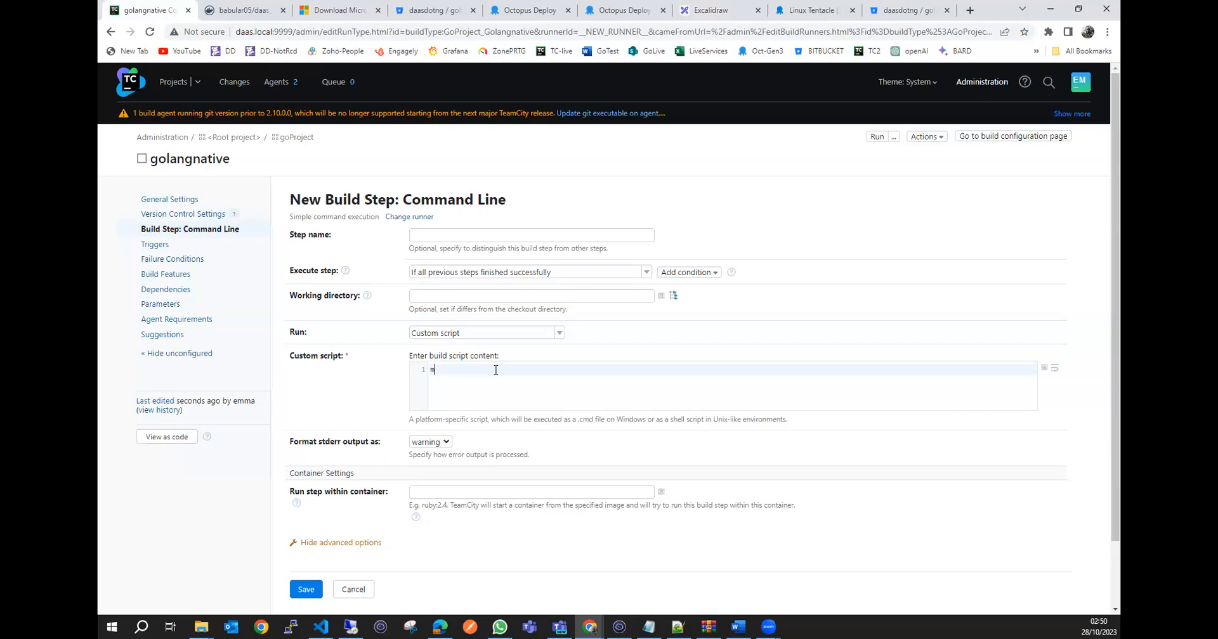
text(ir build_dir)
key(Return)
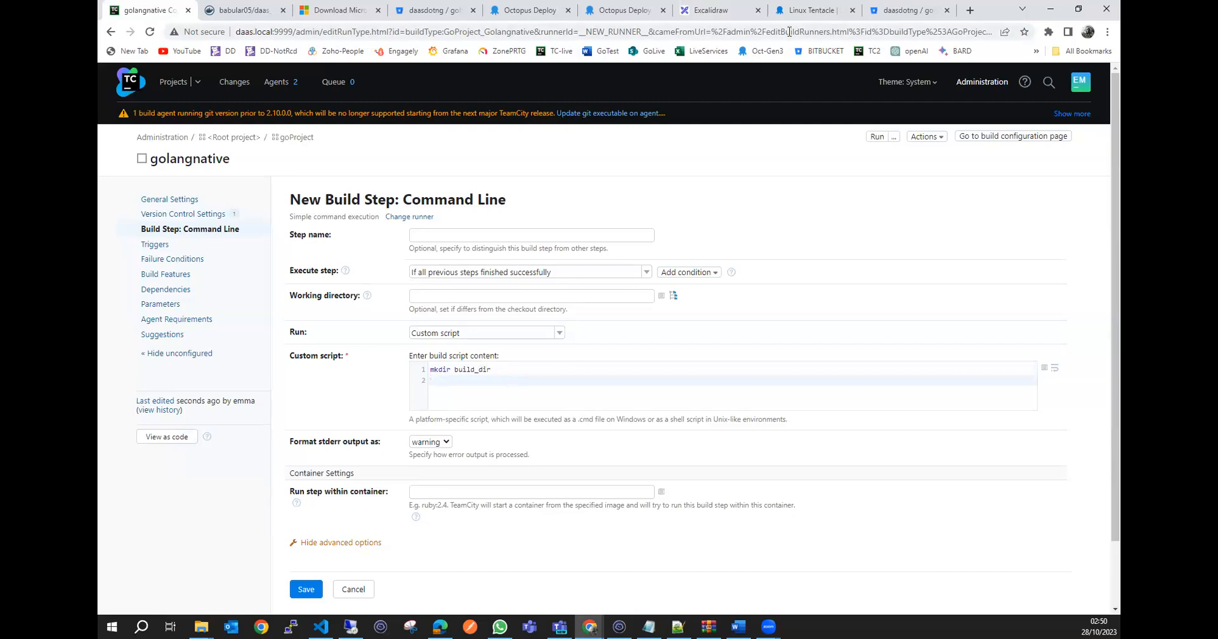
Revisit the Excalidraw diagram and the Docker Hub image tags, ending back at the TeamCity build step.
click(713, 10)
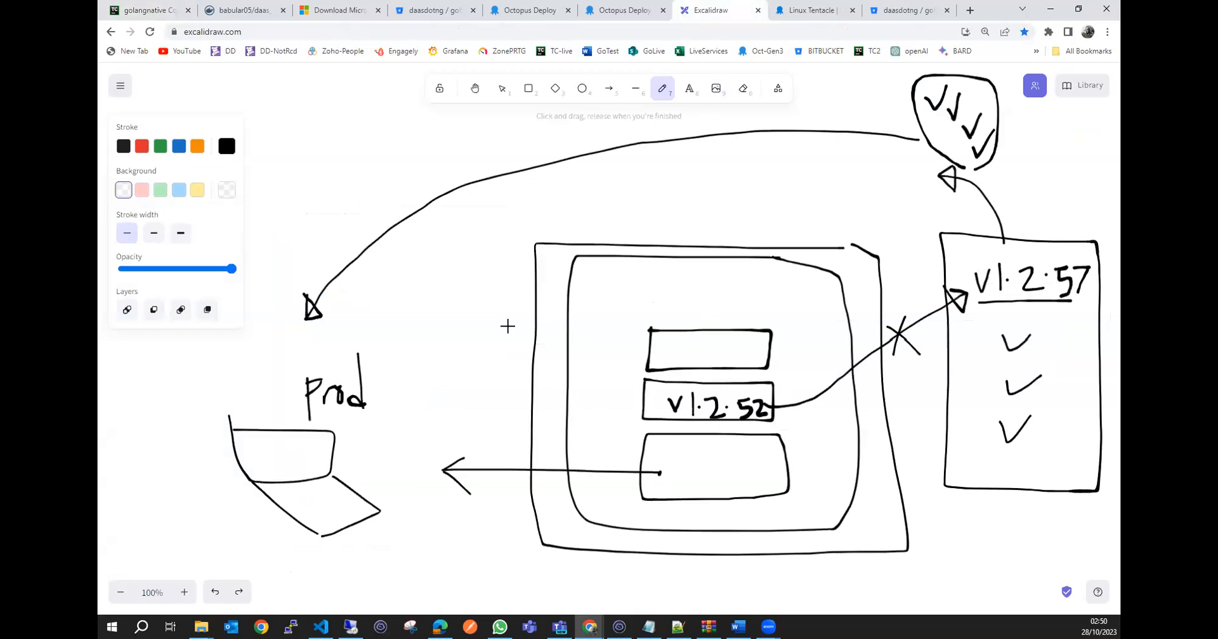
click(158, 11)
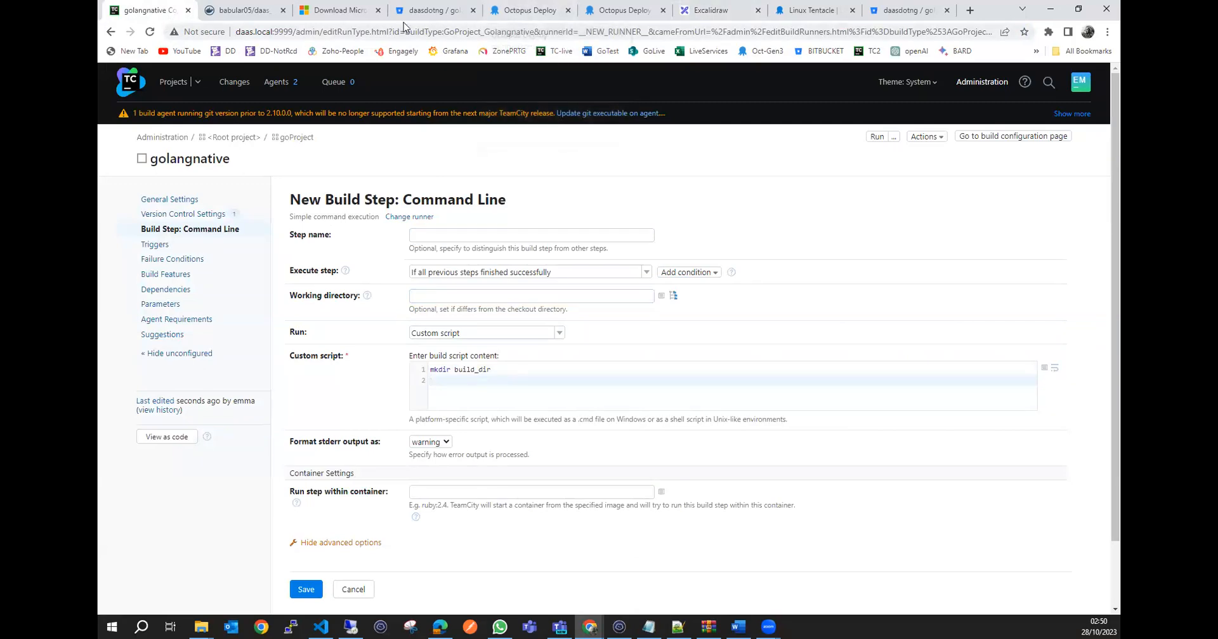
click(252, 10)
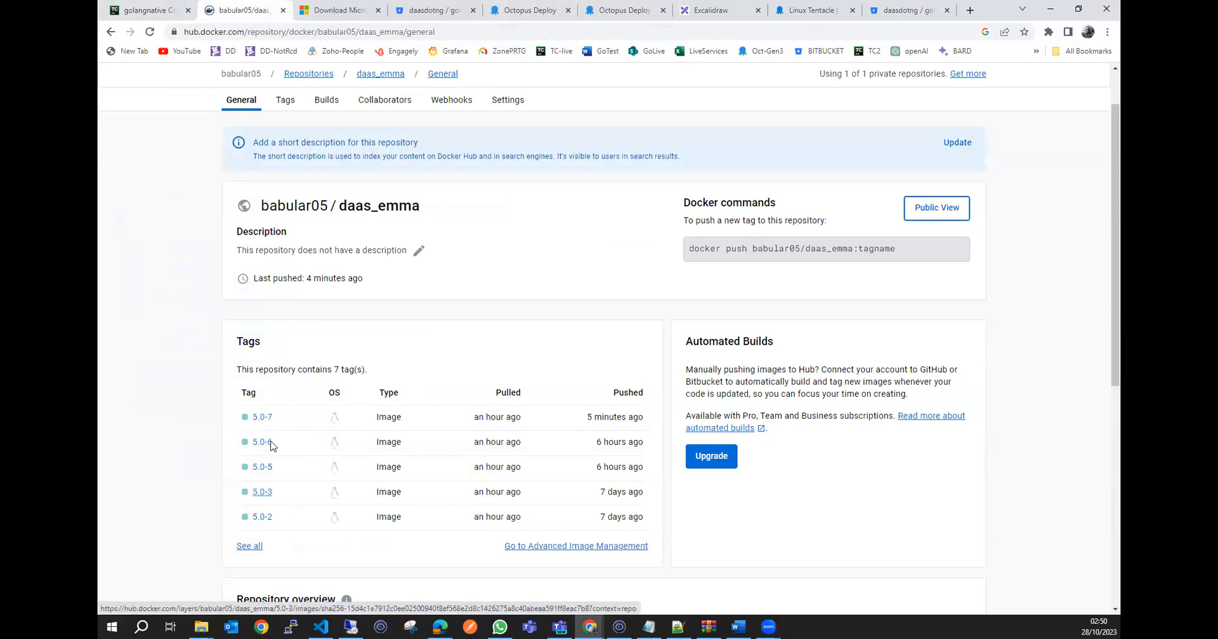
click(152, 11)
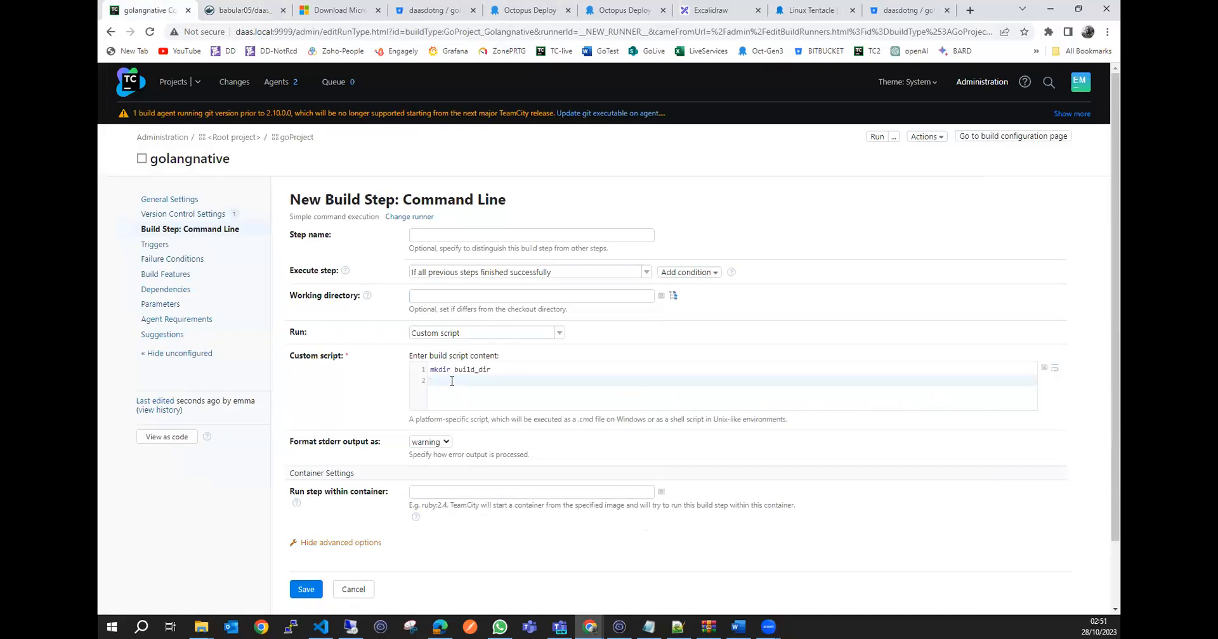
Begin the second line of the custom script with echo version.
text(echo version)
double_click(468, 381)
click(451, 382)
text($app)
key(BackSpace)
key(BackSpace)
key(BackSpace)
text(emma)
key(BackSpace)
key(BackSpace)
key(BackSpace)
key(BackSpace)
Check the Docker Hub image tags, and complete the script's second line as echo version=%build.number% using the predefined parameter.
double_click(467, 381)
click(498, 383)
click(243, 9)
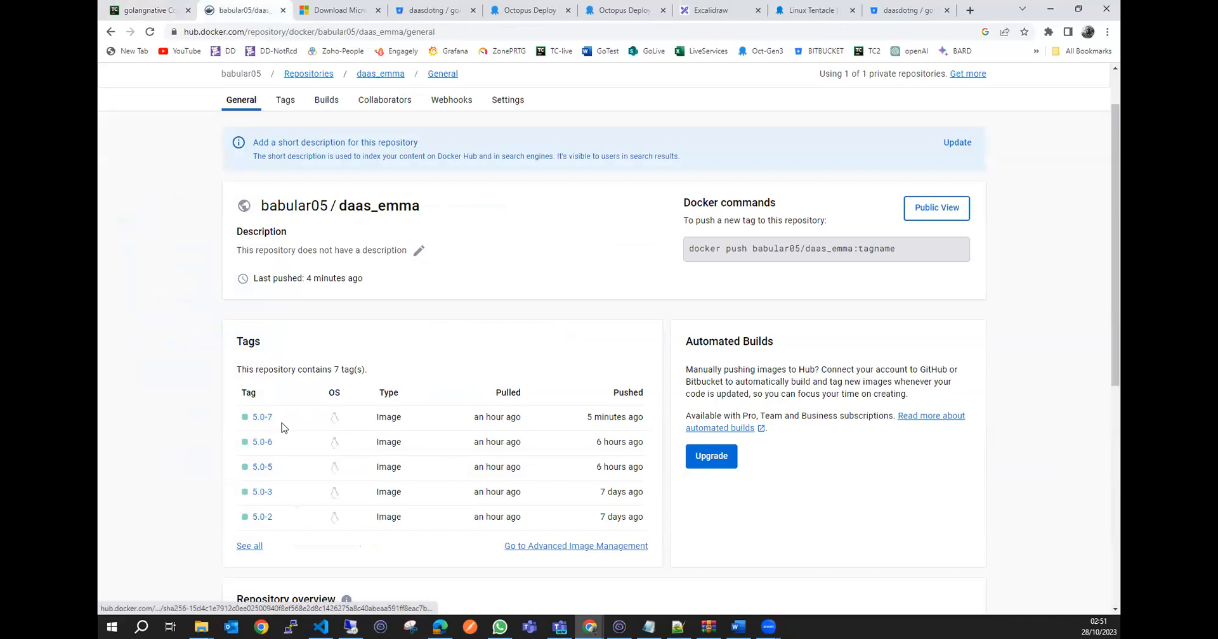
click(144, 10)
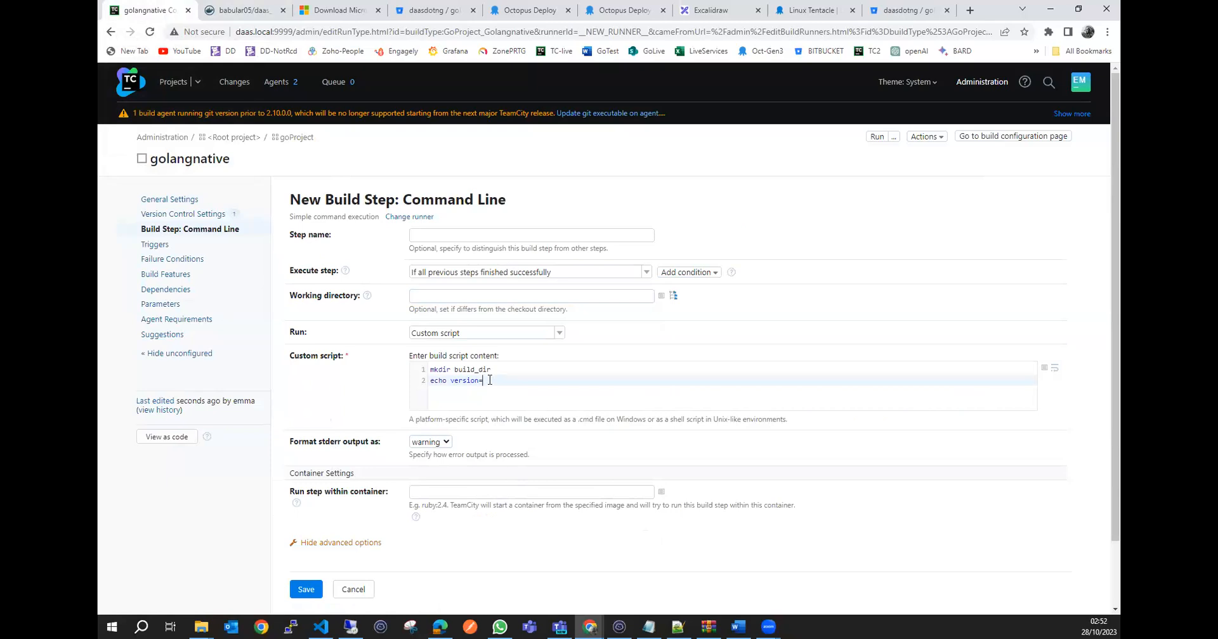
text(%)
key(BackSpace)
text(%)
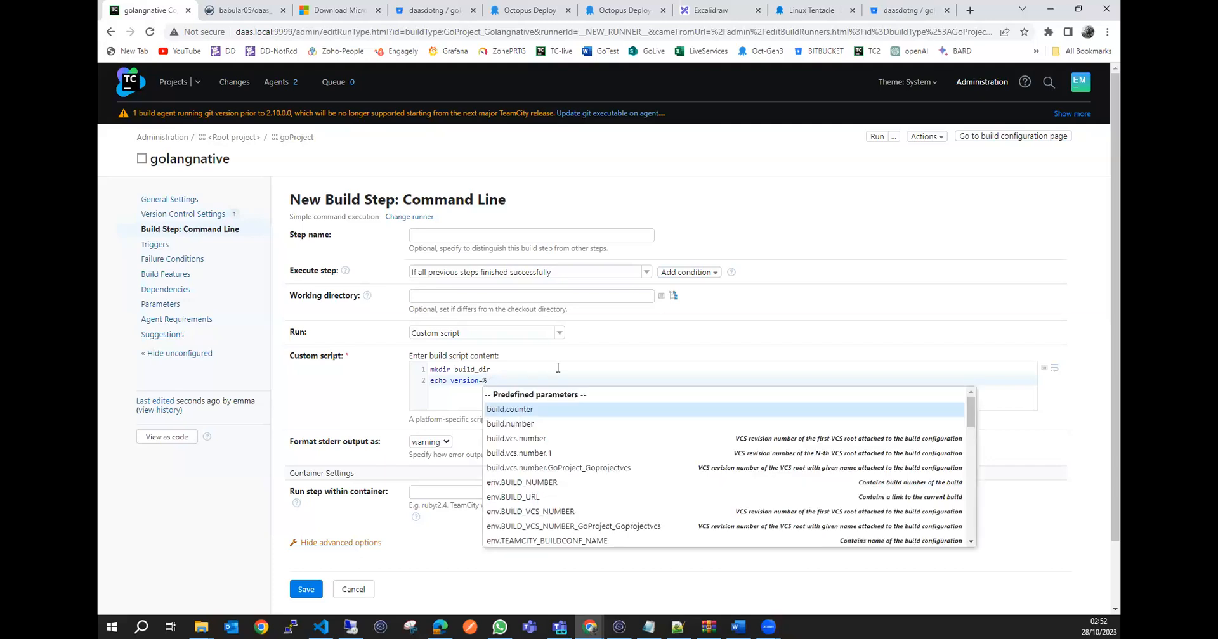
scroll(731, 462, down, 5)
scroll(730, 462, down, 5)
scroll(731, 461, up, 15)
click(515, 424)
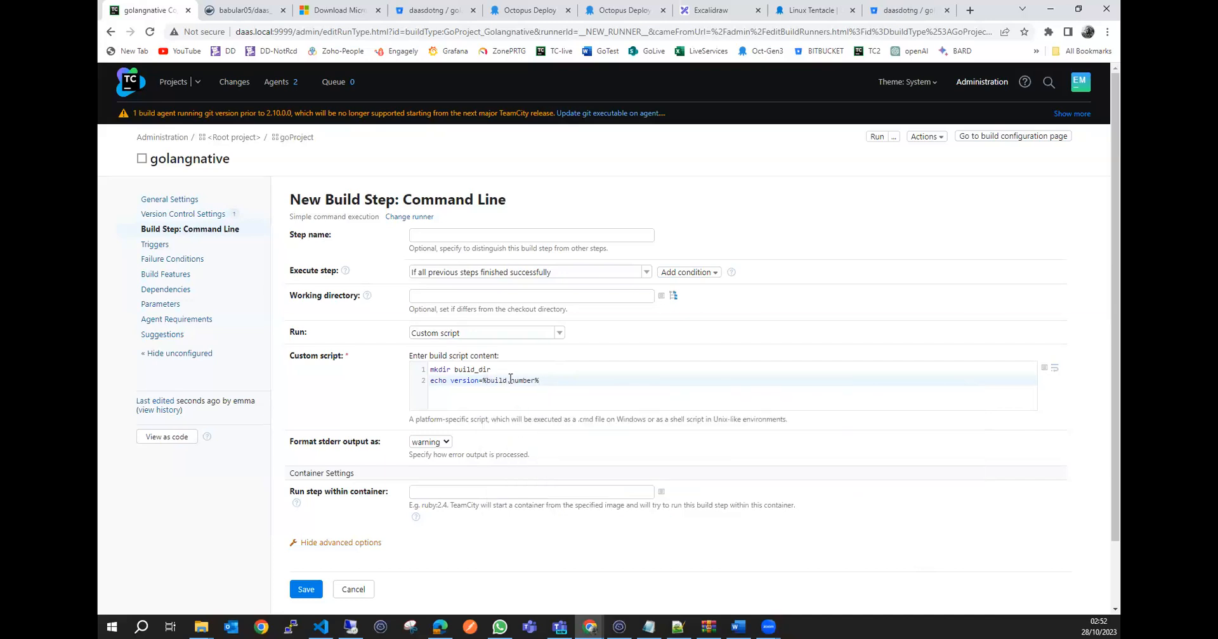
Glance at the Docker Hub tags again, and redirect the echo output to ./build_dir/build_version in the custom script.
click(219, 11)
click(153, 7)
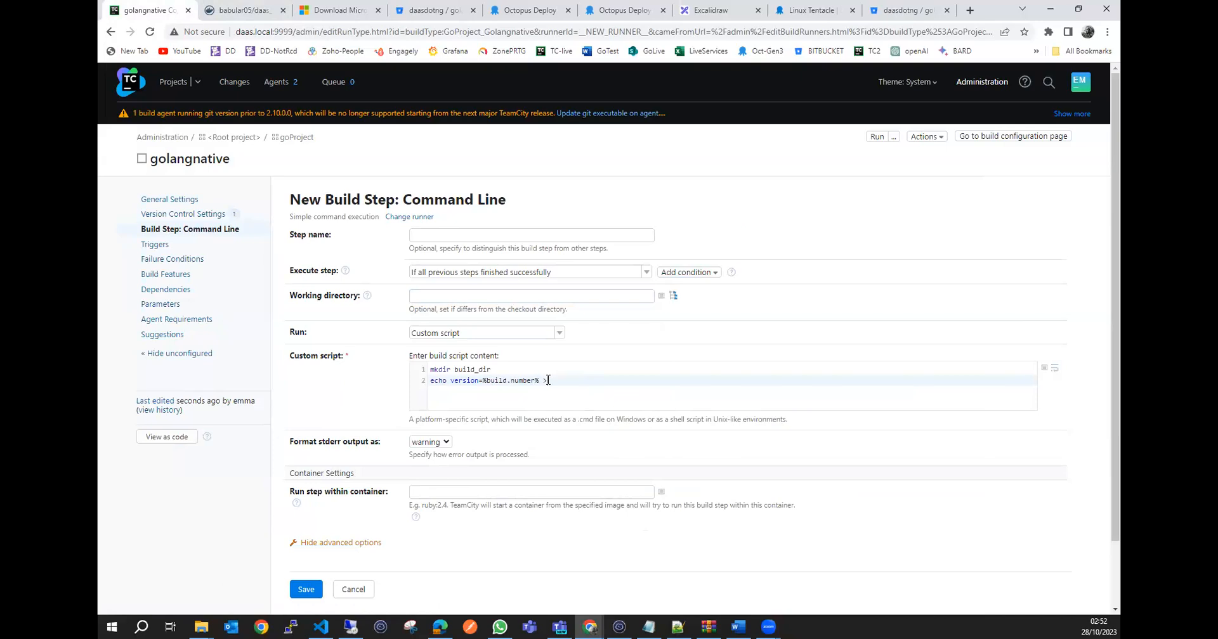
text(.)
key(BackSpace)
text(/build_dir/build_version)
Highlight build_version and build_dir in the script to explain them, and add an empty third line.
double_click(624, 382)
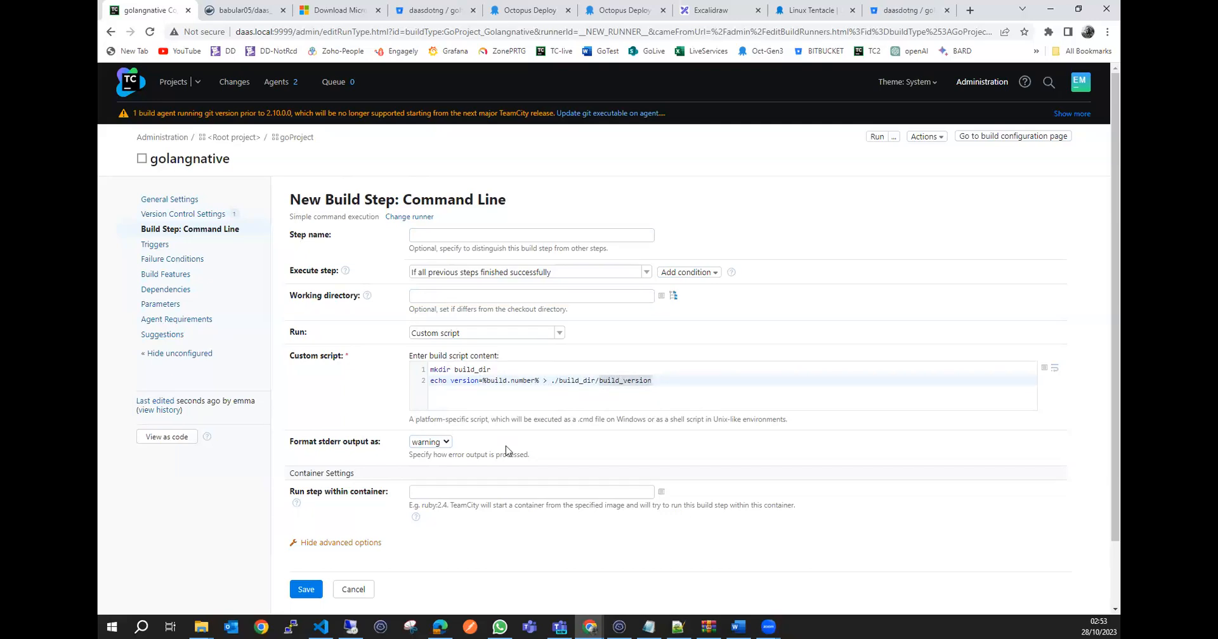
click(606, 395)
click(554, 382)
click(471, 370)
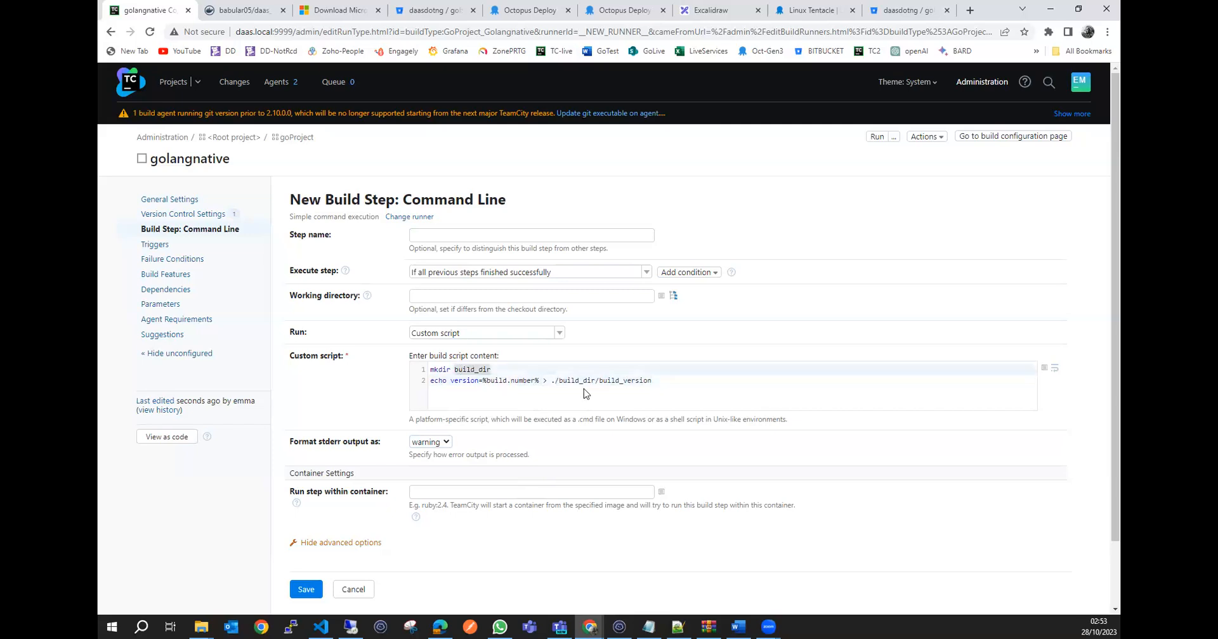
double_click(645, 381)
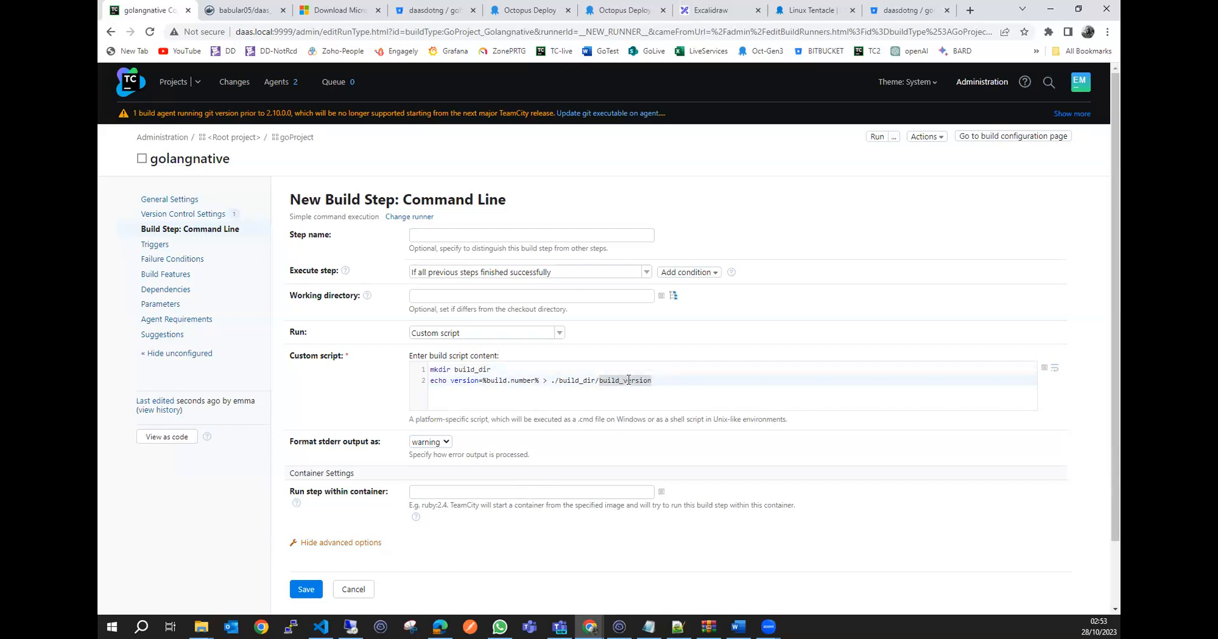
click(678, 382)
key(Return)
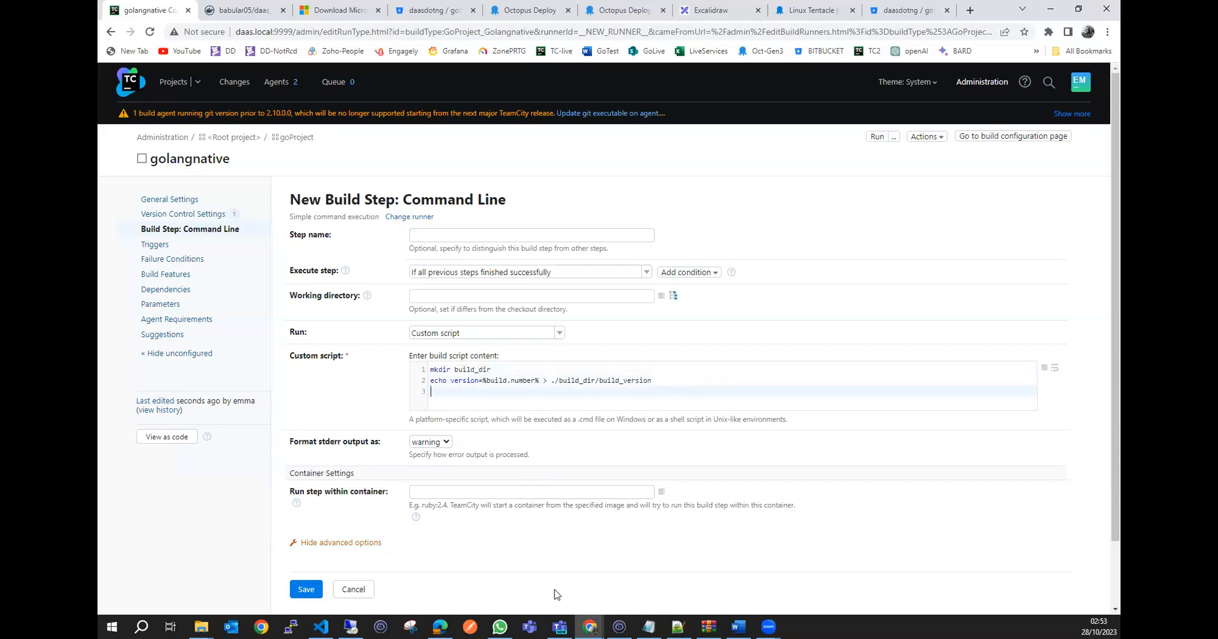
Switch to VS Code, create the build_dir folder in golangapp-project with mkdir in the terminal, and expand it in the file tree.
click(321, 626)
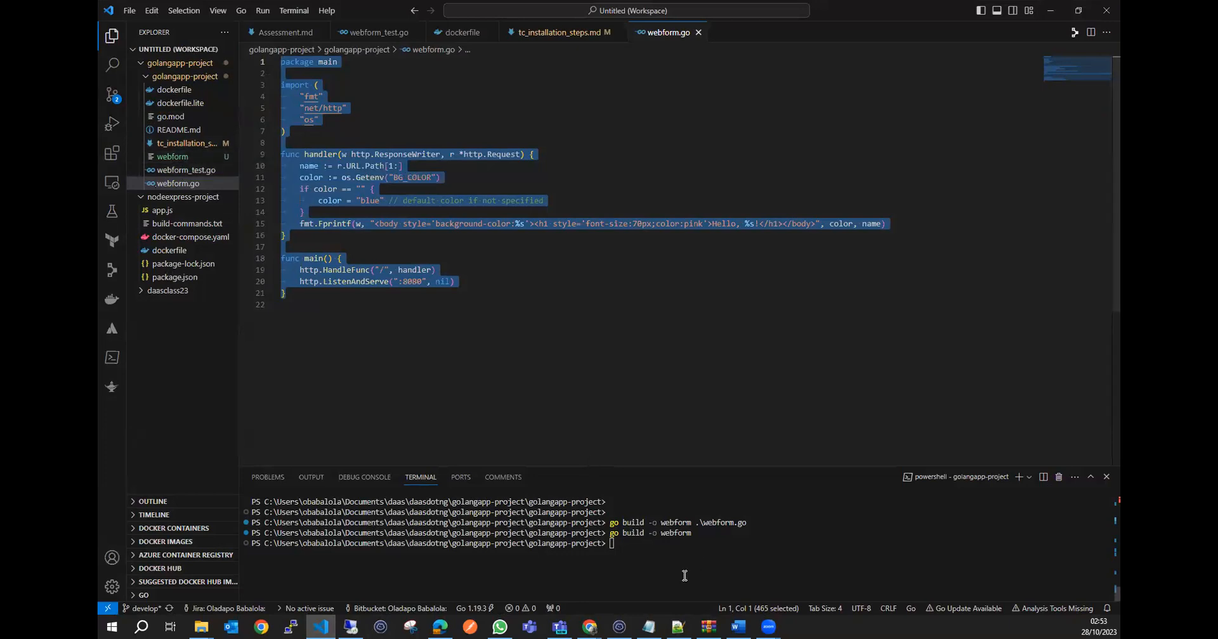
click(634, 553)
text(m)
text(kdi)
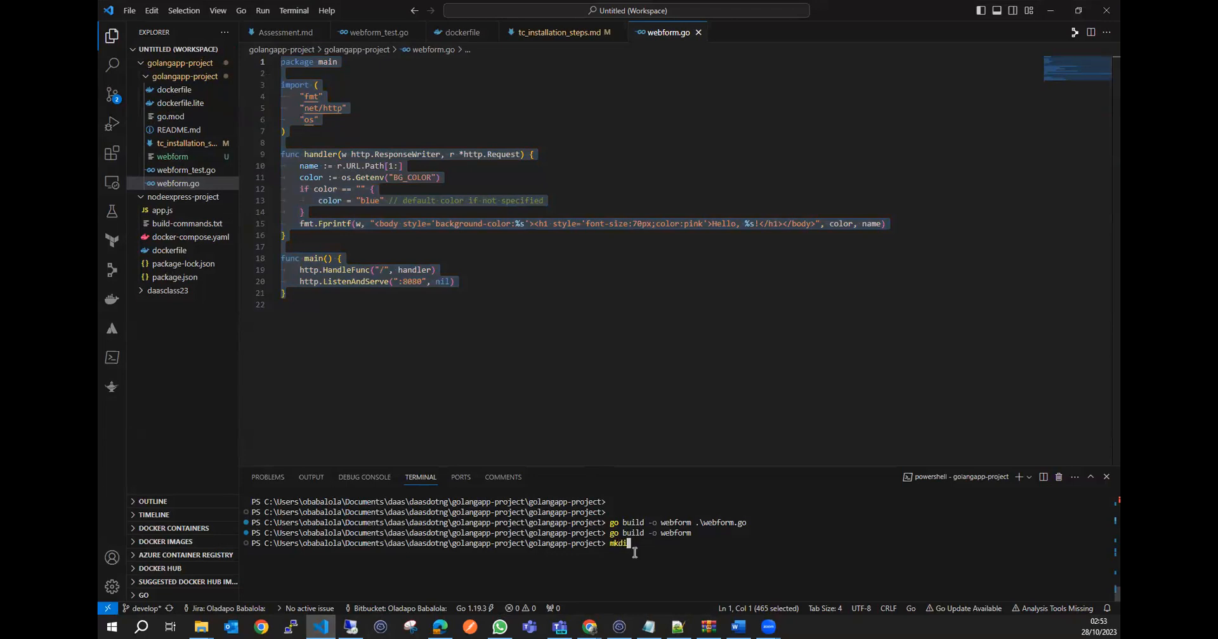
text(r build_dir)
key(Return)
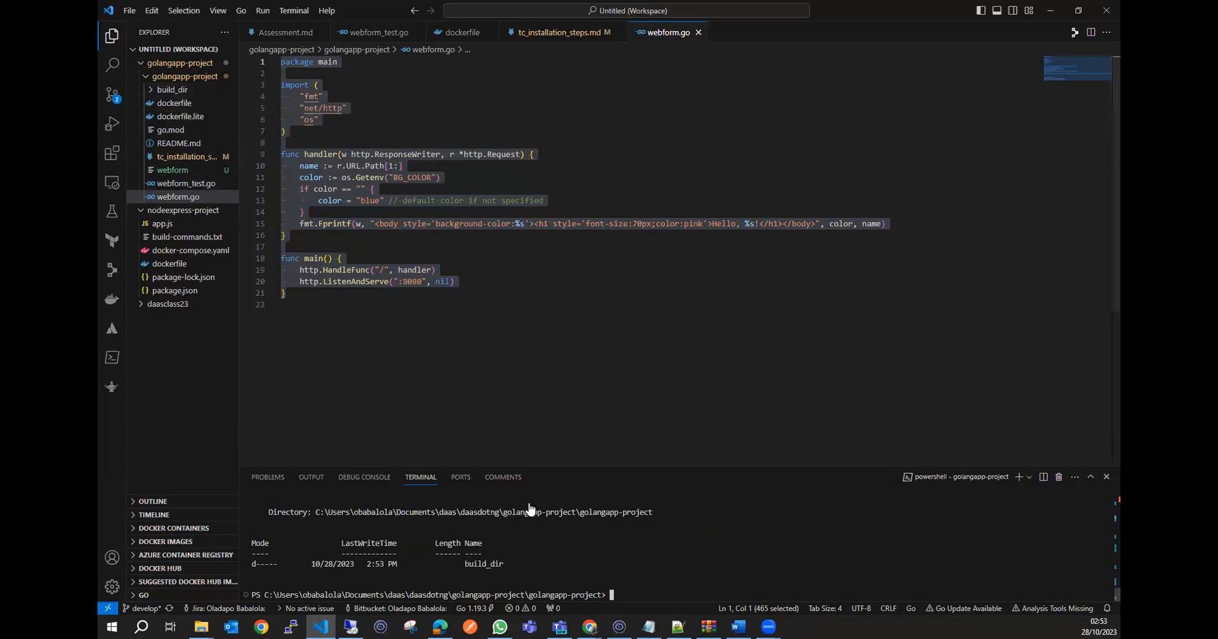
click(177, 90)
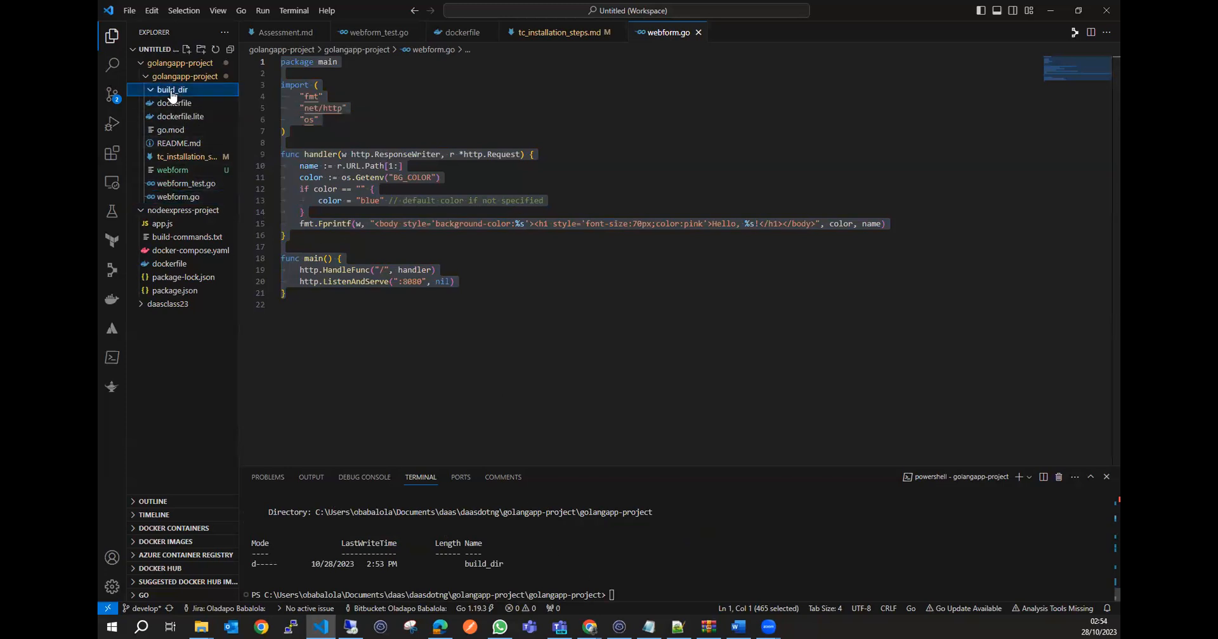
Create a new file named build_version inside the build_dir folder.
click(186, 49)
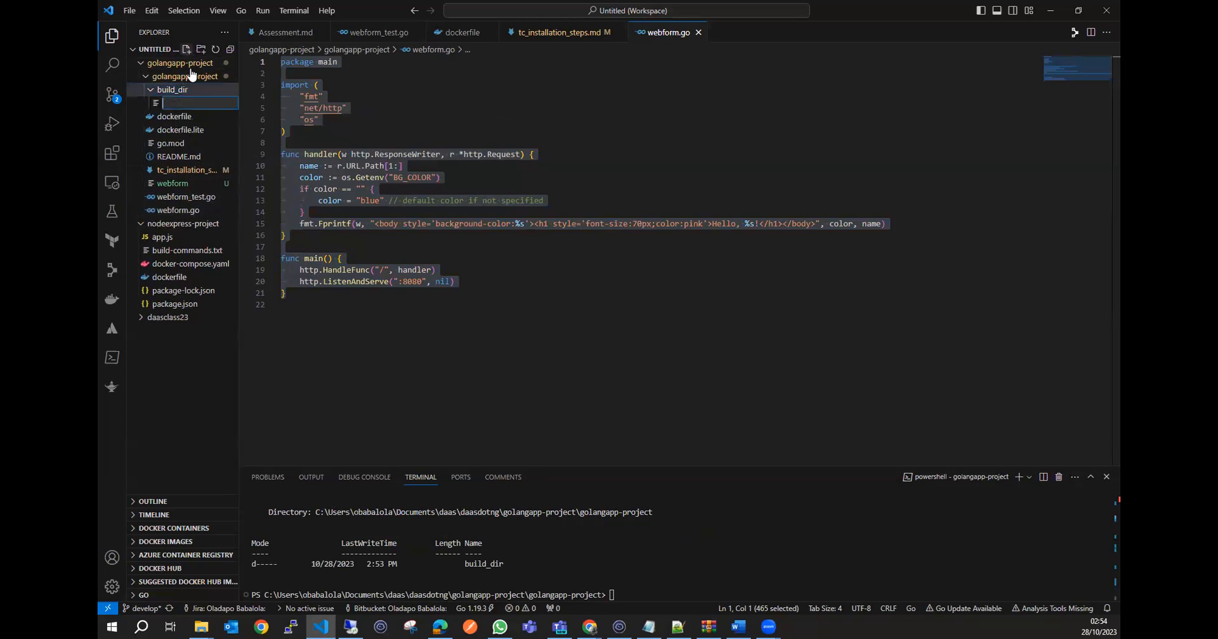
text(build_version)
click(202, 103)
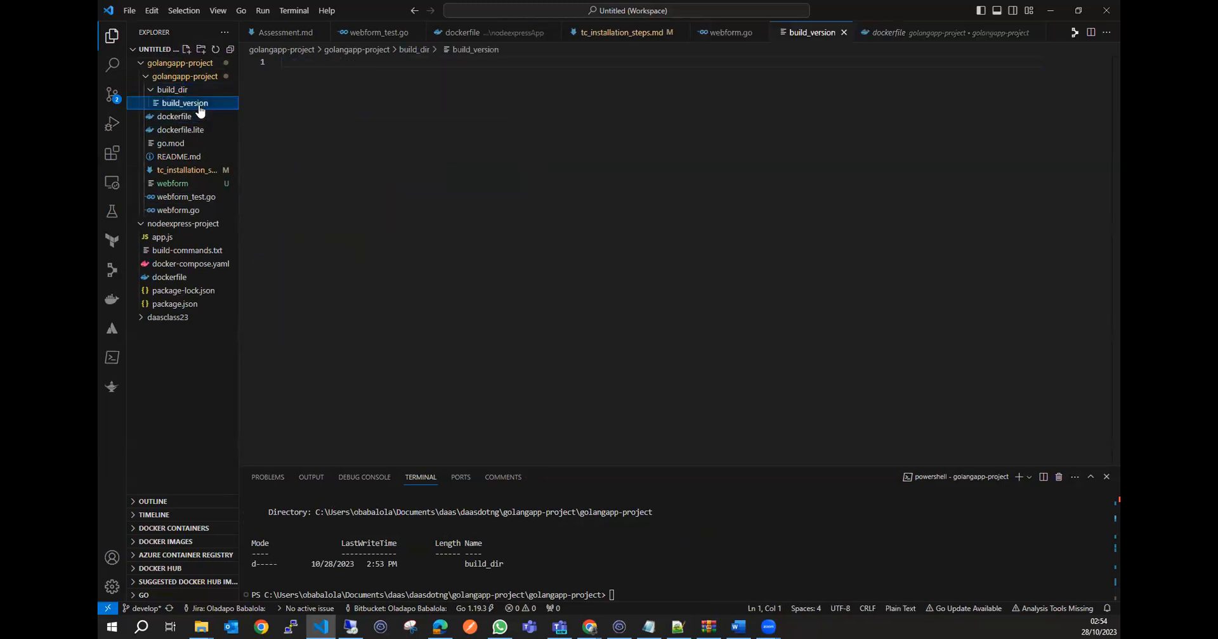
Enter version=2.9.0 as the sample content of the build_version file, and highlight the line.
click(308, 61)
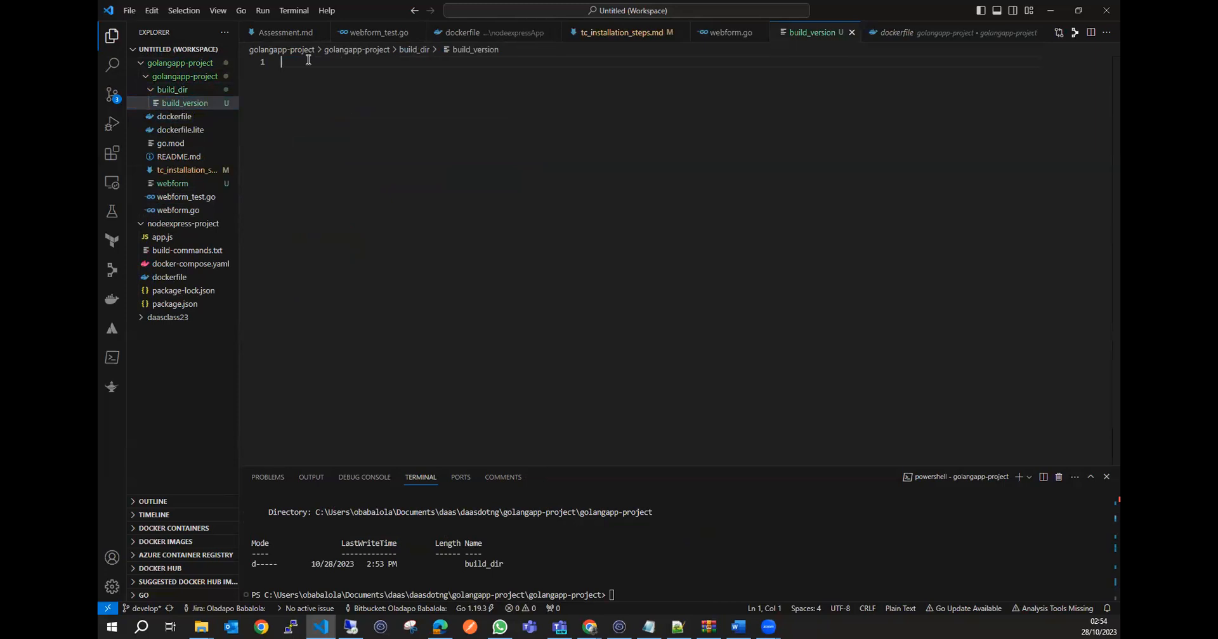
text(version=2.9.0)
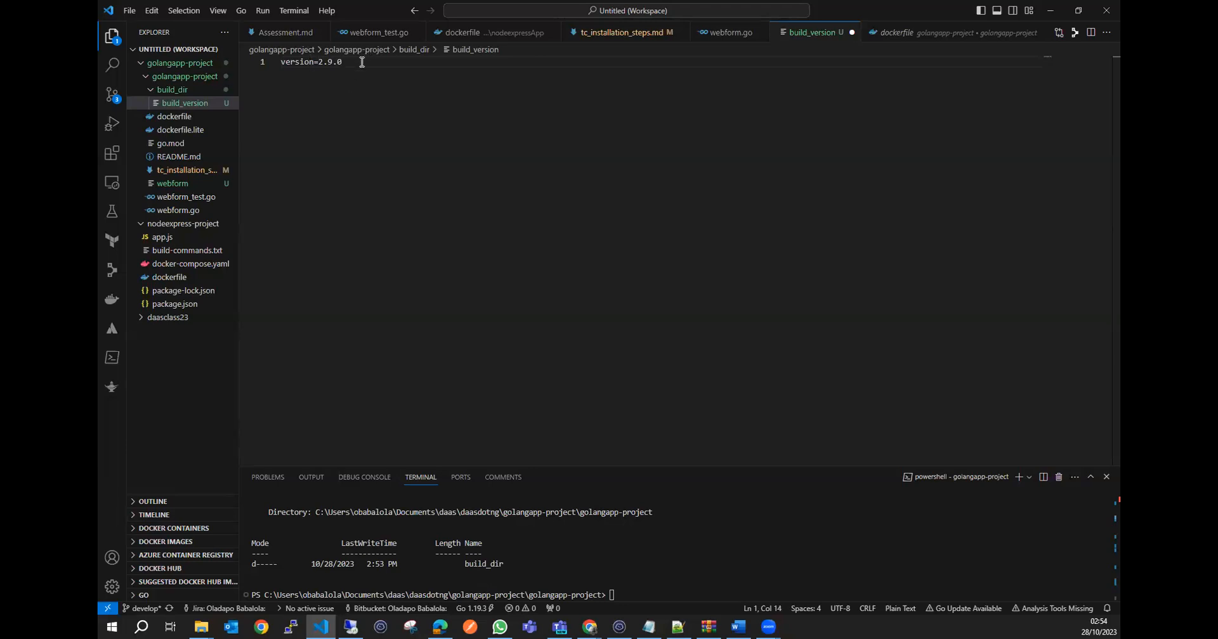
drag(366, 61, 271, 62)
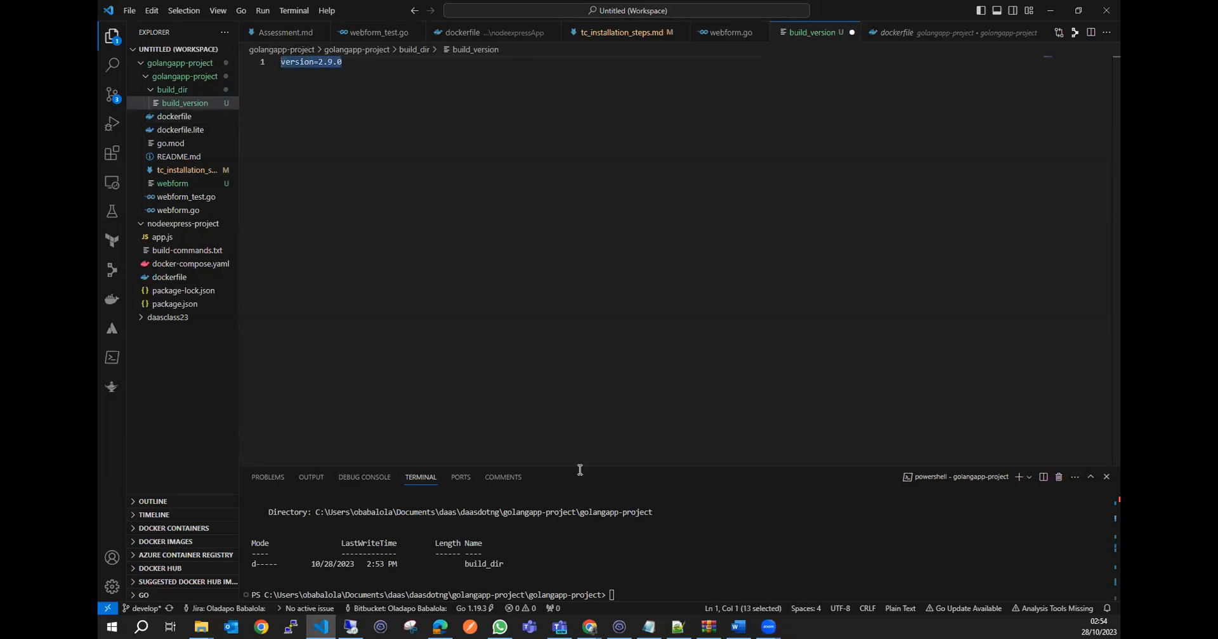
Switch to TeamCity and highlight the mkdir and echo lines of the custom script to explain them.
click(1050, 10)
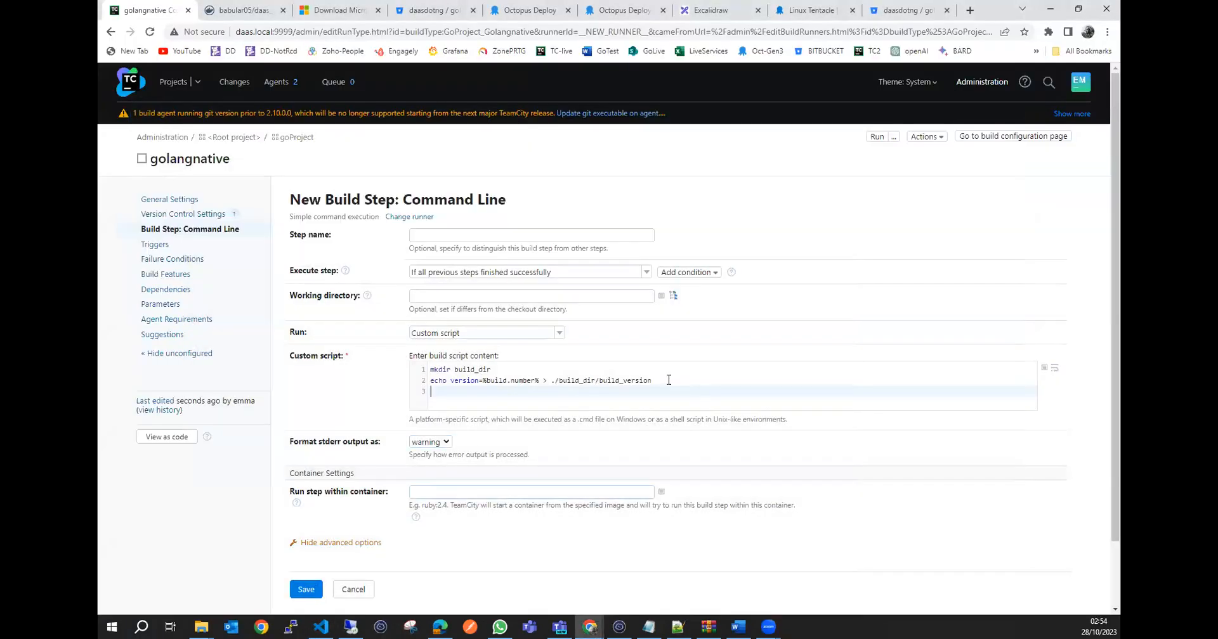
drag(652, 380, 425, 375)
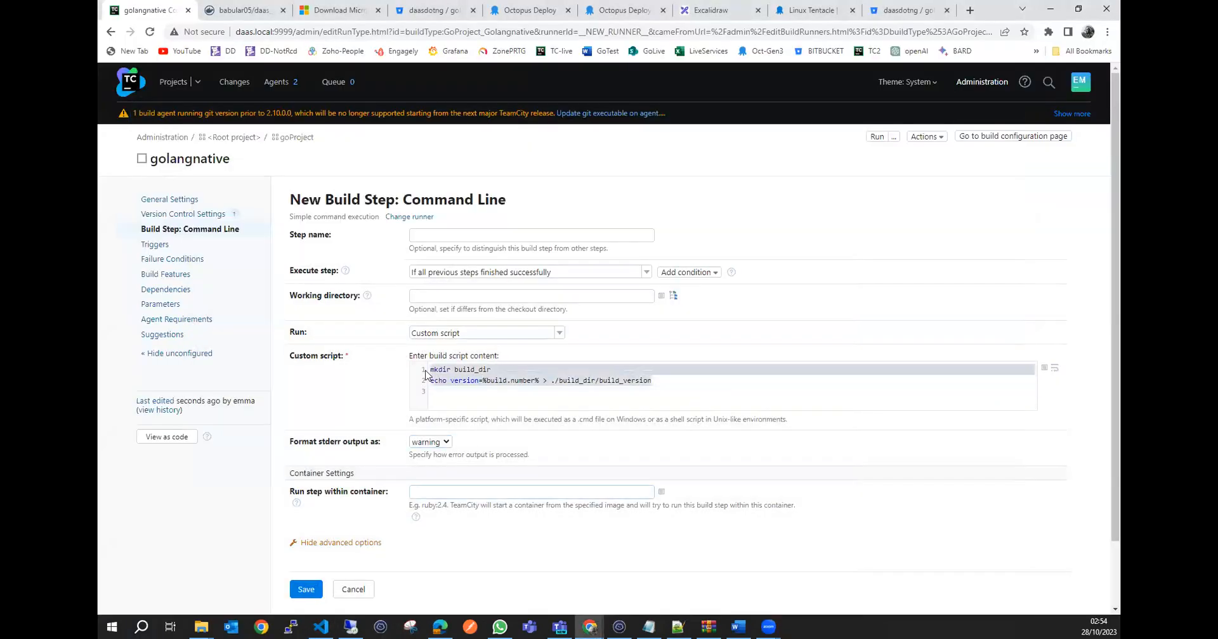
click(517, 402)
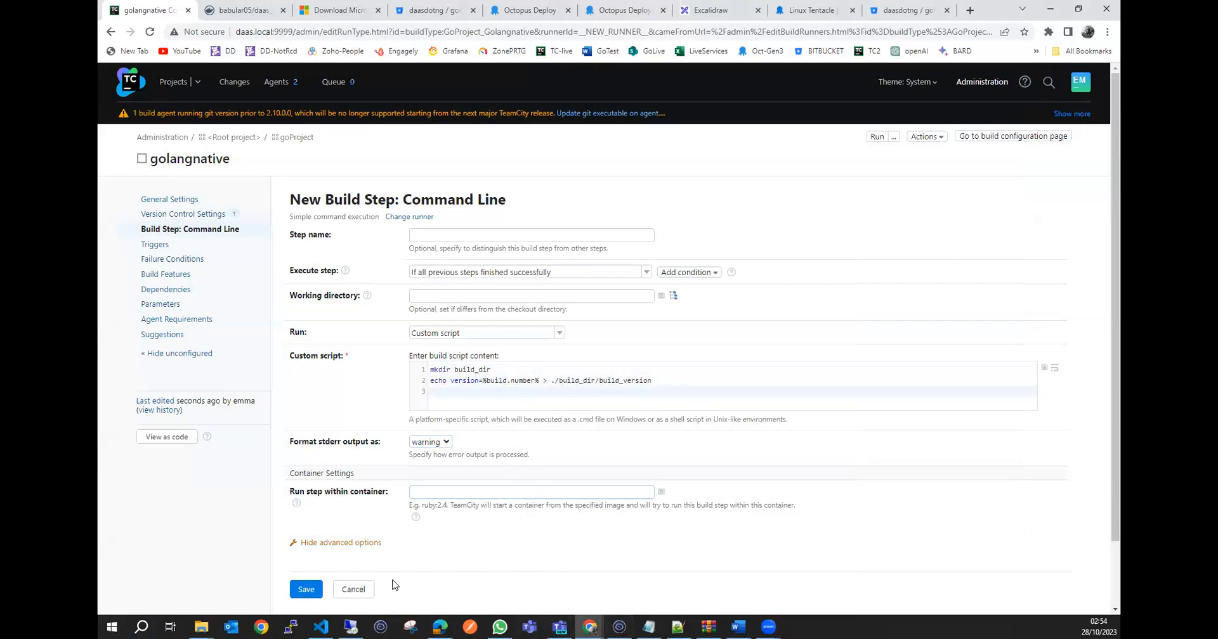
Switch to VS Code, move the webform binary into the build_dir folder, and leave the folder expanded.
click(321, 627)
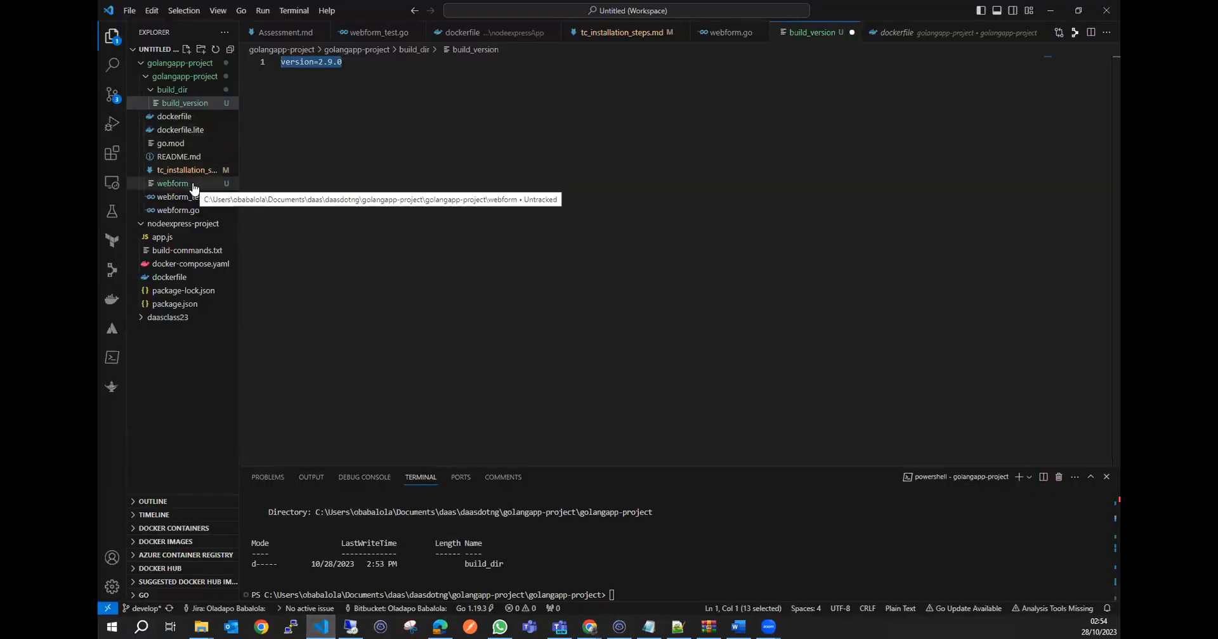
click(194, 185)
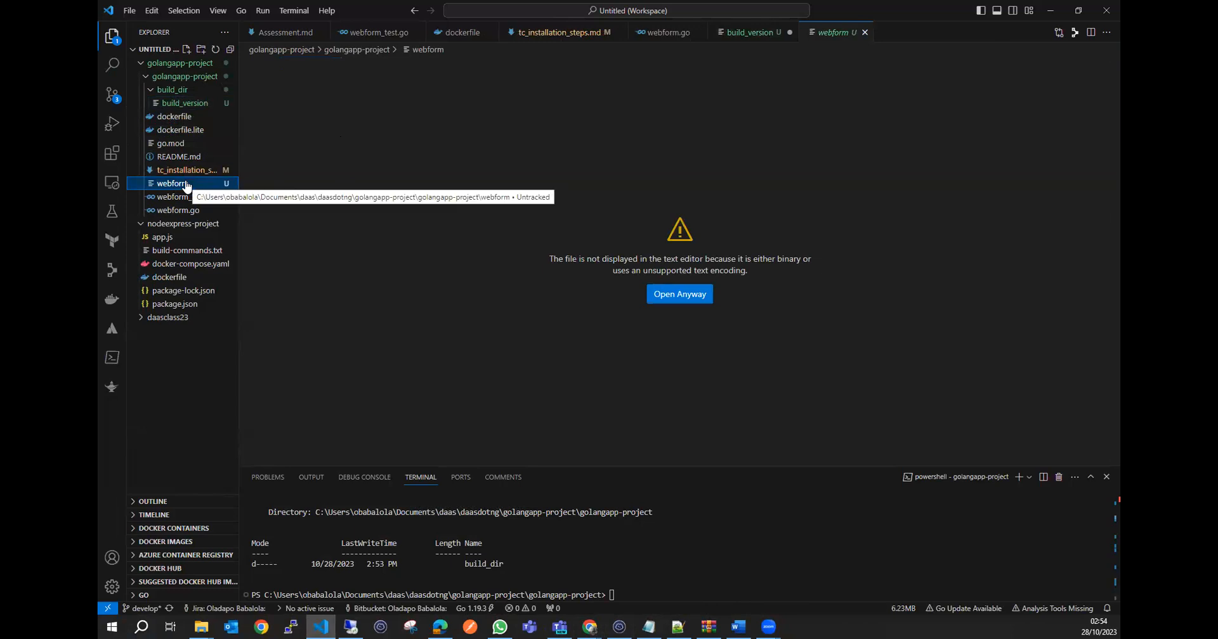
drag(192, 185, 181, 94)
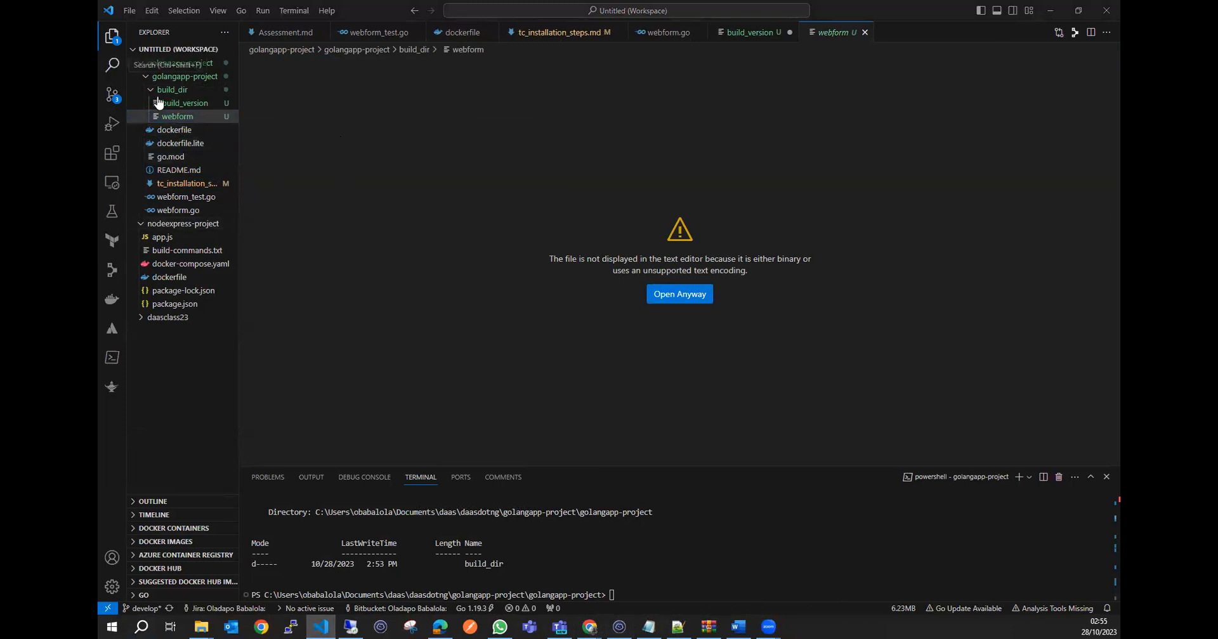
click(153, 92)
click(153, 92)
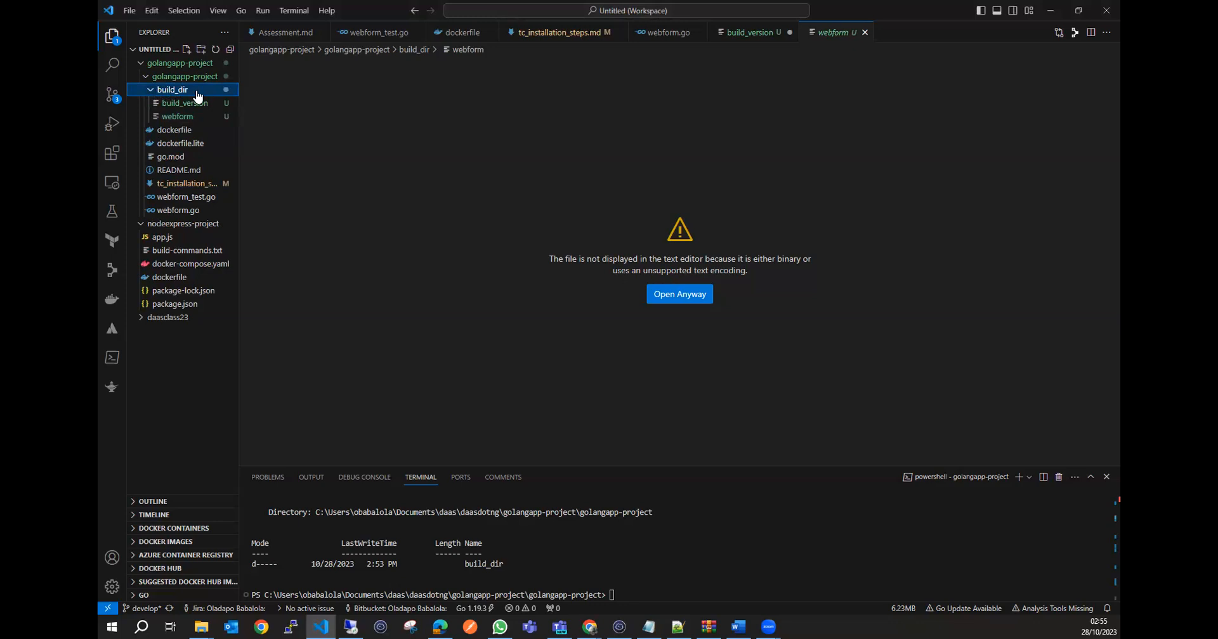
Switch back to TeamCity and add mv webform ./build_dir as the third line of the custom script.
click(1054, 10)
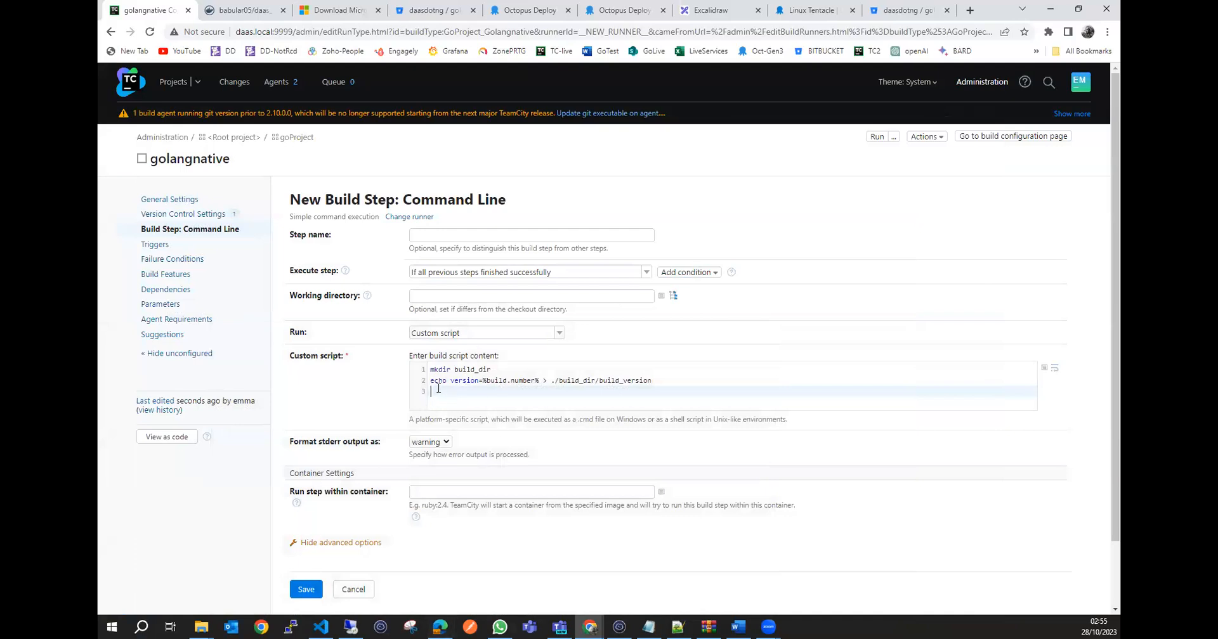
text(mv webform ./)
double_click(482, 369)
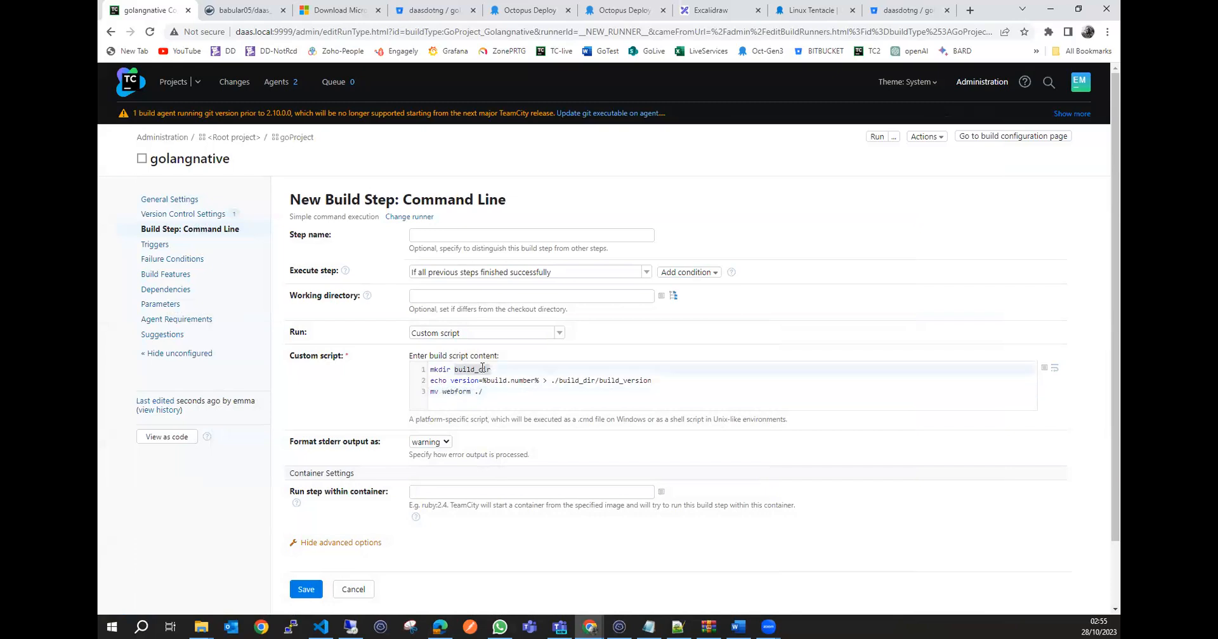
key(ctrl+c)
click(501, 393)
key(ctrl+v)
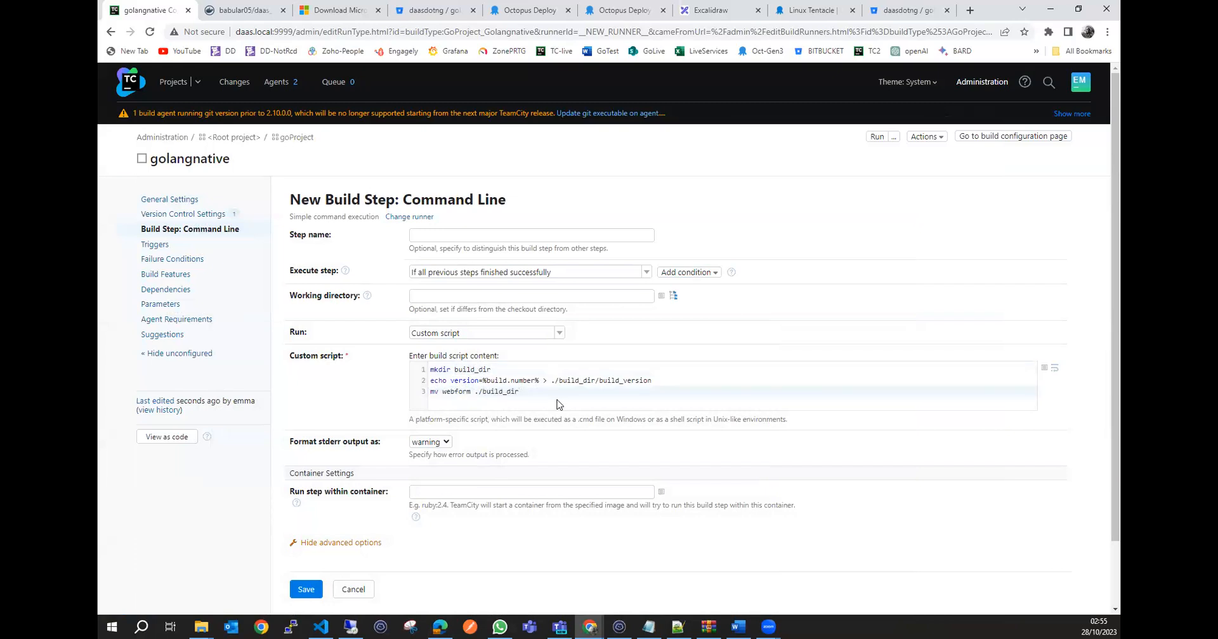
Enclose version=%build.number% in double quotes in the echo line of the custom script.
click(451, 381)
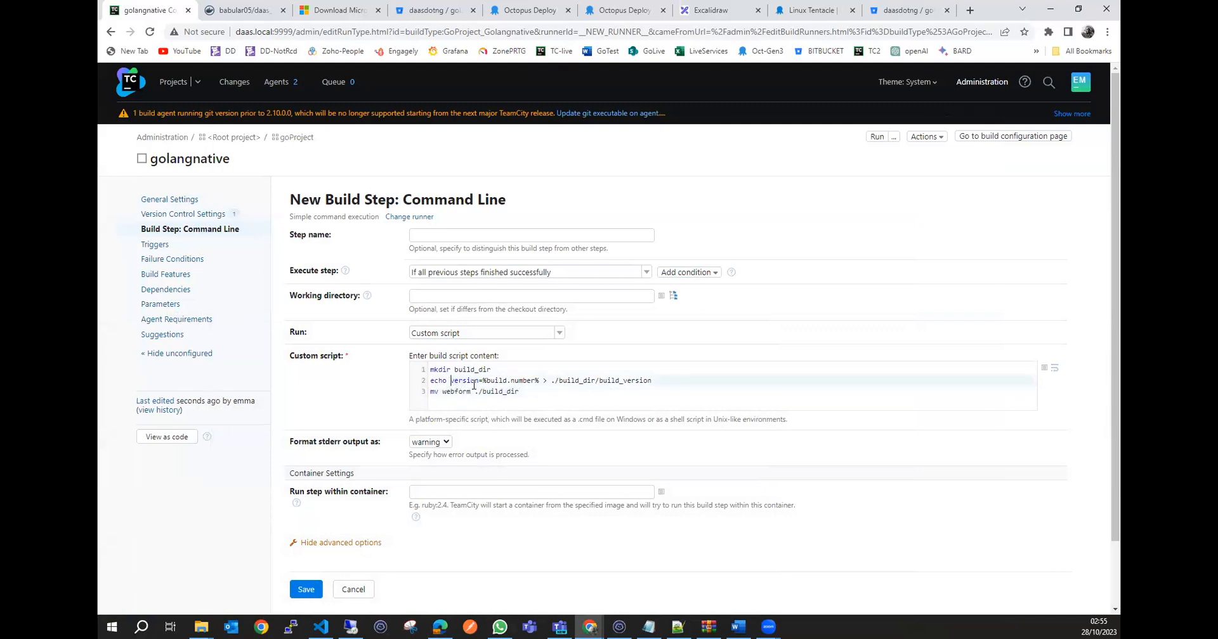
text(")
click(548, 380)
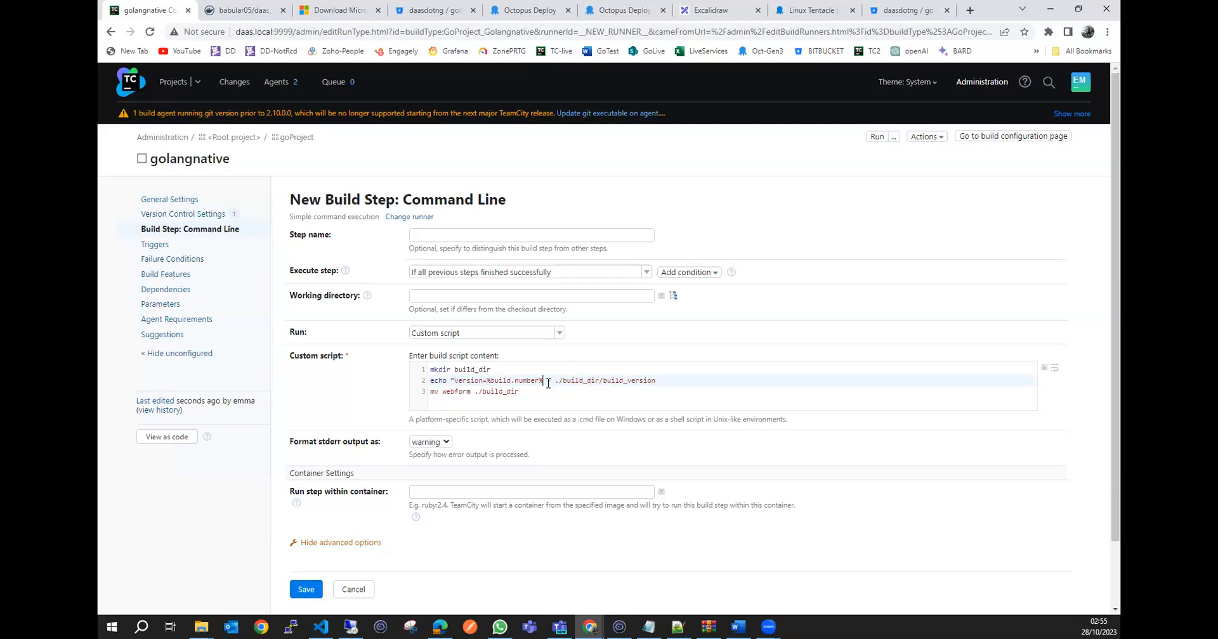
text(")
click(743, 392)
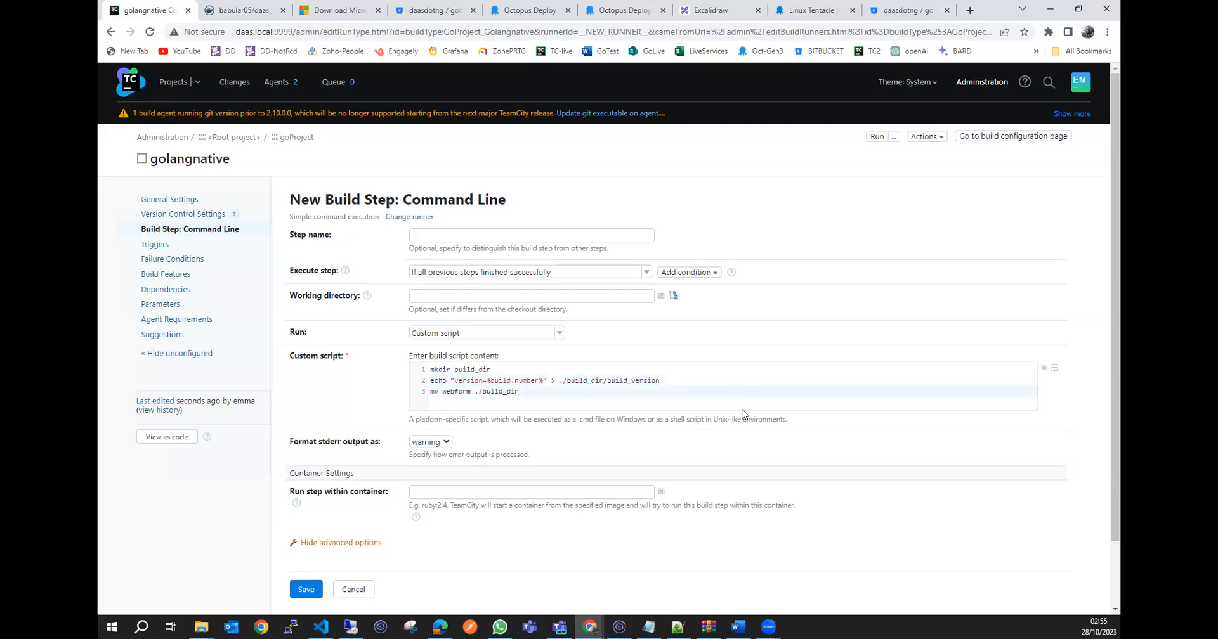
Name the build step "golang version and package" and save it.
click(470, 234)
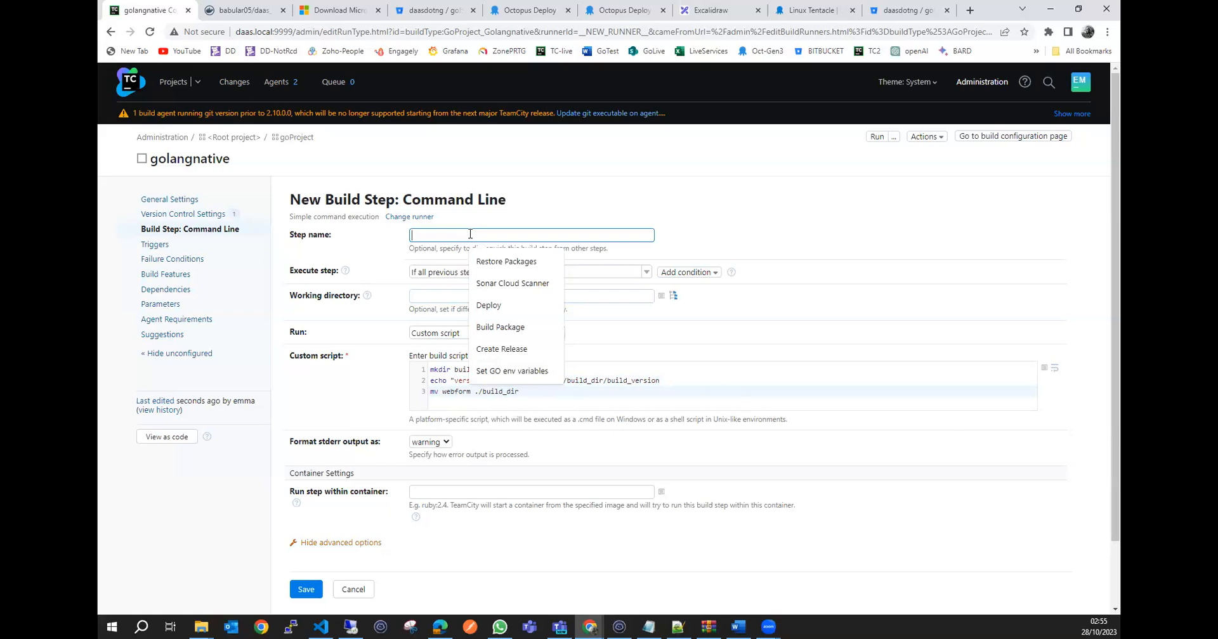
text(gola)
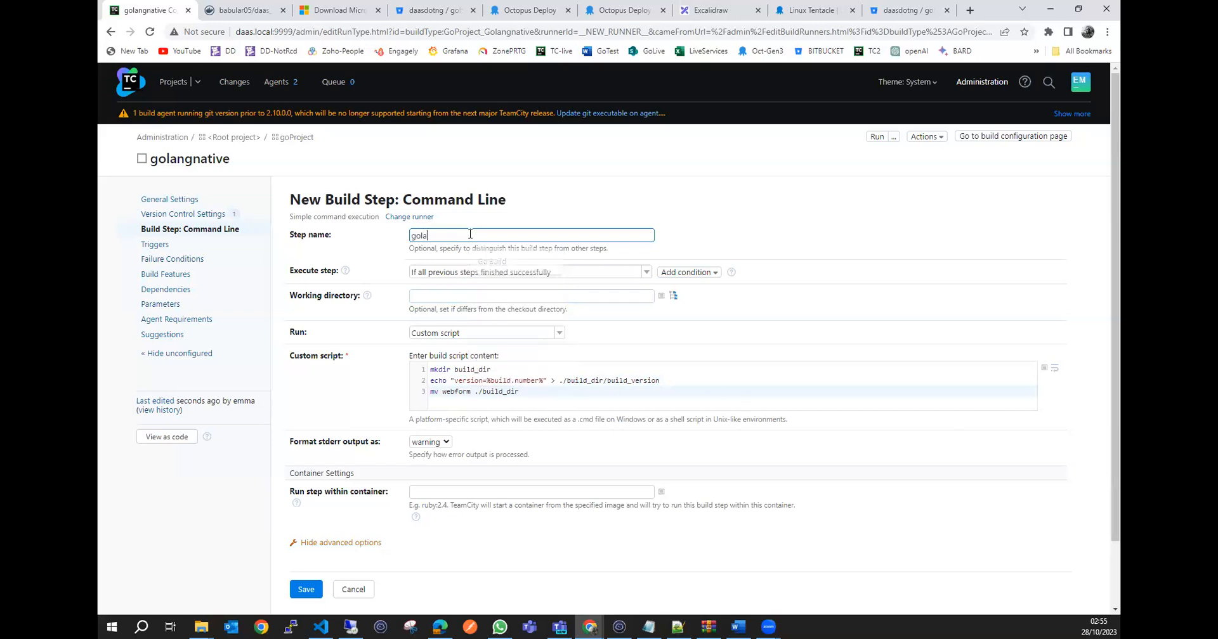
text(ng version)
text( abc)
text( pack)
text(age)
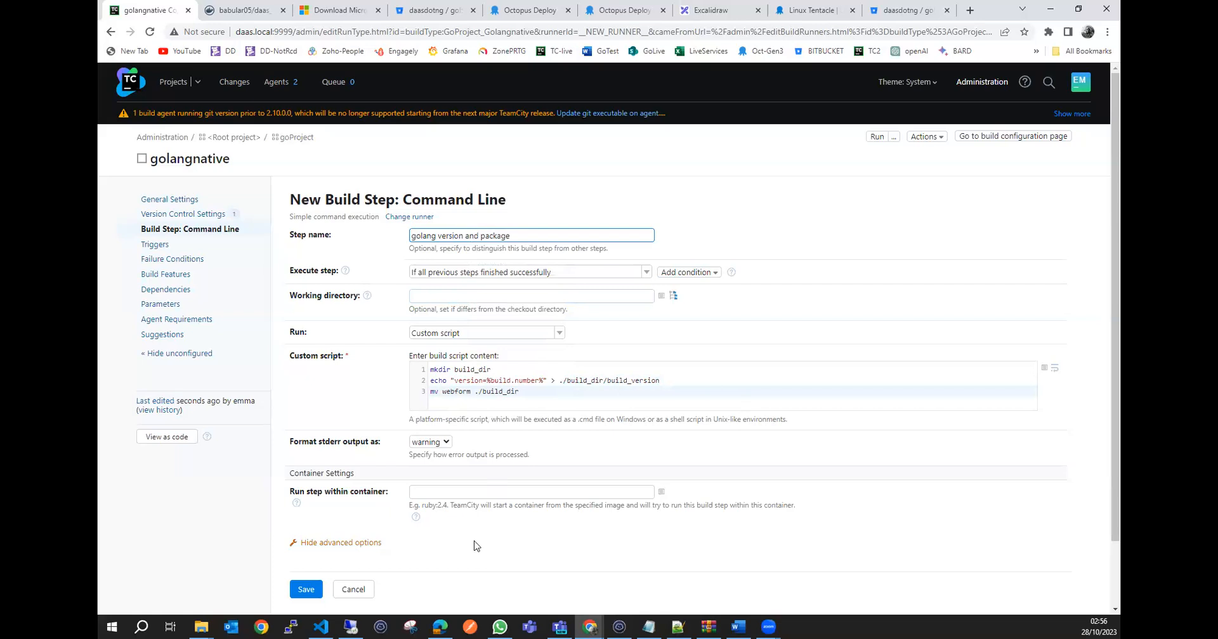
scroll(324, 518, down, 2)
click(324, 517)
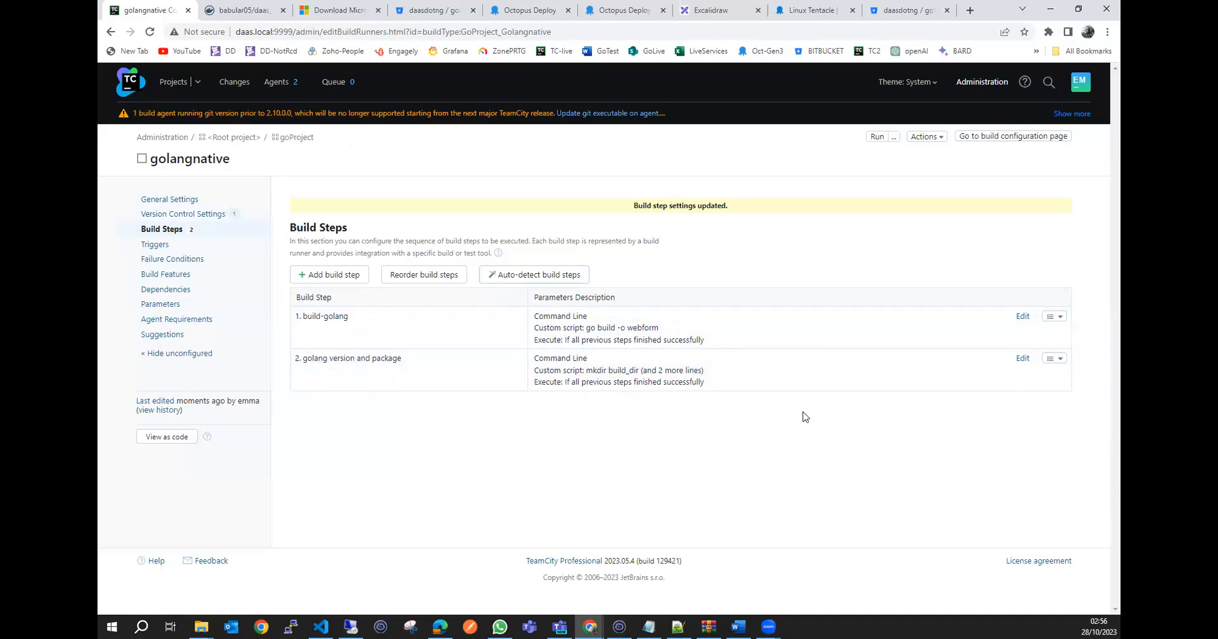
Check golangnative's agent compatibility, and run the build.
click(178, 320)
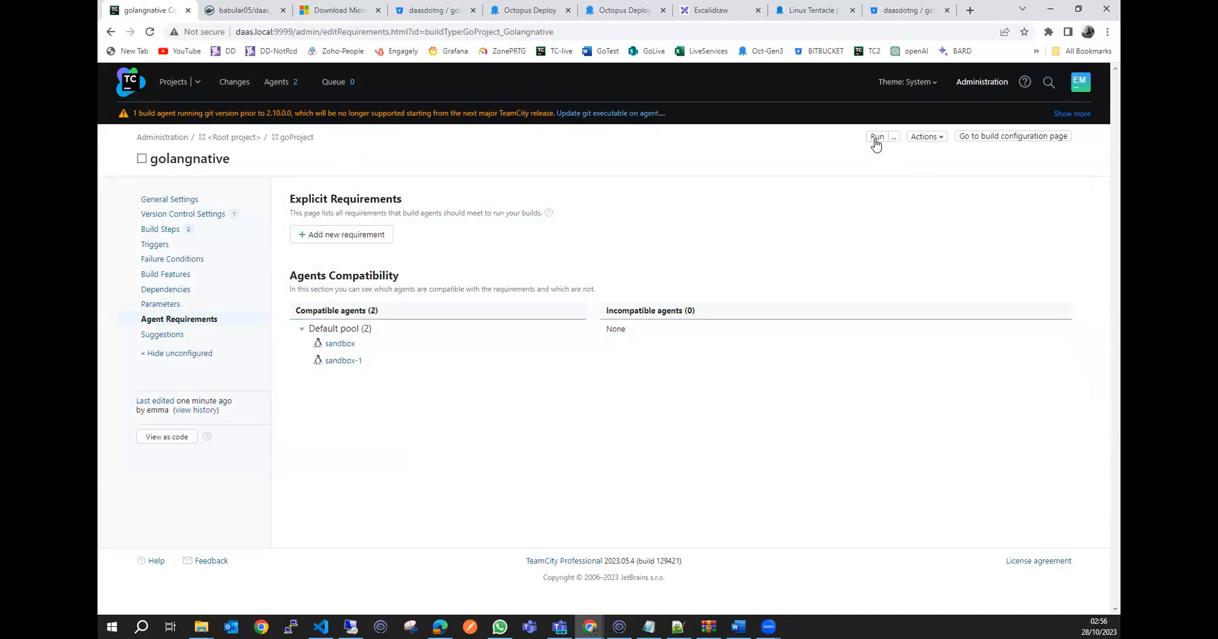
click(877, 138)
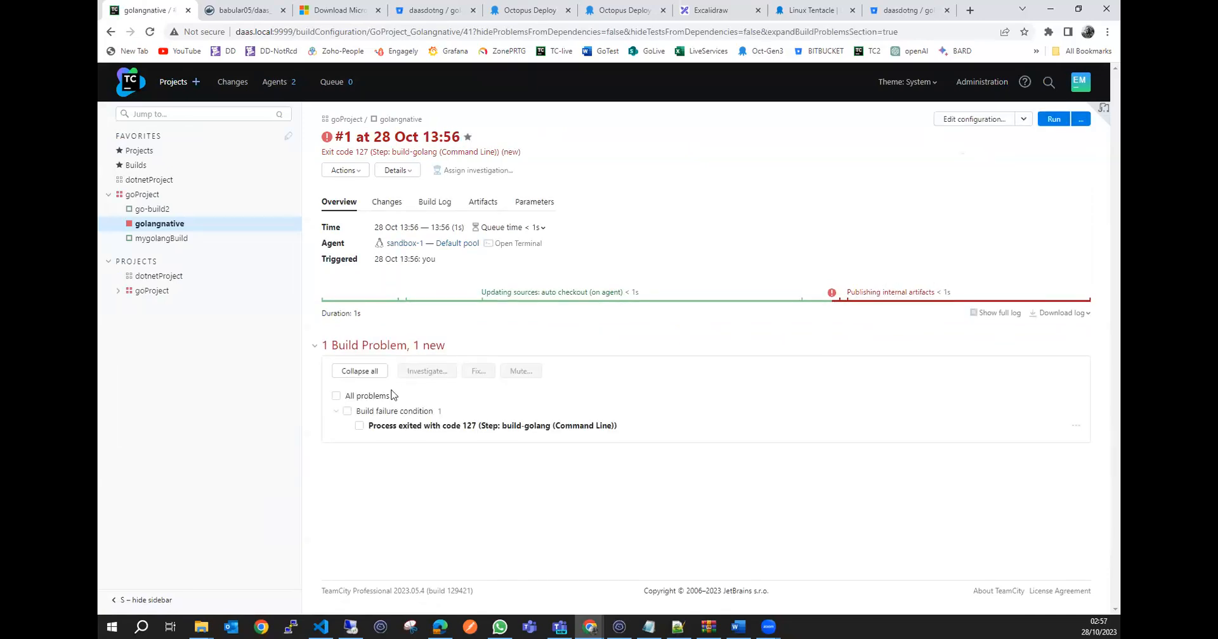
Examine the error line of step 1 in the build log, and switch to the SSH terminal to highlight the teamcity-agent-golang container's row.
click(437, 203)
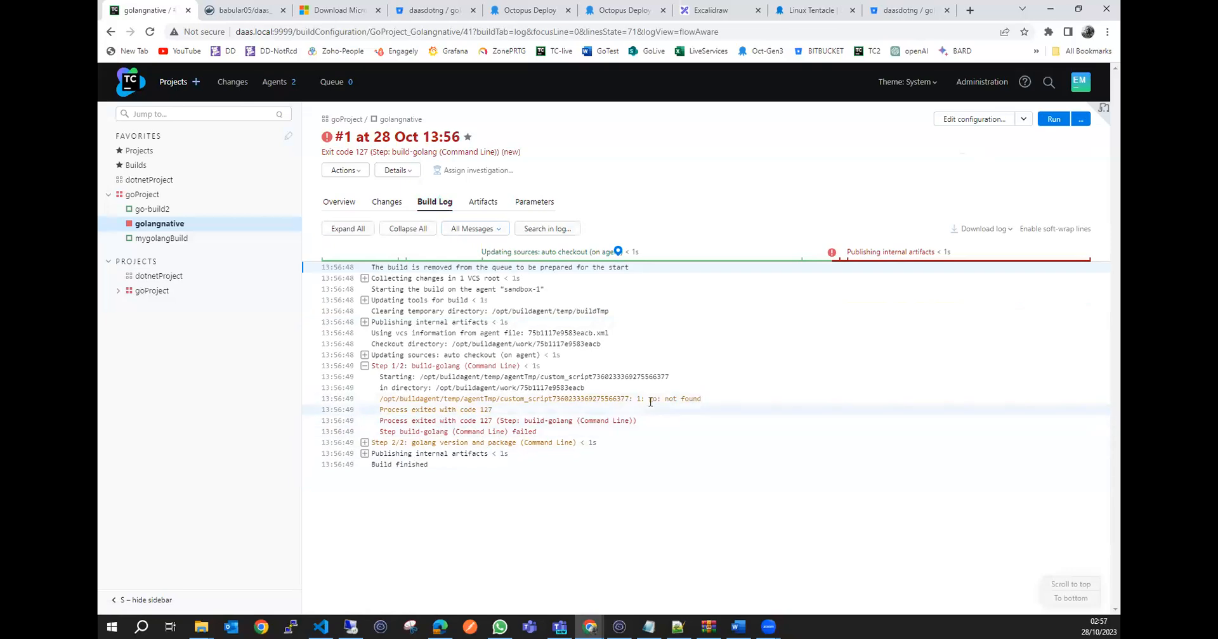
drag(649, 399, 703, 400)
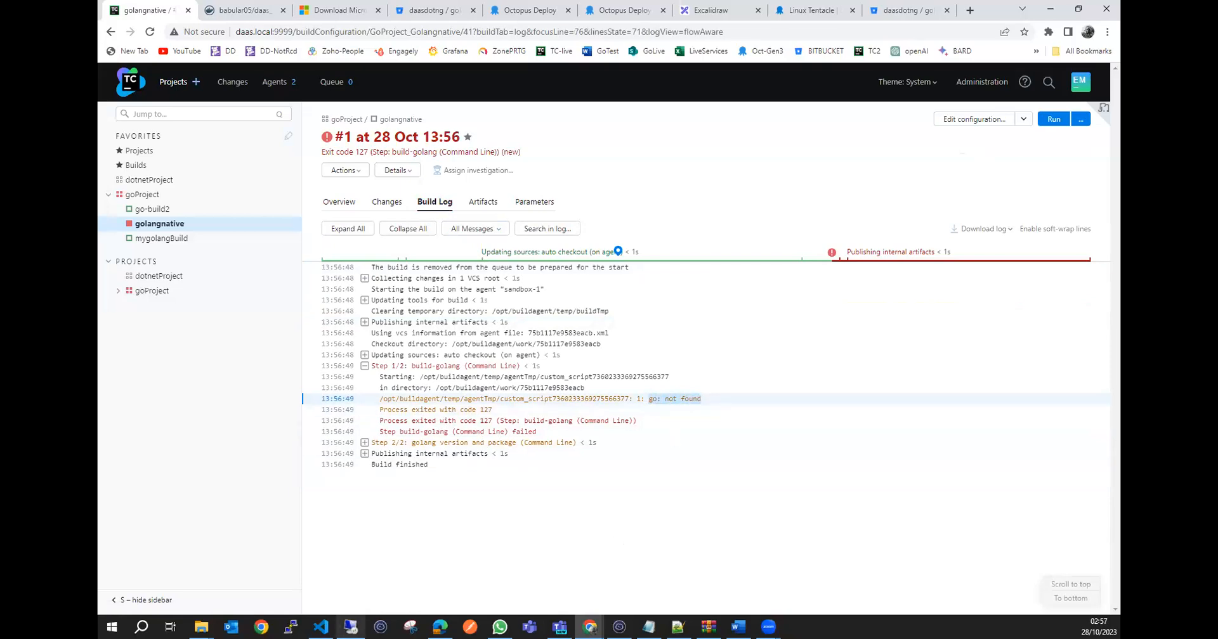
click(321, 626)
click(619, 627)
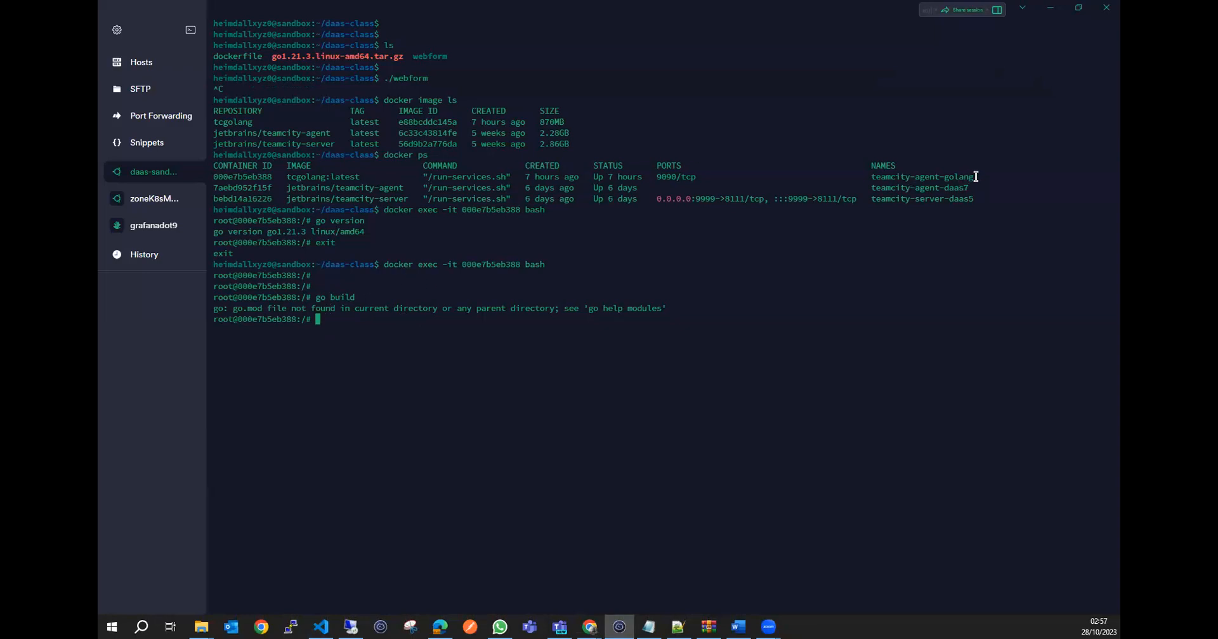
drag(975, 178, 214, 176)
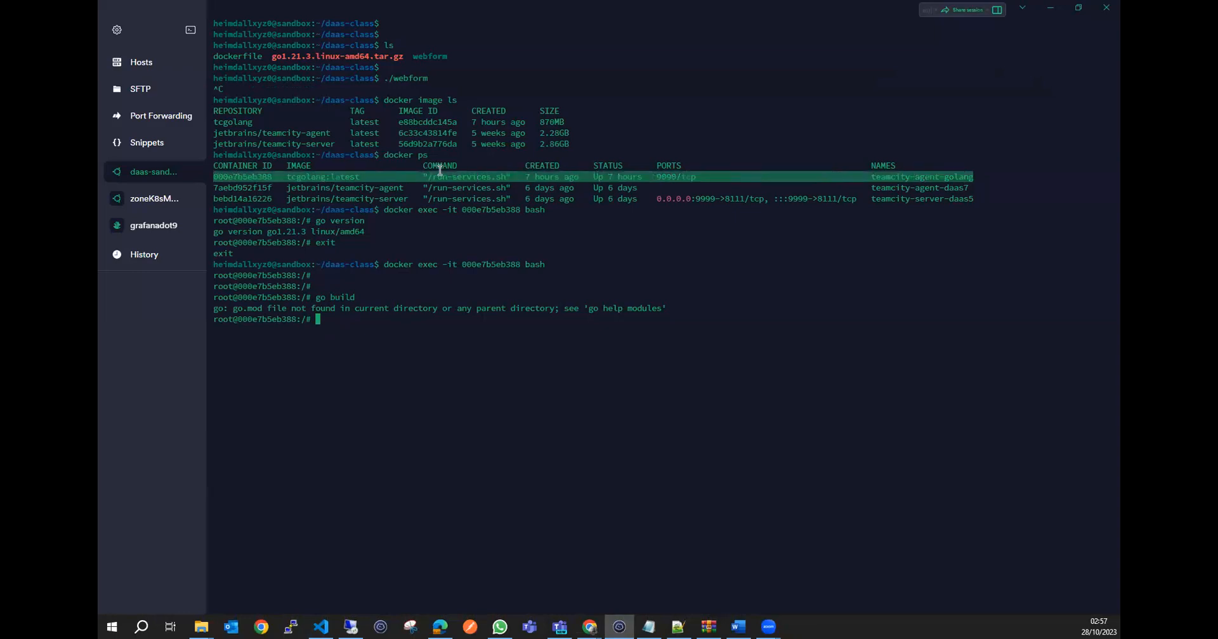
Return to TeamCity and add an agent requirement to golangnative that the parameter env.GOROOT exists.
click(1050, 8)
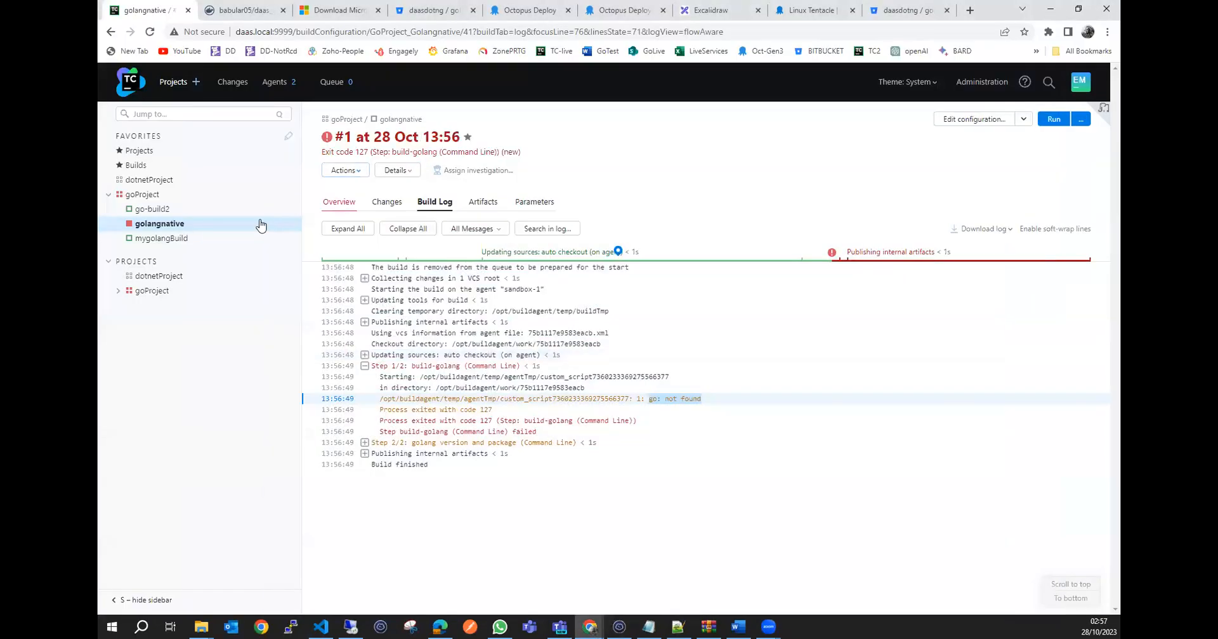
click(984, 123)
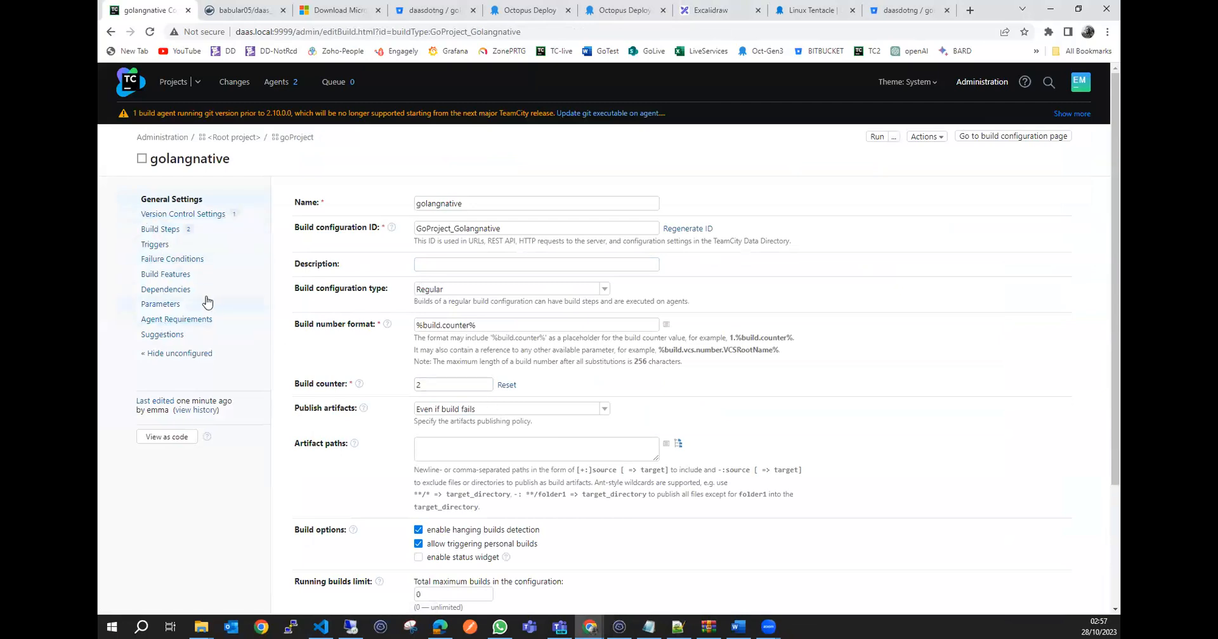
click(184, 320)
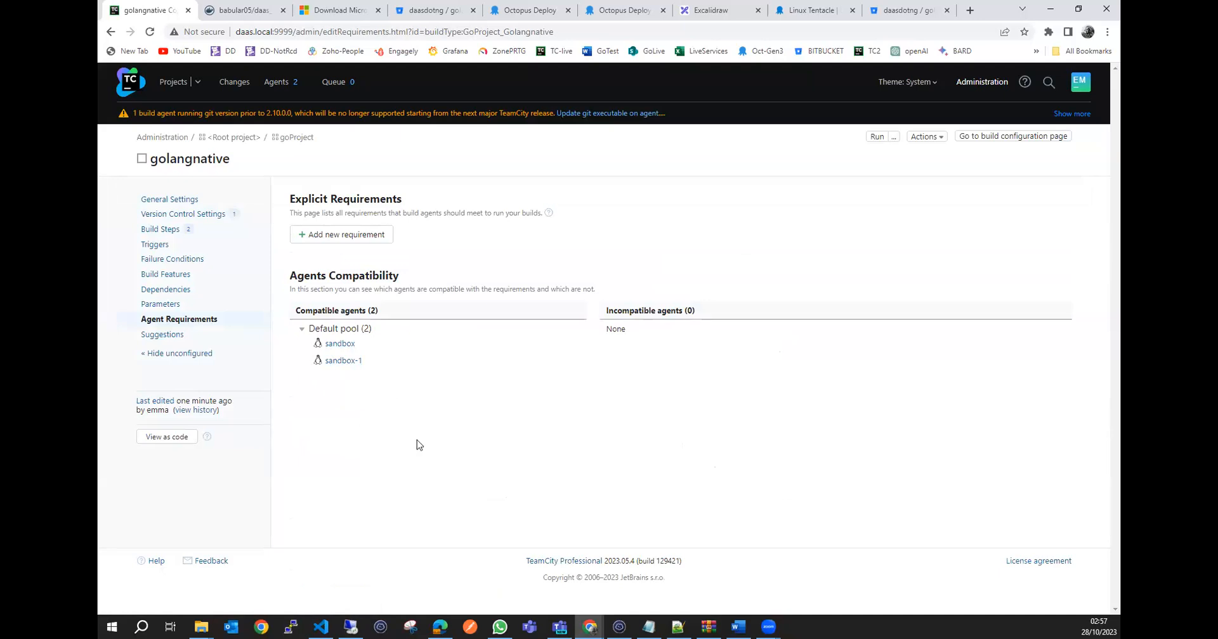
click(355, 238)
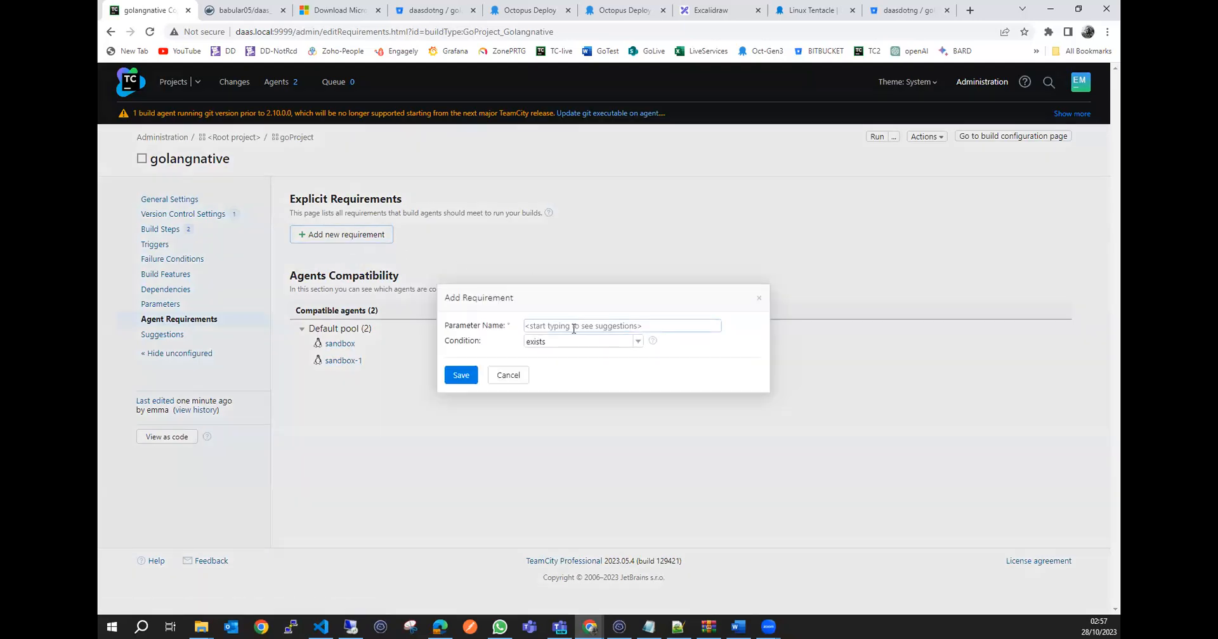
click(572, 326)
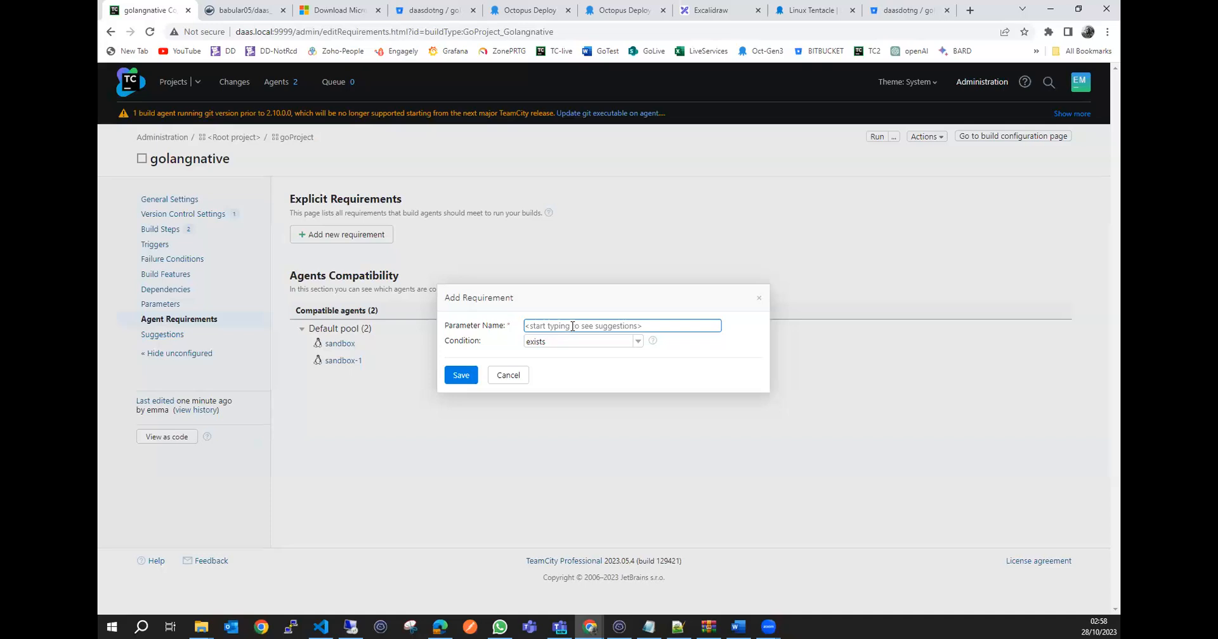
text(env)
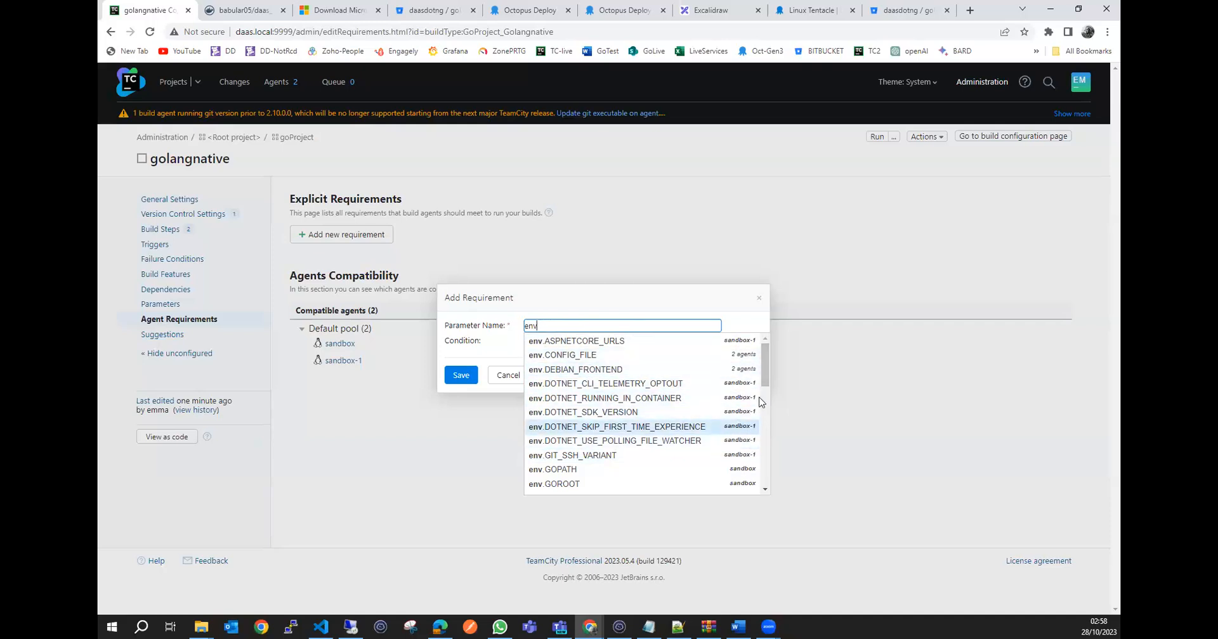
scroll(766, 348, down, 2)
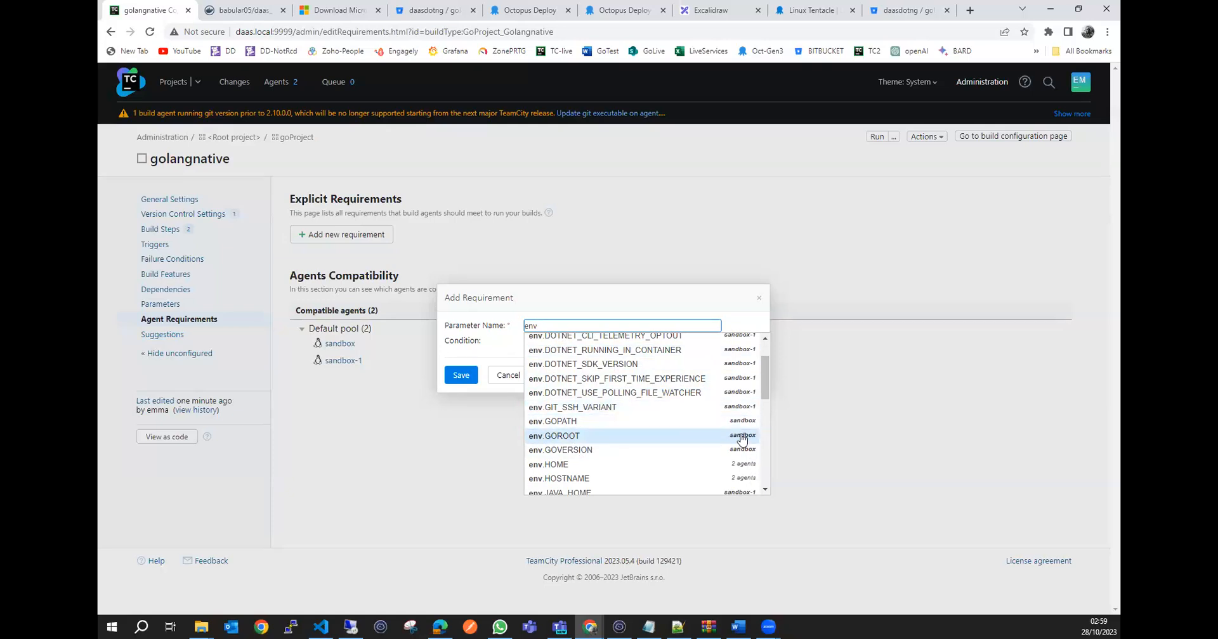
click(569, 437)
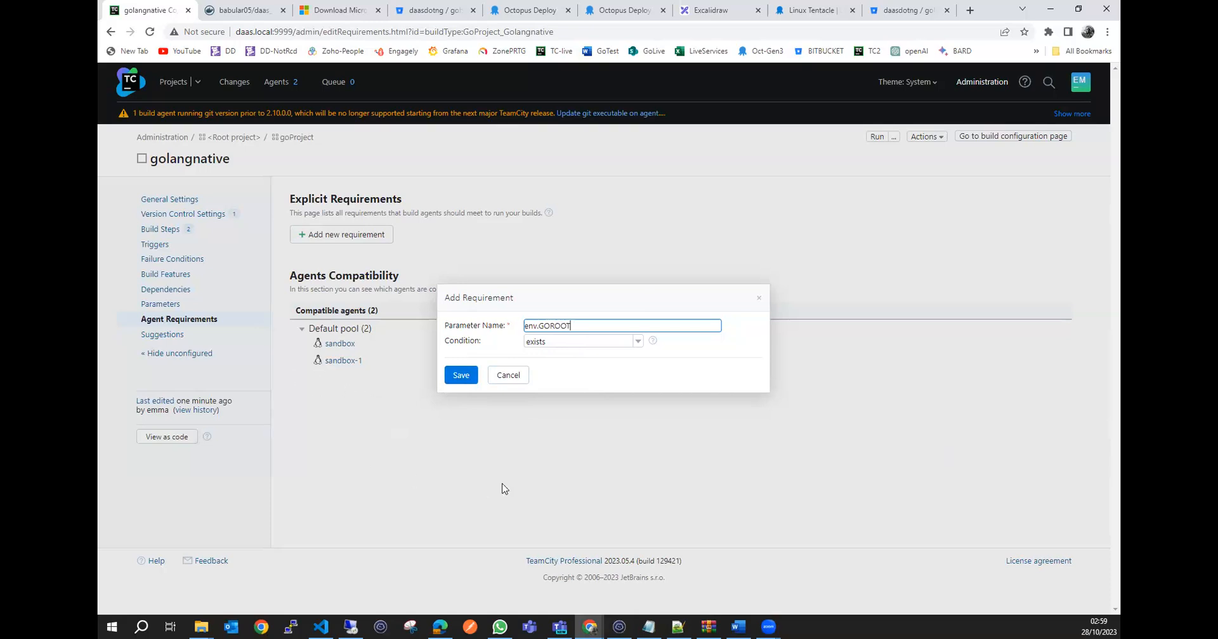
click(465, 378)
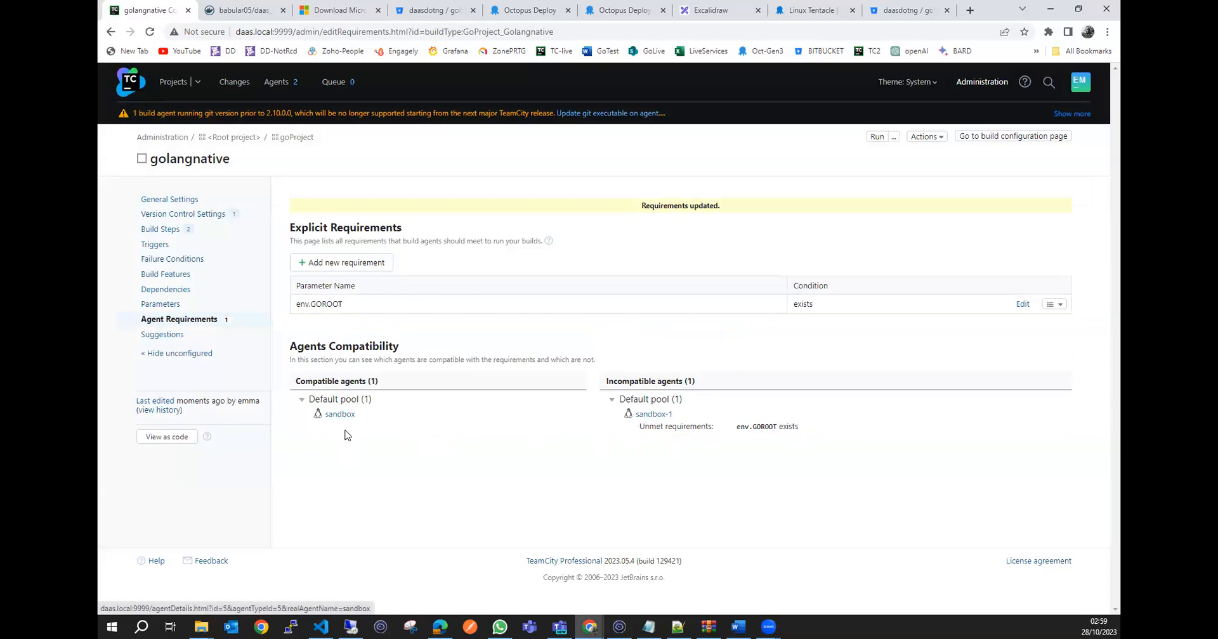
Run golangnative with the new agent requirement and open the build log of build #2.
click(876, 138)
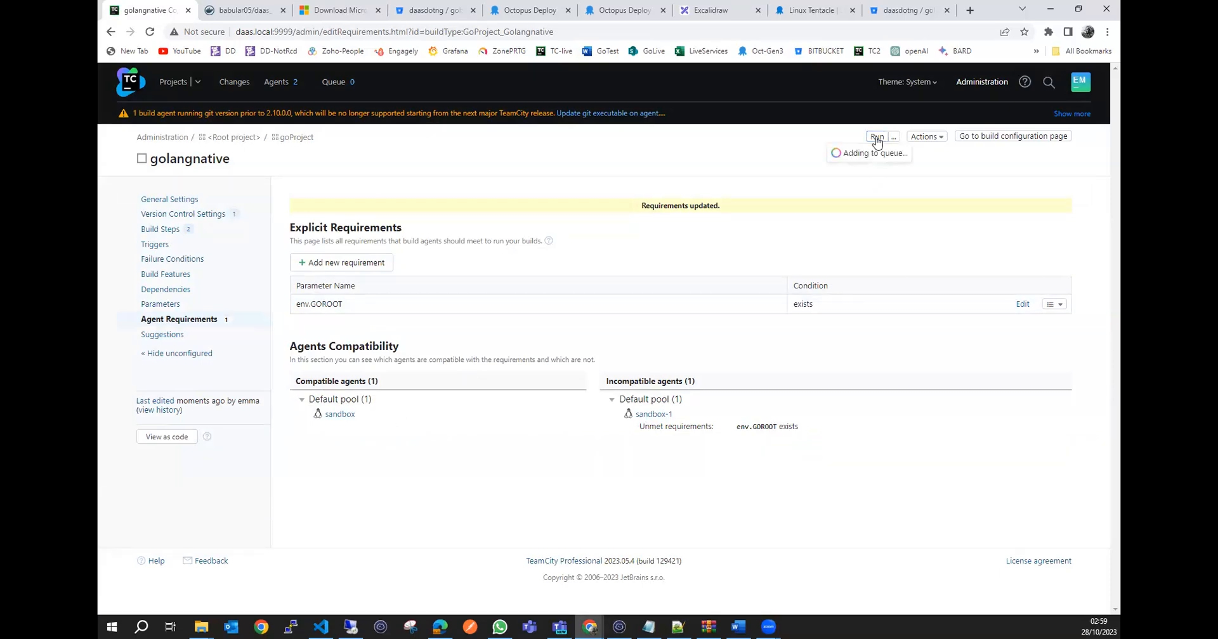
click(175, 83)
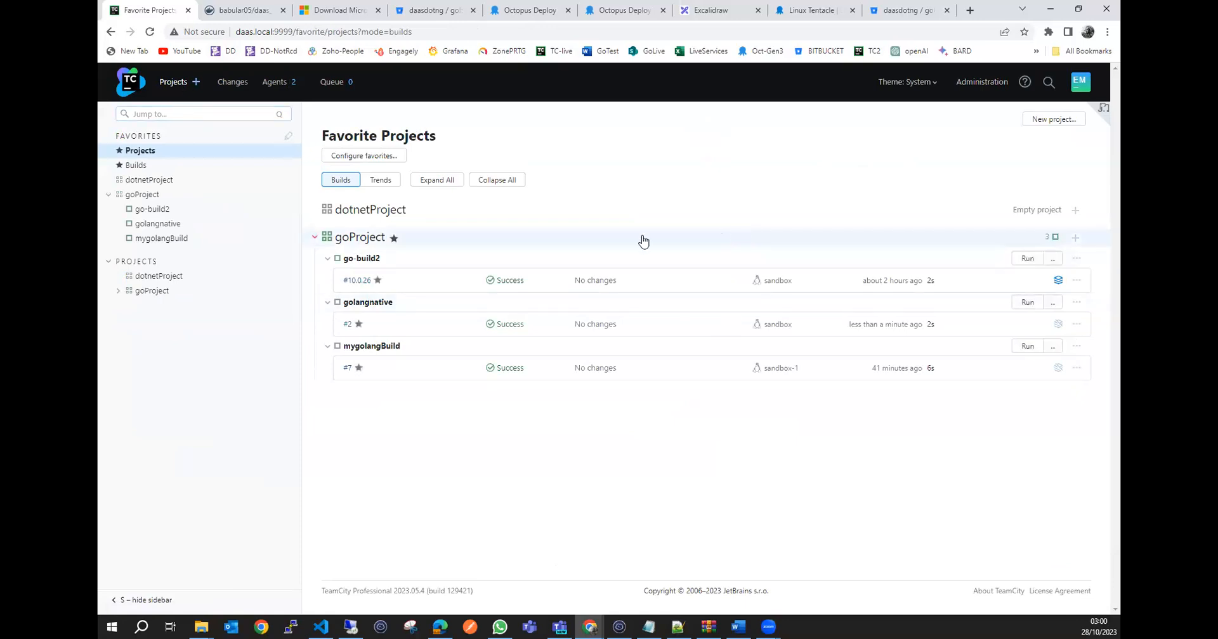
click(188, 227)
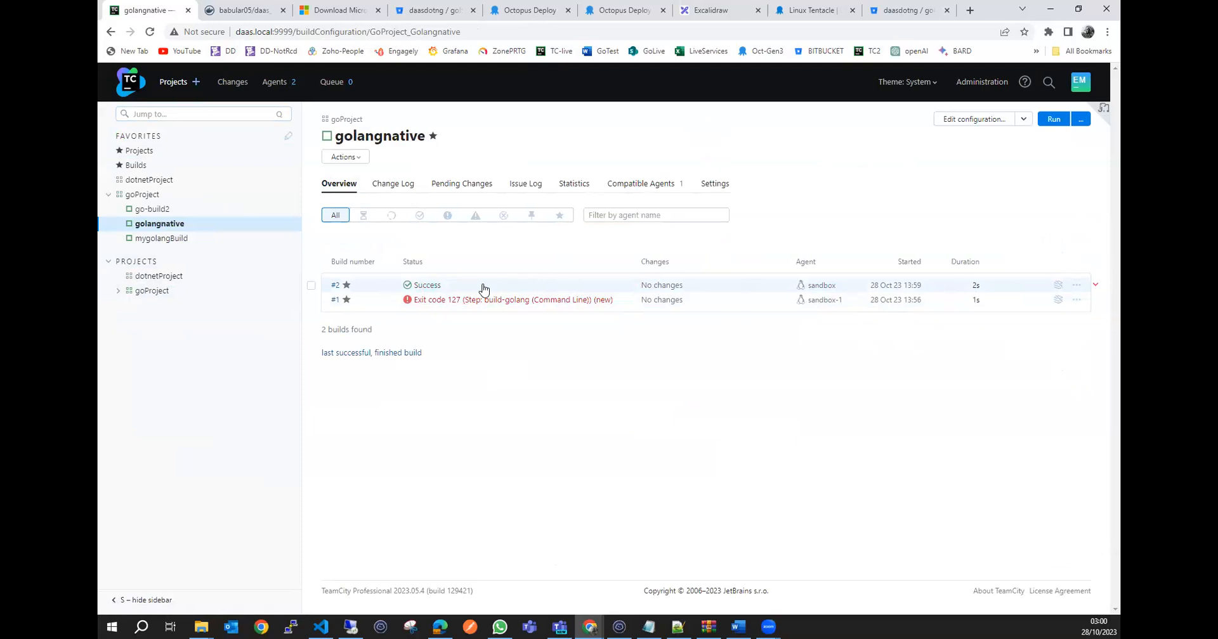
click(430, 285)
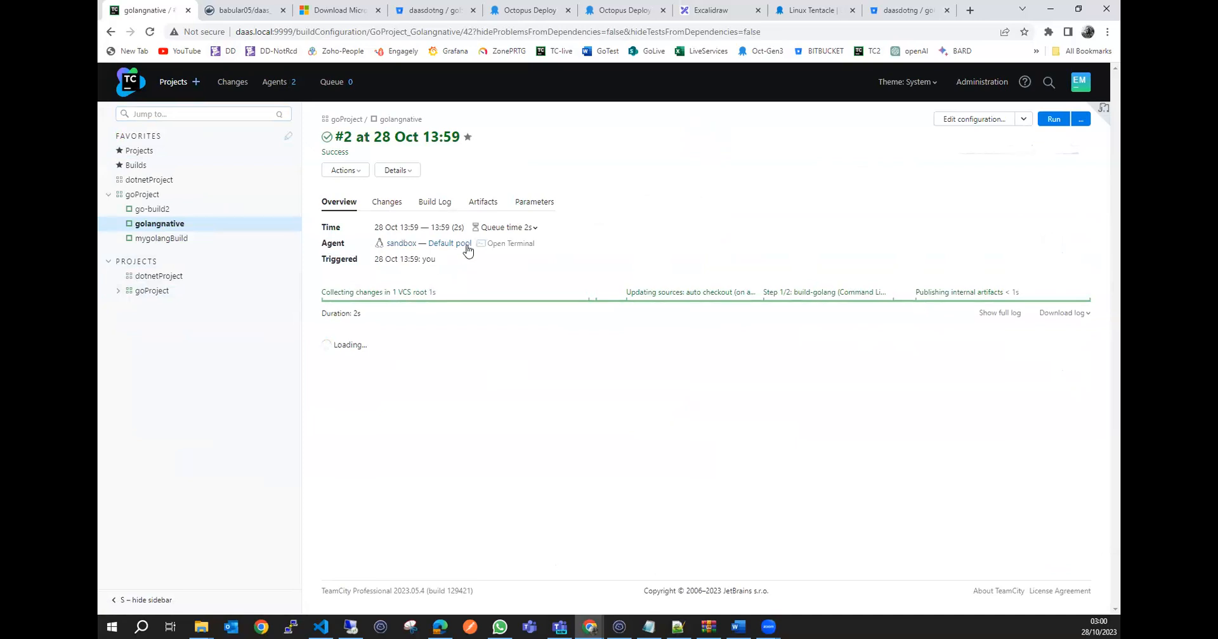
click(443, 205)
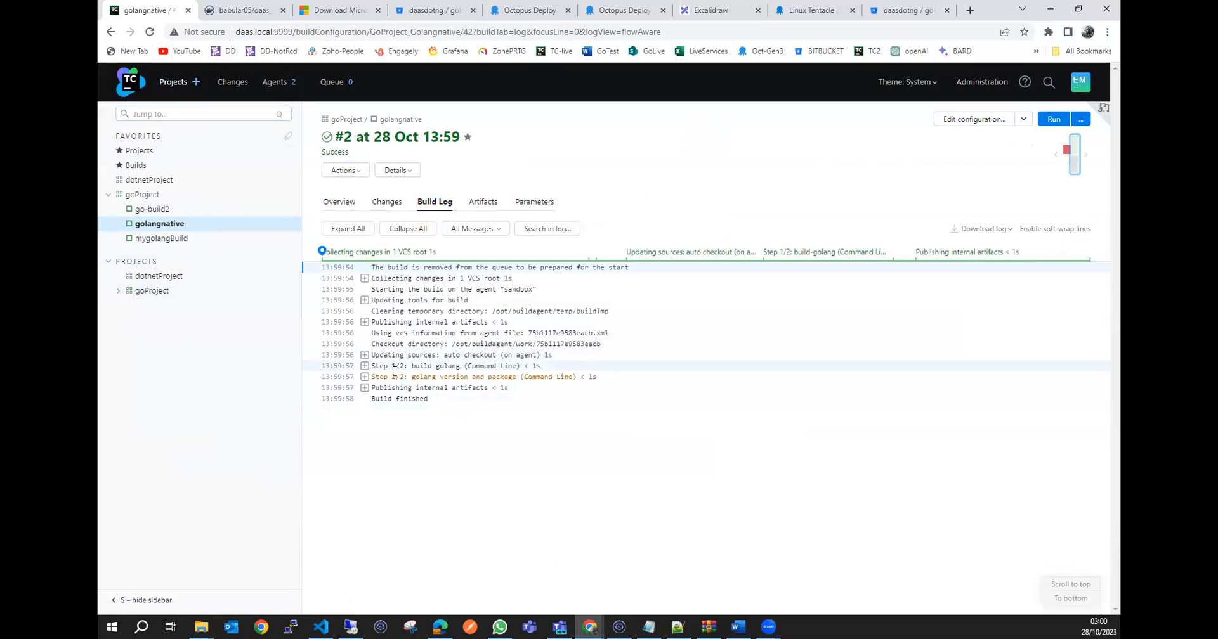
Examine the expanded log entries of both build steps, the source checkout and working directory, and compare with the golangapp-project repository in Bitbucket.
click(365, 366)
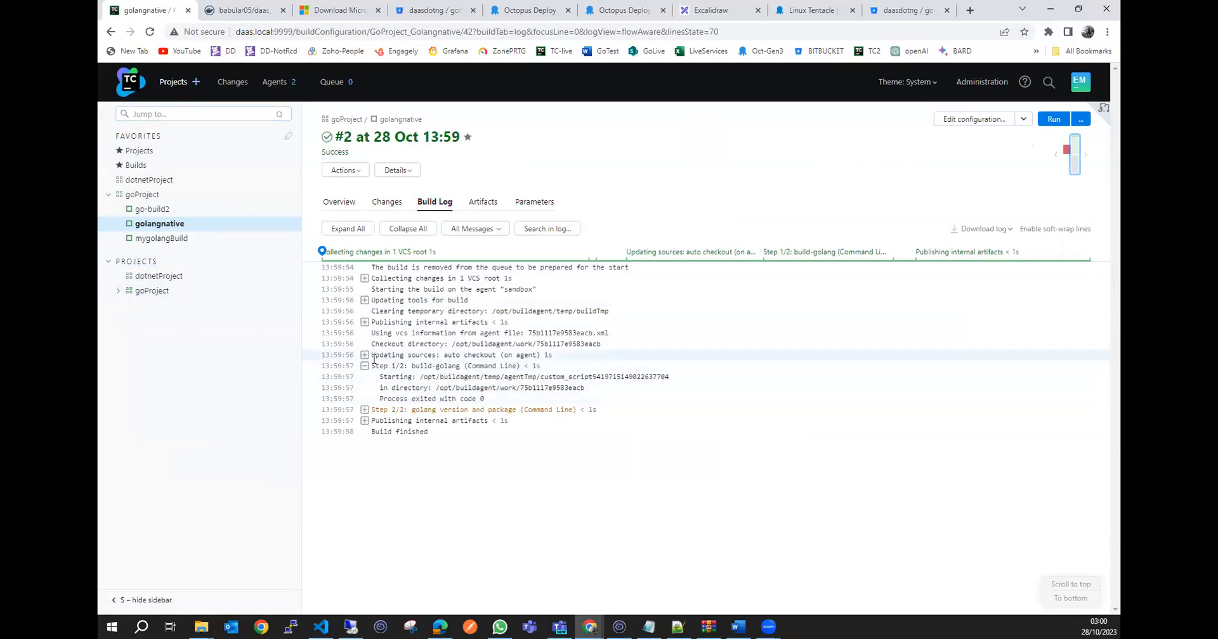
double_click(484, 356)
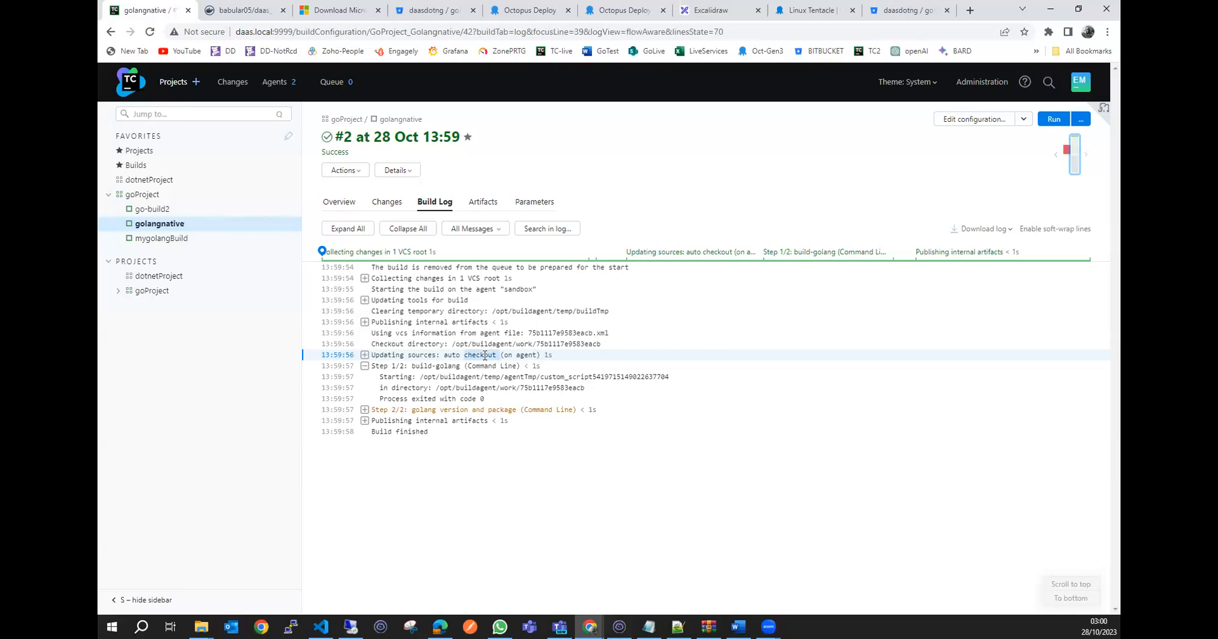
click(891, 10)
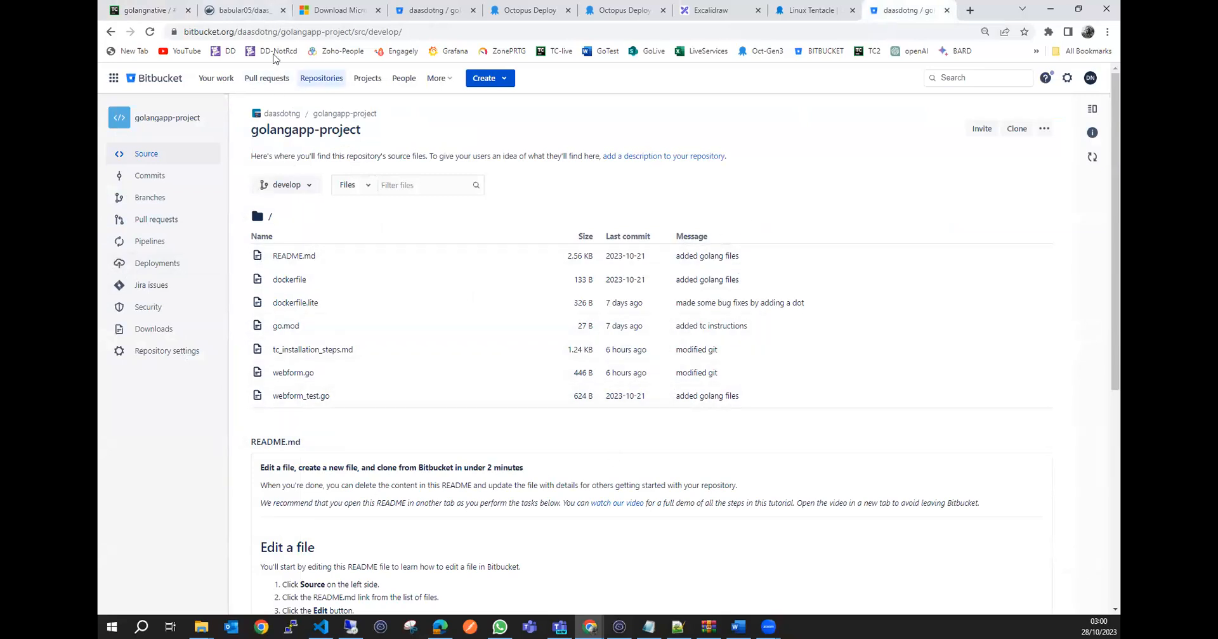
click(164, 11)
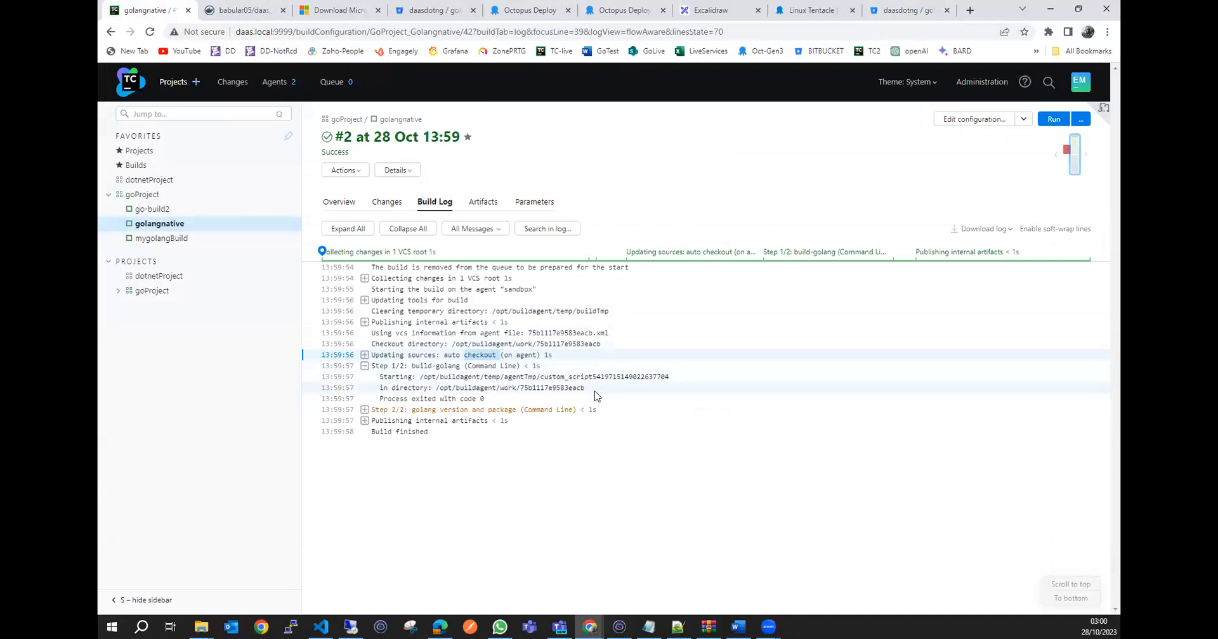
drag(584, 389, 441, 390)
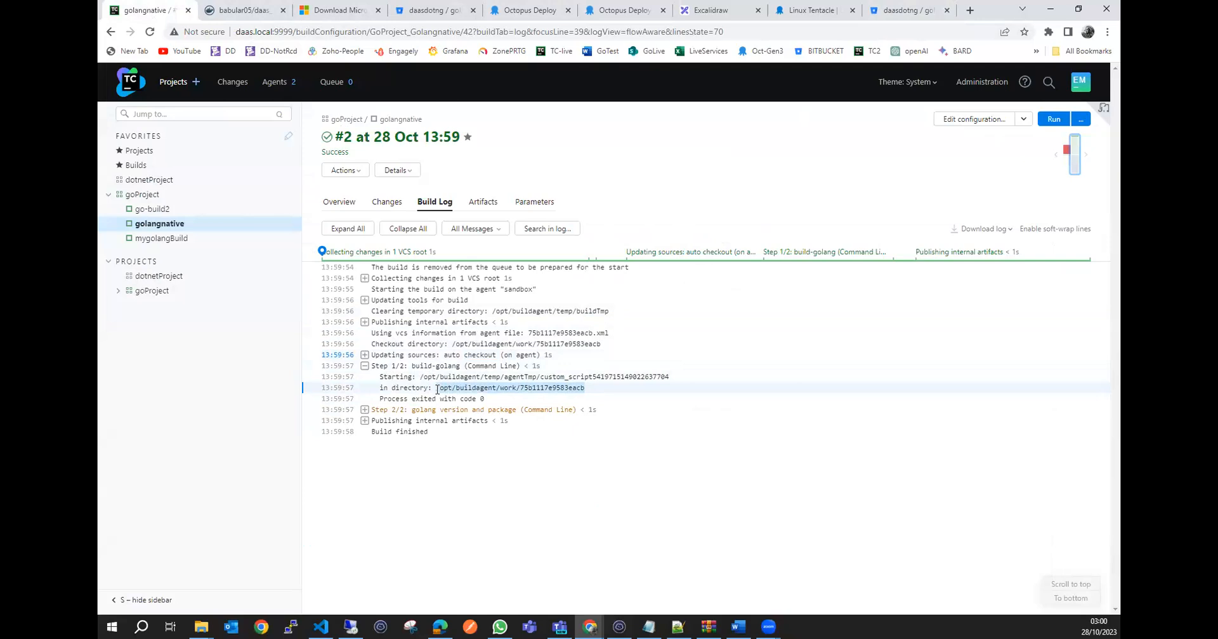
click(364, 410)
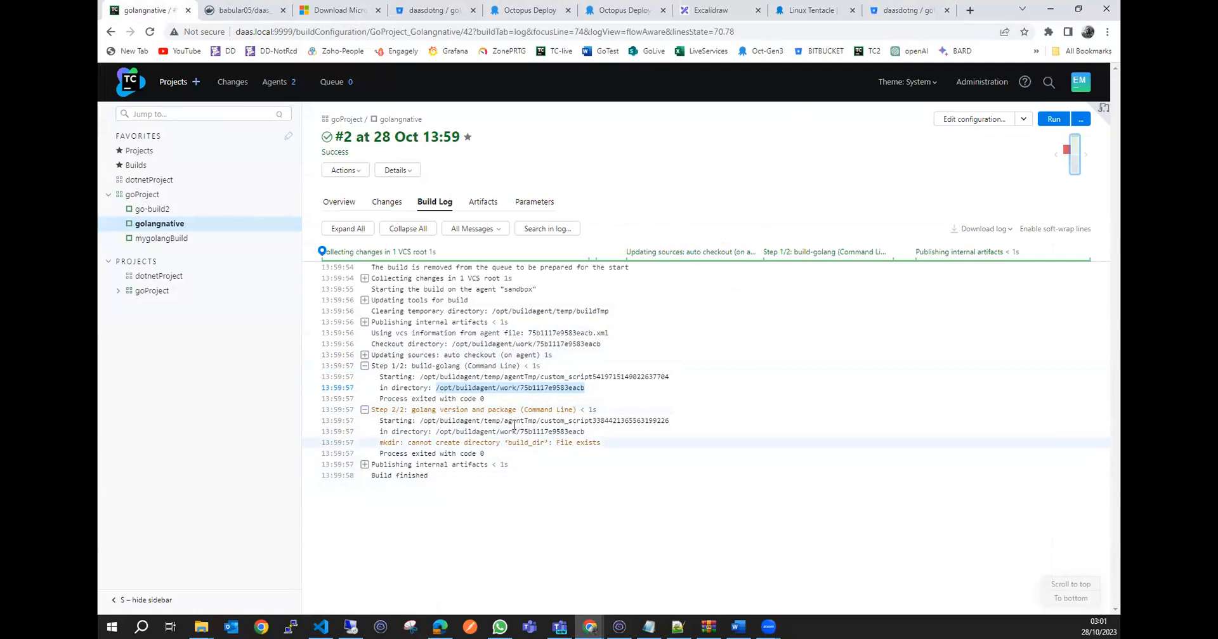
click(490, 393)
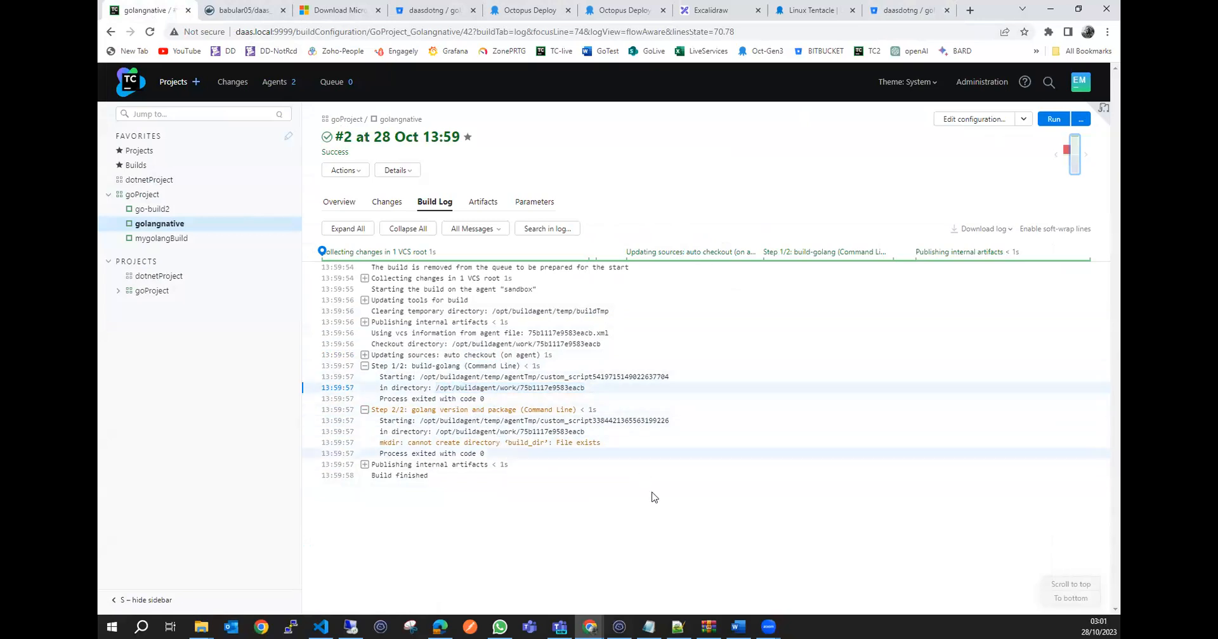
Glance at the container list in the SSH terminal, and open the sandbox agent's summary in TeamCity.
click(619, 627)
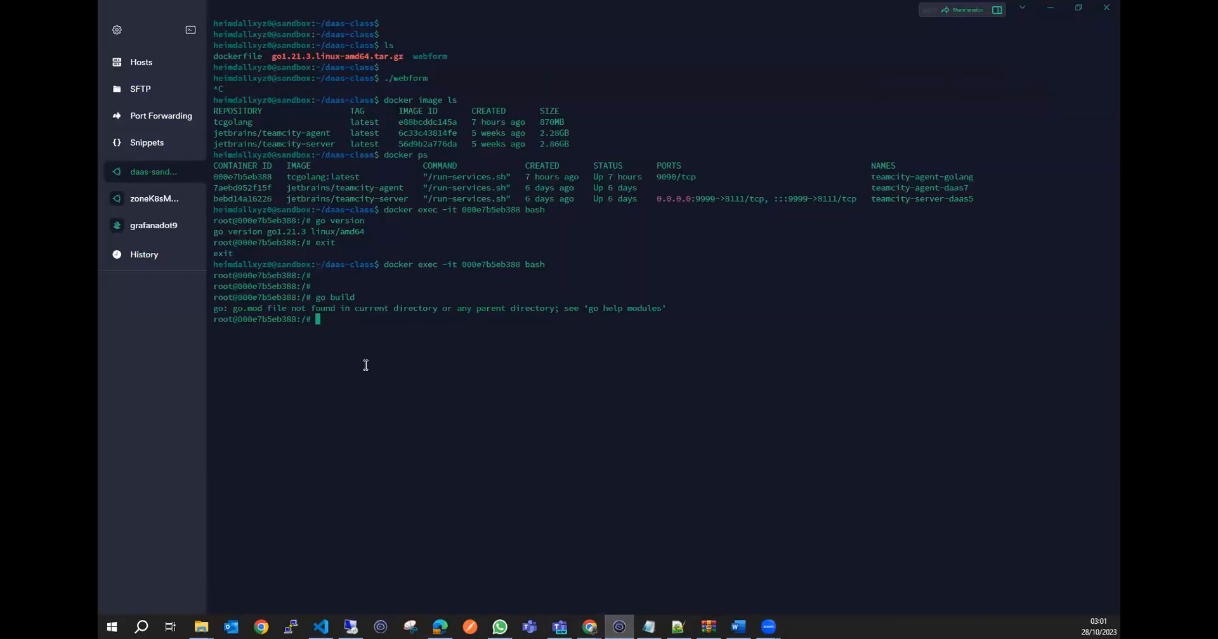
click(1046, 9)
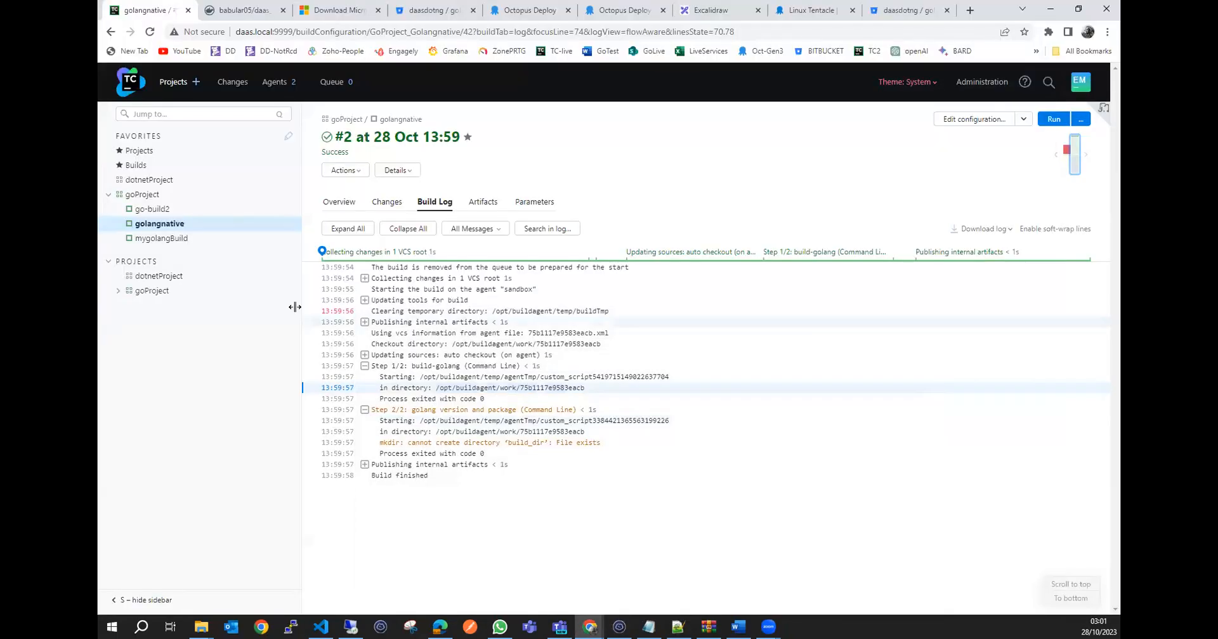
click(277, 84)
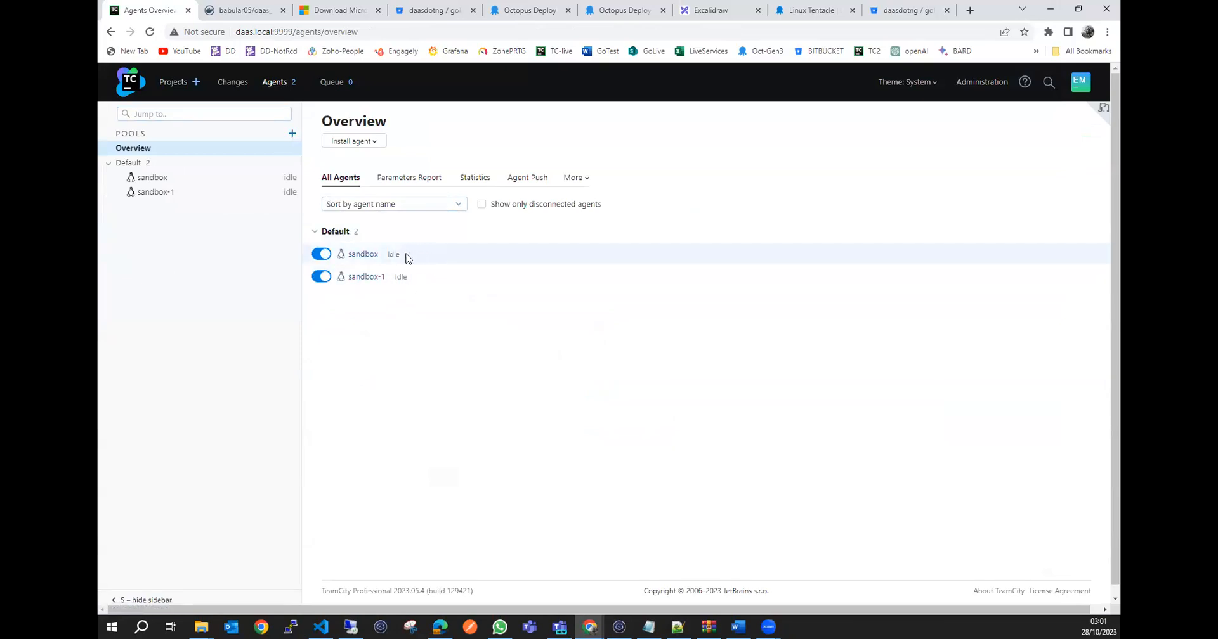
click(357, 255)
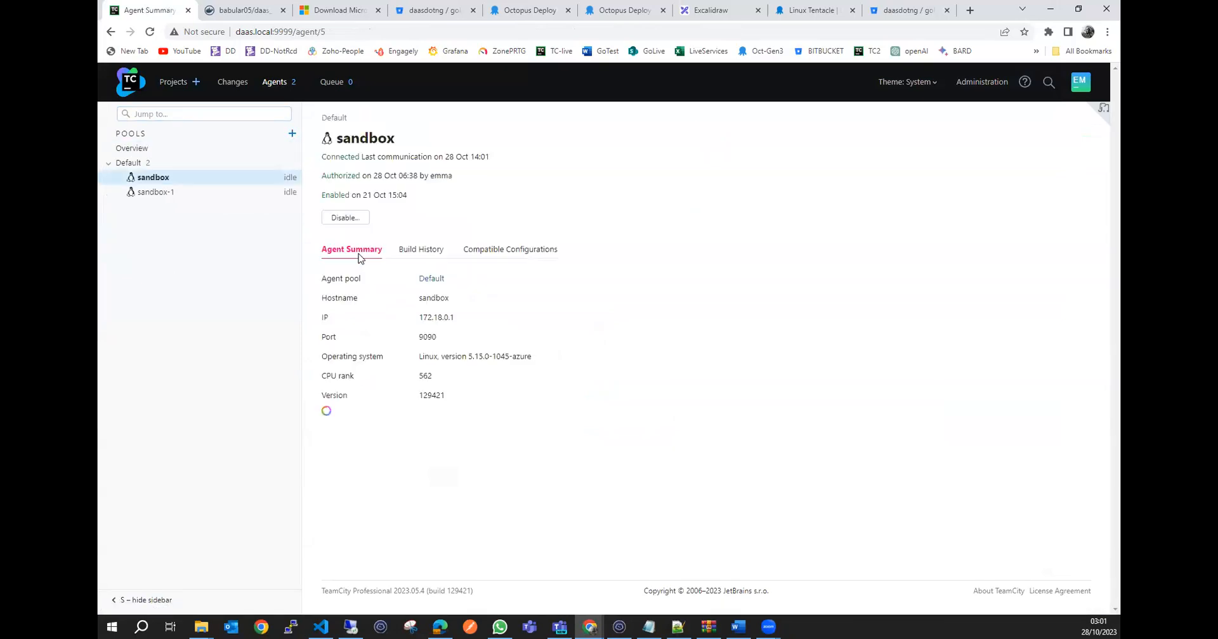
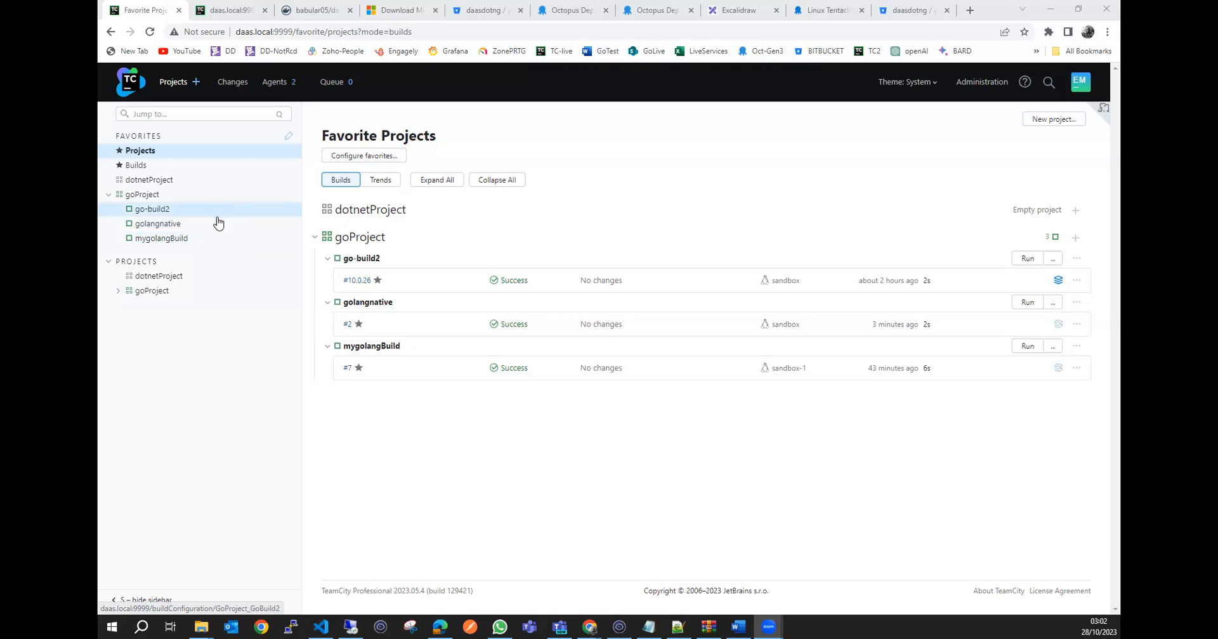
Open the build log of golangnative build #2.
click(219, 226)
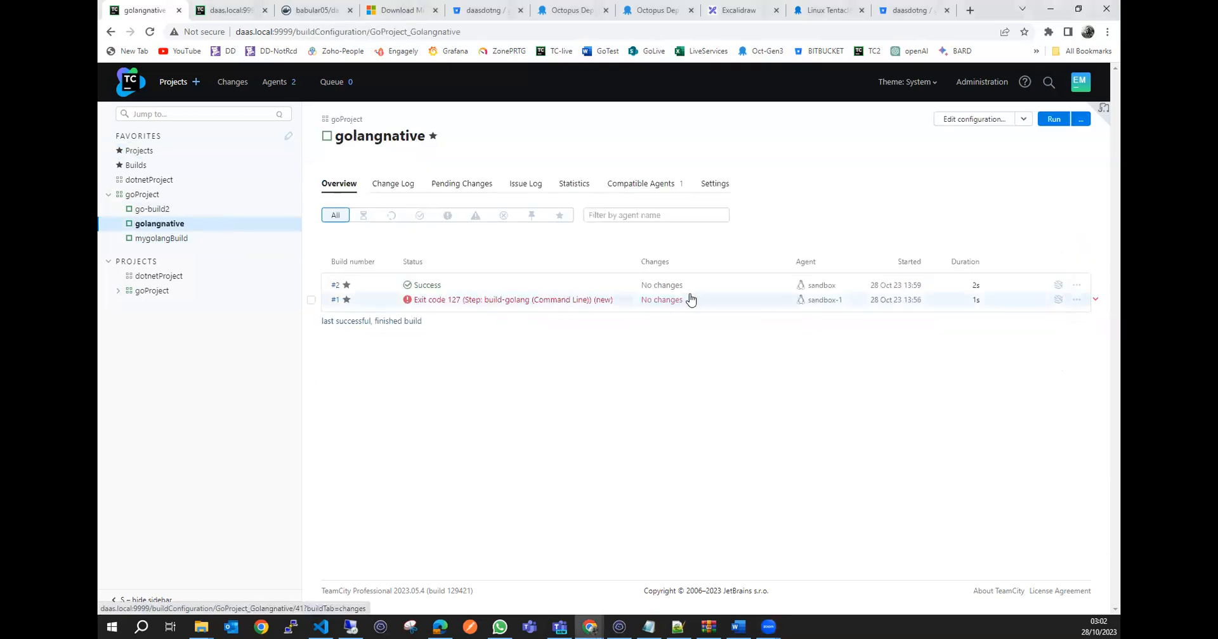
click(566, 288)
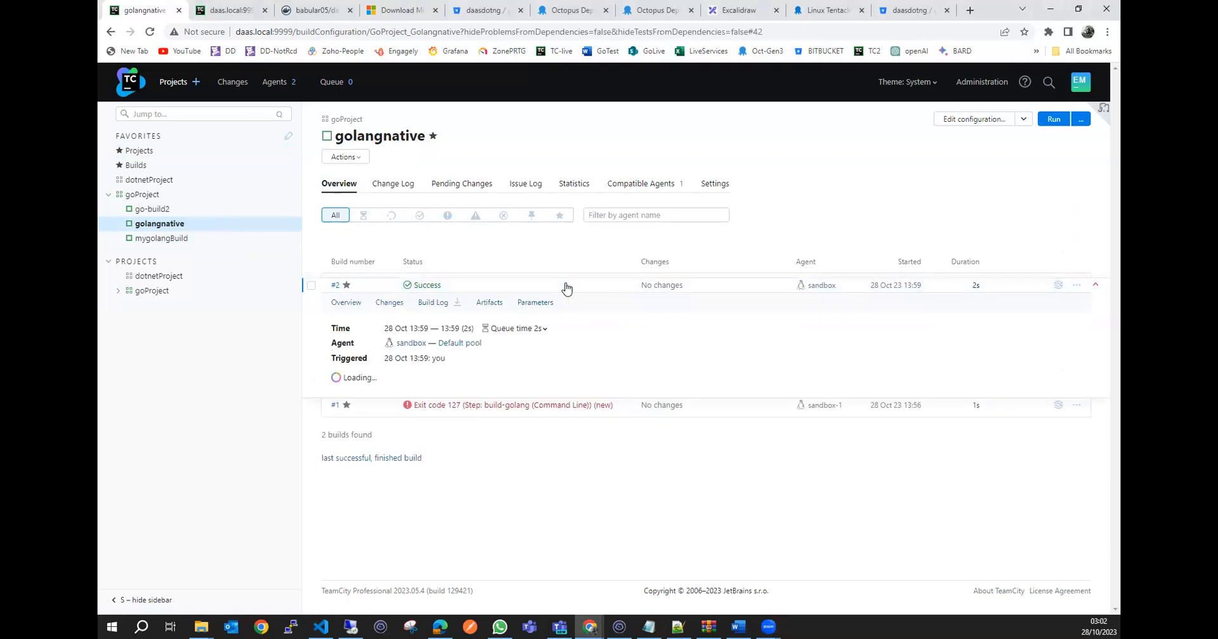
click(437, 305)
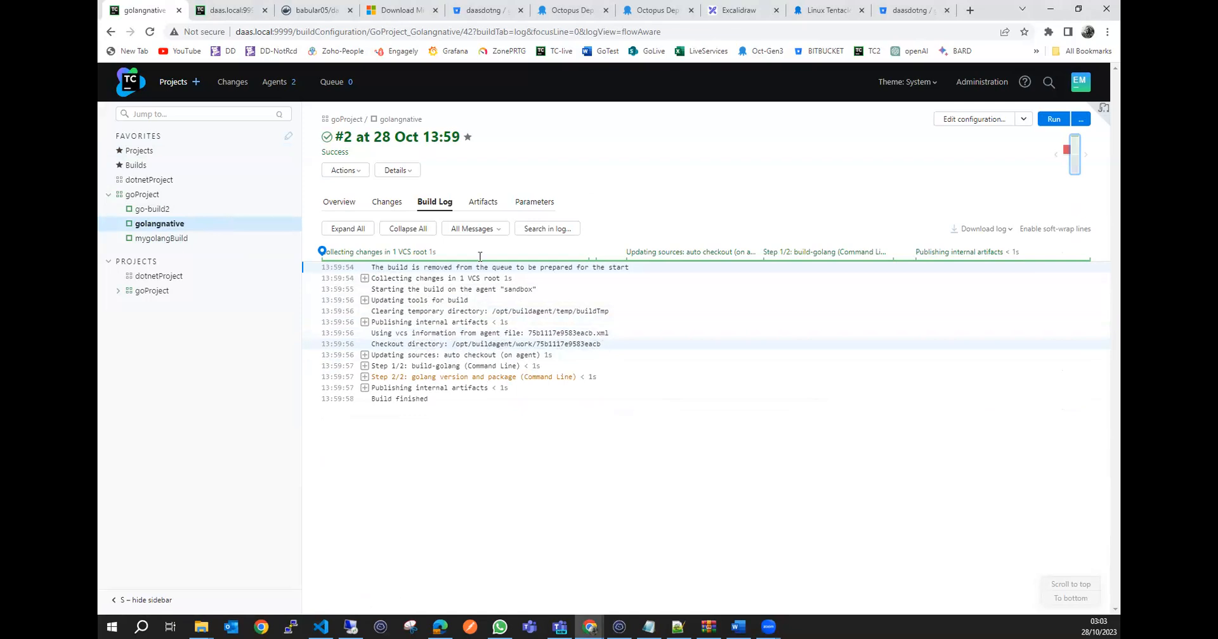
In a duplicate tab of the build log, open golangnative's build-golang step settings and check the working directory option.
click(232, 10)
click(158, 10)
right_click(143, 12)
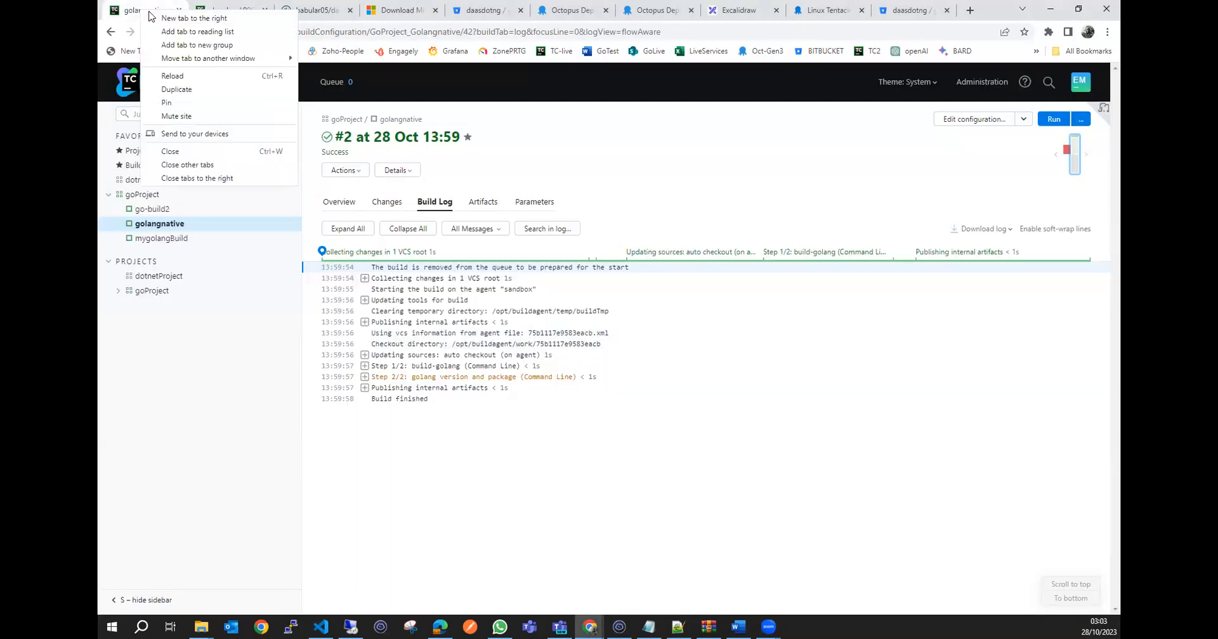
click(191, 89)
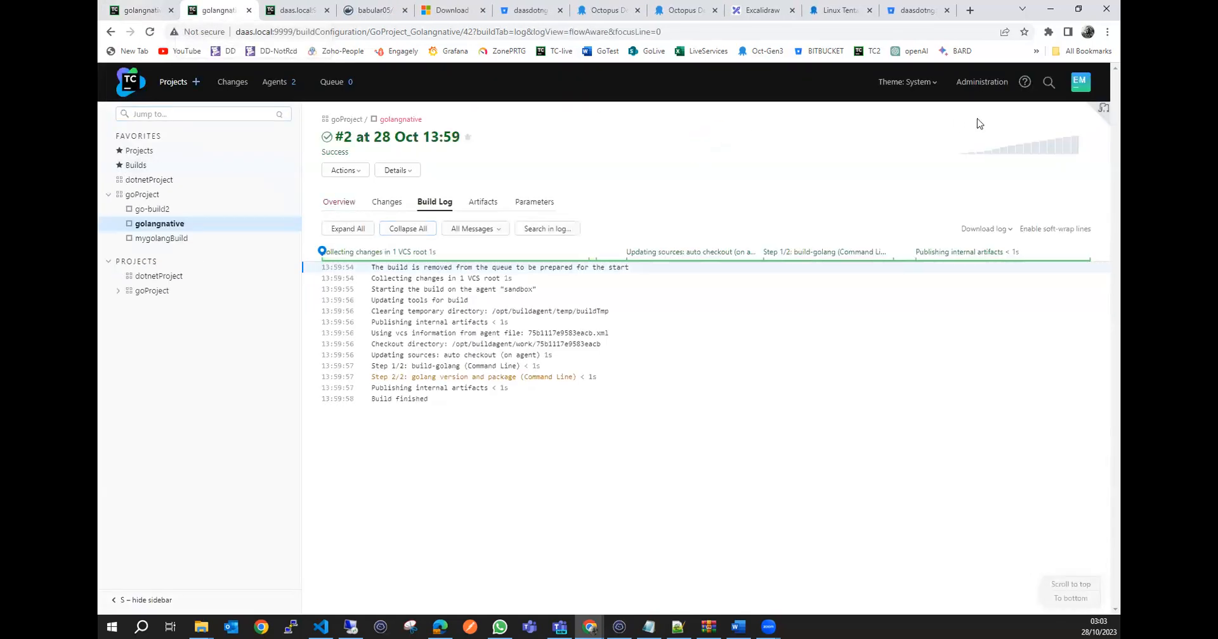
click(1005, 125)
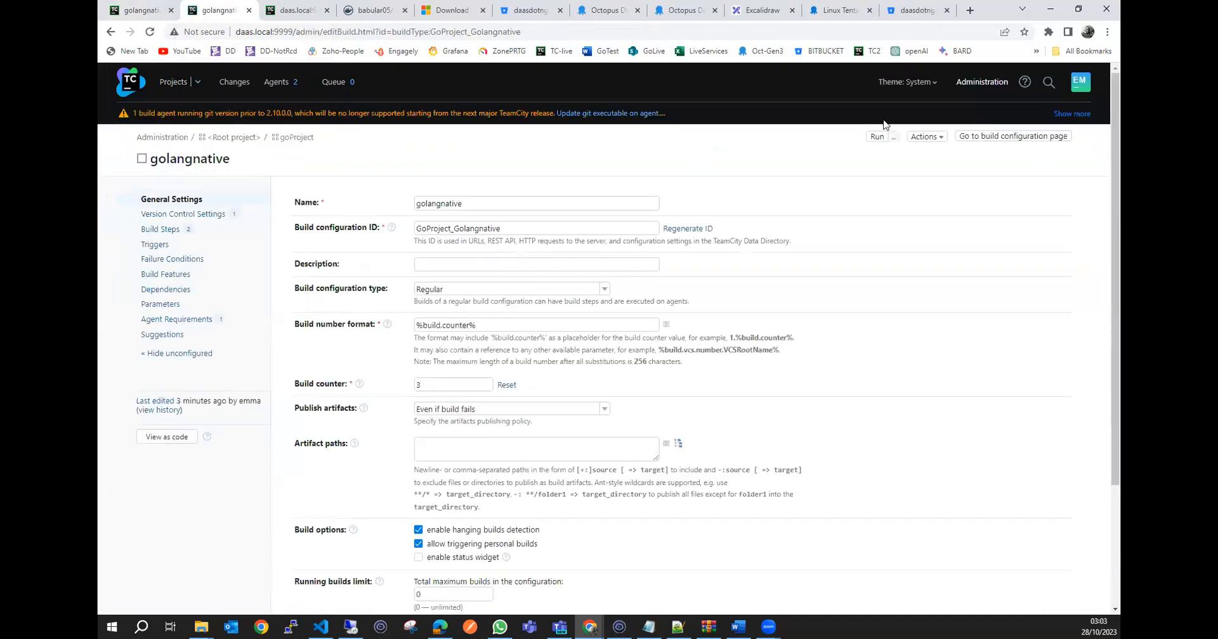
click(160, 230)
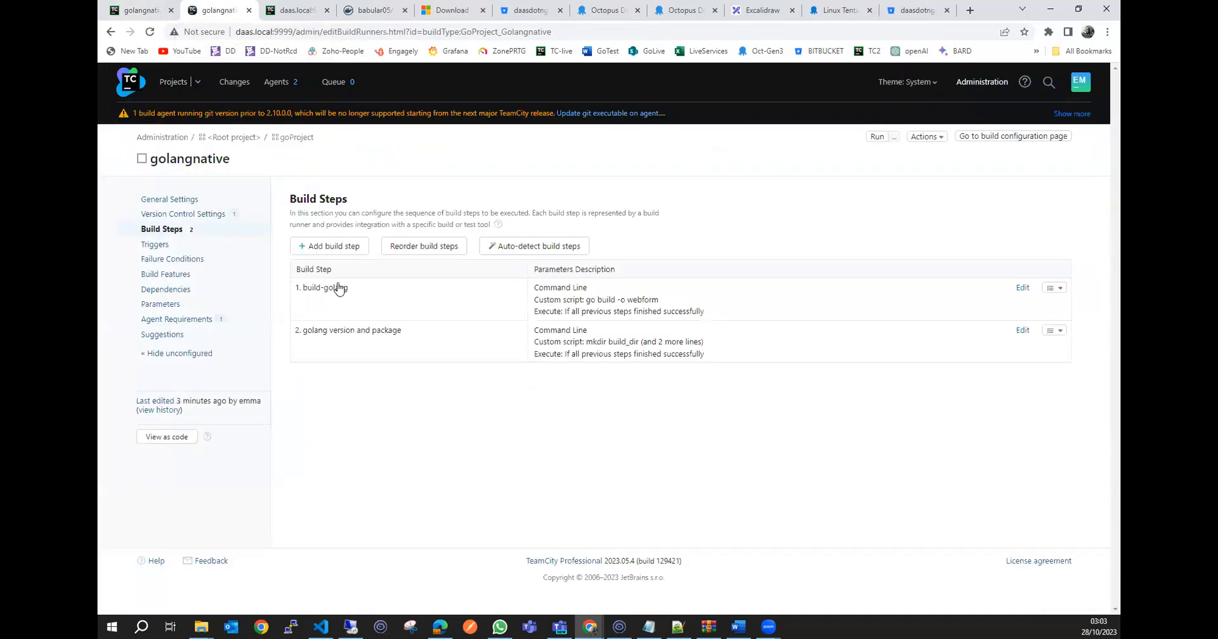
click(1022, 289)
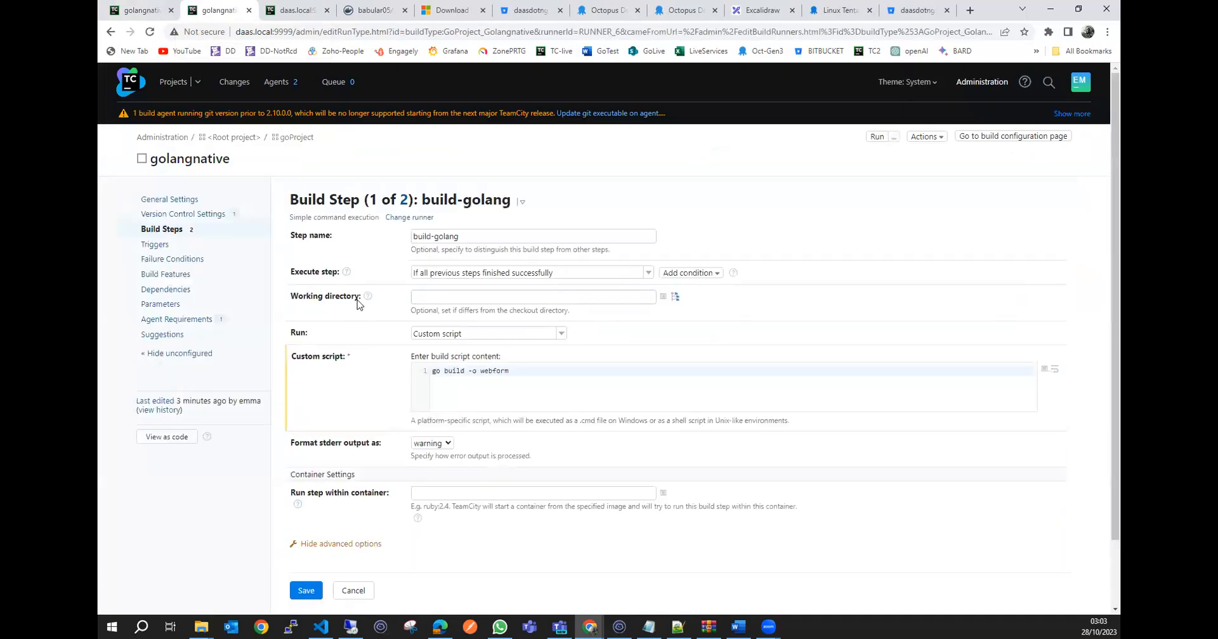
drag(292, 297, 366, 303)
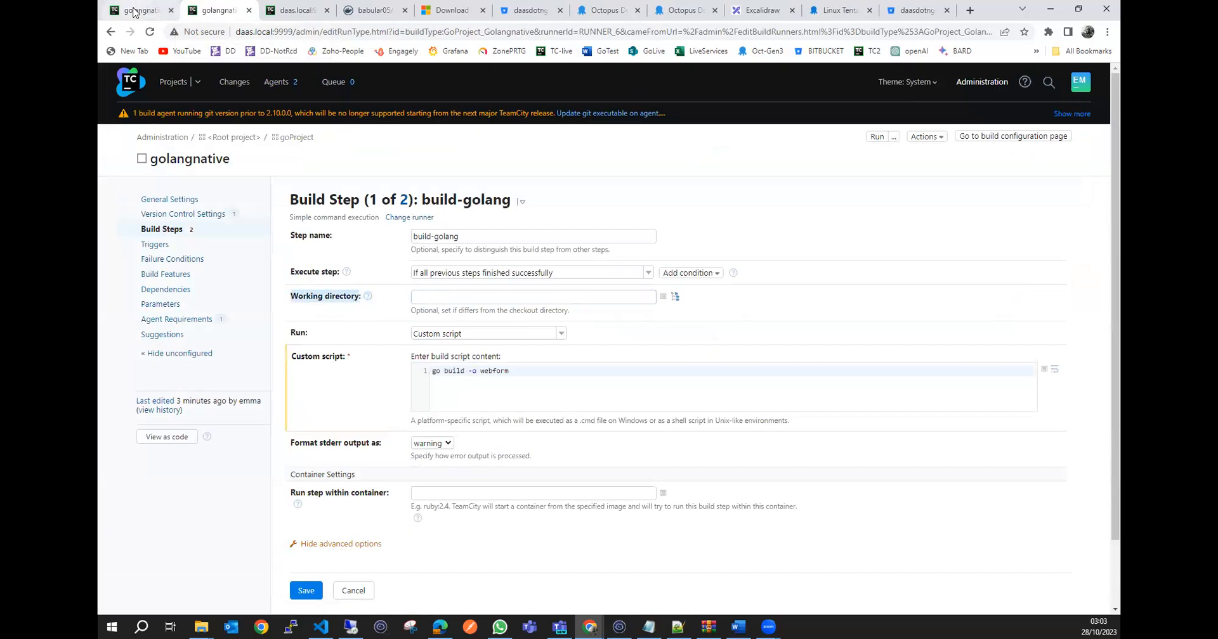
Copy the checkout directory path /opt/buildagent/work/75b1117e9583eacb from the build log of build #2.
click(145, 8)
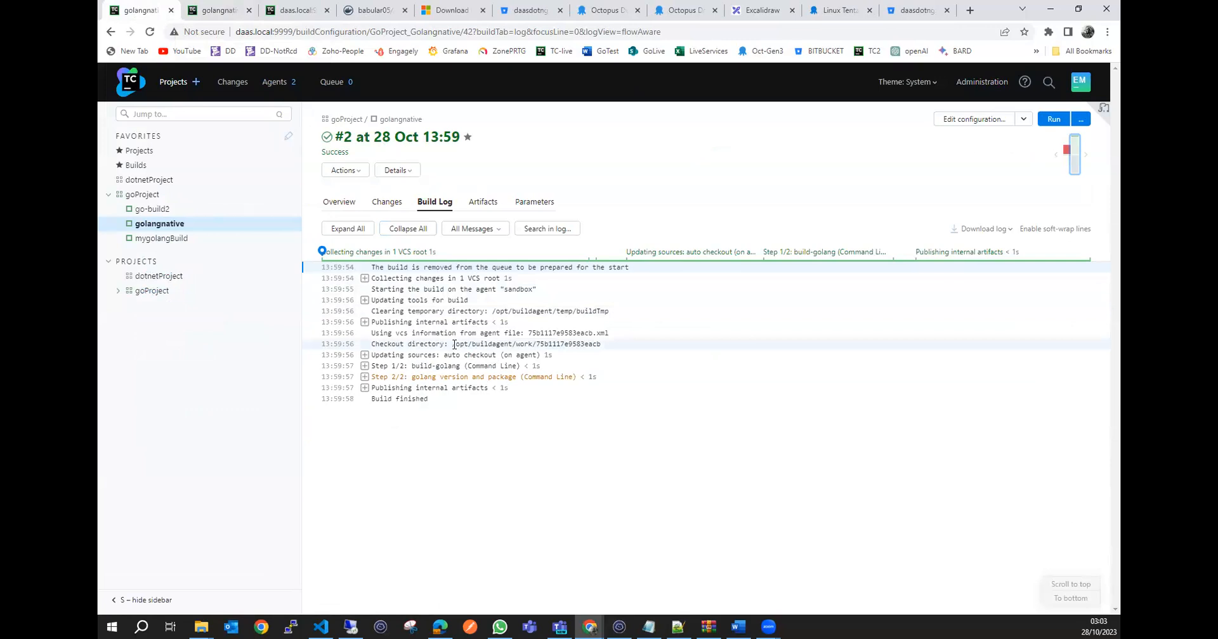
drag(452, 344, 603, 344)
right_click(548, 344)
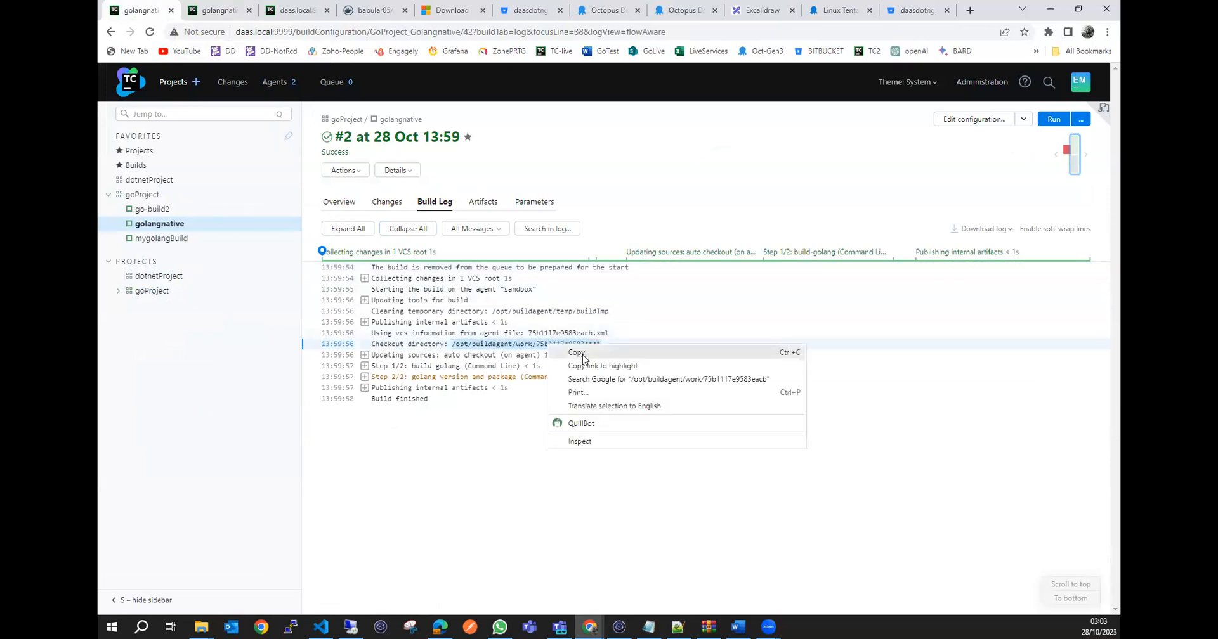
click(583, 353)
In the agent's web terminal, change to the copied checkout directory and list its files.
click(293, 8)
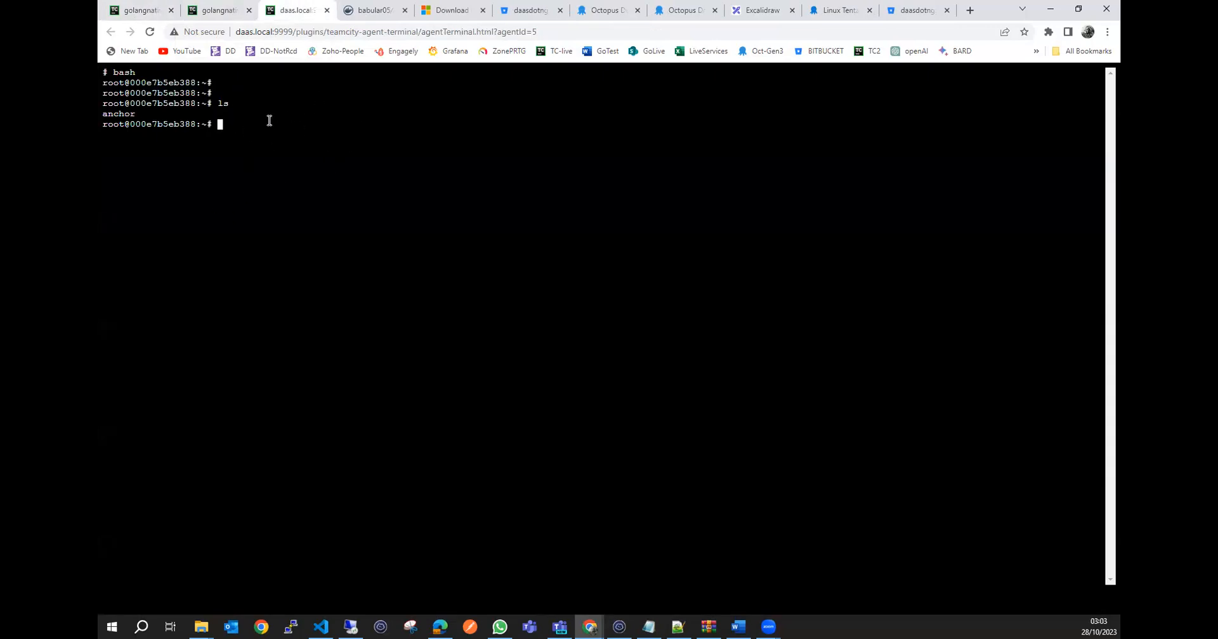
text(cd)
right_click(269, 120)
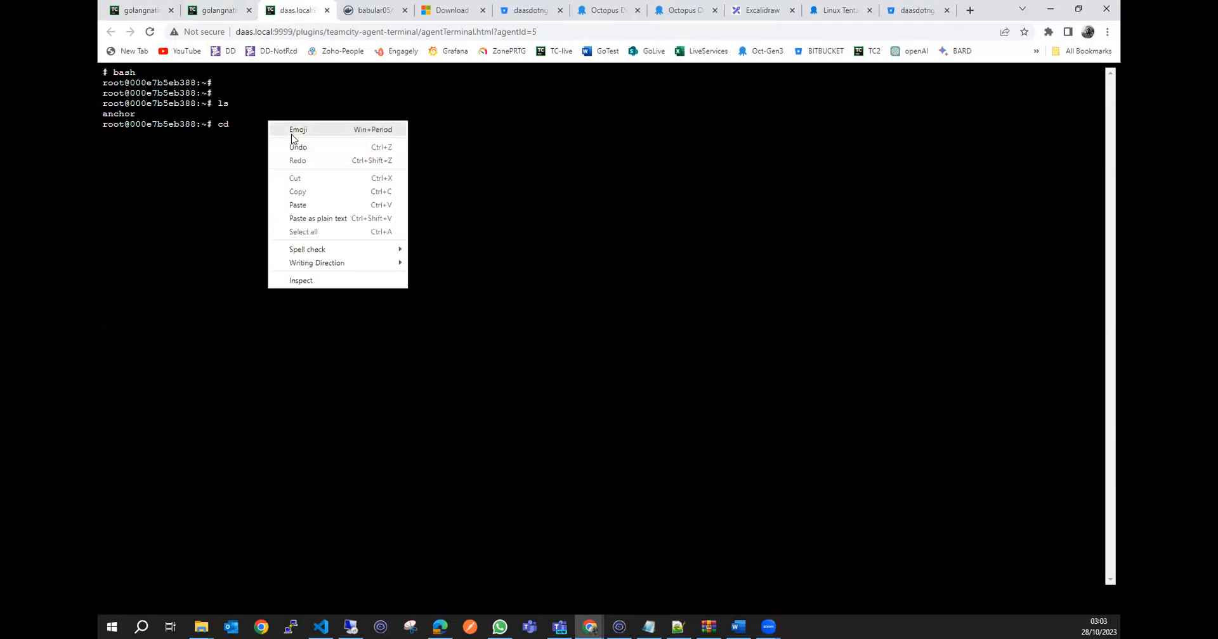
click(302, 204)
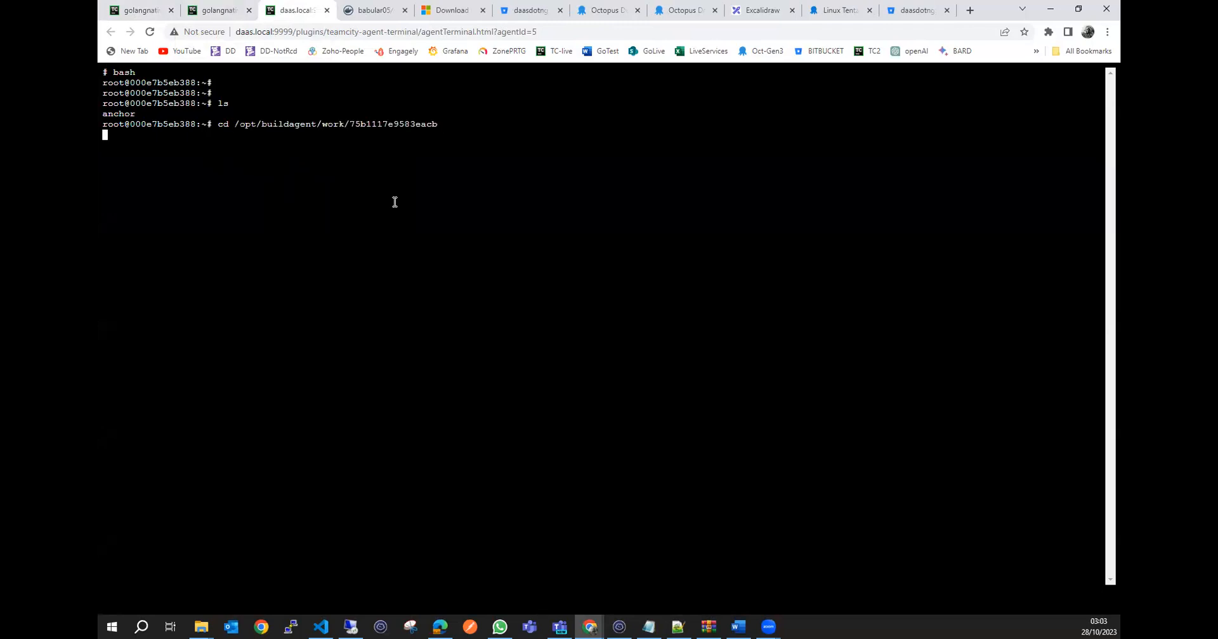
text(ls)
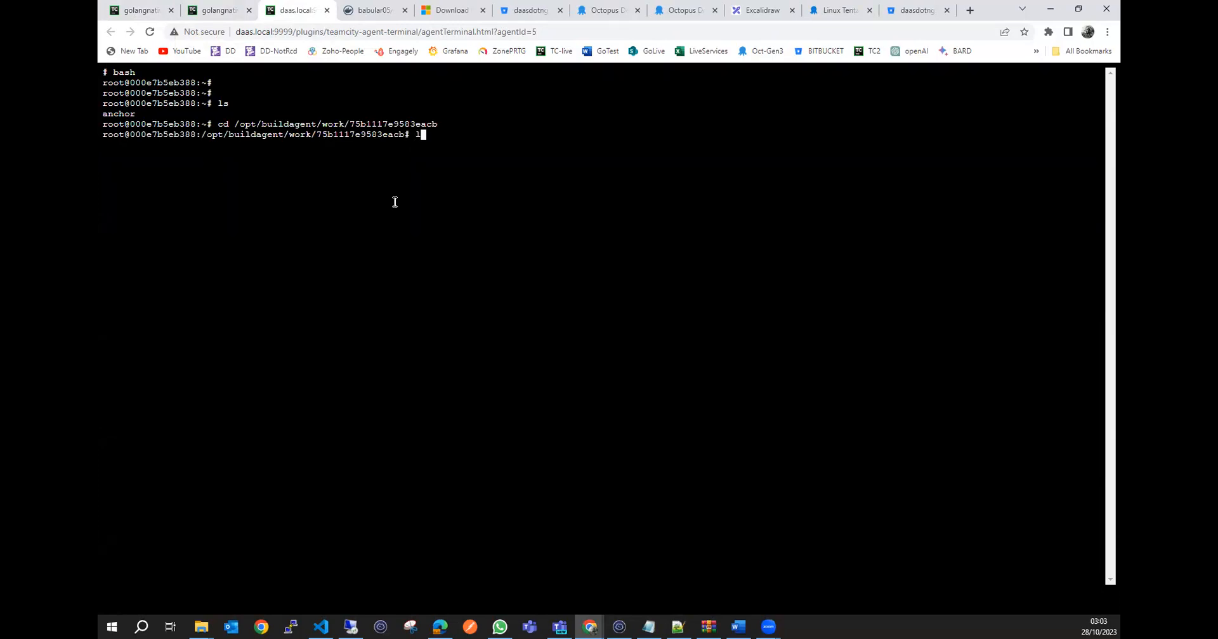
key(Return)
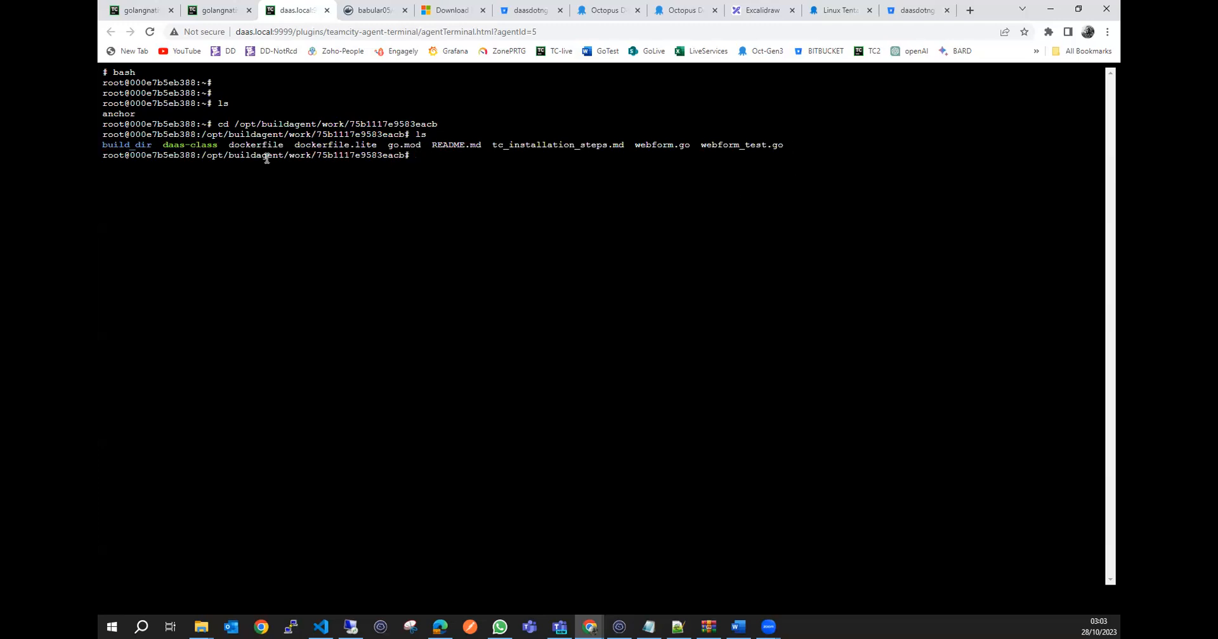
Compare the listed files with the golangapp-project repository in Bitbucket, and expand the build-golang entry in TeamCity's build log.
click(897, 10)
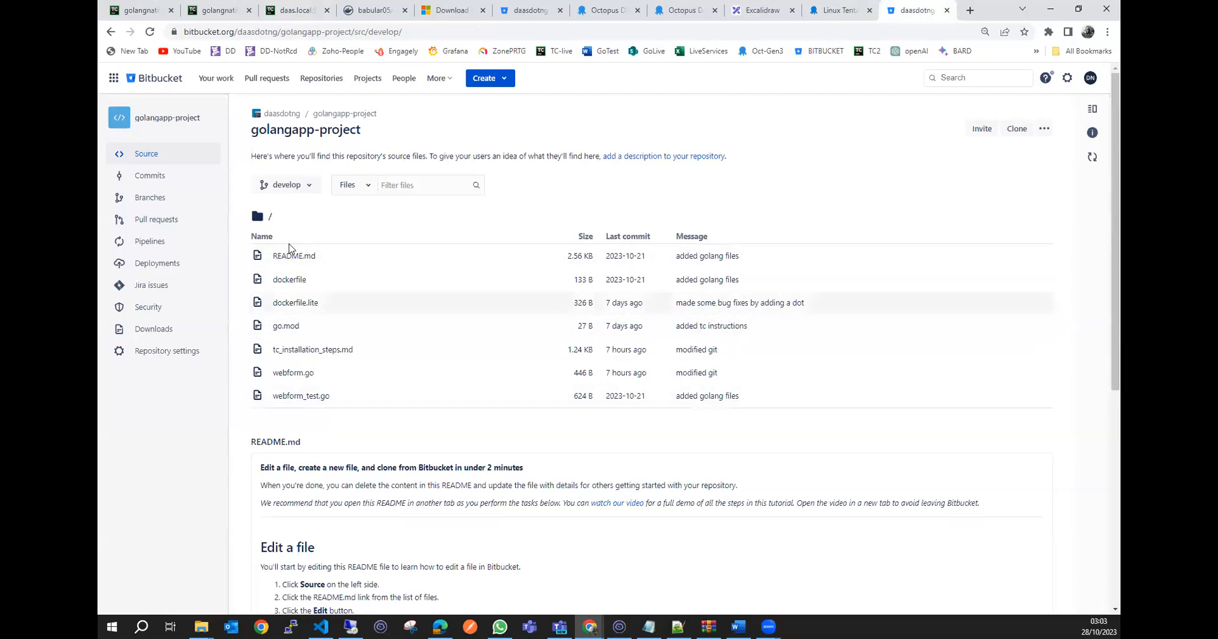
click(297, 10)
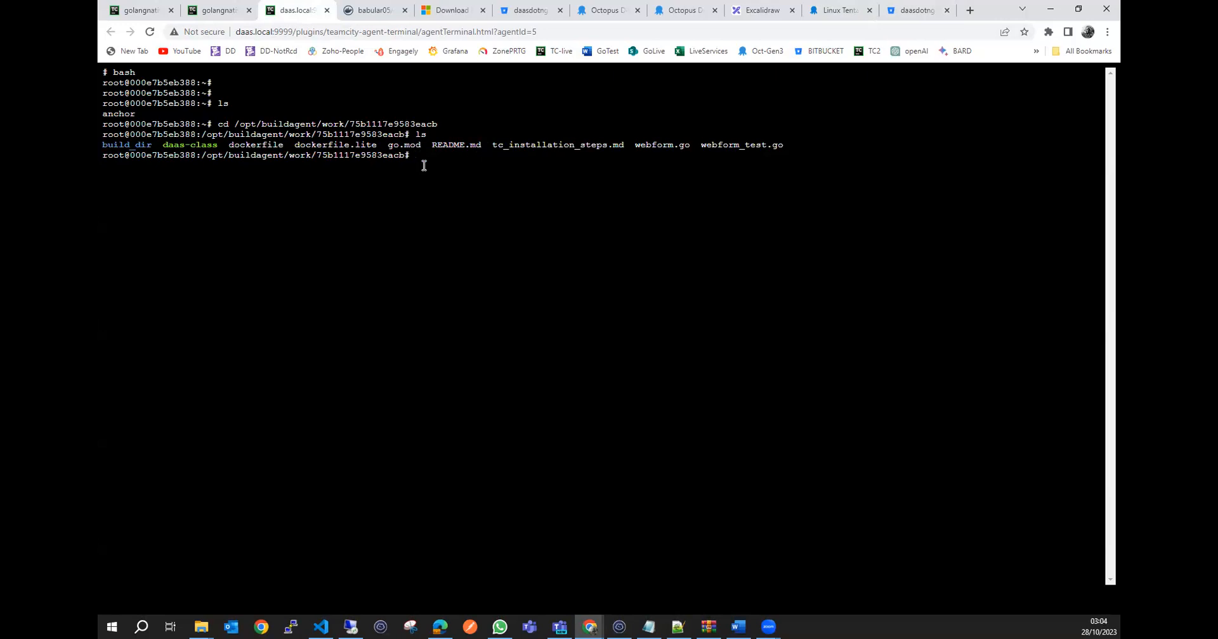
click(219, 11)
click(162, 13)
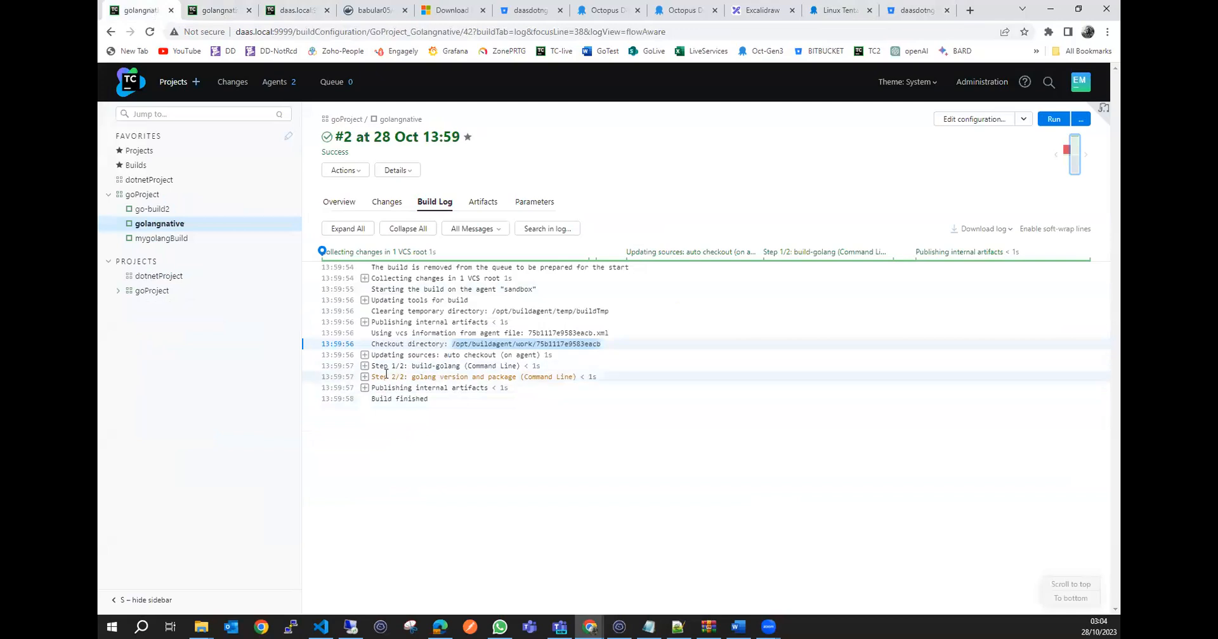
click(364, 366)
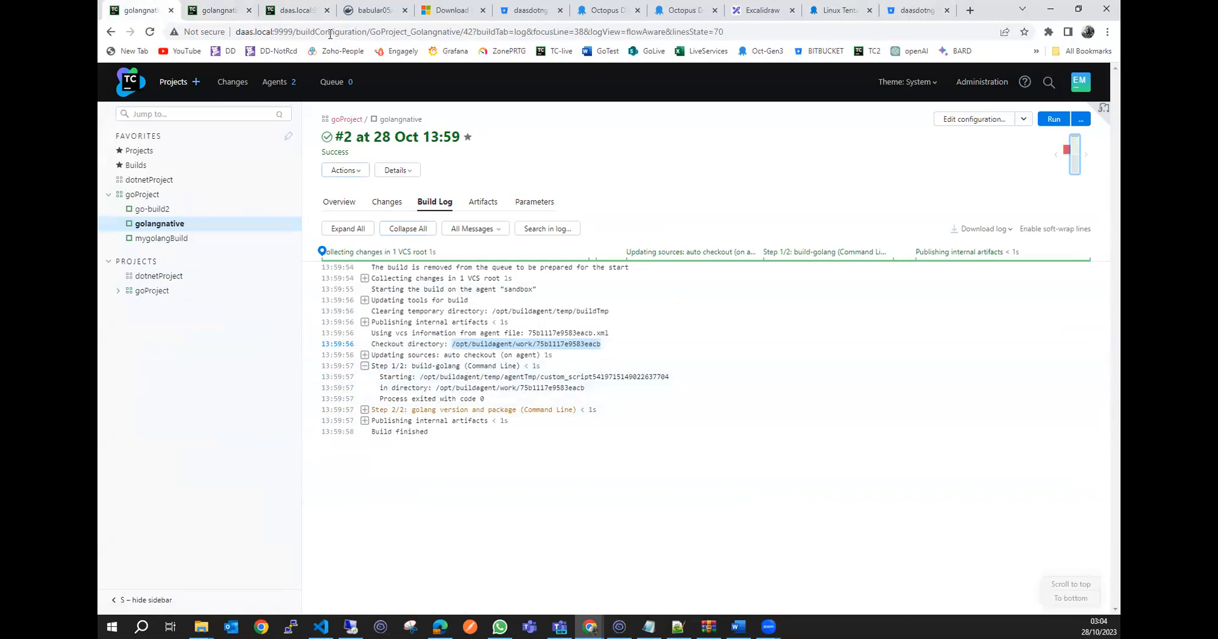
Return to the agent's web terminal and list the checkout directory's files again.
click(225, 13)
click(292, 11)
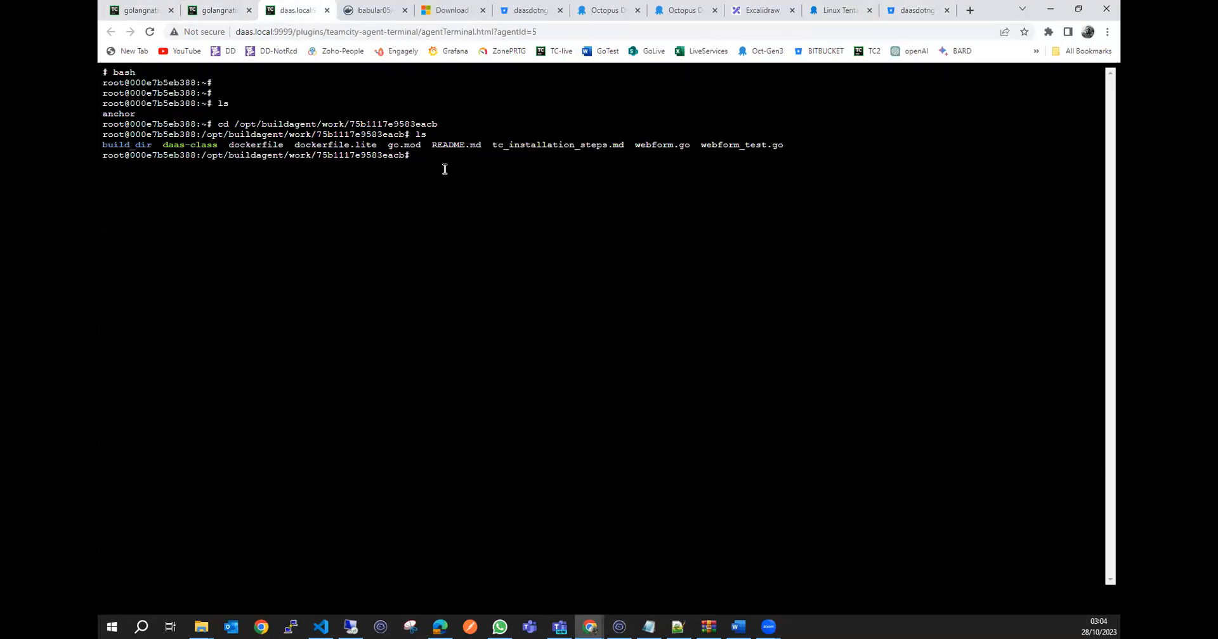
text(ls)
key(Return)
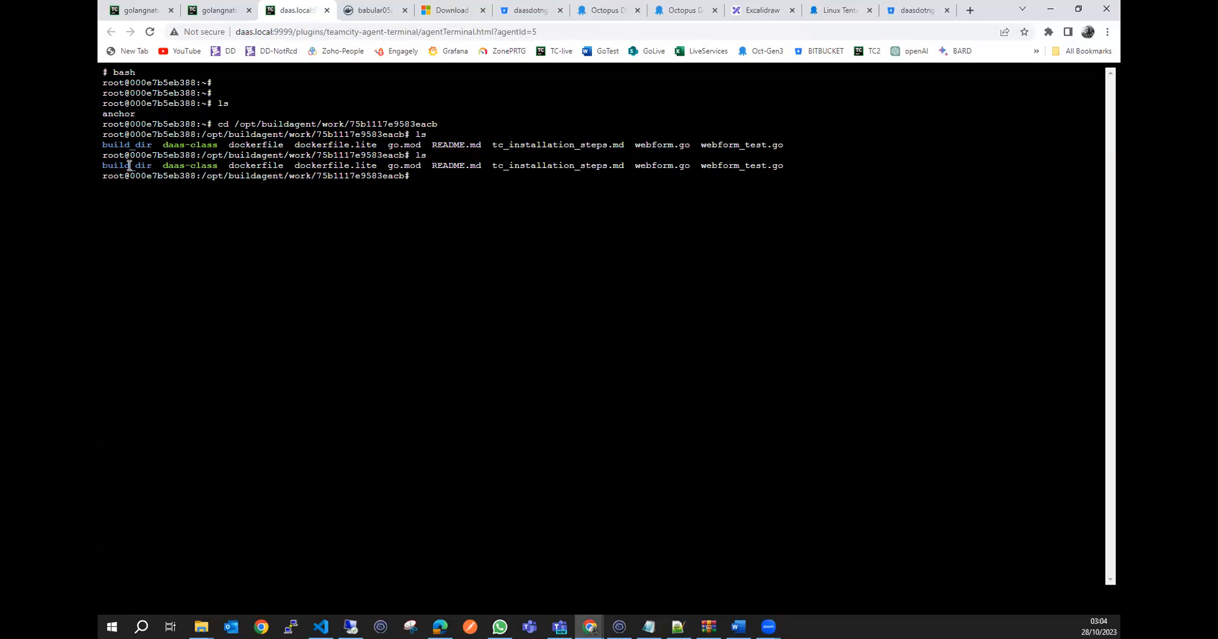
Change into build_dir, list its files and compare them with the local build_dir in VS Code.
text(cd bui)
key(Tab)
key(Return)
text(ls)
key(Return)
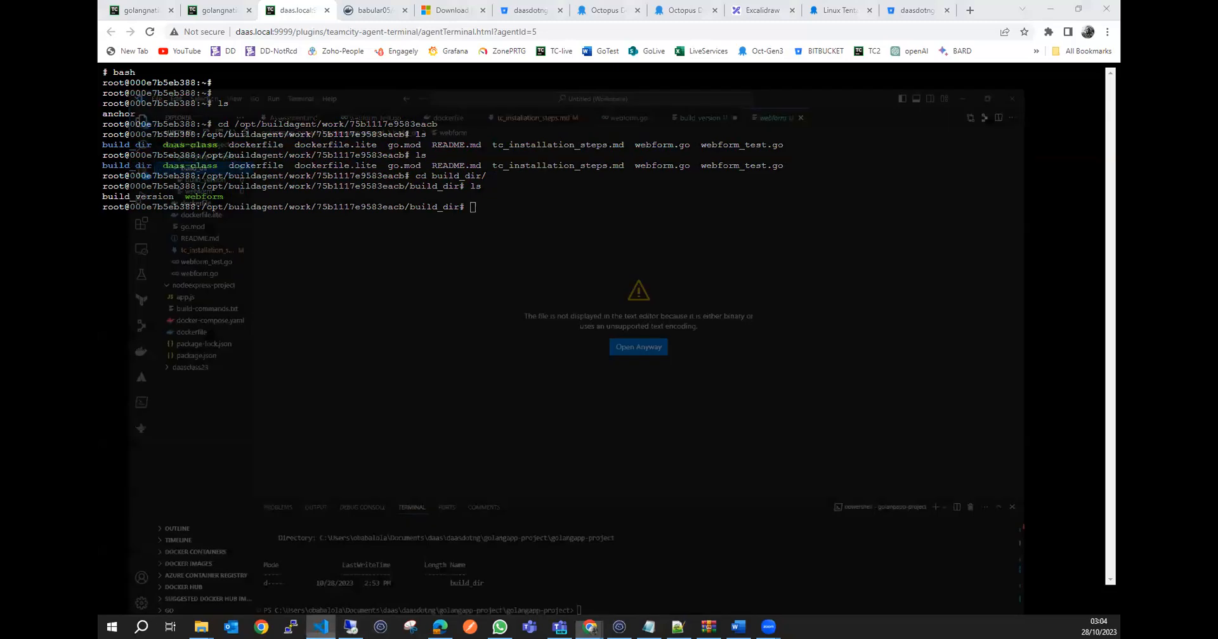
click(320, 627)
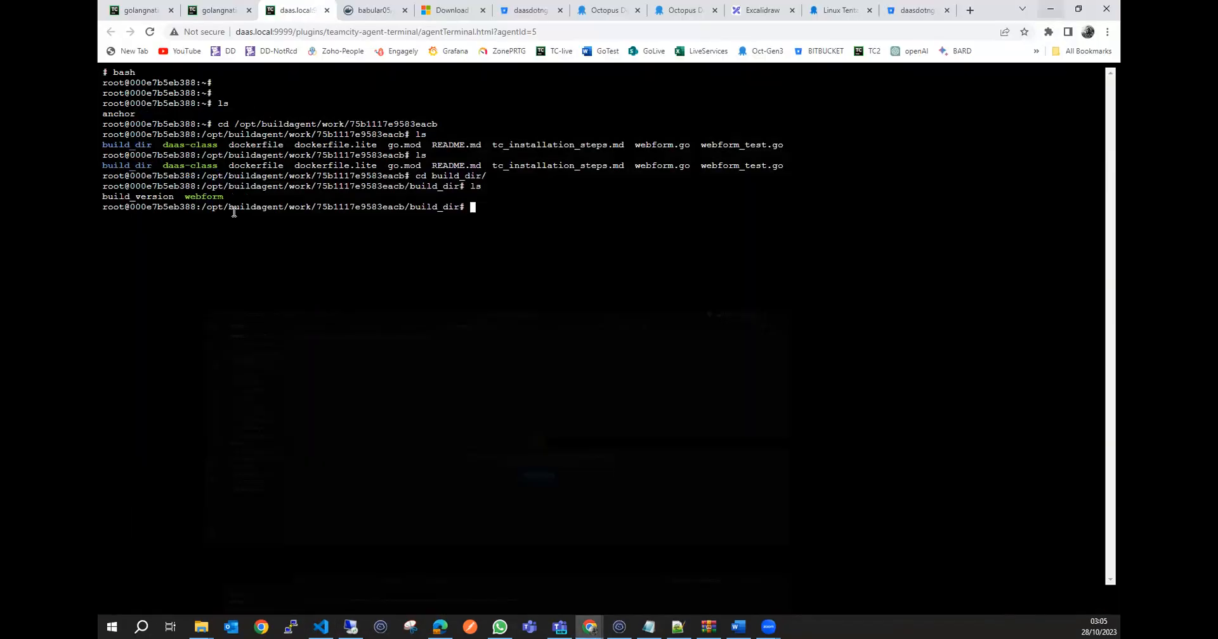
click(1050, 10)
Display the contents of the build_version file with cat in the agent terminal.
double_click(140, 195)
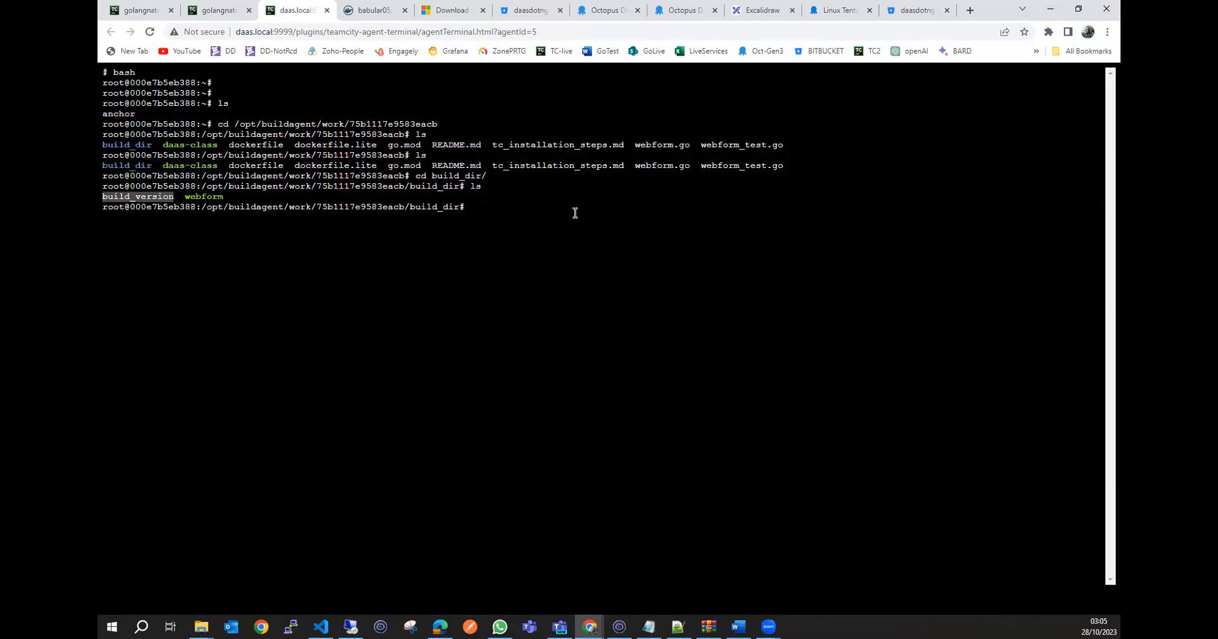
text(cat)
right_click(574, 214)
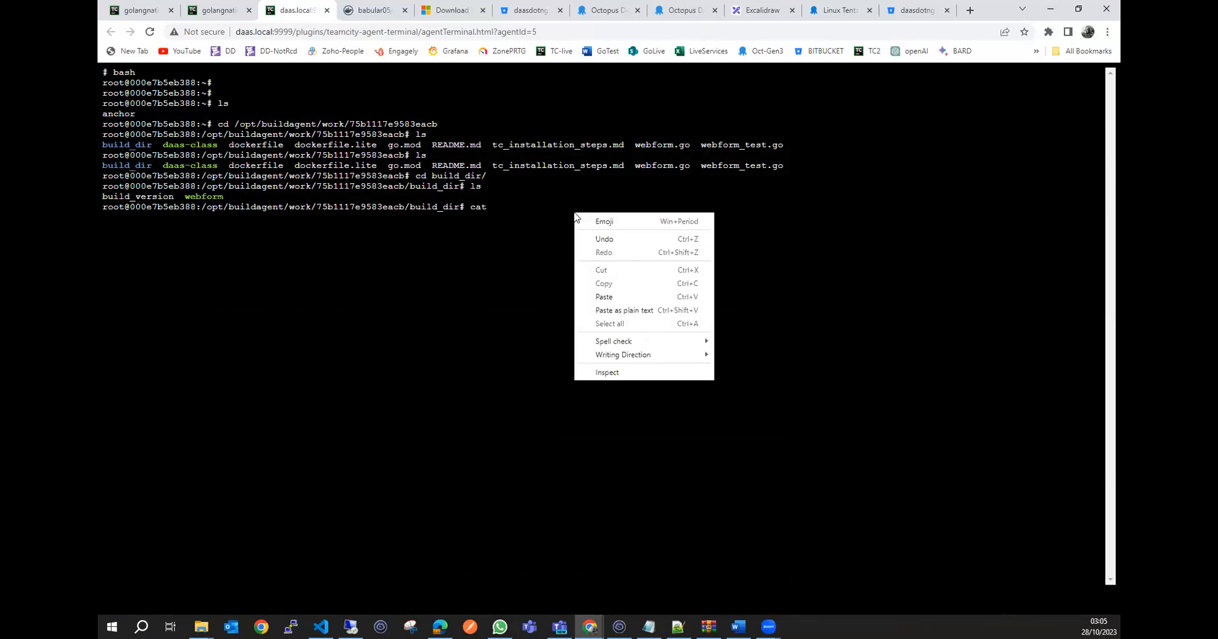
click(611, 298)
text(/o)
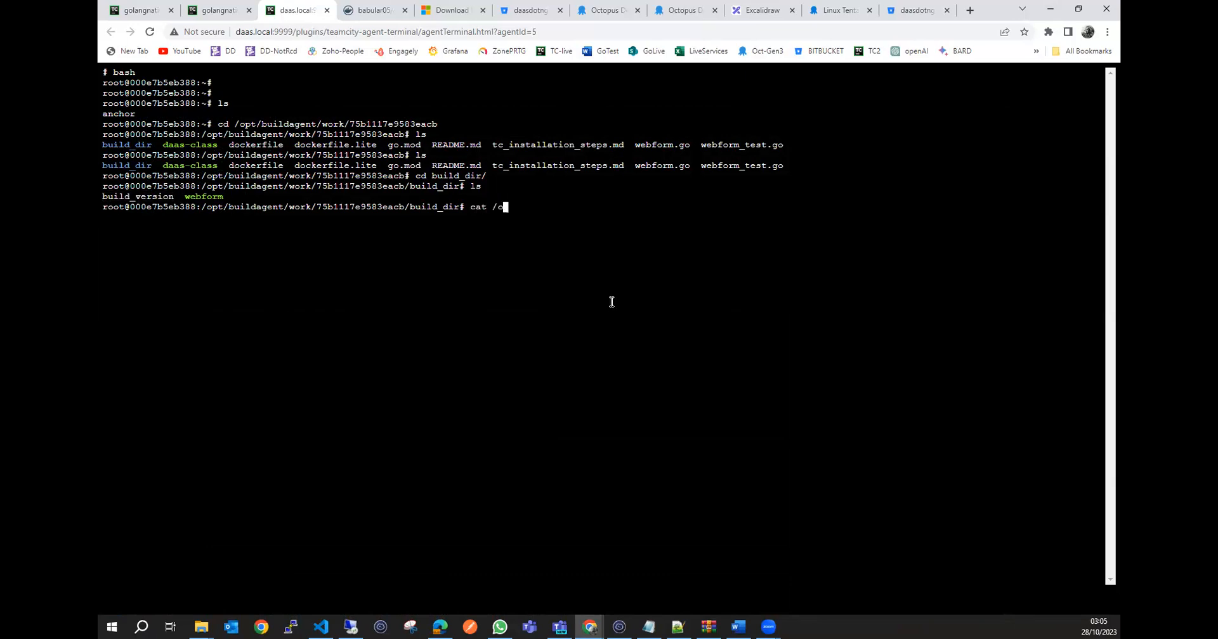
key(BackSpace)
key(BackSpace)
key(BackSpace)
key(BackSpace)
key(BackSpace)
key(BackSpace)
key(BackSpace)
key(BackSpace)
key(BackSpace)
key(BackSpace)
key(BackSpace)
key(BackSpace)
key(BackSpace)
key(BackSpace)
key(BackSpace)
key(BackSpace)
key(BackSpace)
key(BackSpace)
key(BackSpace)
key(BackSpace)
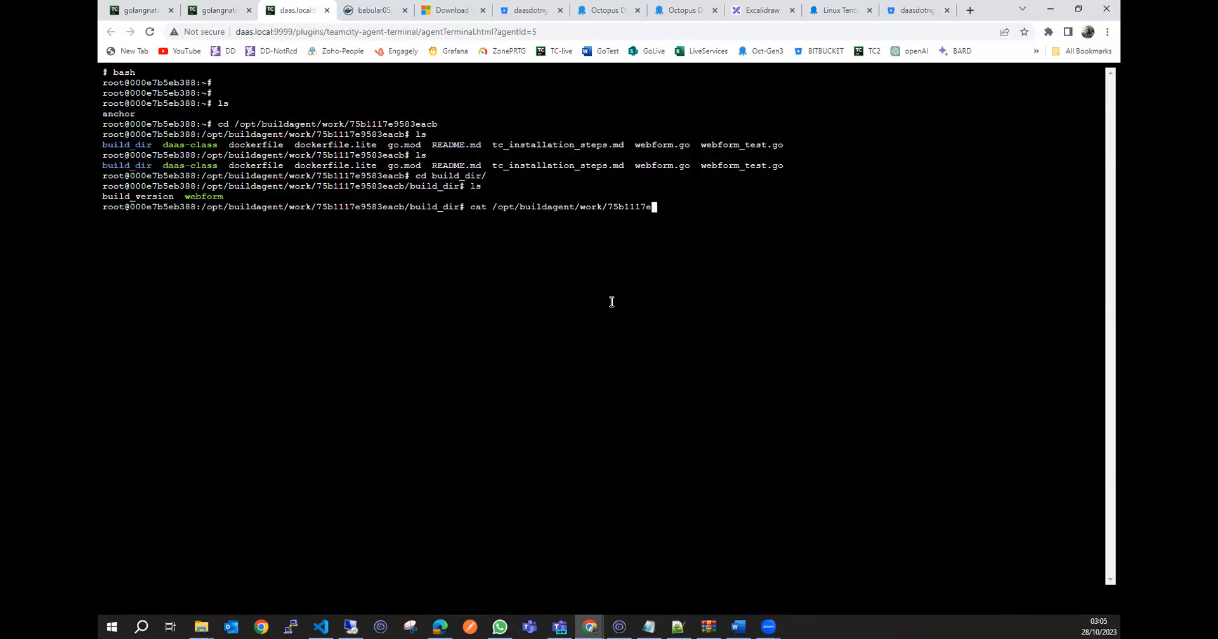
key(BackSpace)
key(BackSpace)
key(BackSpace)
key(BackSpace)
key(BackSpace)
key(BackSpace)
key(BackSpace)
key(BackSpace)
key(BackSpace)
key(BackSpace)
key(BackSpace)
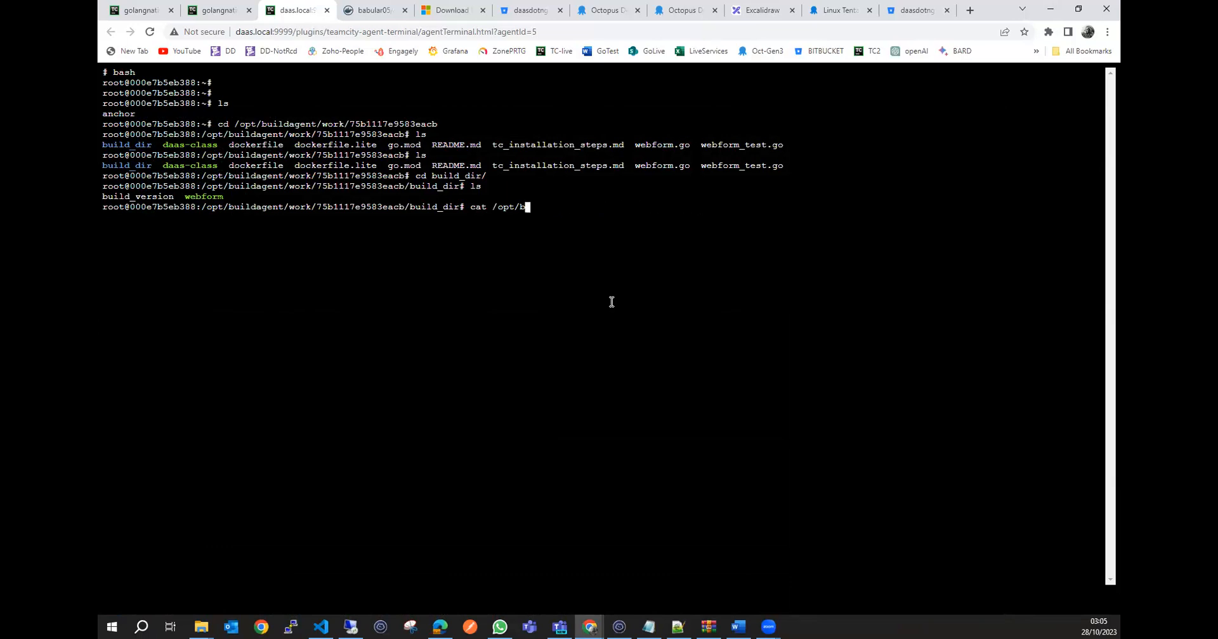
key(BackSpace)
key(BackSpace)
text(build_version)
key(Return)
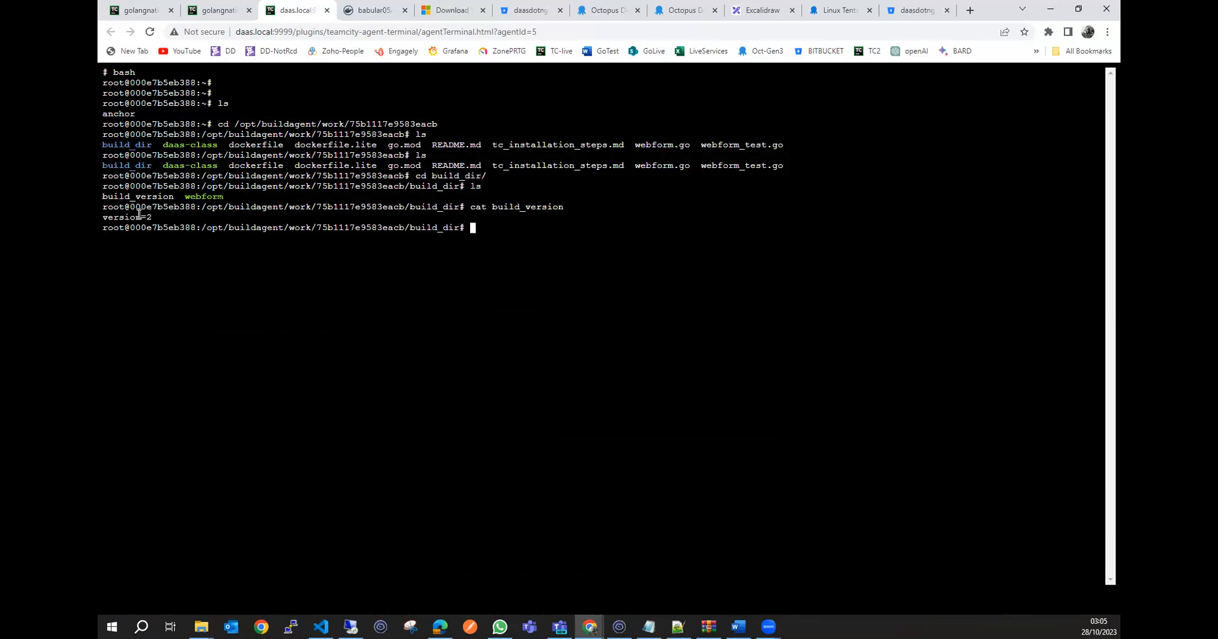
Check the build number and details of build #2 in TeamCity against the build_version file.
click(140, 11)
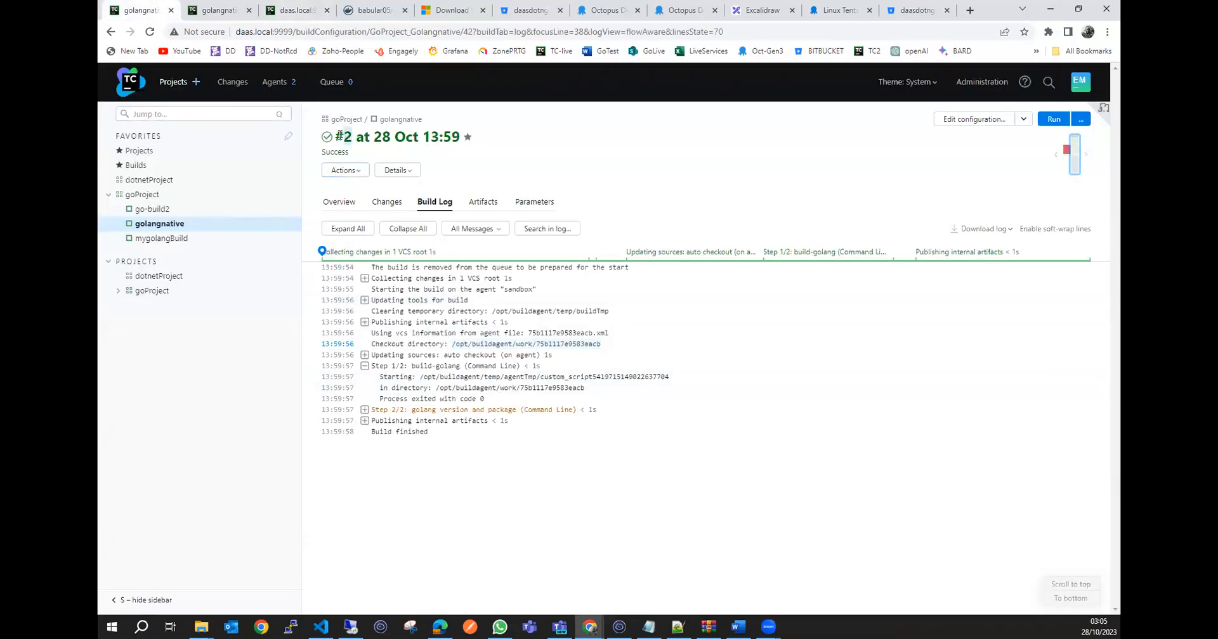
click(385, 175)
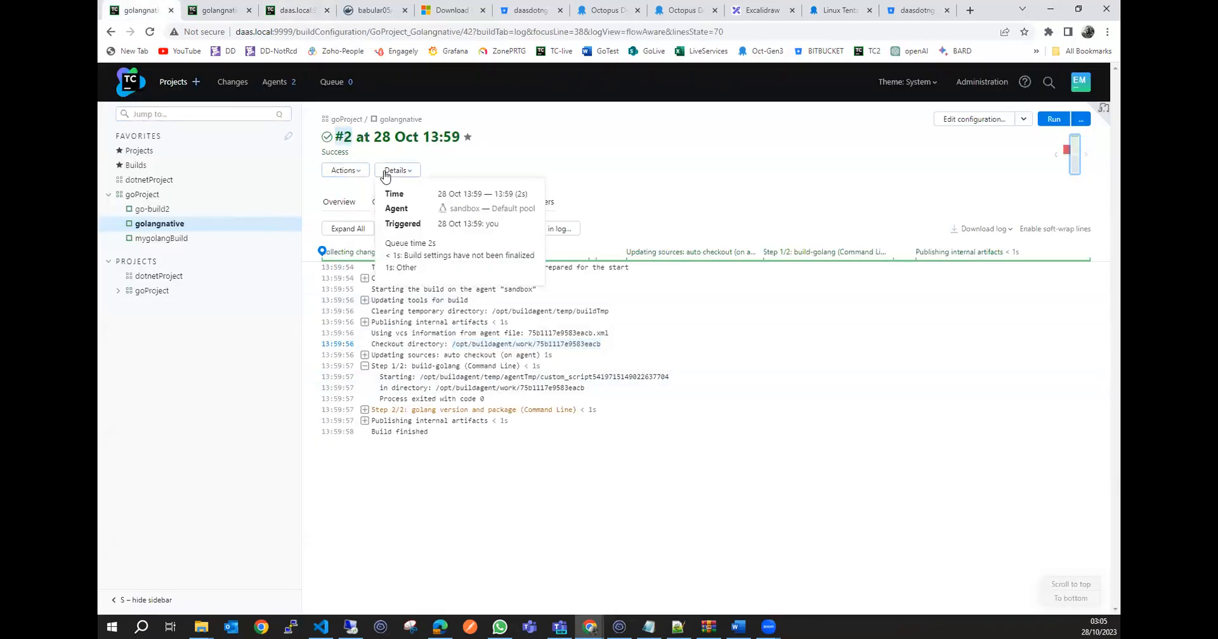
click(346, 134)
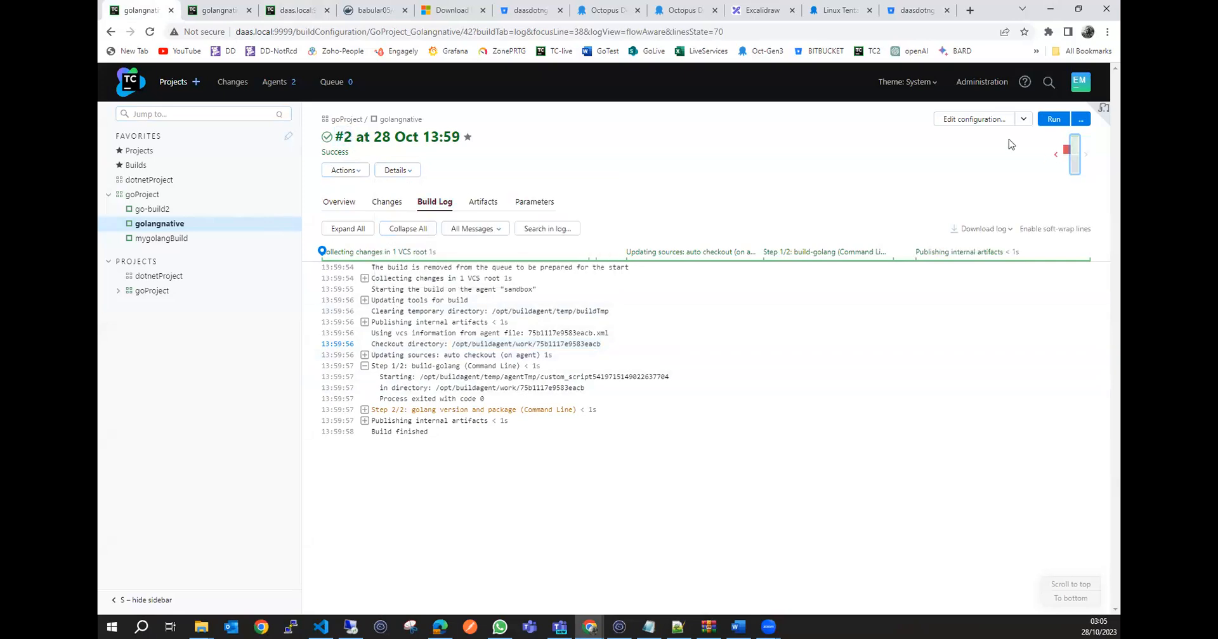
Insert versionNo before %build.number% in the script of golangnative's "golang version and package" build step and save the step.
click(972, 123)
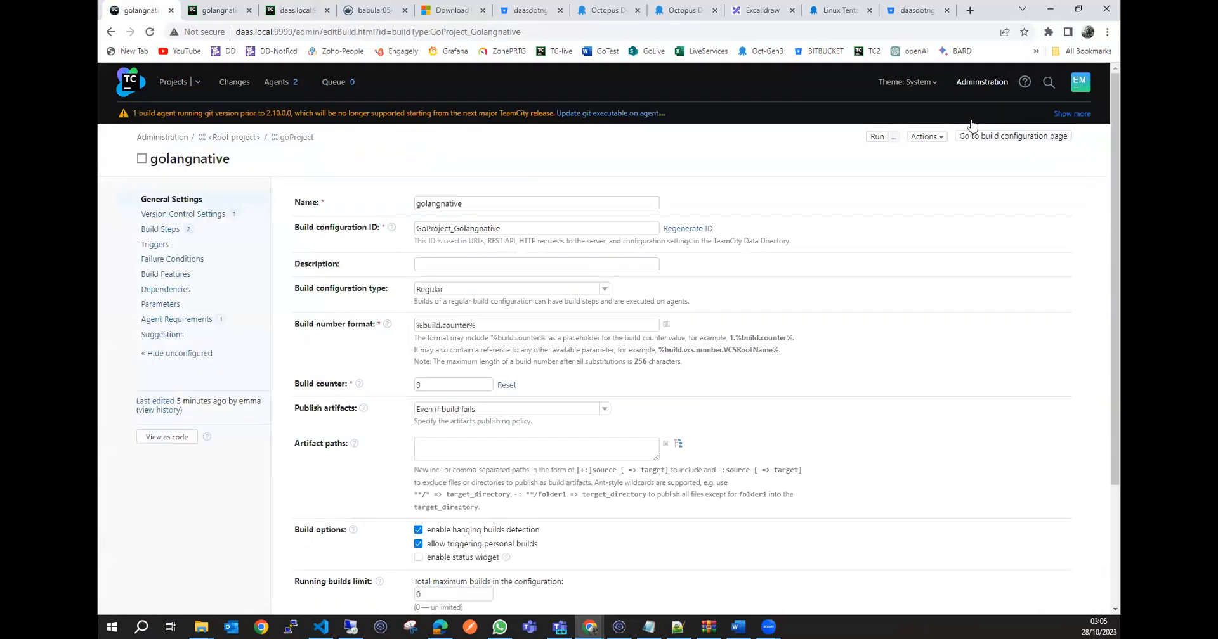
scroll(684, 336, down, 3)
scroll(571, 304, up, 3)
click(162, 229)
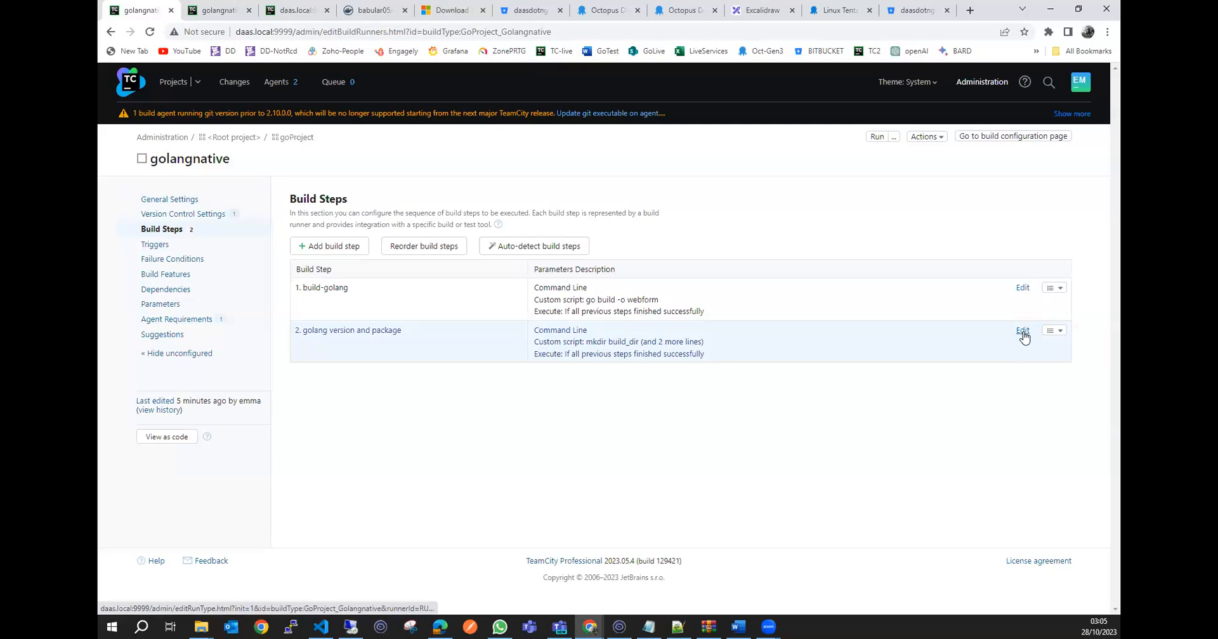
click(1022, 329)
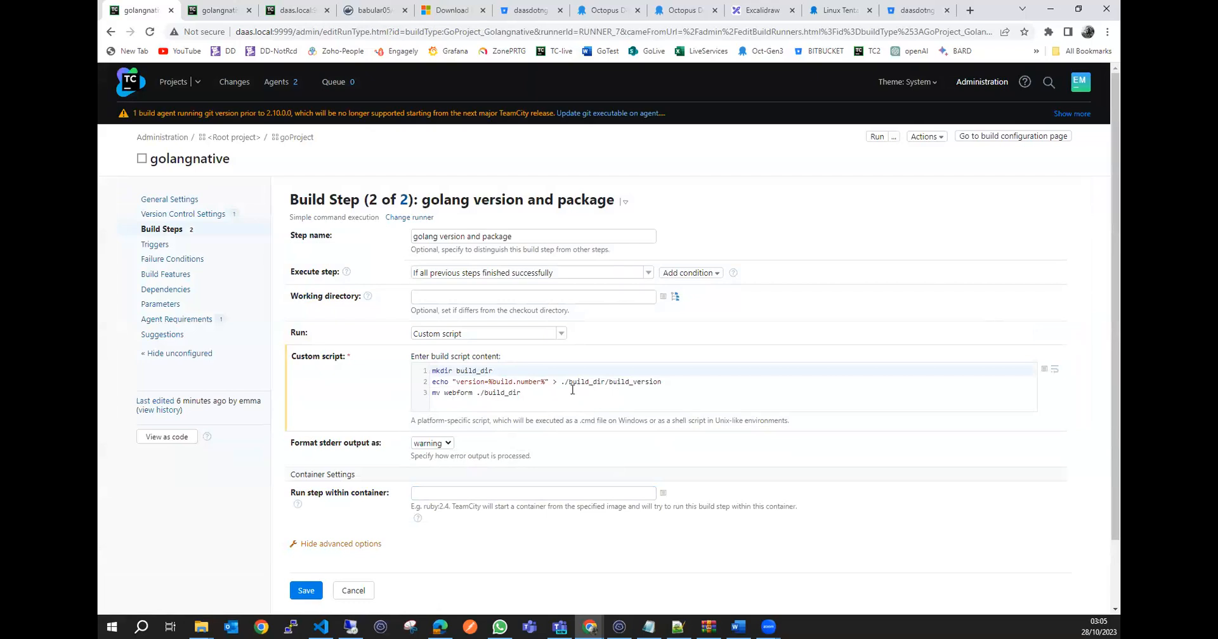
click(490, 381)
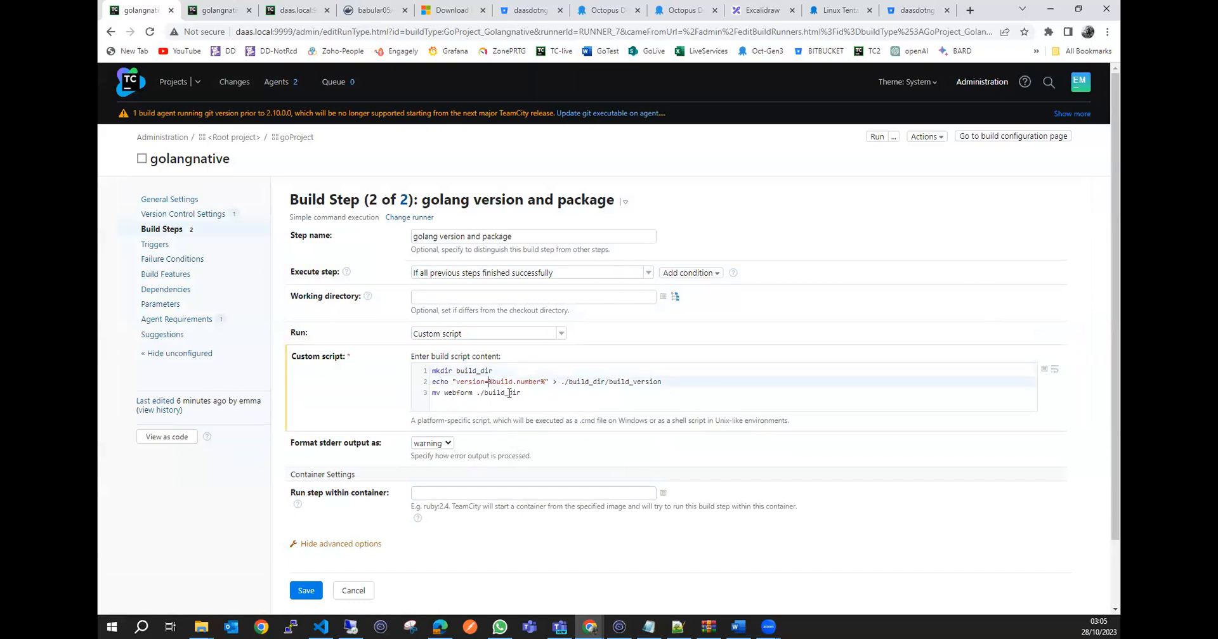
text(v)
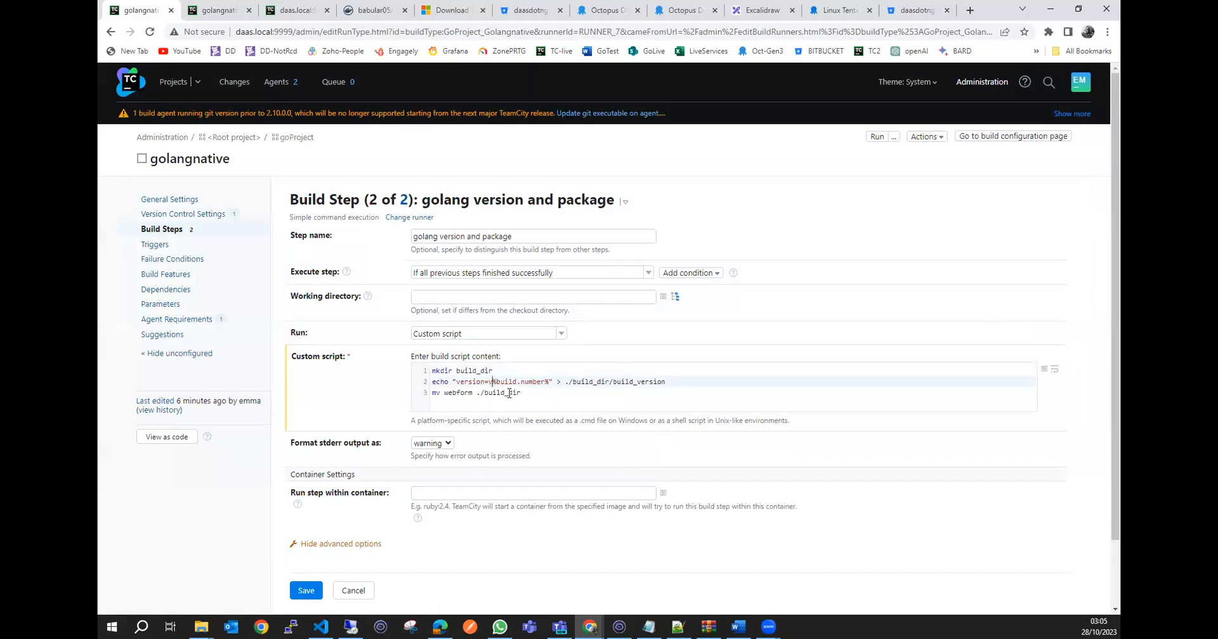
text(ersion)
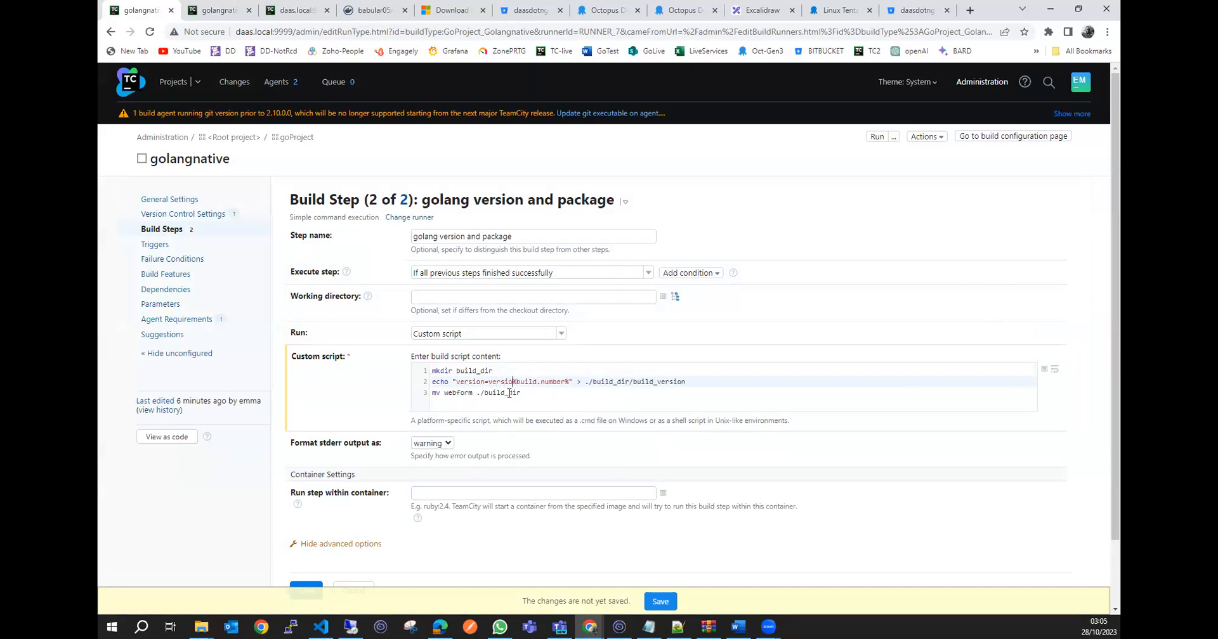
text(No)
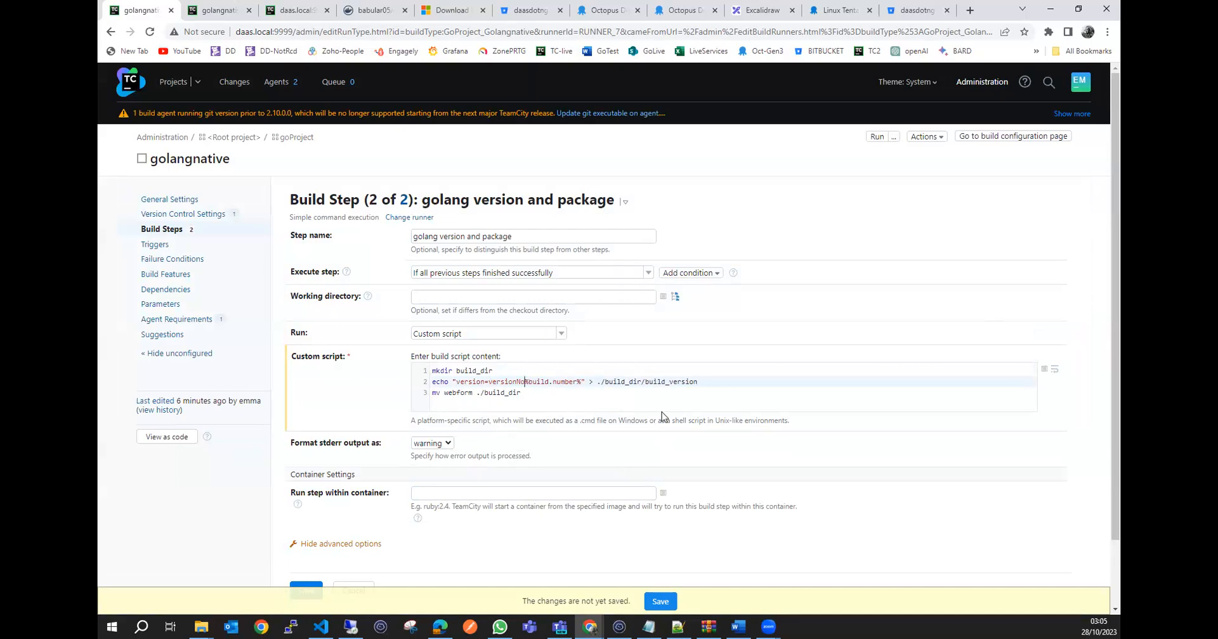
scroll(662, 416, down, 1)
click(301, 531)
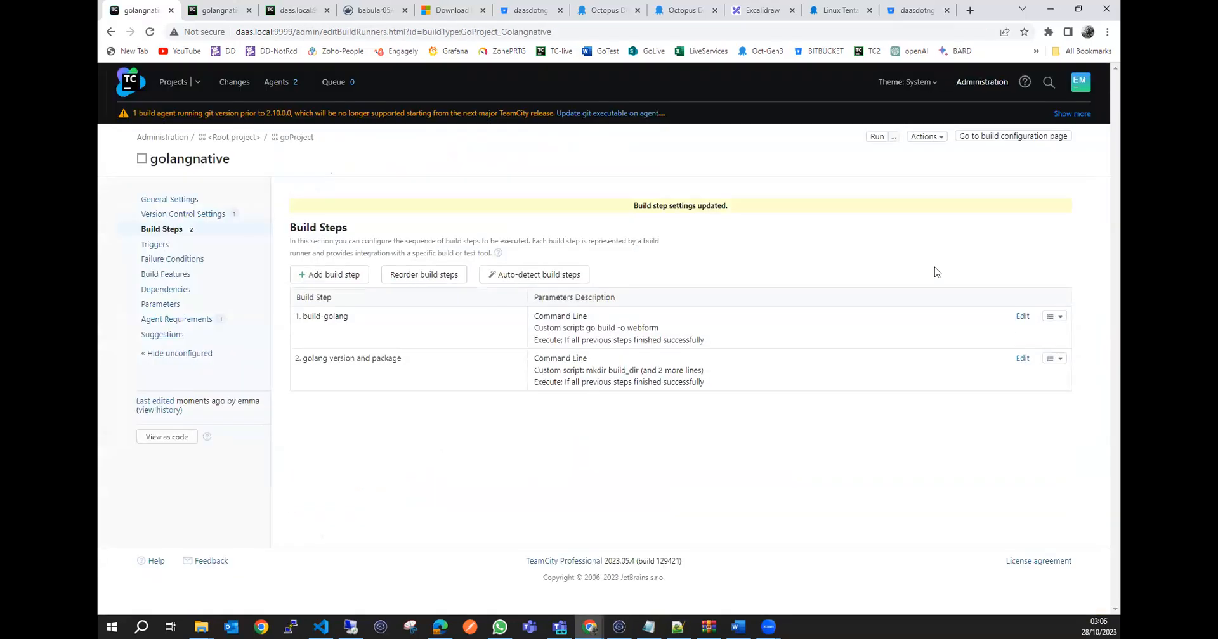
Run the golangnative build and open its overview from the project list.
click(876, 138)
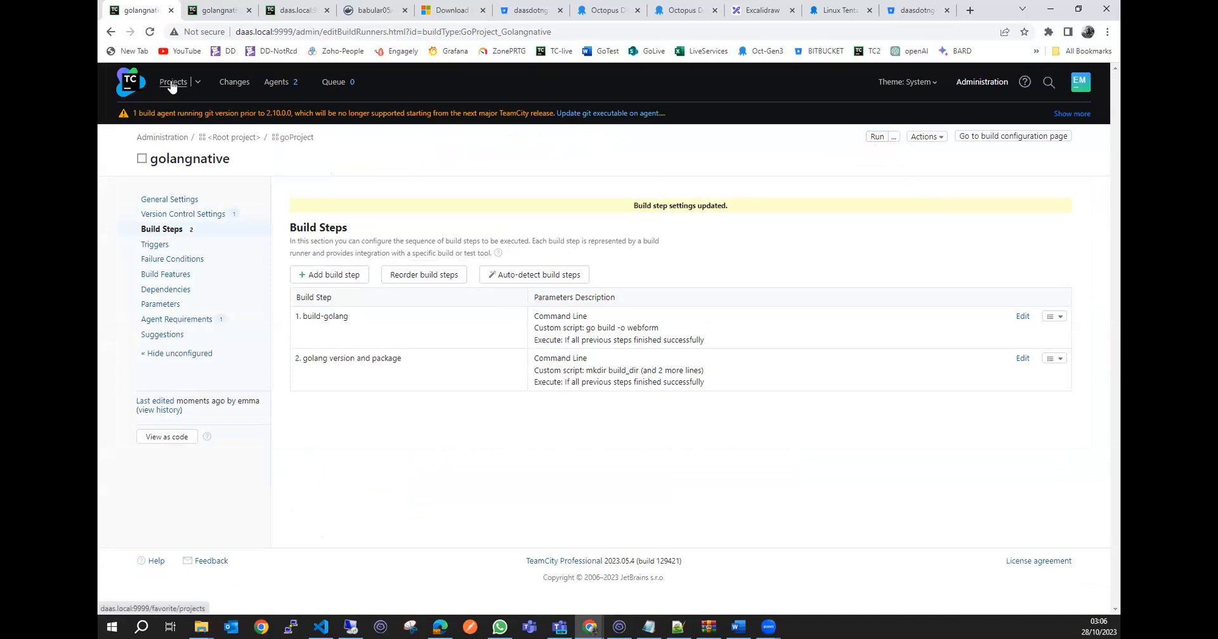
click(125, 86)
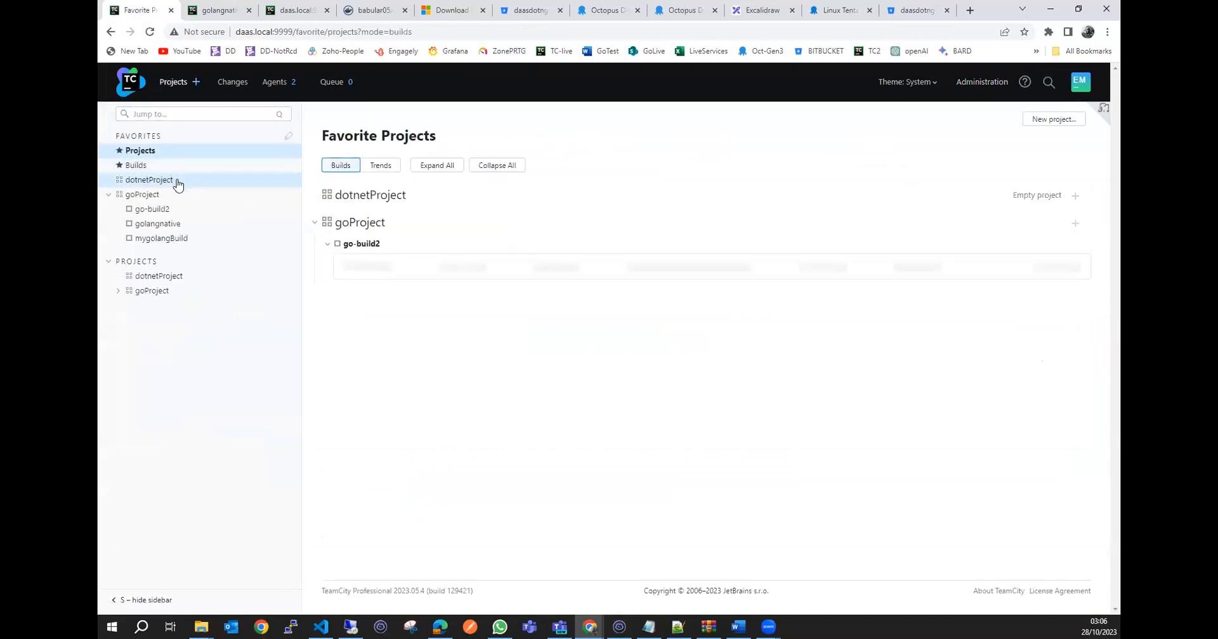
click(181, 232)
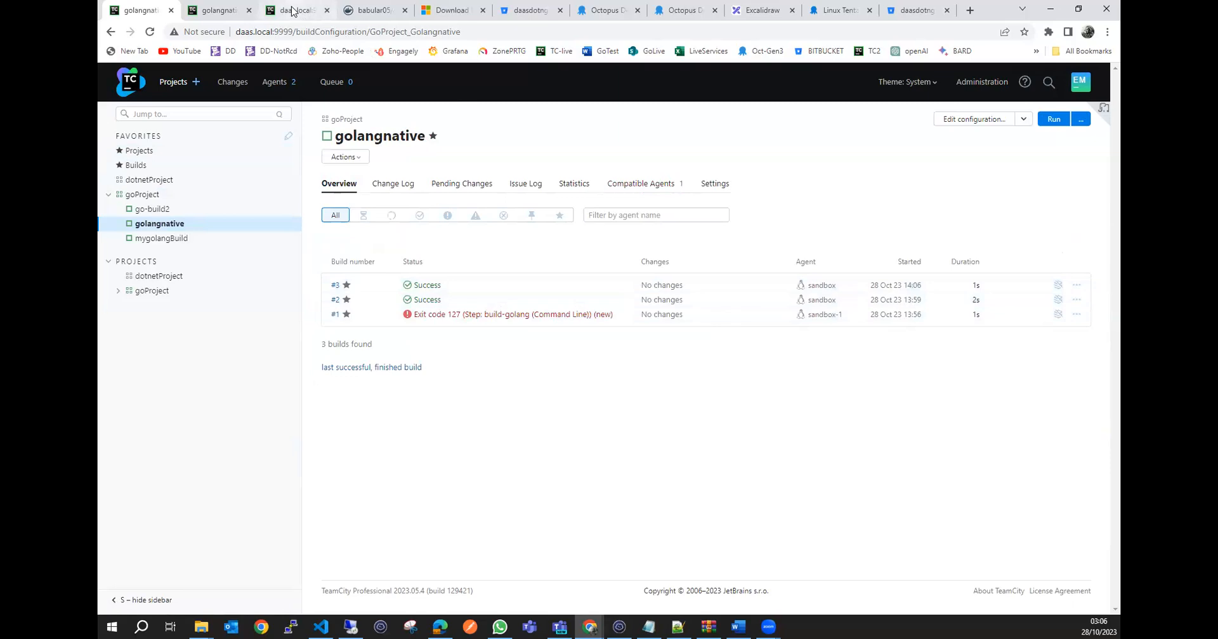
Display build_version again with cat in the agent's web terminal.
click(295, 11)
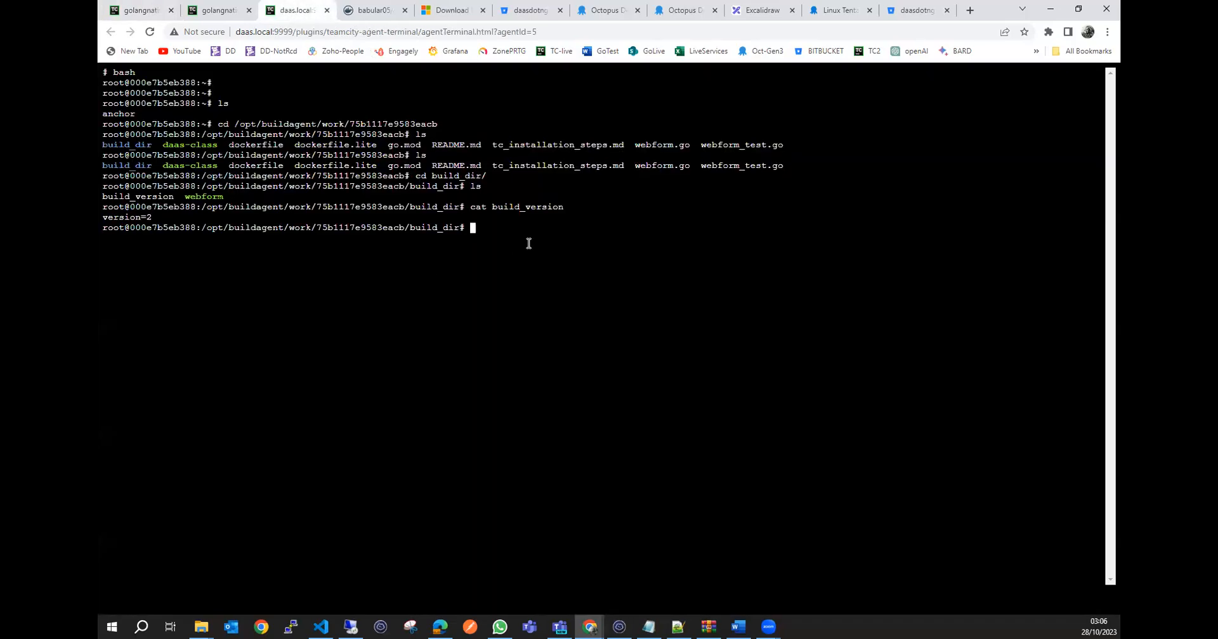
key(Up)
key(Return)
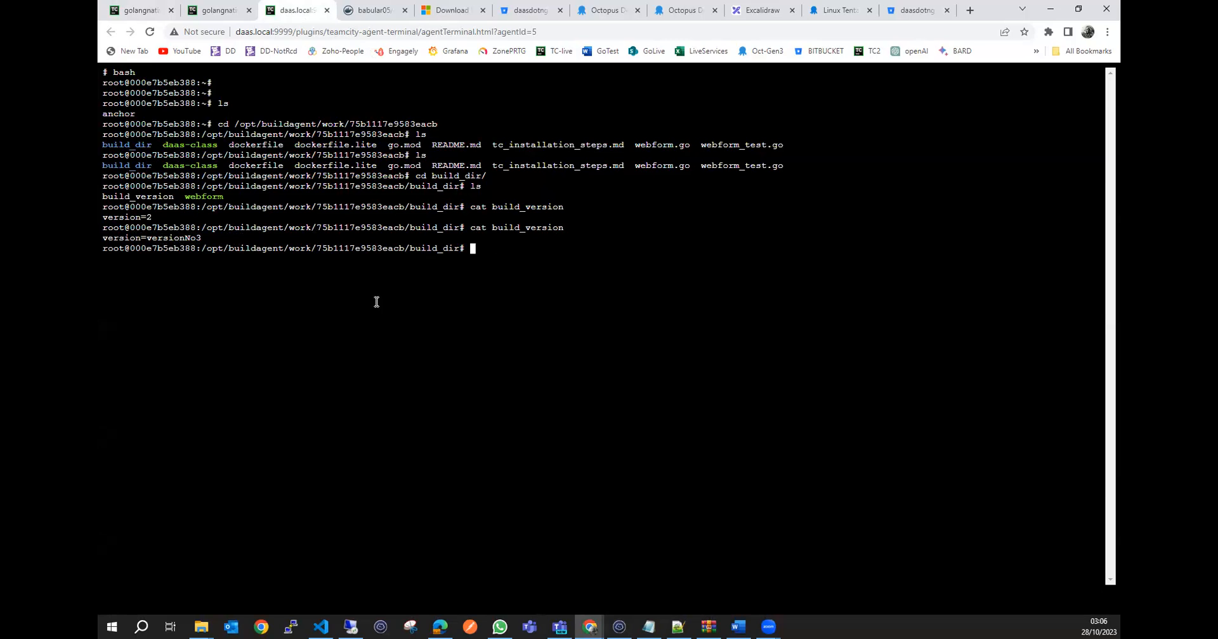
Compare golangnative's build list with the webform and build_version files in the agent terminal.
click(219, 11)
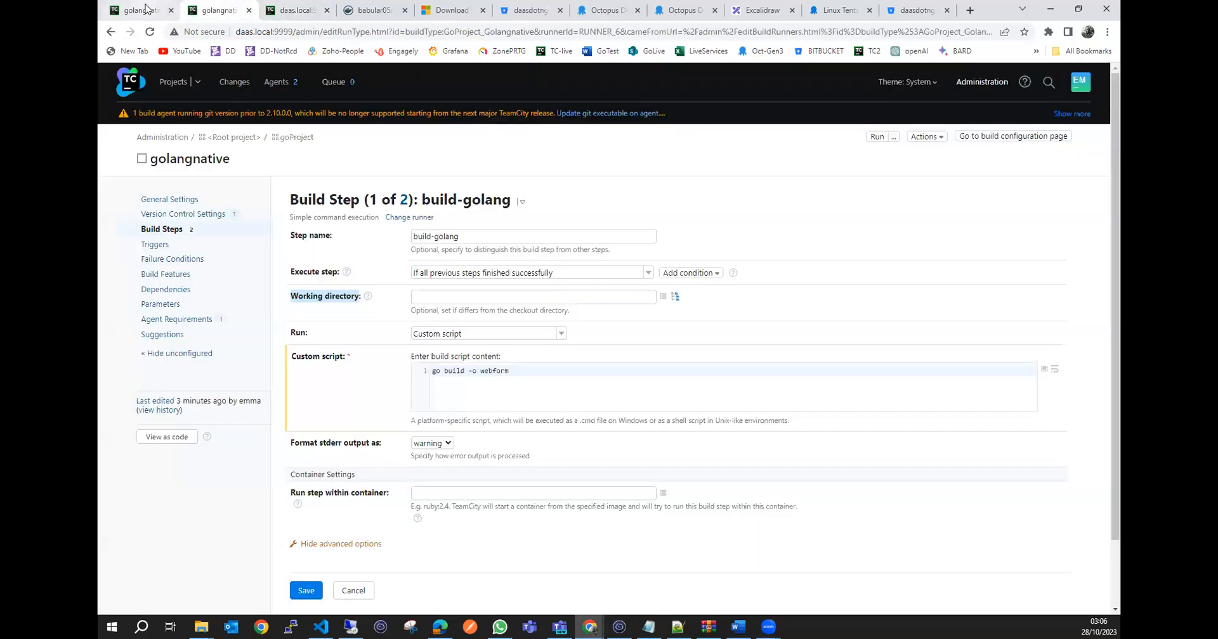
click(143, 10)
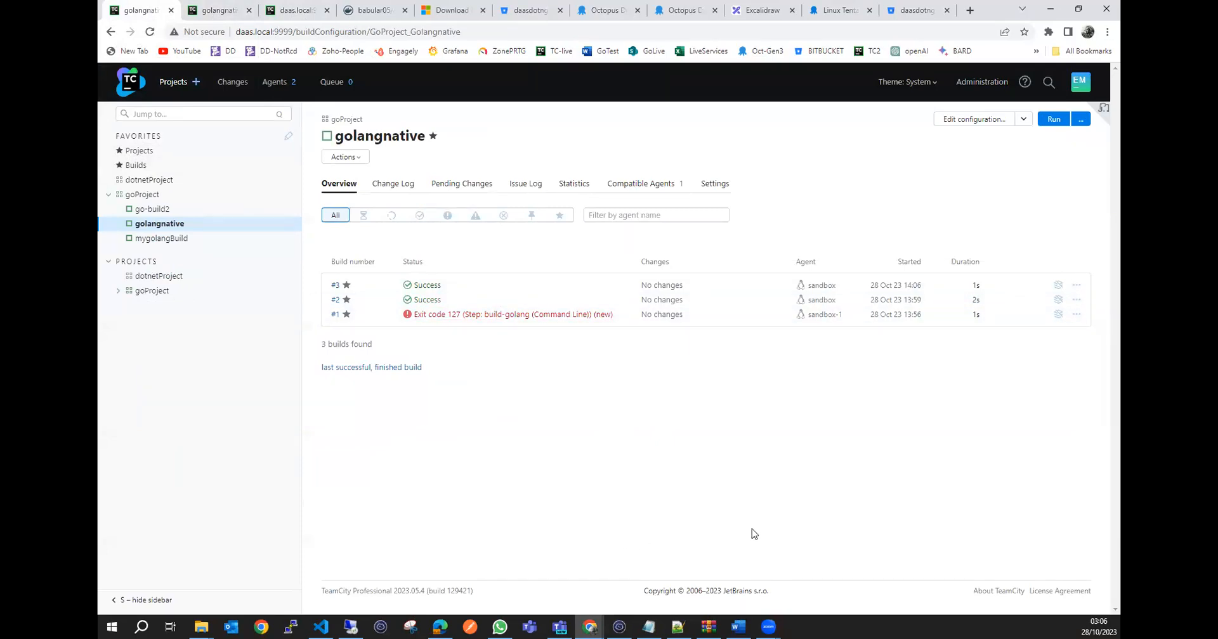
click(291, 12)
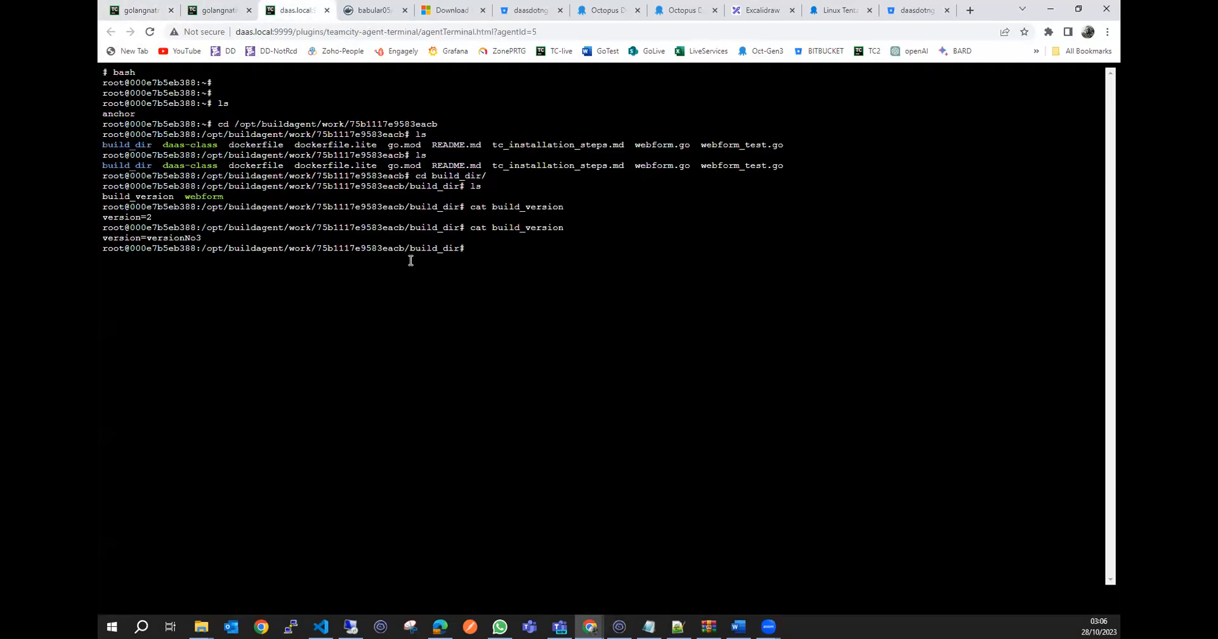
double_click(209, 197)
click(328, 249)
Open golangnative's general settings for editing and enlarge the Artifact paths box.
click(142, 11)
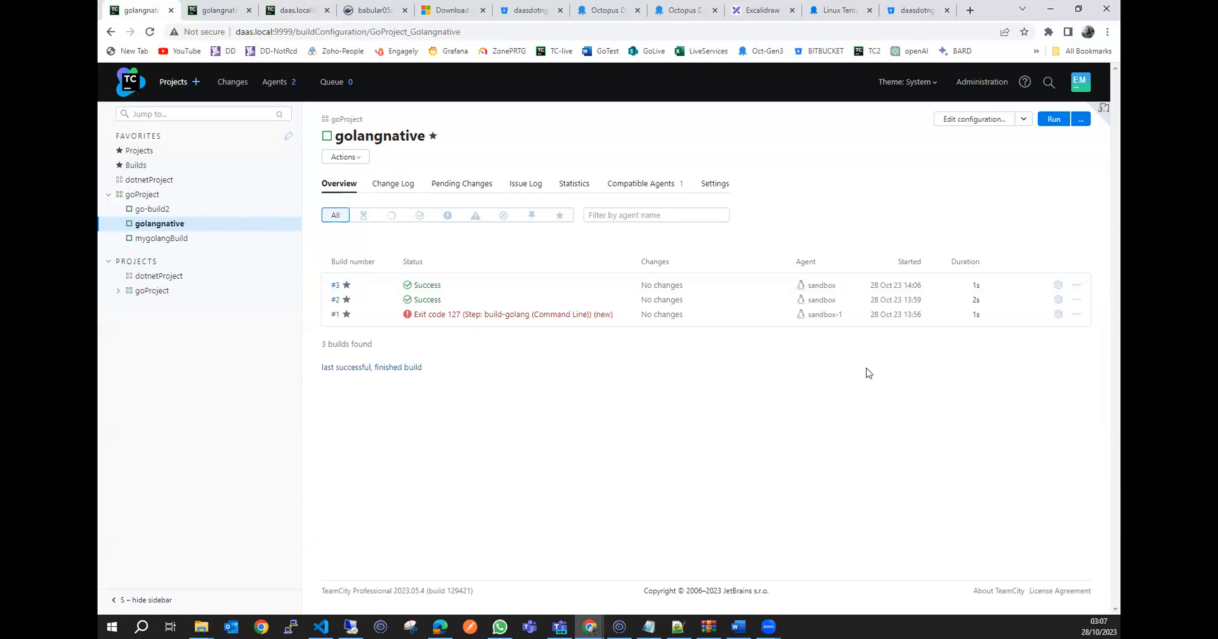
mouse_move(1058, 288)
click(981, 122)
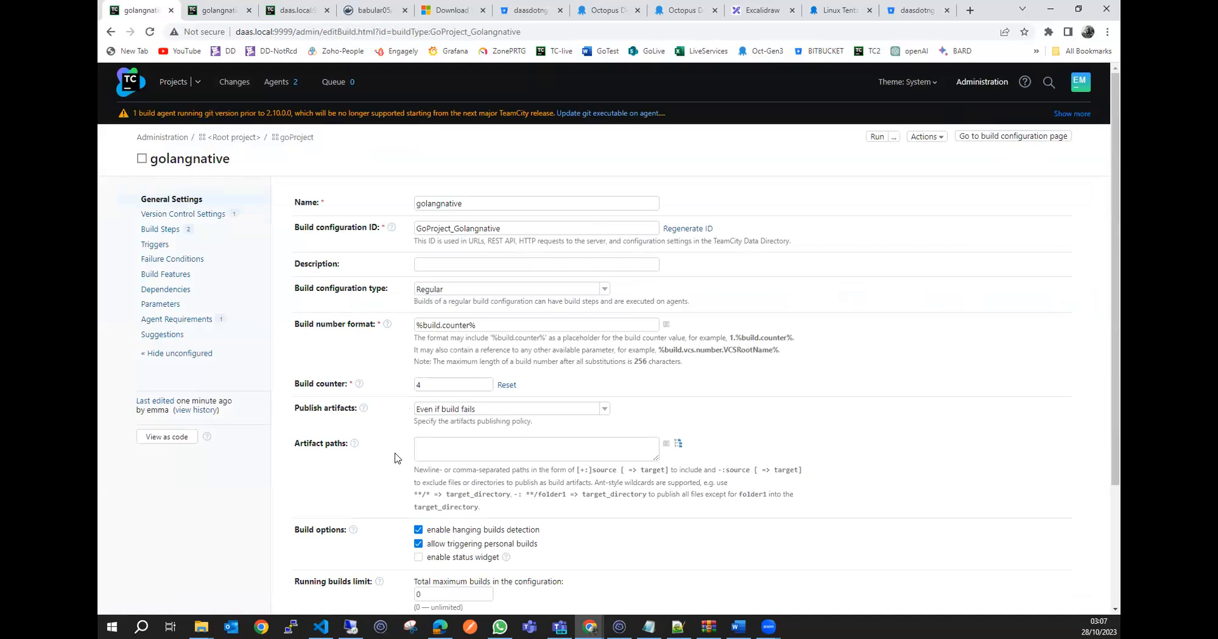
scroll(359, 455, down, 1)
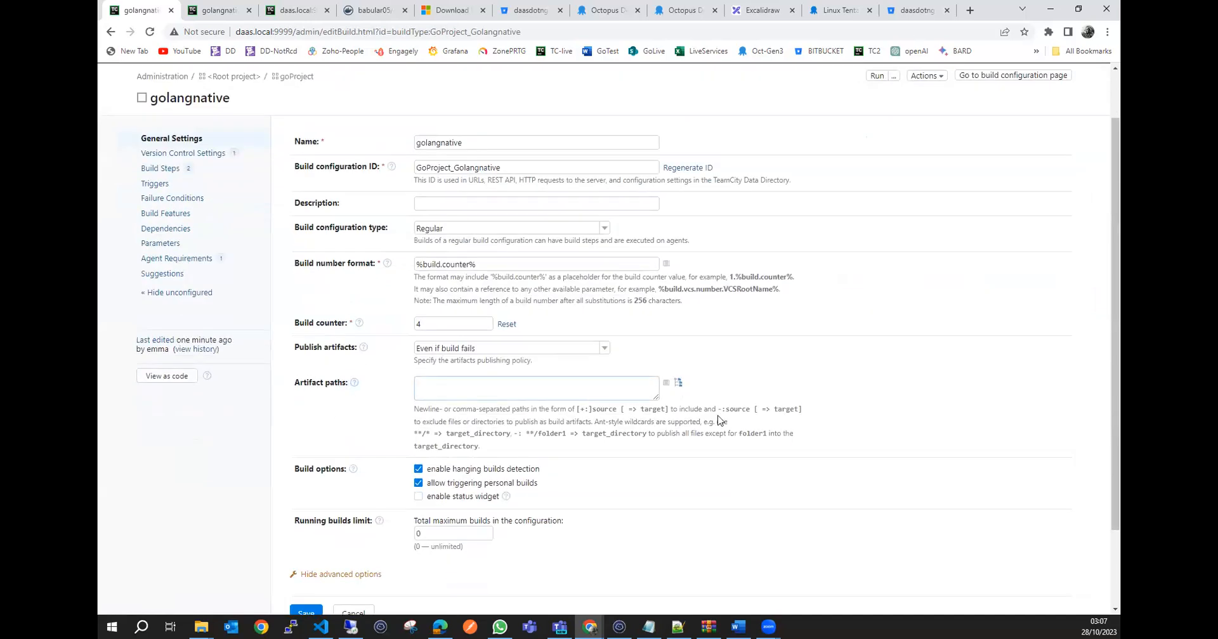
drag(654, 398, 674, 422)
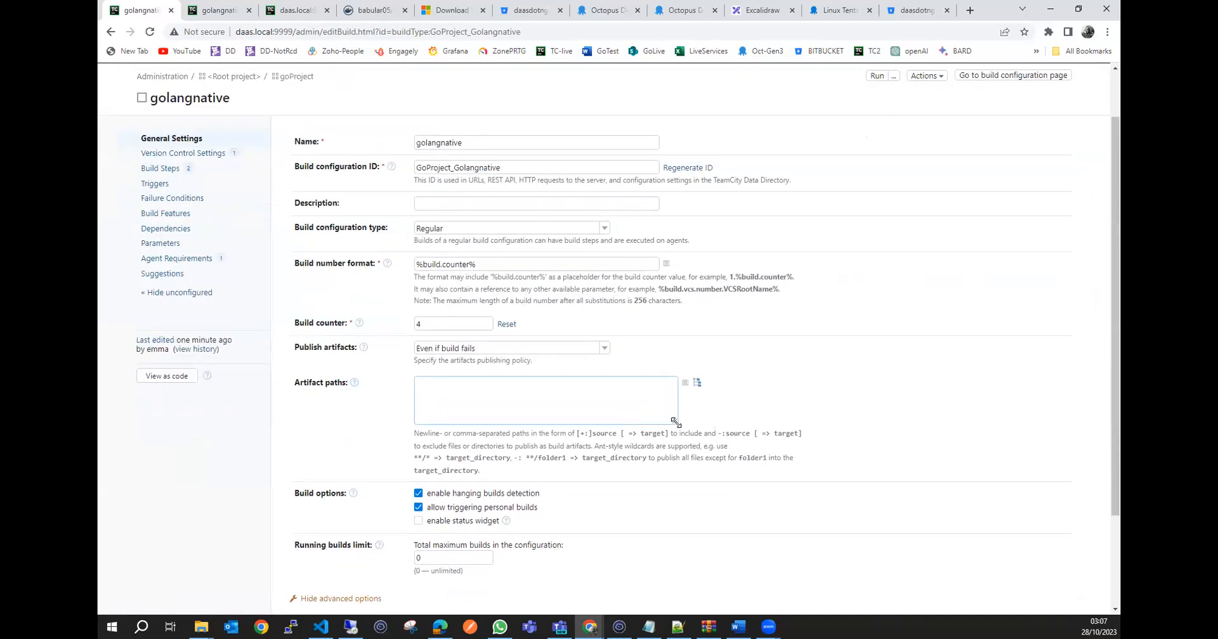
click(579, 392)
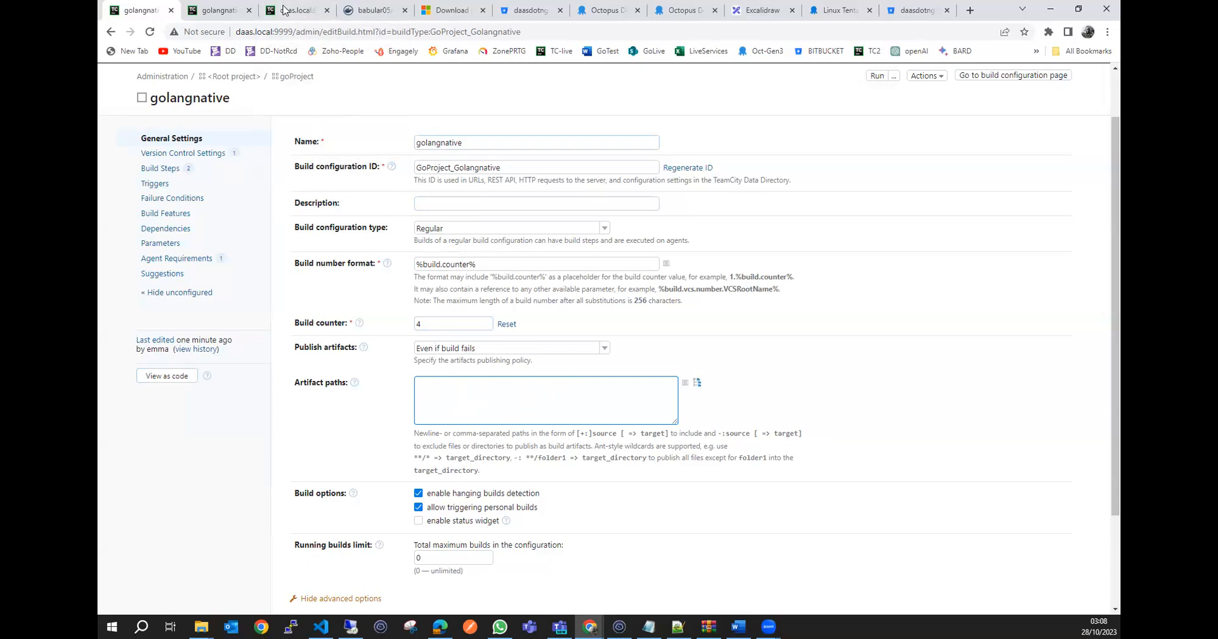
List build_dir in the agent terminal, go up to the checkout directory, and print its path and contents.
click(284, 10)
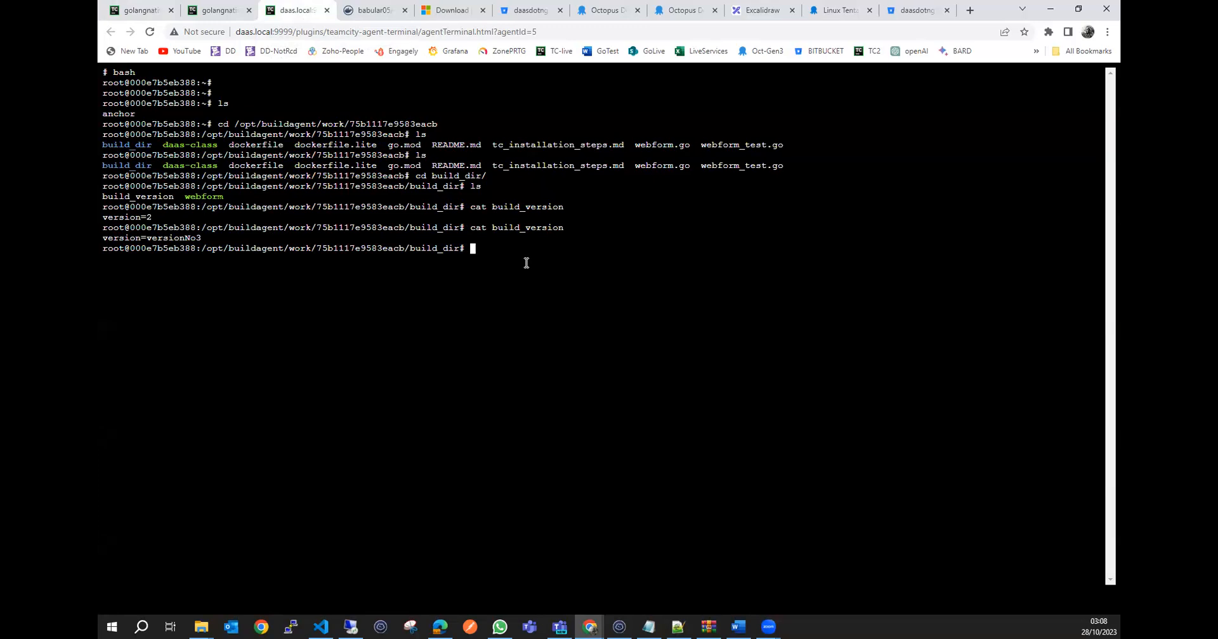
text(ls)
key(Return)
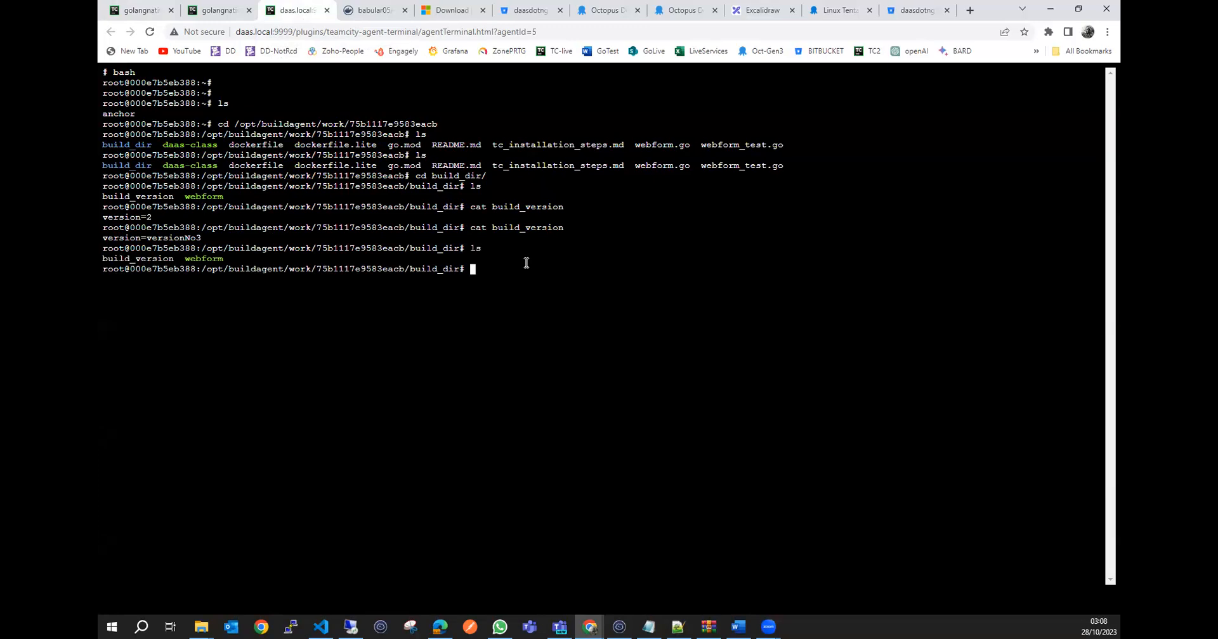
text(cd ..)
key(Return)
text(pwd)
key(Return)
text(ls)
key(Return)
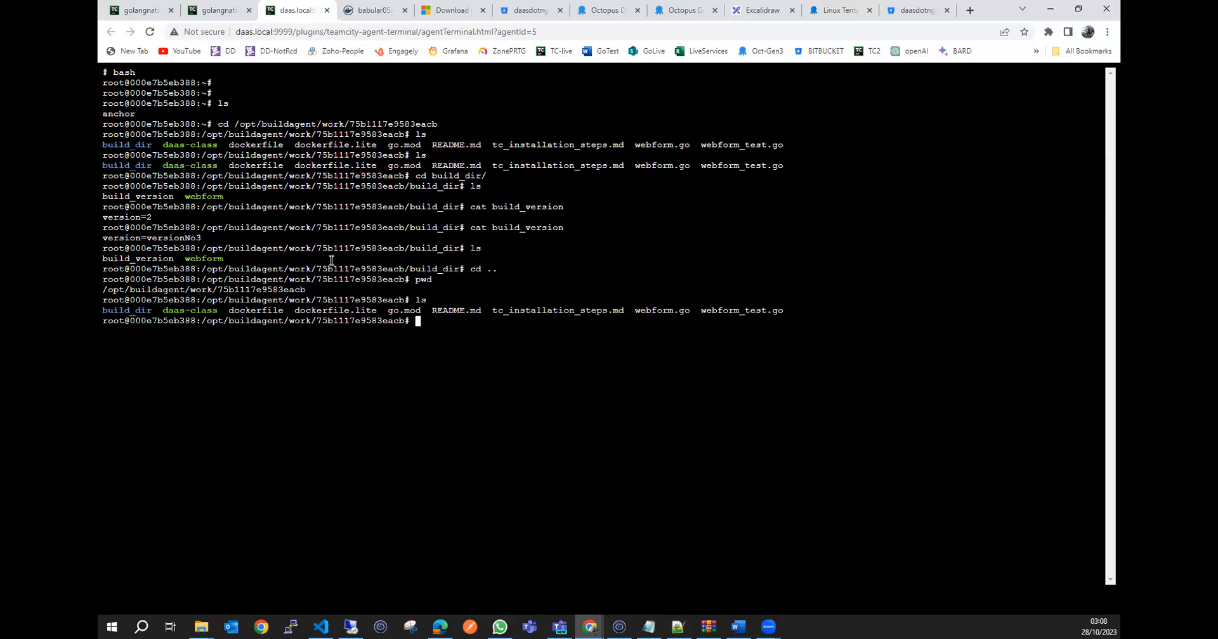
Enter +:./build_dir as an artifact path in golangnative's general settings.
click(148, 15)
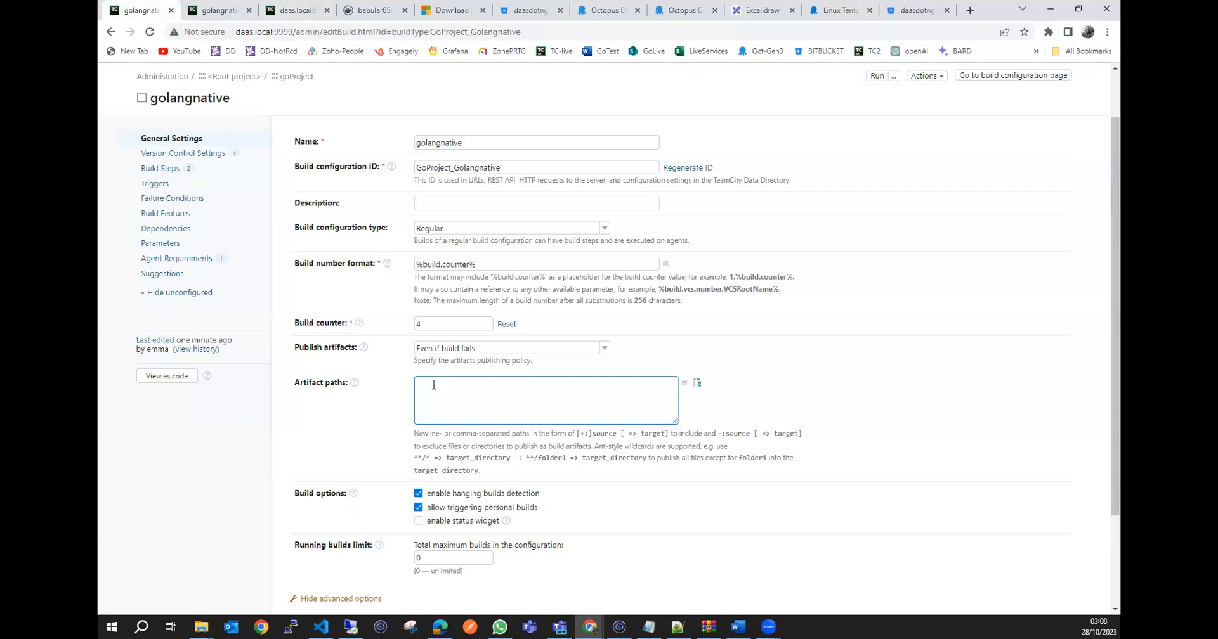
text(+:.)
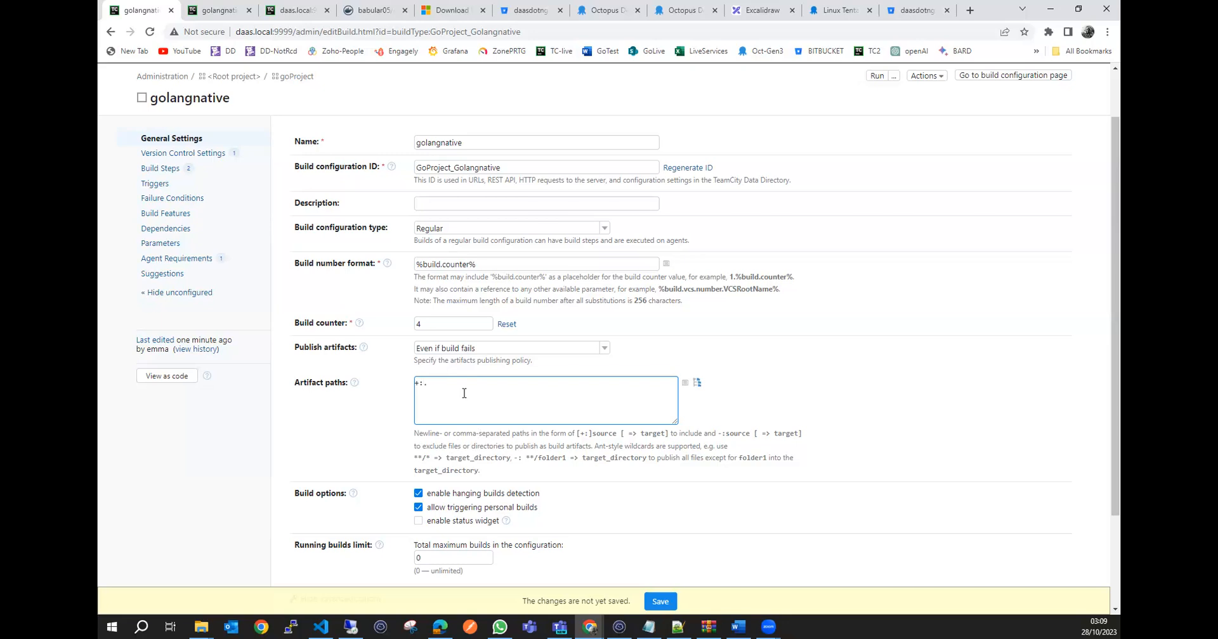
text(/)
text(build_dir)
drag(422, 381, 414, 384)
click(463, 382)
drag(424, 383, 429, 383)
Examine which checkout directory files in the agent terminal lie outside build_dir.
click(235, 10)
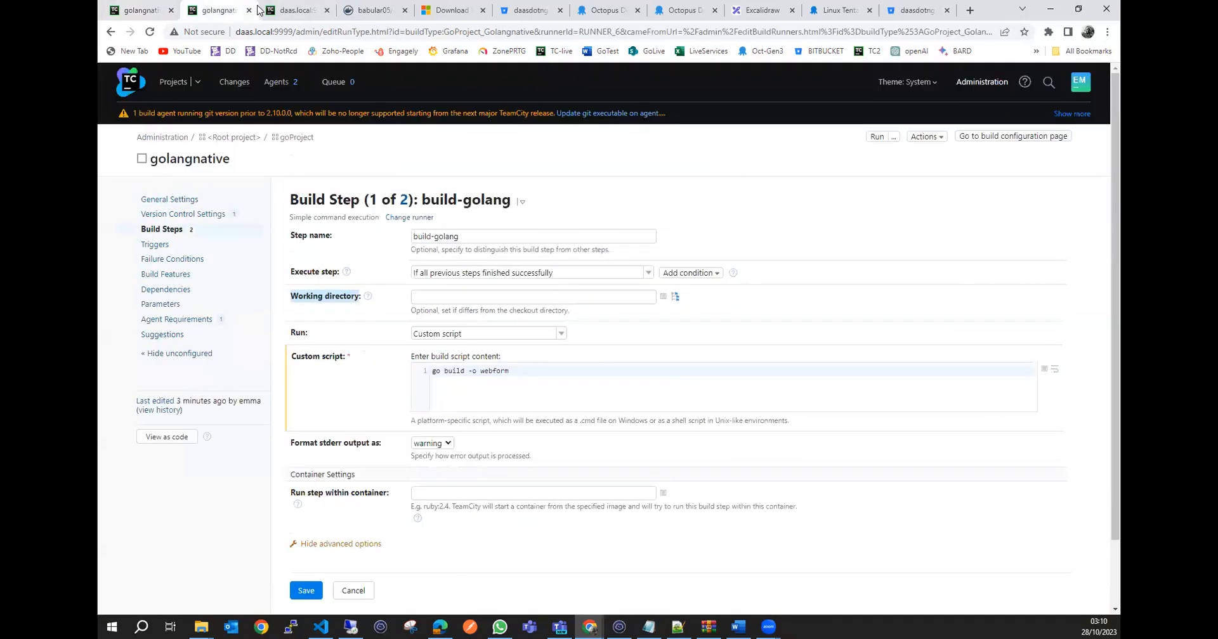
click(280, 9)
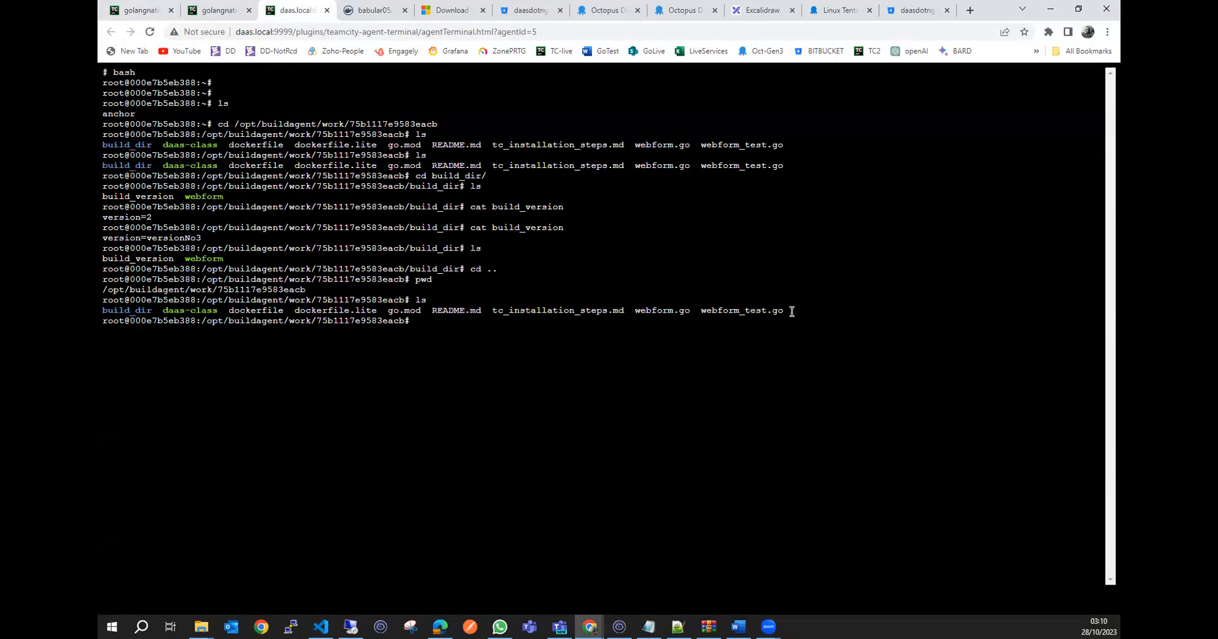
drag(788, 311, 230, 312)
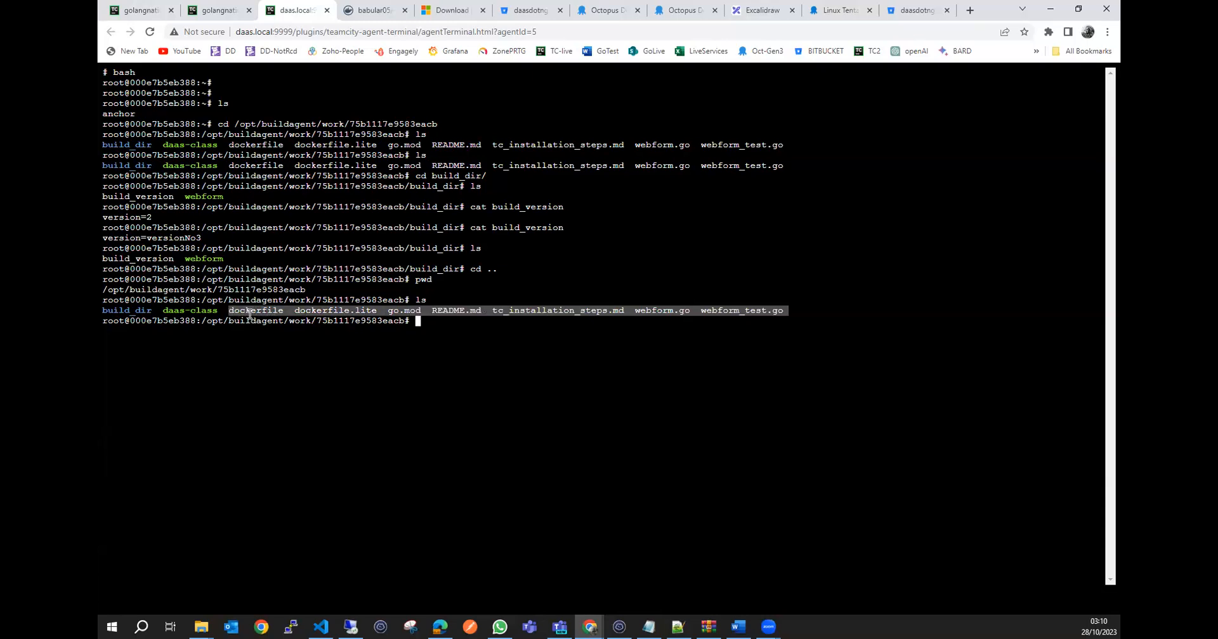
click(329, 334)
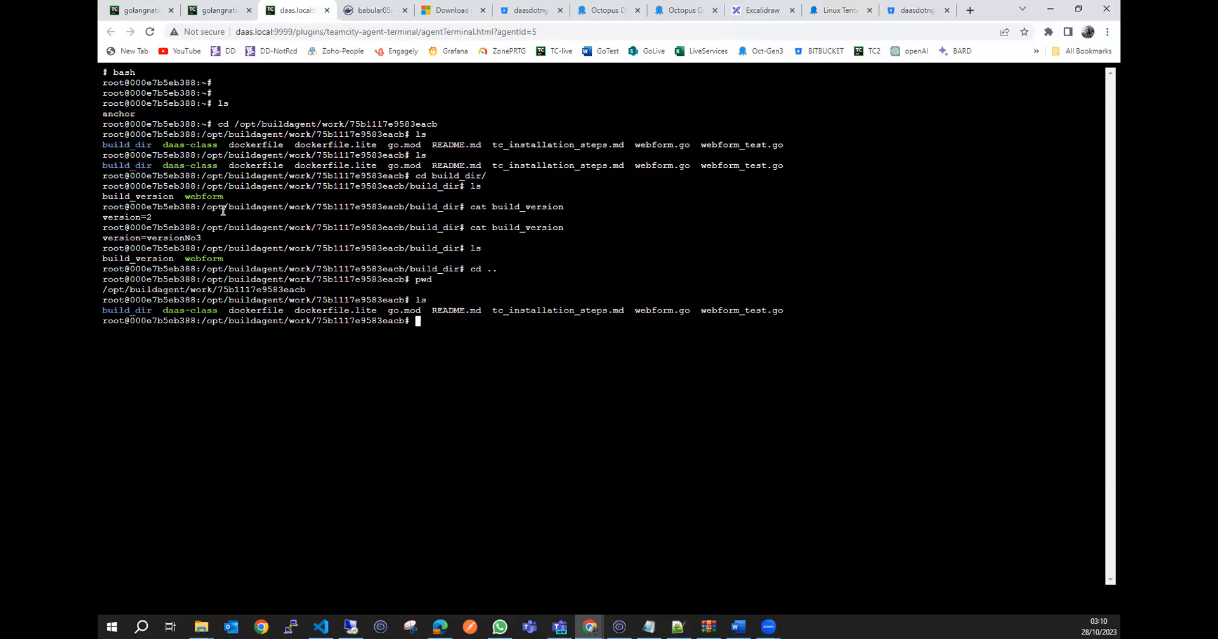
Complete the artifact path as +:./build_dir => golangappartefact.zip and save golangnative's general settings.
click(146, 7)
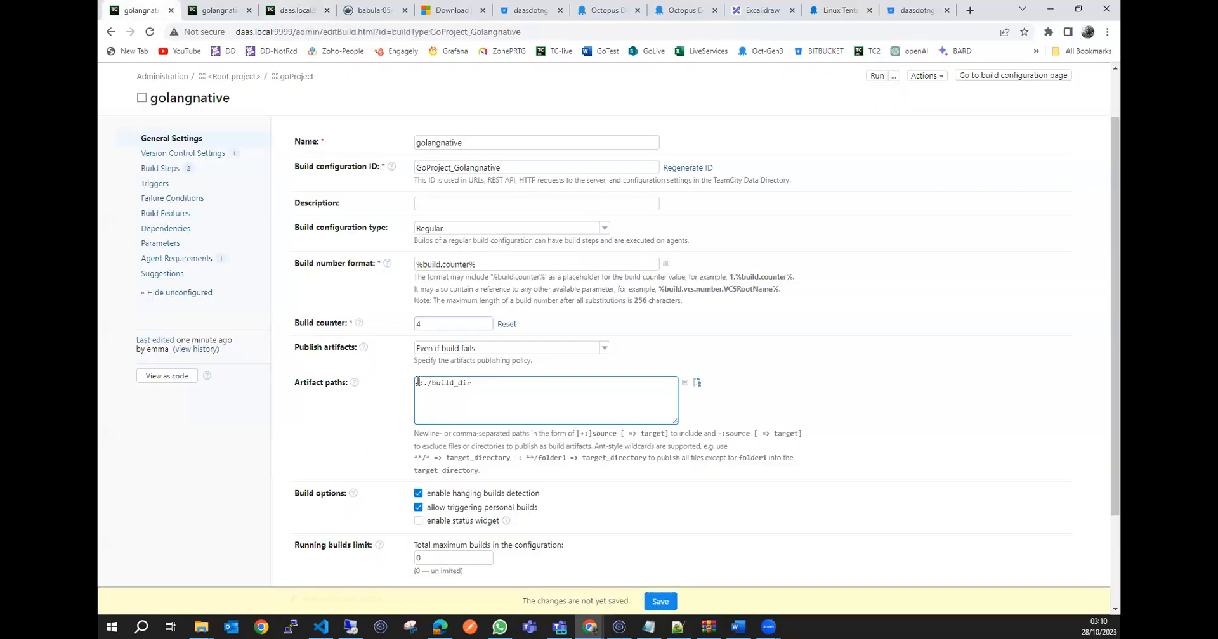
text(+)
click(491, 385)
text(=> golangappartefact.zip)
drag(472, 383, 435, 384)
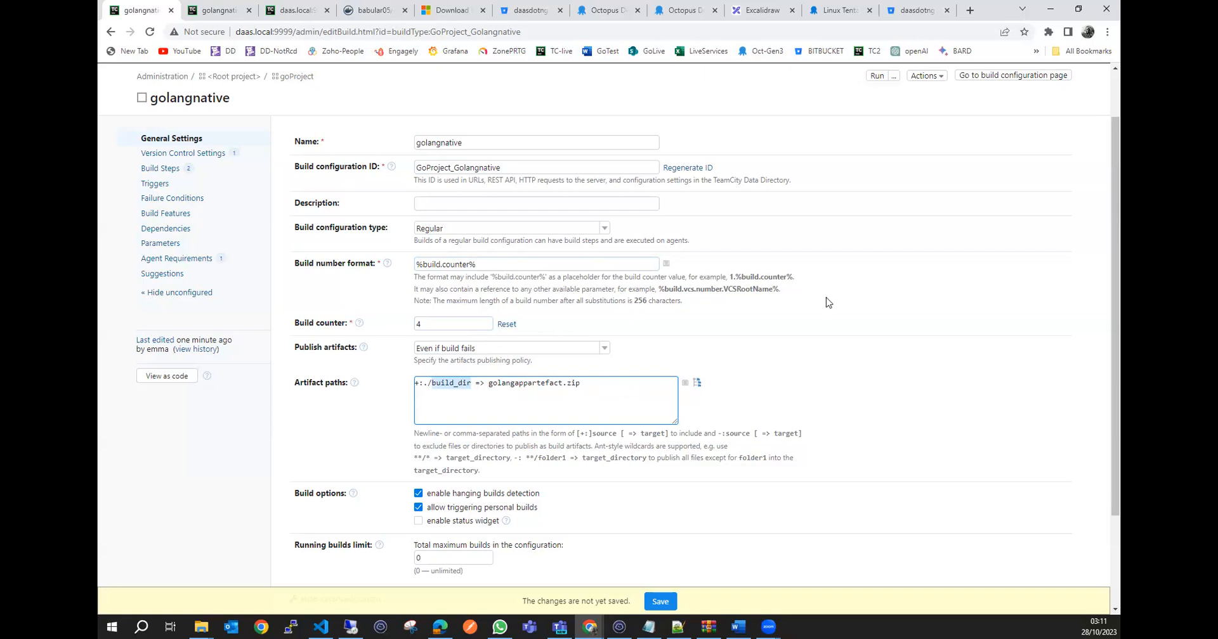
click(533, 384)
scroll(574, 393, down, 2)
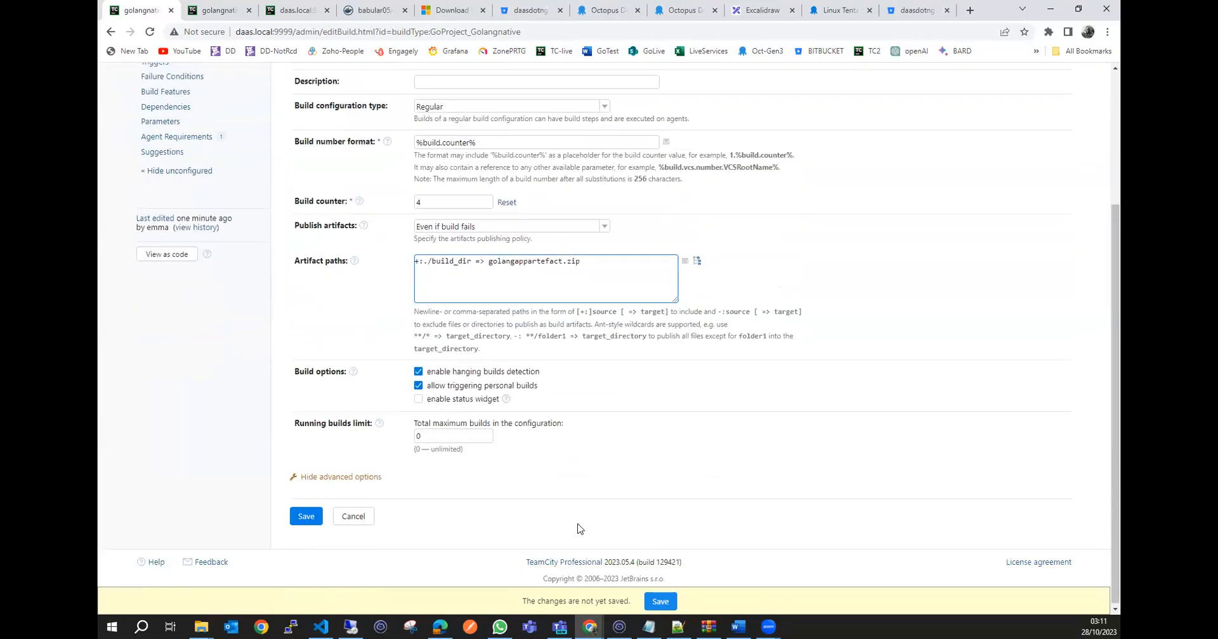
click(306, 517)
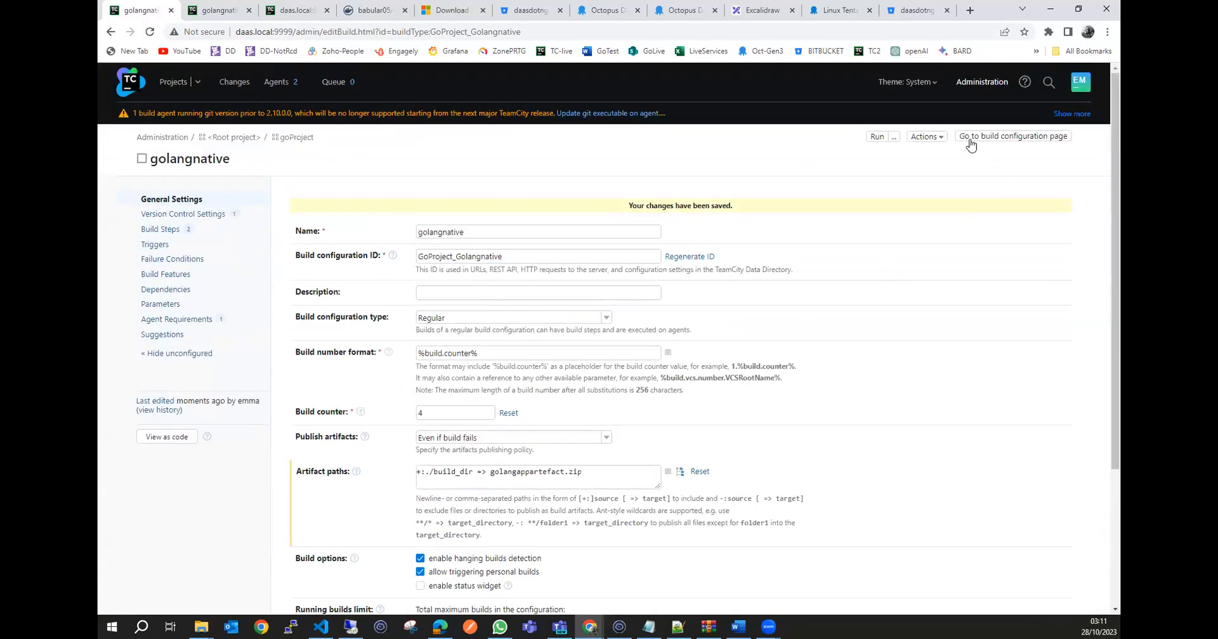
Run the golangnative build and open its overview with the list of builds.
click(875, 138)
click(172, 83)
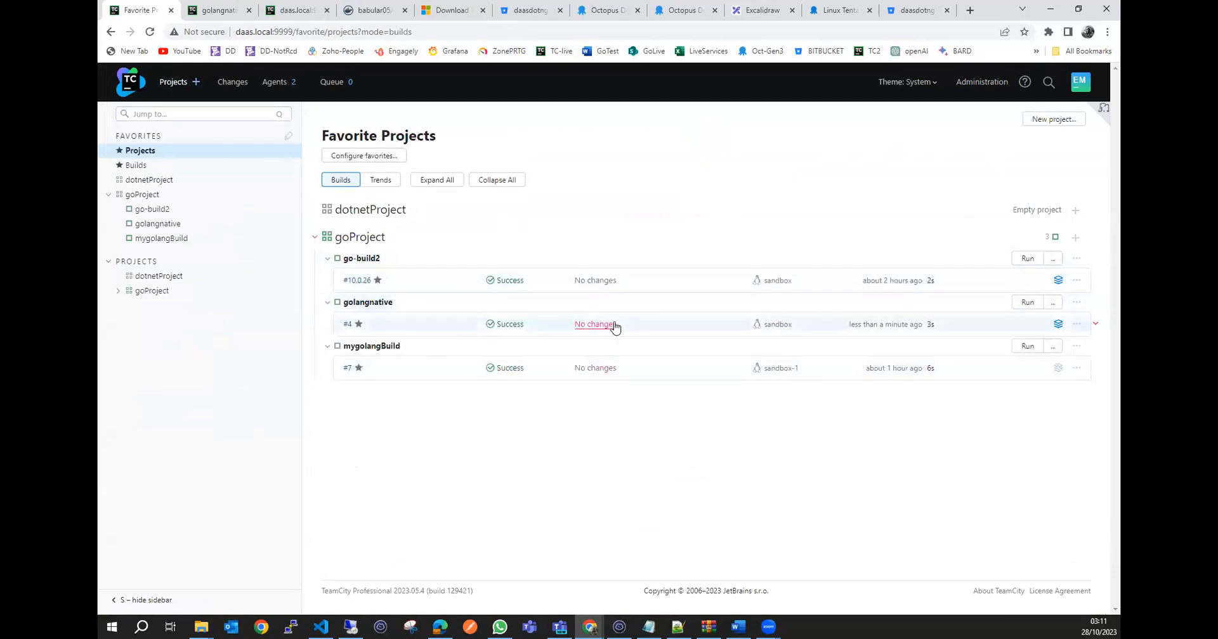
click(168, 225)
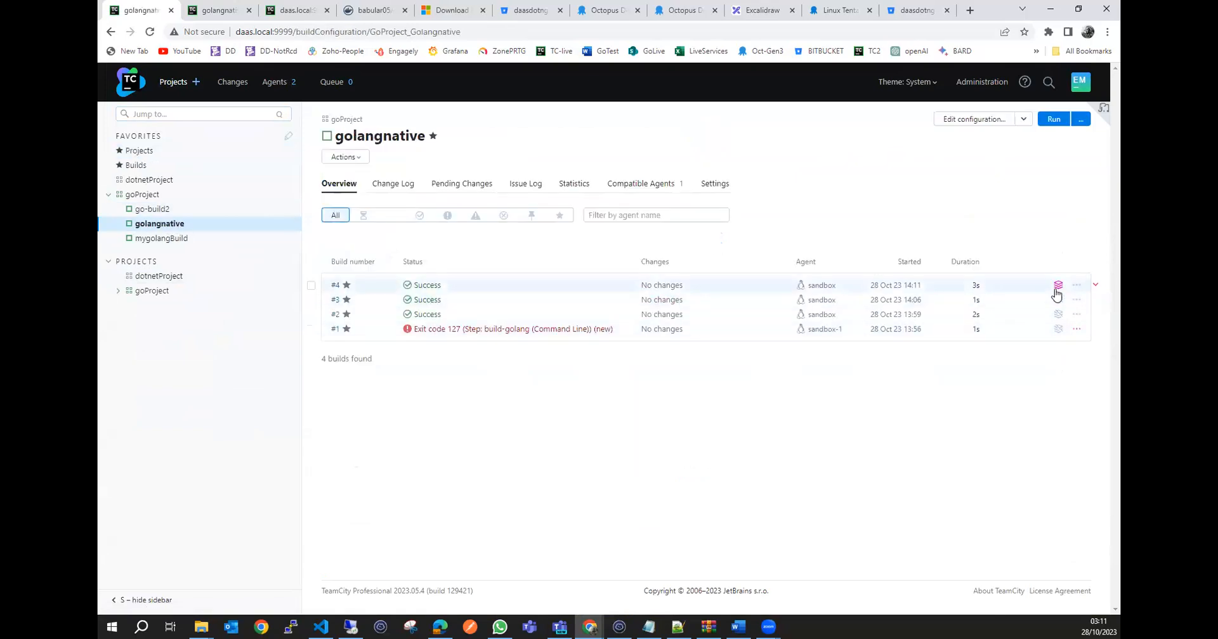
Download golangappartefact.zip from the artifacts of build #4 and show the downloaded file in its folder.
mouse_move(1056, 290)
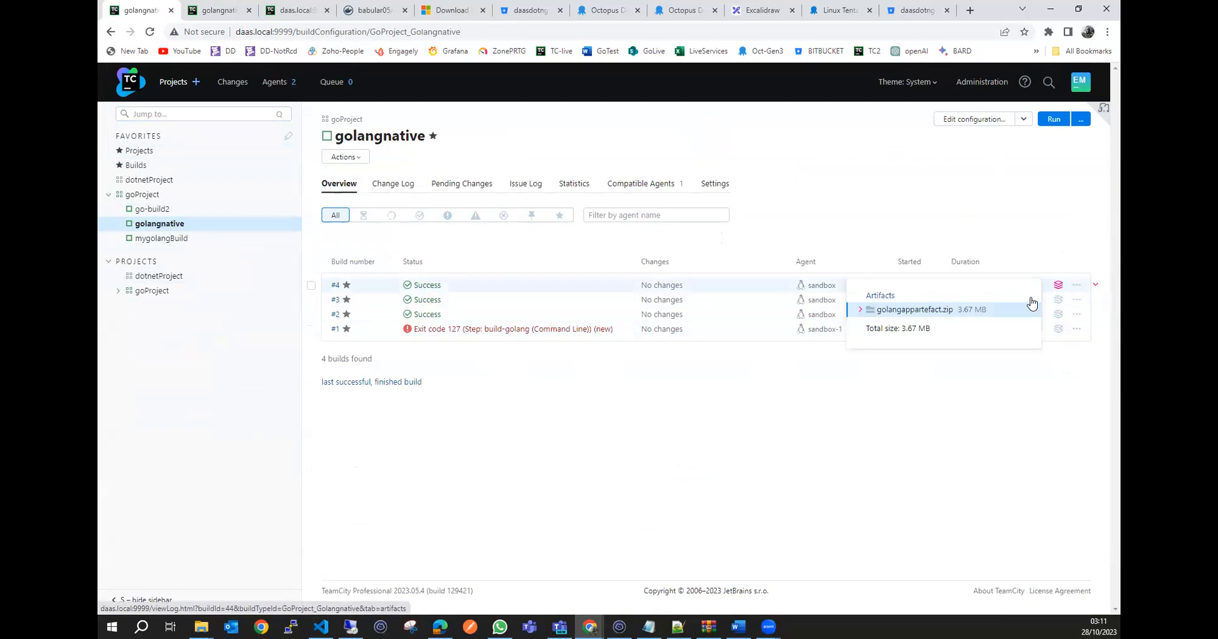
click(916, 312)
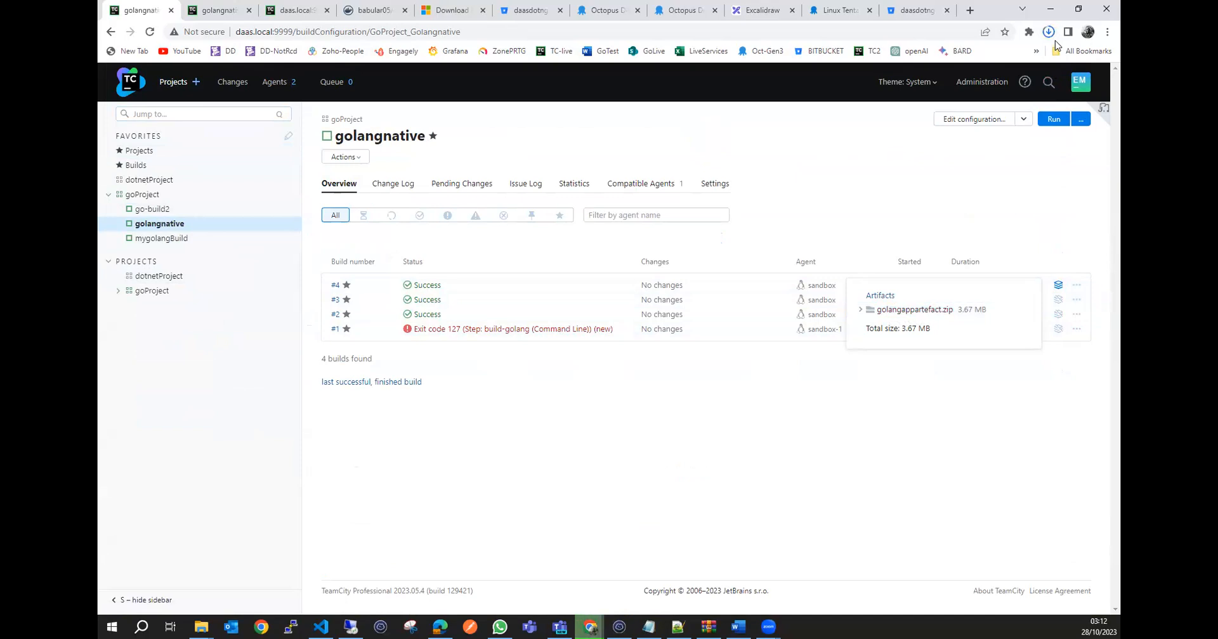
click(1049, 32)
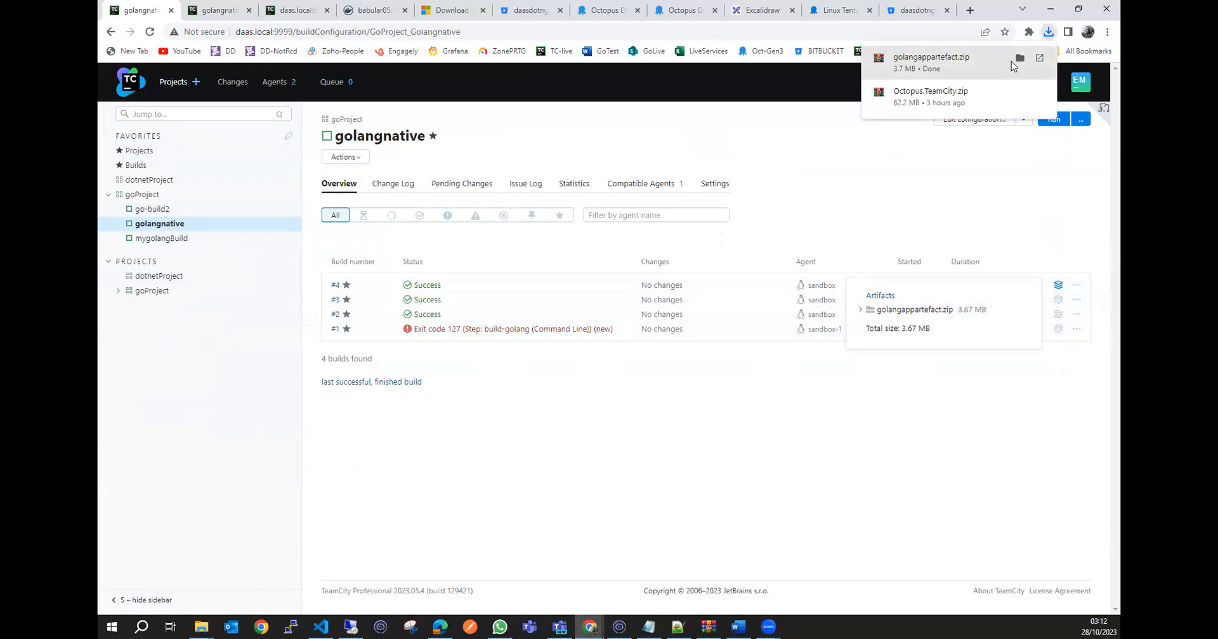
click(1015, 57)
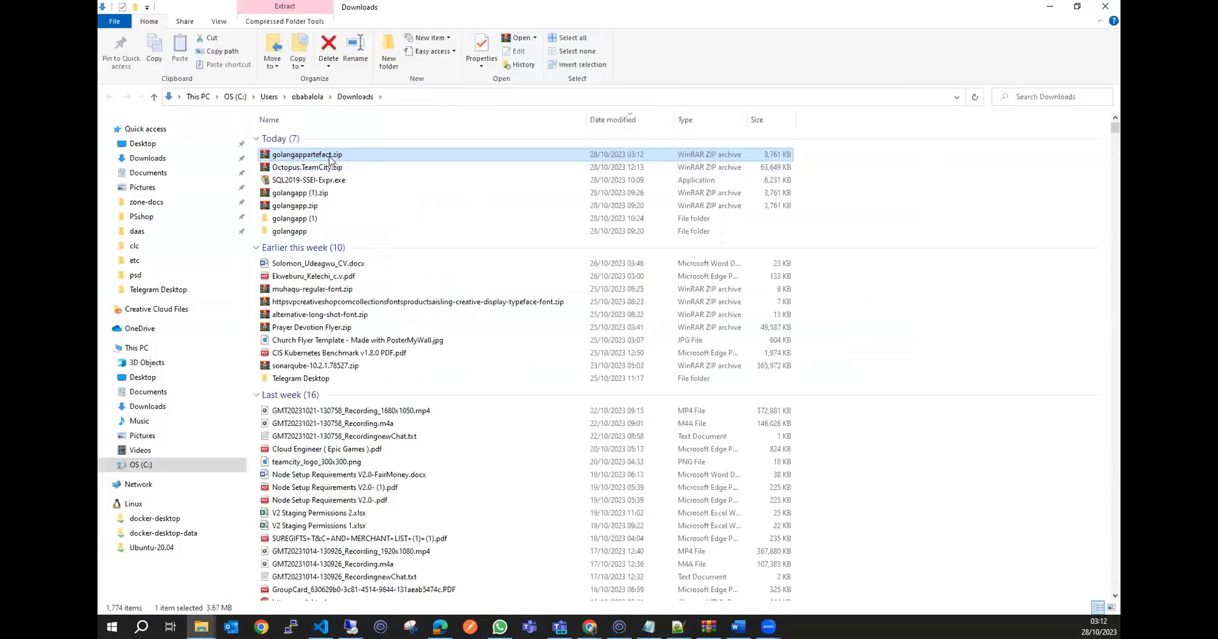
Extract golangappartefact.zip into its own golangappartefact folder within Downloads and open that folder.
double_click(331, 154)
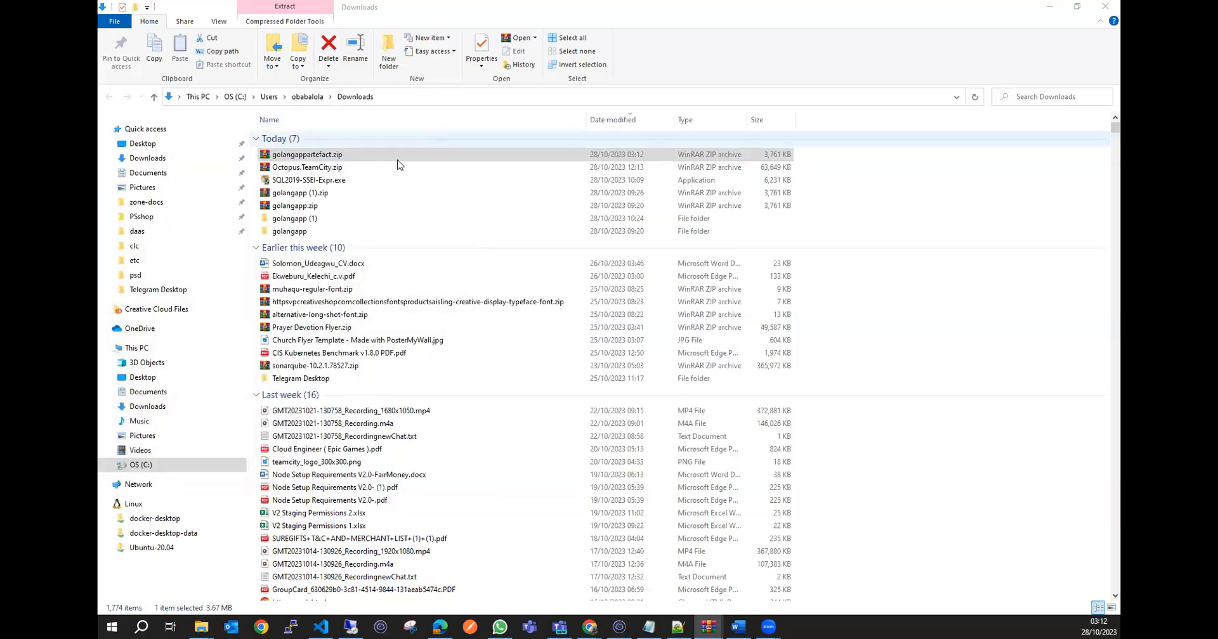
right_click(330, 154)
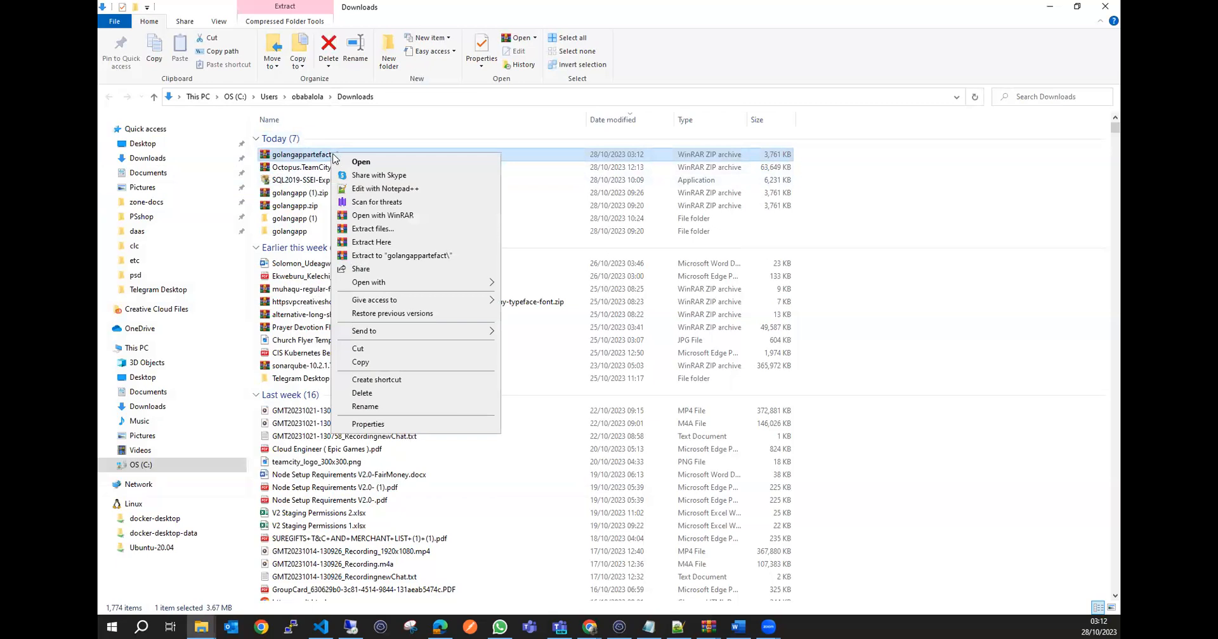
click(411, 257)
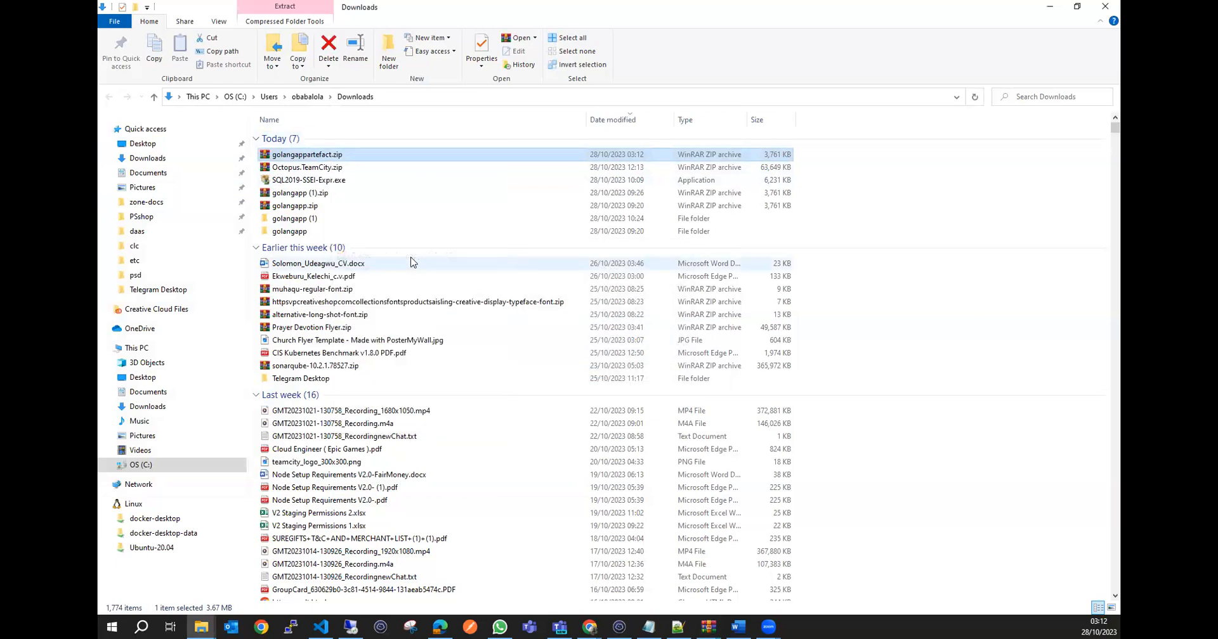
click(327, 219)
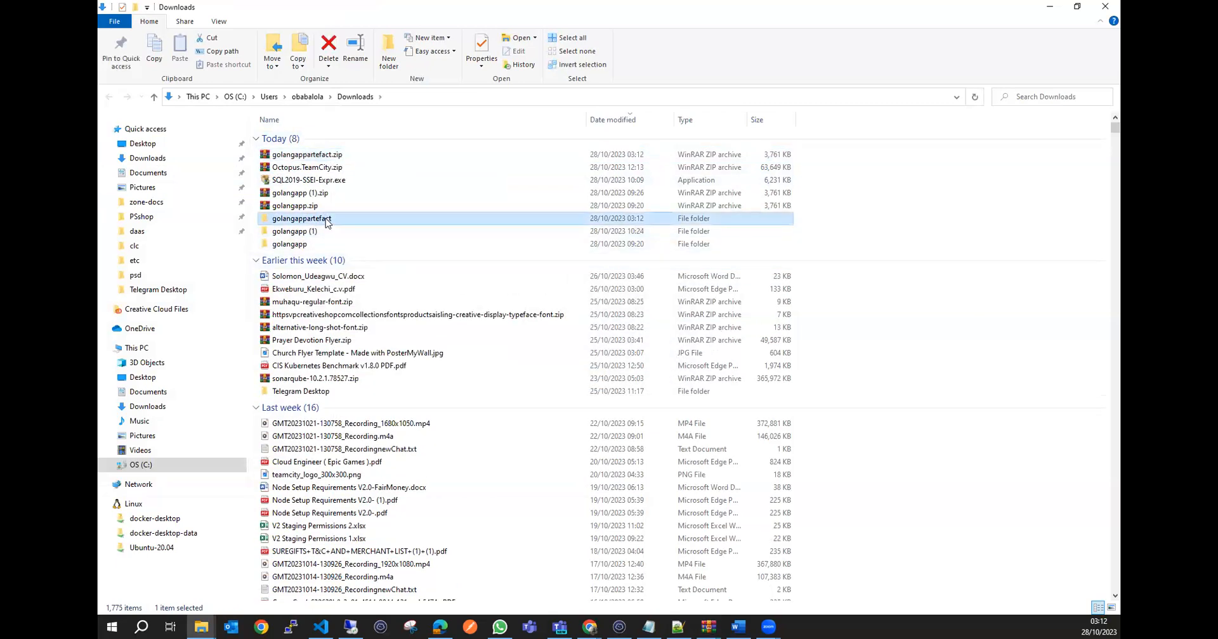
double_click(327, 219)
Examine the version line of the extracted build_version file in Notepad++, then close the editor and minimise the folder.
click(311, 141)
click(307, 152)
click(307, 138)
right_click(307, 139)
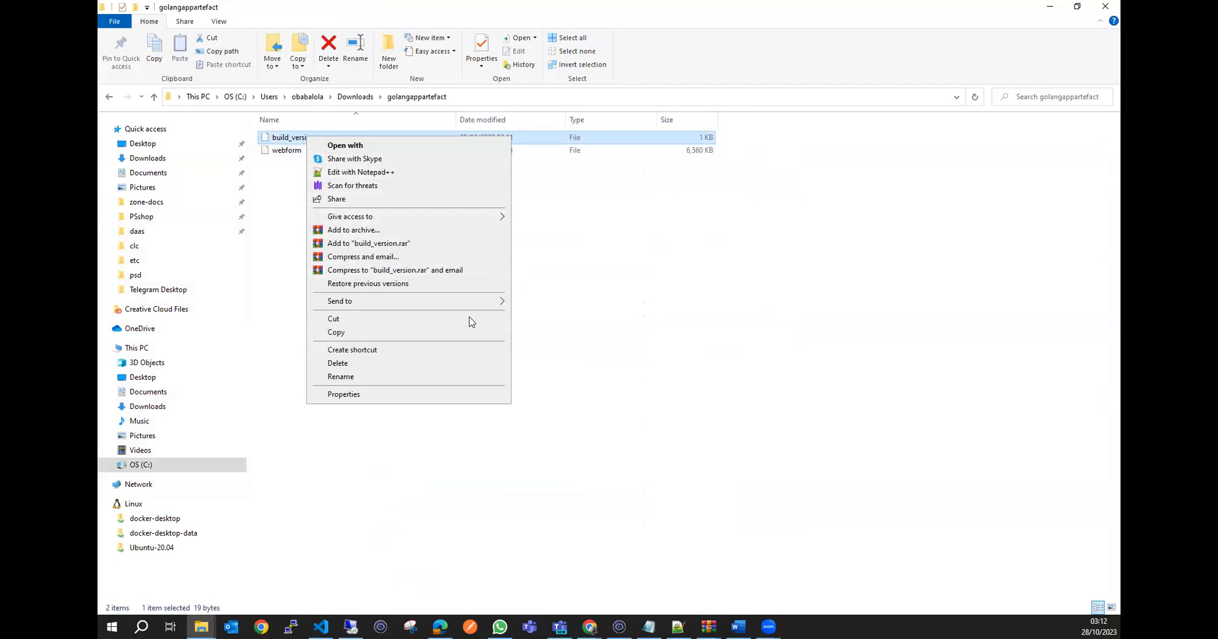
click(374, 173)
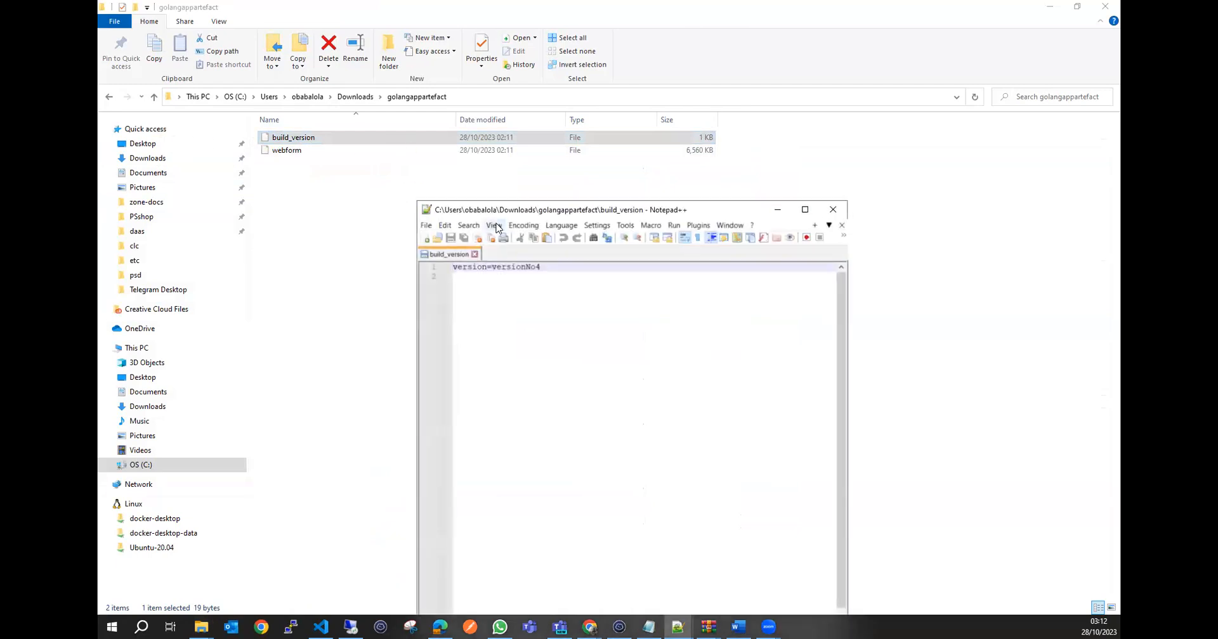
drag(537, 268, 446, 268)
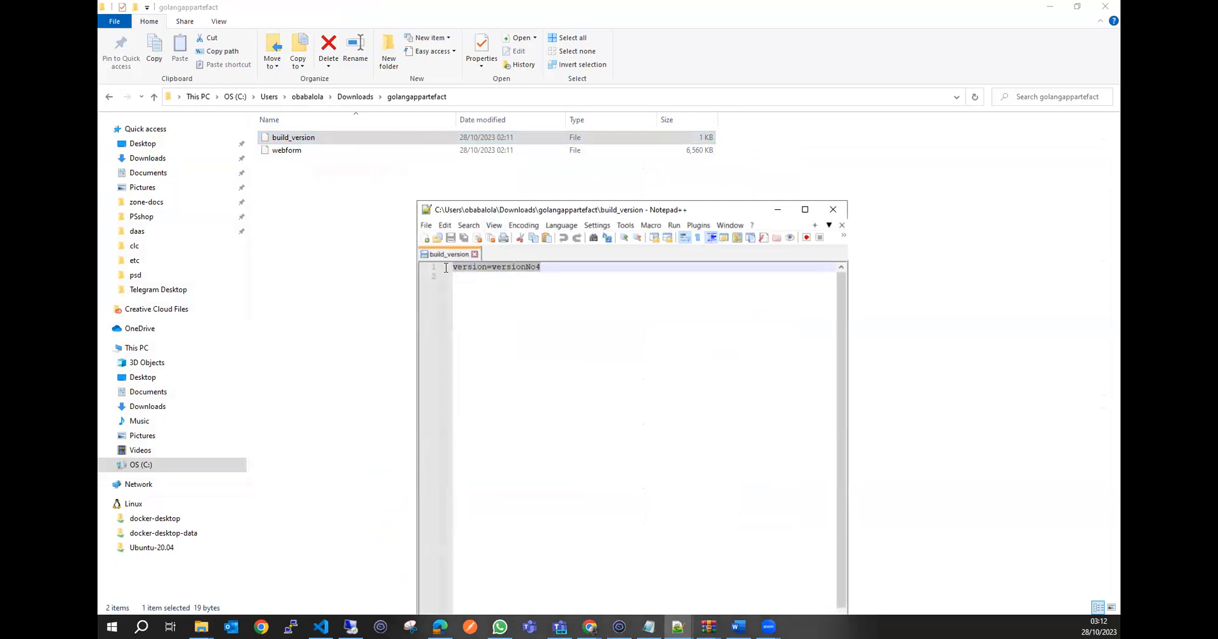
click(833, 209)
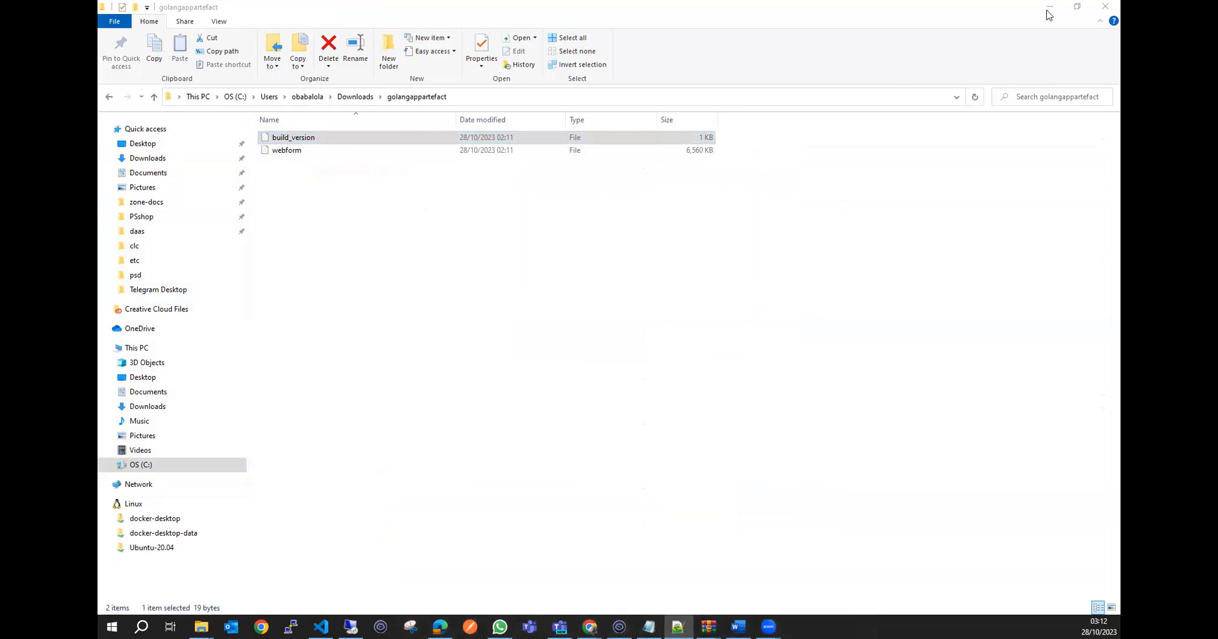
click(1054, 7)
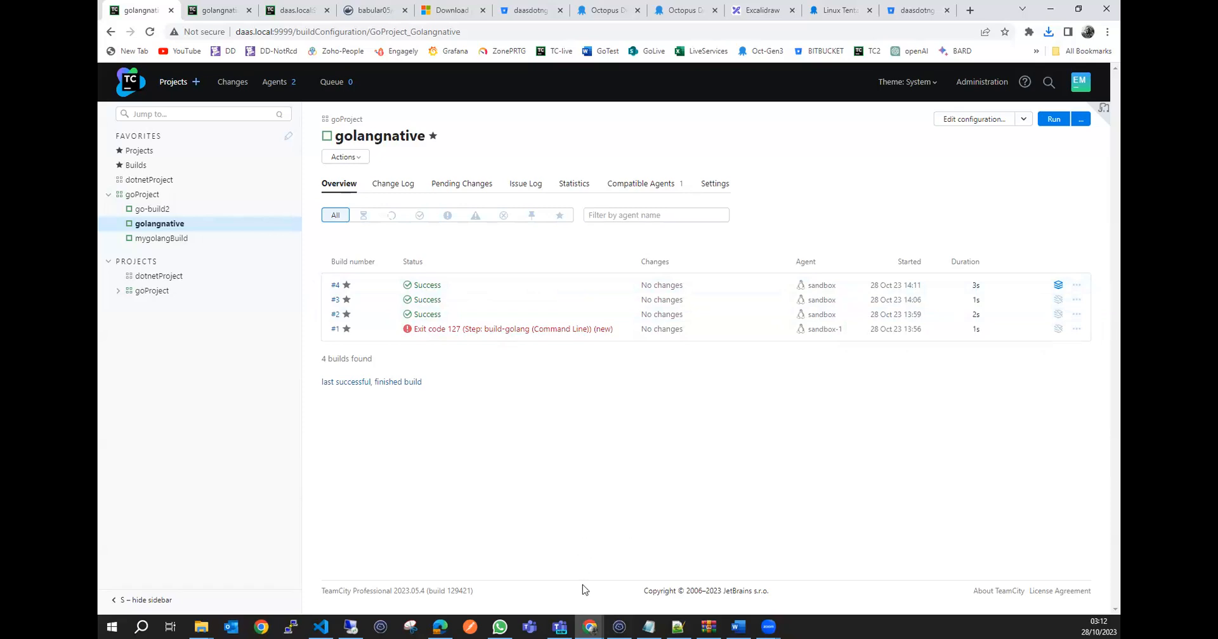
Switch to VS Code, open webform.go and enlarge the terminal area beneath the code.
click(321, 627)
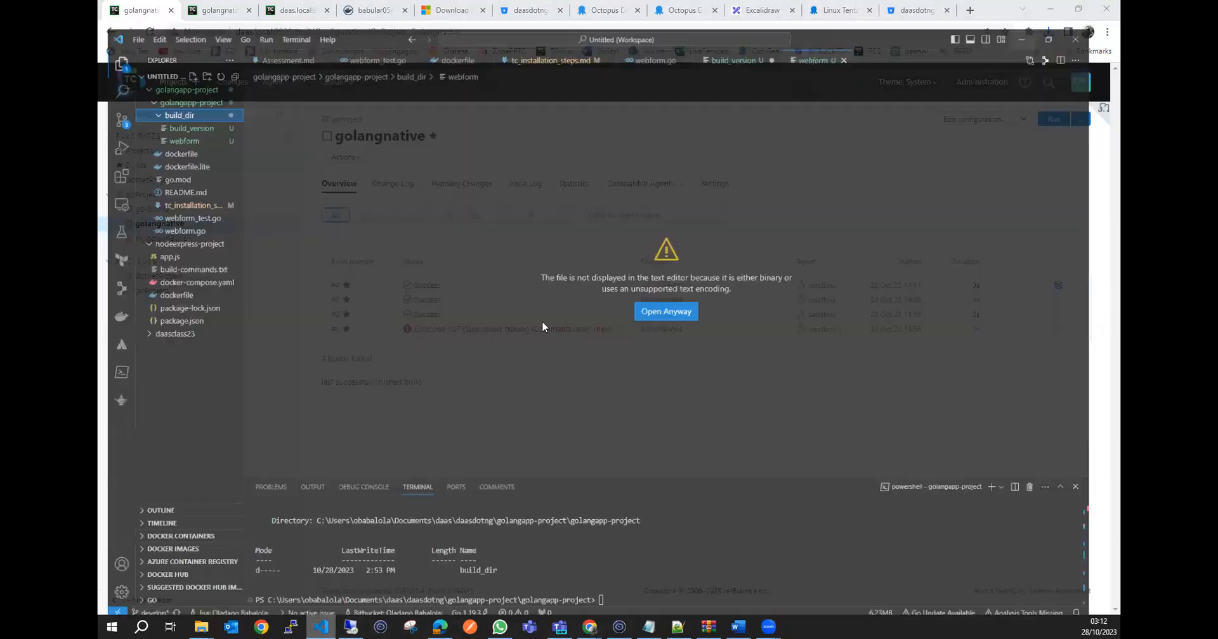
click(177, 208)
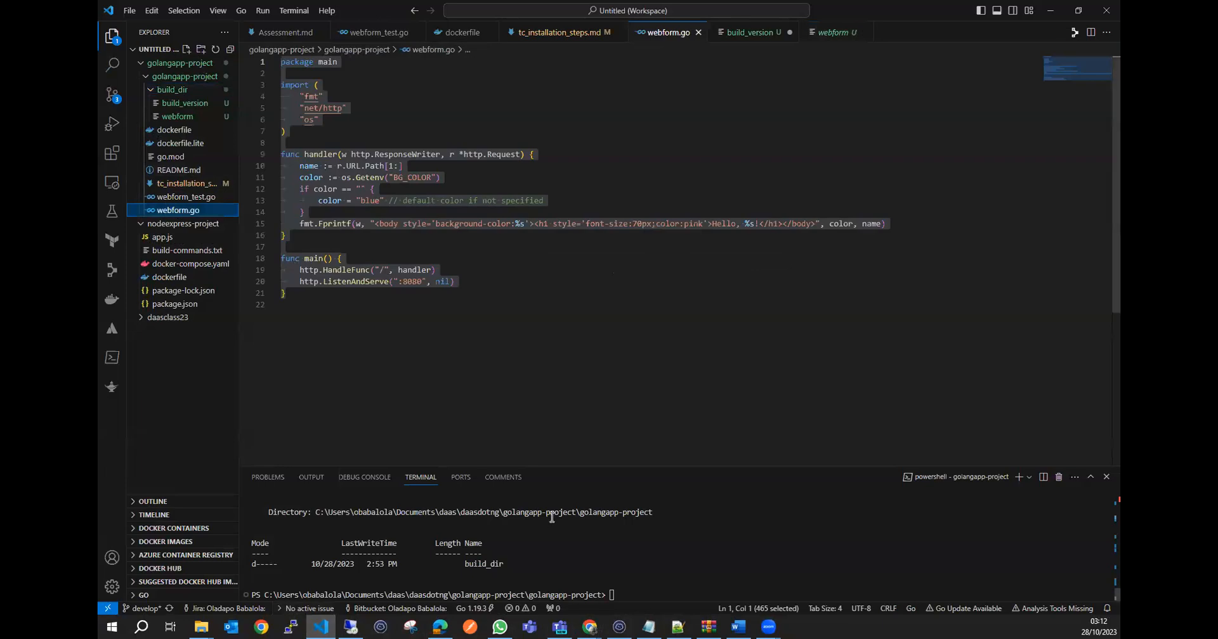
drag(572, 467, 608, 401)
click(669, 522)
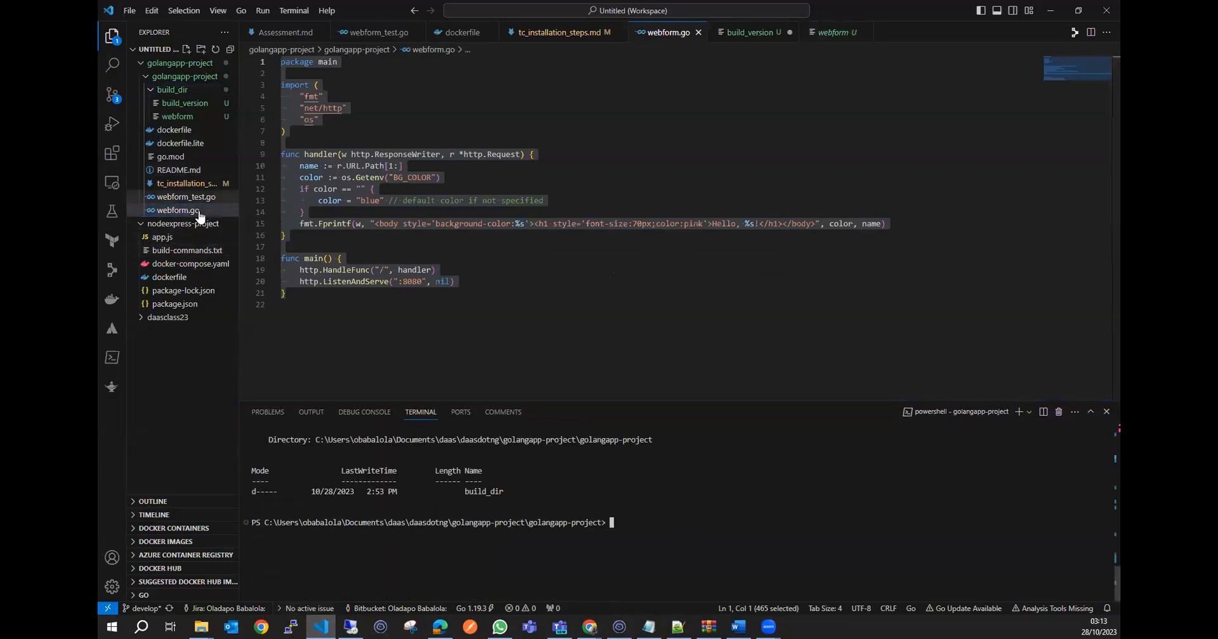
Reveal the local build_dir's webform file in File Explorer and rename it webform.exe.
click(182, 117)
right_click(187, 117)
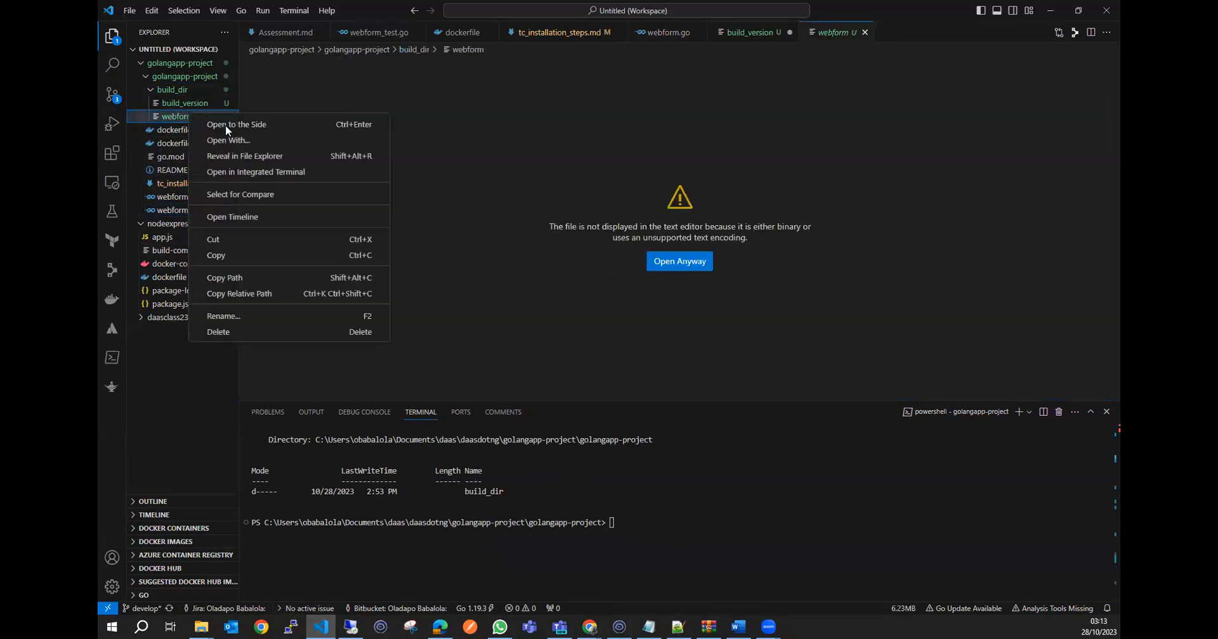
click(269, 161)
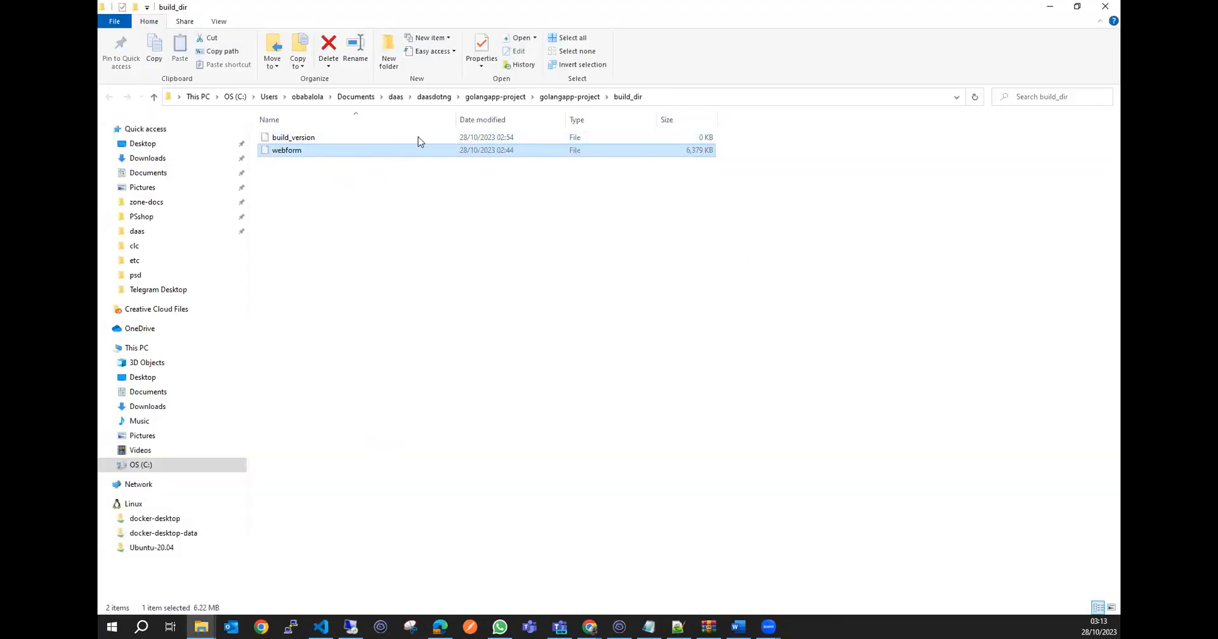
right_click(338, 152)
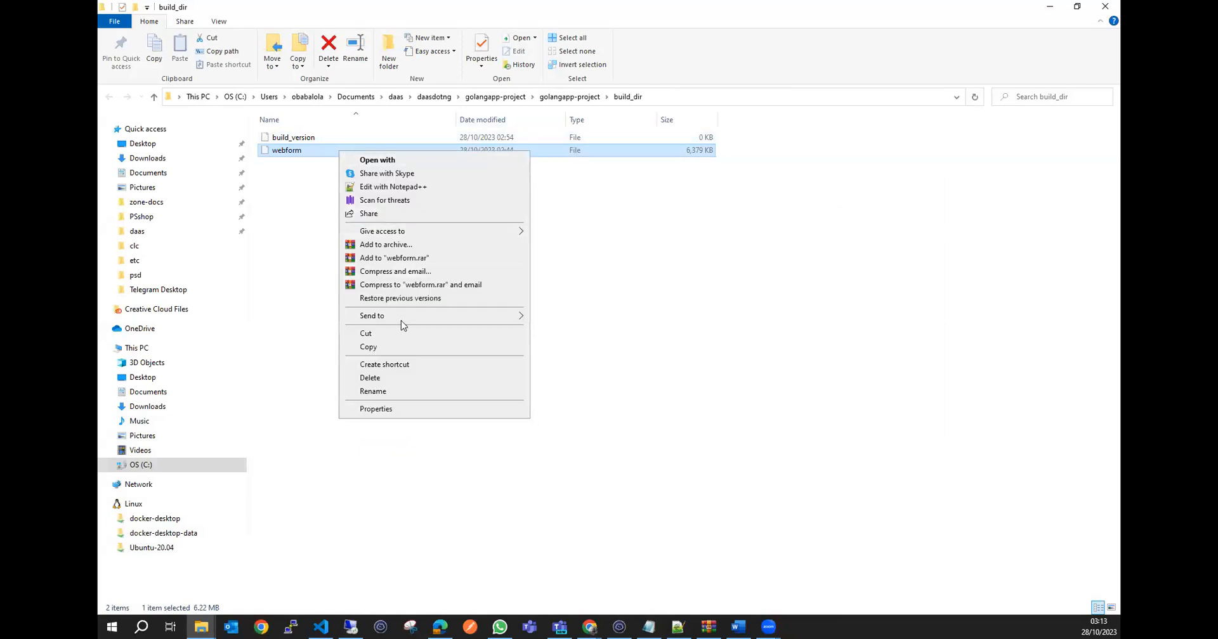
click(409, 394)
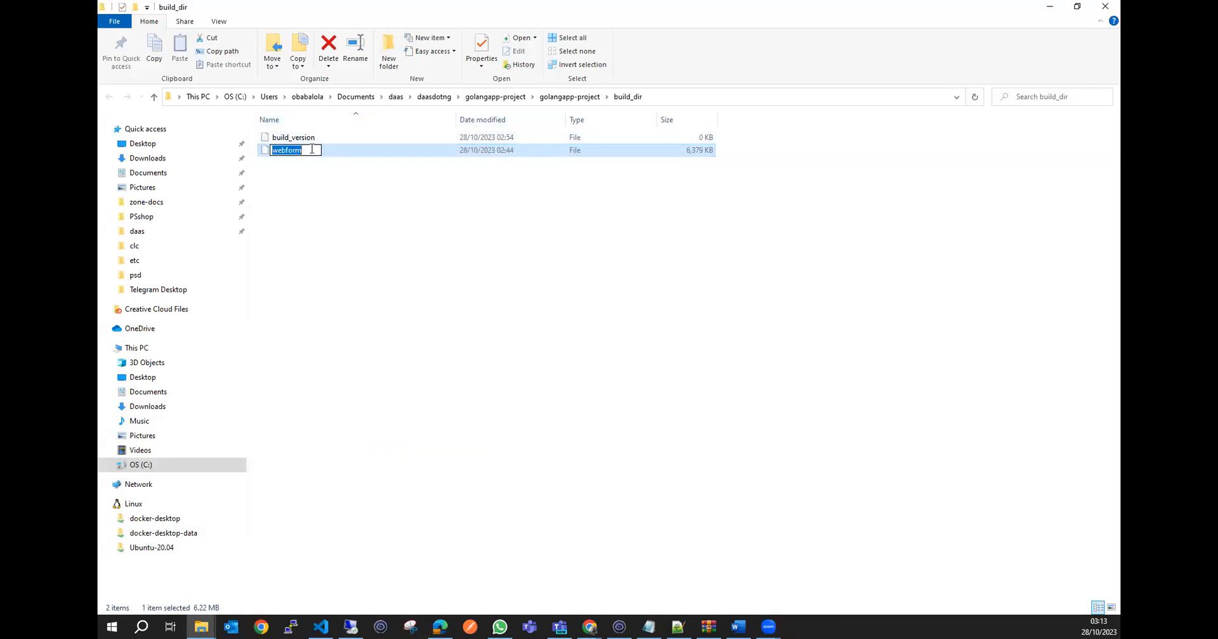
click(312, 150)
text(.exe)
key(Return)
click(401, 205)
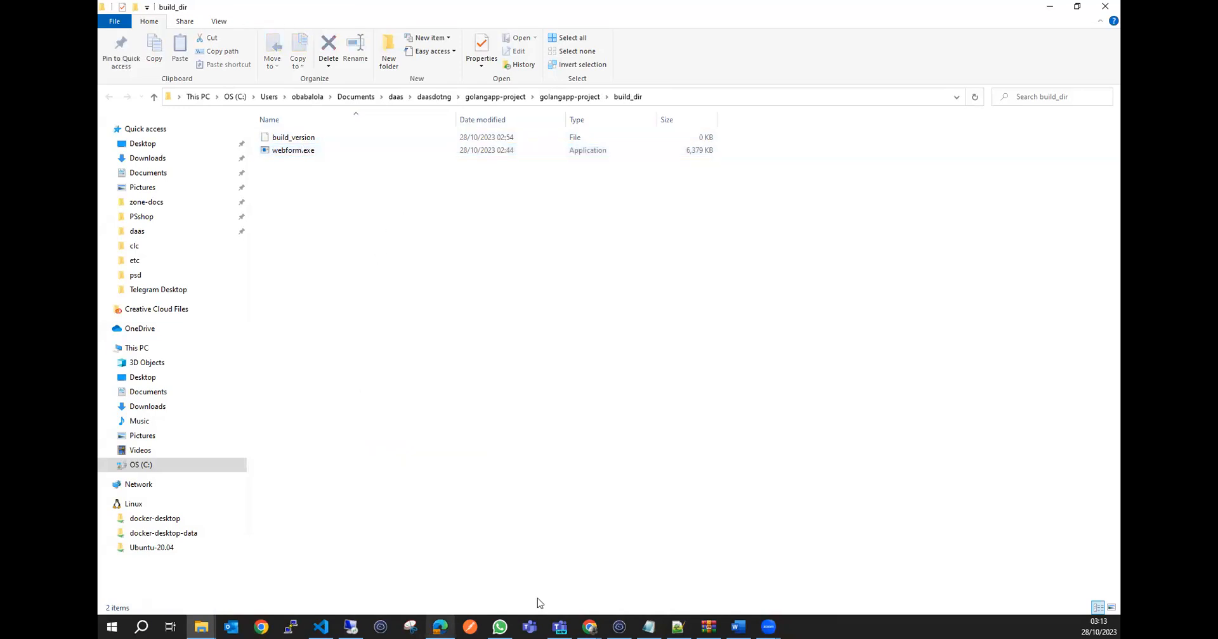
Return to VS Code and check in webform.go which port the app listens on.
click(321, 627)
click(213, 211)
key(Escape)
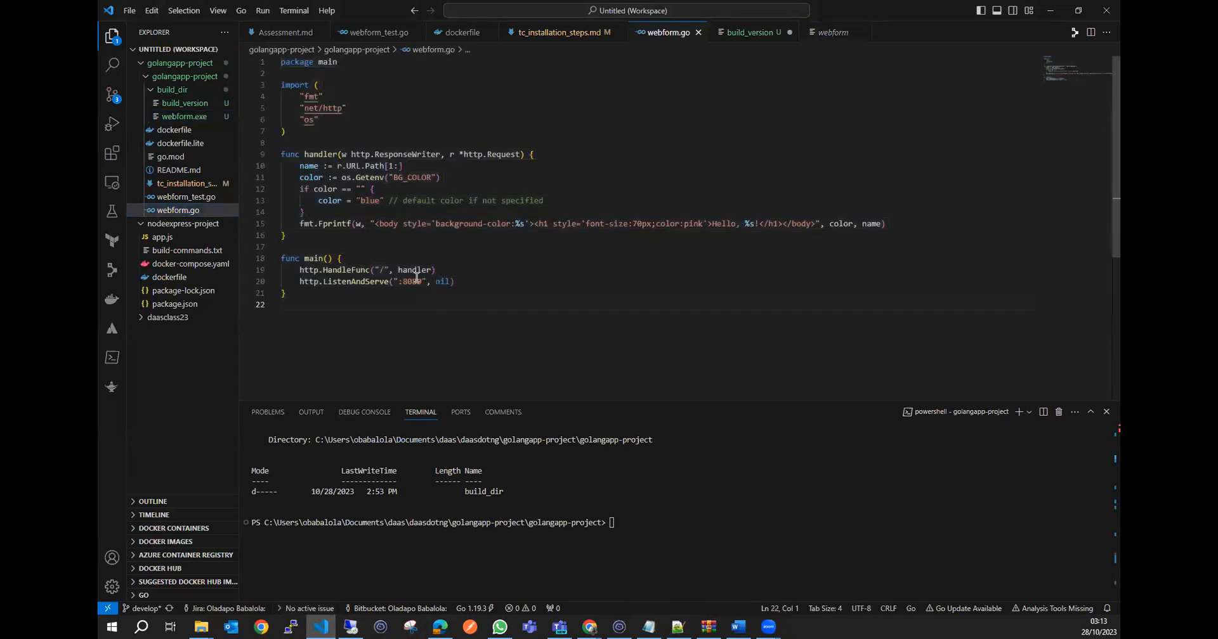
Go back to build_dir in File Explorer and run webform.exe.
click(1050, 16)
click(359, 157)
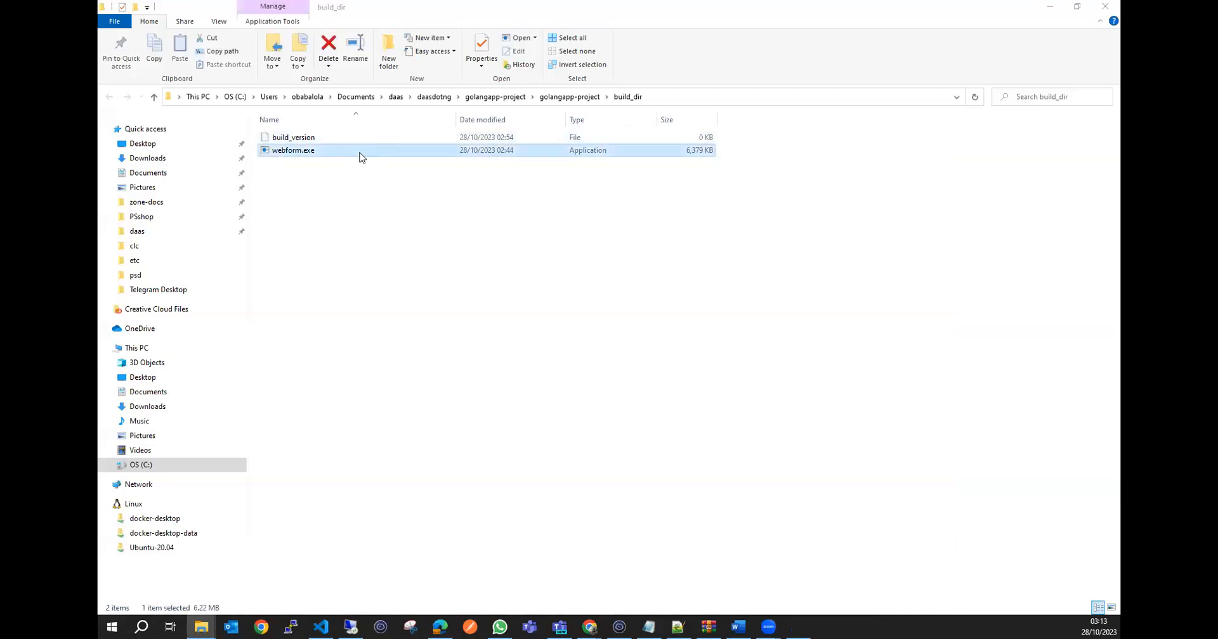
double_click(359, 156)
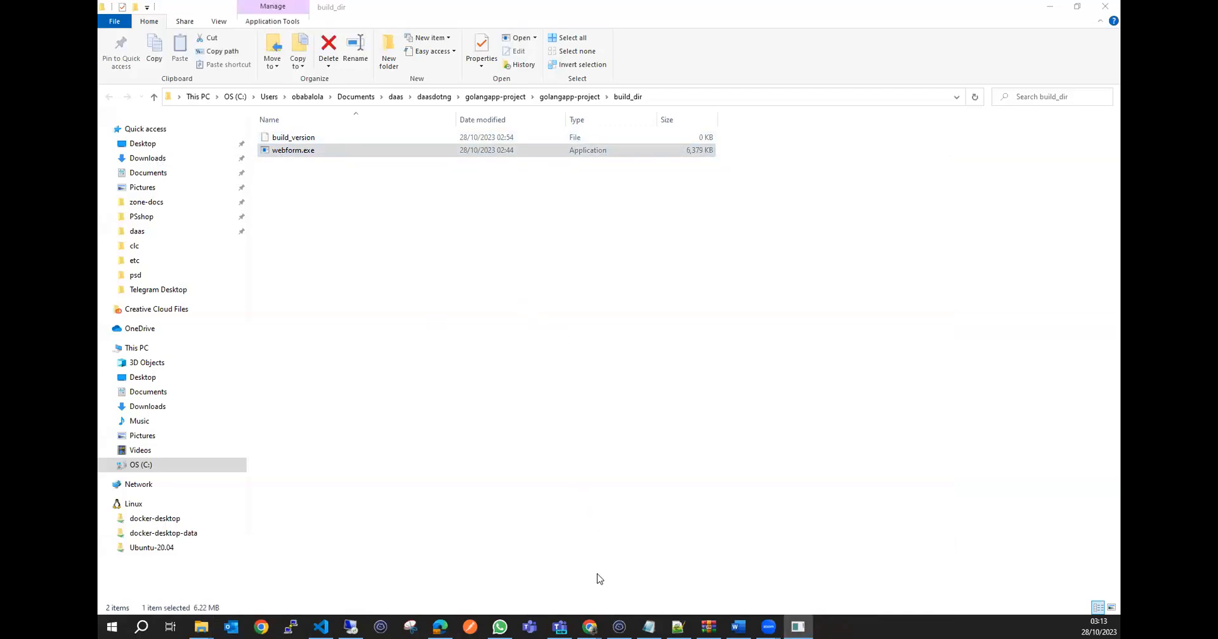
Switch to the TeamCity browser window and load localhost:8080 in a new tab.
mouse_move(590, 627)
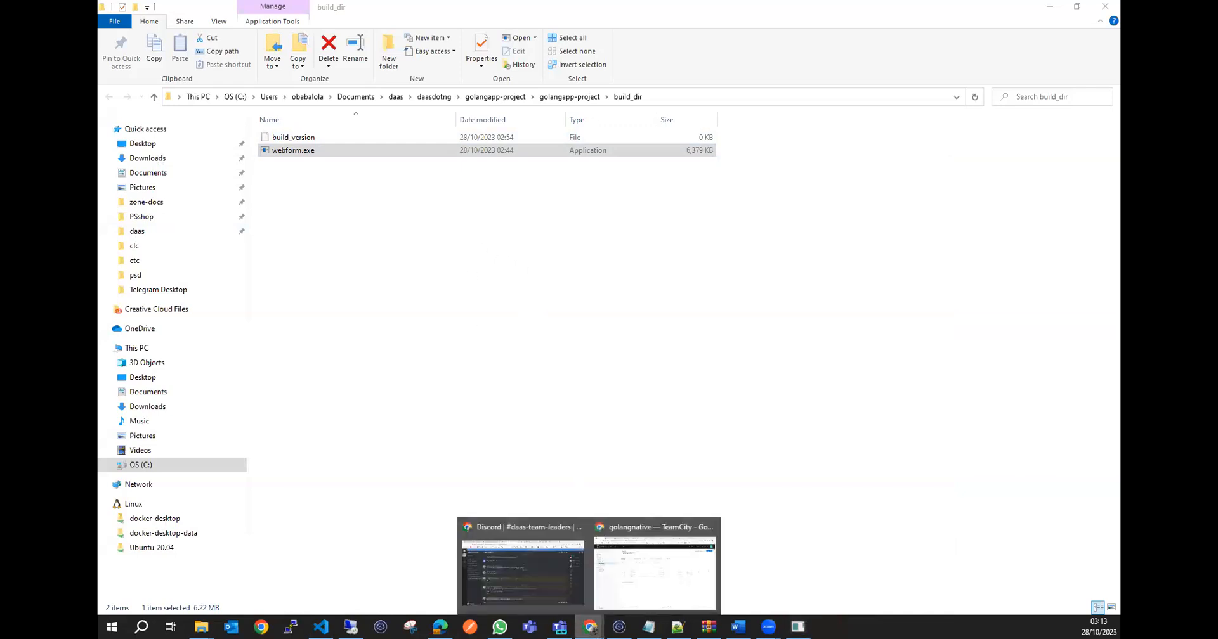
click(642, 571)
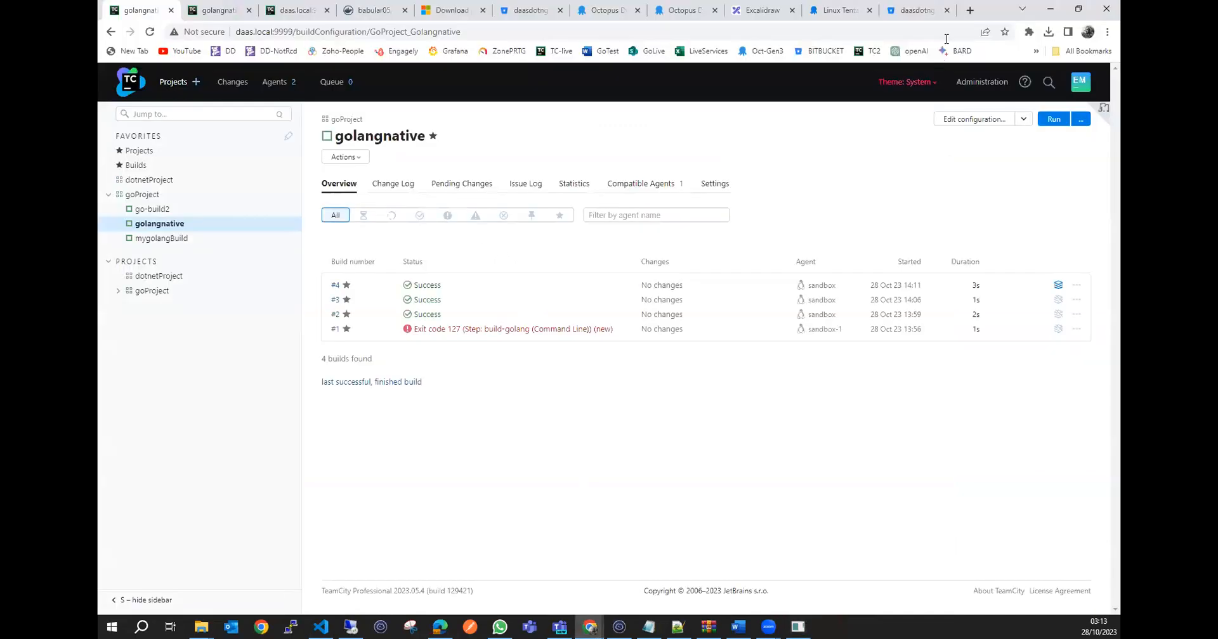
click(970, 10)
click(905, 28)
text(lo)
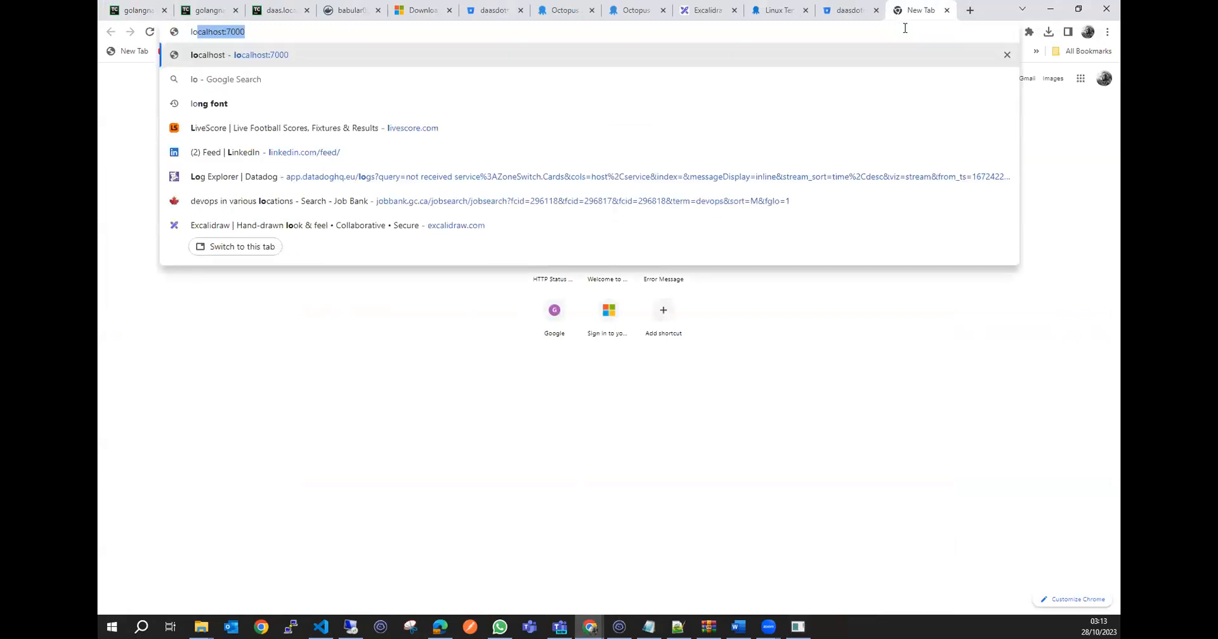
key(Right)
key(BackSpace)
key(BackSpace)
key(BackSpace)
key(BackSpace)
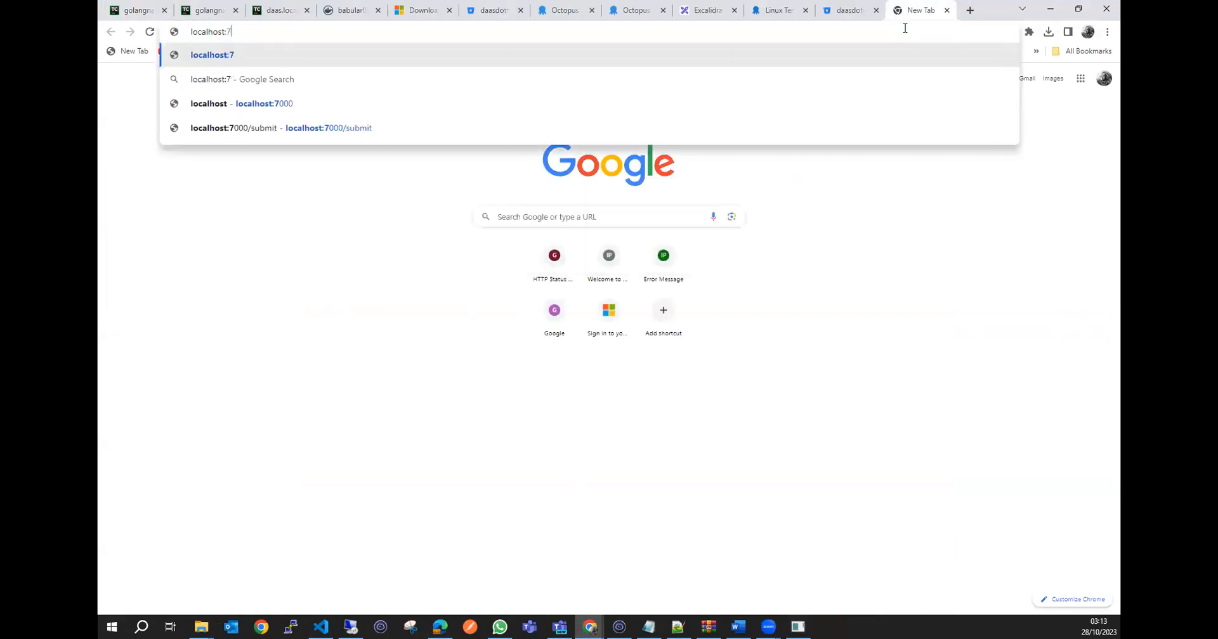
text(8080)
key(Return)
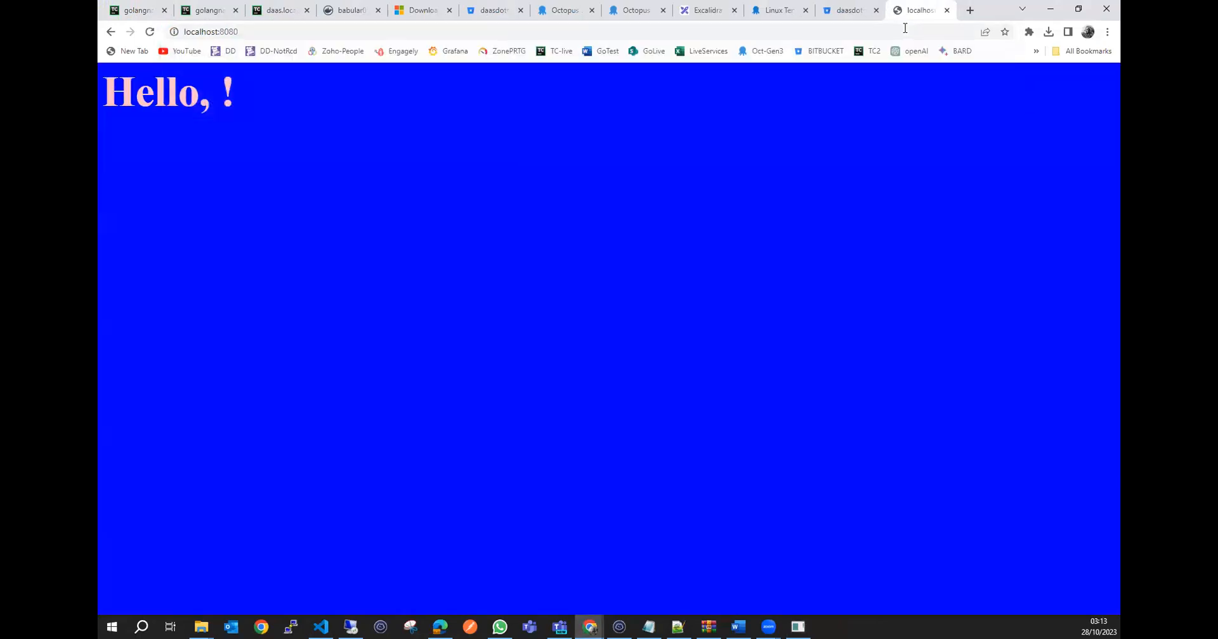
Test the app's greeting by loading localhost:8080/dfdsfdsfsdf.
click(369, 32)
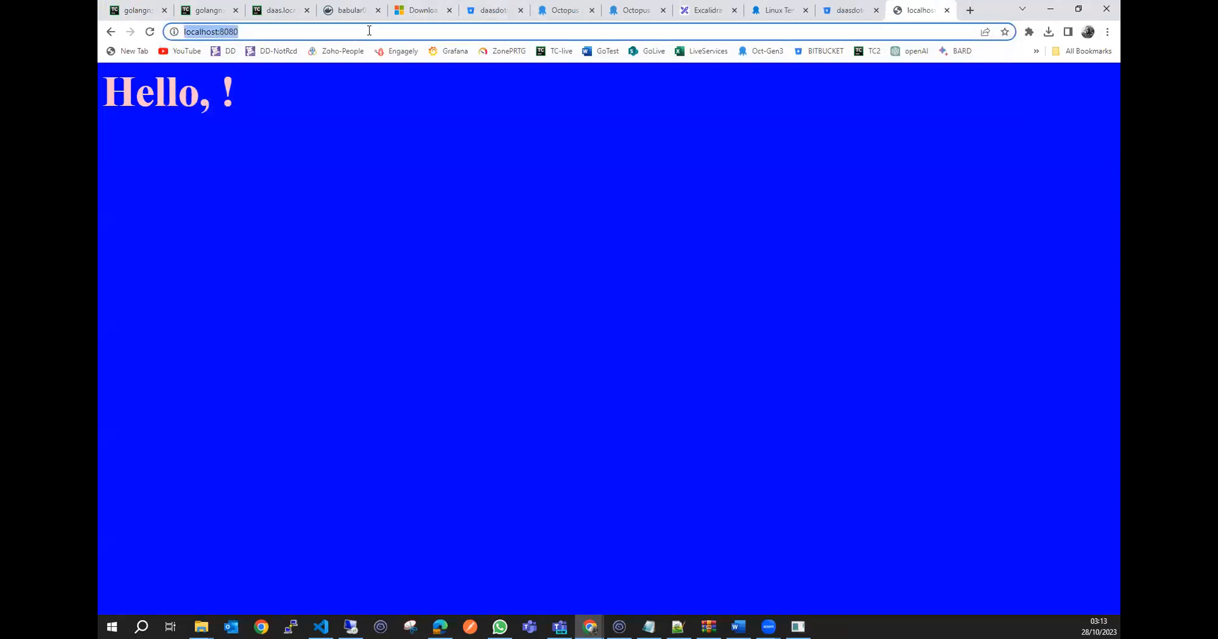
key(End)
text(/dfdsfdsfsdf)
key(Return)
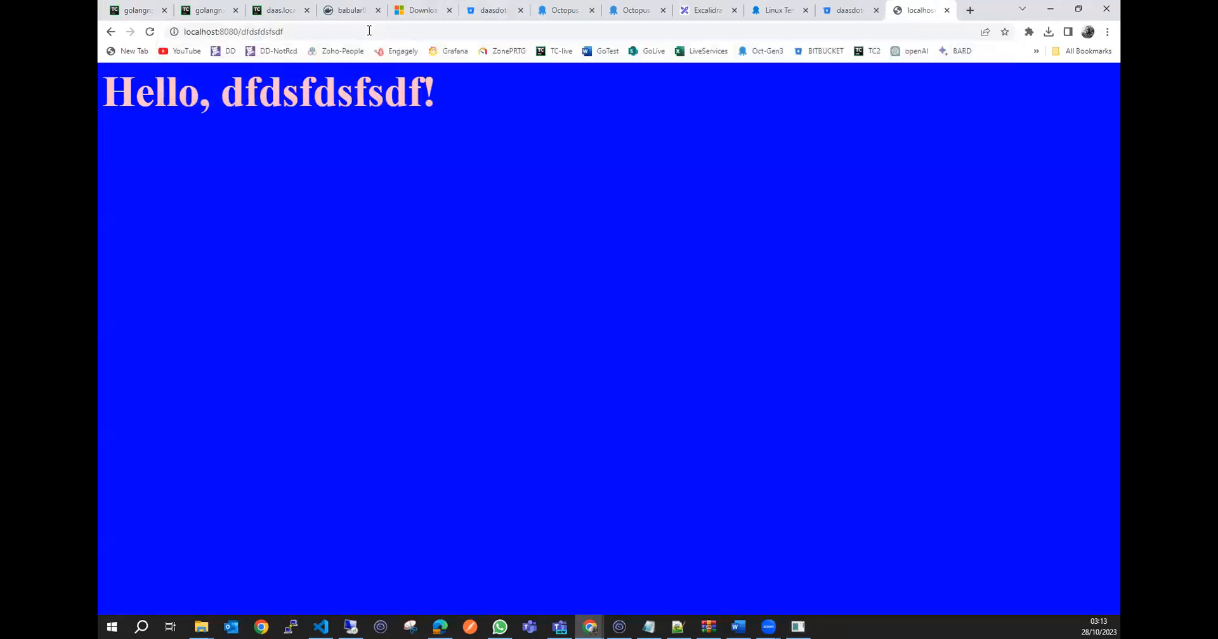
Switch to the SSH terminal, exit the container's shell, and list the files in the sandbox's daas-class folder.
click(1049, 9)
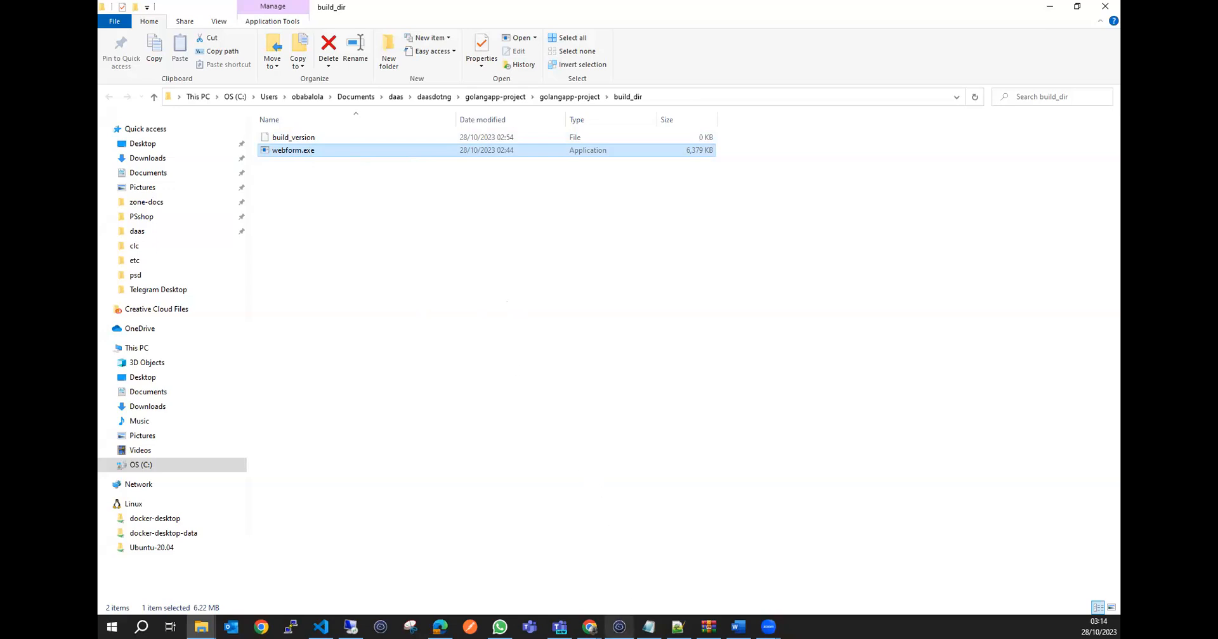
click(619, 627)
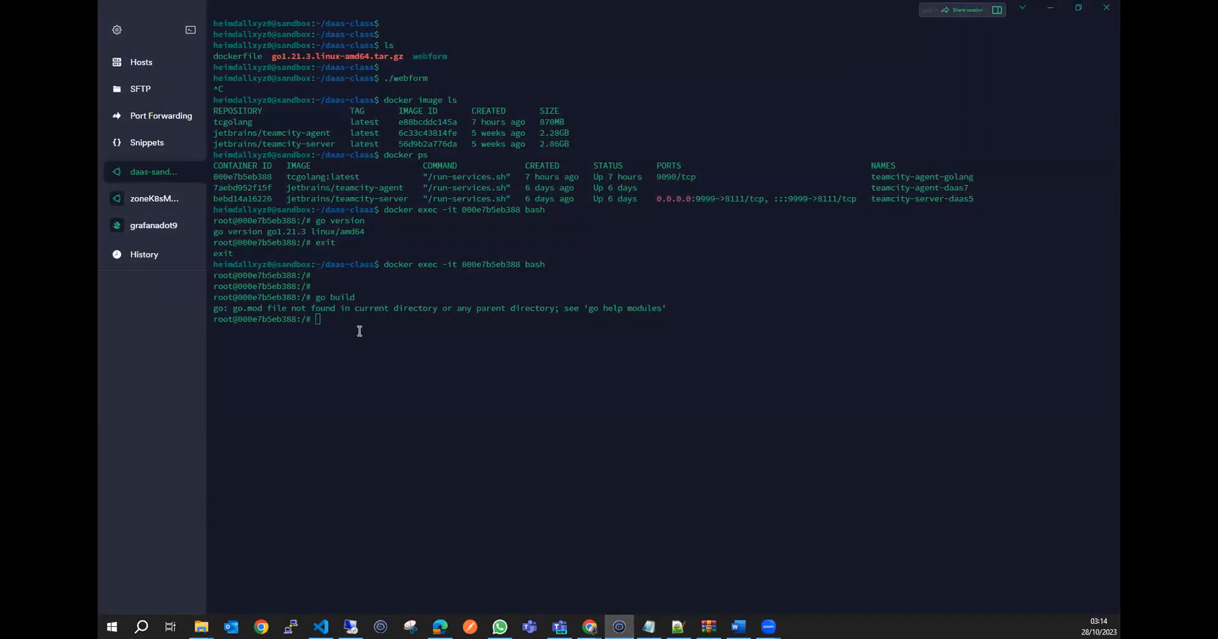
text(exit)
key(Return)
key(Return)
text(ls)
Run the ./webform binary on the Linux sandbox and put the terminal window out of the way.
key(Return)
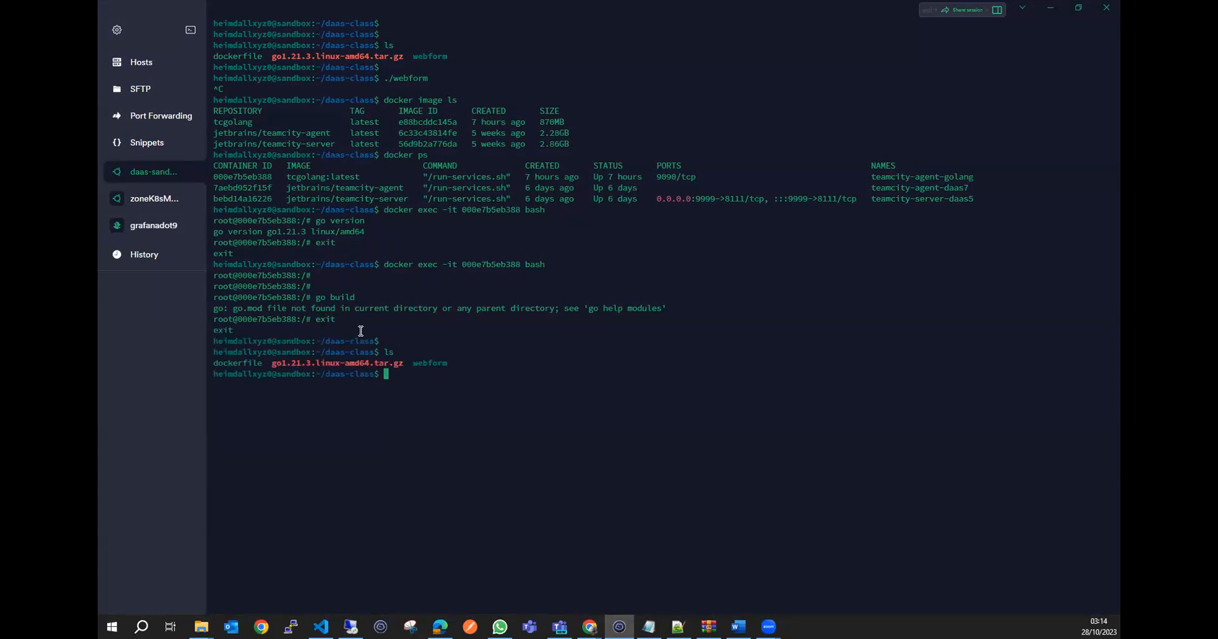
text(./web)
key(Tab)
key(BackSpace)
key(Return)
click(1051, 8)
Switch to the browser window showing the app and load daas.local:8080.
mouse_move(590, 626)
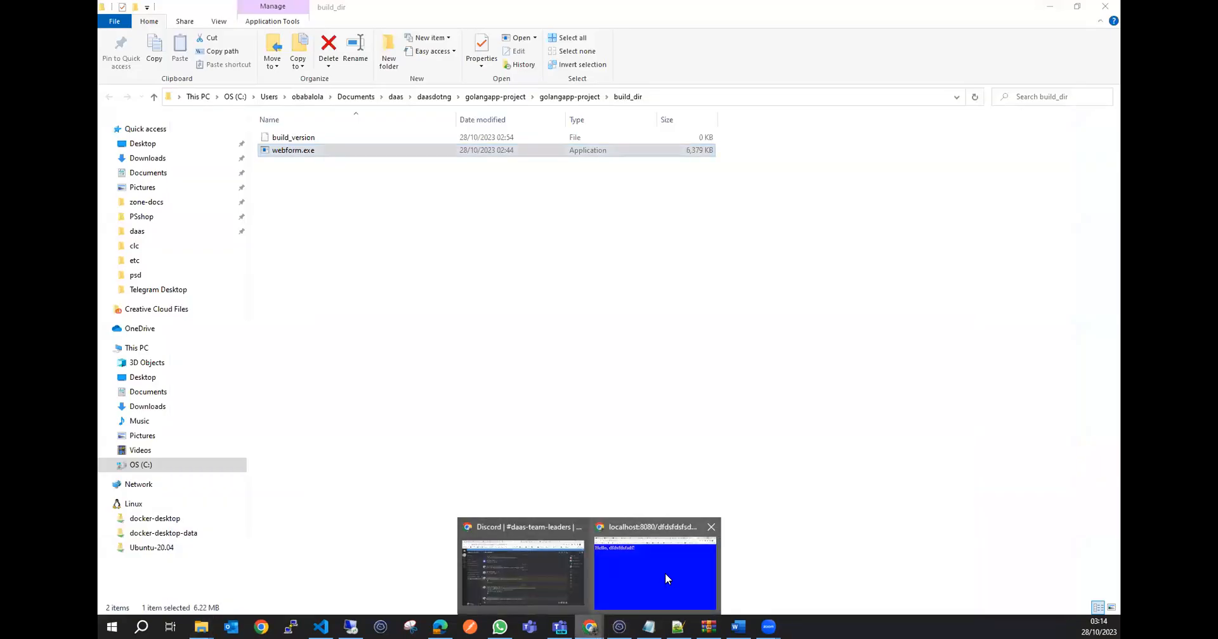
click(652, 566)
click(297, 31)
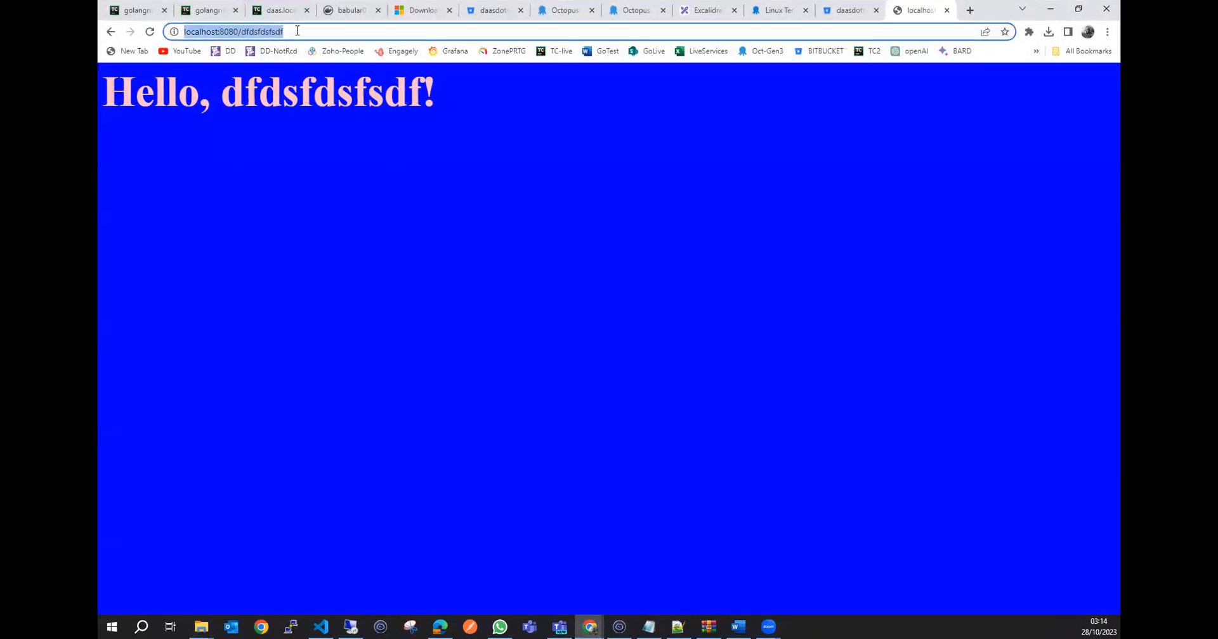
text(daa)
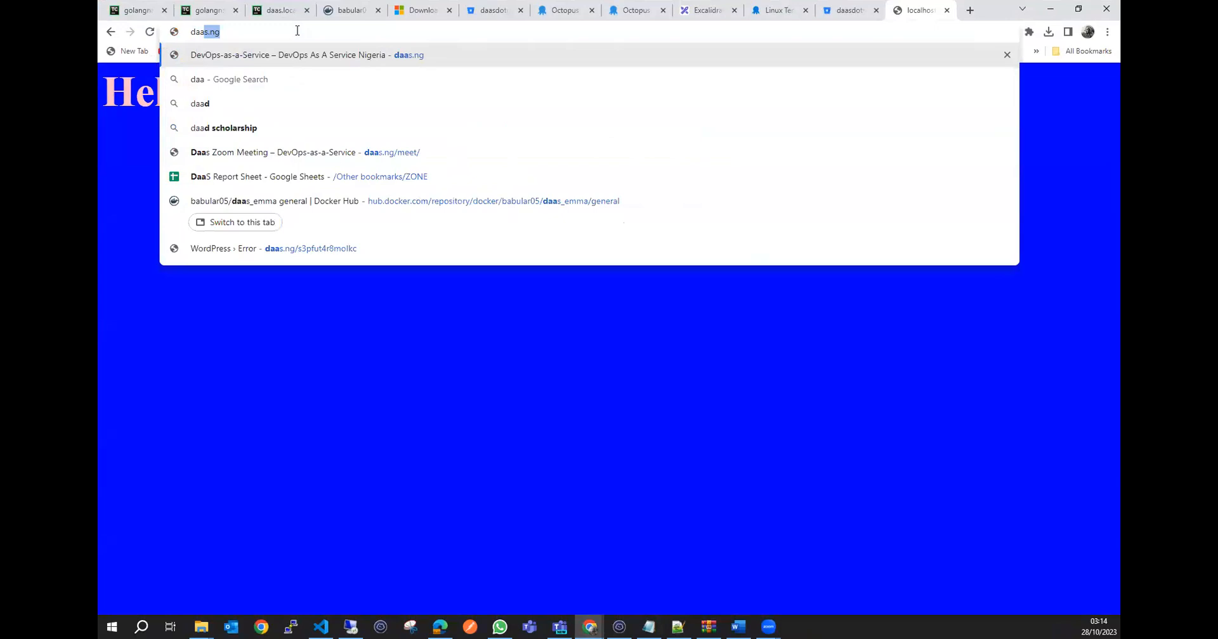
text(s.)
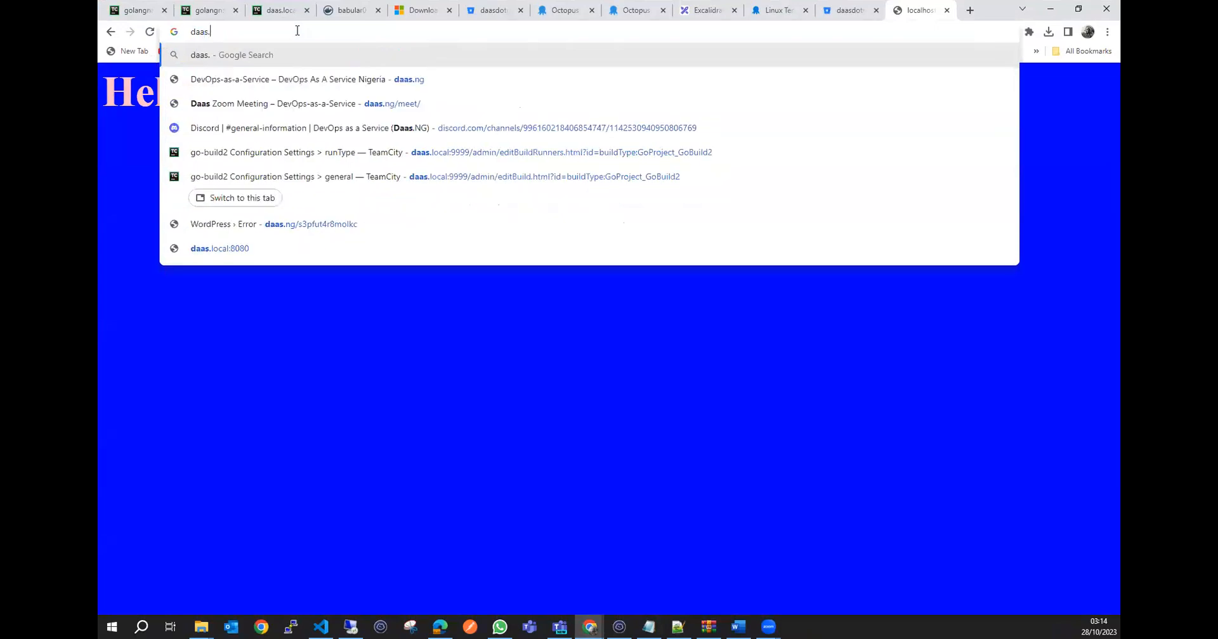
text(local:80)
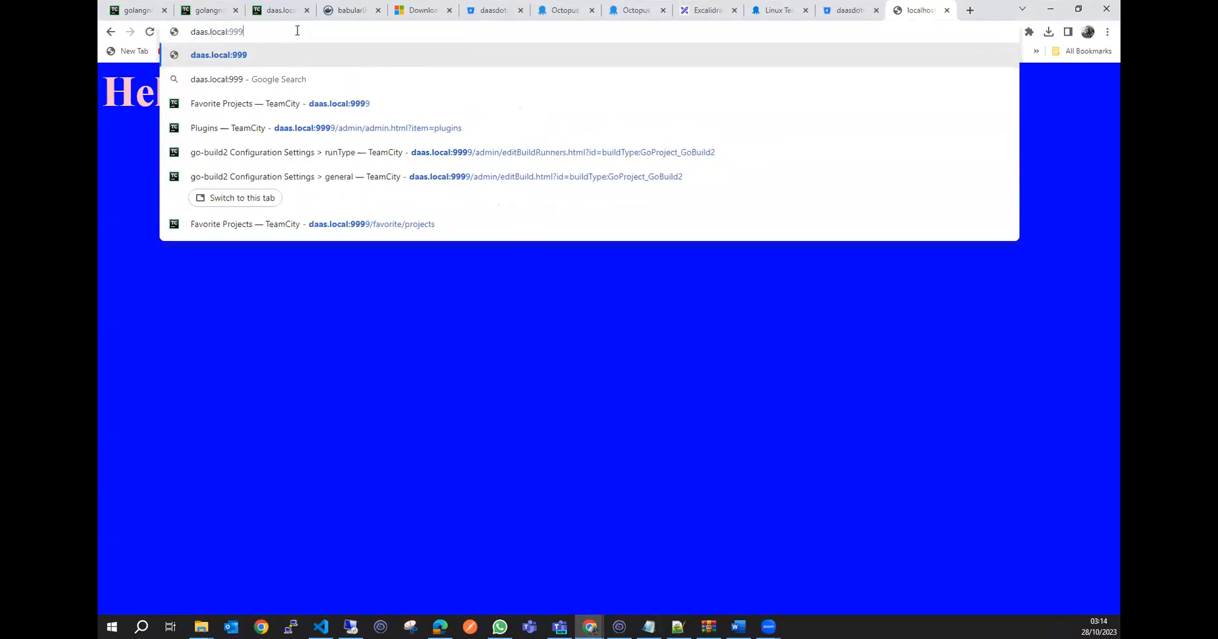
text(80)
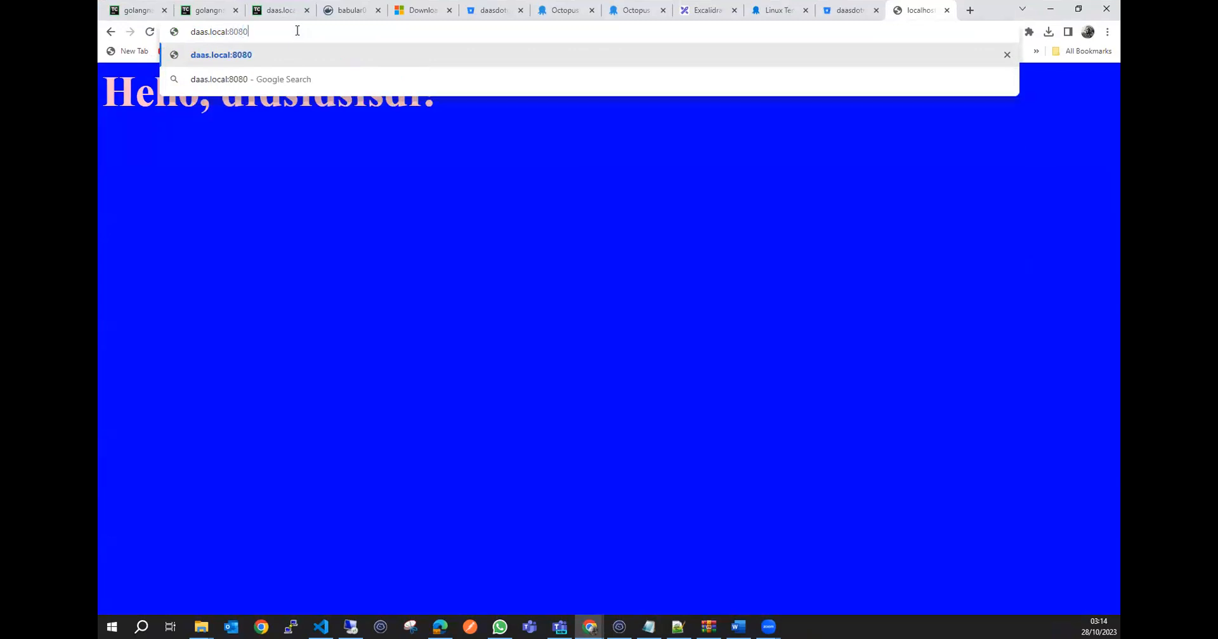
key(Return)
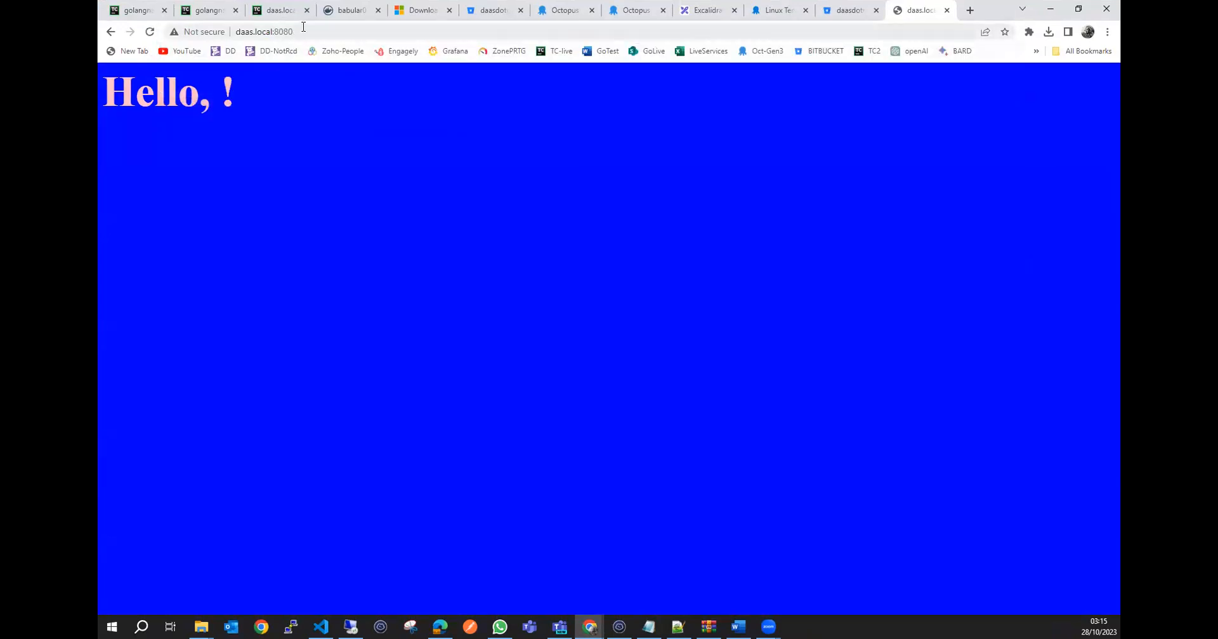
Test the greeting on the Linux host by loading daas.local:8080/IamRunningOn Linux.
click(311, 29)
click(311, 29)
text(/lam)
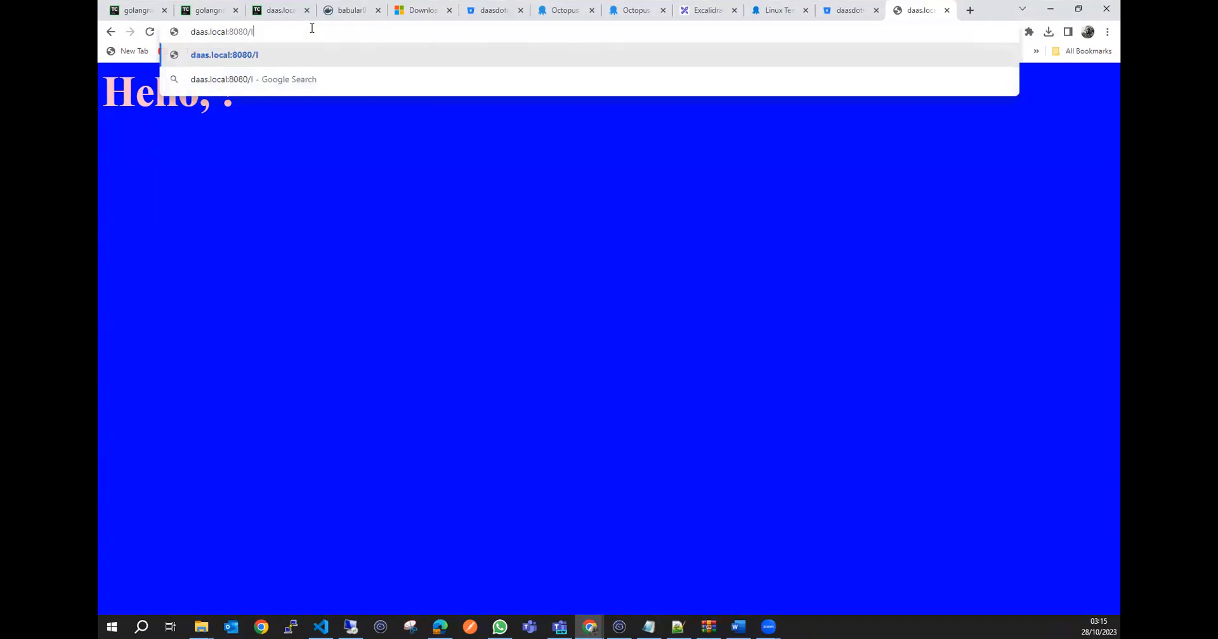
text(Runn)
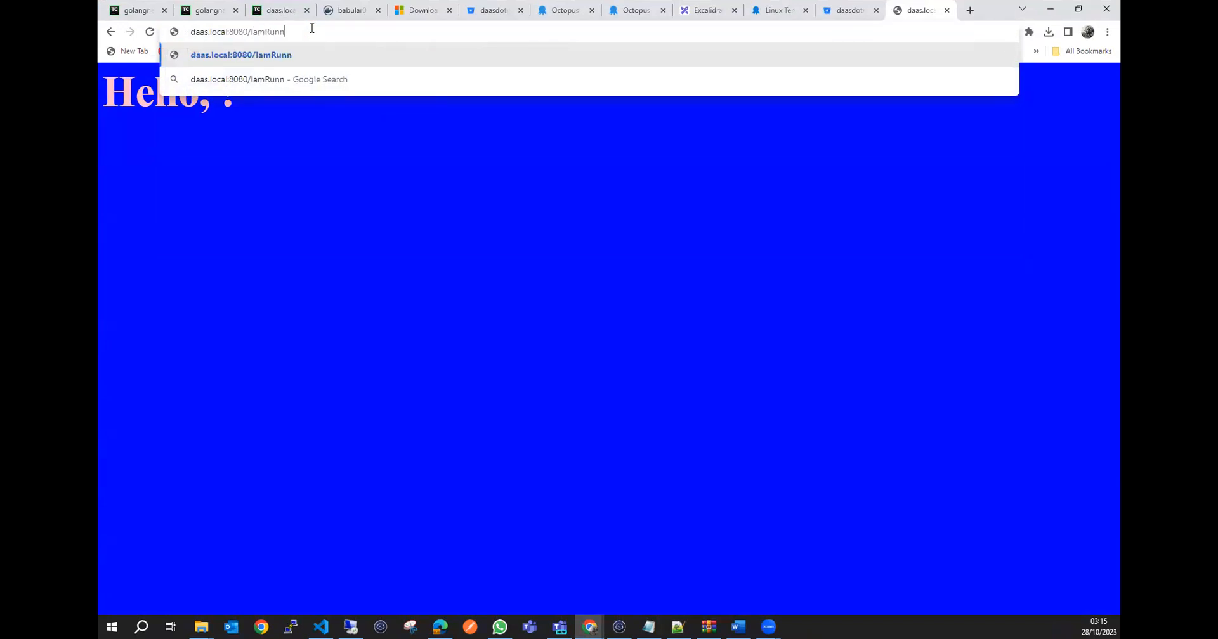
text(ingOn Linux)
key(Return)
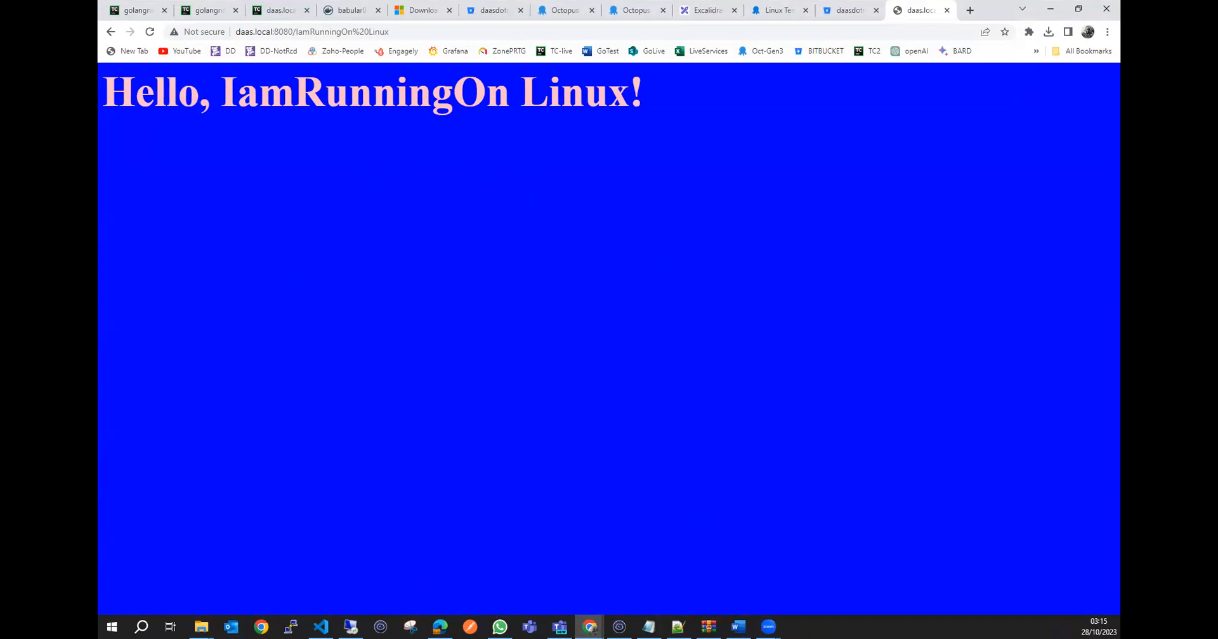
Look over webform.go in VS Code and the running ./webform command in the terminal, returning to the app page in the browser.
click(320, 627)
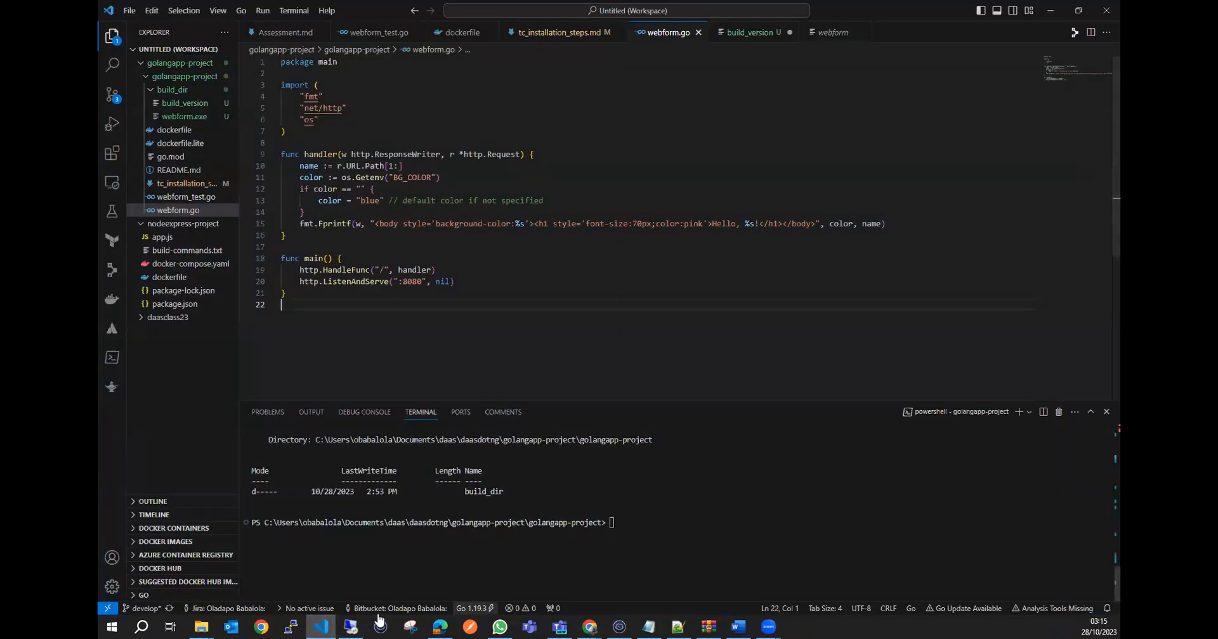
click(589, 627)
click(619, 626)
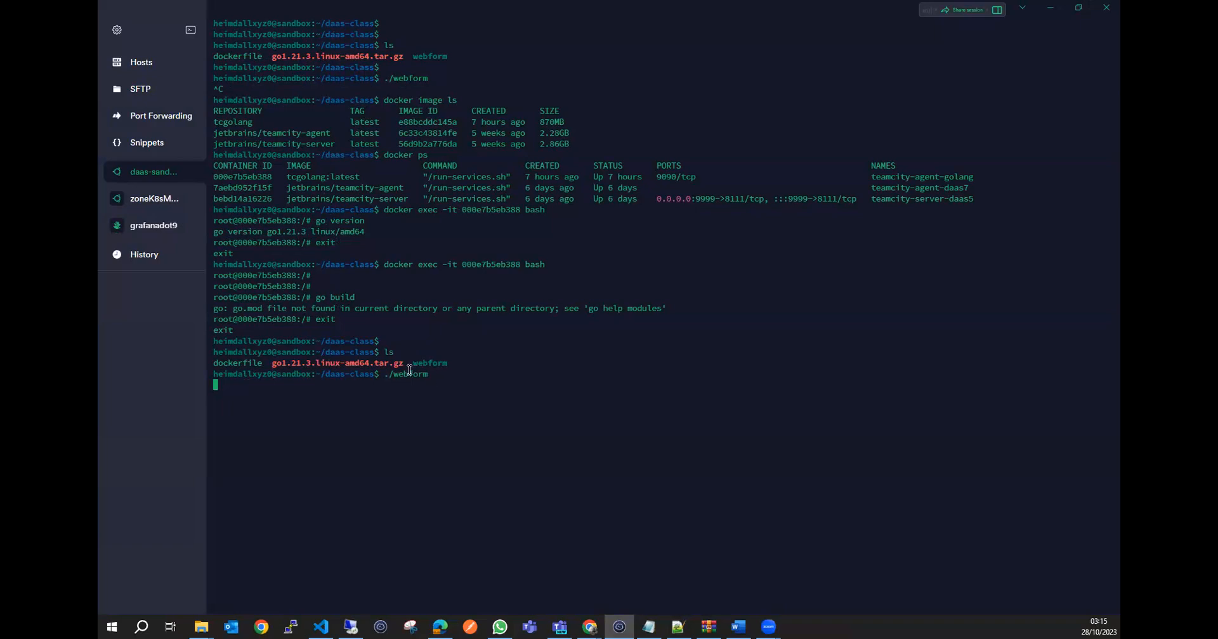
mouse_move(587, 624)
click(639, 575)
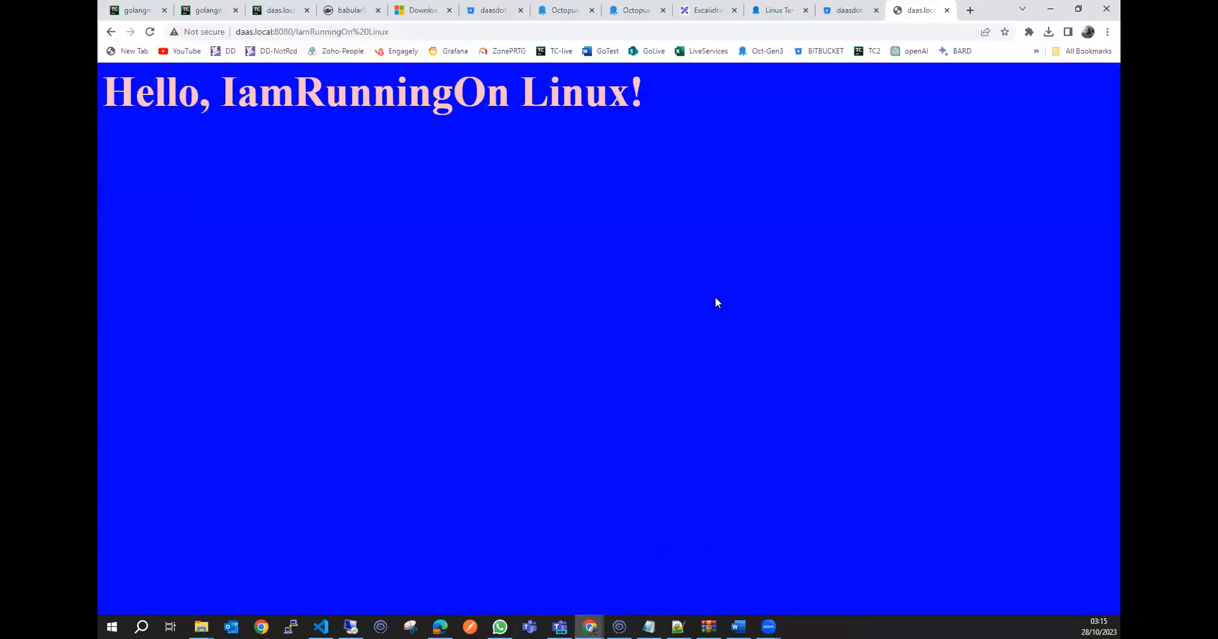
In the Excalidraw tab, outline the Prod laptop sketch and draw a check mark in the box below v1.2.52.
click(704, 10)
mouse_move(385, 347)
mouse_down()
mouse_move(222, 356)
mouse_move(241, 542)
mouse_move(394, 408)
mouse_move(385, 347)
mouse_up()
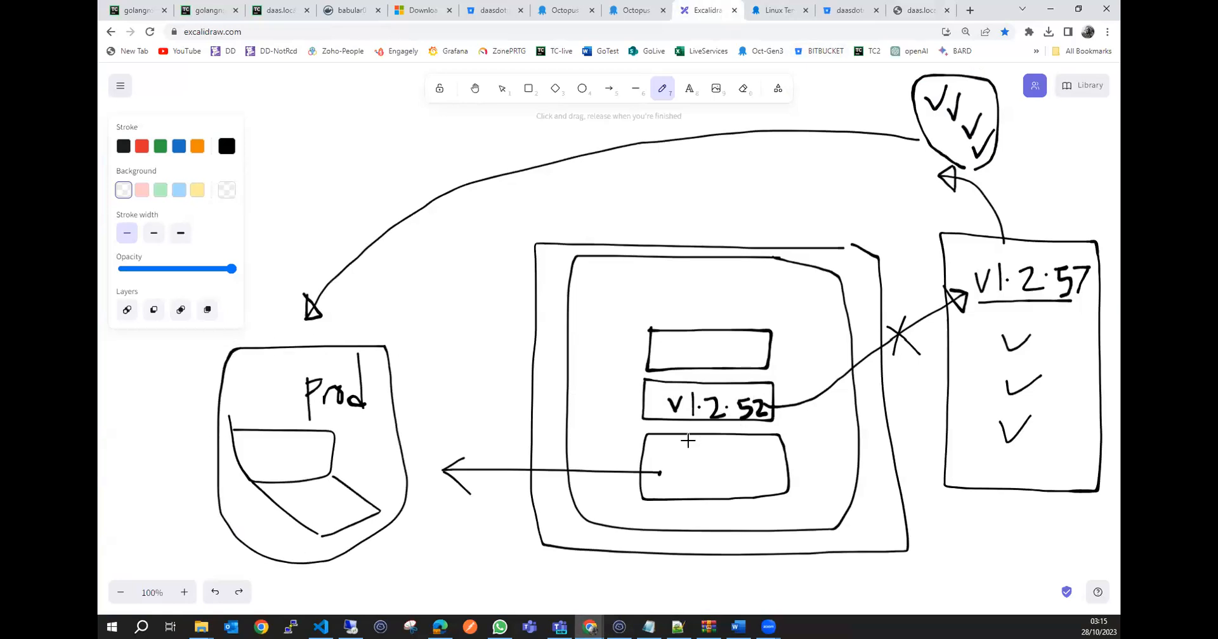
mouse_move(697, 470)
mouse_down()
mouse_move(706, 483)
mouse_move(737, 443)
mouse_move(707, 485)
mouse_move(737, 443)
mouse_up()
Check the ./webform session in the terminal again and go back to the daas.local:8080 page.
click(619, 626)
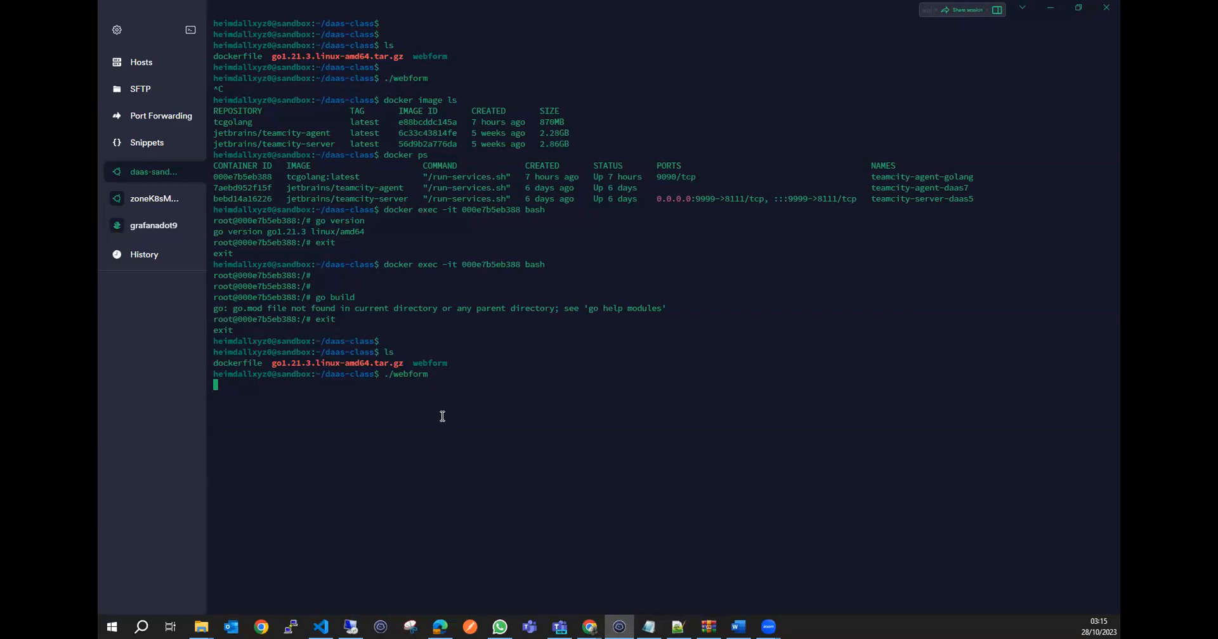
click(1053, 9)
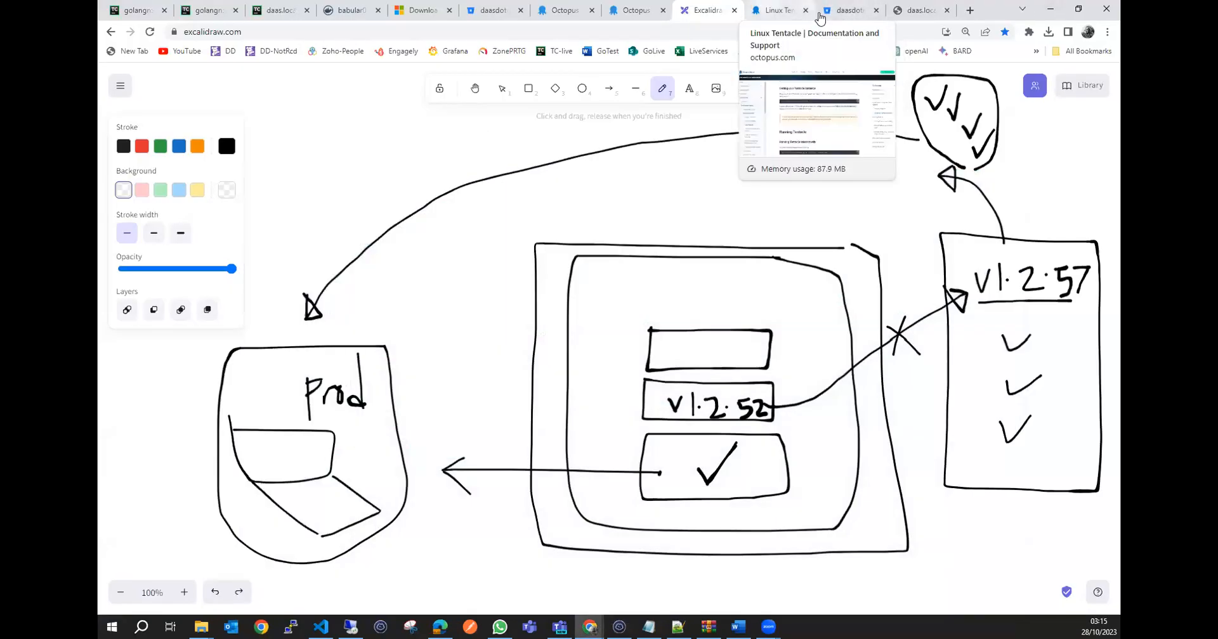
click(904, 10)
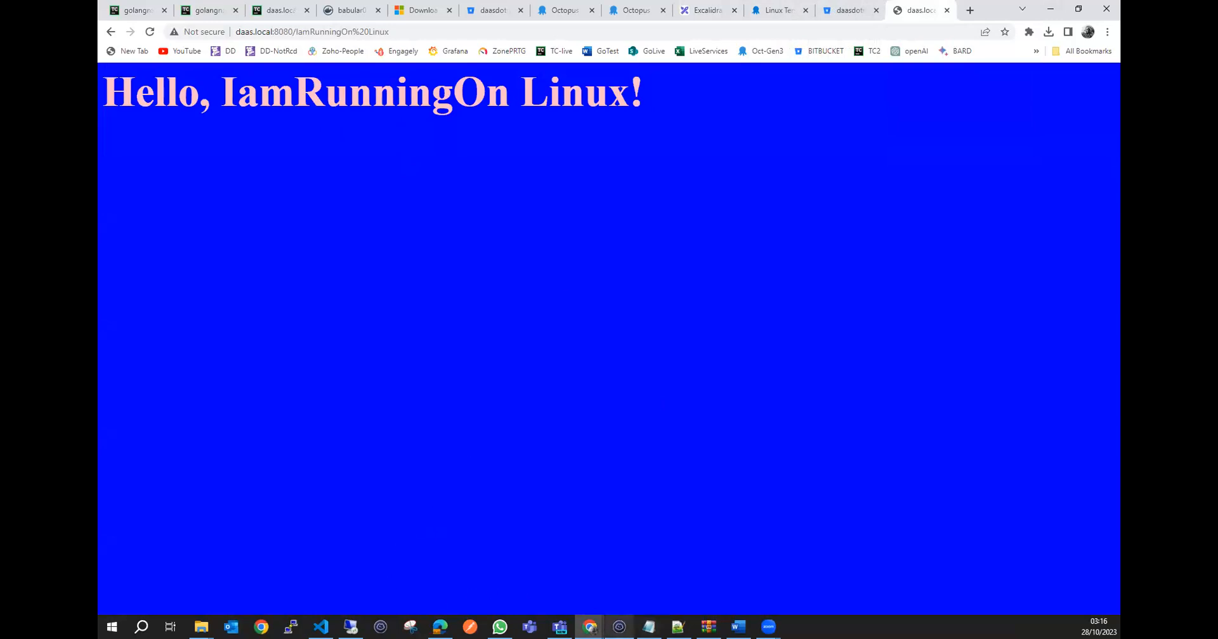
Return to the terminal and stop the running ./webform process.
click(619, 627)
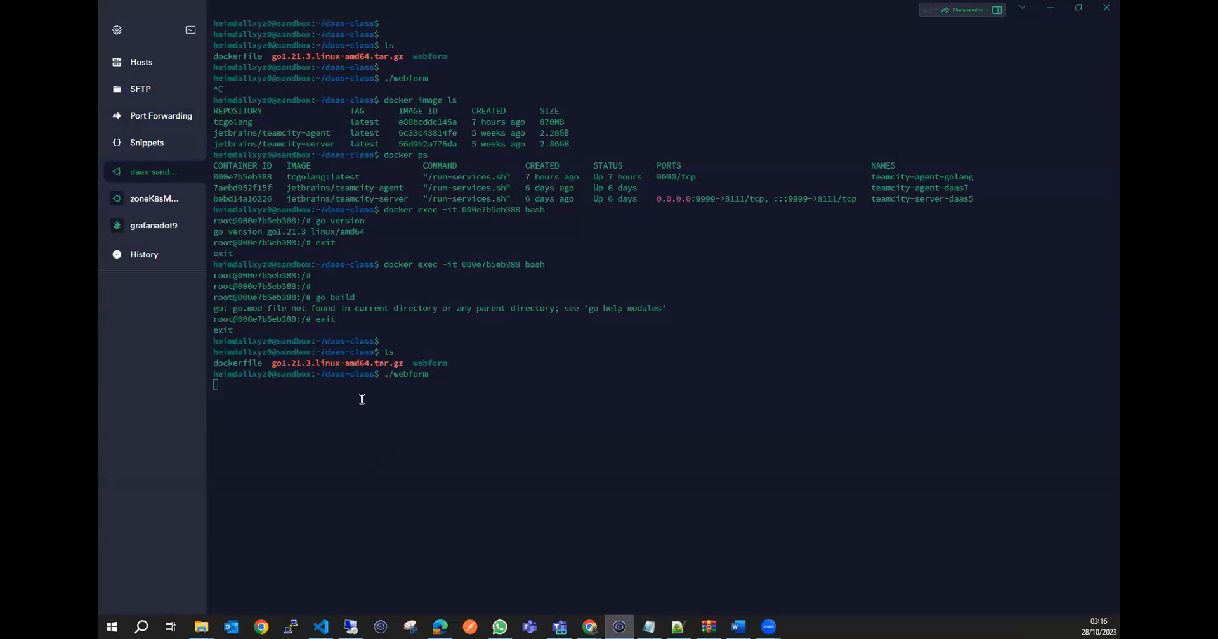
click(303, 389)
drag(430, 375, 384, 375)
click(397, 389)
drag(429, 375, 385, 375)
click(397, 395)
key(ctrl+c)
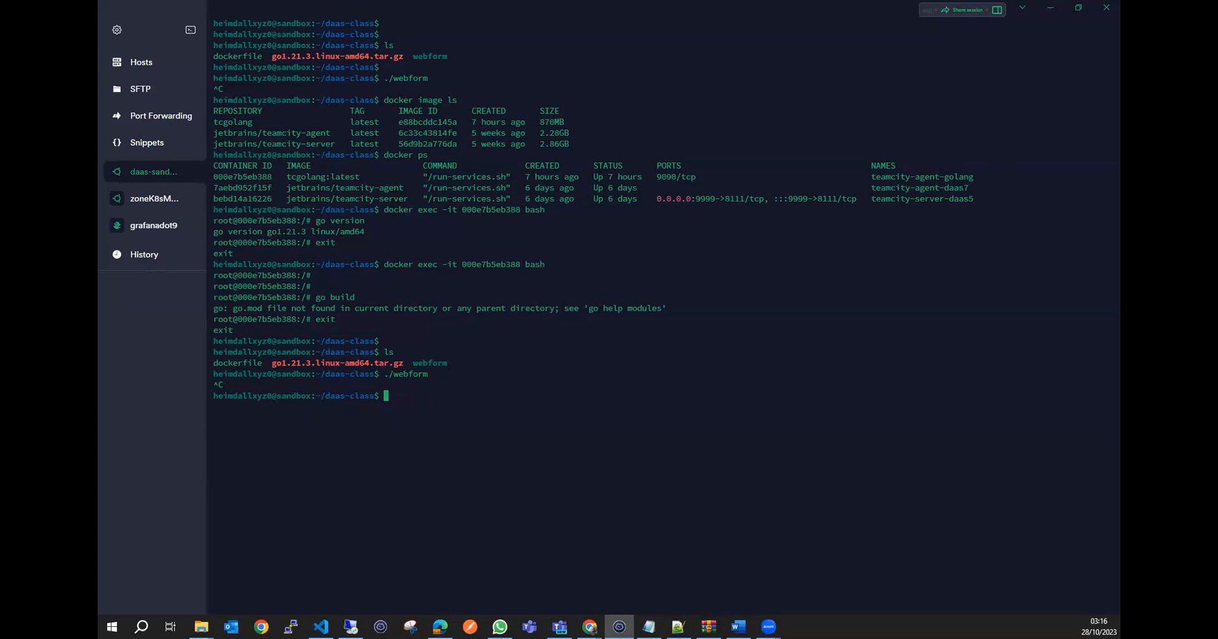
Go back to the golangnative overview in TeamCity and check the artifacts of build #4.
click(1050, 8)
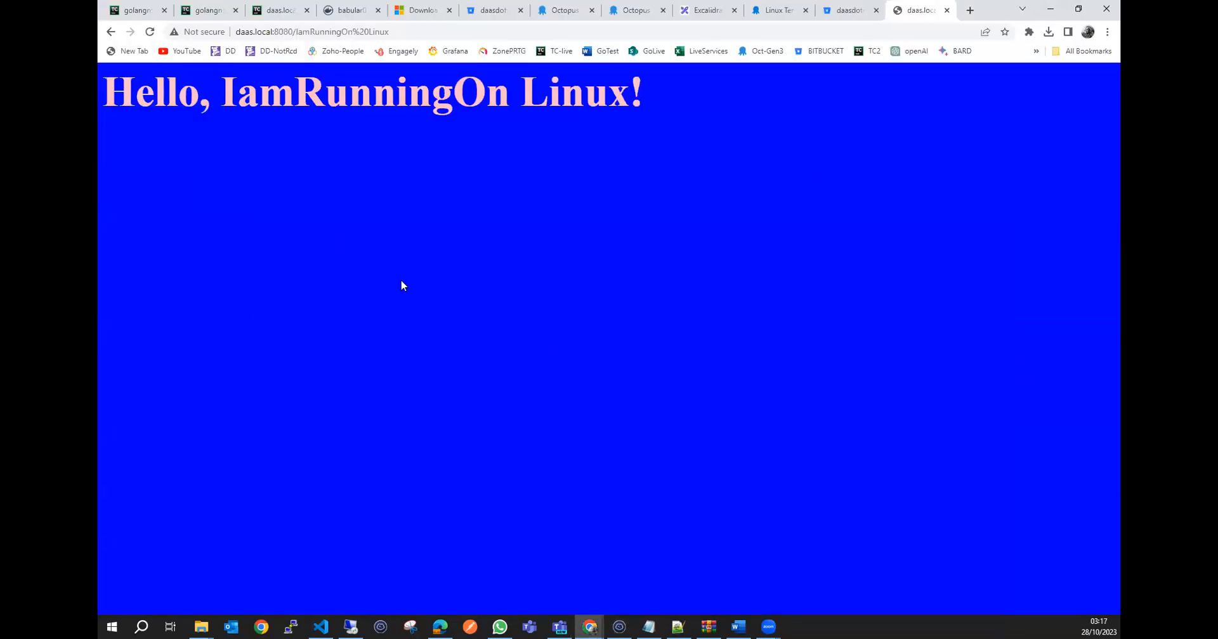
click(202, 10)
click(146, 13)
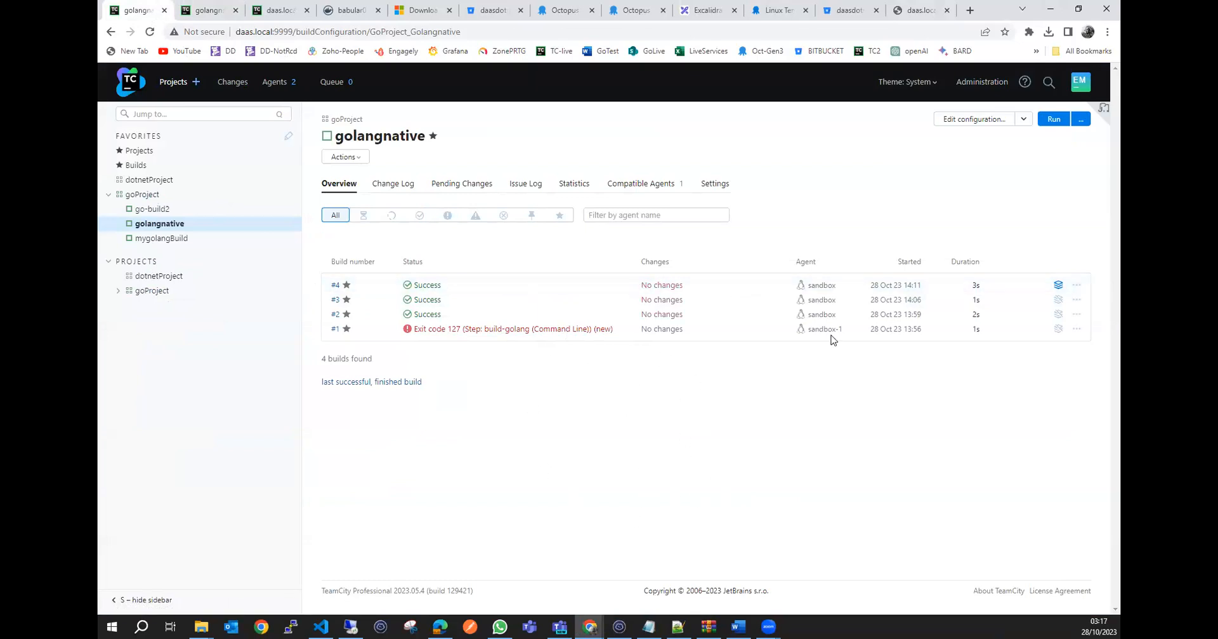
click(1057, 287)
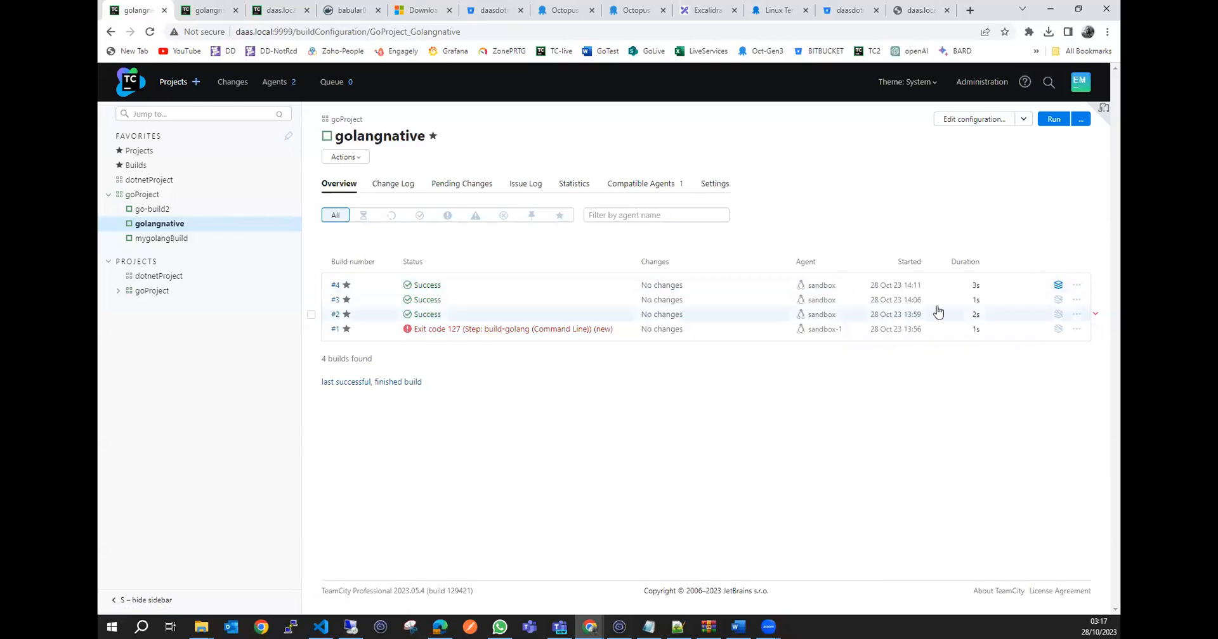
mouse_move(1057, 285)
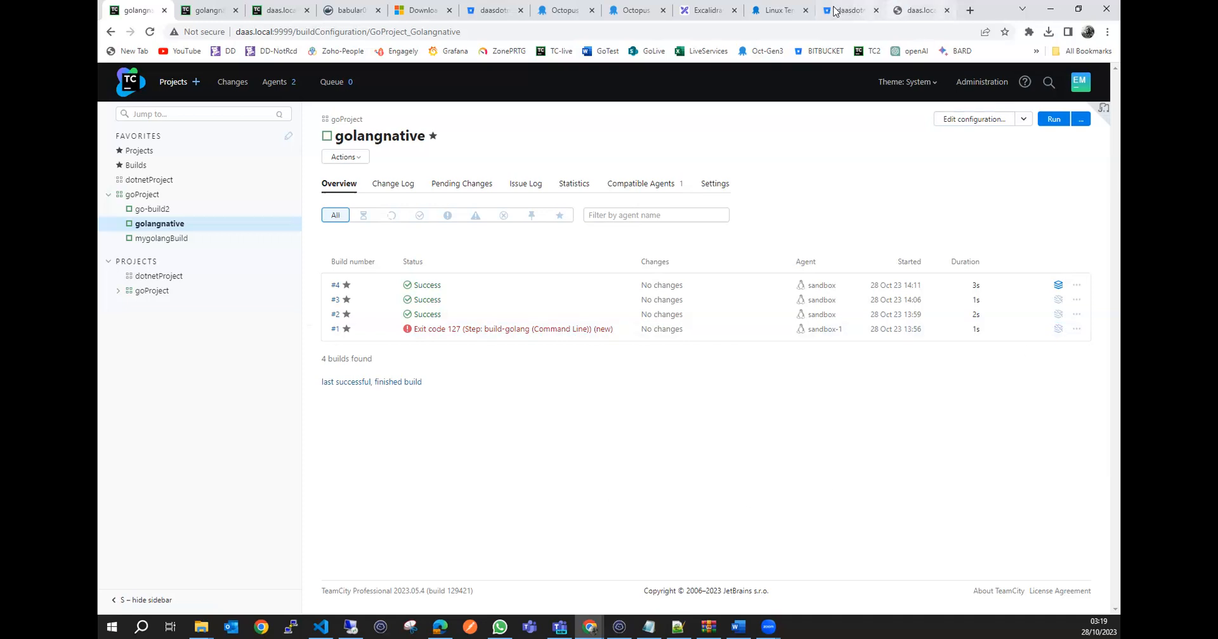
On an empty area of the Excalidraw canvas, sketch a row of three boxes connected from one to the next.
click(689, 7)
scroll(383, 277, down, 1)
mouse_move(465, 283)
mouse_down()
mouse_move(323, 269)
mouse_move(397, 444)
mouse_move(484, 293)
mouse_move(457, 277)
mouse_up()
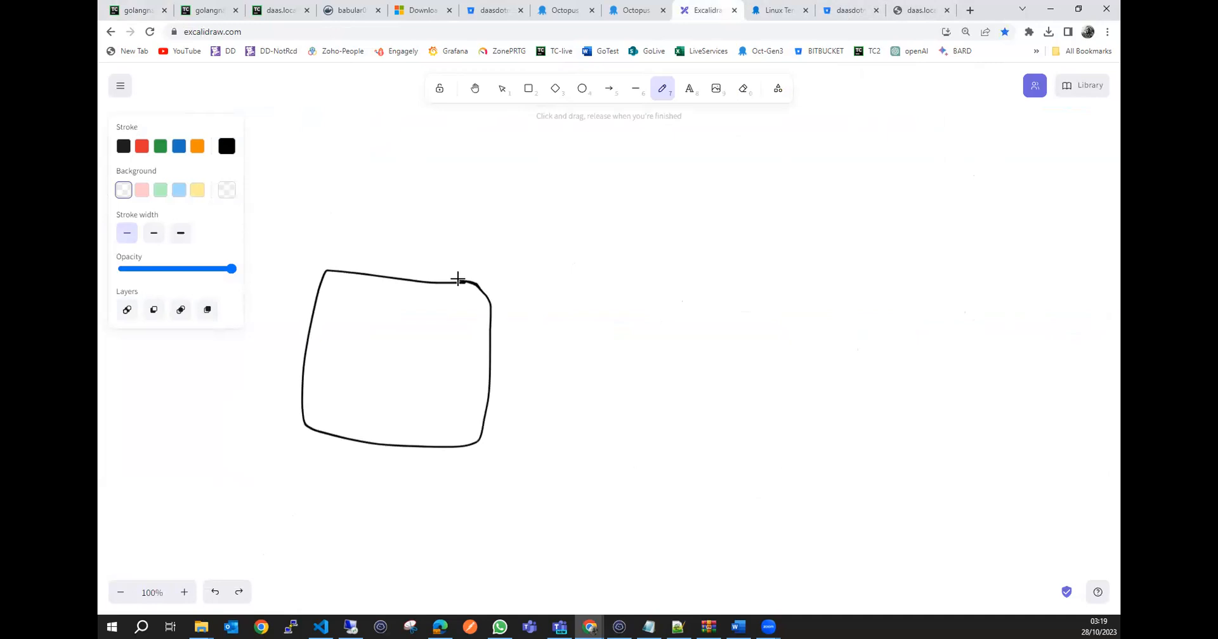
drag(410, 371, 540, 309)
mouse_move(621, 310)
mouse_down()
mouse_move(609, 288)
mouse_move(614, 320)
mouse_move(613, 298)
mouse_up()
mouse_move(795, 274)
mouse_down()
mouse_move(654, 267)
mouse_move(653, 413)
mouse_move(818, 316)
mouse_move(793, 274)
mouse_up()
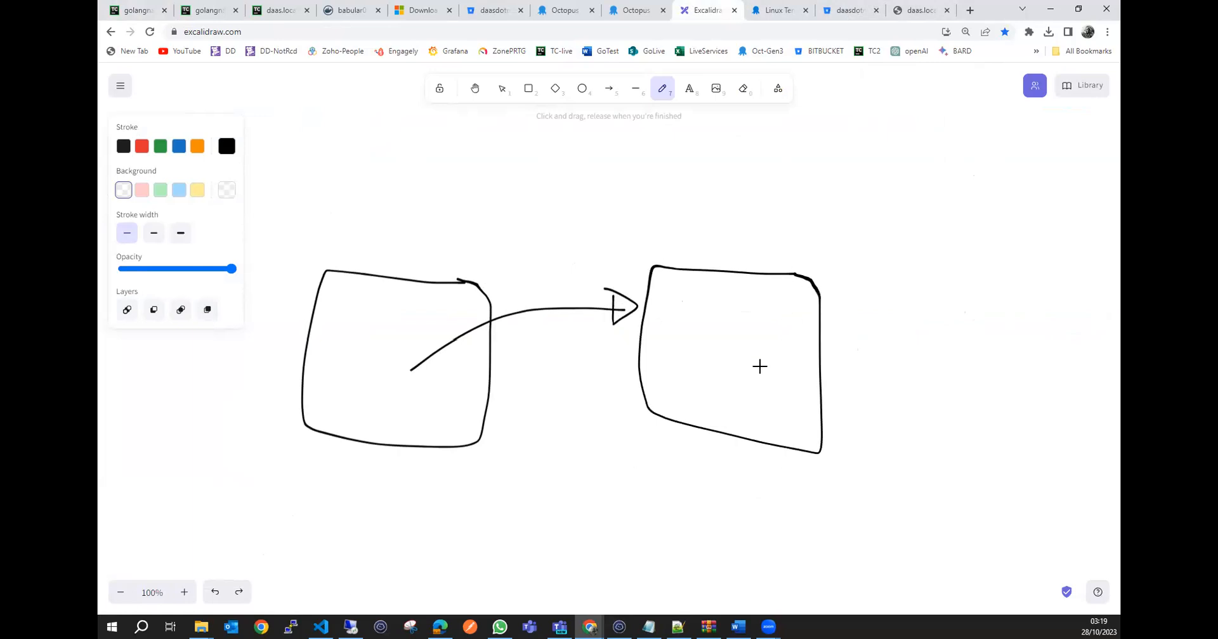
drag(803, 318, 937, 293)
mouse_move(1018, 278)
mouse_down()
mouse_move(906, 299)
mouse_move(1075, 377)
mouse_move(1011, 274)
mouse_up()
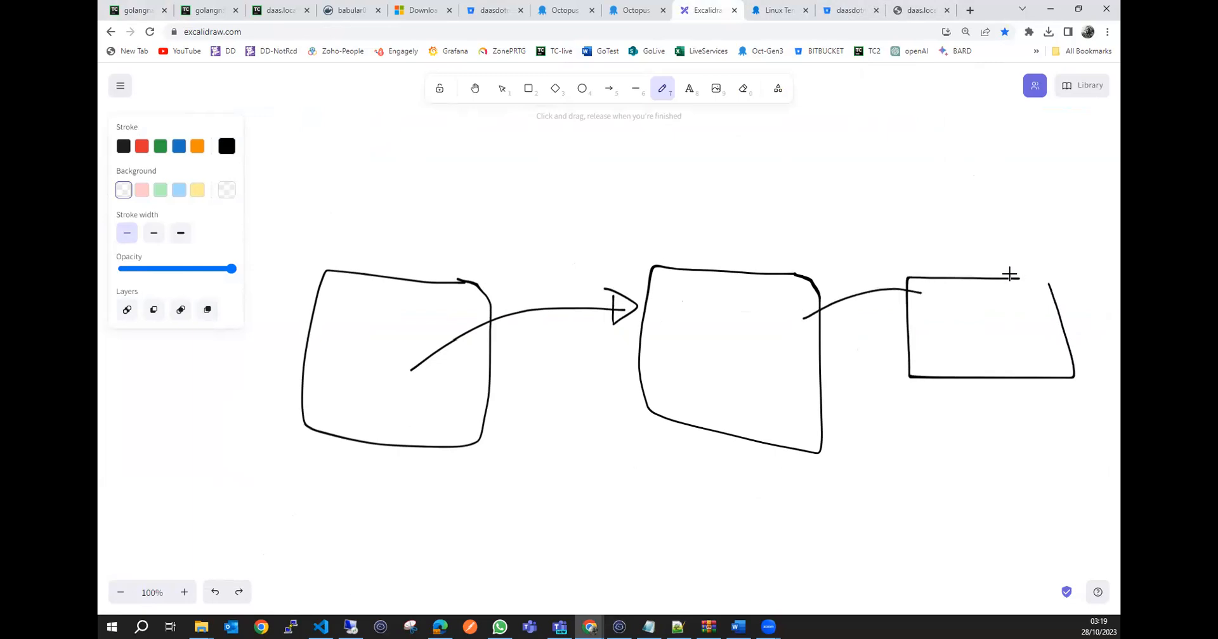
Draw a cross above the third box and a long line spanning above the whole row.
drag(990, 195, 966, 232)
mouse_move(964, 204)
mouse_down()
mouse_move(993, 256)
mouse_move(980, 222)
mouse_up()
drag(1069, 198, 1036, 192)
drag(863, 167, 299, 162)
Handwrite "Delivery" beneath the long line and draw a vertical line just past the third box.
mouse_move(583, 203)
mouse_down()
mouse_move(583, 180)
mouse_move(565, 219)
mouse_move(623, 192)
mouse_move(629, 211)
mouse_up()
mouse_move(660, 168)
mouse_down()
mouse_move(661, 213)
mouse_move(708, 201)
mouse_move(755, 211)
mouse_move(775, 195)
mouse_move(802, 229)
mouse_up()
click(666, 192)
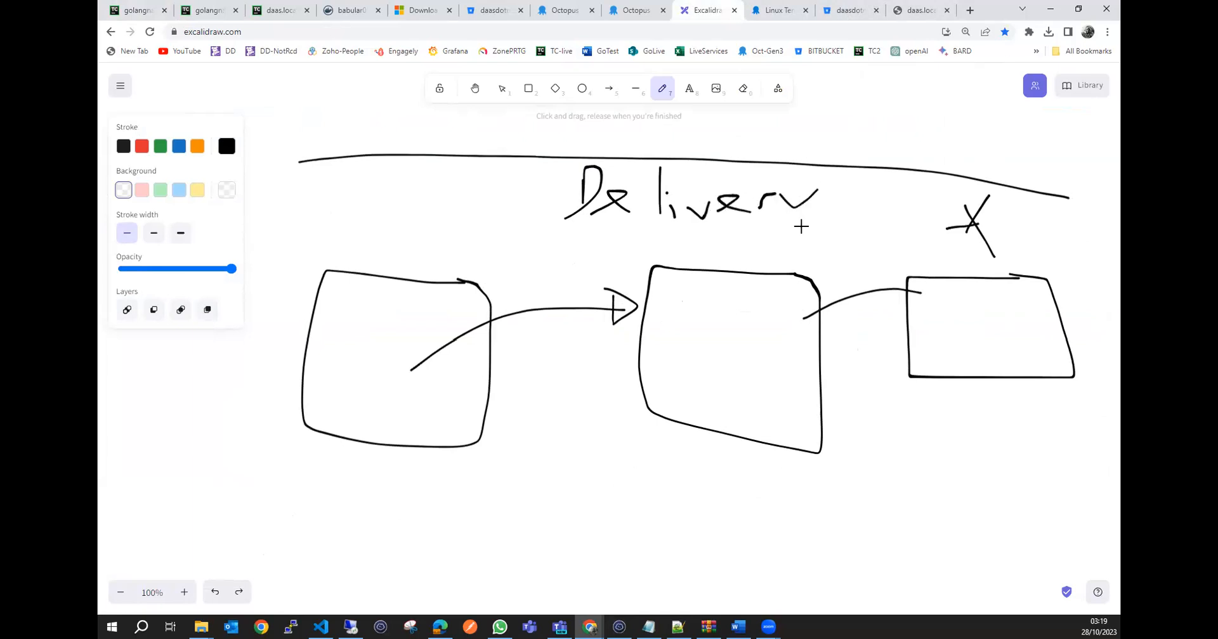
mouse_move(1087, 207)
mouse_down()
mouse_move(1087, 400)
mouse_move(1065, 553)
mouse_up()
Sketch a second row of four boxes linked by arrows beneath the Delivery row.
scroll(1109, 386, down, 1)
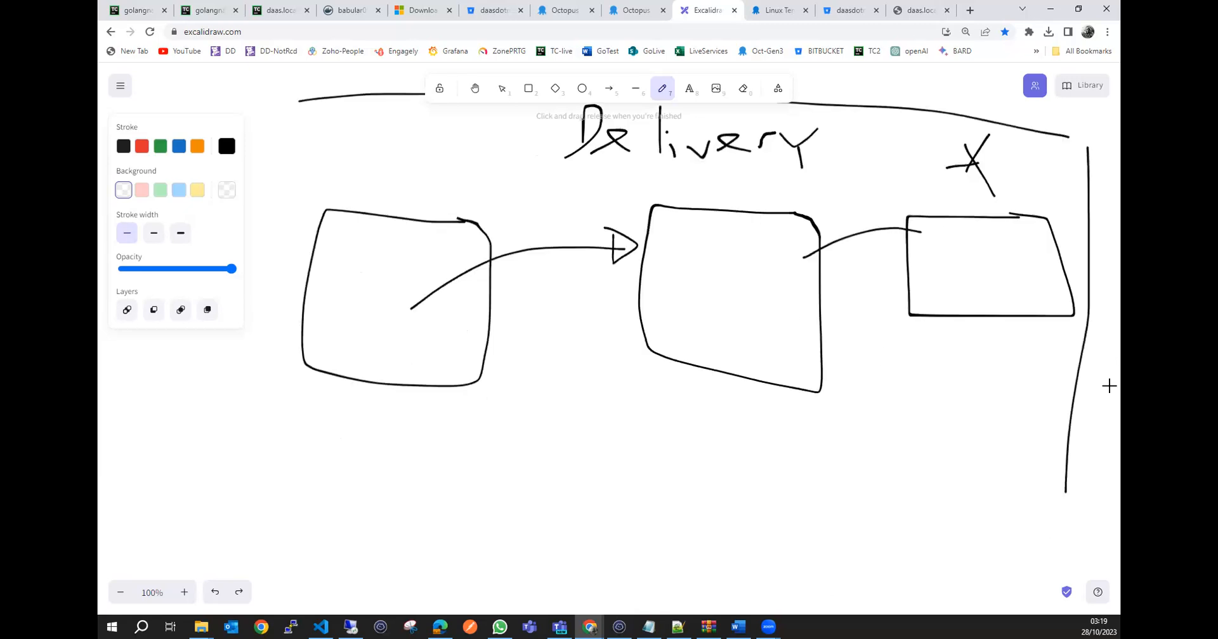
mouse_move(415, 439)
mouse_down()
mouse_move(292, 536)
mouse_move(407, 437)
mouse_up()
mouse_move(376, 493)
mouse_down()
mouse_move(552, 446)
mouse_move(552, 468)
mouse_move(553, 458)
mouse_up()
mouse_move(695, 430)
mouse_down()
mouse_move(560, 503)
mouse_move(698, 492)
mouse_move(698, 435)
mouse_move(815, 438)
mouse_up()
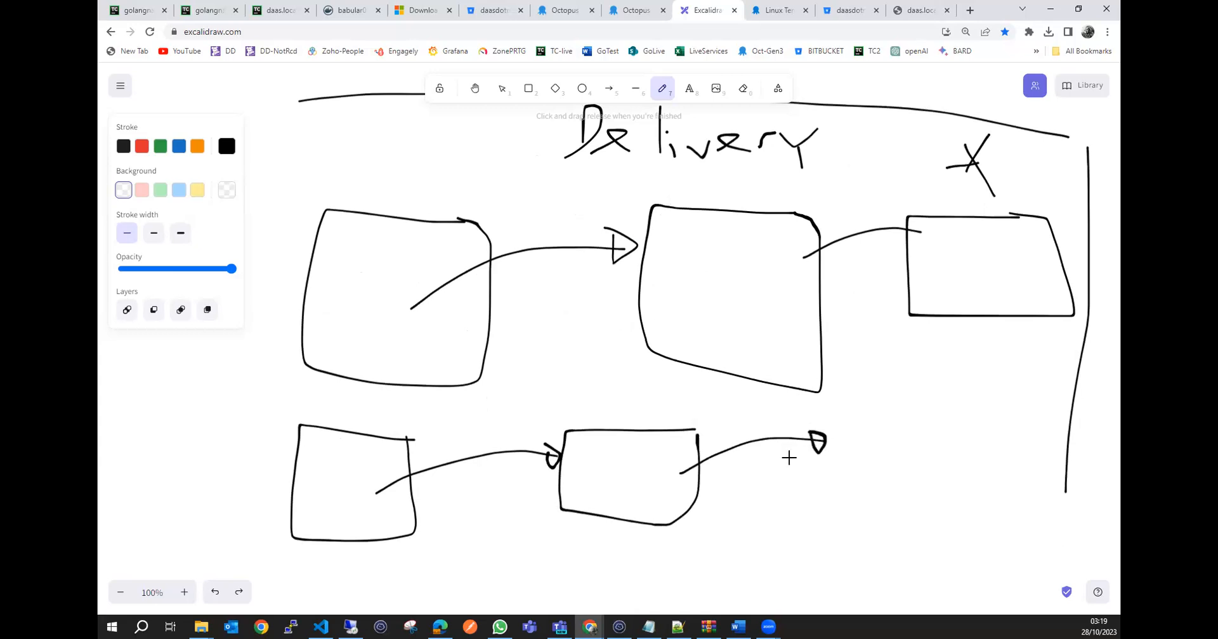
mouse_move(903, 410)
mouse_down()
mouse_move(818, 421)
mouse_move(822, 485)
mouse_move(924, 535)
mouse_move(930, 426)
mouse_move(891, 406)
mouse_up()
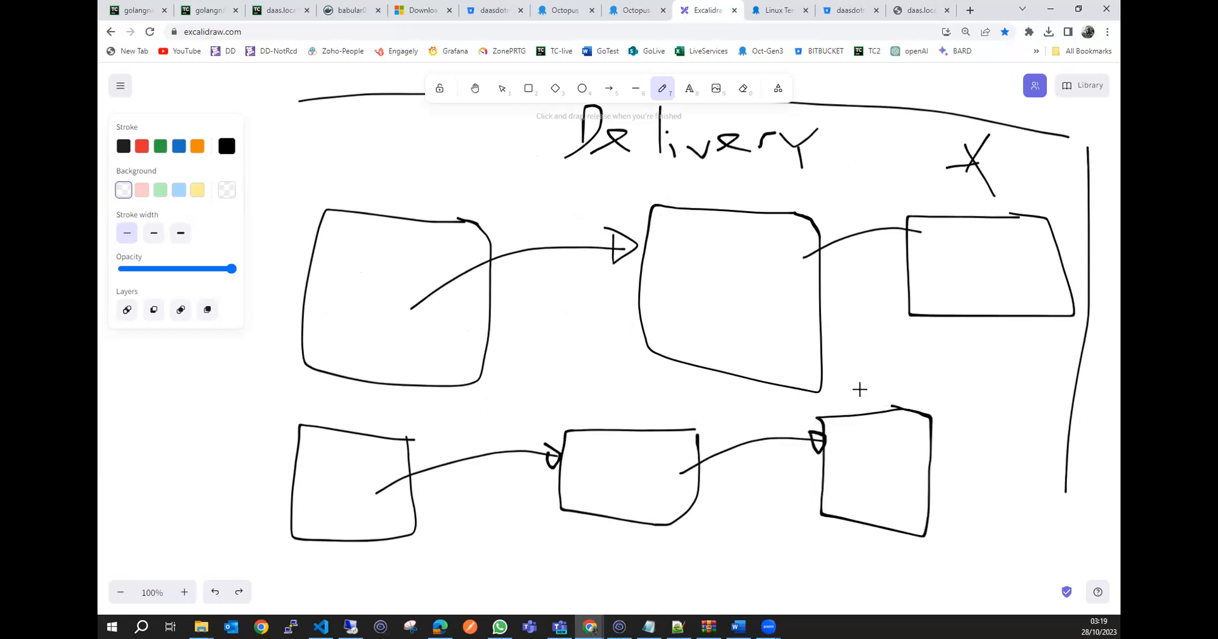
mouse_move(921, 453)
mouse_down()
mouse_move(949, 427)
mouse_move(997, 425)
mouse_move(995, 438)
mouse_up()
click(993, 413)
mouse_move(1073, 406)
mouse_down()
mouse_move(1015, 408)
mouse_move(1016, 482)
mouse_move(1074, 406)
mouse_up()
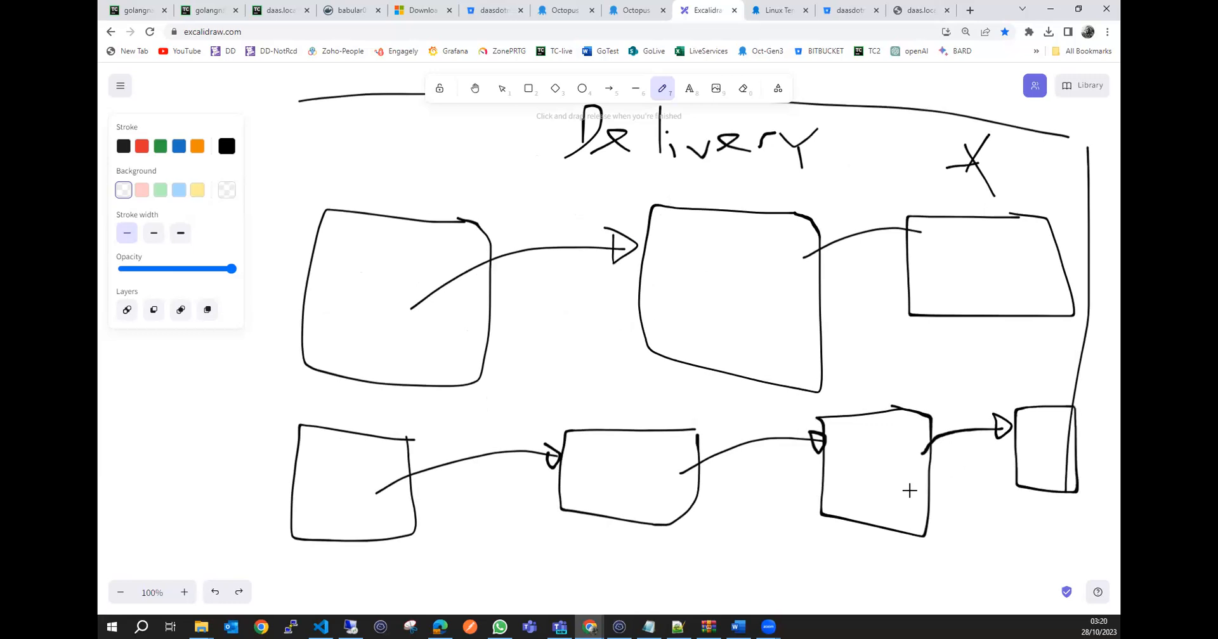
Handwrite "QA Dev" in the lower row's third box and "Pr" in its fourth, and draw a long line beneath the row.
mouse_move(837, 454)
mouse_down()
mouse_move(869, 486)
mouse_move(866, 475)
mouse_move(885, 473)
mouse_move(854, 511)
mouse_move(893, 503)
mouse_move(901, 486)
mouse_up()
mouse_move(1034, 443)
mouse_down()
mouse_move(1037, 475)
mouse_move(1049, 463)
mouse_up()
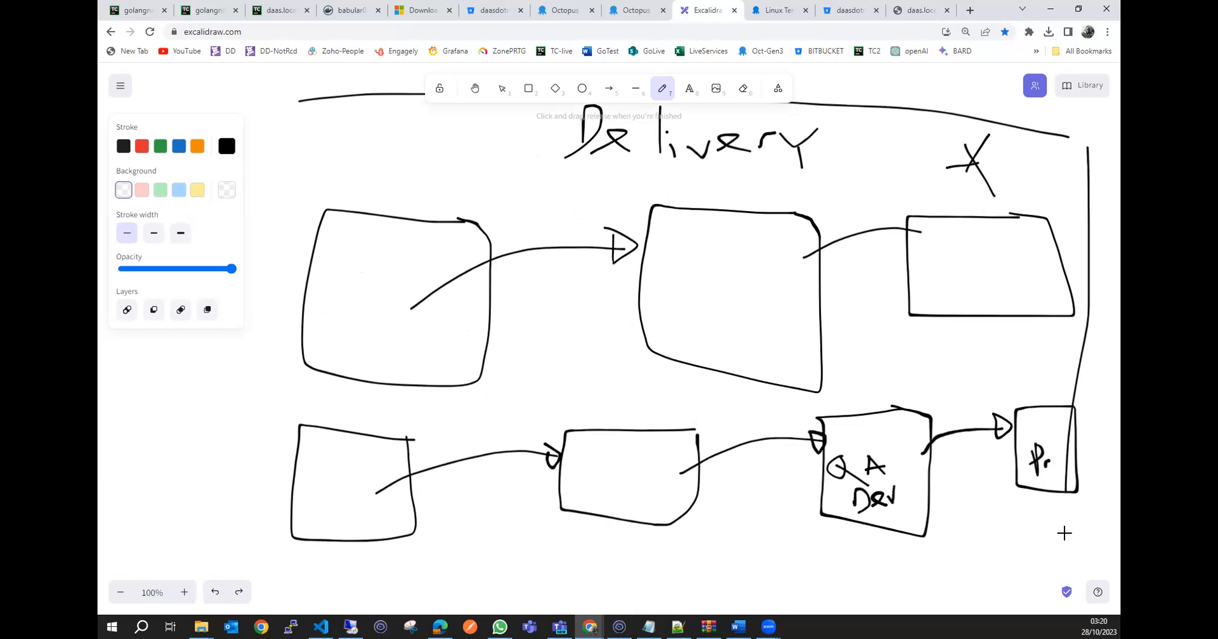
drag(1068, 538, 946, 545)
drag(836, 545, 275, 539)
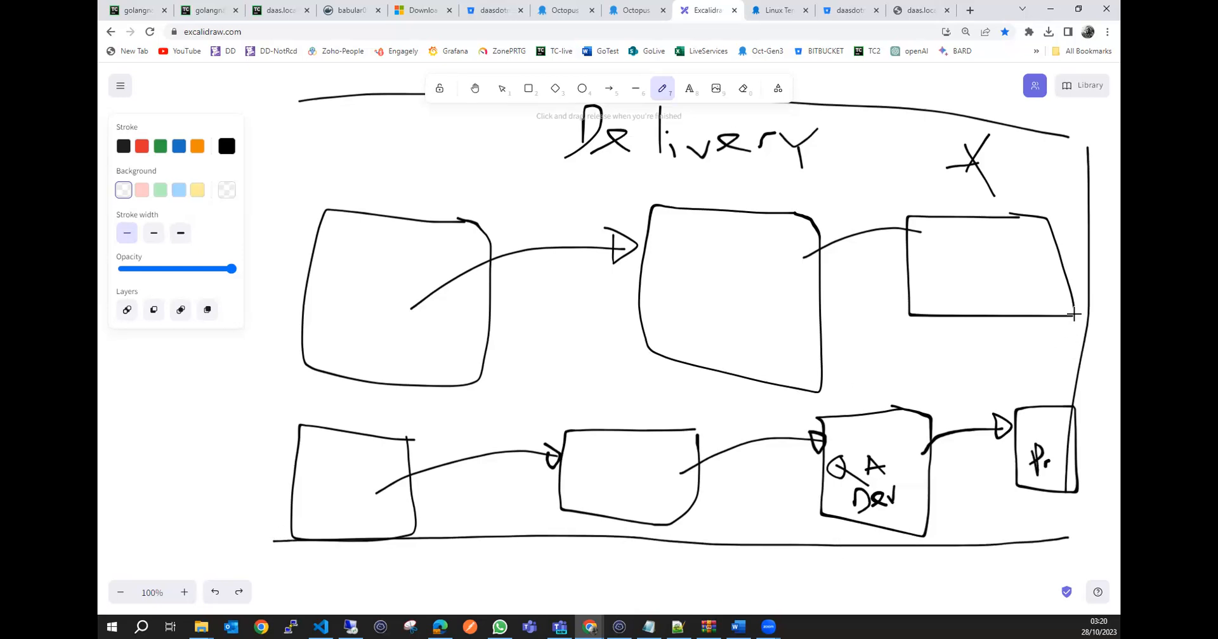
Draw a long line between "Delivery" and the upper row of boxes, and handwrite "Deployment" beneath the line under the lower row.
drag(1072, 206, 994, 198)
drag(912, 193, 343, 164)
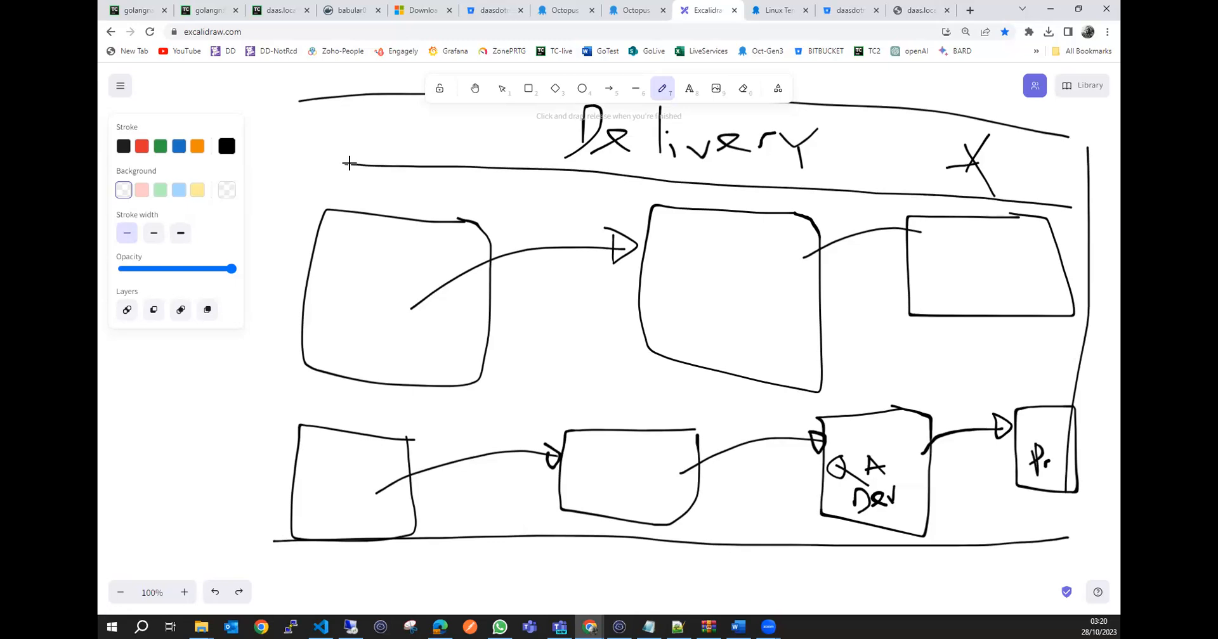
click(611, 558)
mouse_move(621, 582)
mouse_down()
mouse_move(653, 566)
mouse_move(634, 592)
mouse_move(659, 566)
mouse_move(697, 590)
mouse_move(719, 564)
mouse_move(721, 576)
mouse_move(748, 577)
mouse_up()
mouse_move(758, 561)
mouse_down()
mouse_move(752, 593)
mouse_move(765, 574)
mouse_move(806, 570)
mouse_move(842, 595)
mouse_move(847, 556)
mouse_up()
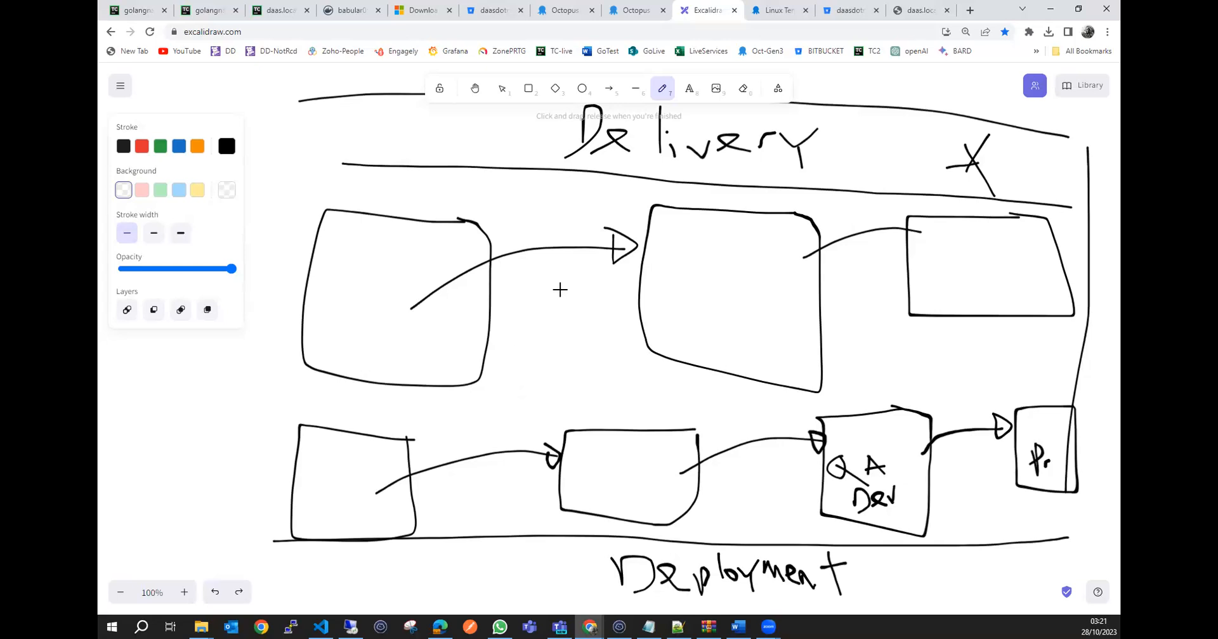
Sketch rectangular frames around the "Delivery" and "Deployment" labels.
scroll(546, 167, up, 1)
mouse_move(555, 157)
mouse_down()
mouse_move(550, 225)
mouse_move(774, 253)
mouse_move(882, 186)
mouse_move(553, 160)
mouse_up()
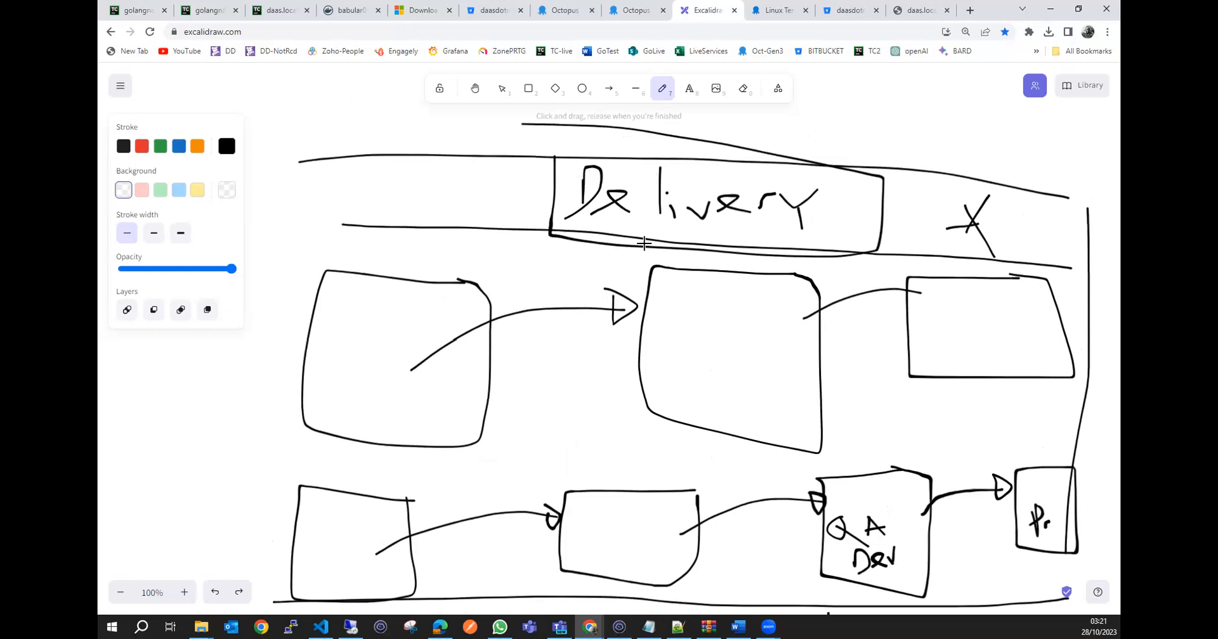
scroll(730, 203, down, 3)
drag(596, 417, 687, 495)
drag(921, 499, 904, 413)
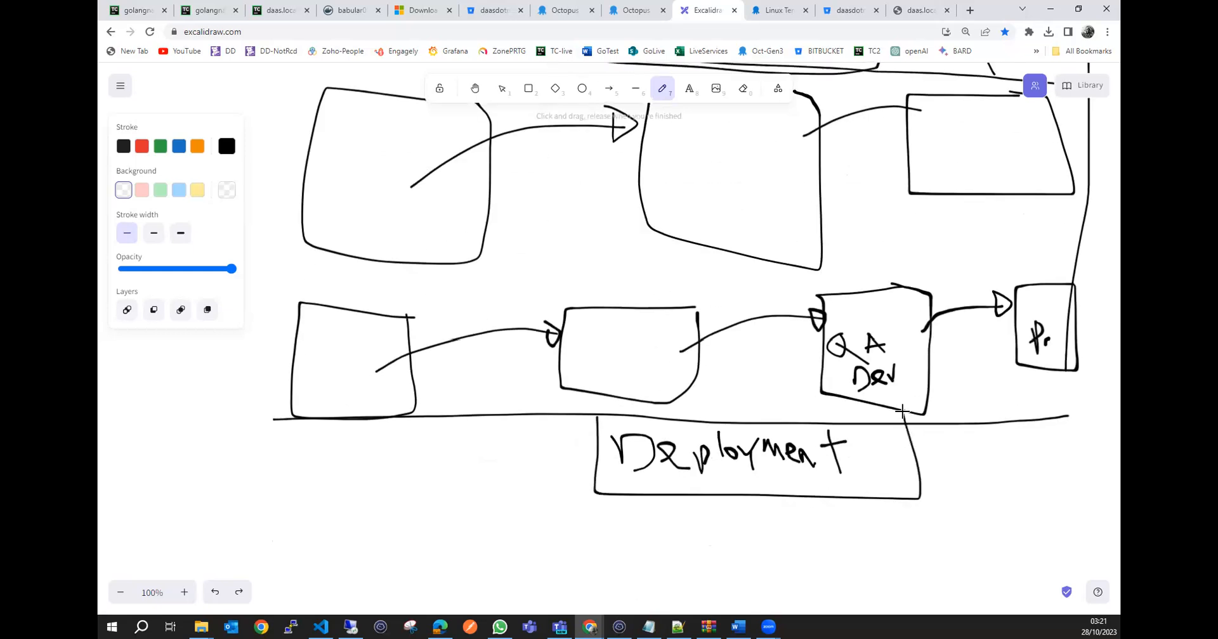
Sketch a large box on the empty canvas below the "Deployment" label.
scroll(428, 383, down, 4)
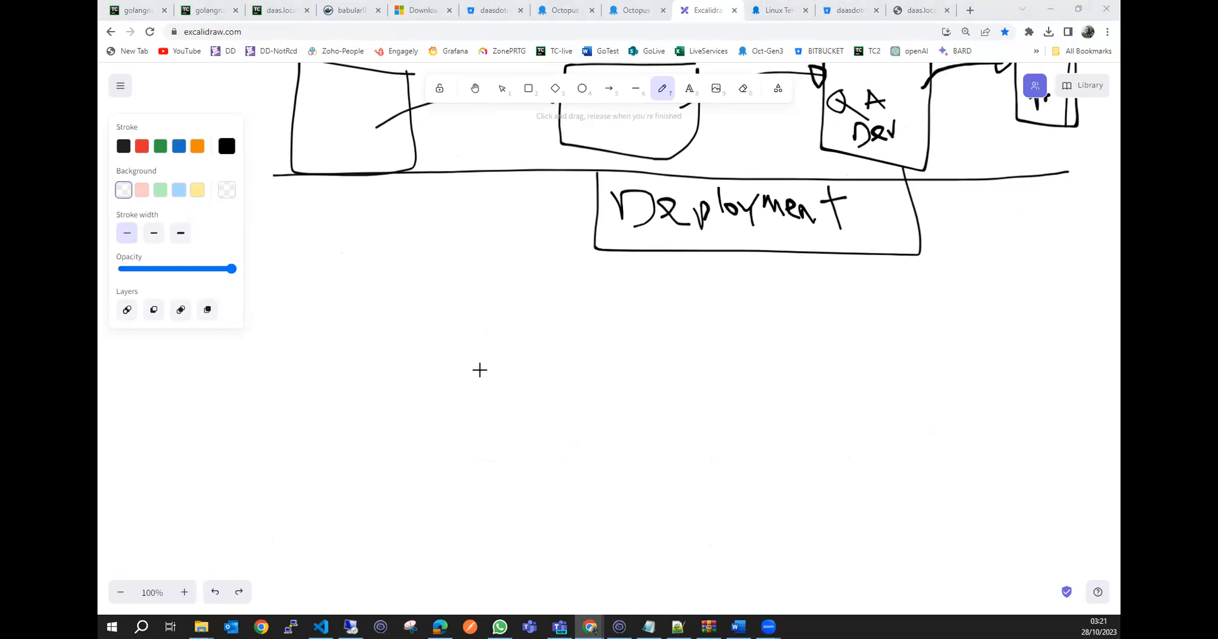
mouse_move(497, 323)
mouse_down()
mouse_move(413, 321)
mouse_move(288, 467)
mouse_move(527, 352)
mouse_move(491, 321)
mouse_up()
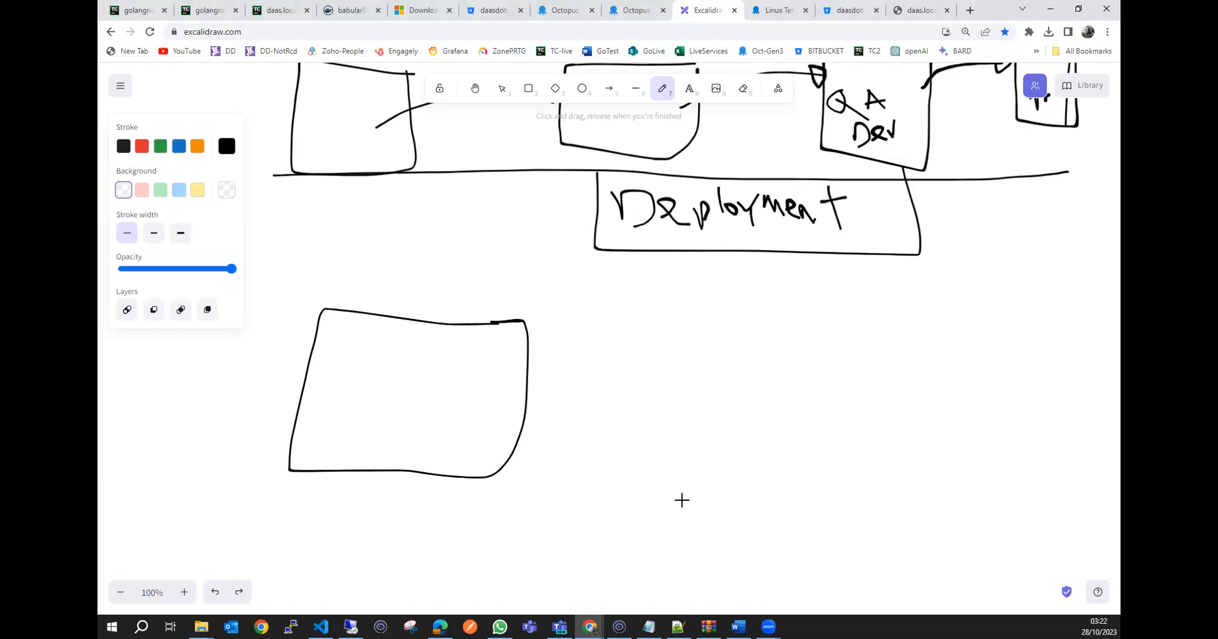
Search Google for "octopus animal" in a new browser tab and enlarge the Britannica octopus picture.
click(969, 10)
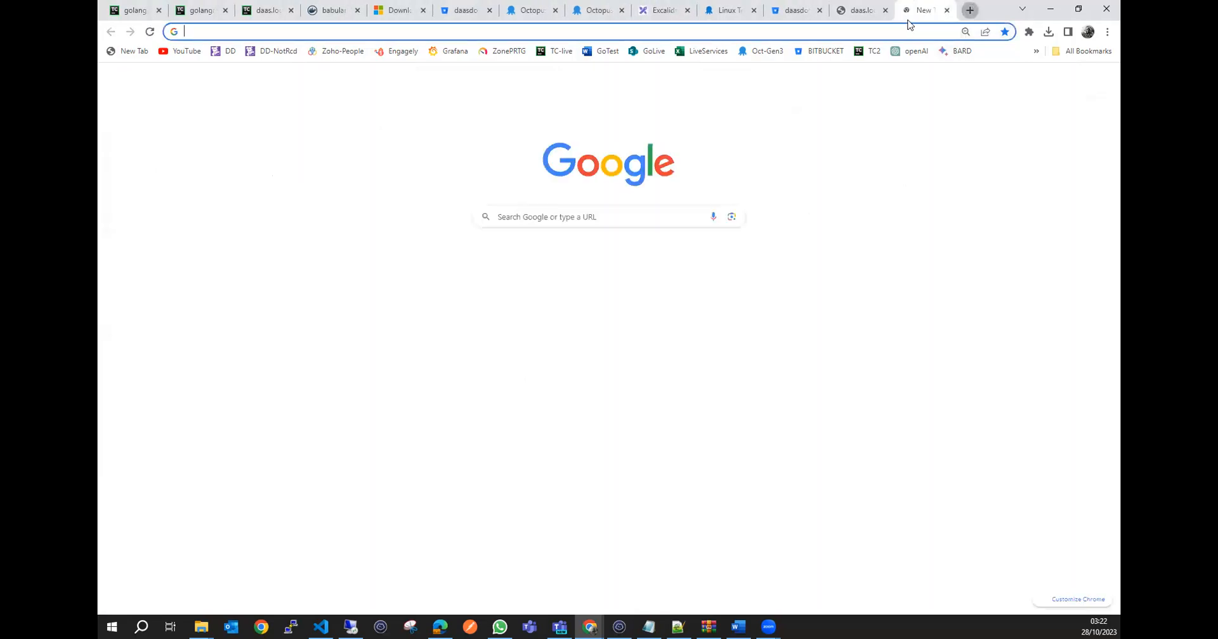
text(oc)
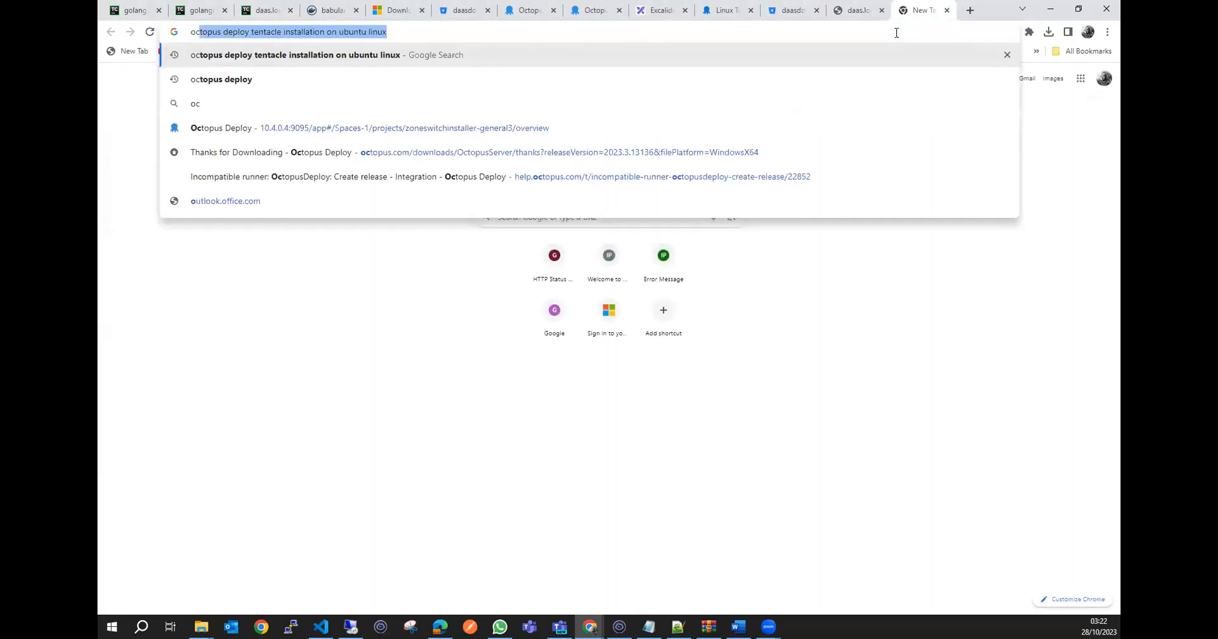
text(topus)
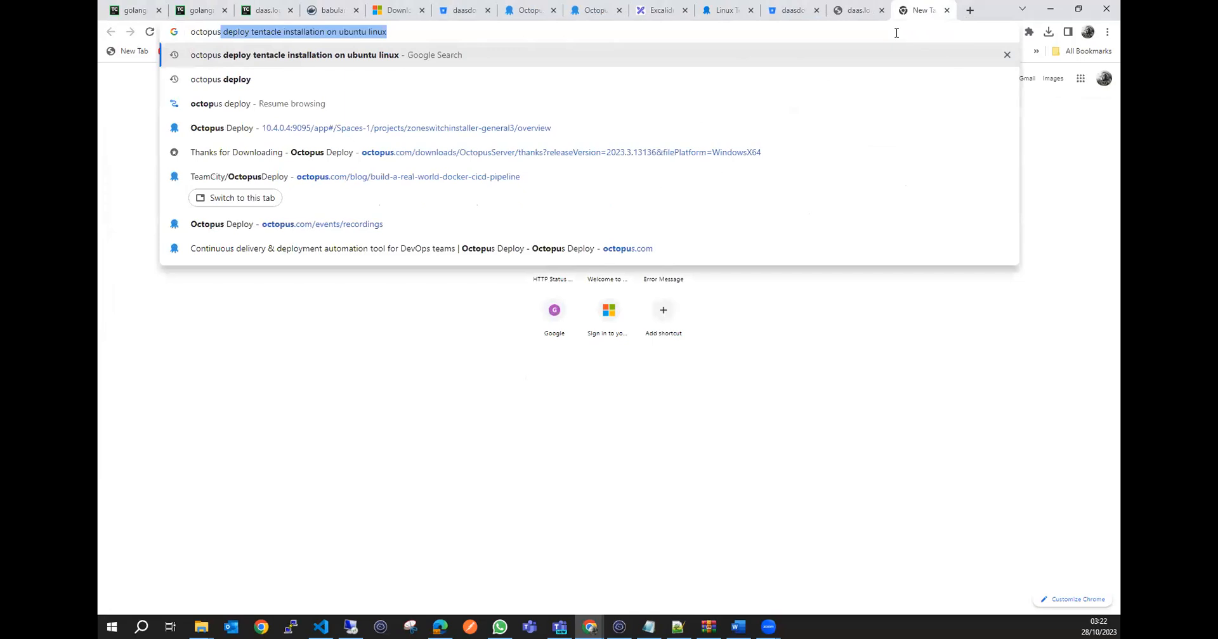
text( animal)
key(Return)
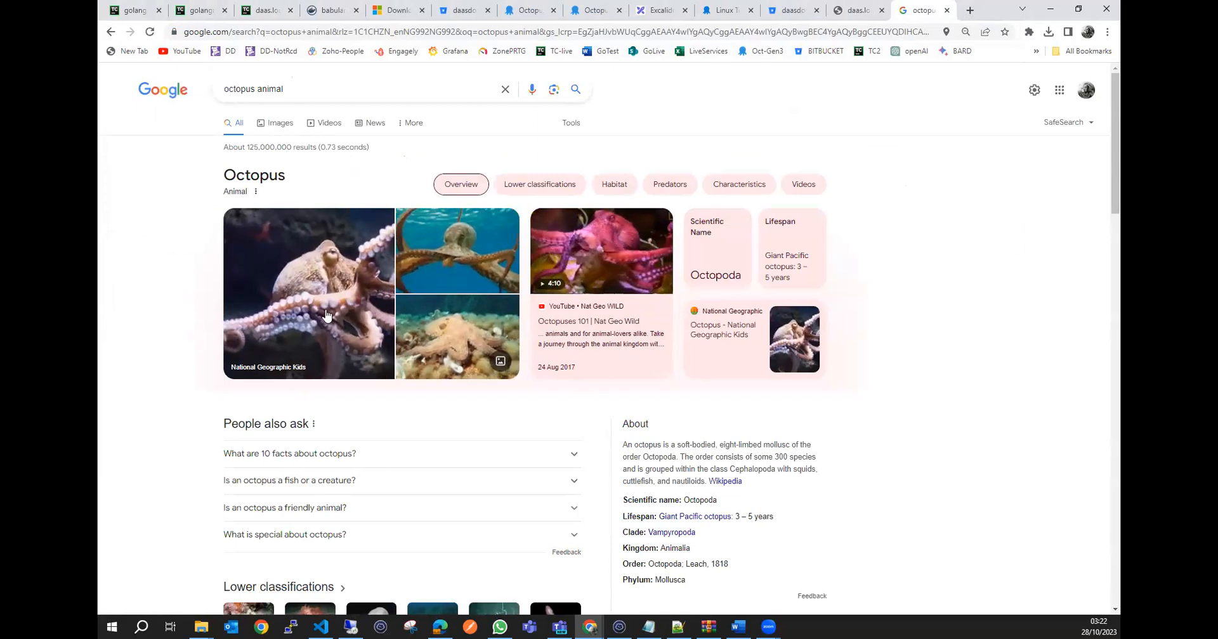
click(456, 239)
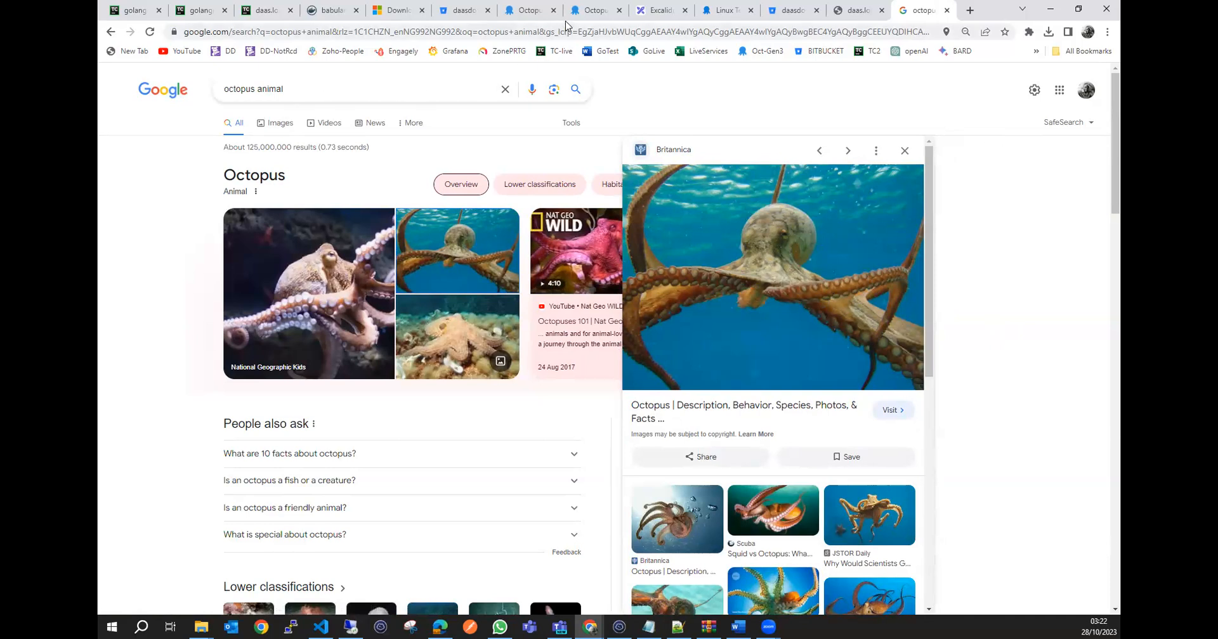
Switch to the open Octopus Deploy pricing page and go to the site's home page.
click(519, 13)
click(593, 10)
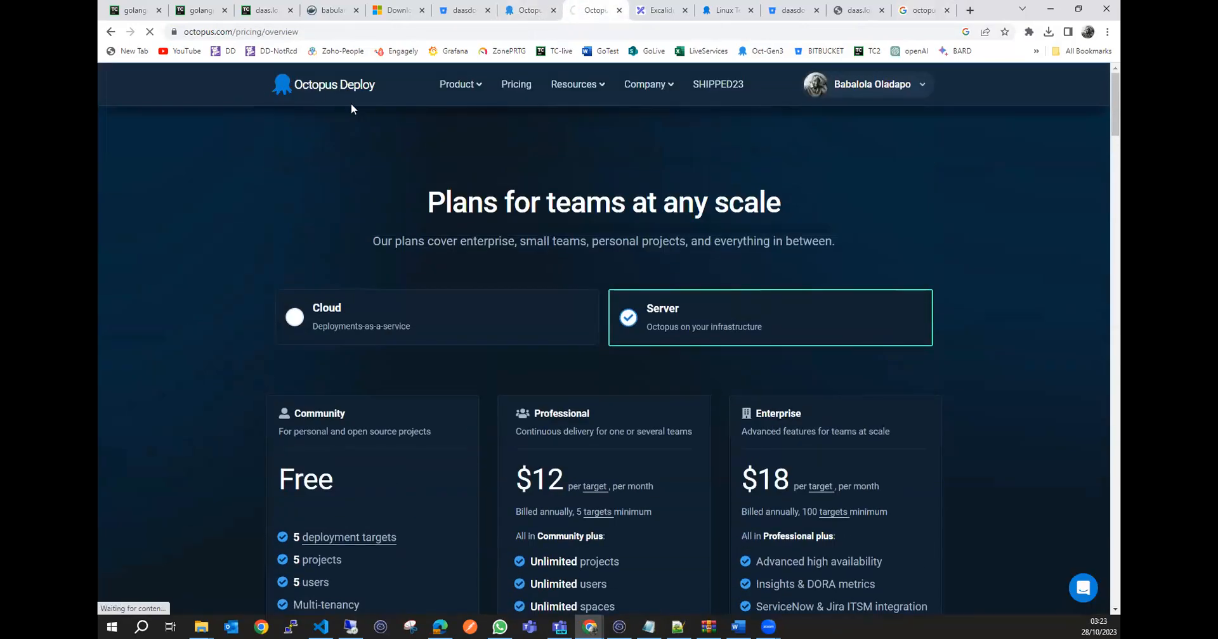
click(279, 87)
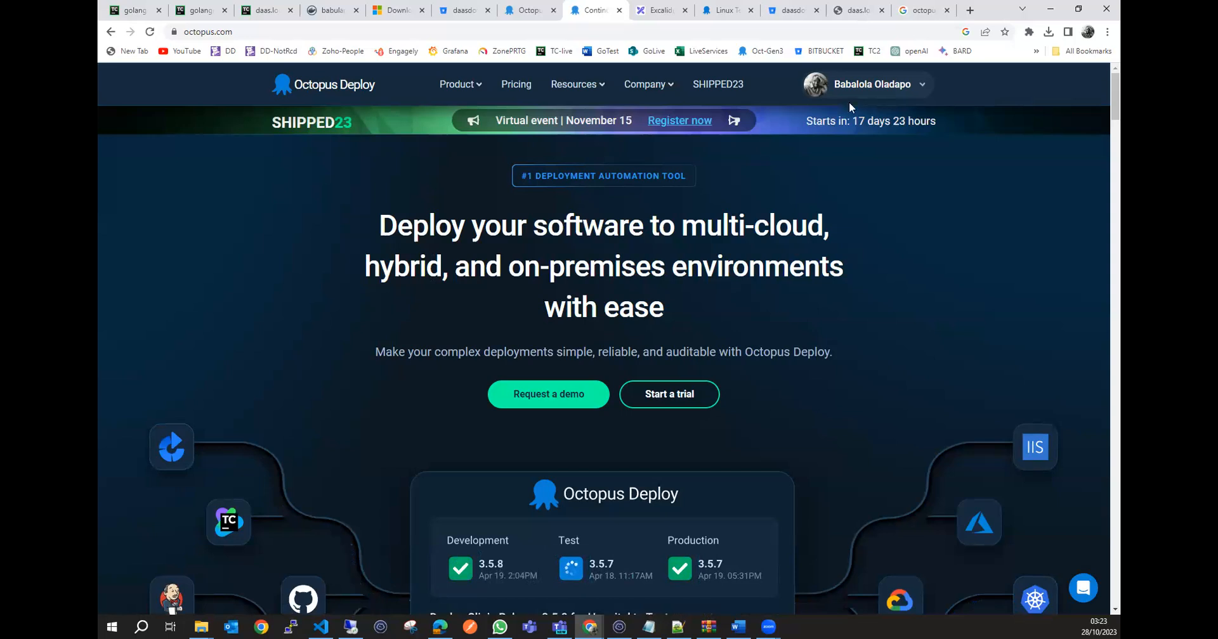
Back in Excalidraw, handwrite "S" in the large box and sketch two small round shapes beside it, labelled "L" and "P".
click(660, 11)
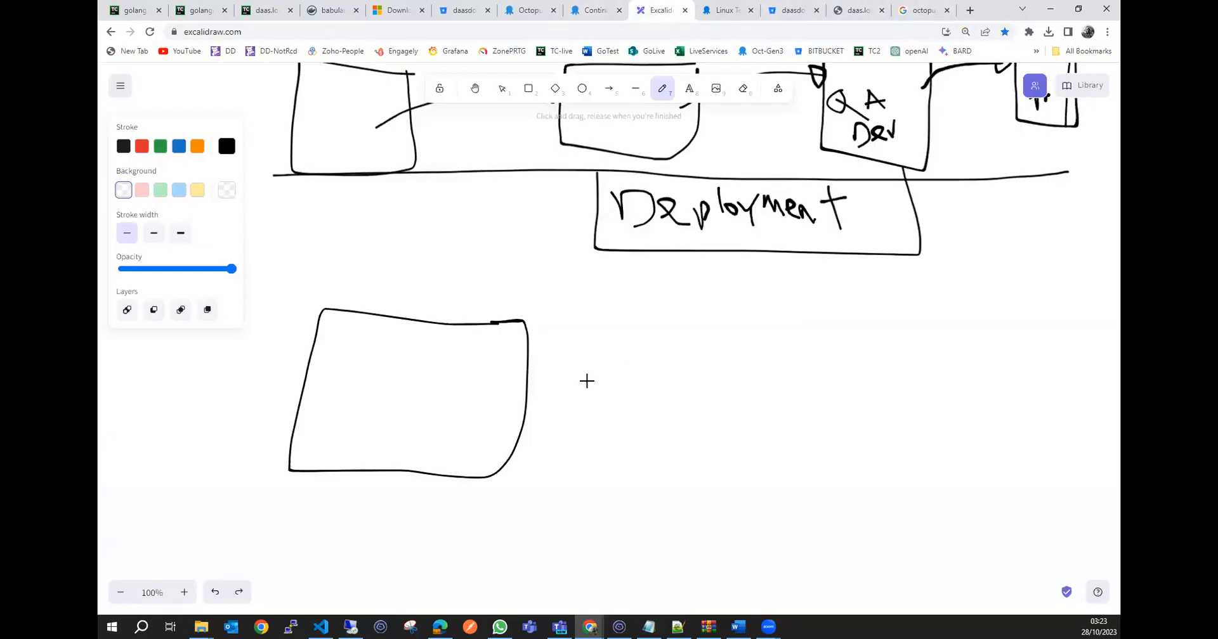
scroll(586, 380, up, 1)
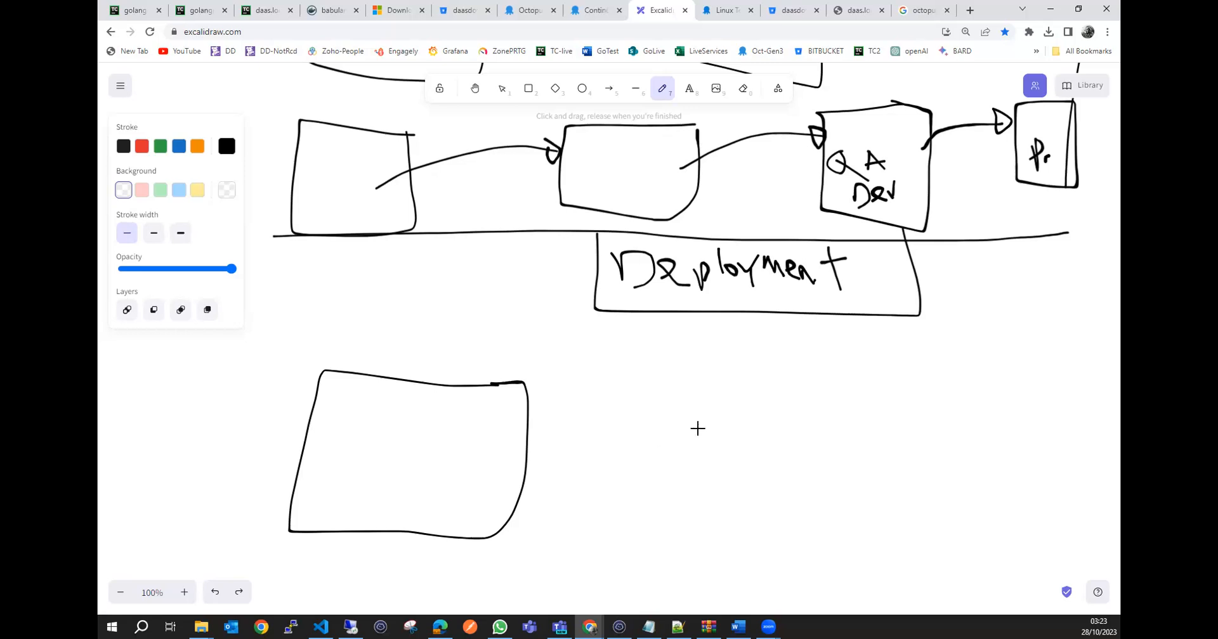
scroll(408, 391, down, 1)
mouse_move(428, 366)
mouse_down()
mouse_move(380, 373)
mouse_move(417, 411)
mouse_move(381, 414)
mouse_up()
mouse_move(856, 313)
mouse_down()
mouse_move(840, 367)
mouse_move(859, 315)
mouse_up()
mouse_move(850, 476)
mouse_down()
mouse_move(895, 494)
mouse_move(850, 463)
mouse_up()
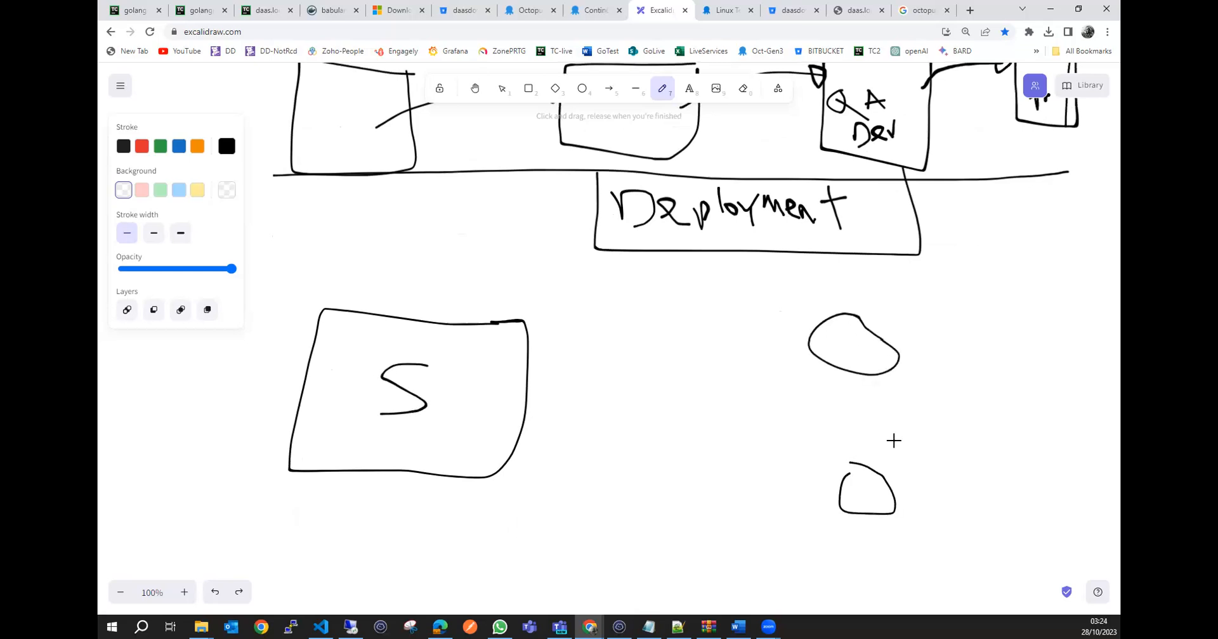
mouse_move(923, 314)
mouse_down()
mouse_move(927, 359)
mouse_move(978, 359)
mouse_up()
mouse_move(923, 480)
mouse_down()
mouse_move(927, 507)
mouse_move(937, 500)
mouse_move(926, 504)
mouse_up()
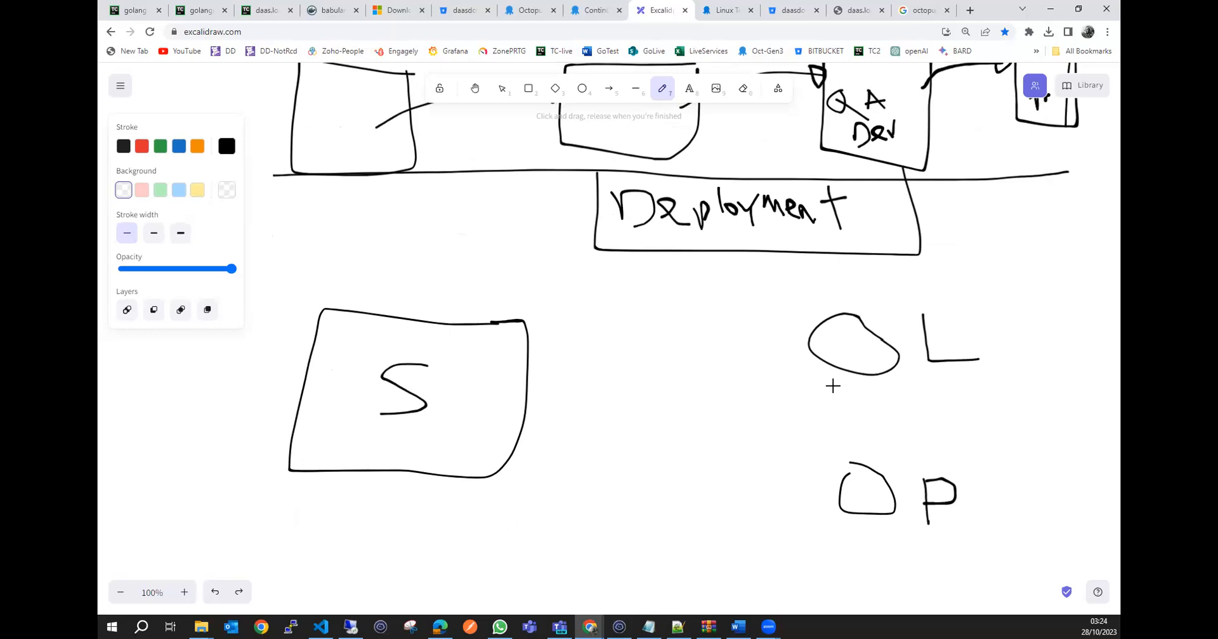
Handwrite "10933" with an underline beneath the "L" shape and draw an arrow from the "S" box to that shape.
mouse_move(833, 383)
mouse_down()
mouse_move(832, 400)
mouse_move(868, 384)
mouse_move(863, 406)
mouse_move(900, 384)
mouse_move(908, 408)
mouse_up()
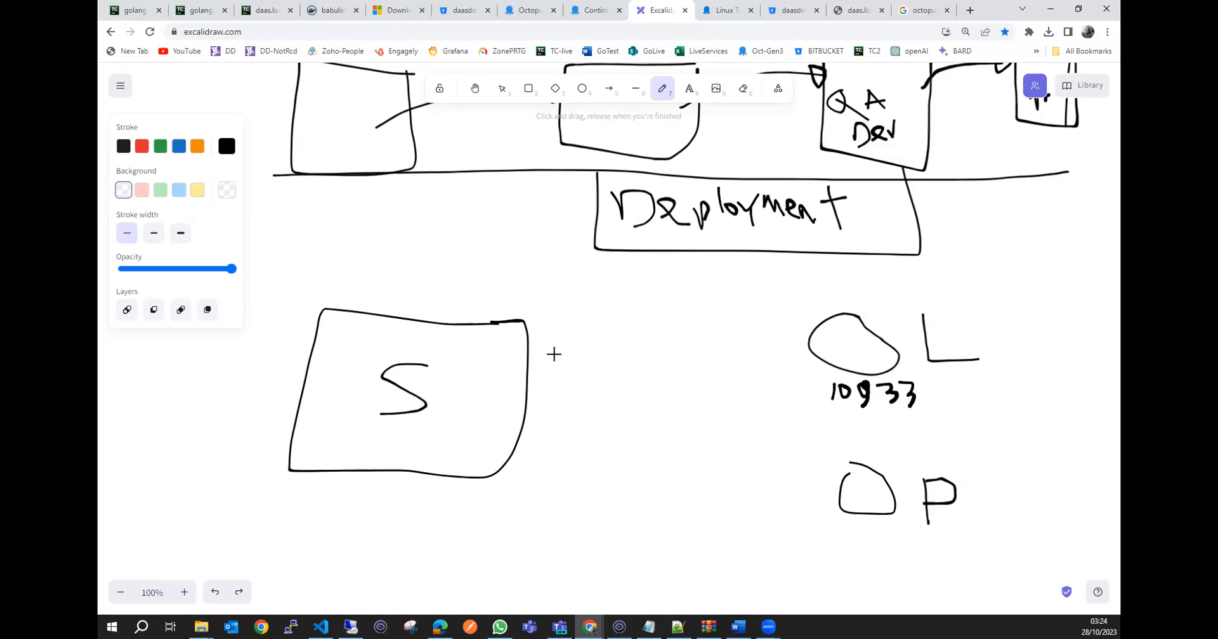
mouse_move(521, 372)
mouse_down()
mouse_move(566, 345)
mouse_move(807, 346)
mouse_move(788, 331)
mouse_move(793, 374)
mouse_up()
drag(822, 421, 956, 408)
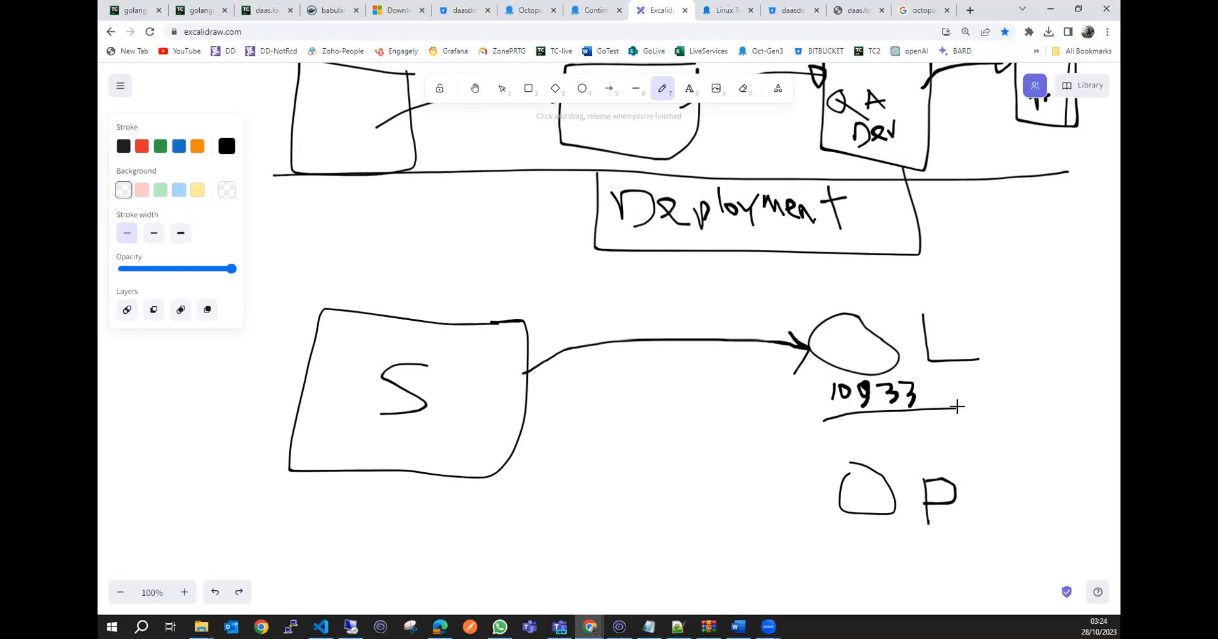
Retrace the letter "L" and draw an arrow from the "P" shape back to the "S" box.
mouse_move(923, 312)
mouse_down()
mouse_move(926, 359)
mouse_move(979, 360)
mouse_up()
mouse_move(851, 465)
mouse_down()
mouse_move(837, 477)
mouse_move(847, 478)
mouse_up()
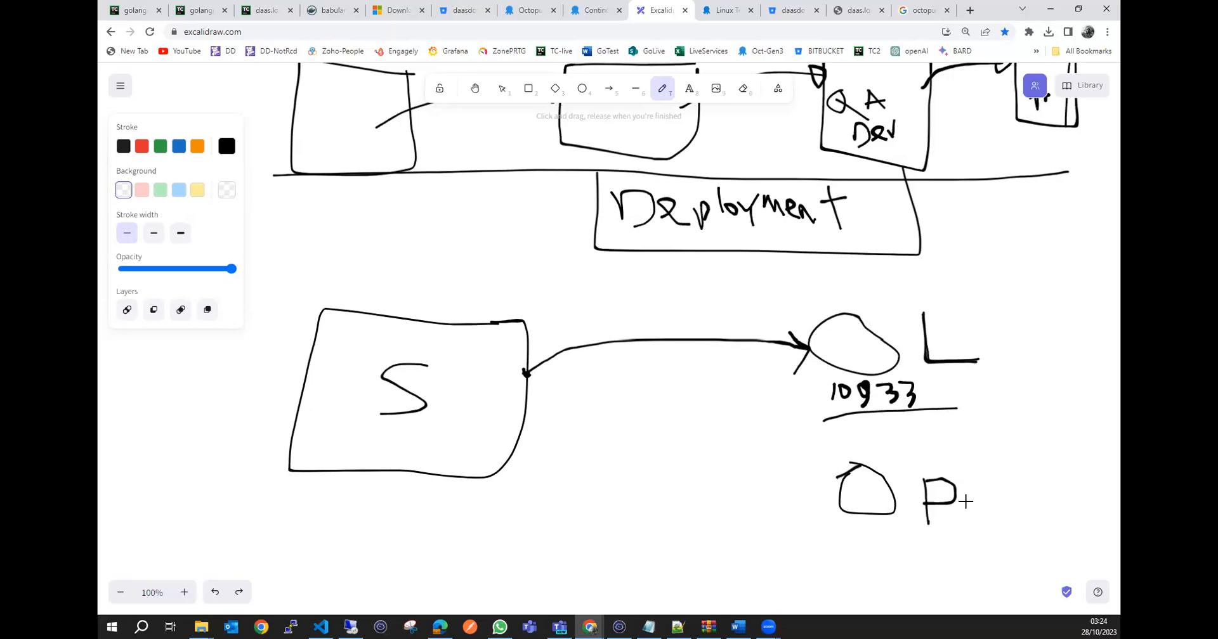
mouse_move(843, 493)
mouse_down()
mouse_move(734, 470)
mouse_move(510, 461)
mouse_move(520, 476)
mouse_move(521, 447)
mouse_up()
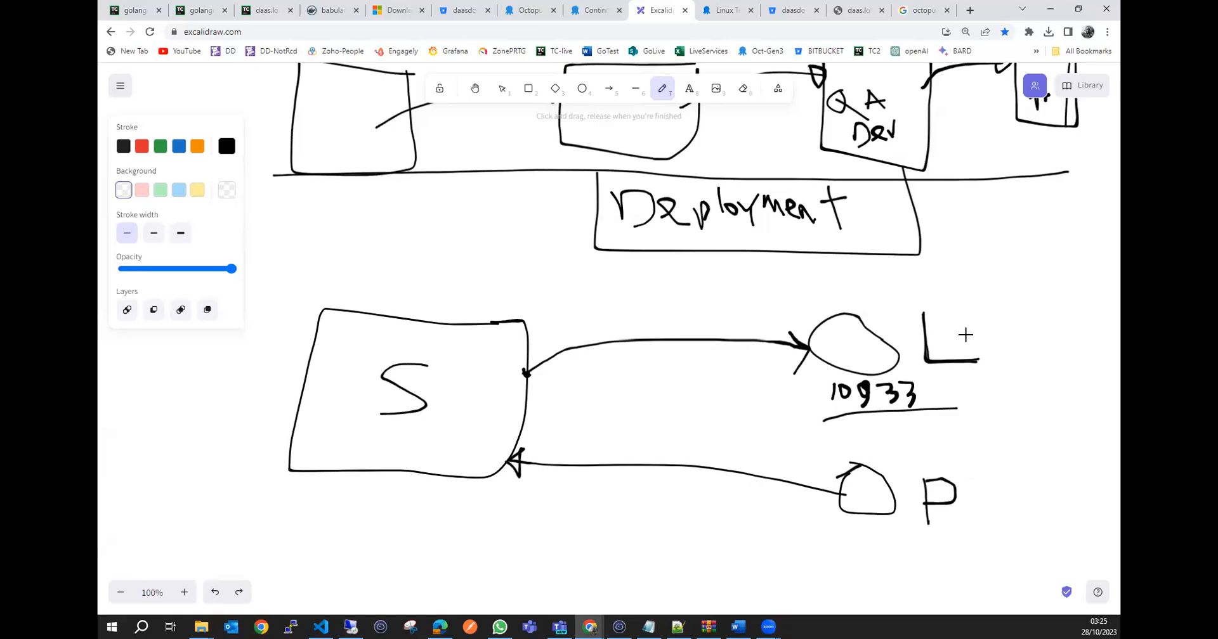
Draw a tick beside the "L" and thicken the outline of the "P" shape.
mouse_move(972, 329)
mouse_down()
mouse_move(982, 344)
mouse_move(1027, 274)
mouse_up()
mouse_move(874, 468)
mouse_down()
mouse_move(844, 473)
mouse_move(835, 507)
mouse_move(891, 515)
mouse_move(866, 465)
mouse_up()
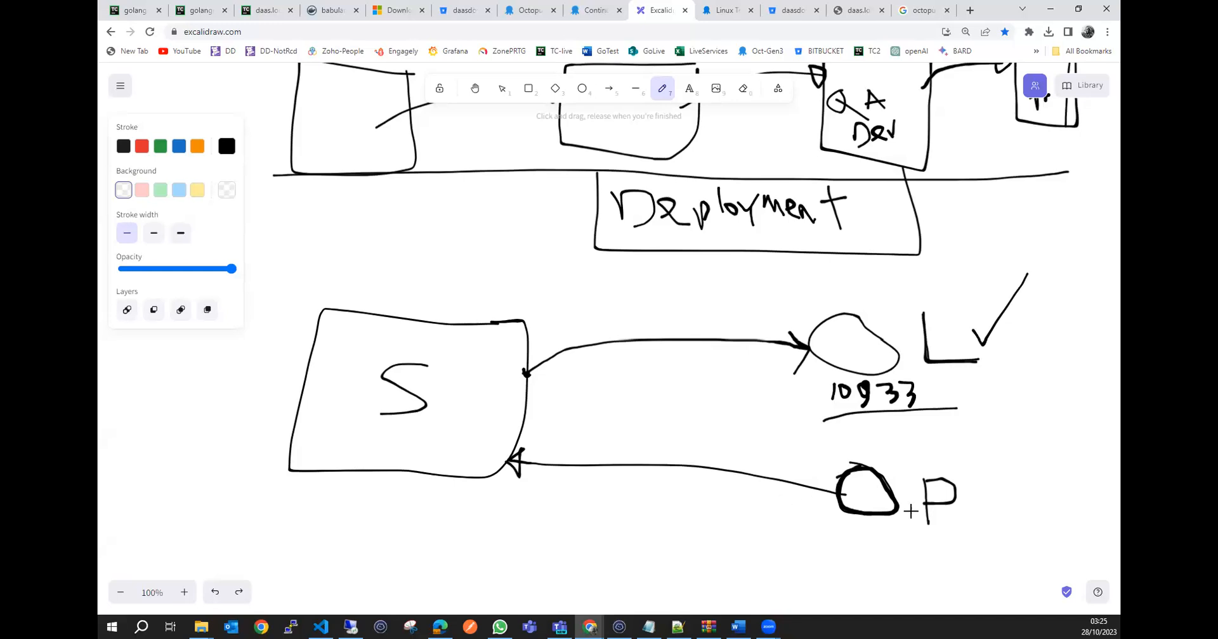
Underline the round "P" shape and draw a rectangle around the "L" shape with its label and "10933".
scroll(950, 499, down, 1)
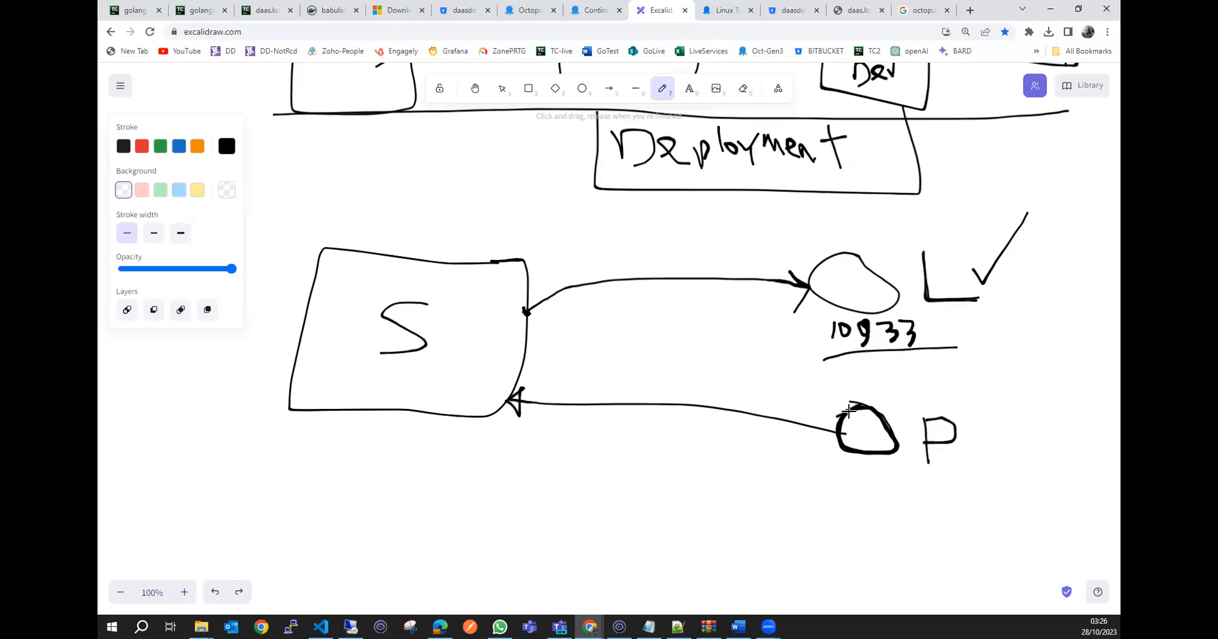
drag(898, 444, 896, 451)
drag(851, 469, 902, 473)
mouse_move(785, 271)
mouse_down()
mouse_move(790, 309)
mouse_move(795, 269)
mouse_up()
mouse_move(1024, 233)
mouse_down()
mouse_move(774, 231)
mouse_move(767, 356)
mouse_move(1036, 326)
mouse_move(1027, 234)
mouse_up()
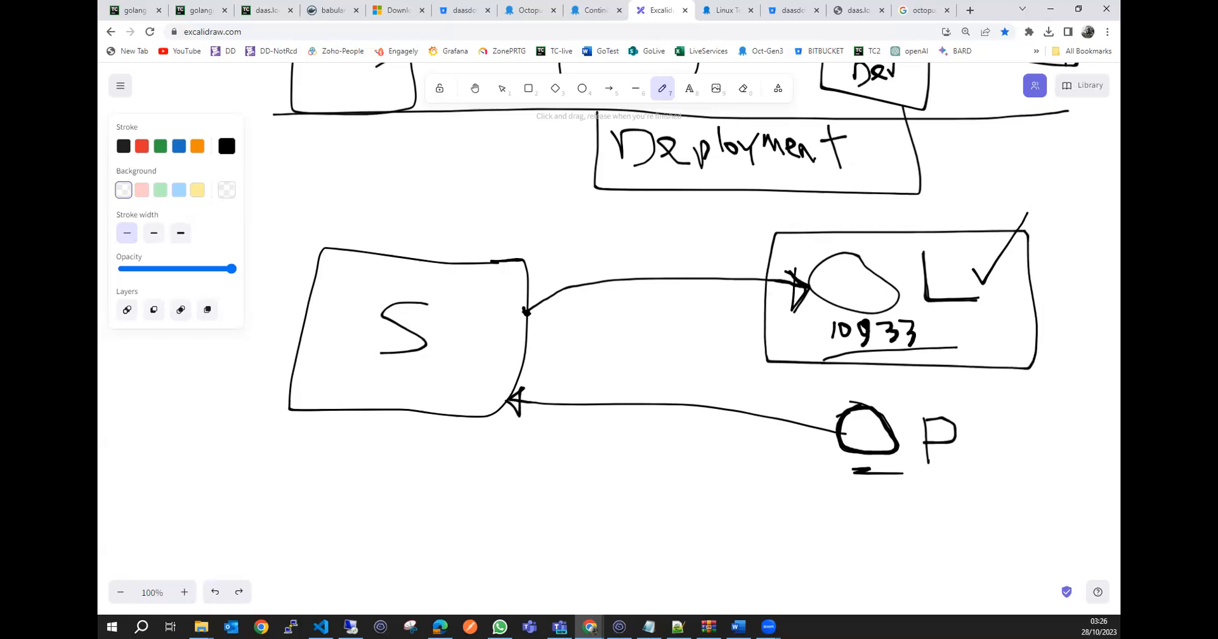
Examine the Octopus Deploy home page's diagram linking continuous integration tools, deployment stages and deployment targets.
click(525, 13)
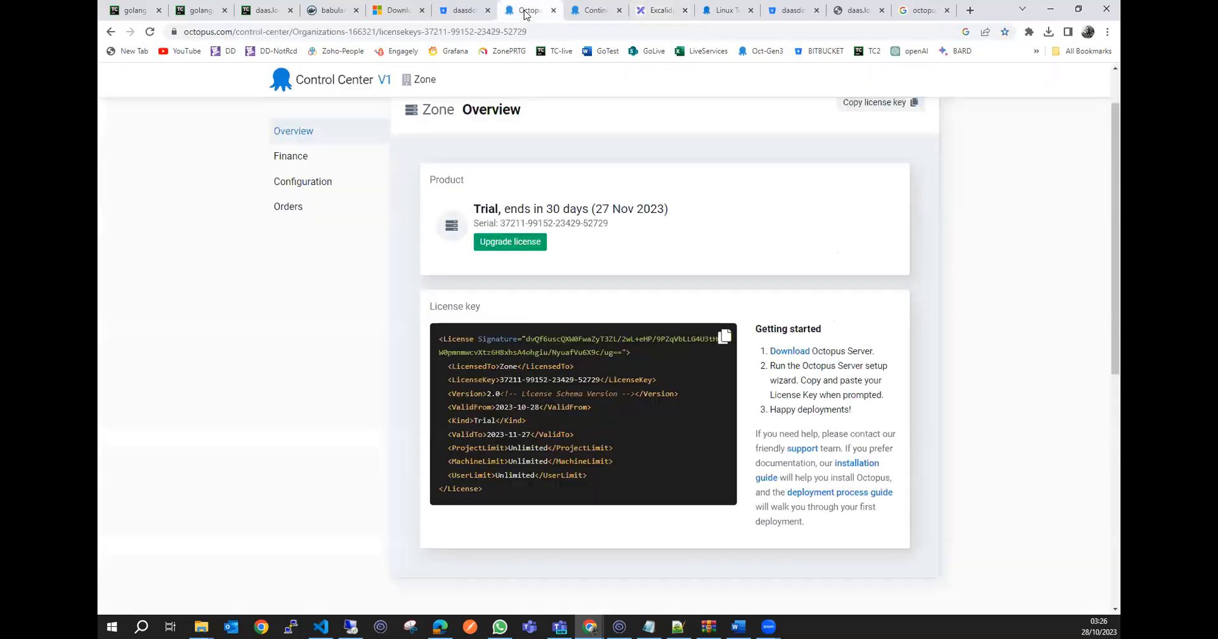
click(593, 10)
scroll(755, 374, down, 7)
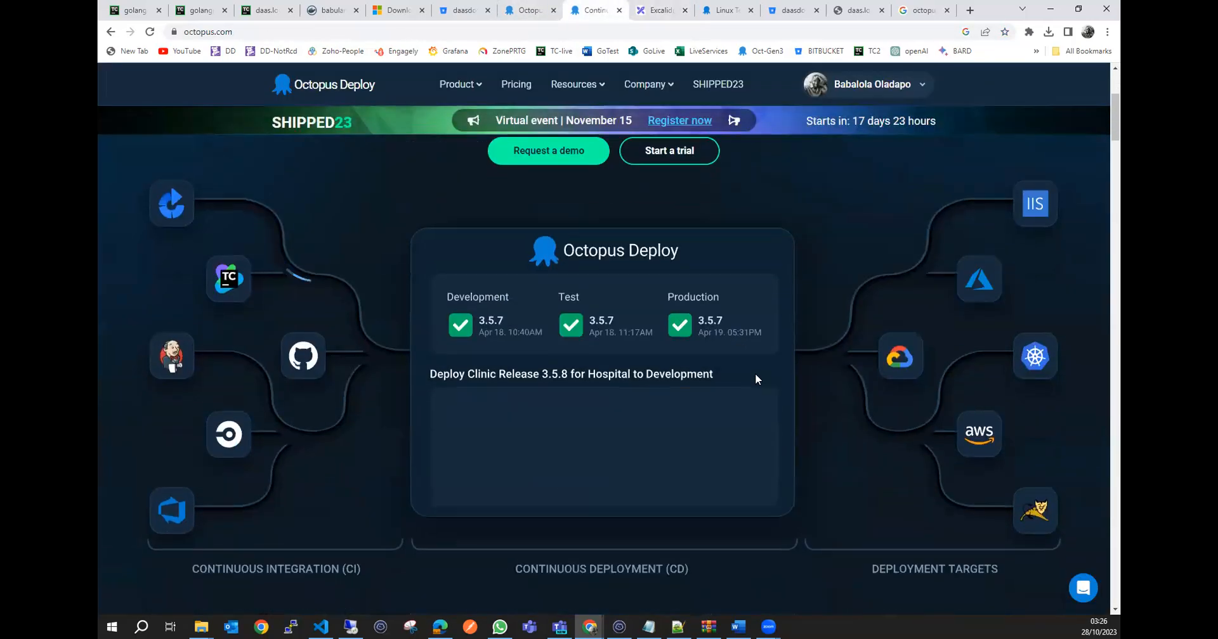
scroll(754, 375, up, 7)
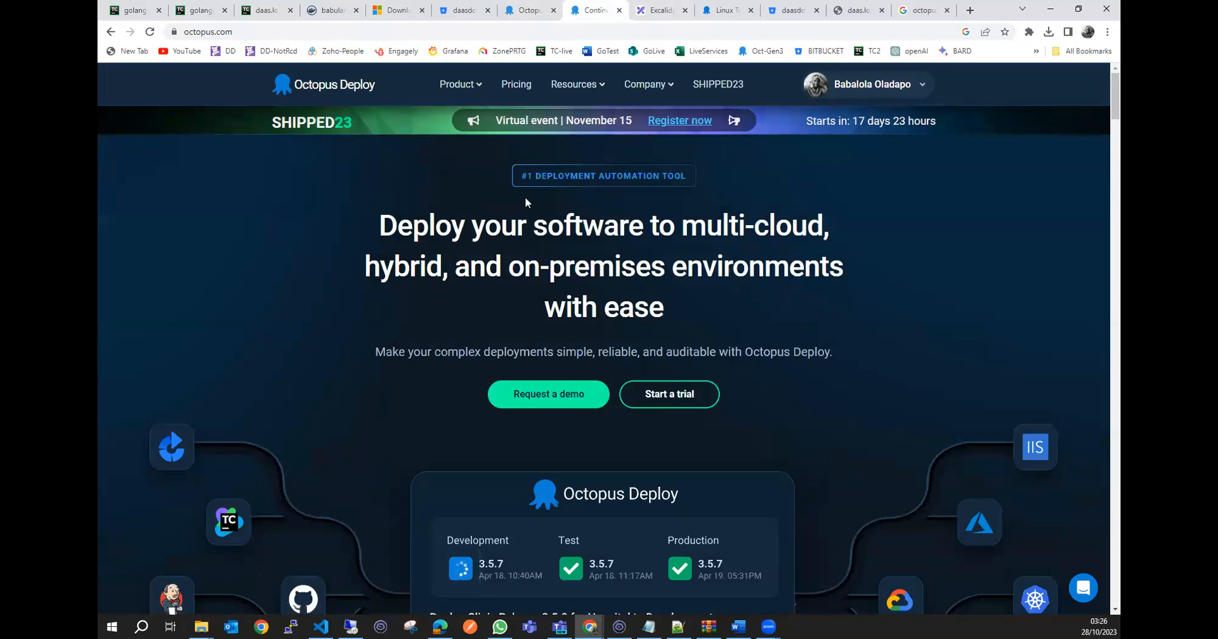
scroll(698, 412, down, 6)
scroll(432, 314, up, 2)
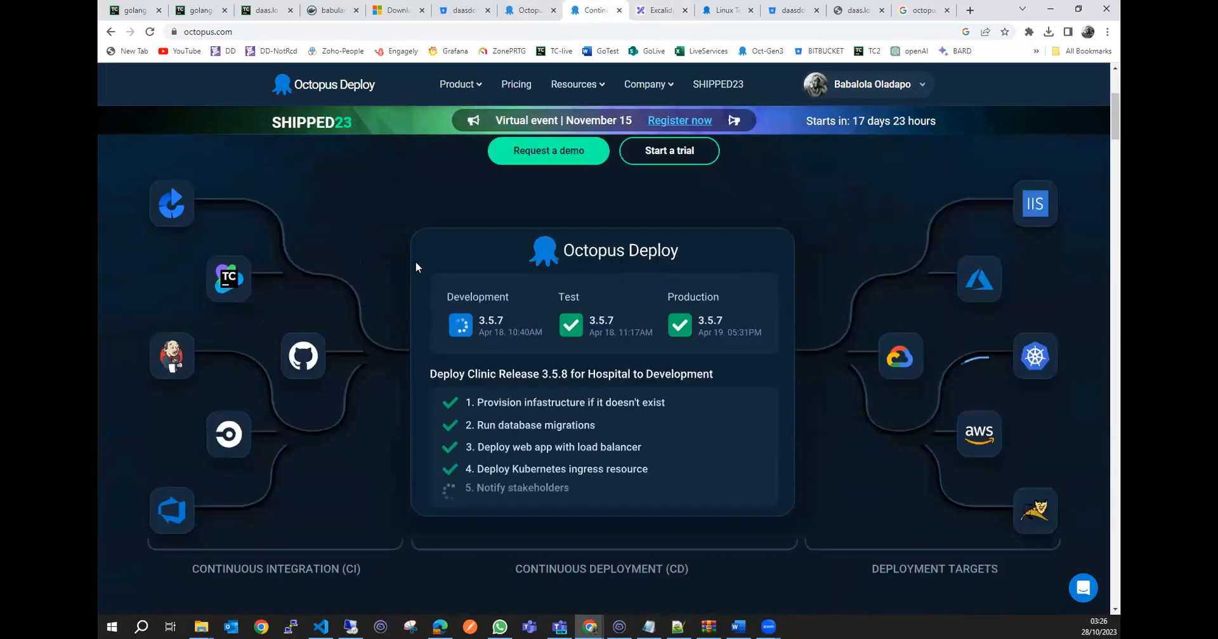
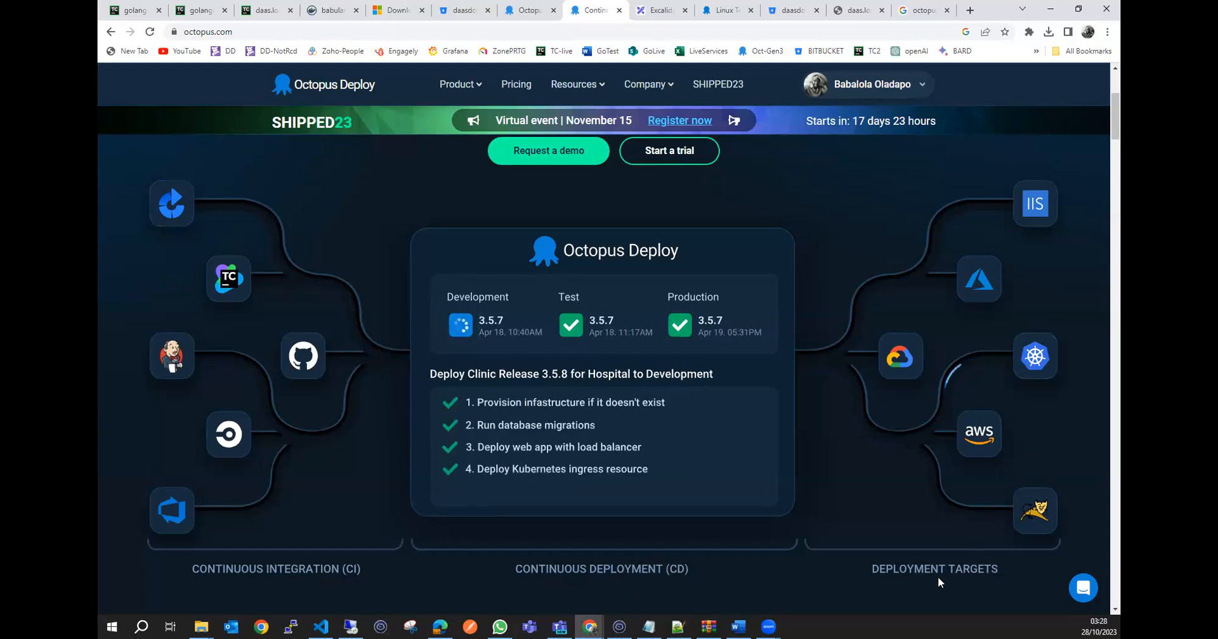
Examine the Octopus Deploy home page's customer, rollback and runbook sections below the deployment diagram.
scroll(863, 414, down, 6)
scroll(864, 418, down, 5)
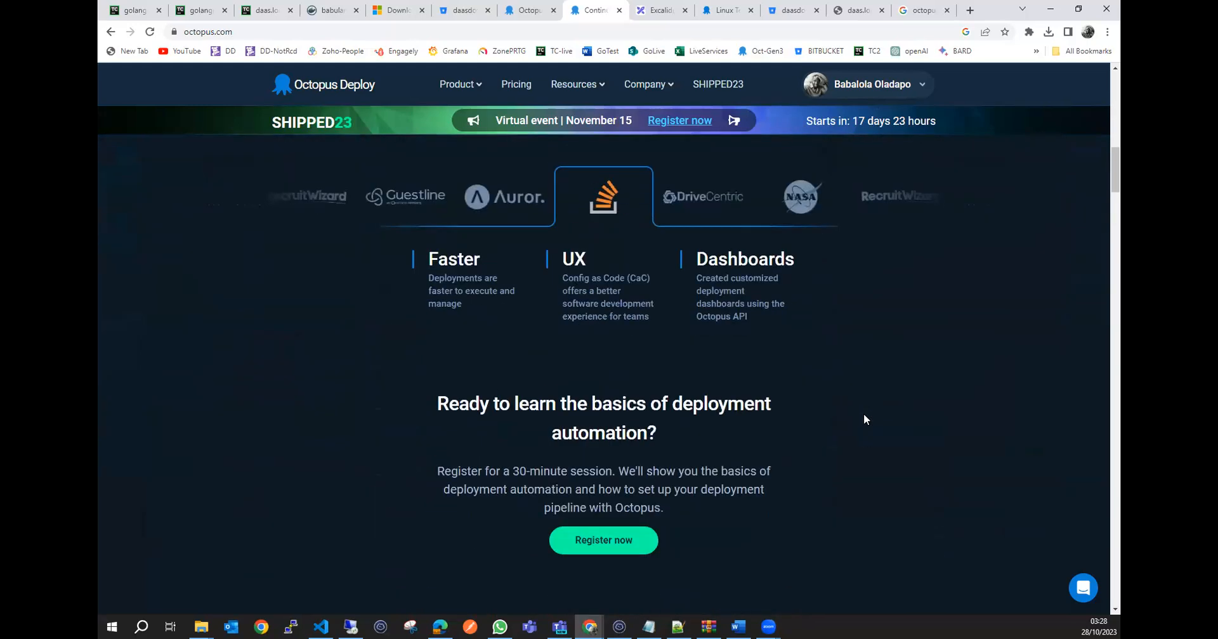
scroll(864, 418, up, 3)
scroll(636, 435, down, 10)
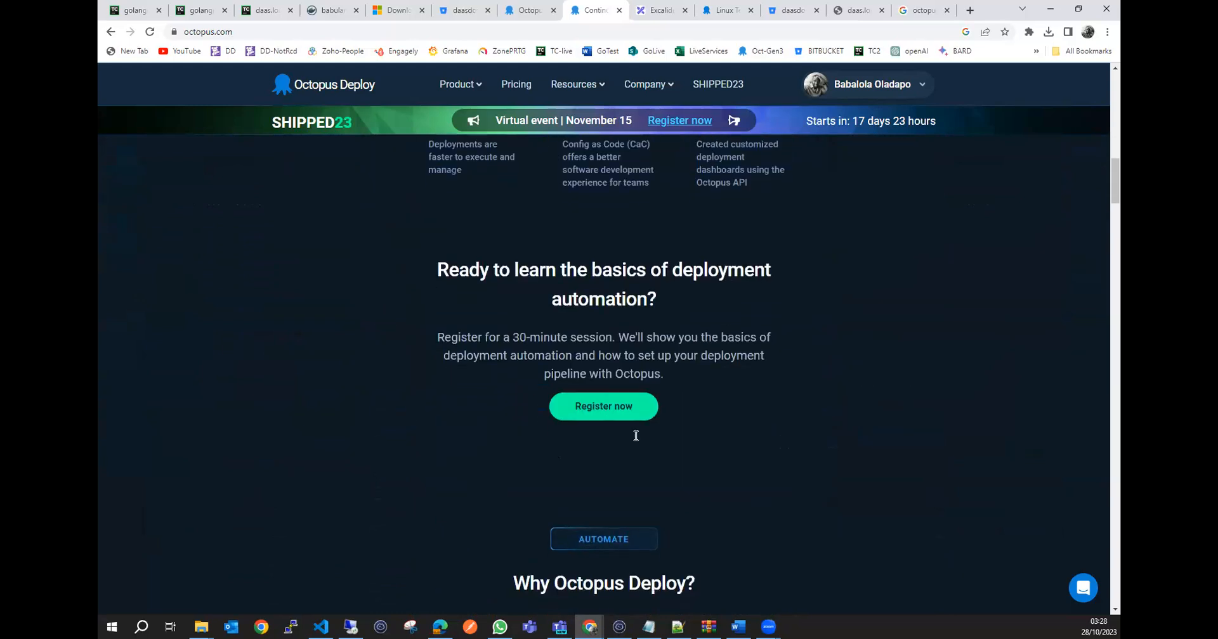
scroll(670, 449, down, 4)
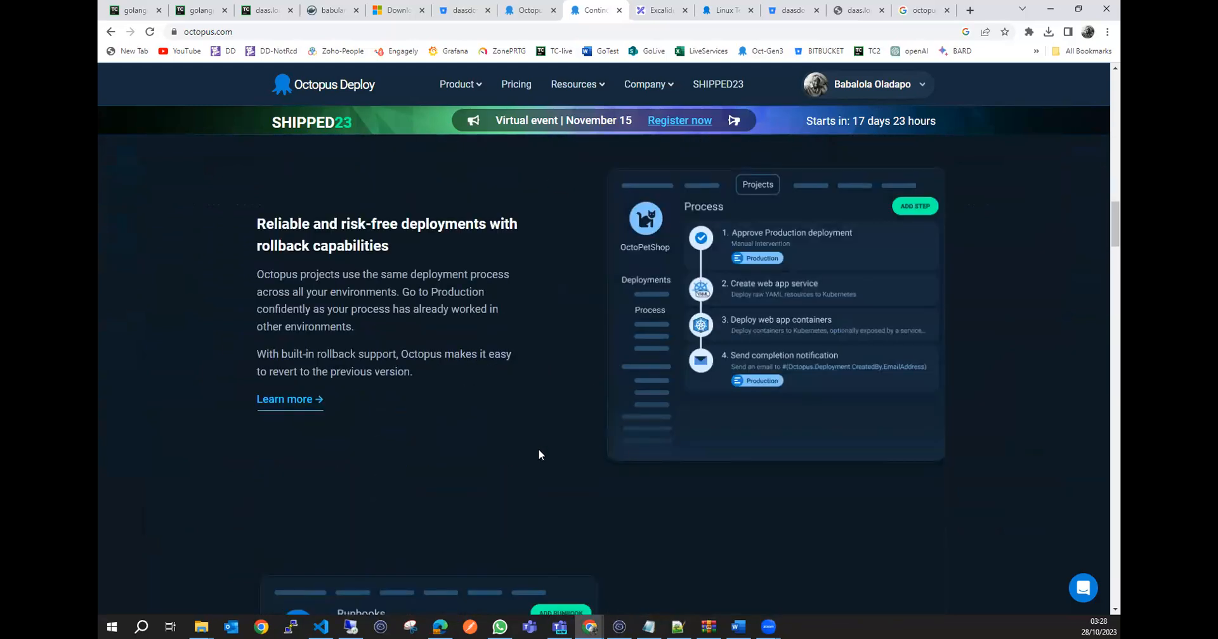
scroll(482, 475, down, 9)
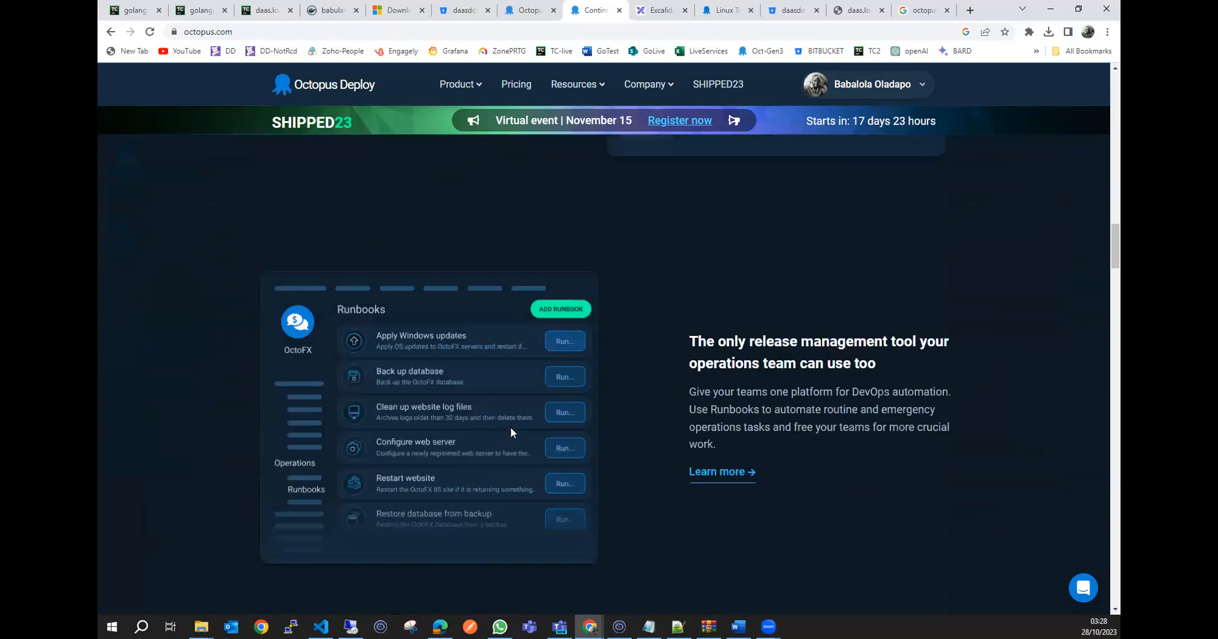
scroll(612, 441, up, 20)
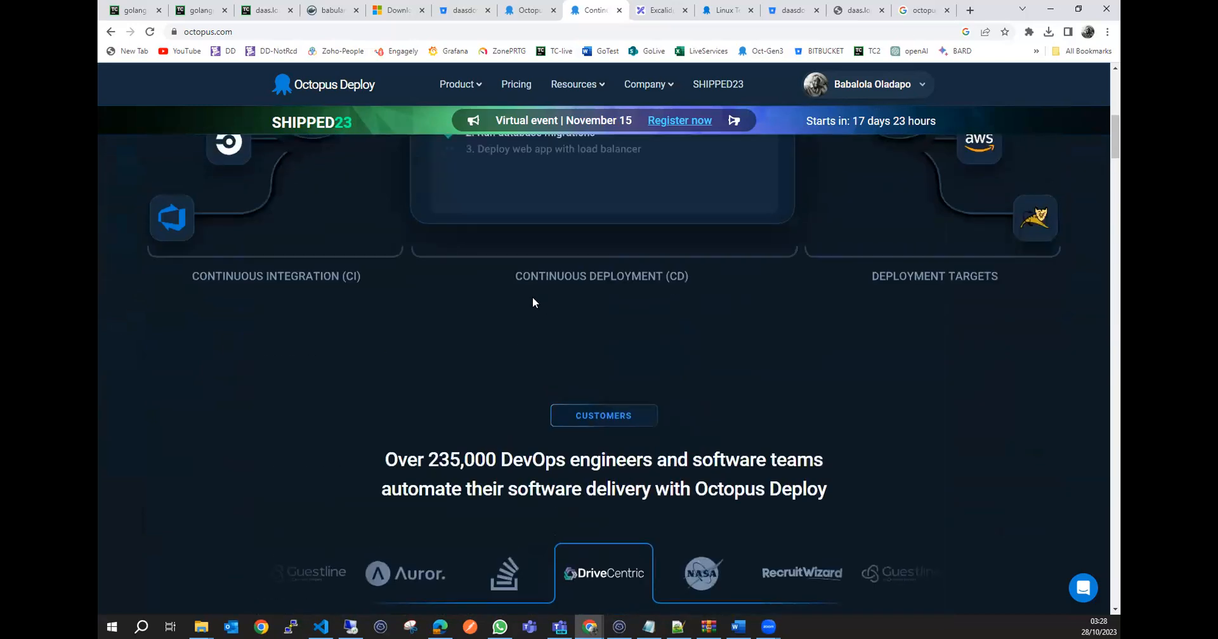
Open the Octopus Deploy pricing page and review the Community, Professional and Enterprise plans for Cloud.
click(517, 82)
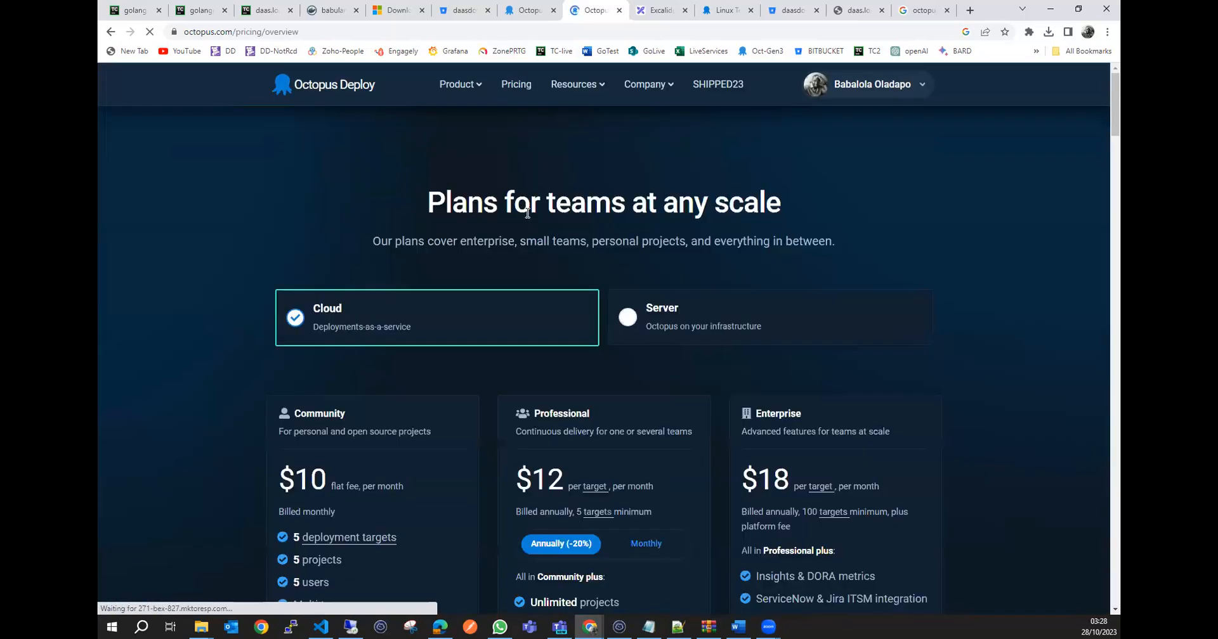
scroll(411, 370, down, 1)
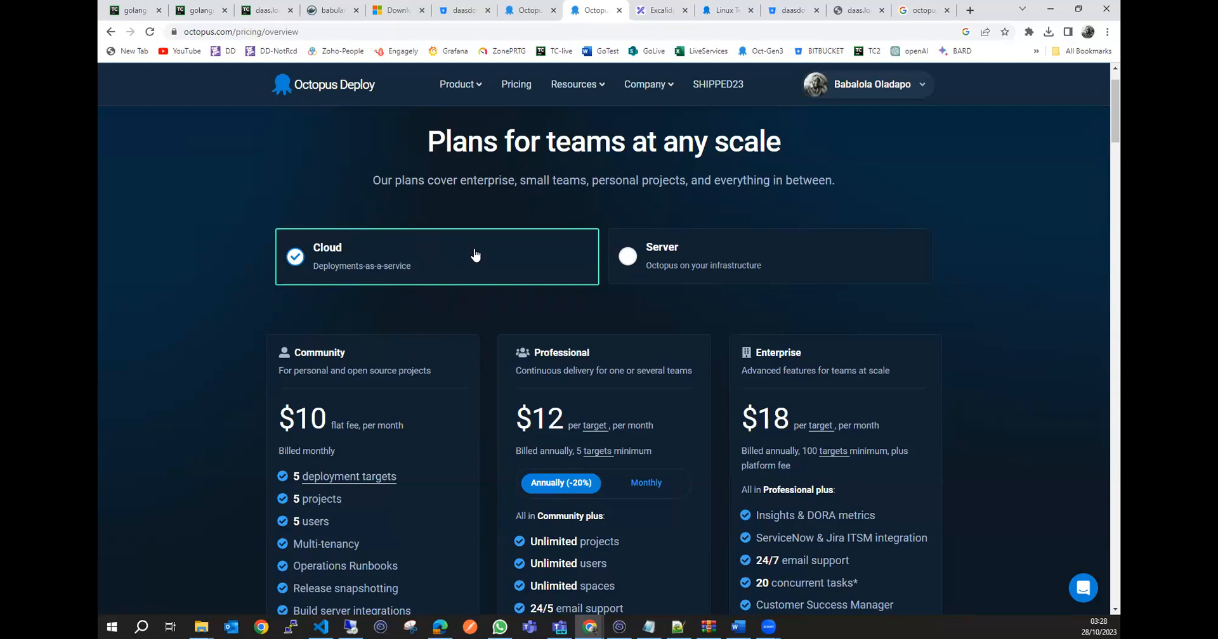
scroll(495, 368, down, 2)
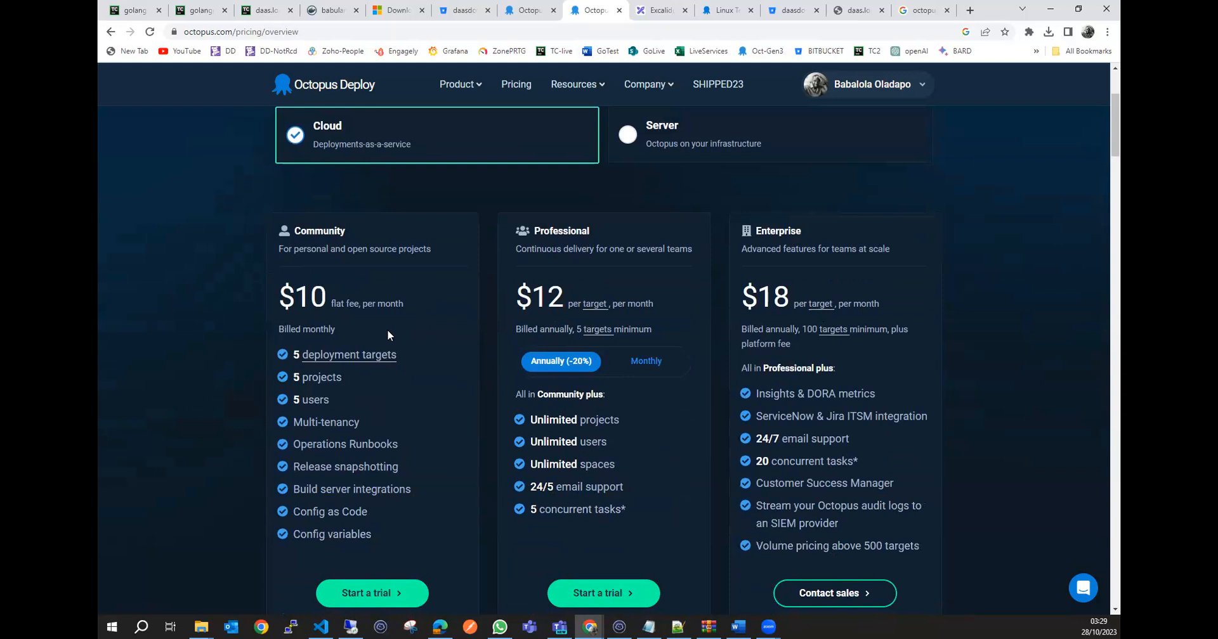
scroll(388, 335, up, 3)
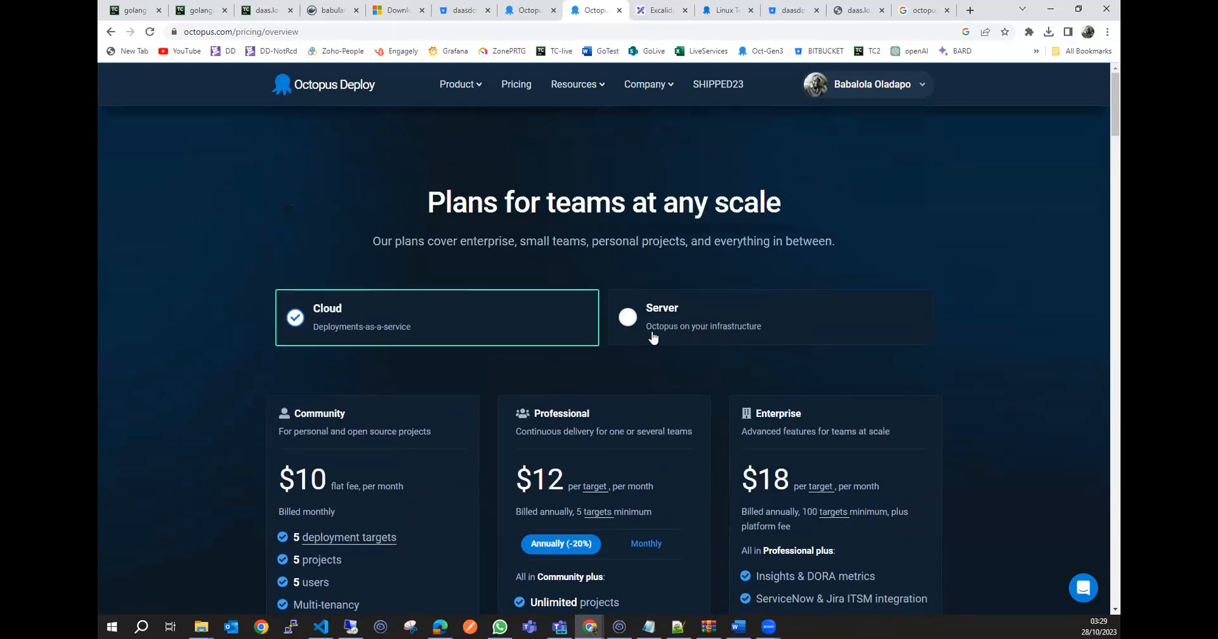
Show the pricing for the self-hosted Server option and examine what the Community plan includes.
click(779, 326)
scroll(427, 349, down, 2)
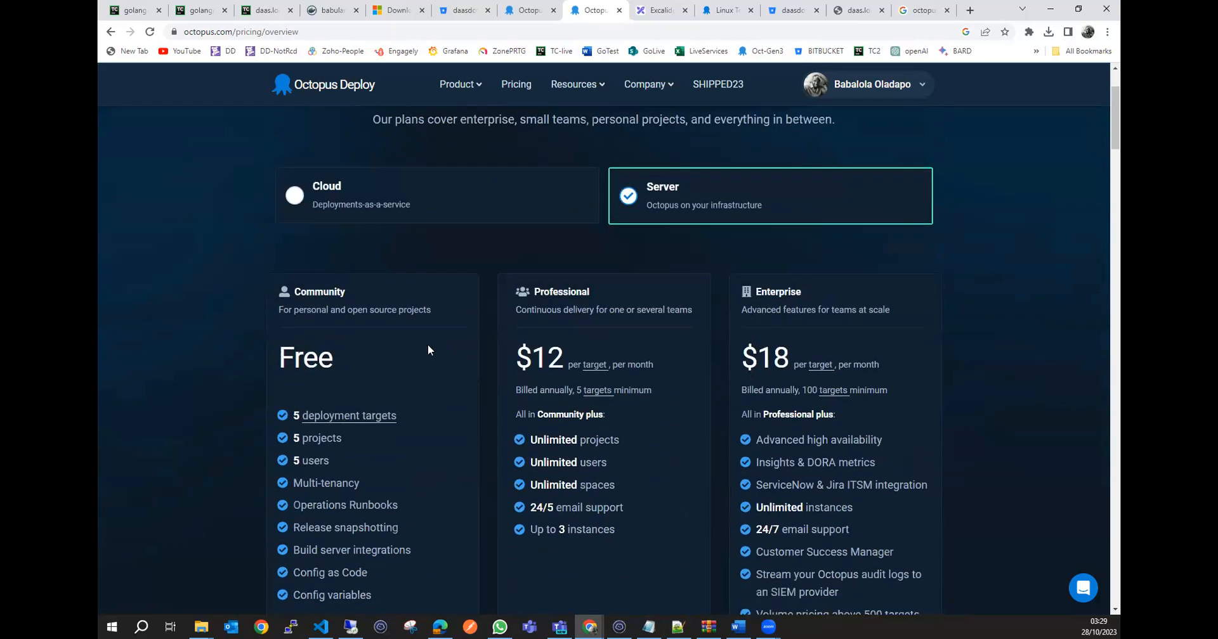
double_click(324, 296)
scroll(378, 370, down, 2)
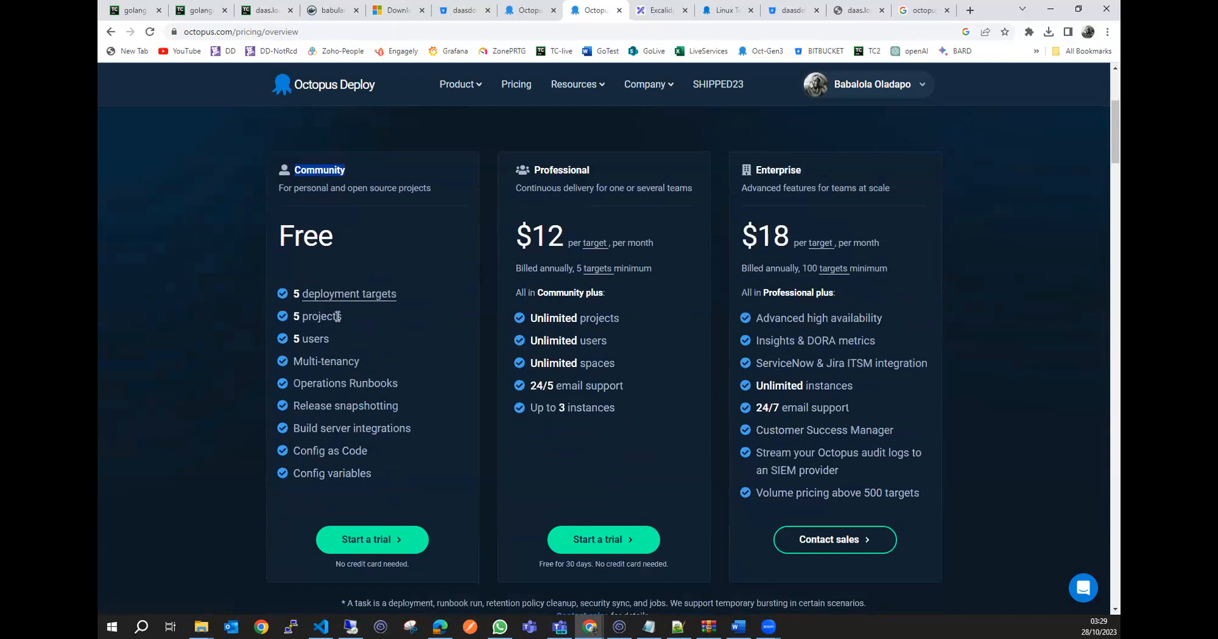
scroll(364, 467, down, 3)
scroll(364, 467, up, 3)
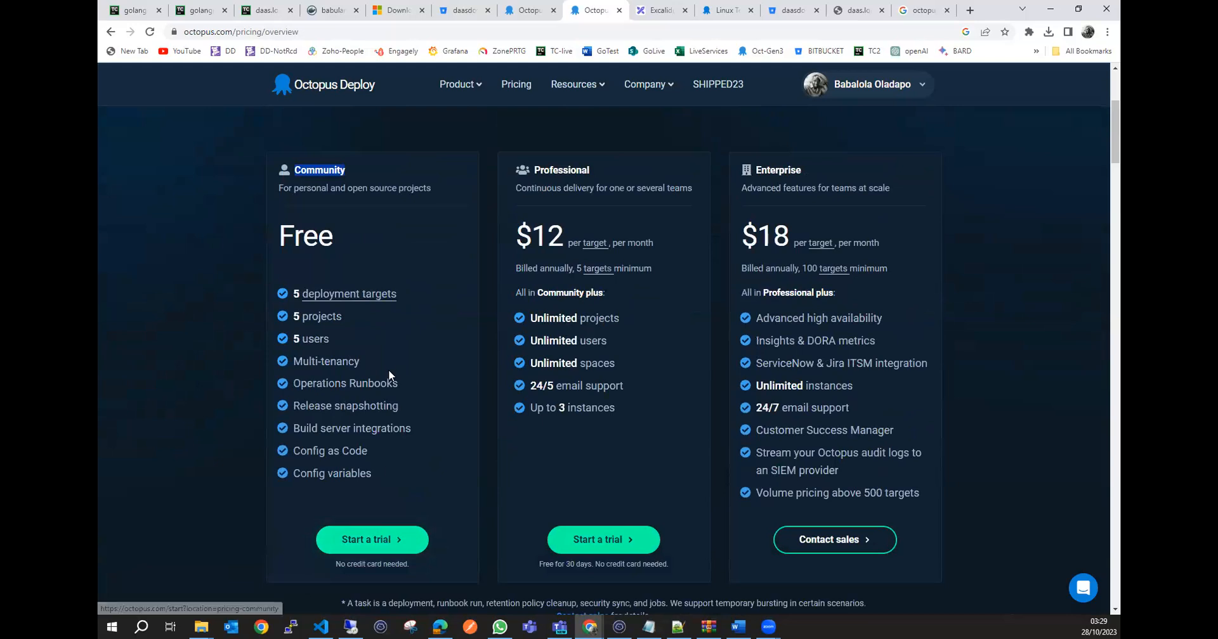
click(334, 189)
scroll(334, 189, up, 2)
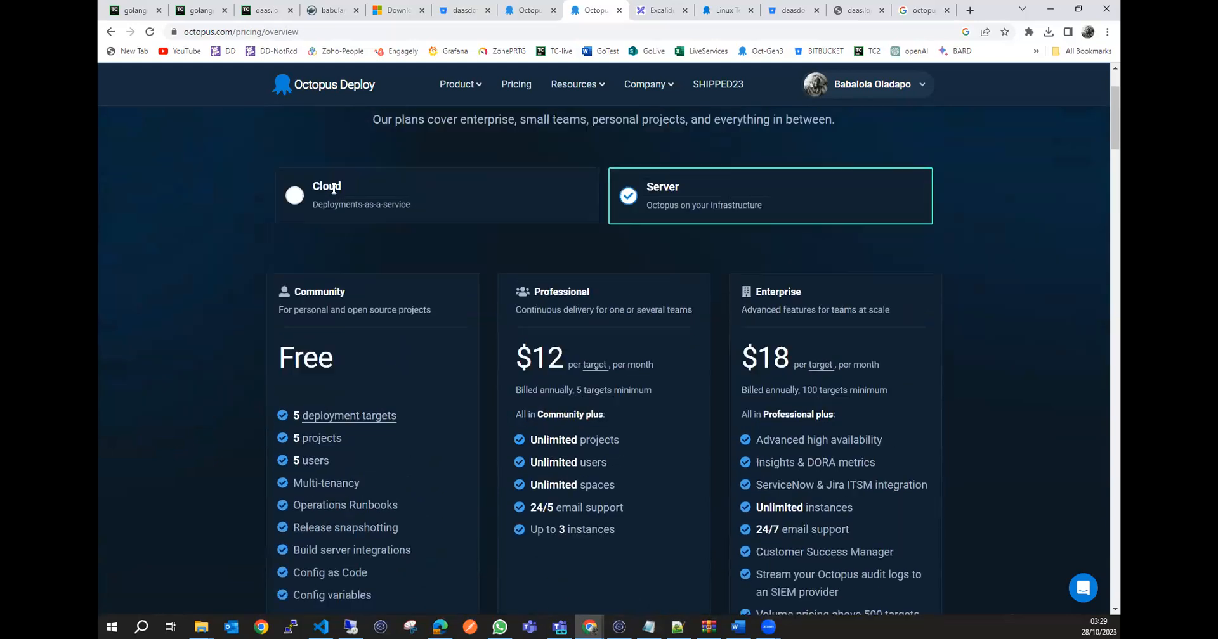
Start a trial of the Community plan for Octopus Server.
scroll(334, 189, down, 1)
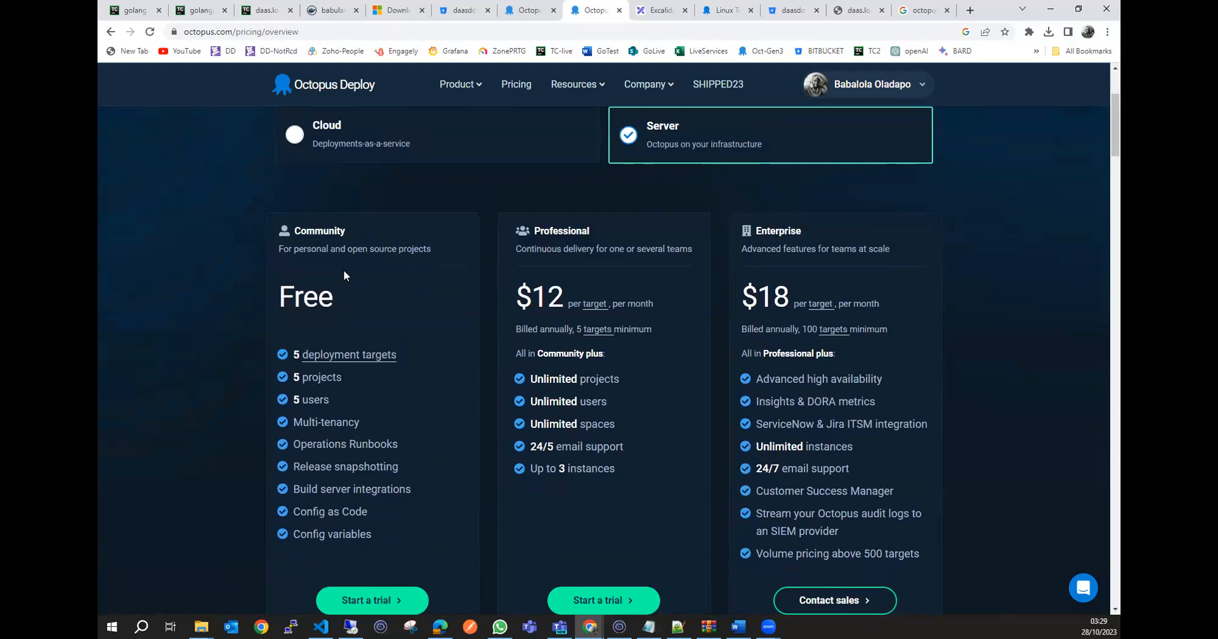
scroll(355, 444, down, 2)
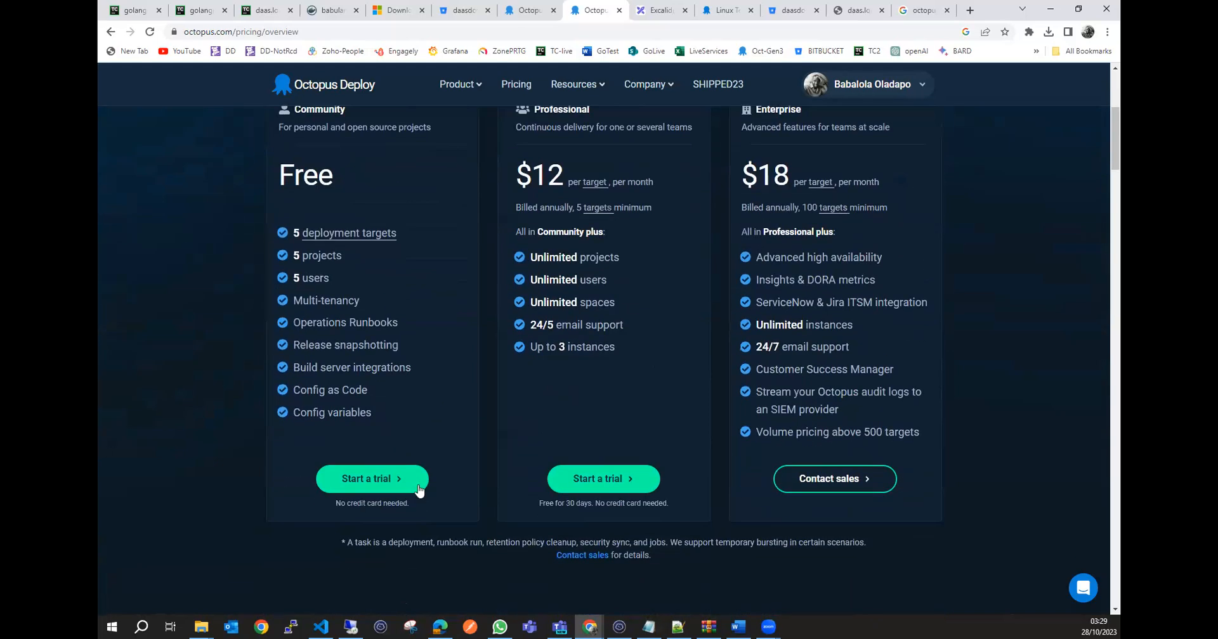
click(375, 487)
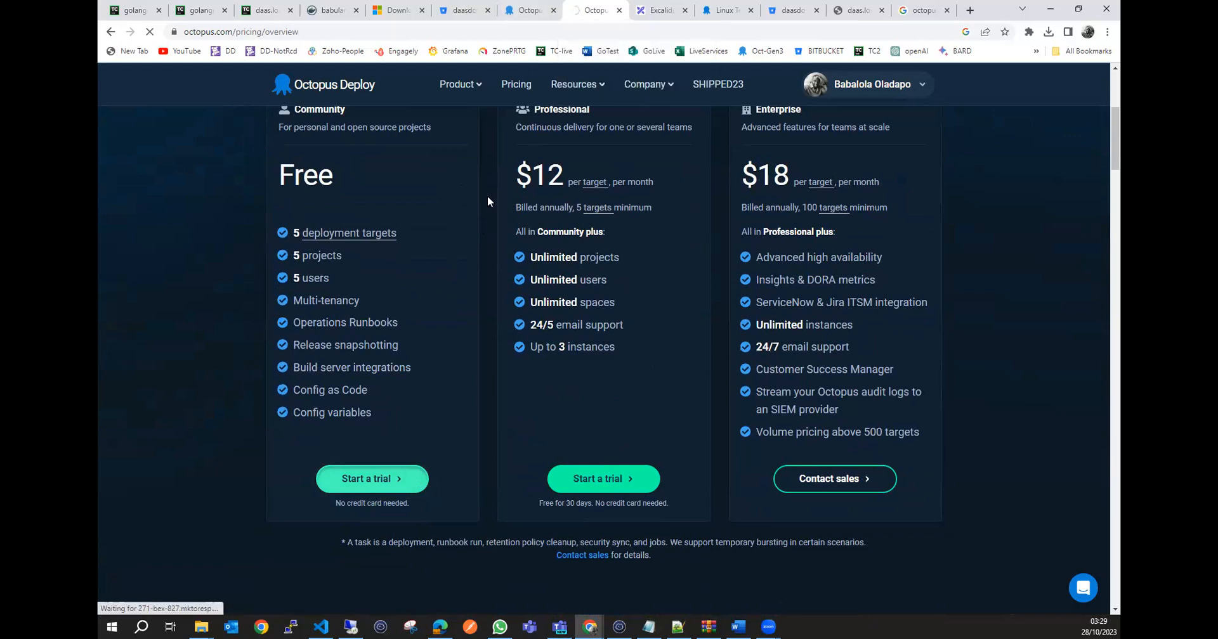
Compare the Server plans' prices and limits, including the feature comparison table for Community, Professional and Enterprise.
scroll(478, 200, up, 5)
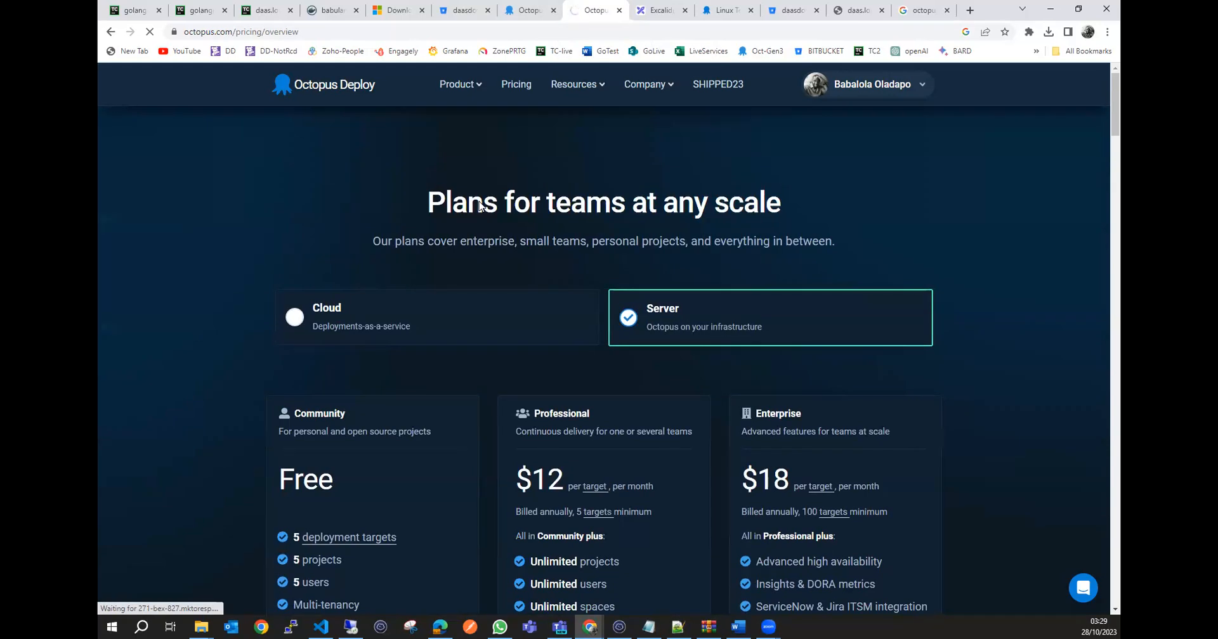
scroll(480, 206, down, 10)
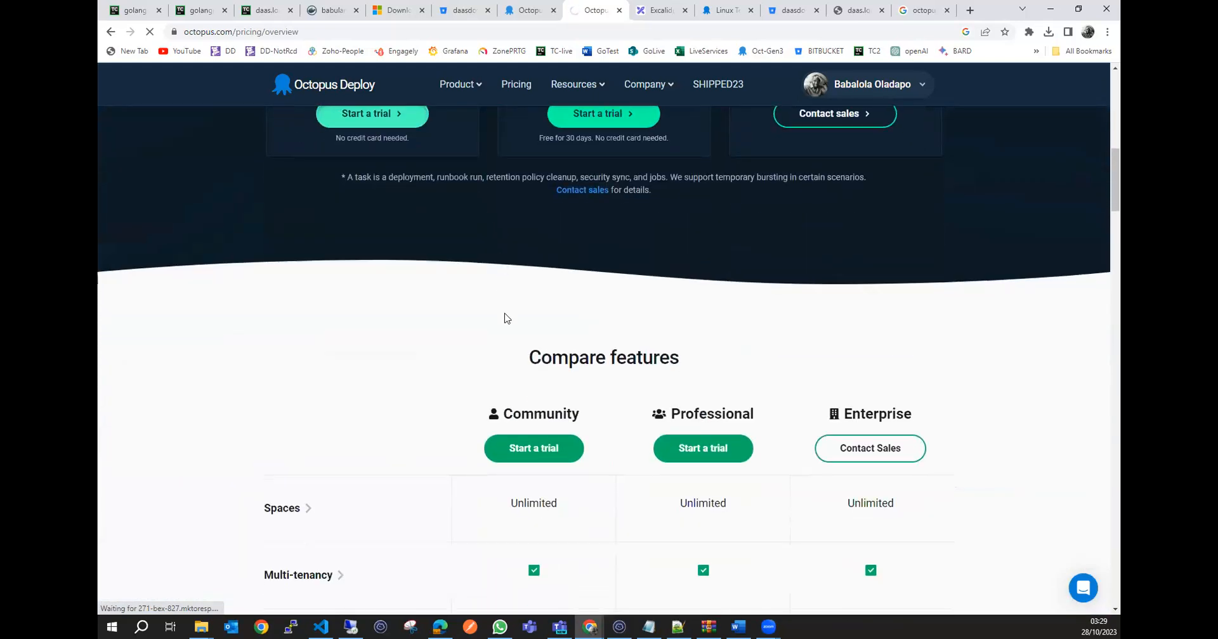
scroll(503, 315, down, 4)
scroll(499, 319, down, 10)
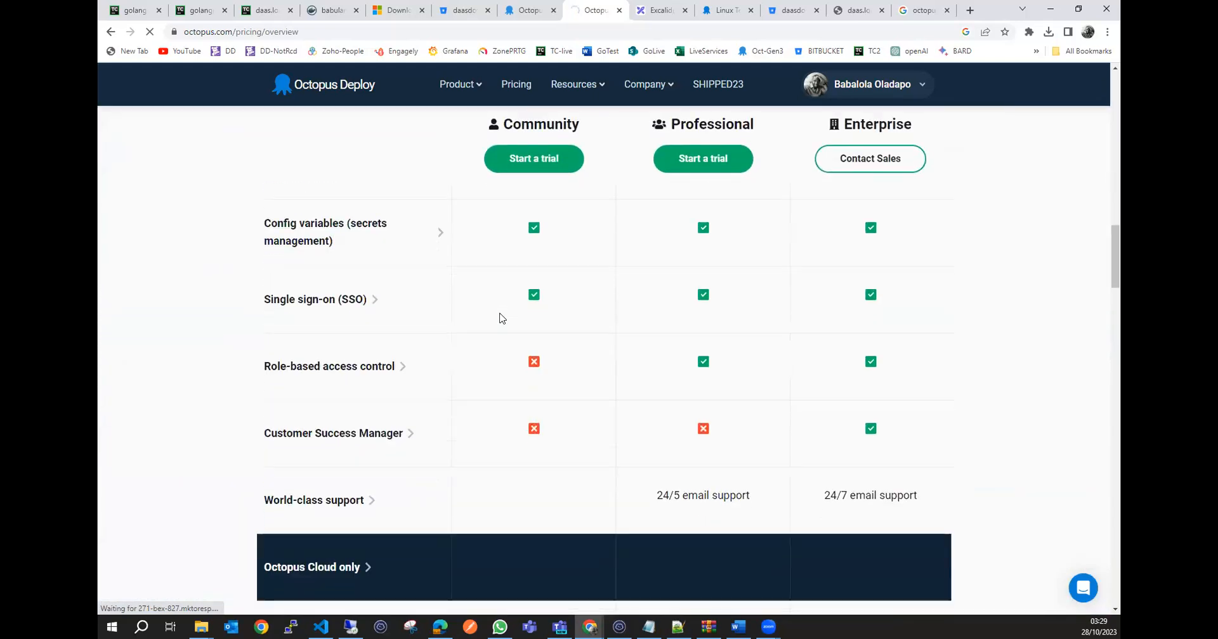
scroll(500, 319, up, 5)
scroll(500, 318, up, 20)
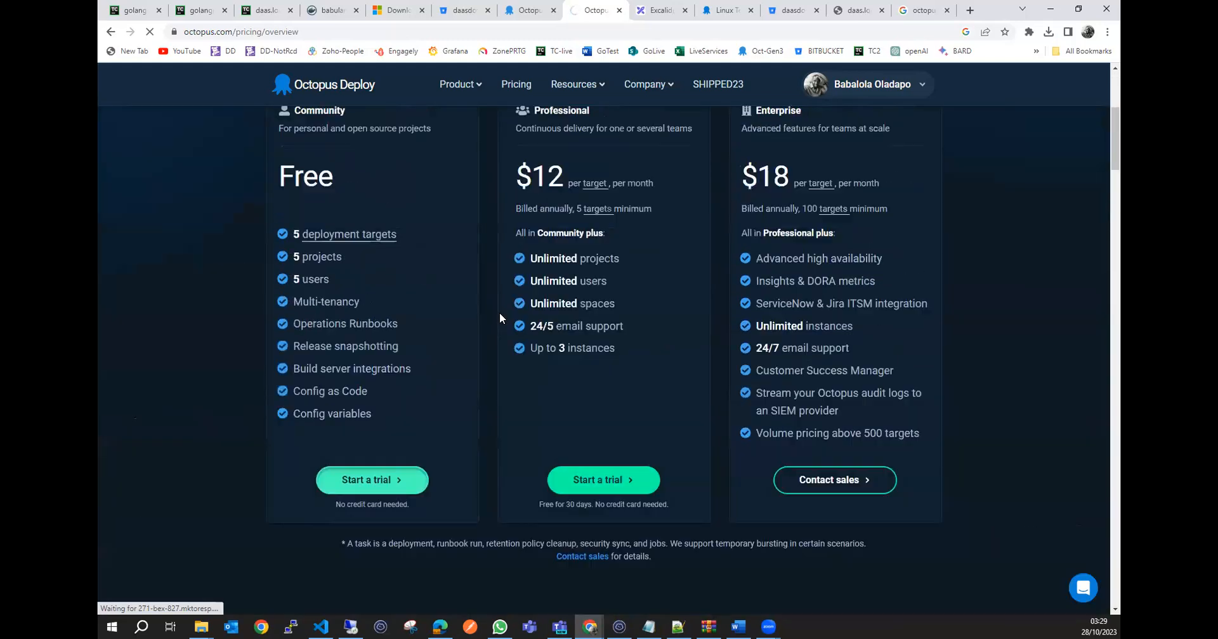
scroll(555, 279, down, 2)
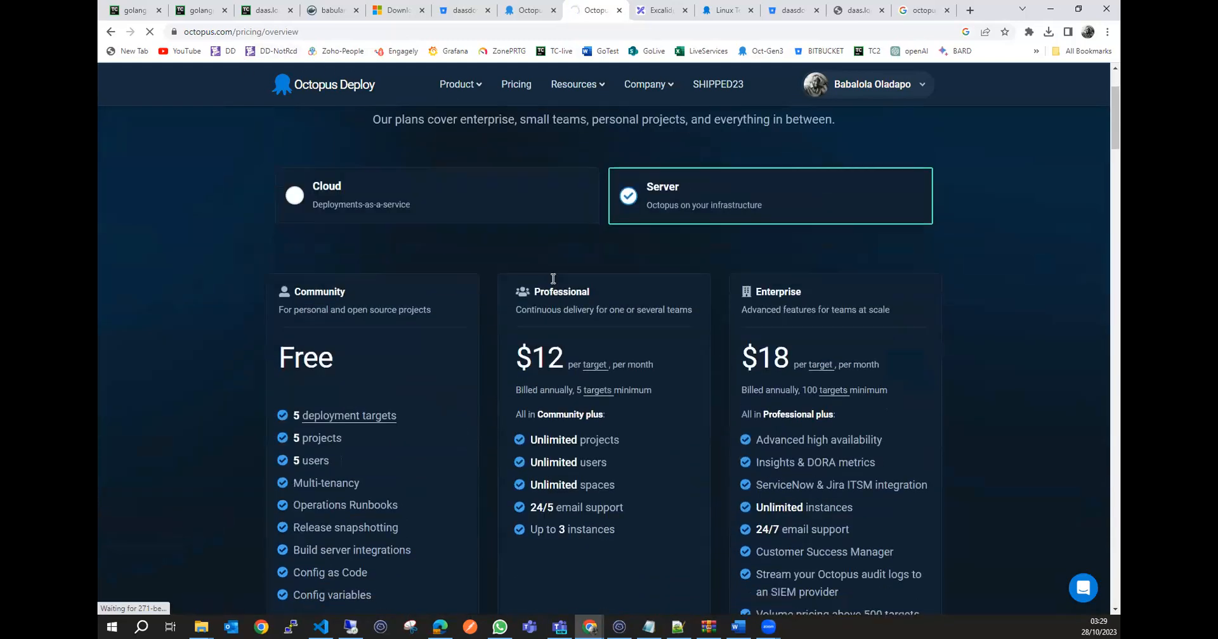
scroll(631, 244, down, 1)
scroll(435, 368, down, 3)
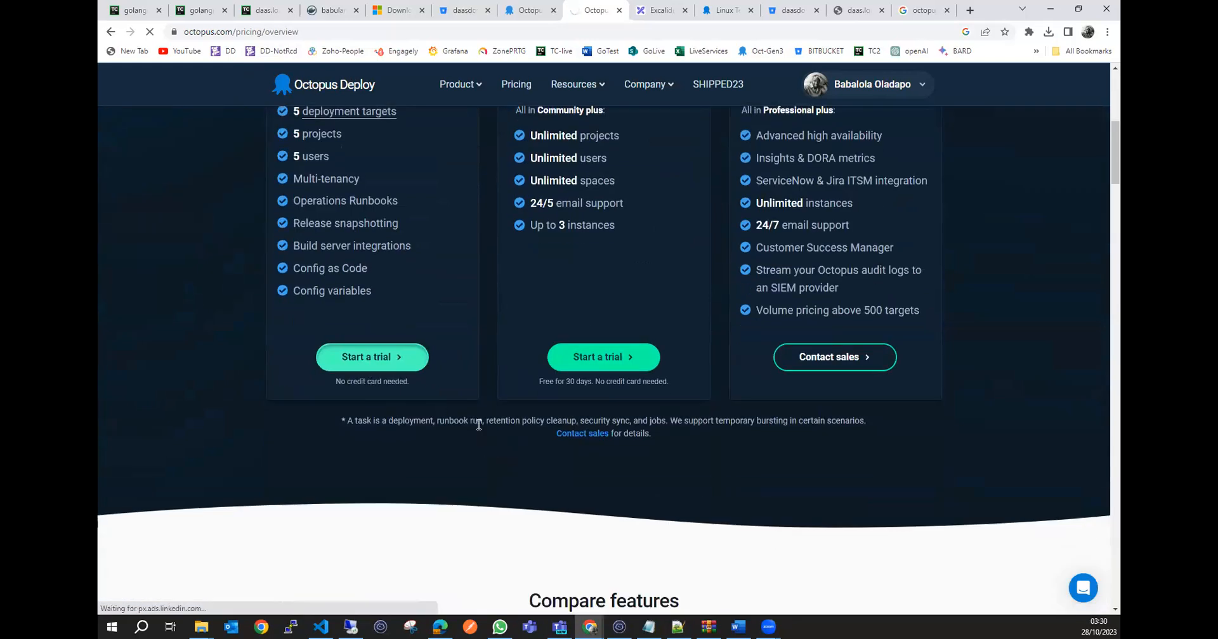
scroll(479, 425, up, 6)
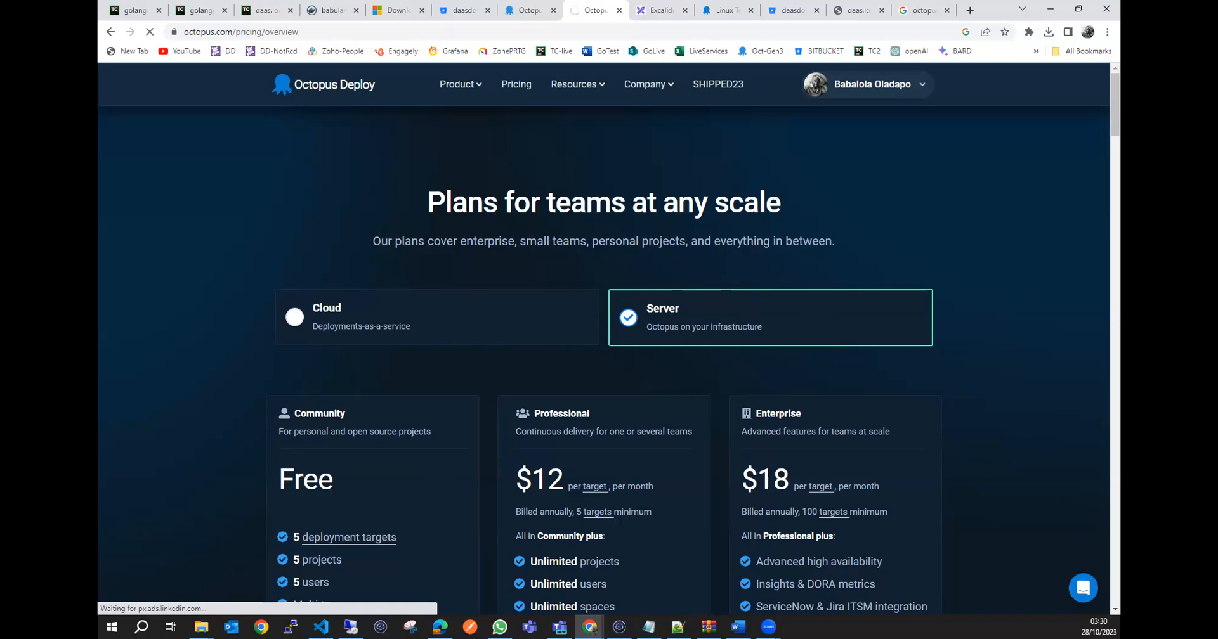
Switch to the remote server 10.3.4.5, accept its access warning, and open the Downloads folder there.
key(alt+Tab)
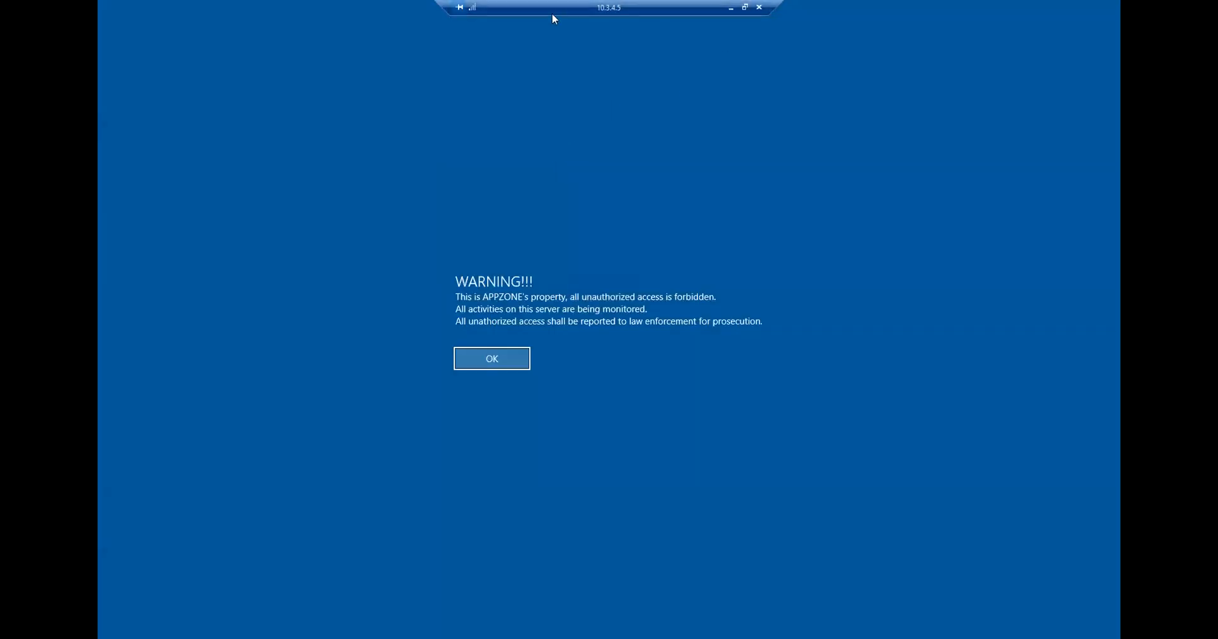
click(499, 357)
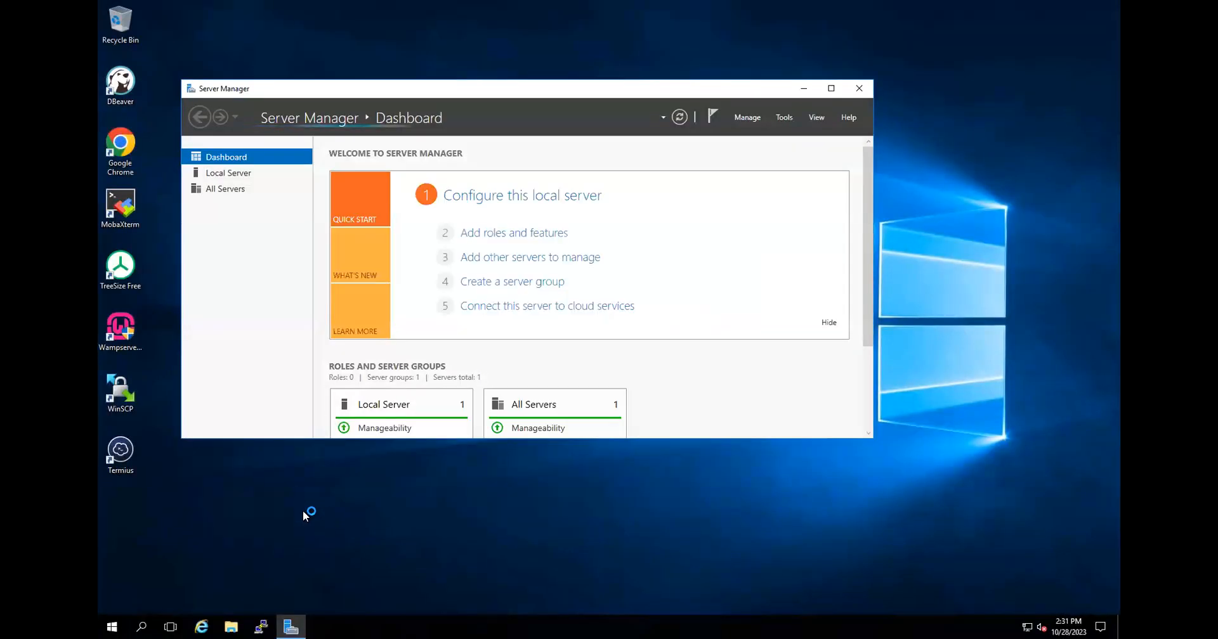
click(231, 627)
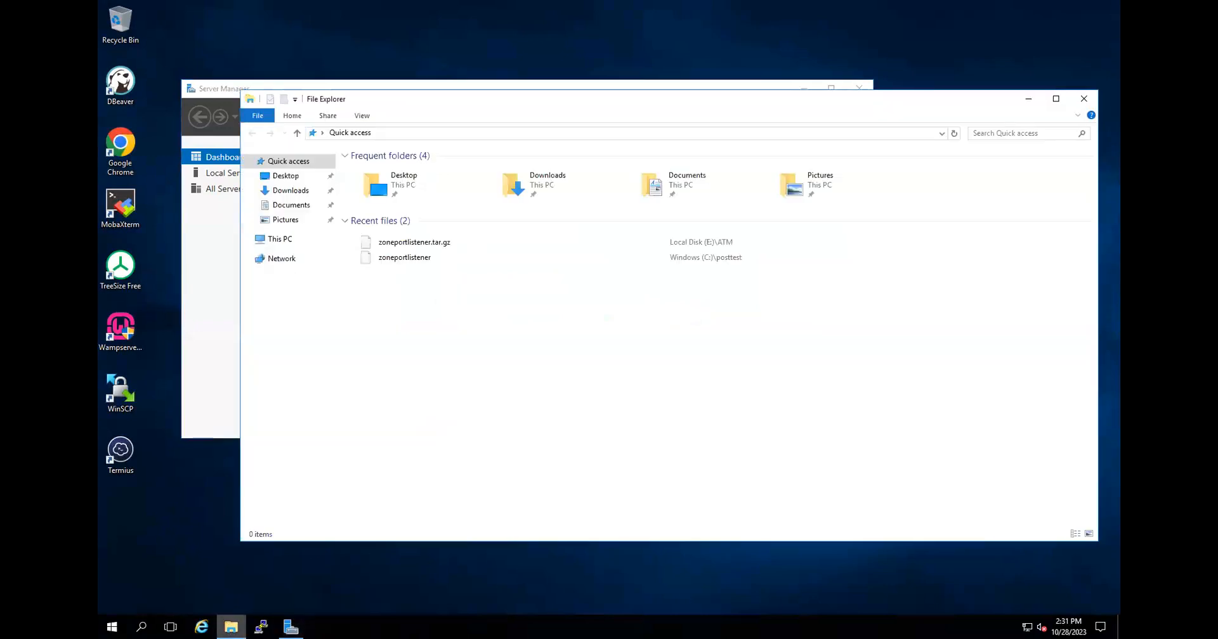
click(297, 192)
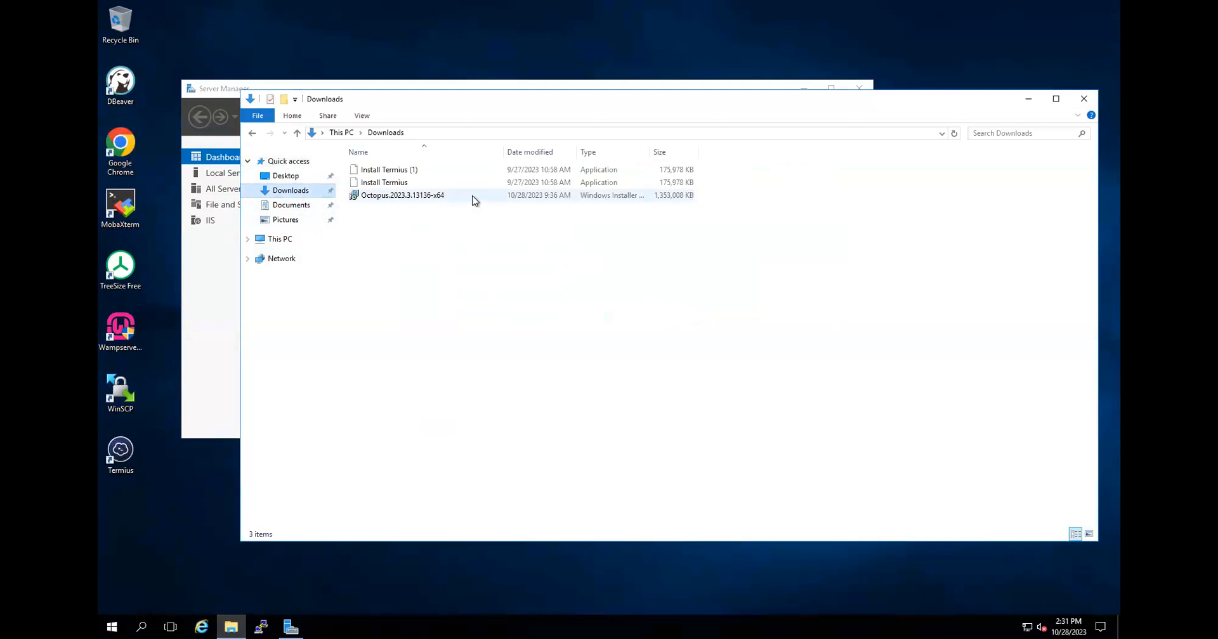
Launch the Octopus.2023.3.13136-x64 installer, view its change, repair or remove options, and cancel the setup.
click(470, 201)
double_click(444, 199)
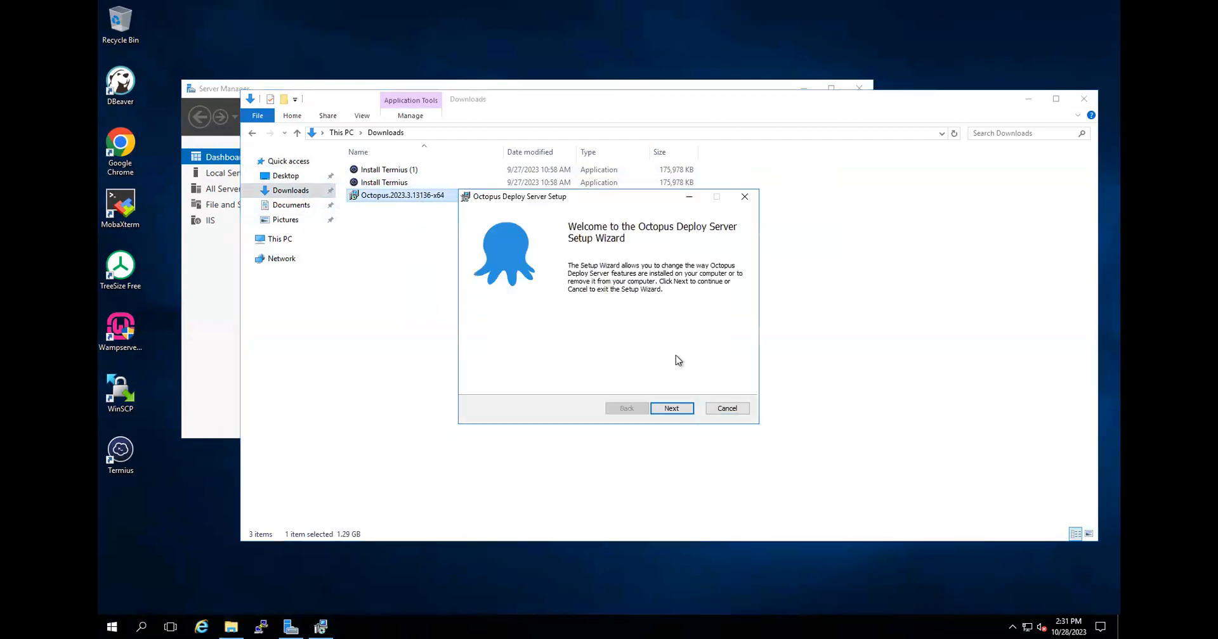
click(677, 409)
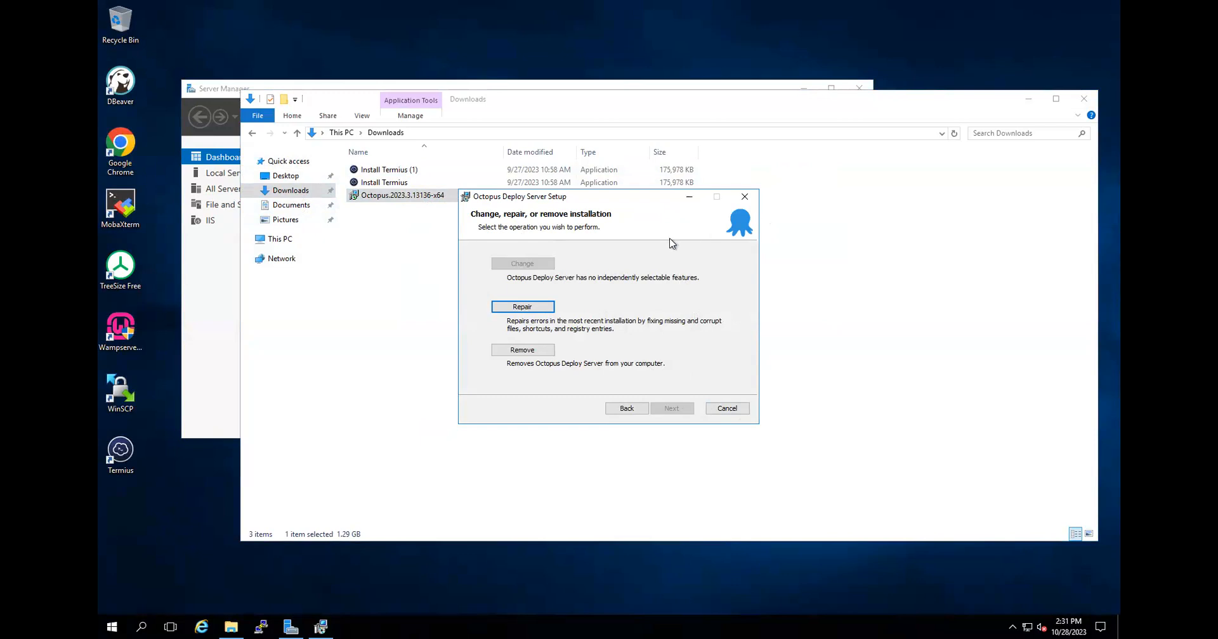
click(743, 200)
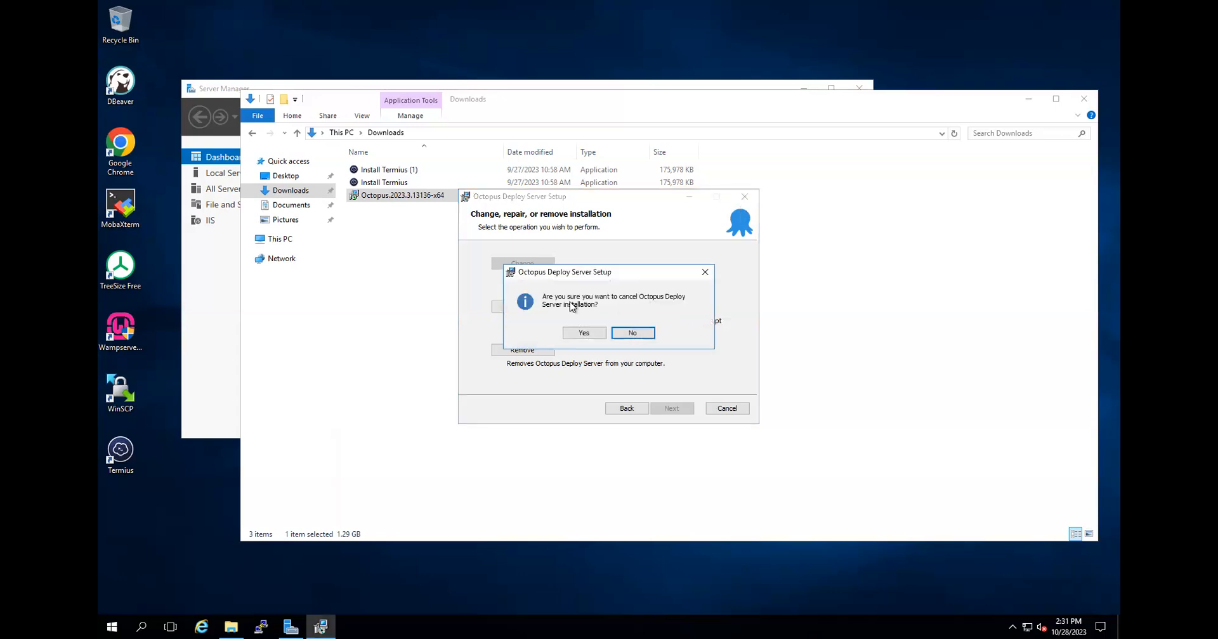
click(584, 332)
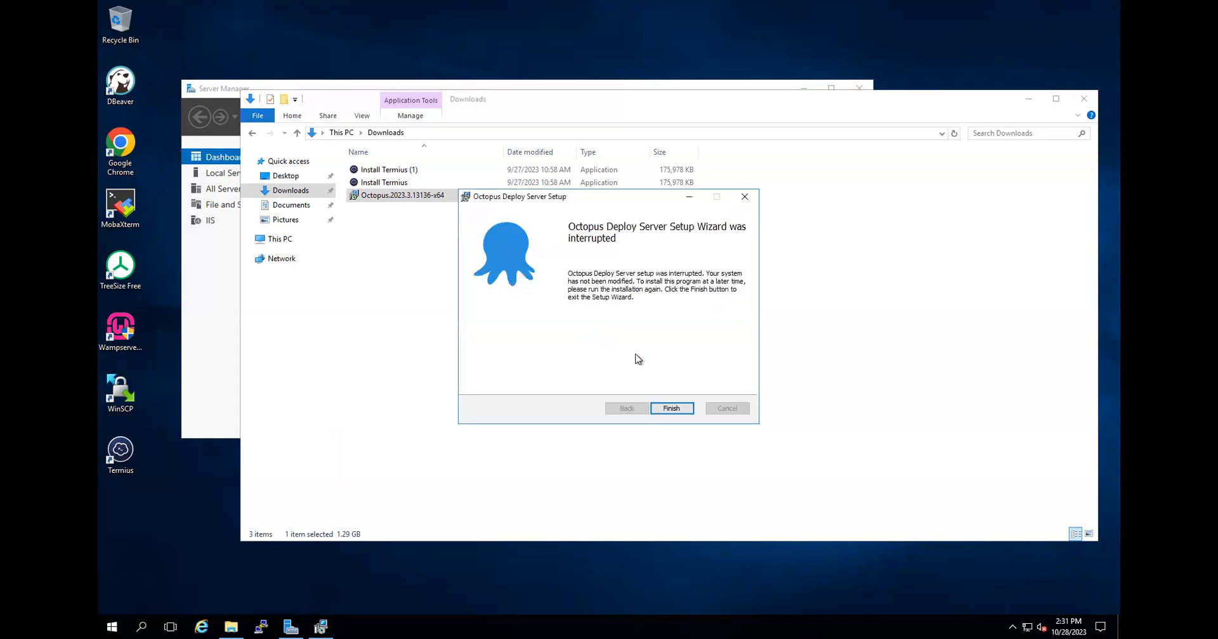
click(670, 408)
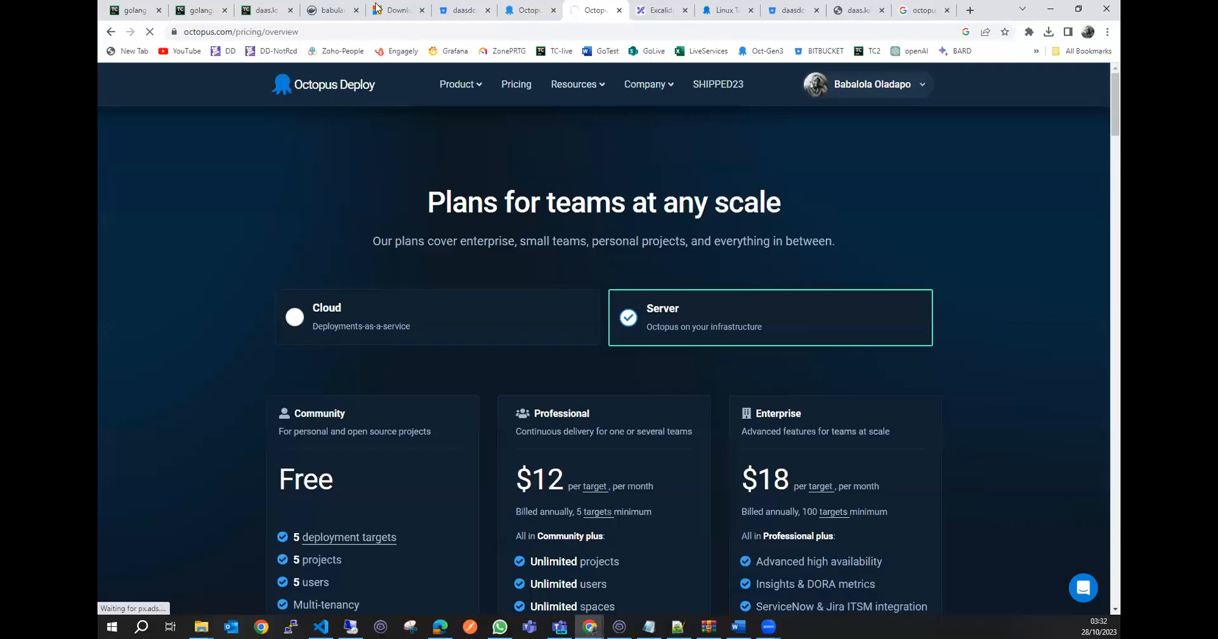
Review the Microsoft SQL Server 2019 Express download page in the browser, and return to the remote server's desktop.
click(406, 16)
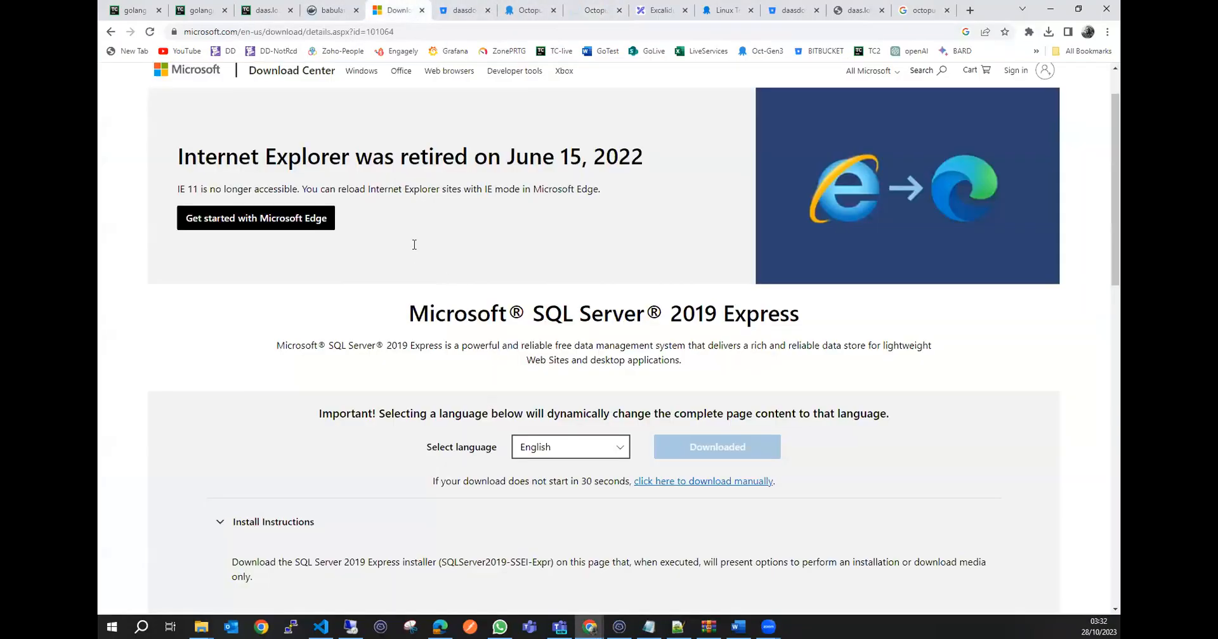
scroll(581, 415, down, 1)
scroll(363, 386, down, 2)
scroll(552, 299, down, 2)
scroll(551, 281, up, 3)
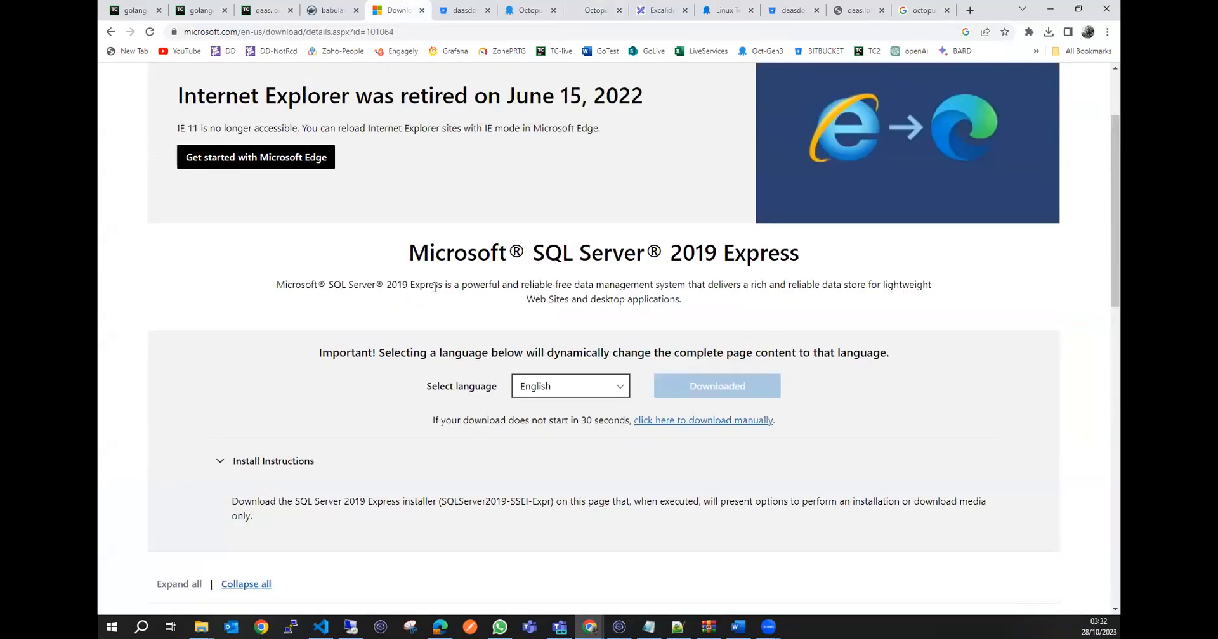
double_click(564, 285)
click(577, 288)
click(351, 627)
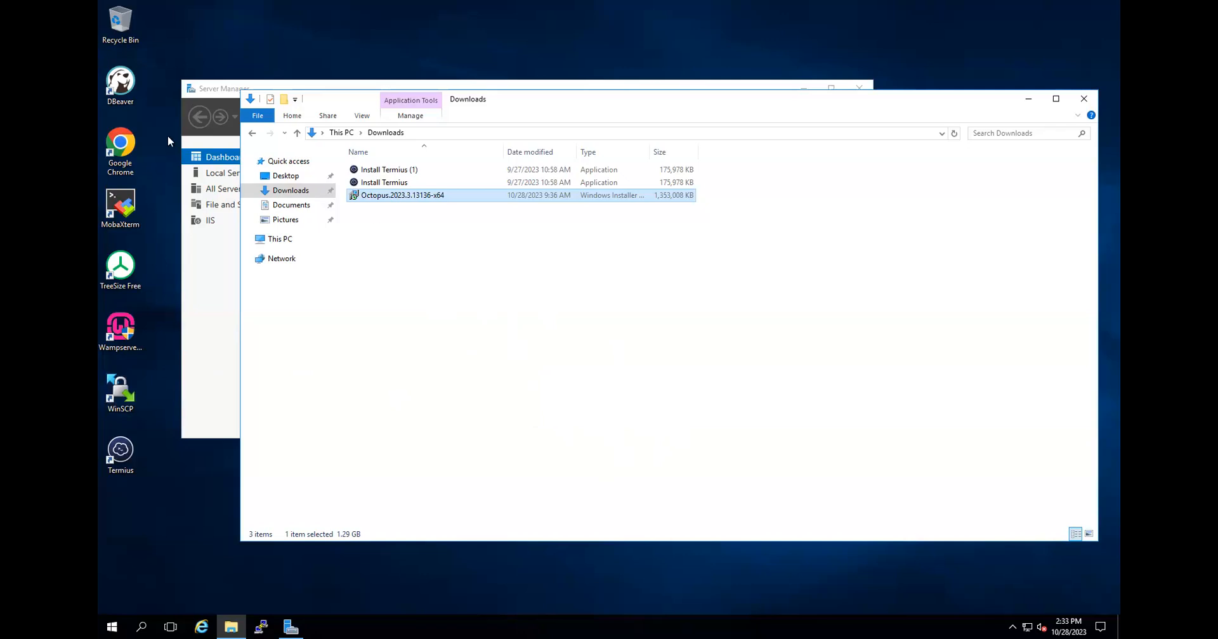
Open the Octopus Deploy dashboard in Chrome on the remote server and sign in with the username and account password.
double_click(125, 147)
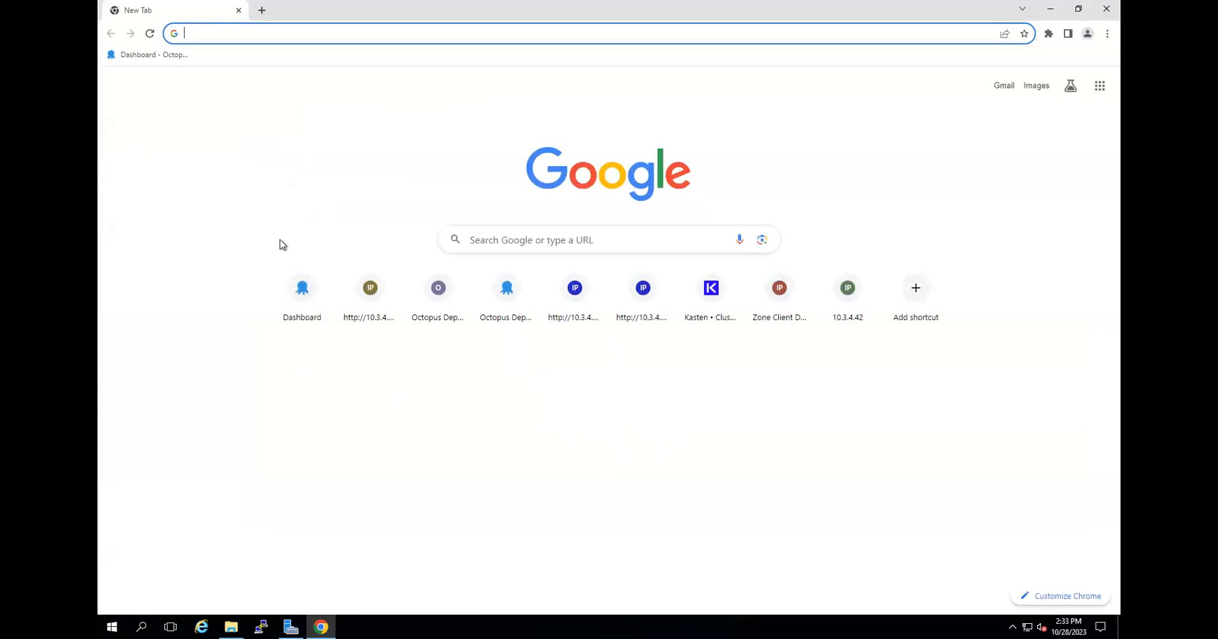
click(305, 292)
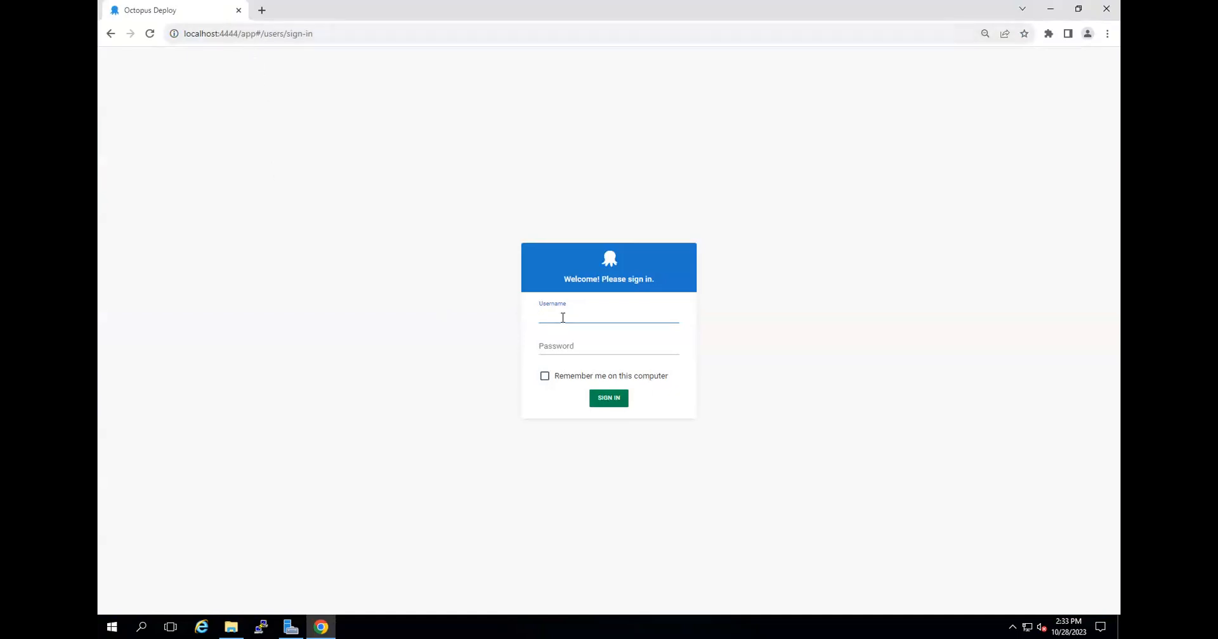
text(dapo)
key(Tab)
text(********)
key(Return)
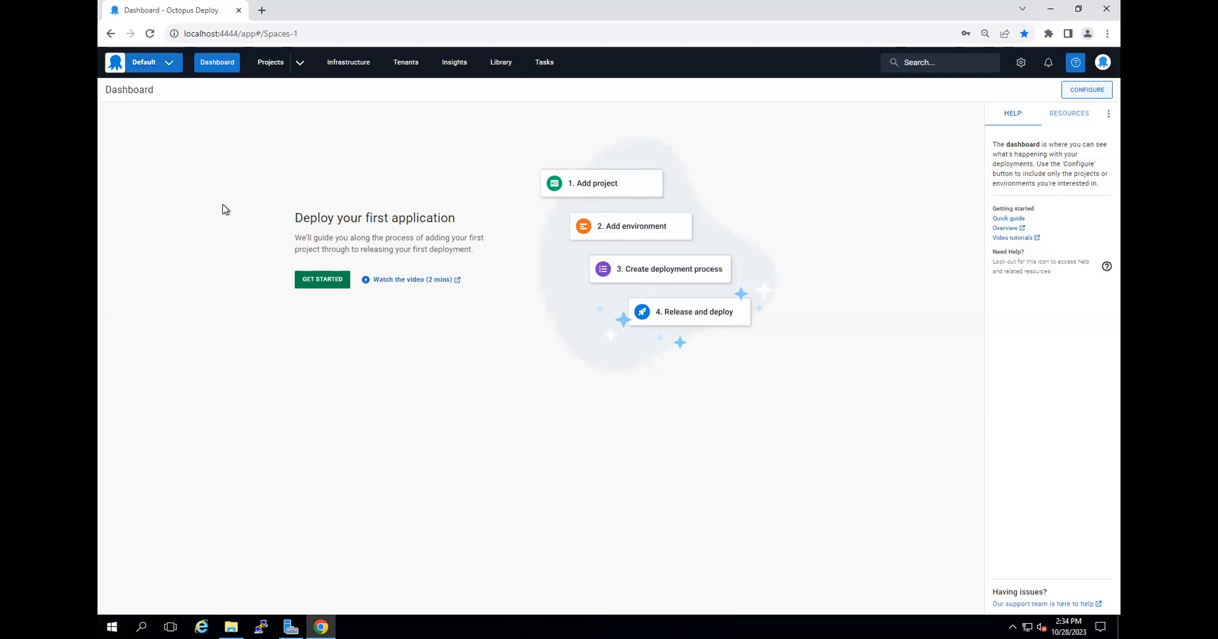
View the Default space's menu with its option for creating a new space, and close it.
click(165, 66)
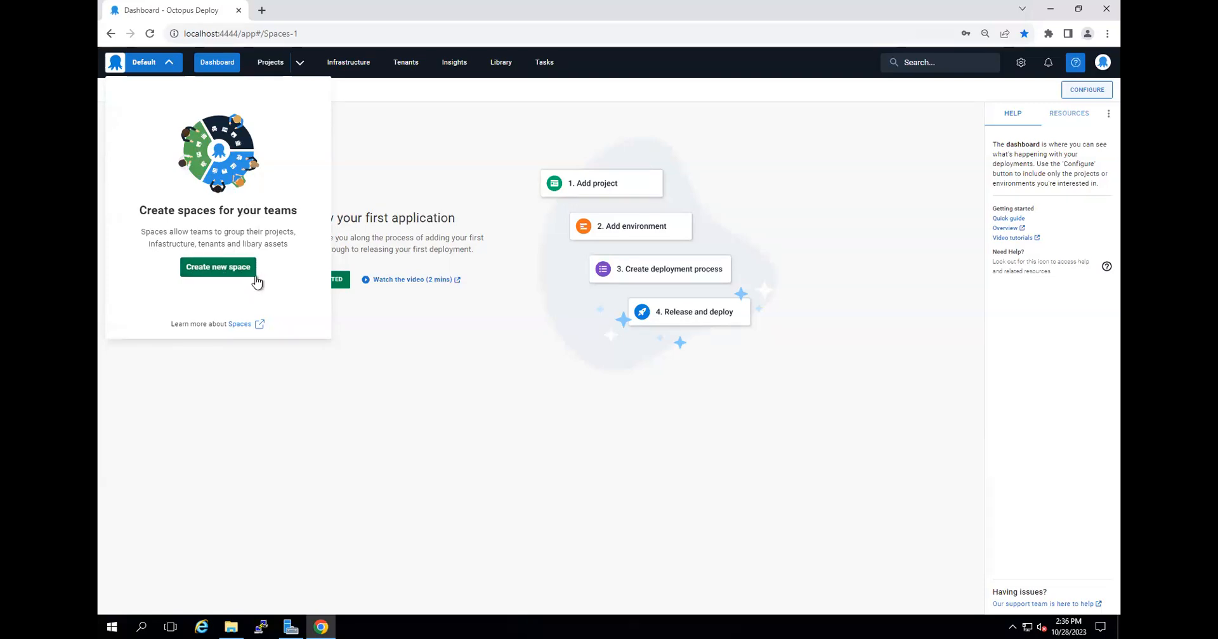
click(421, 395)
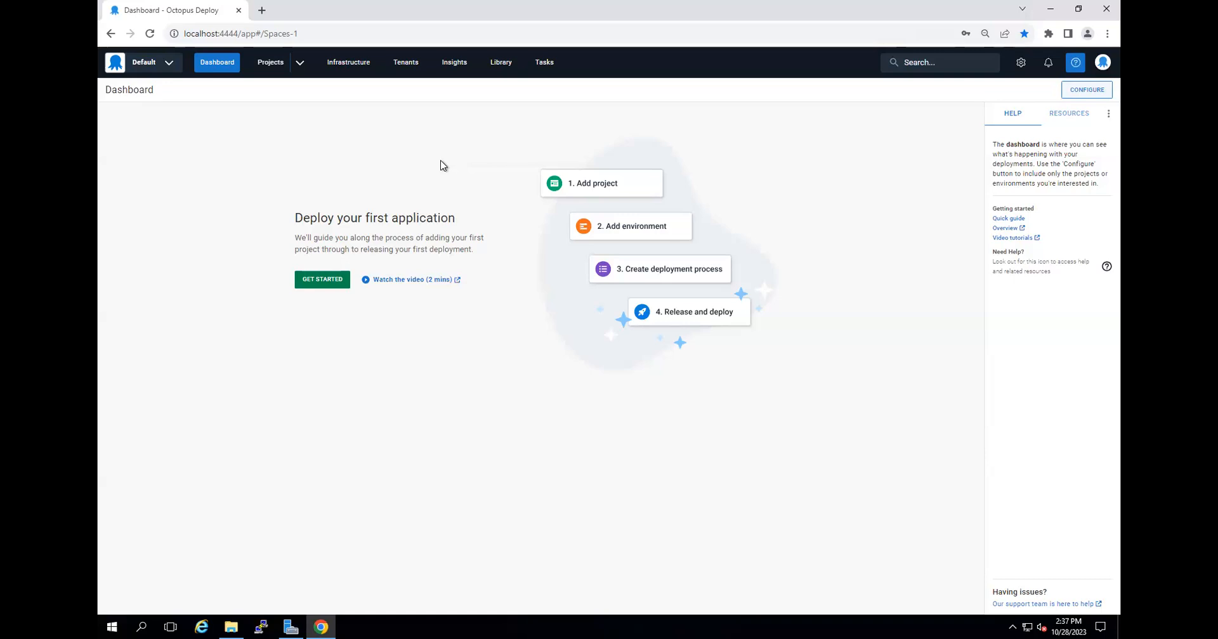
Add a new environment named QA in the Octopus Infrastructure area.
click(344, 64)
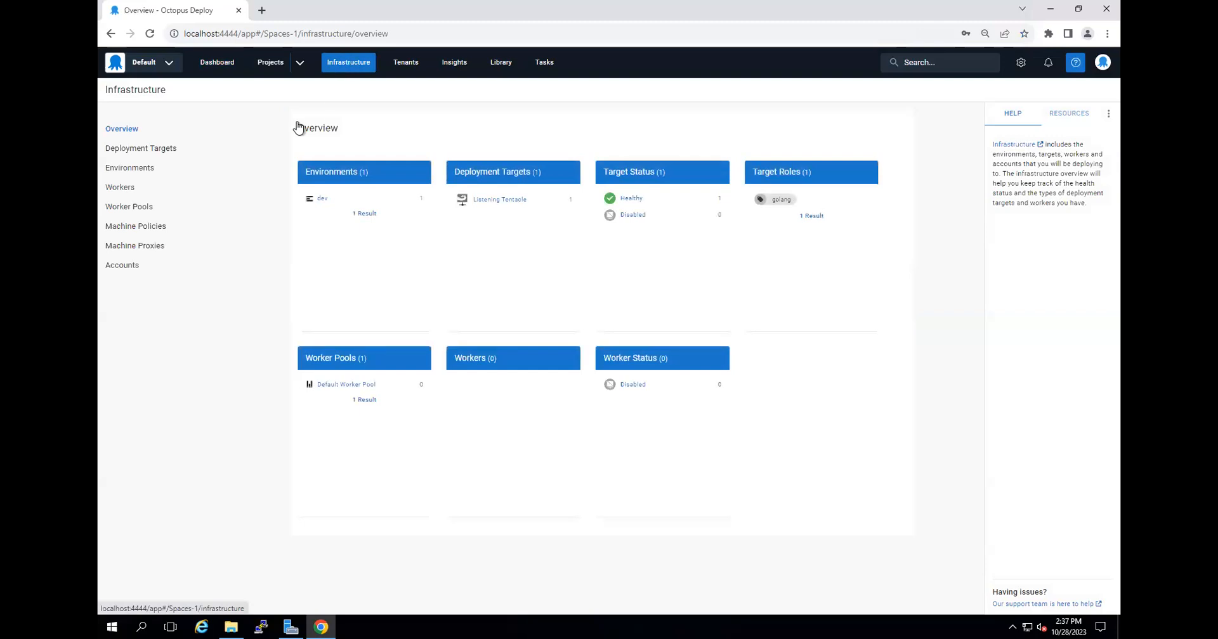
click(148, 169)
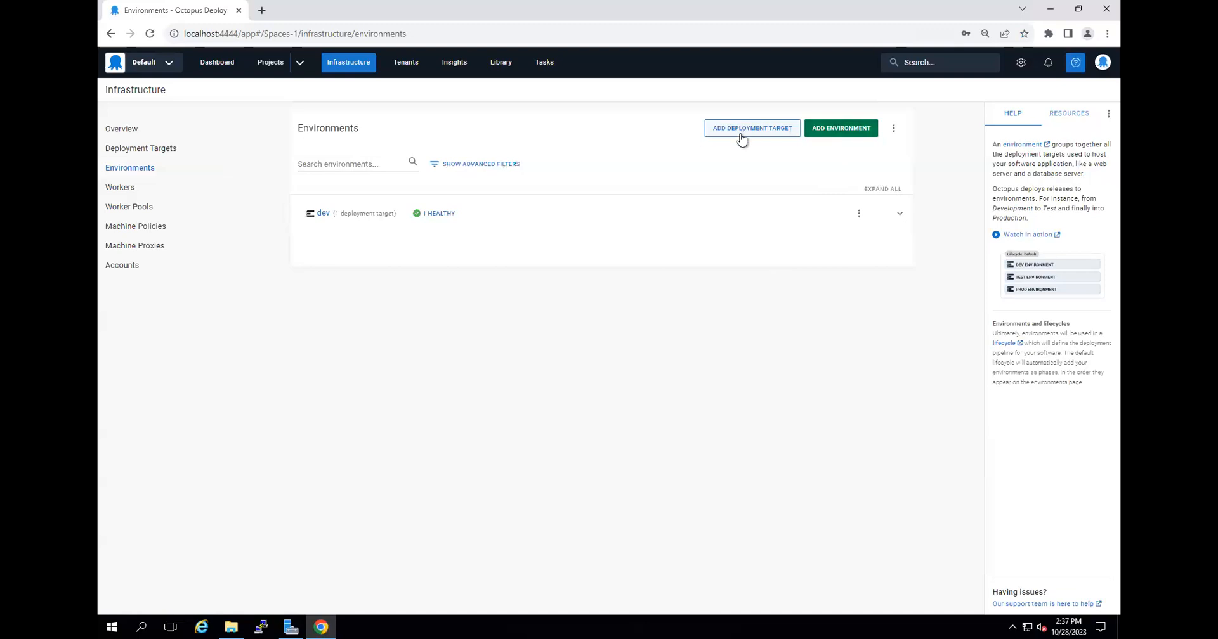
click(846, 131)
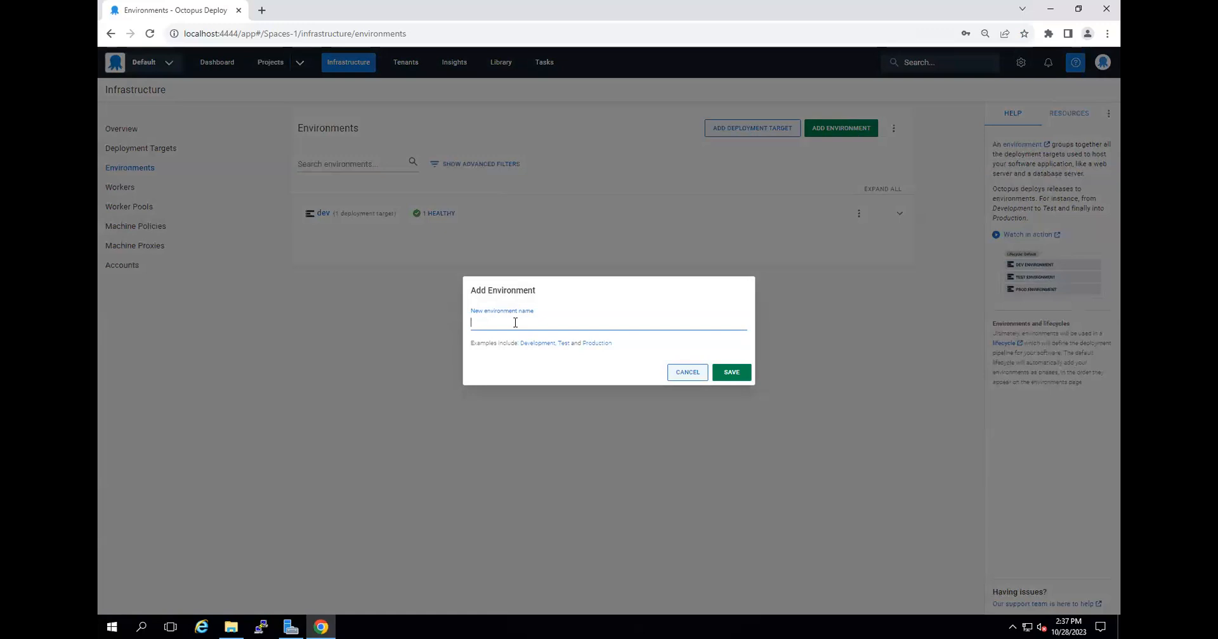
text(QA)
click(731, 375)
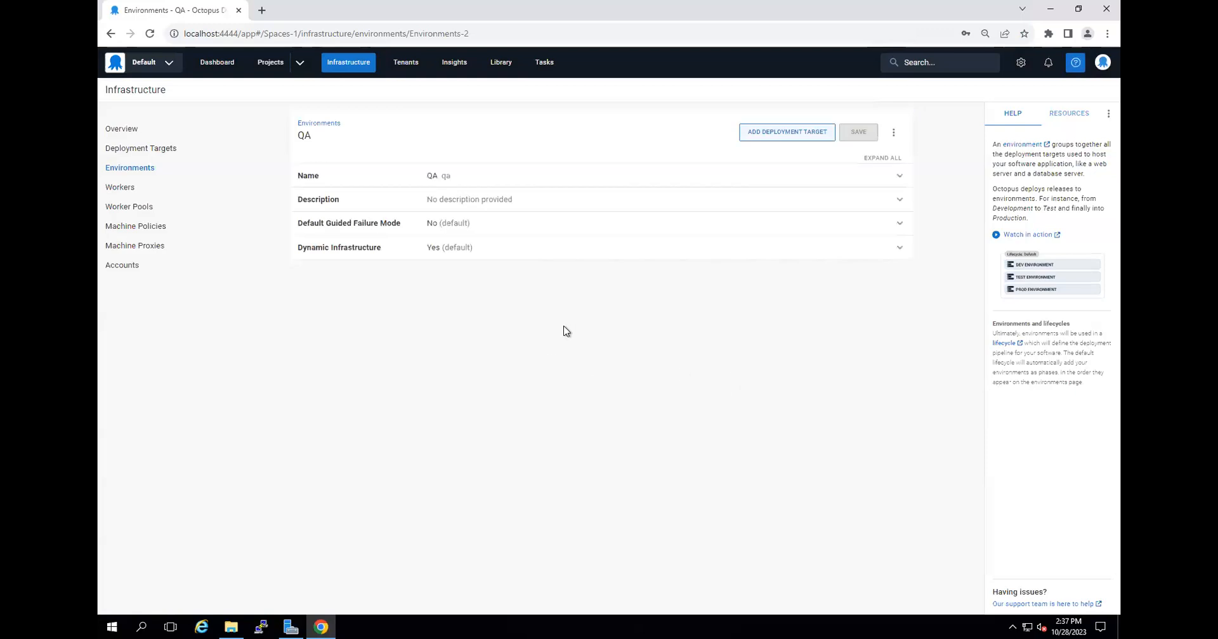
Give the QA environment the description "This env is basically for deploying to the QA/Testers' servers" and save it.
click(511, 201)
click(510, 238)
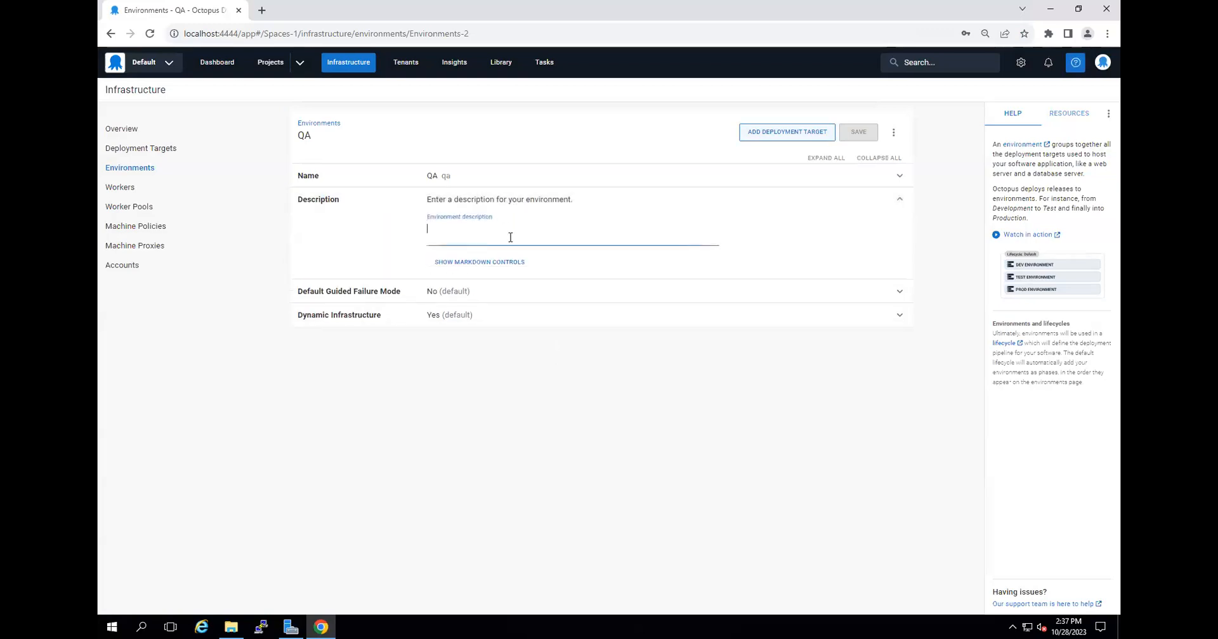
text(This env is basically for)
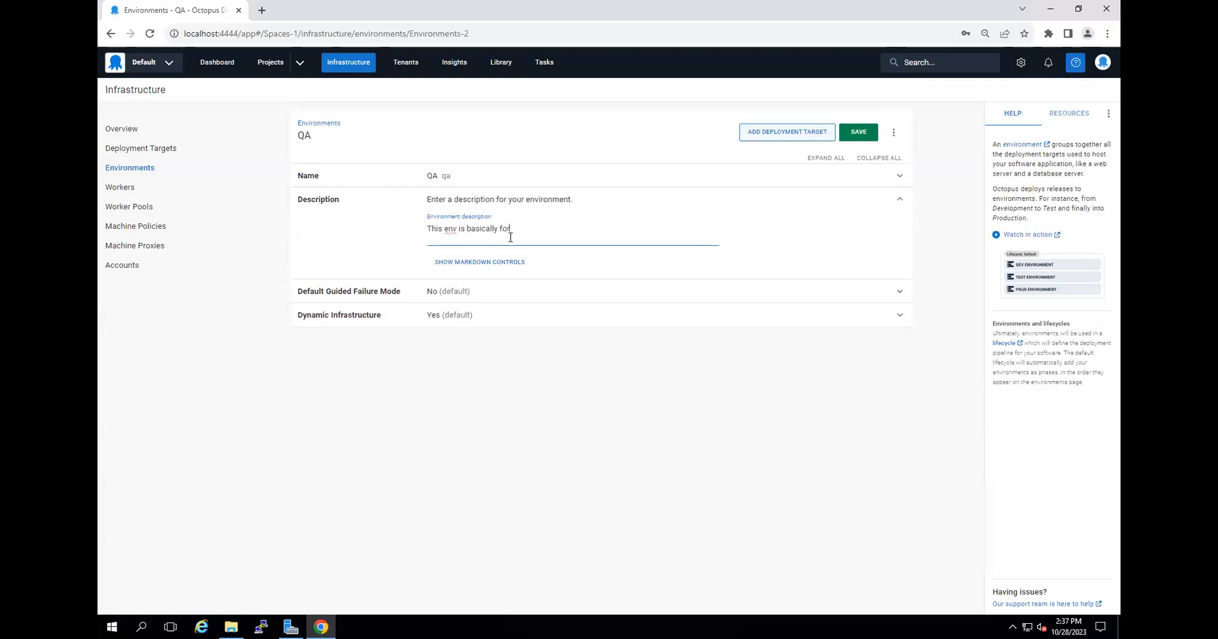
text( deploying to the QA/Testers' servers)
click(560, 390)
click(860, 133)
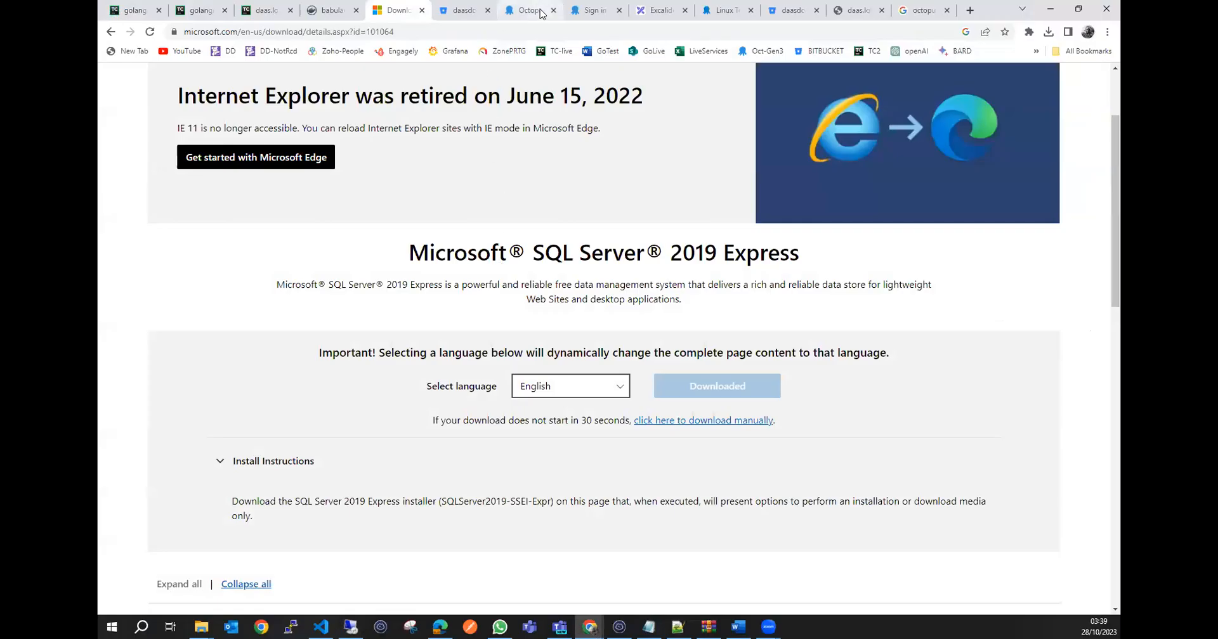
Return to the Octopus pricing page in the local browser and compare the Cloud plans with the Server plans.
click(539, 13)
click(577, 12)
click(111, 32)
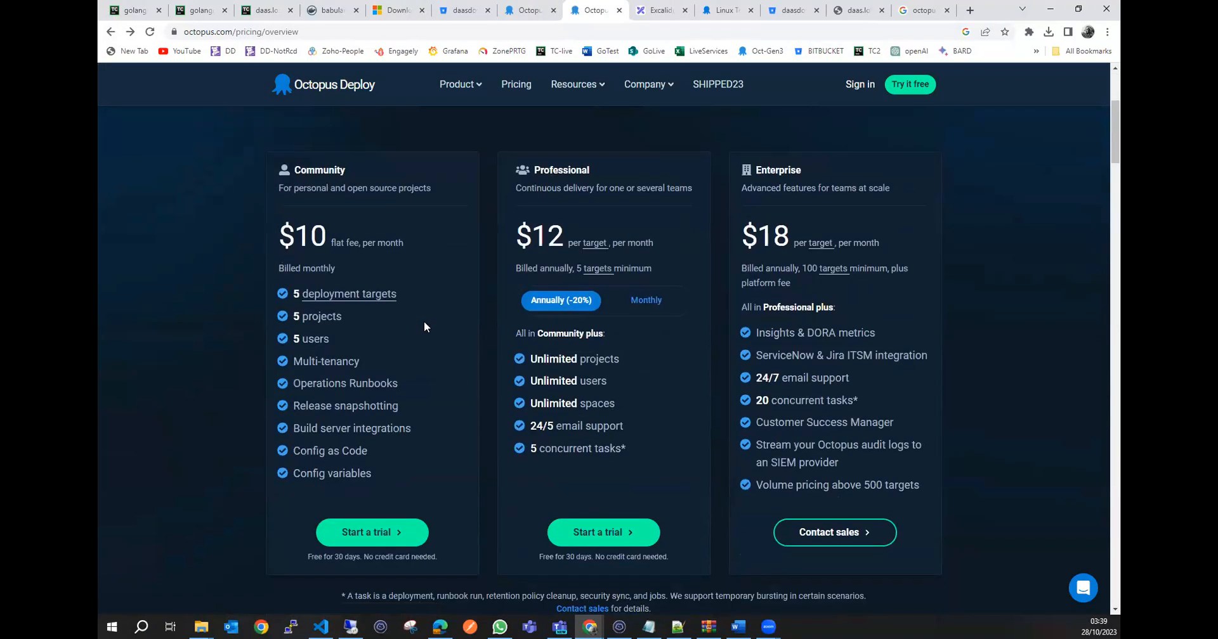
scroll(456, 314, up, 4)
click(539, 315)
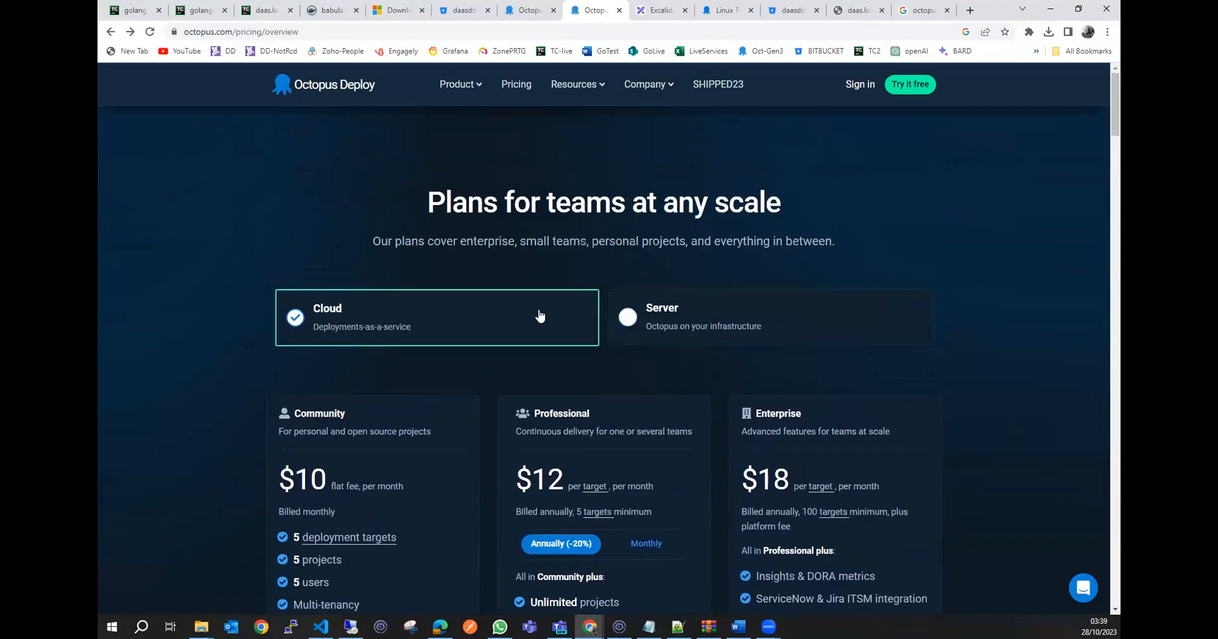
click(727, 323)
scroll(368, 368, down, 4)
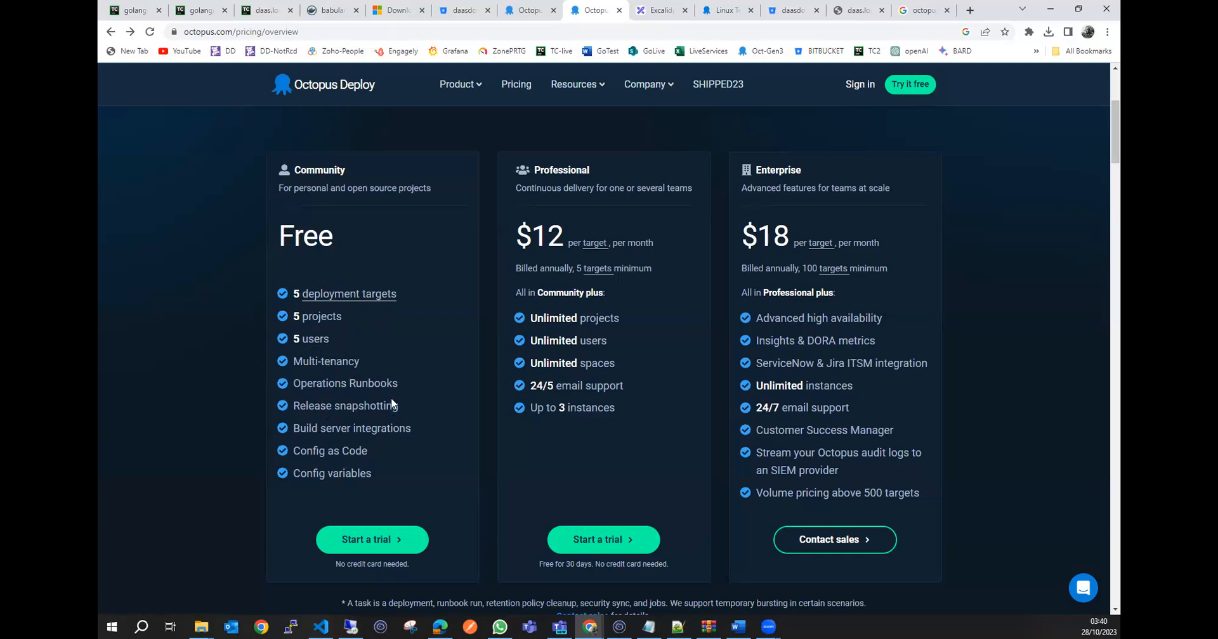
scroll(362, 383, up, 2)
scroll(362, 382, down, 2)
scroll(530, 211, up, 3)
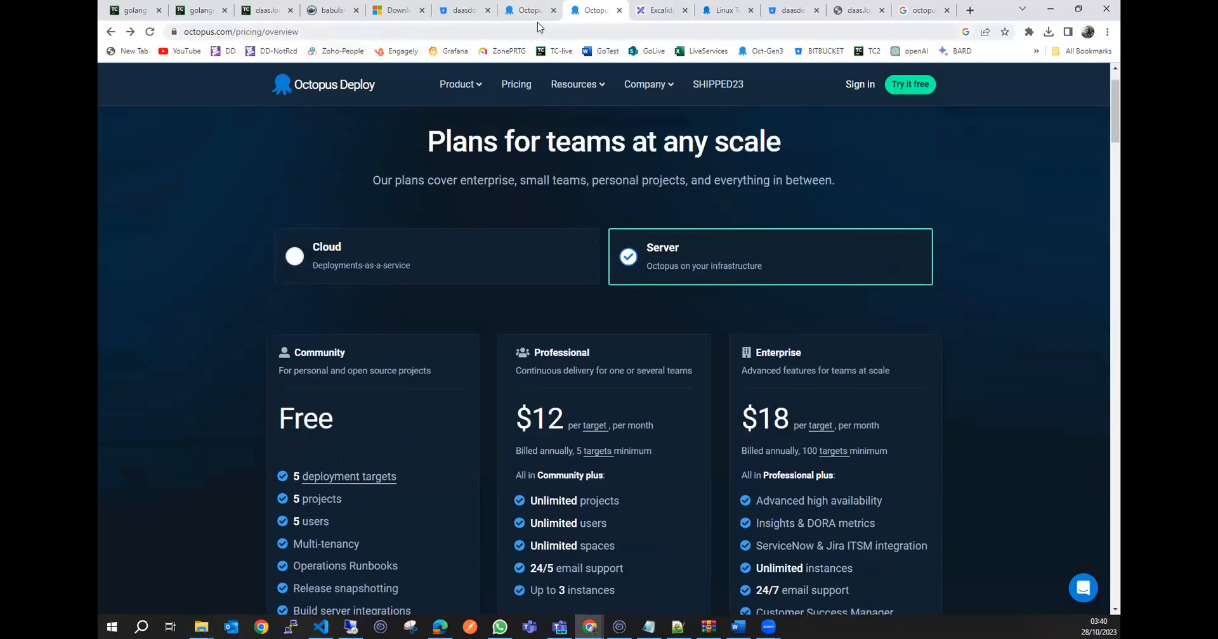
Open the Octopus Tentacle documentation and read through its installation, Polling Tentacle and firewall sections.
click(732, 16)
scroll(517, 340, up, 20)
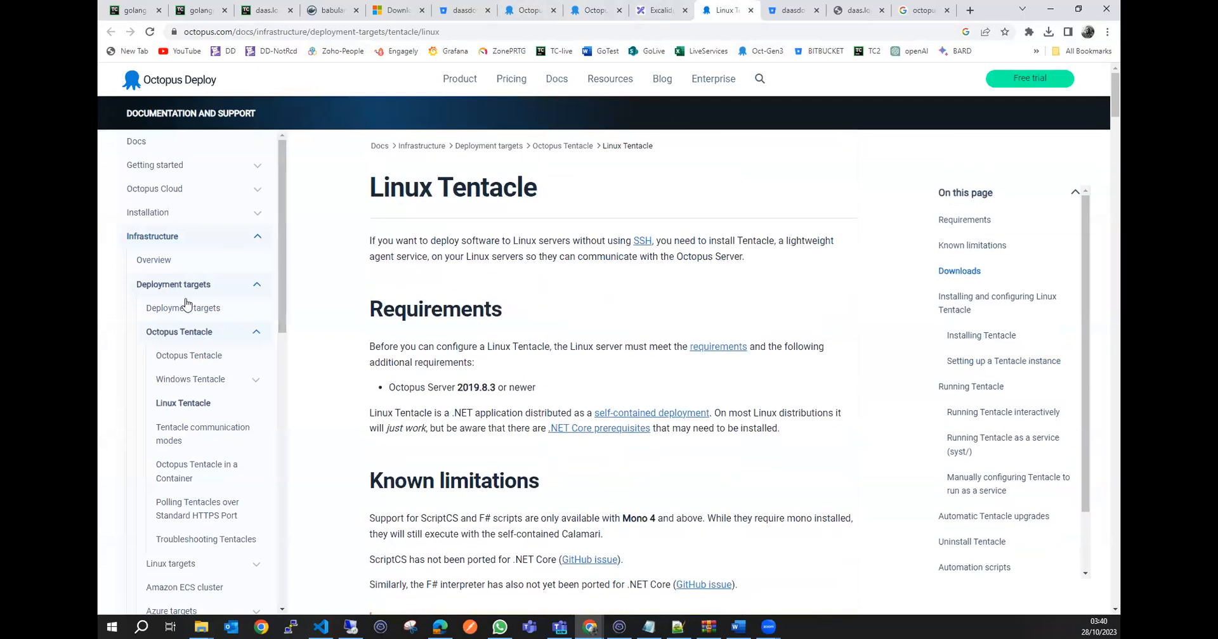
click(197, 341)
click(213, 337)
click(203, 358)
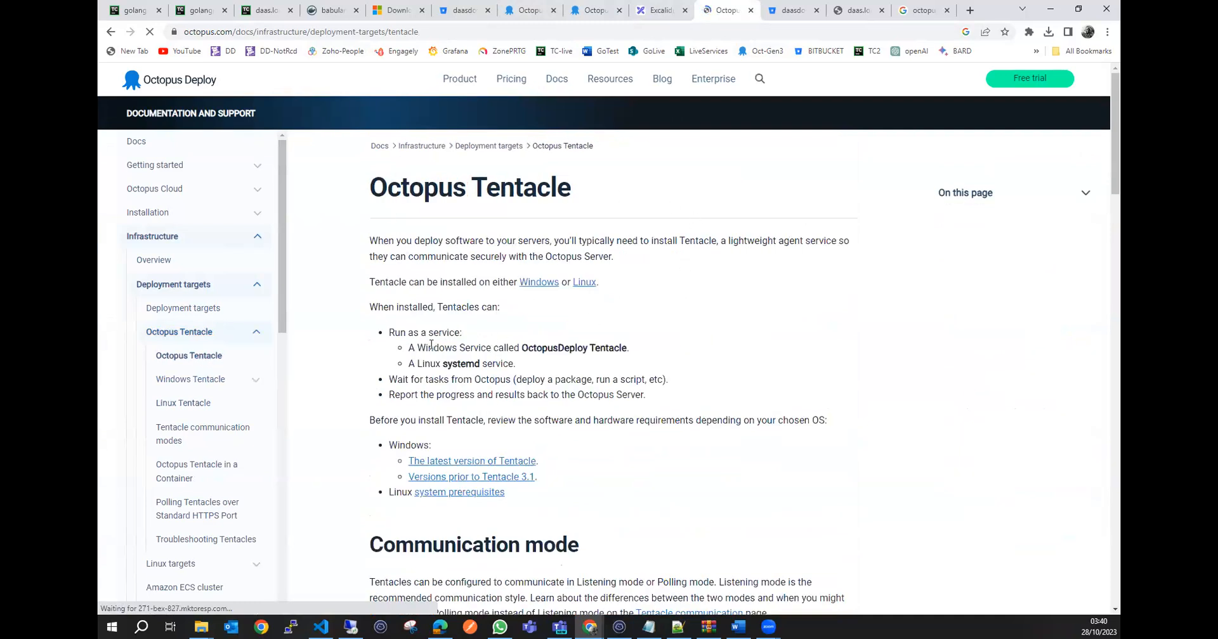
drag(439, 348, 477, 348)
click(426, 362)
scroll(501, 391, down, 6)
scroll(501, 392, down, 12)
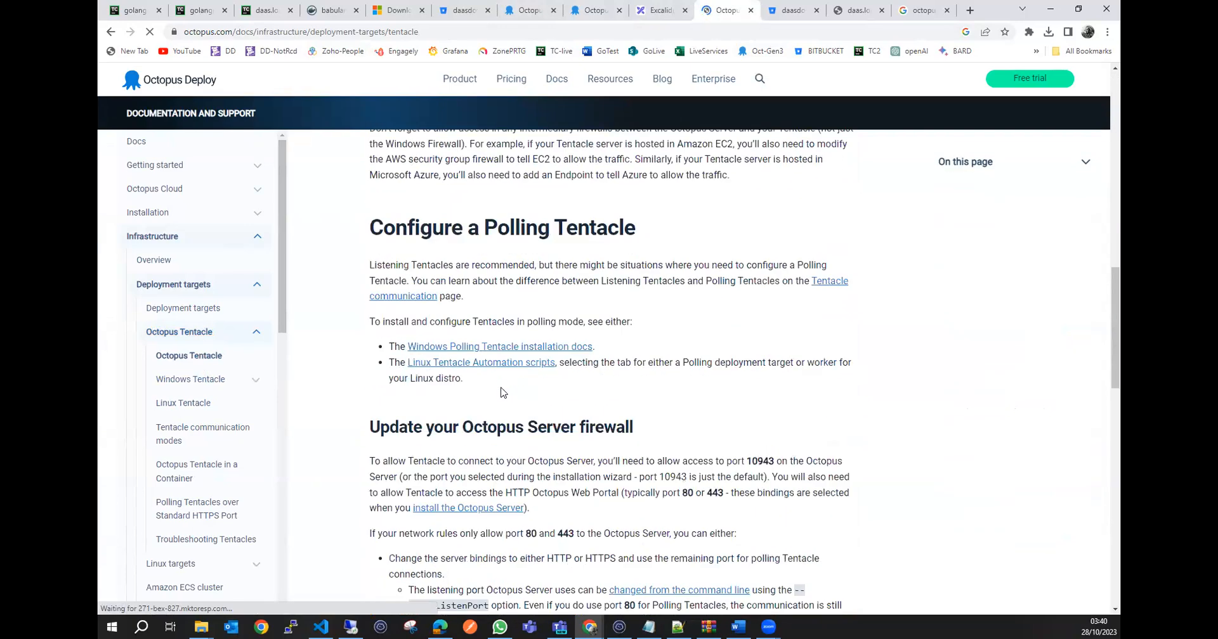
scroll(546, 325, down, 7)
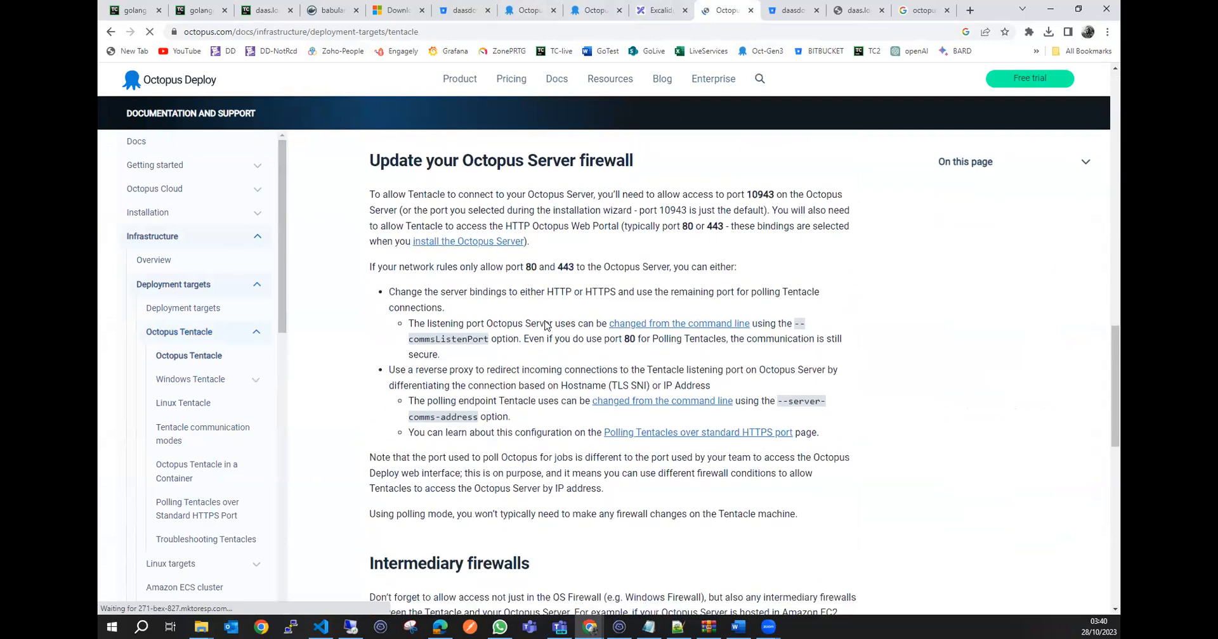
scroll(543, 324, up, 2)
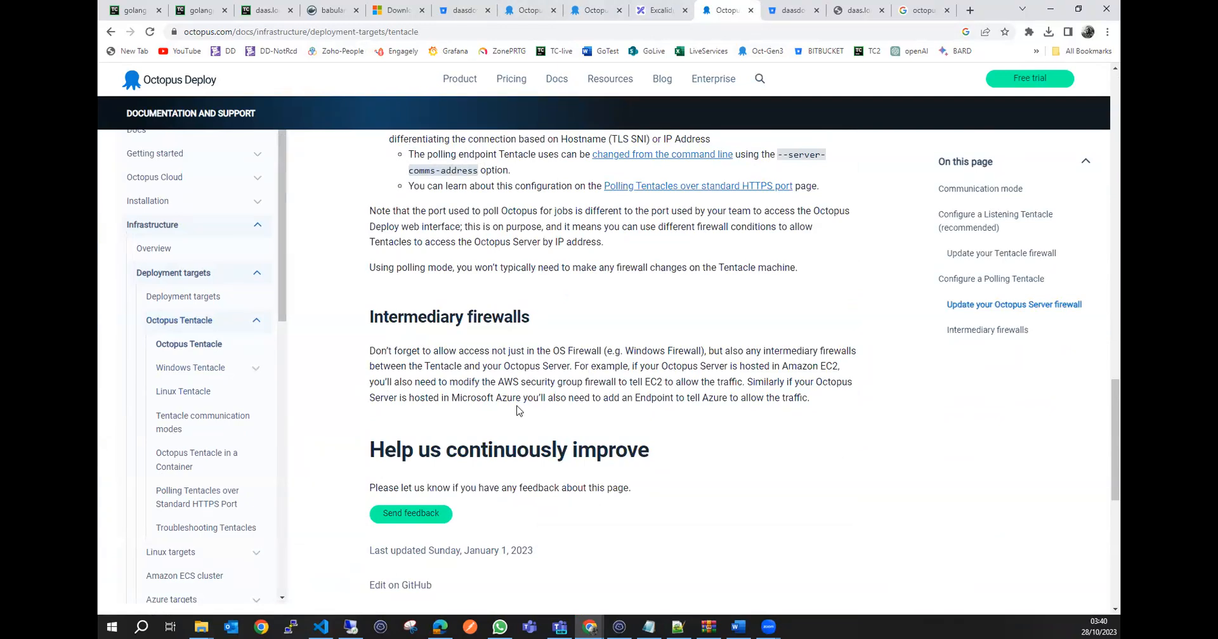
Review the mygolangBuild history in TeamCity alongside the image tags in the Docker Hub repository.
click(133, 10)
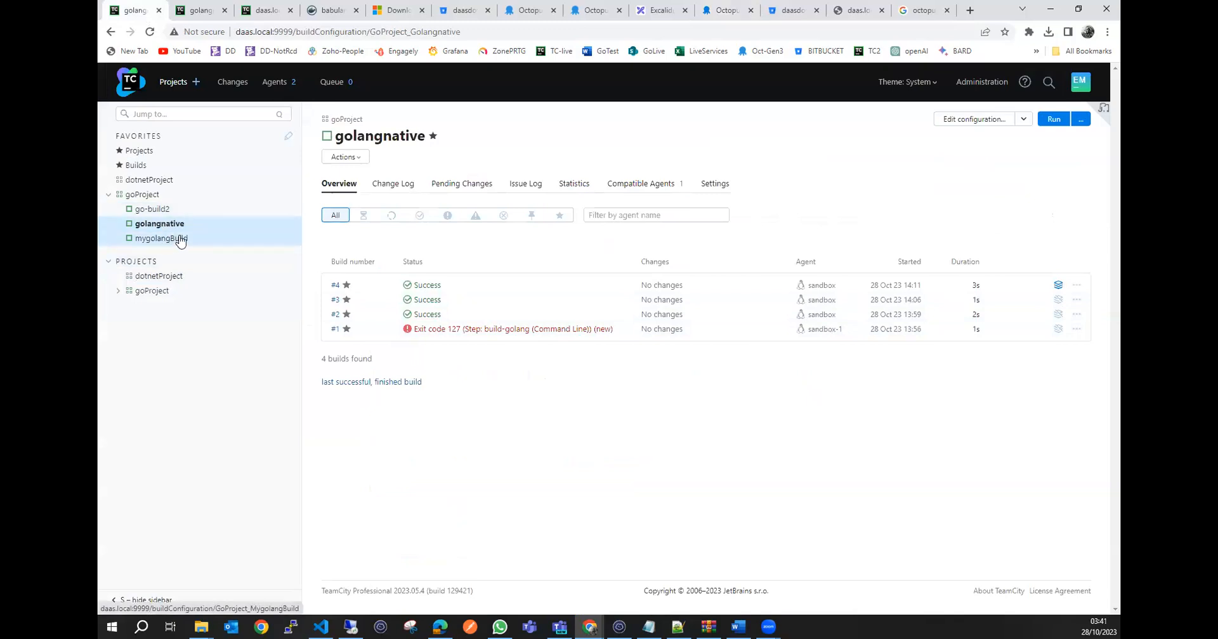
click(182, 242)
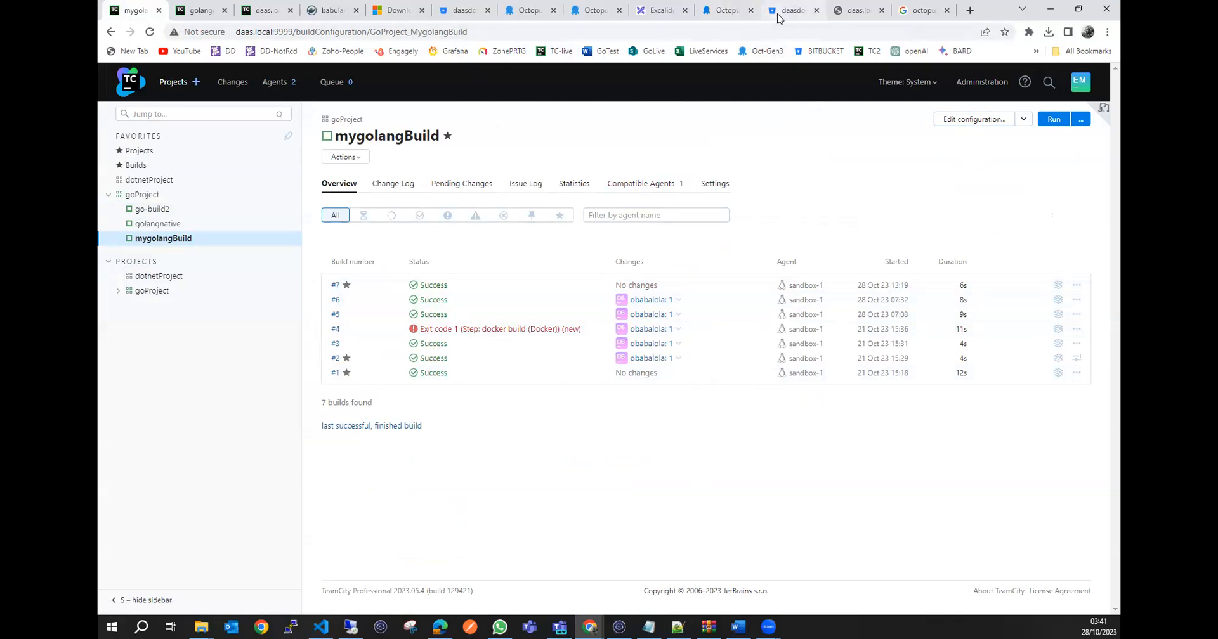
click(320, 13)
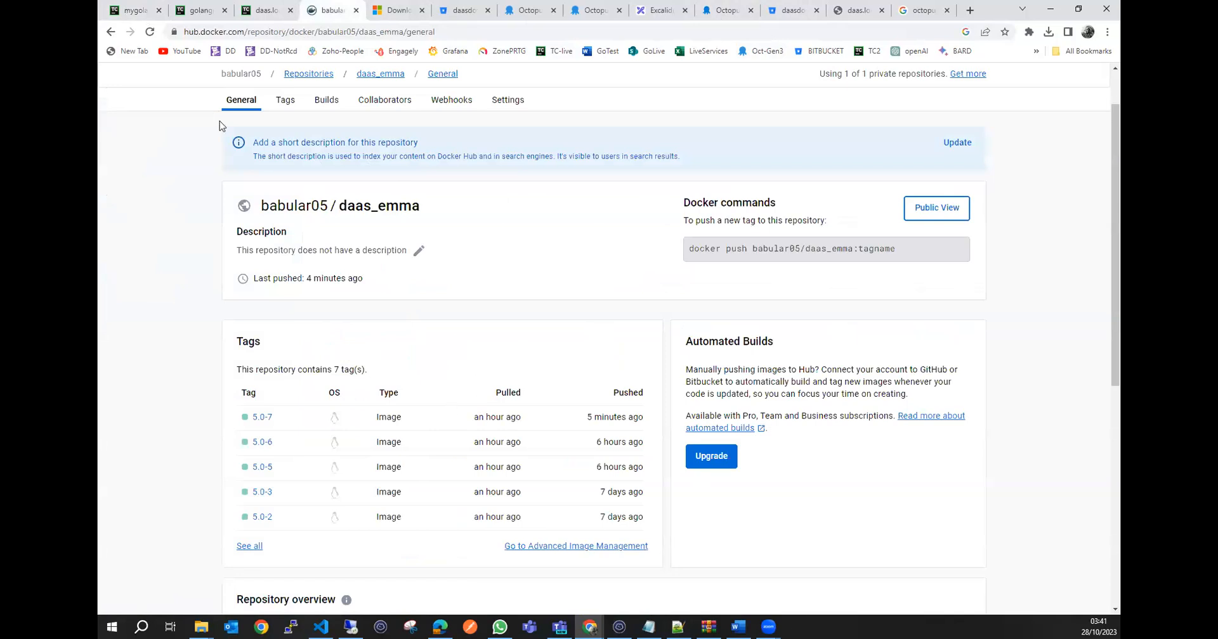
click(133, 12)
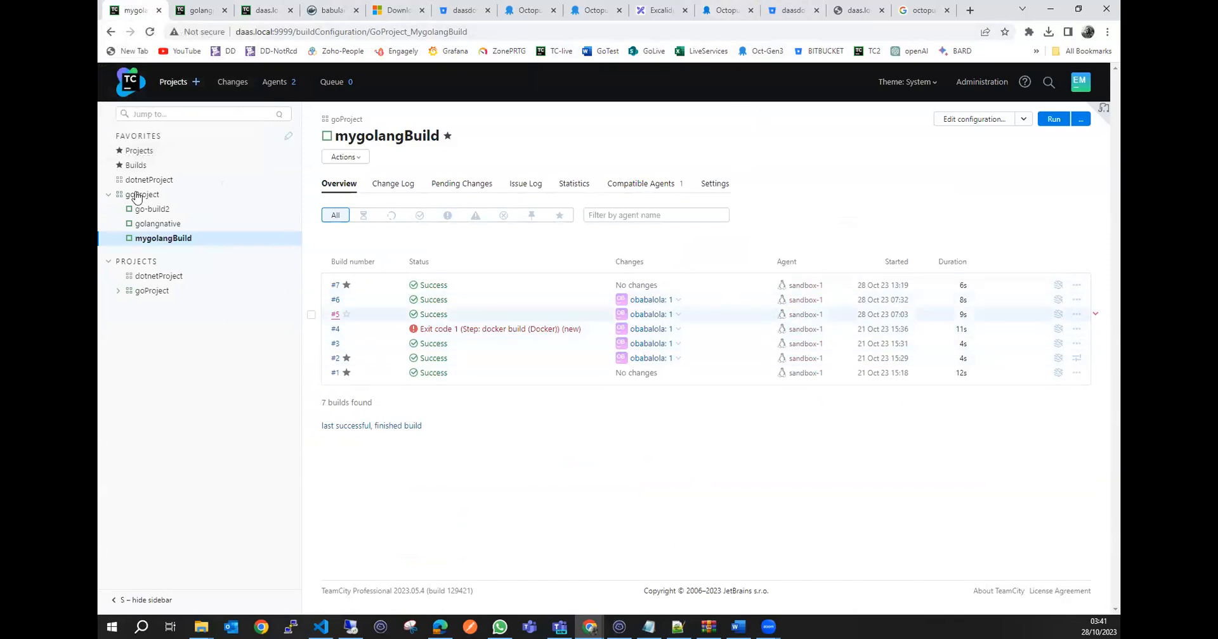
click(324, 11)
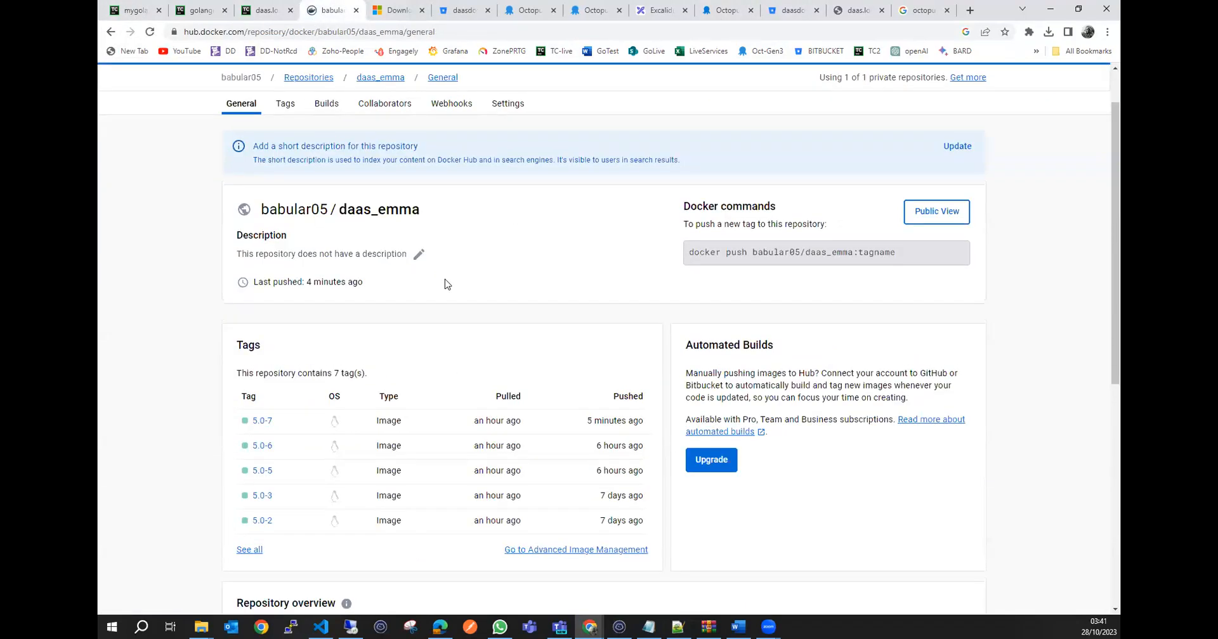
scroll(425, 282, up, 1)
scroll(415, 289, down, 2)
scroll(417, 291, up, 2)
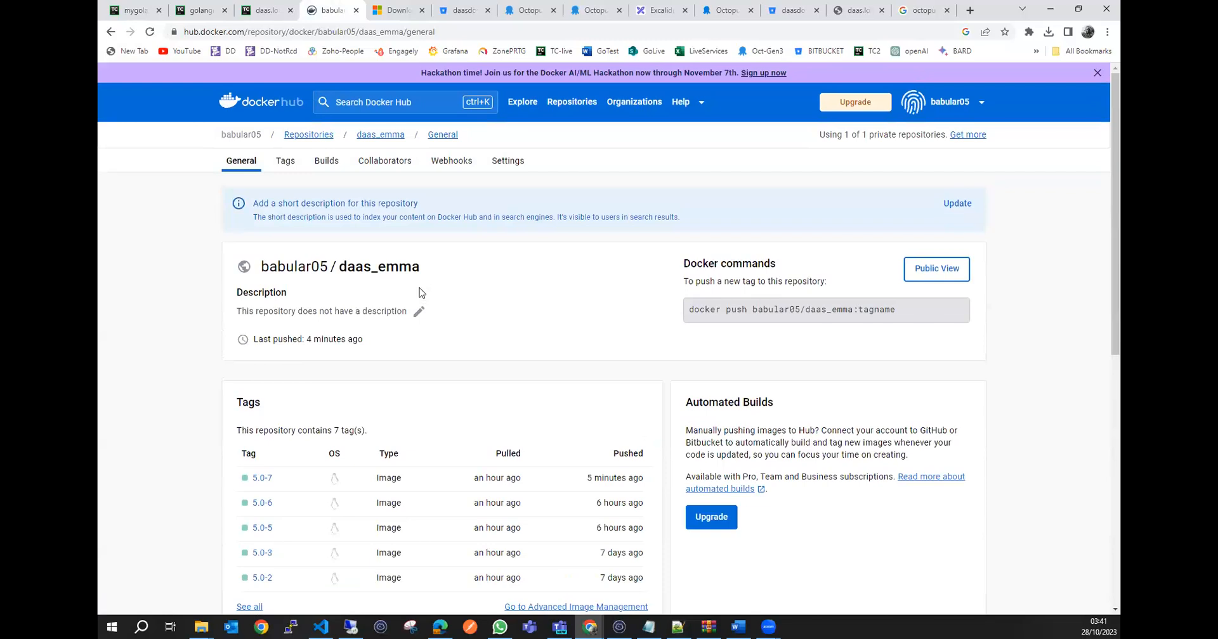
scroll(457, 279, down, 1)
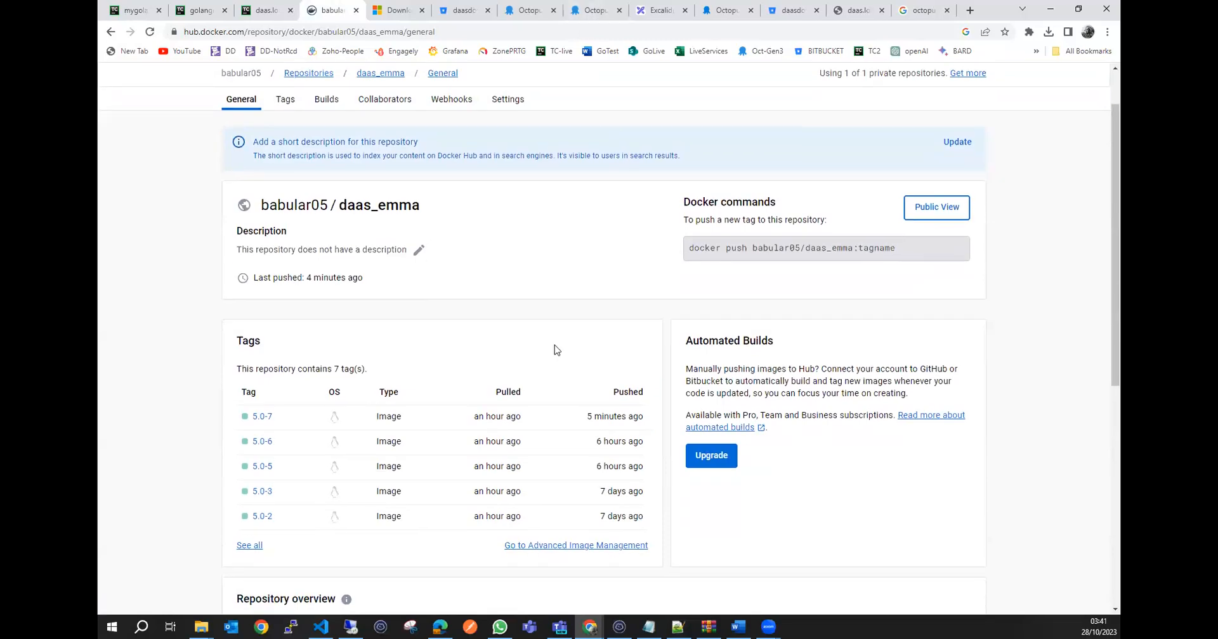
scroll(554, 349, down, 1)
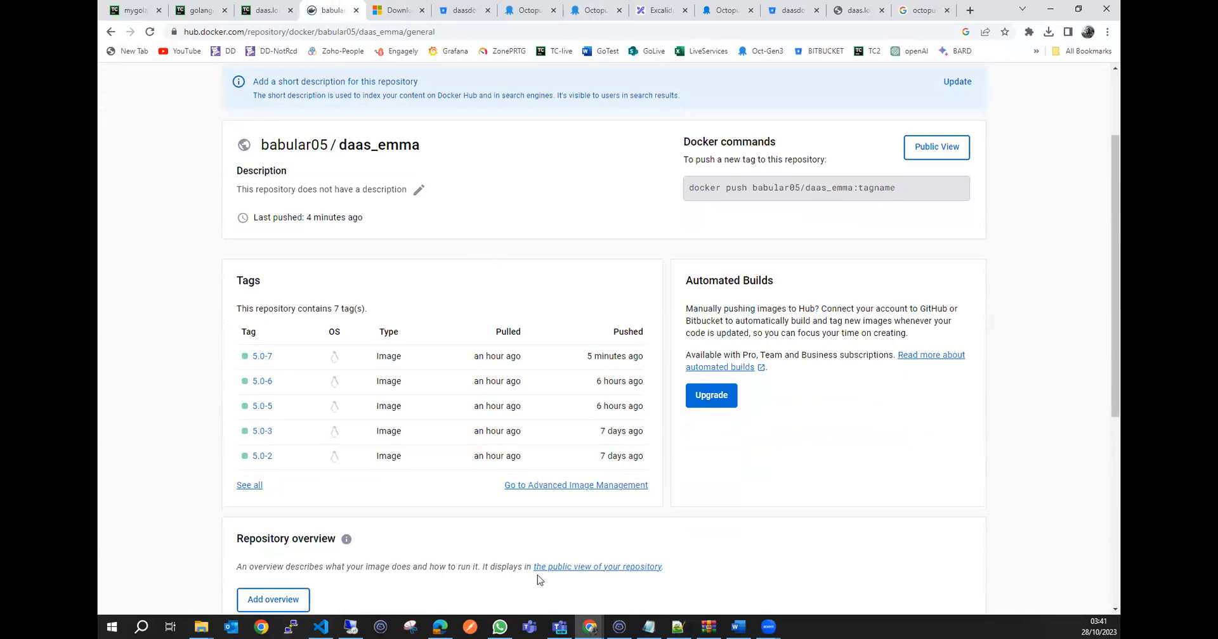
Switch to the terminal's zoneK8sM session, clear the screen, and list the running containers with docker ps.
click(619, 626)
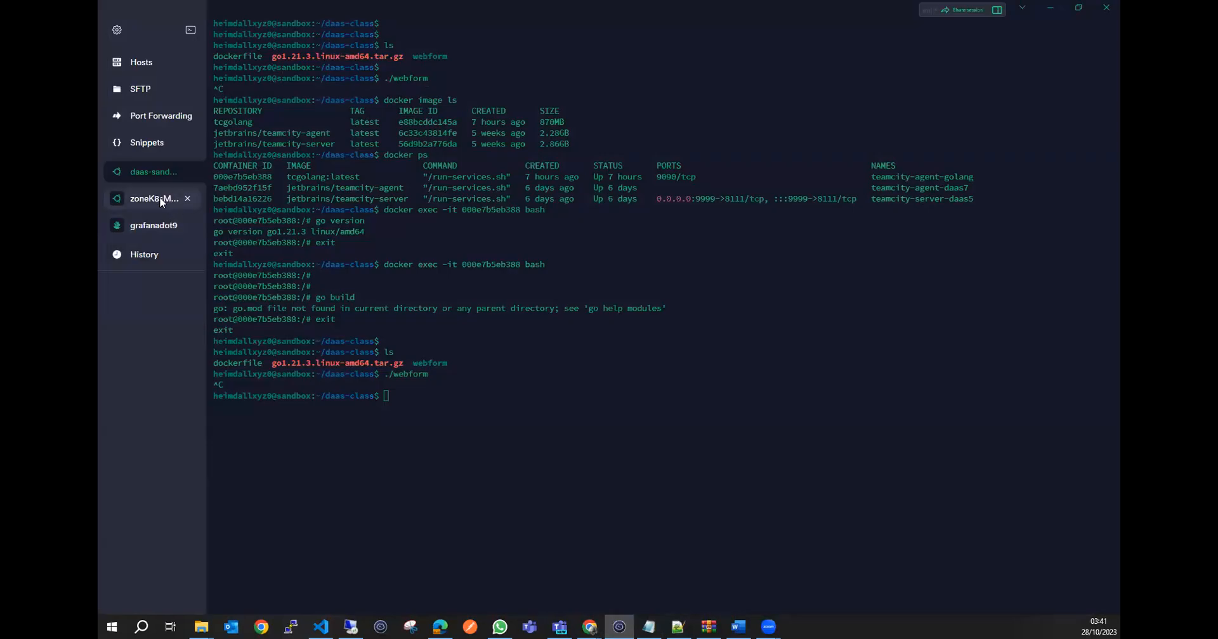
click(160, 204)
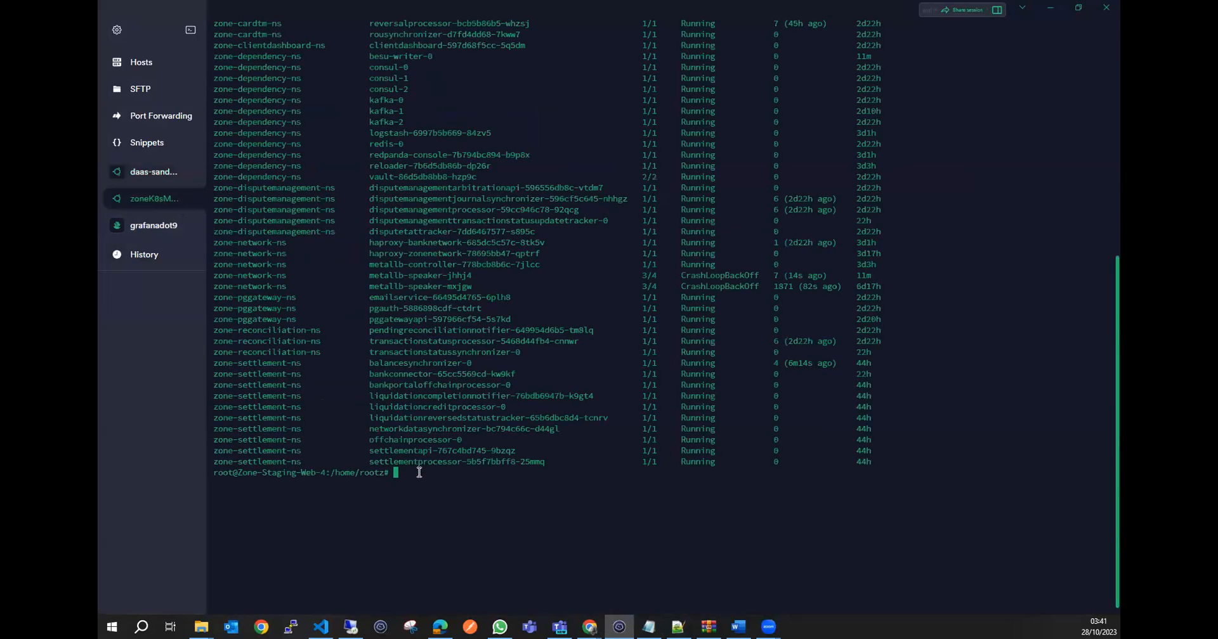
text(clear)
key(Return)
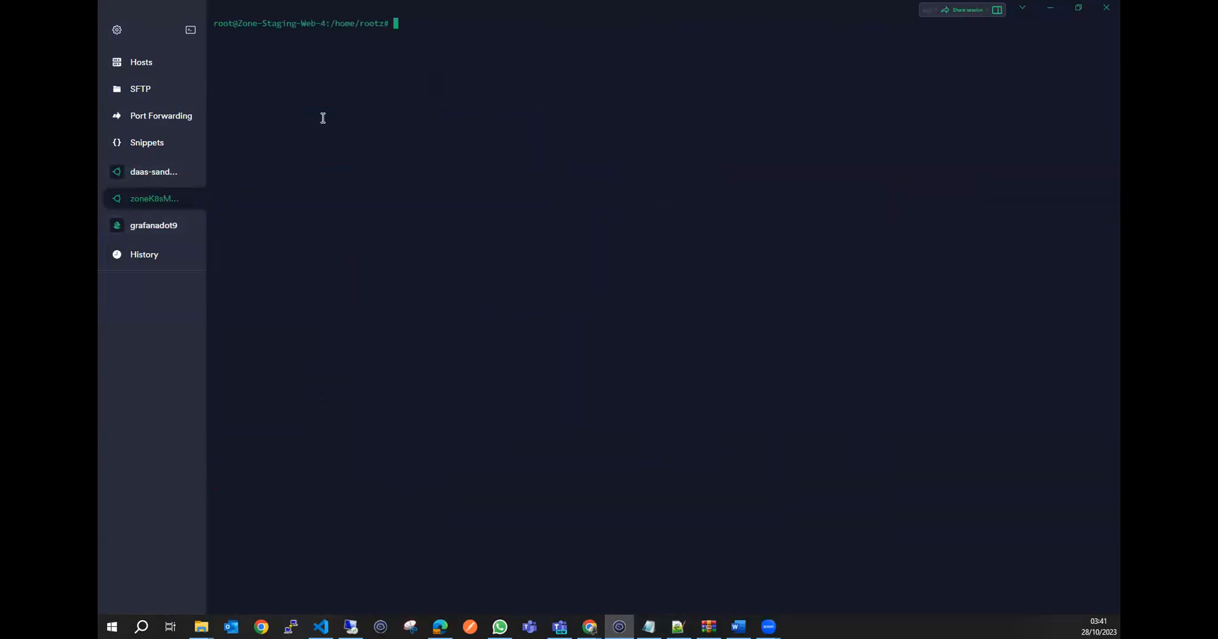
key(Return)
key(Return)
text(docker ps)
key(Return)
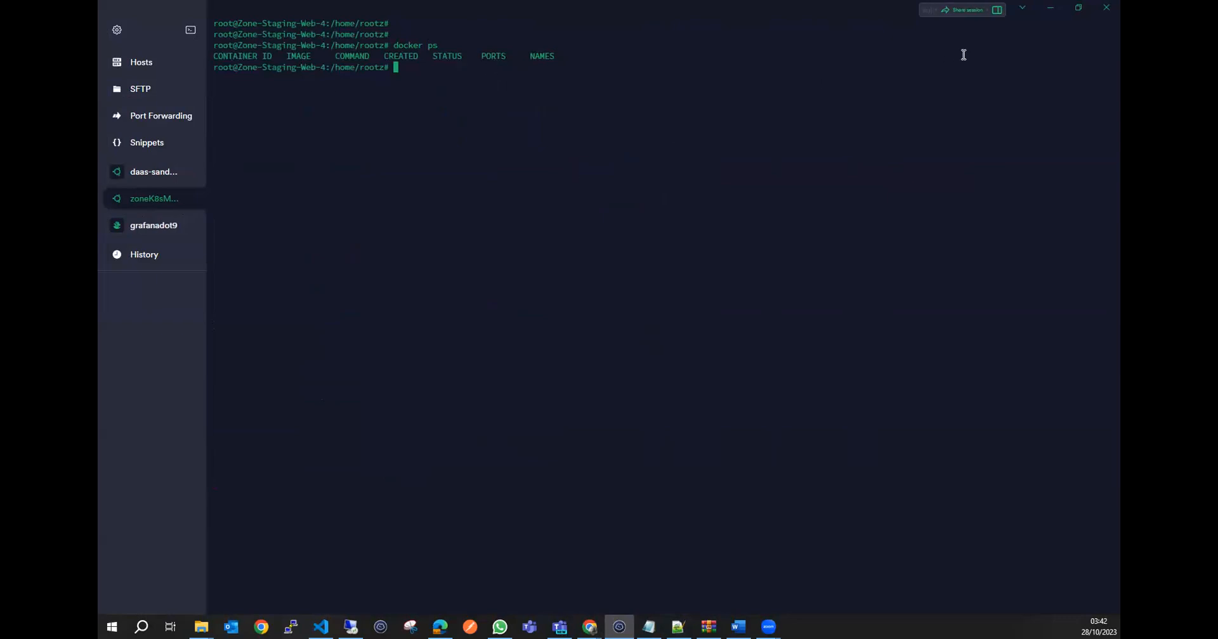
Check the 5.0-7 image tag in the Docker Hub repository again, and return to the terminal session.
click(1050, 7)
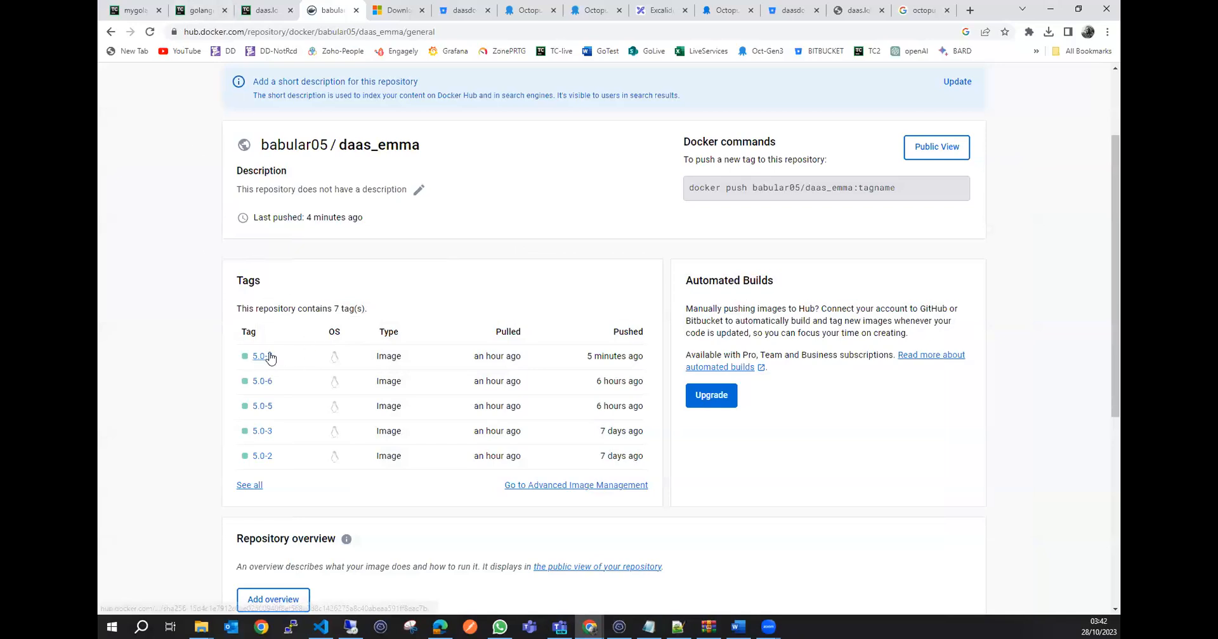
click(619, 627)
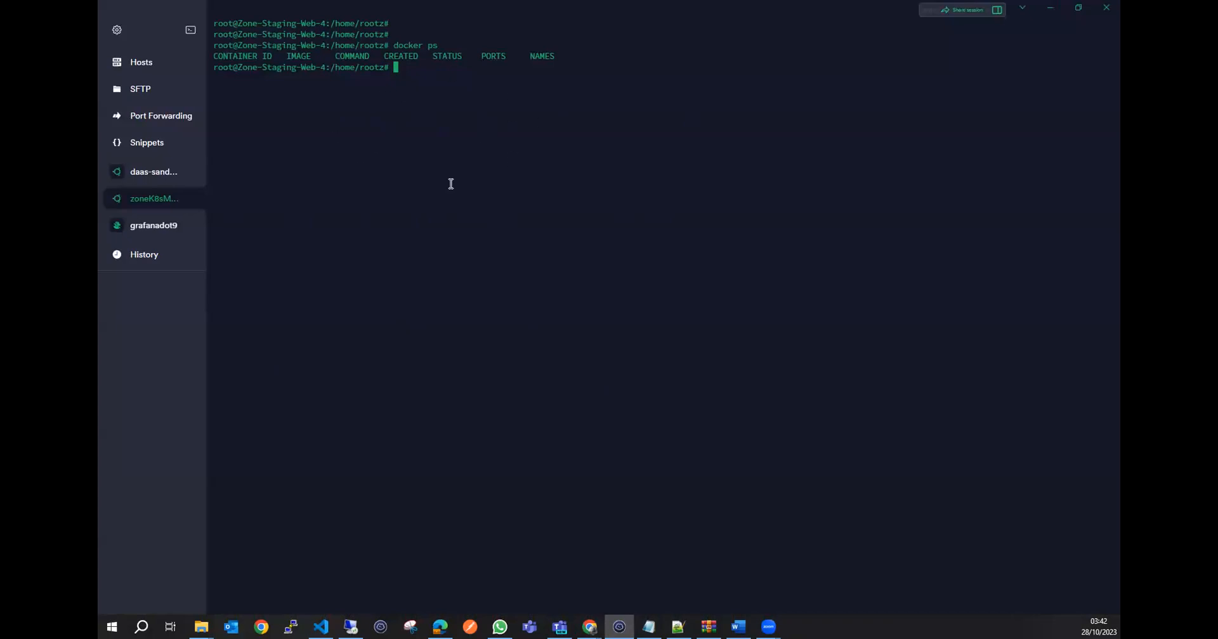
Check the image tags in the Docker Hub repository once more, and switch the terminal to the grafanadot9 session.
click(1050, 8)
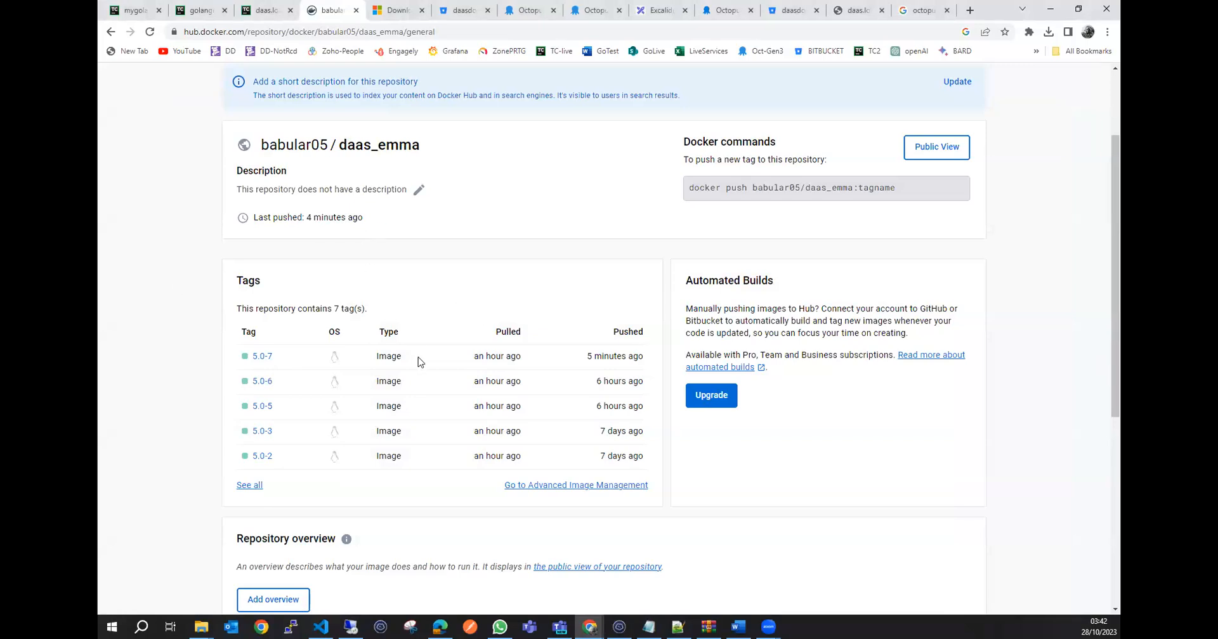
click(619, 626)
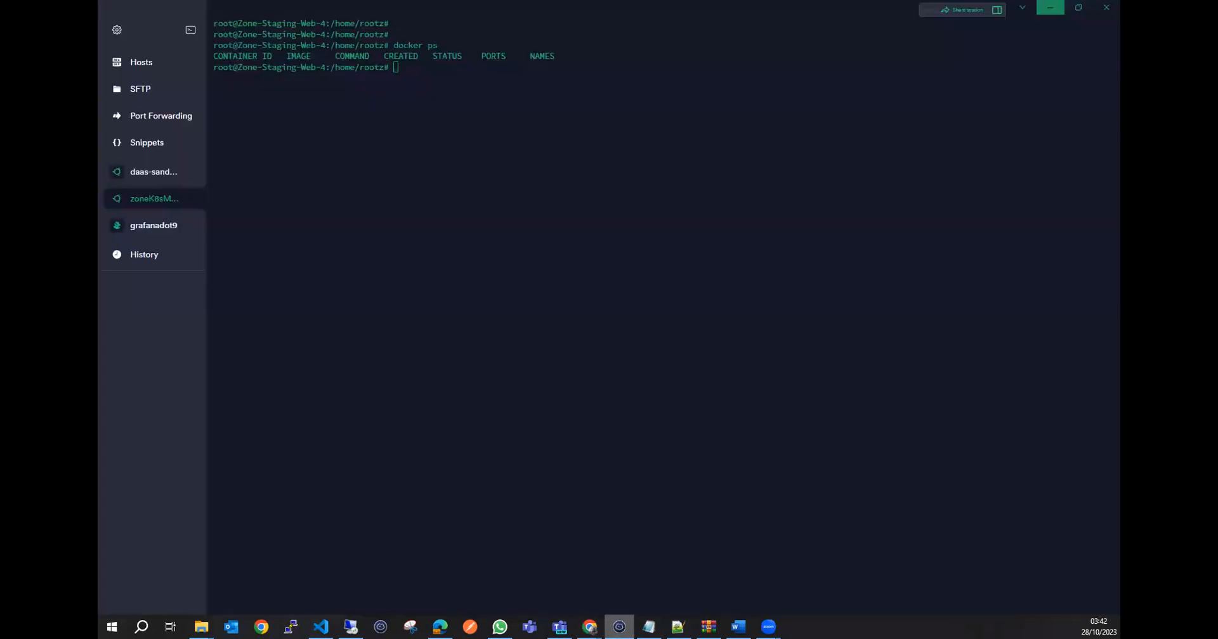
click(419, 97)
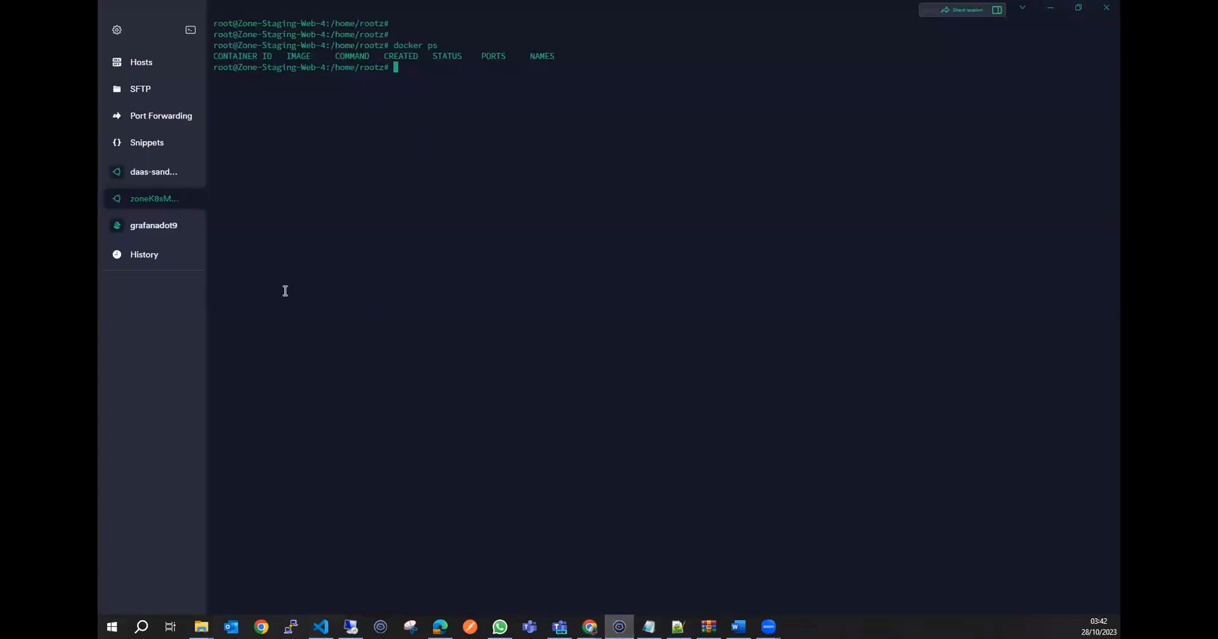
click(155, 226)
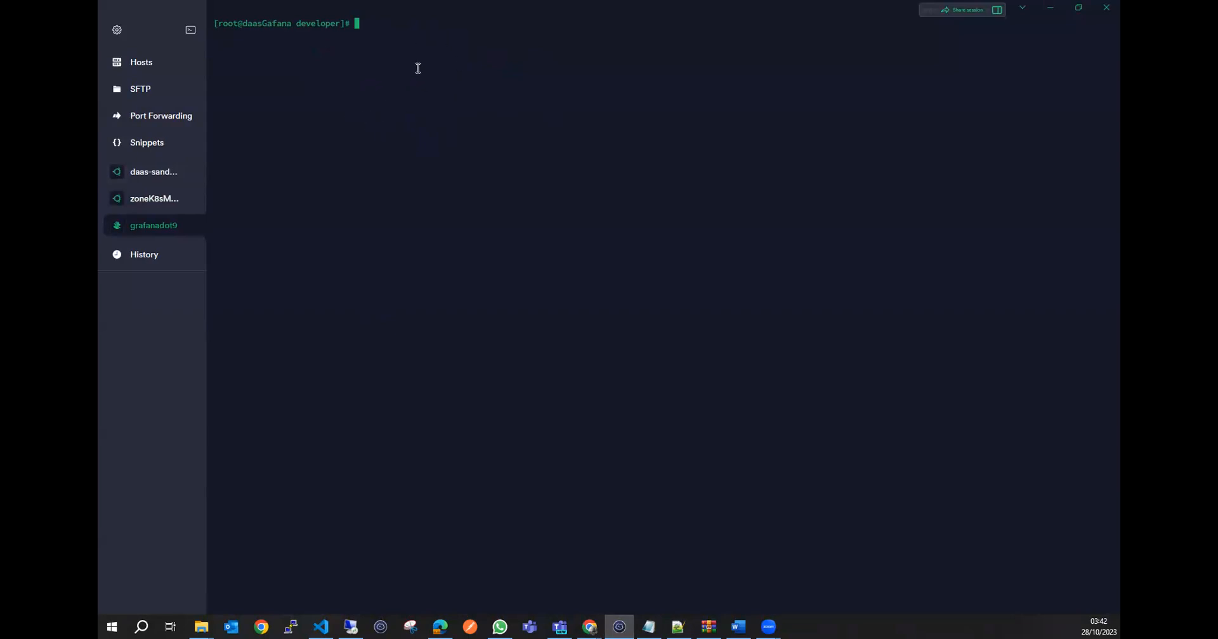
Open the Linux Tentacle documentation page and read its requirements, downloads, installation and Tentacle instance setup sections.
click(1053, 7)
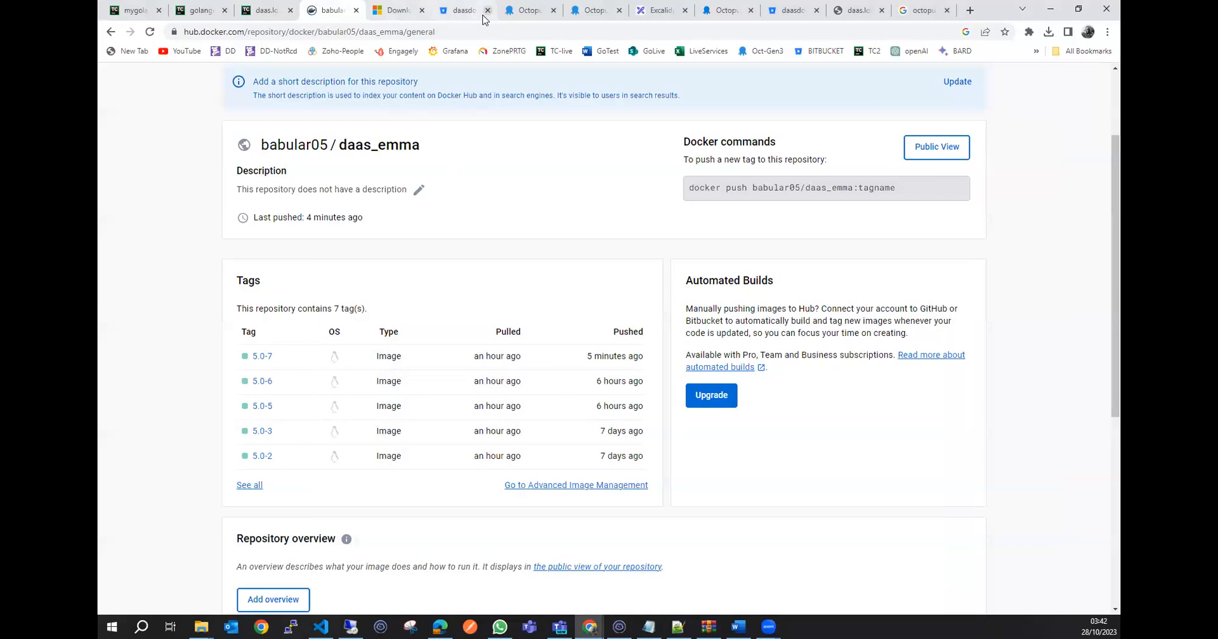
click(533, 10)
click(590, 11)
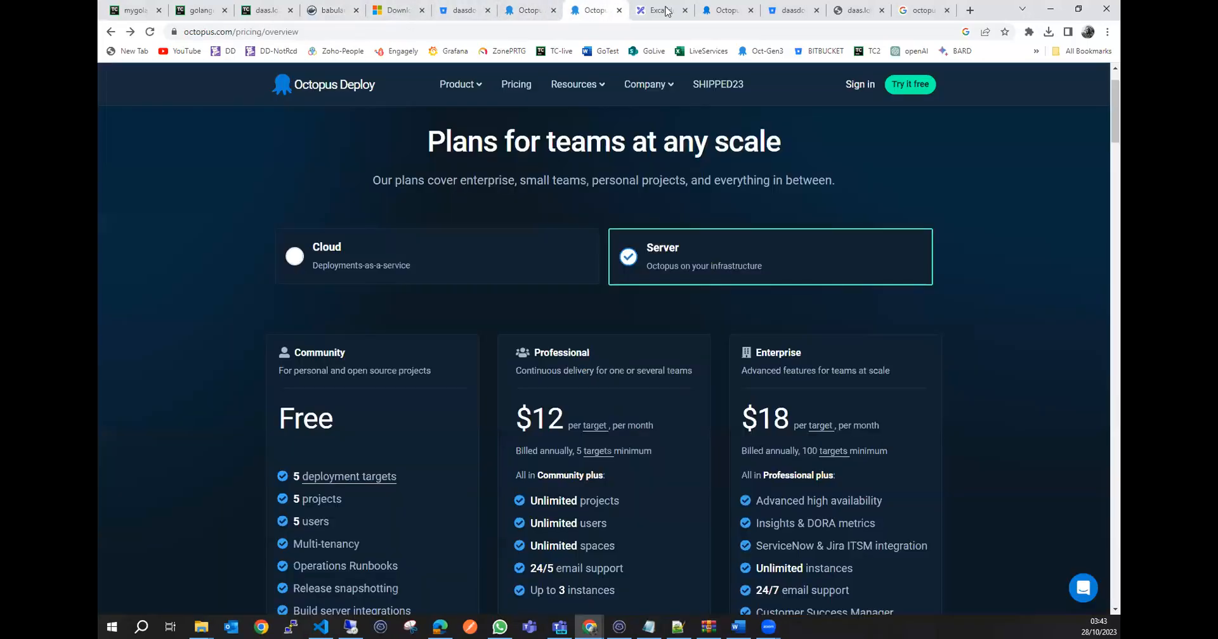
click(725, 11)
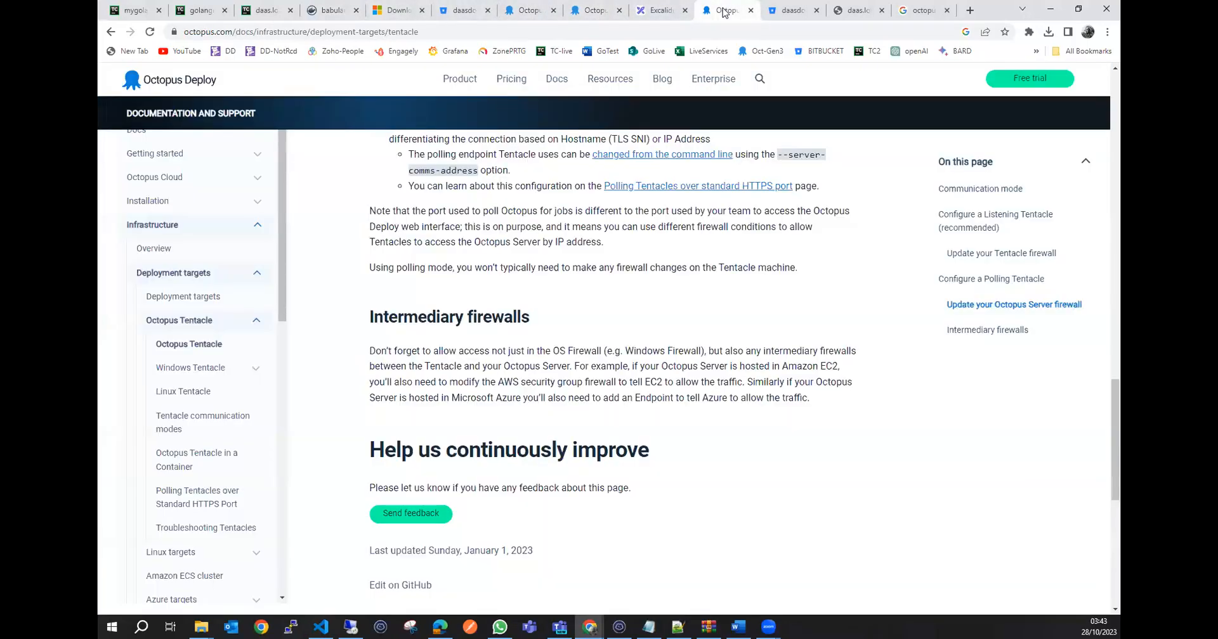
click(194, 394)
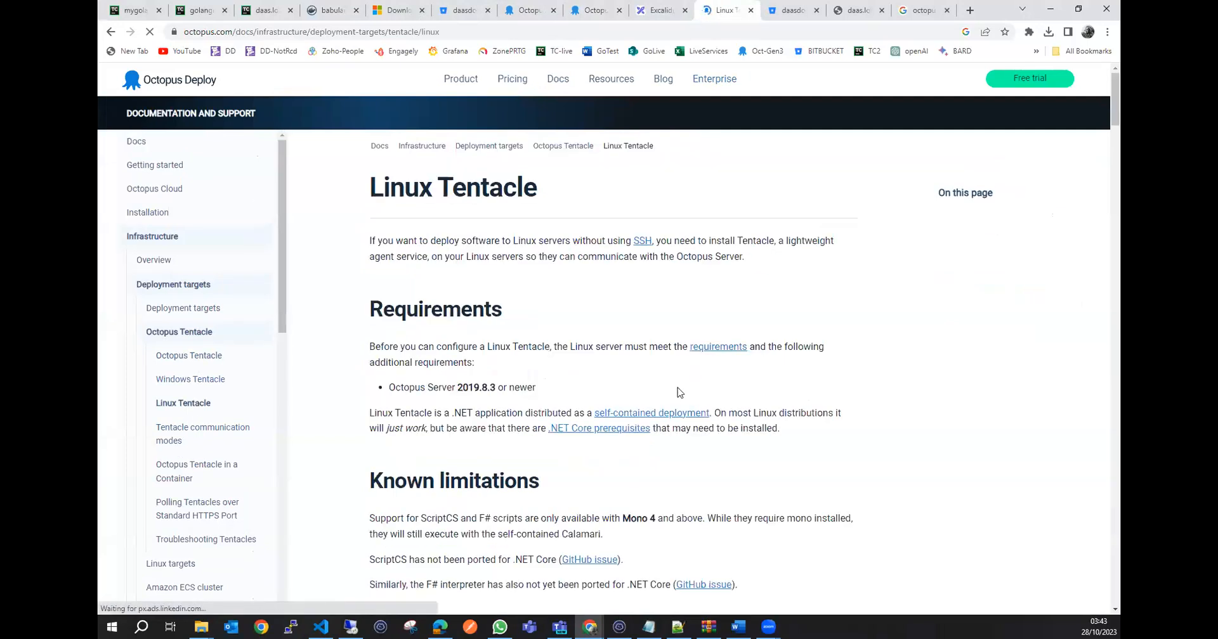
scroll(487, 363, up, 1)
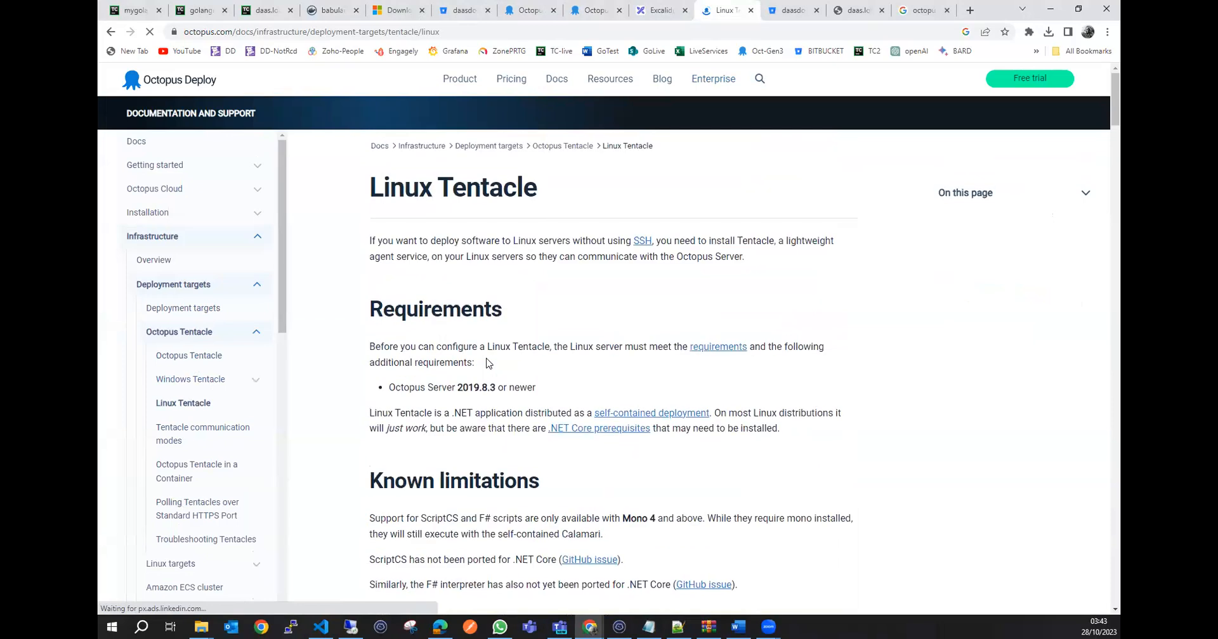
scroll(447, 406, down, 4)
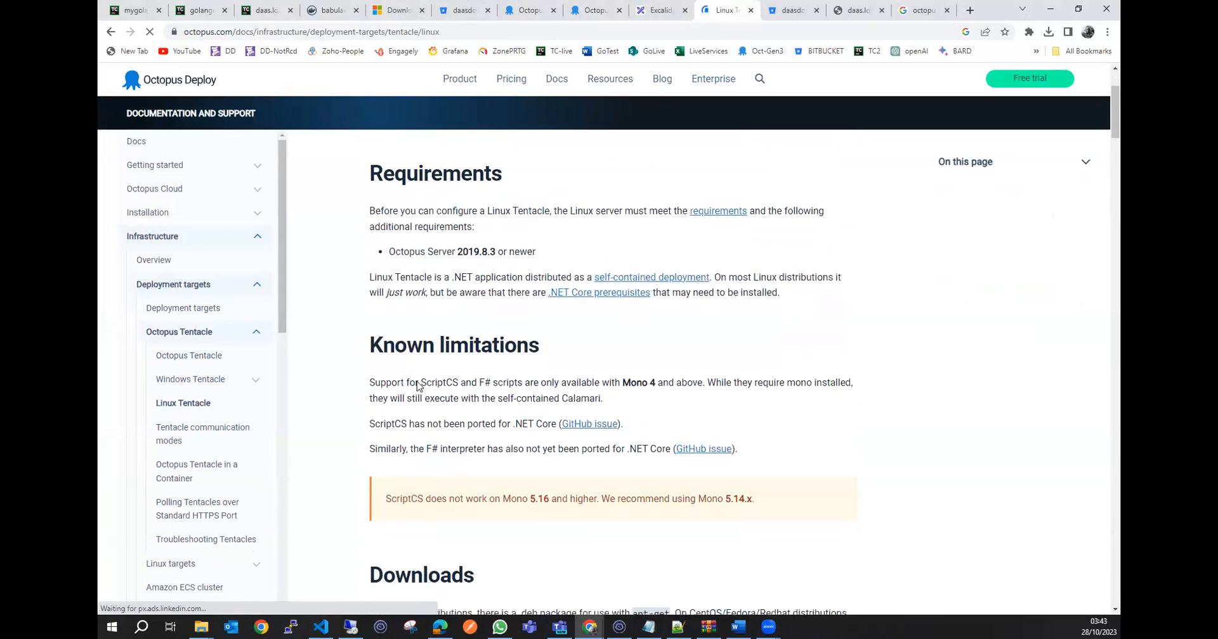
scroll(421, 279, down, 5)
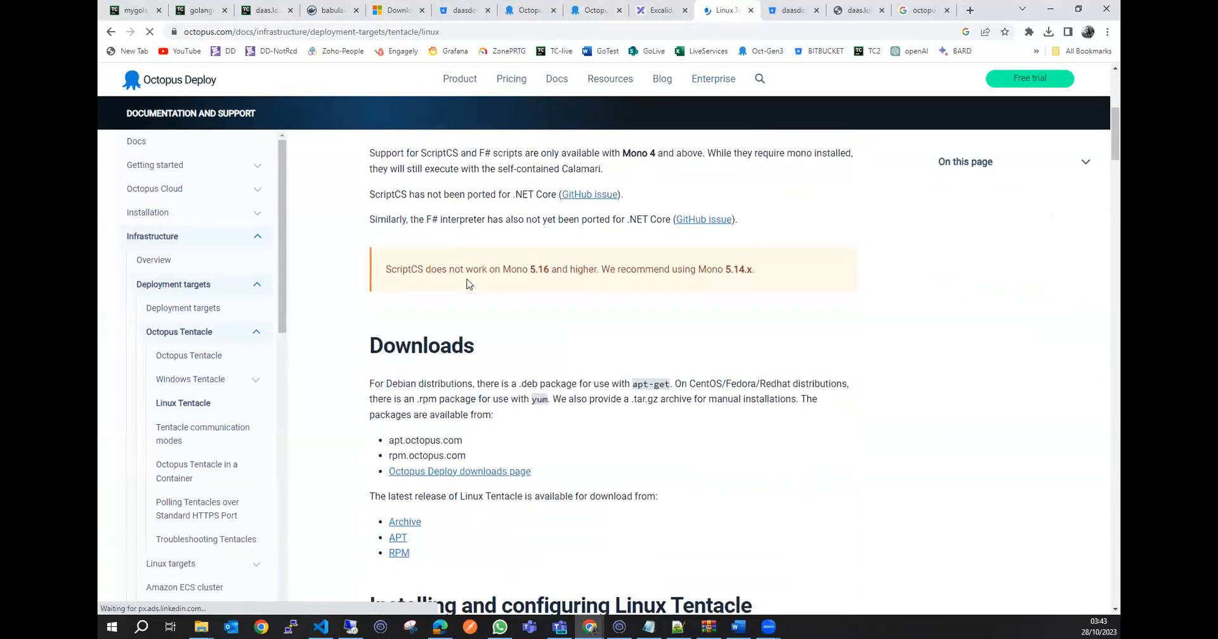
scroll(468, 279, down, 4)
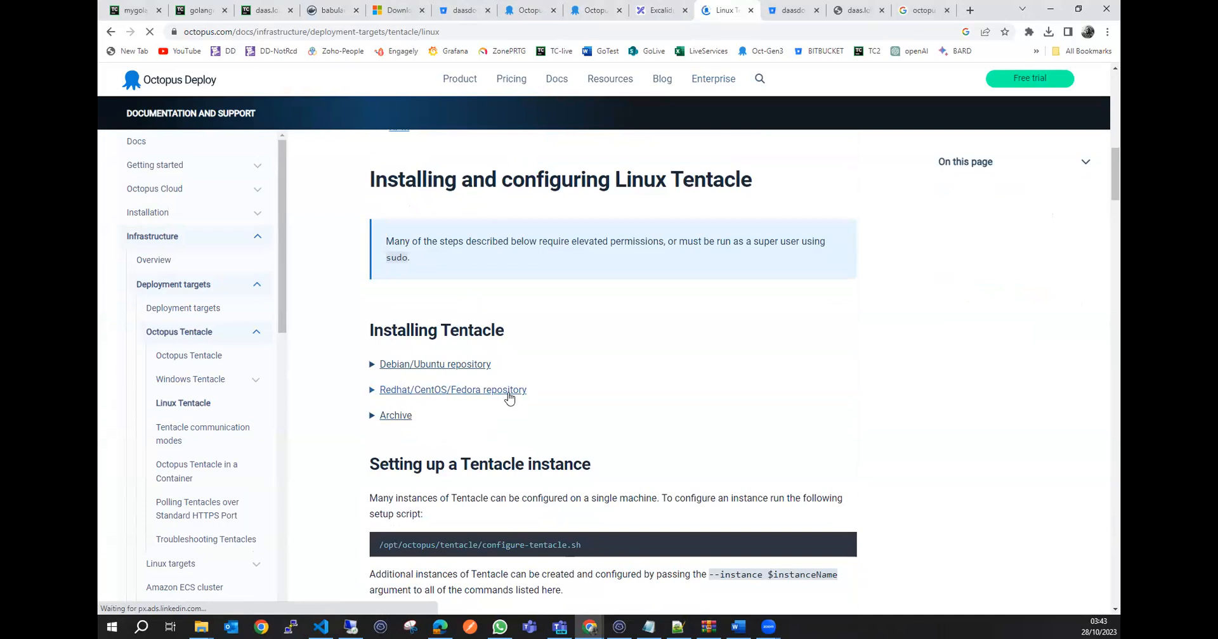
scroll(536, 420, down, 2)
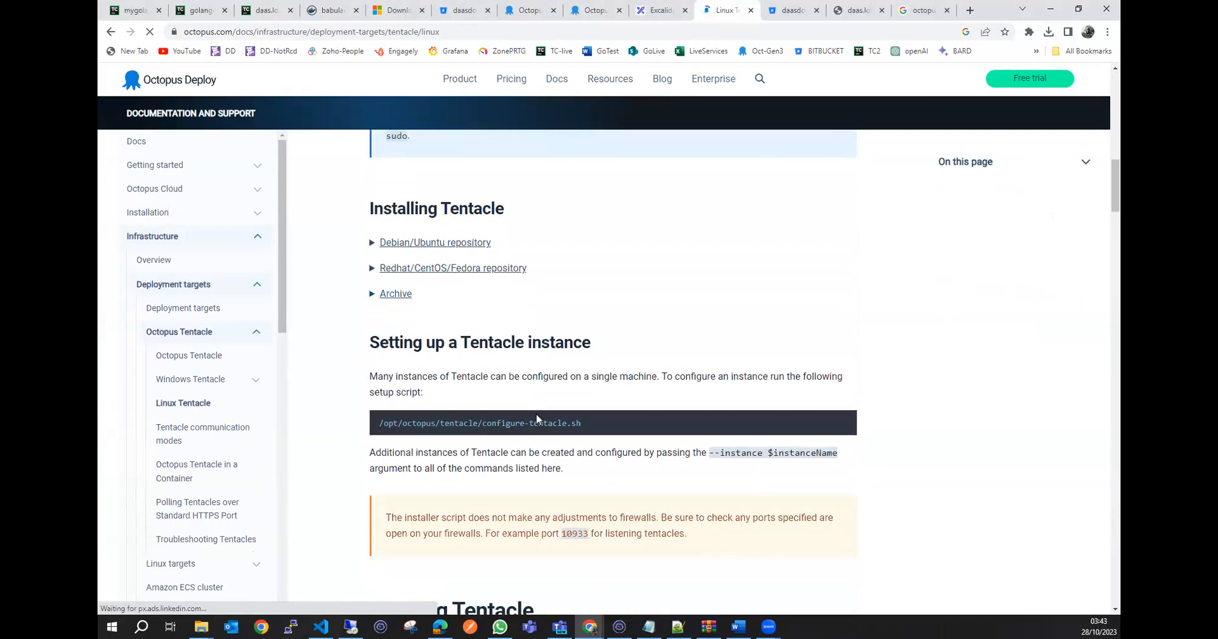
scroll(536, 420, down, 3)
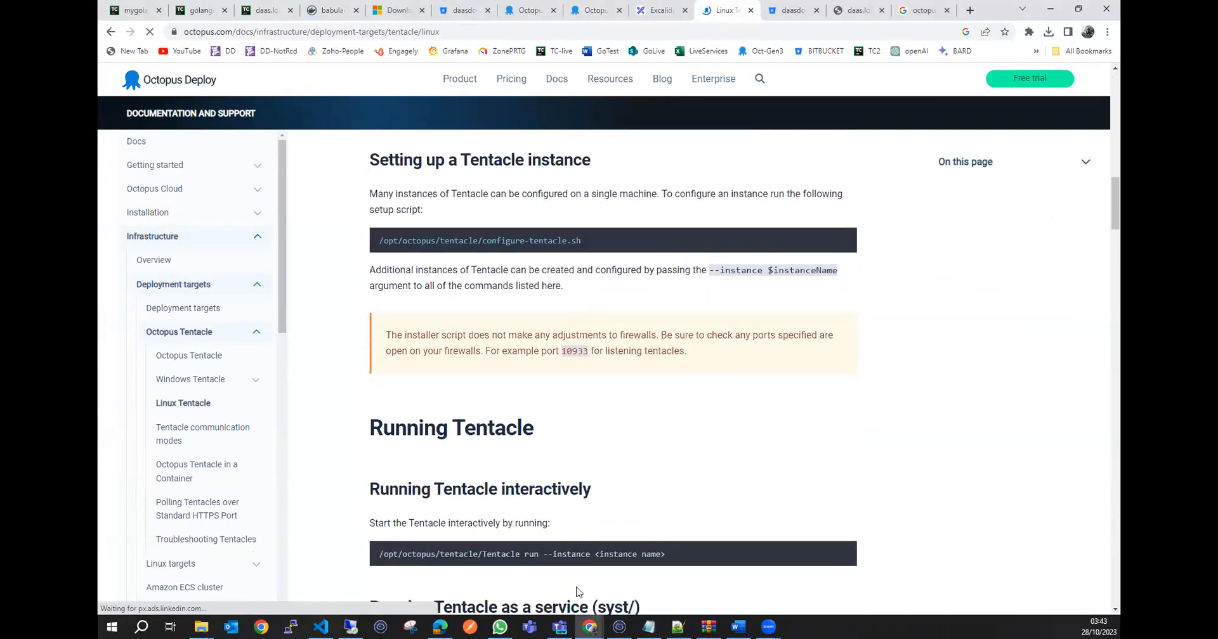
Show the operating system details of the grafanadot9 server in its terminal session with cat /etc/os-release.
click(619, 627)
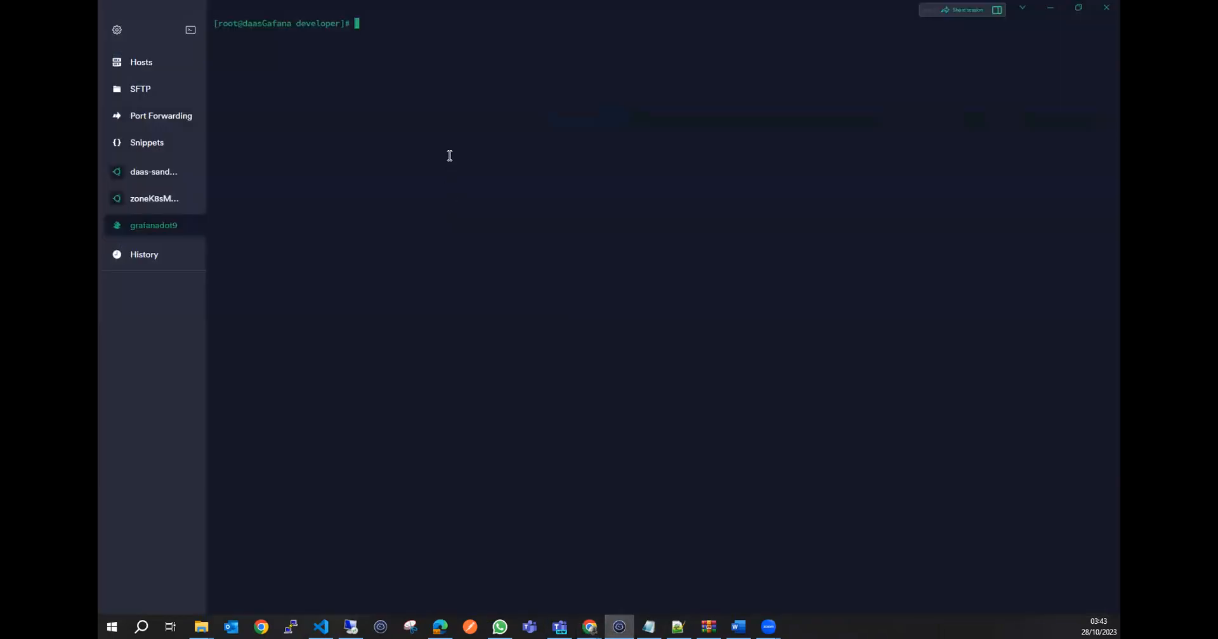
key(Return)
key(Return)
key(Return)
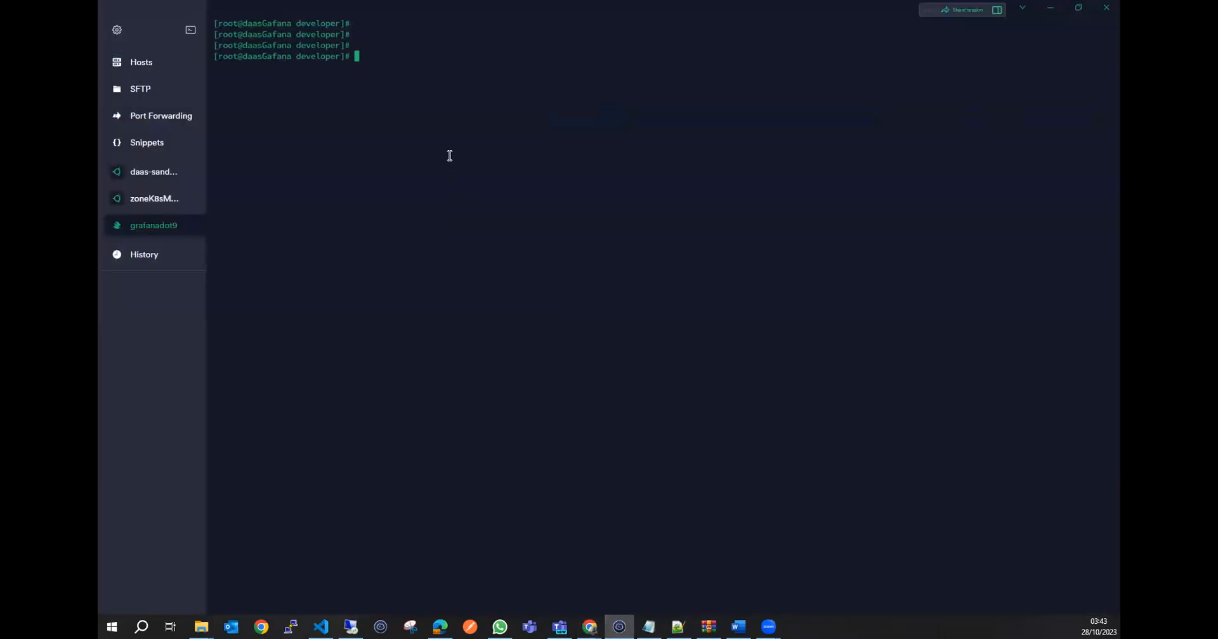
text(cat /etc/os-release)
key(Return)
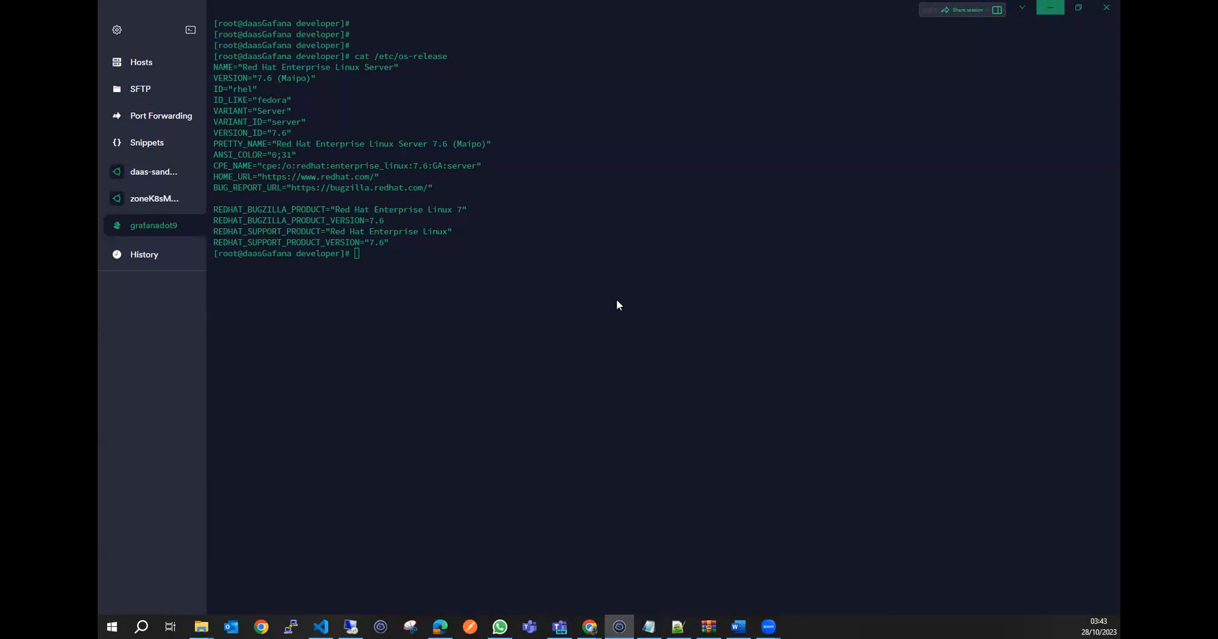
Return to the Linux Tentacle documentation and expand the Redhat/CentOS/Fedora repository installation commands.
click(1050, 7)
scroll(467, 258, up, 3)
scroll(468, 260, down, 7)
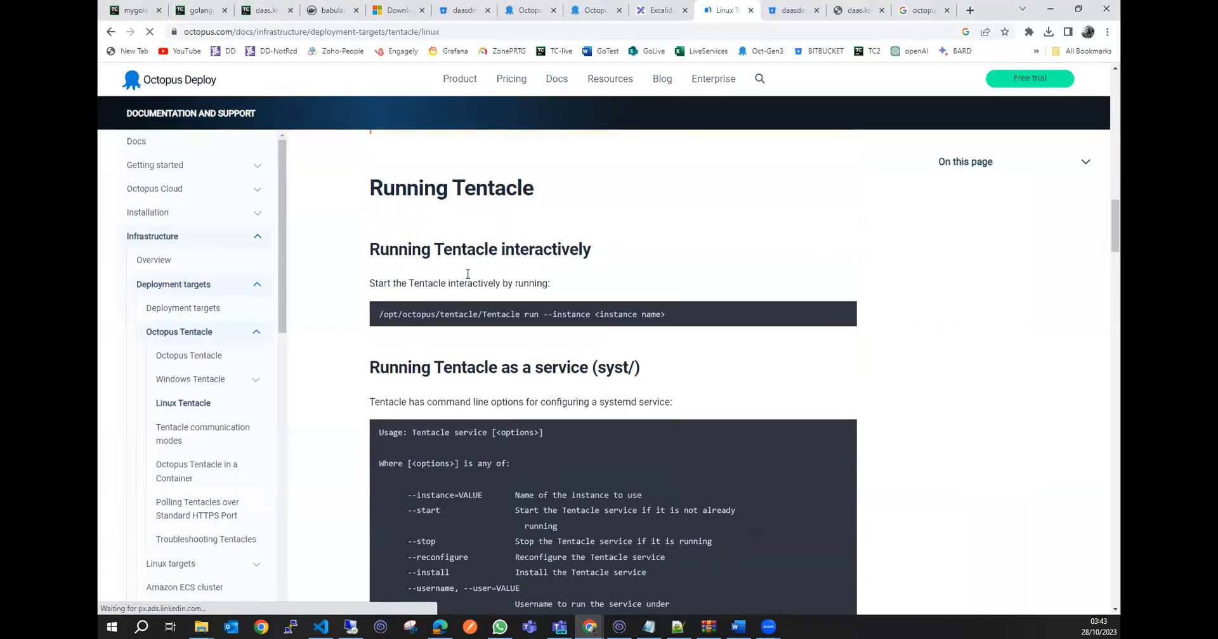
scroll(467, 274, up, 6)
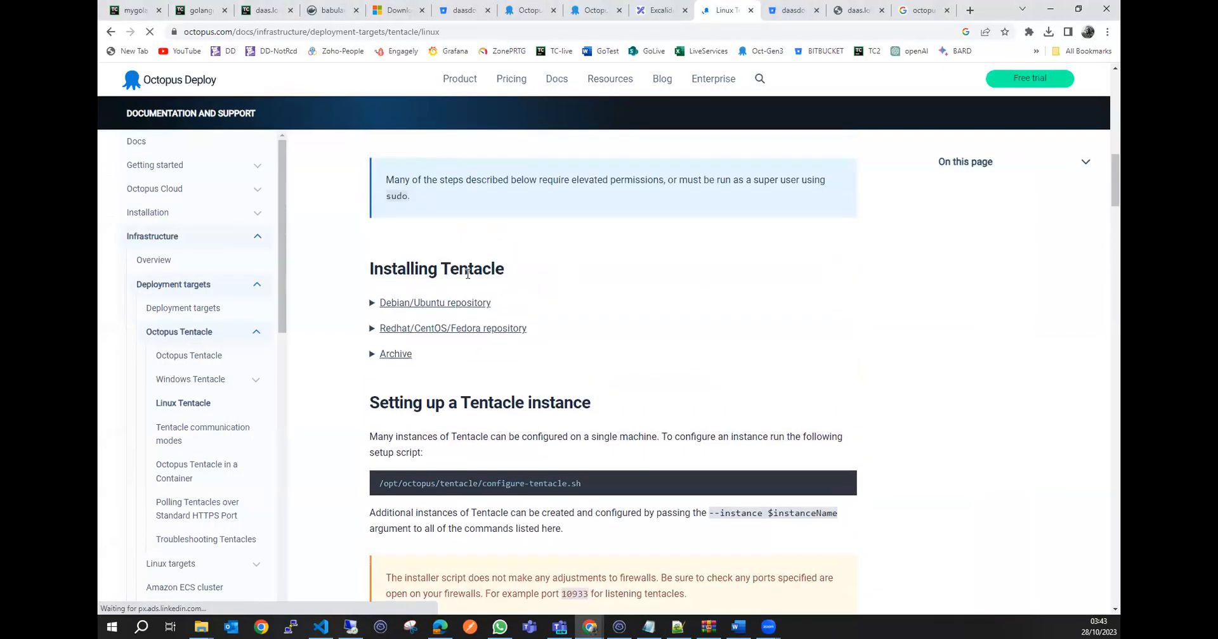
click(468, 329)
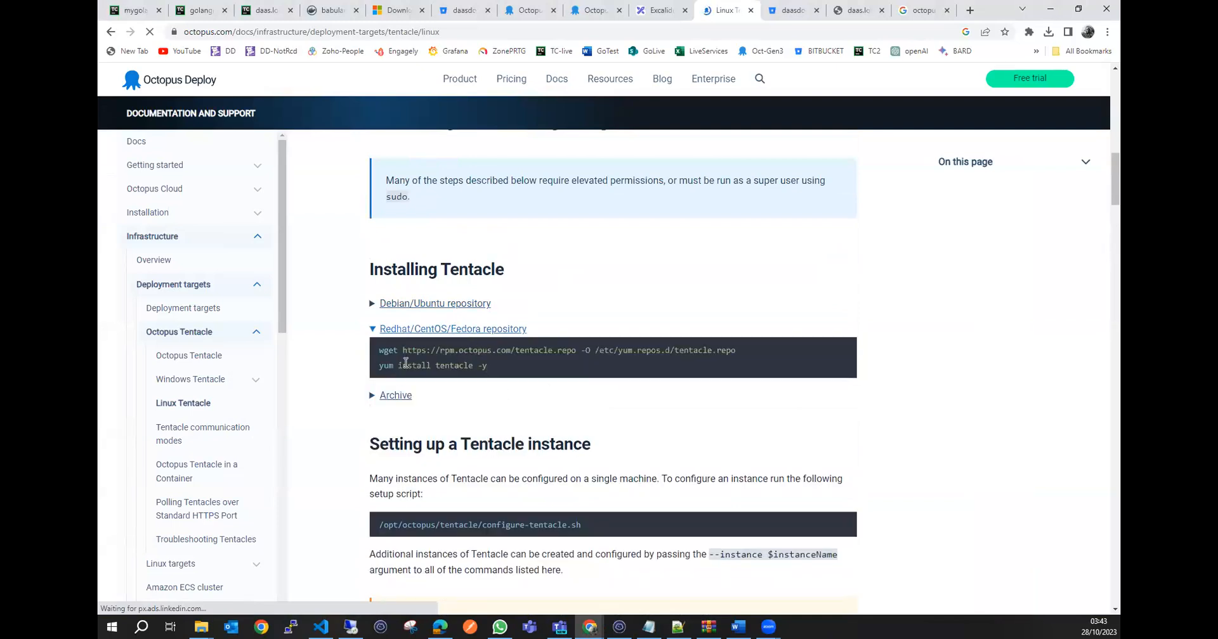
scroll(508, 482, down, 3)
scroll(472, 451, up, 2)
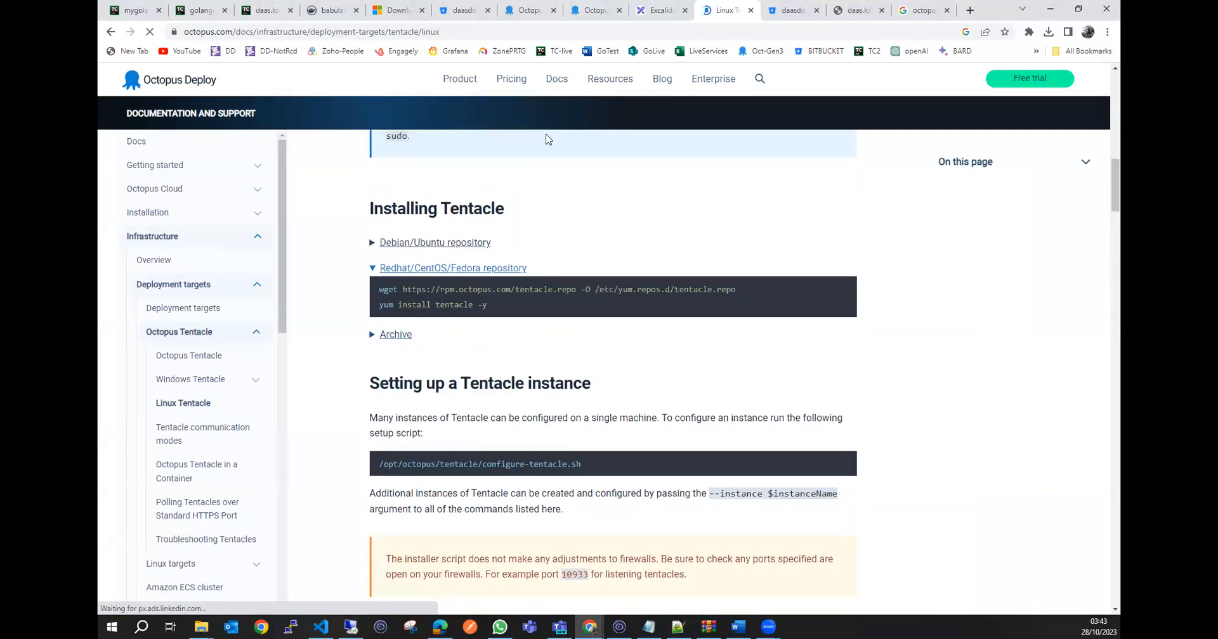
Switch to the remote desktop running Octopus Server and open the Deployment Targets list.
click(530, 11)
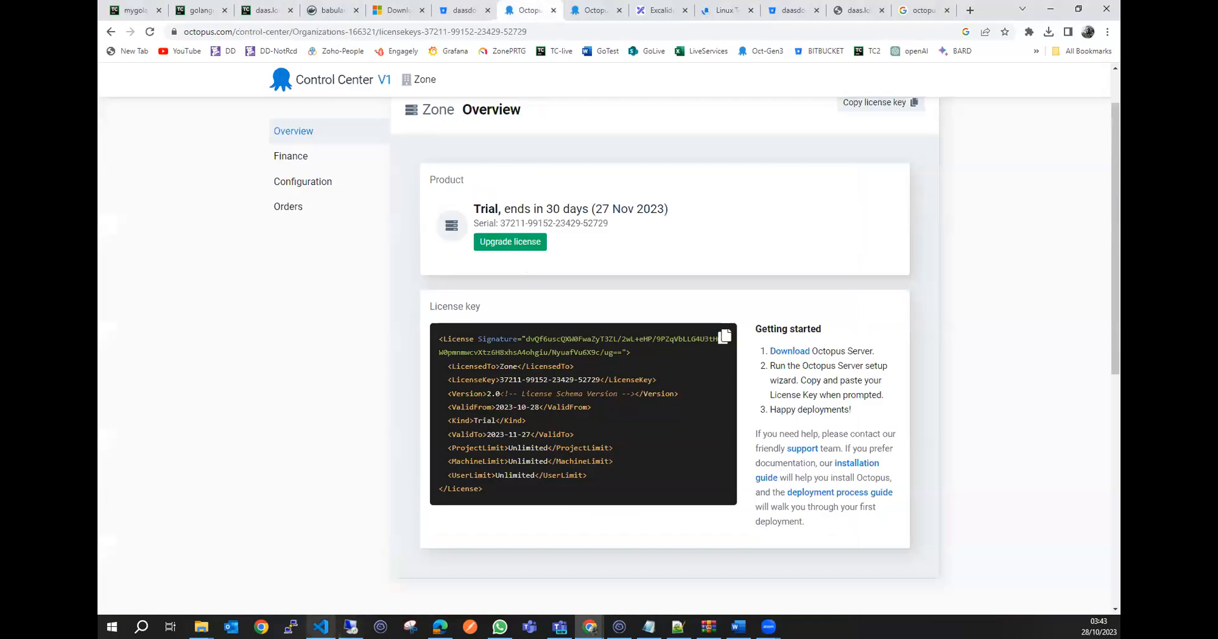
click(351, 627)
click(669, 363)
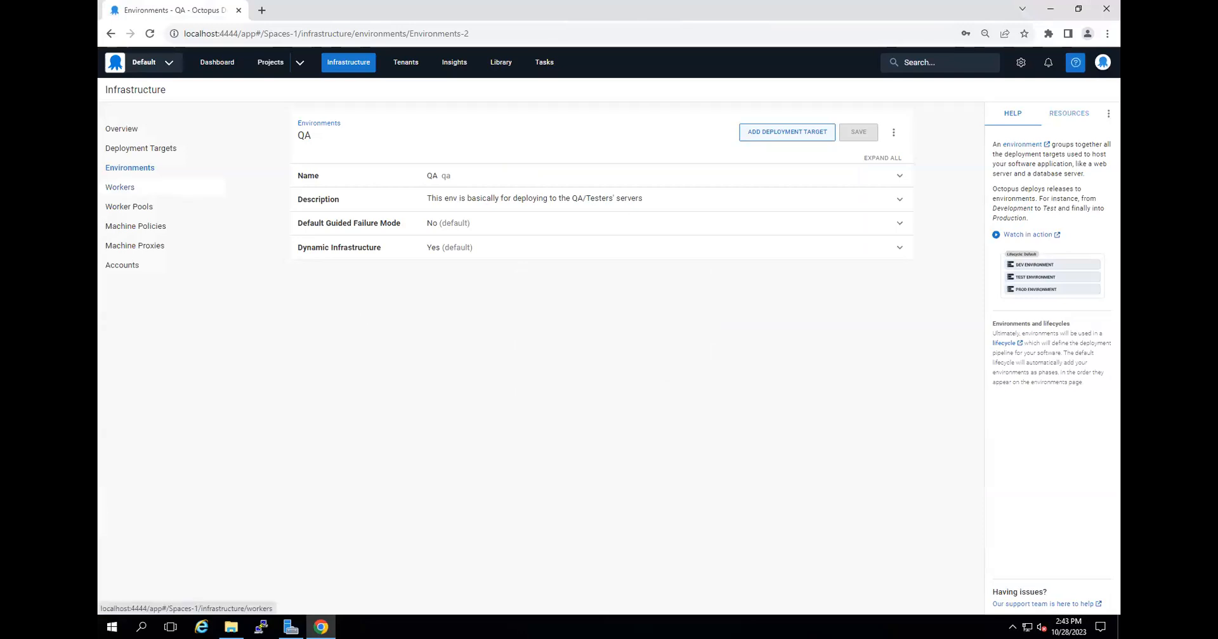
click(144, 153)
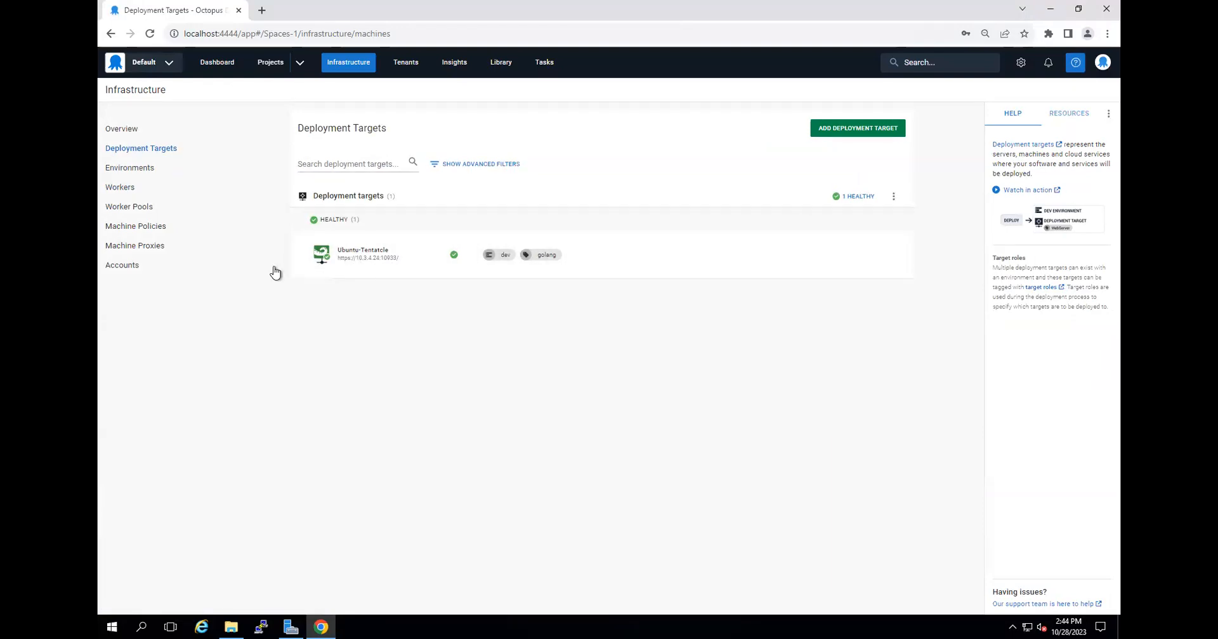
Open the Environments list and expand the QA and dev environments to compare their deployment targets.
click(133, 168)
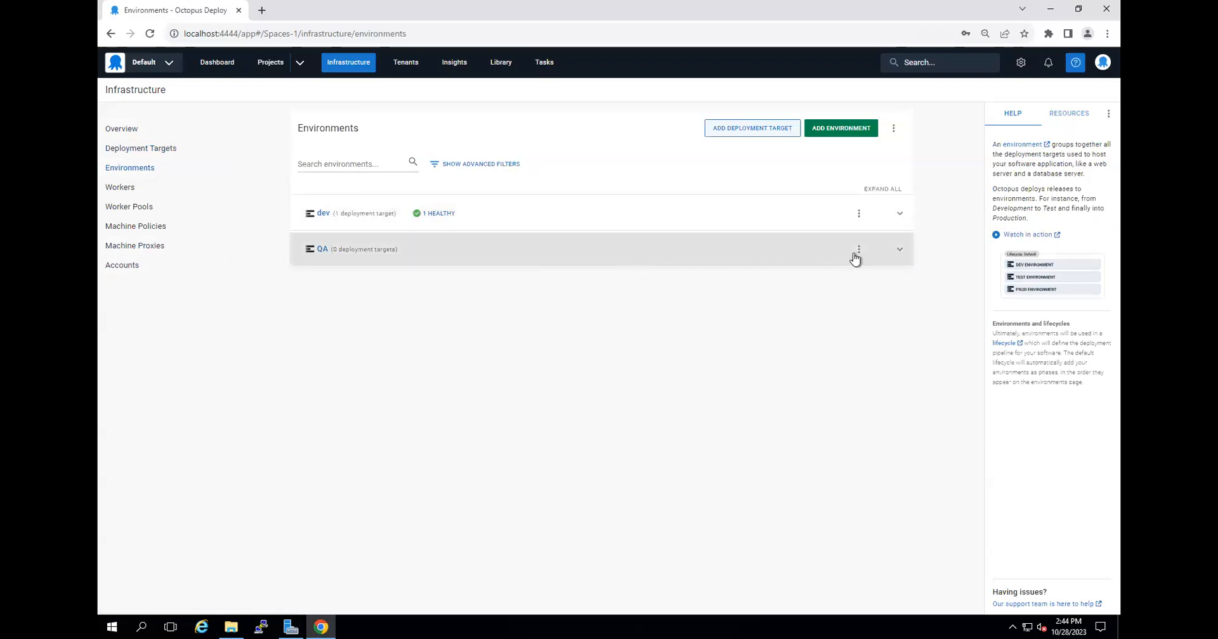
click(898, 251)
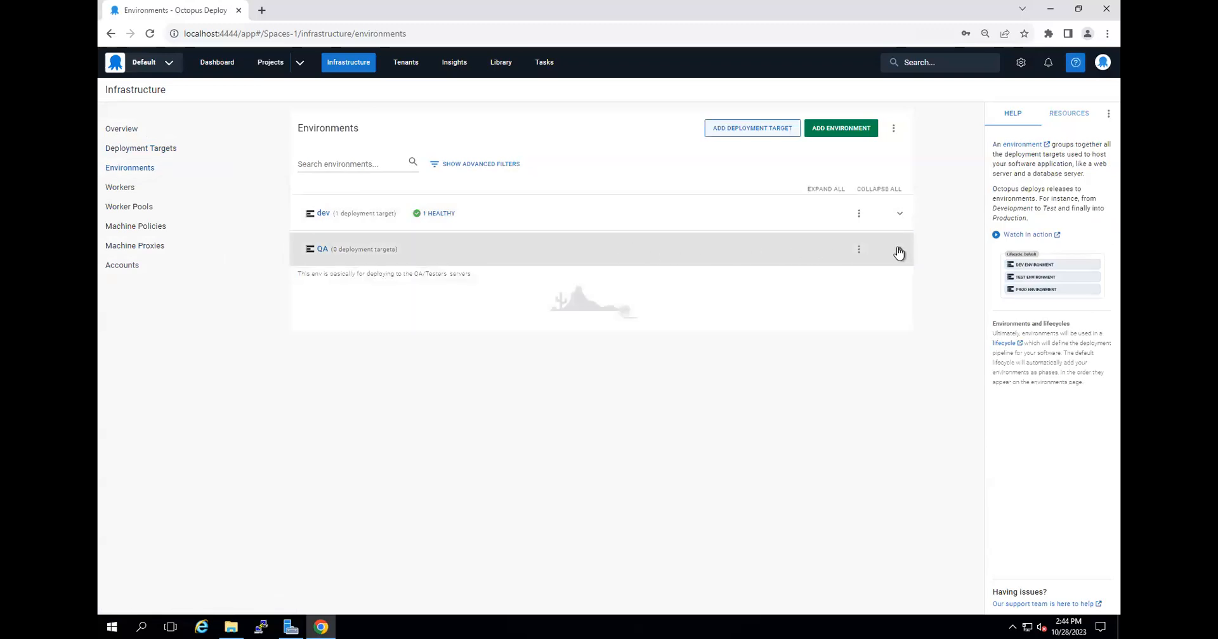
click(899, 216)
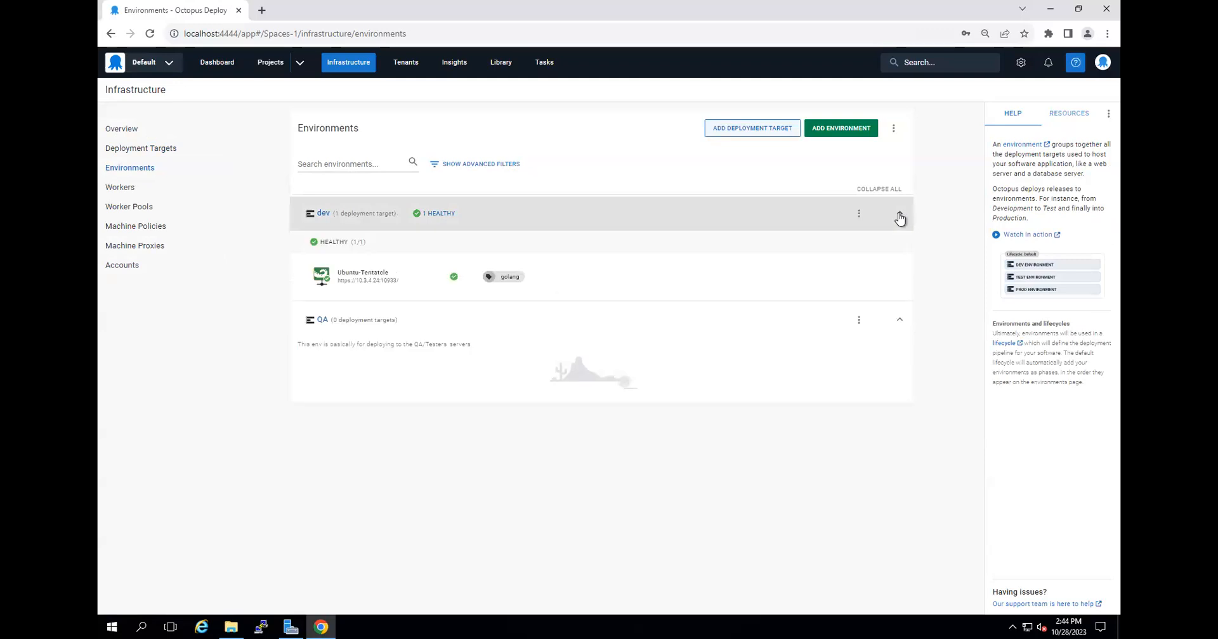
click(900, 216)
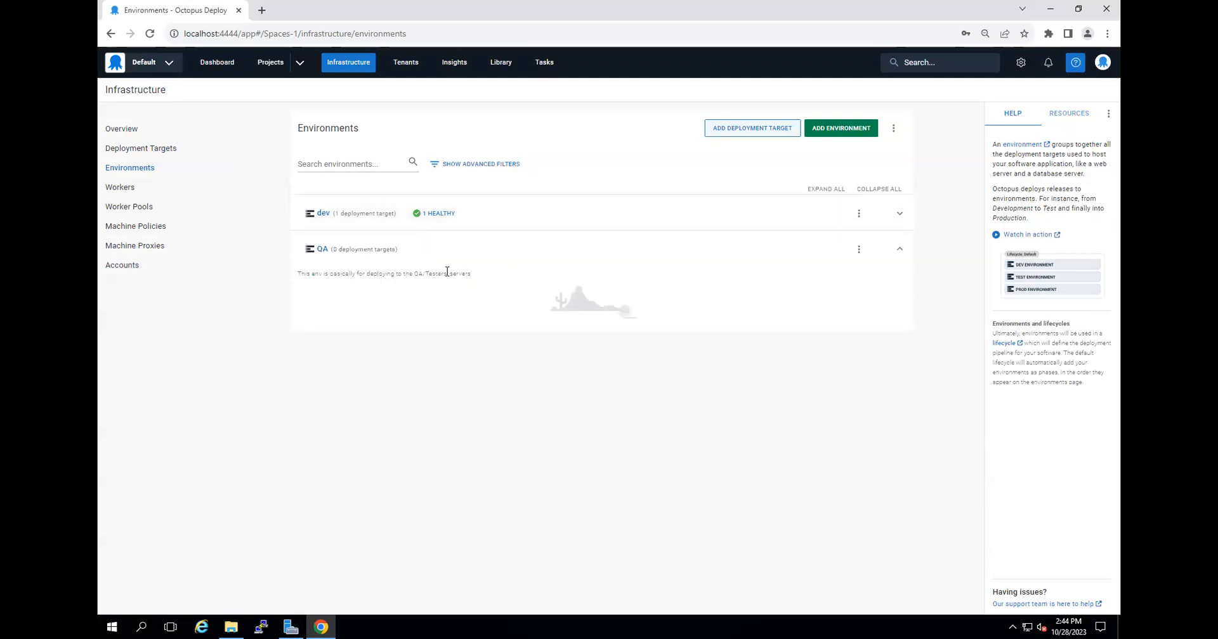
Open the QA environment's settings, review its name, description, guided failure and dynamic infrastructure sections, and return to the Deployment Targets list.
click(858, 250)
click(893, 300)
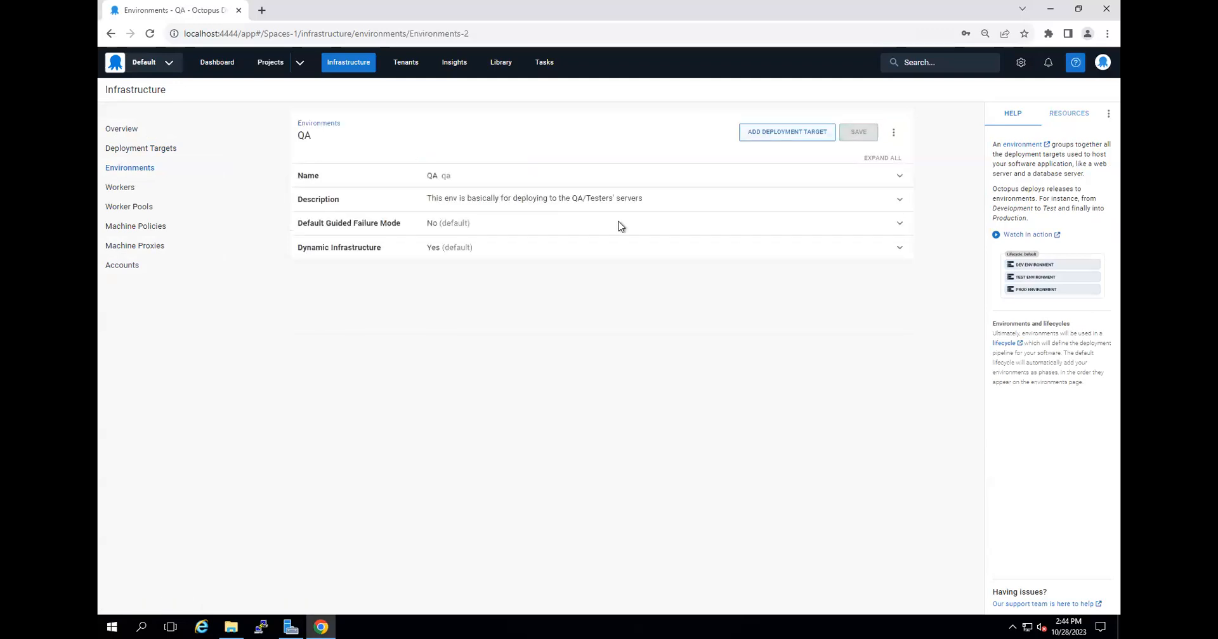
click(504, 177)
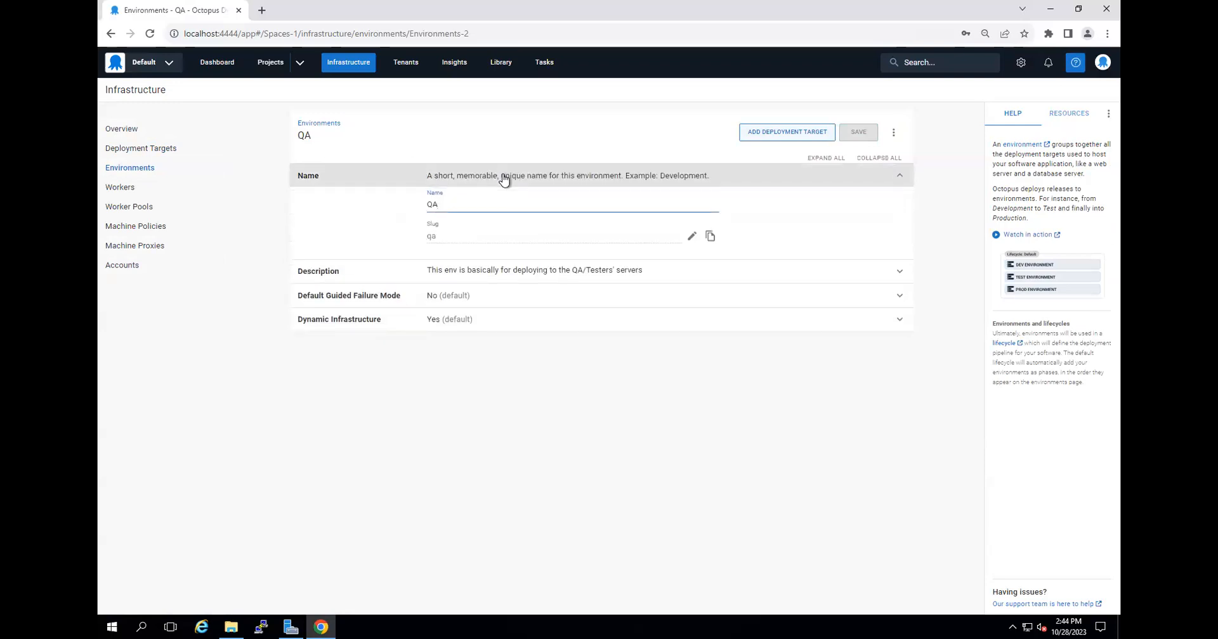
click(504, 177)
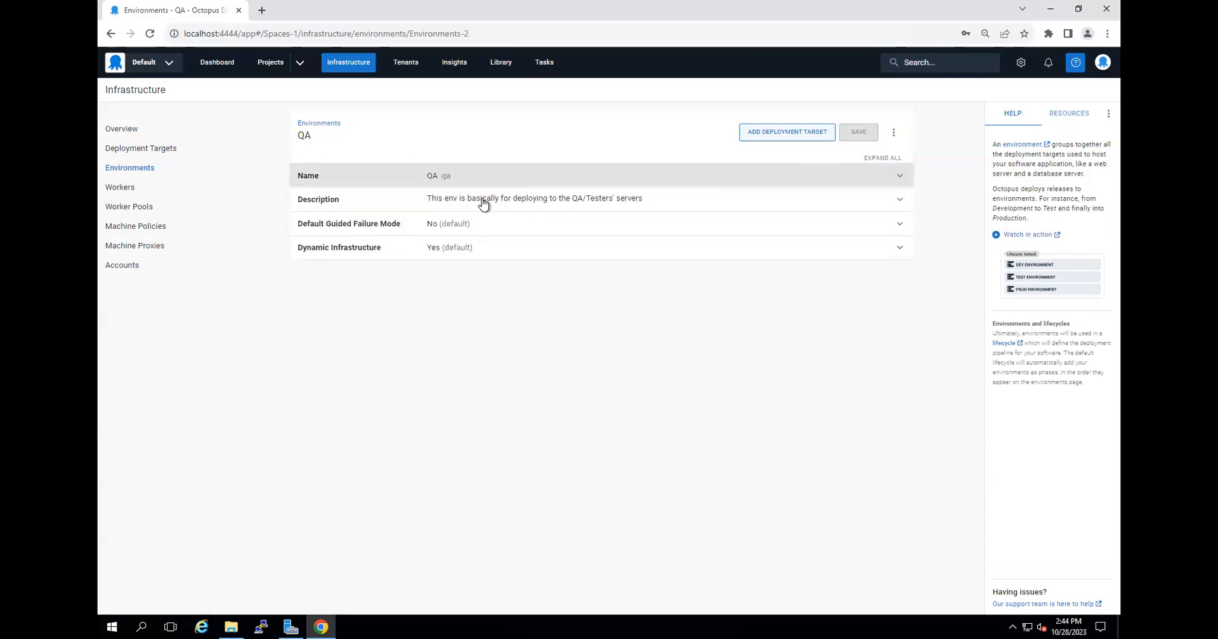
click(467, 205)
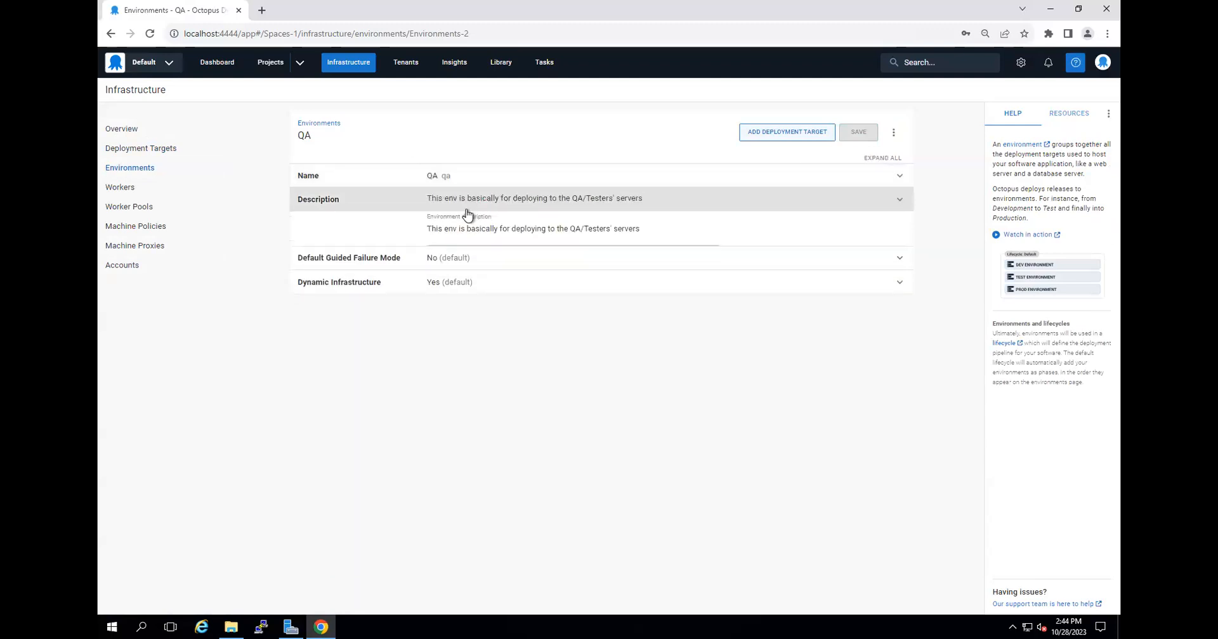
click(468, 209)
click(477, 230)
click(478, 230)
click(480, 249)
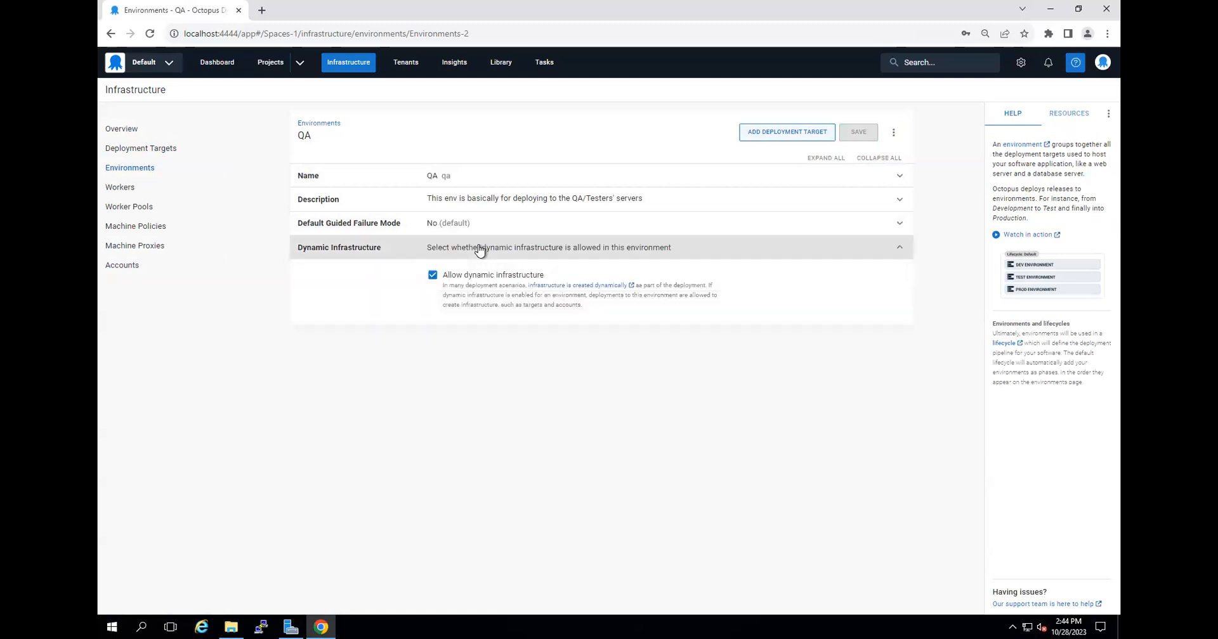
click(479, 248)
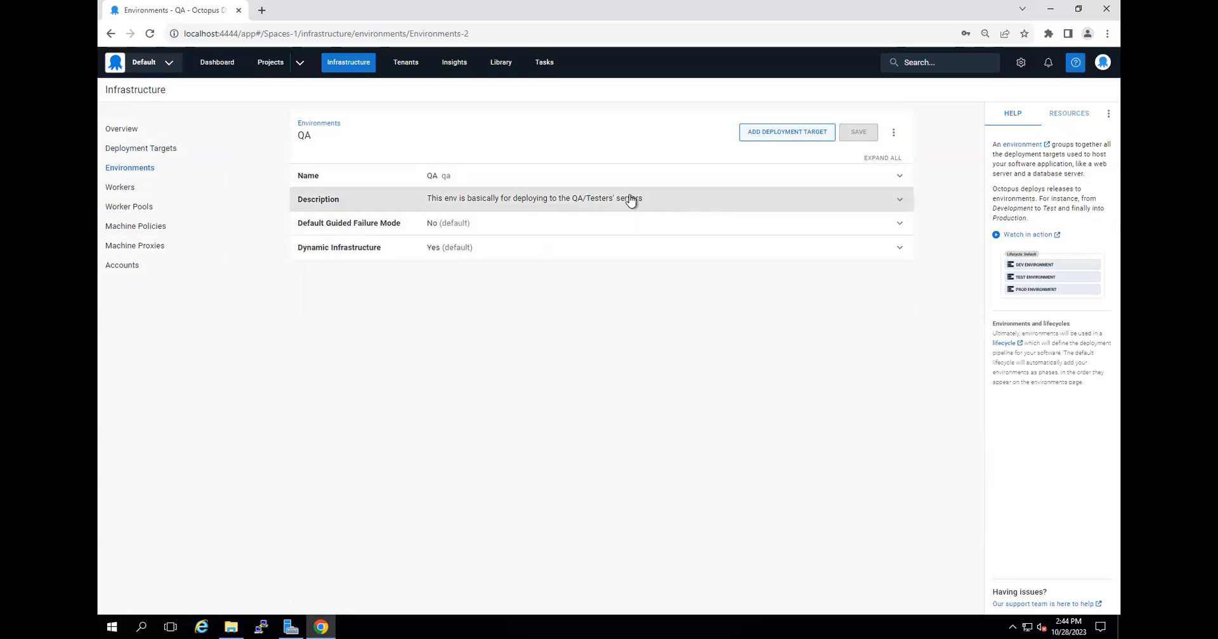
click(145, 150)
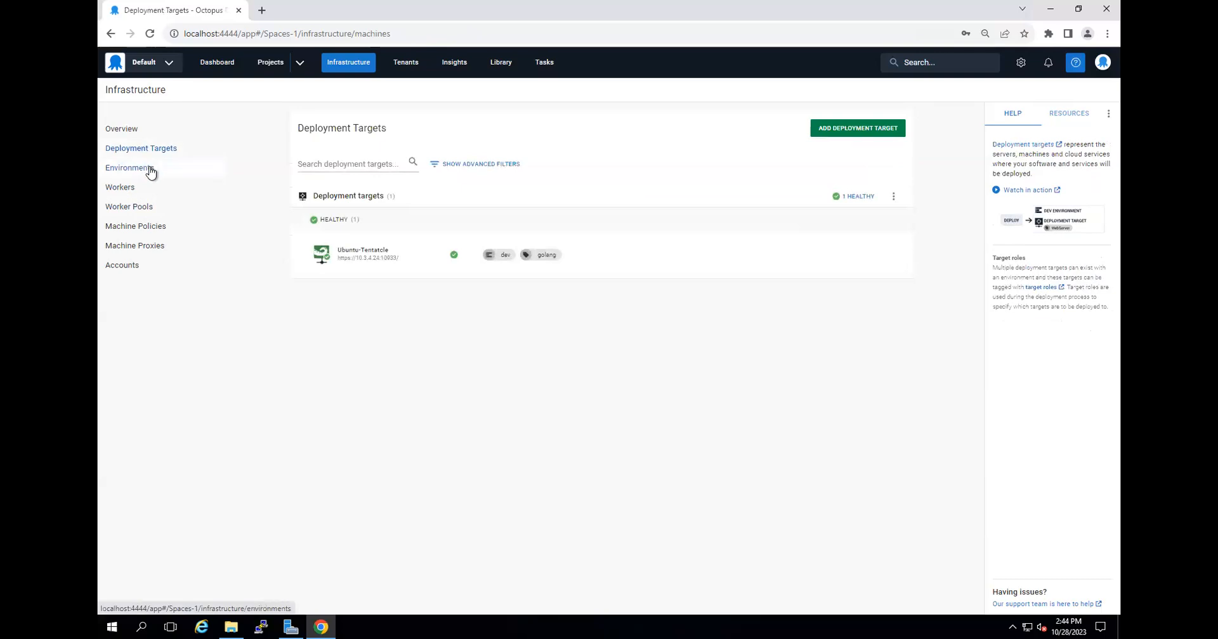
Check the Environments list, return to Deployment Targets and start adding a new deployment target.
click(150, 172)
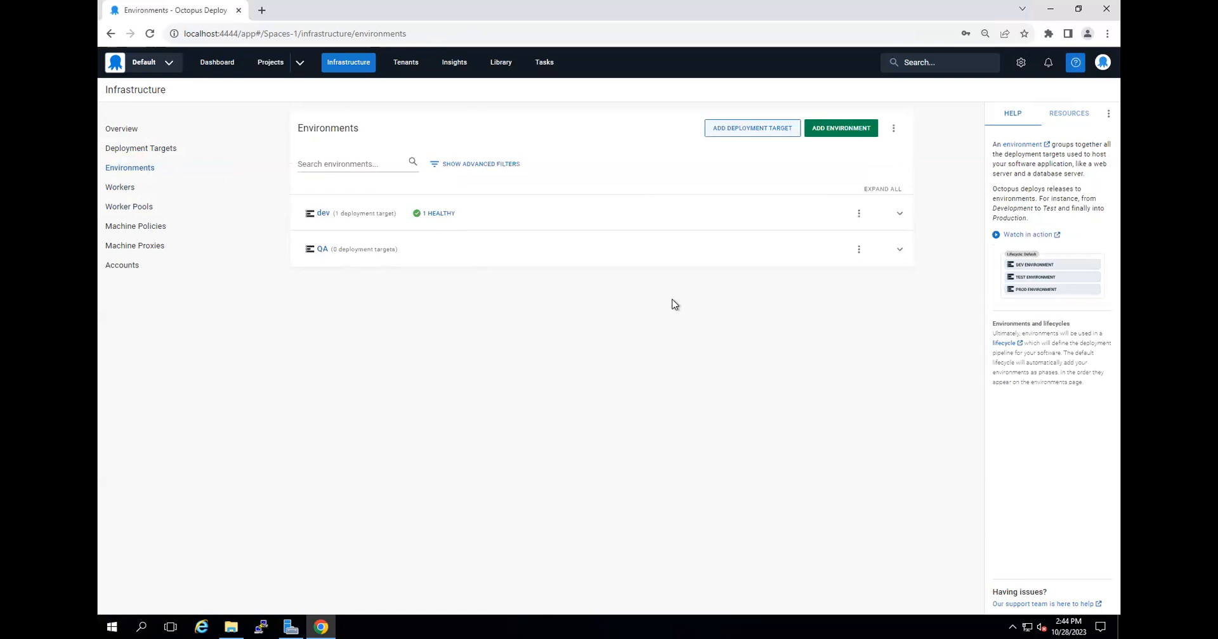
click(147, 151)
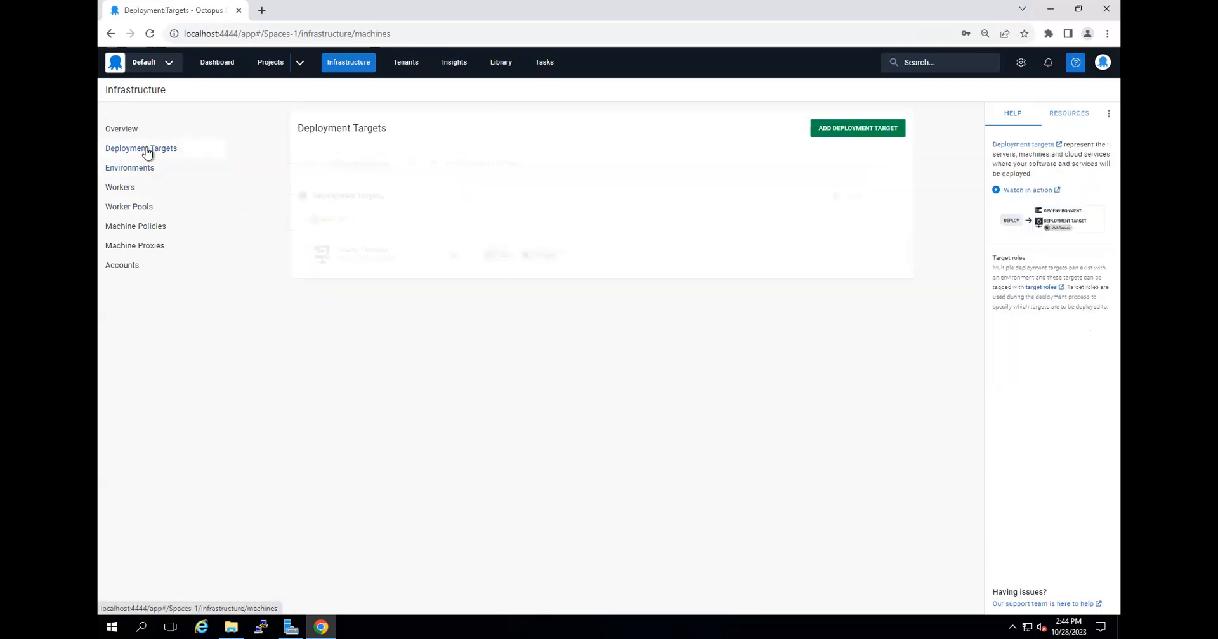
click(862, 130)
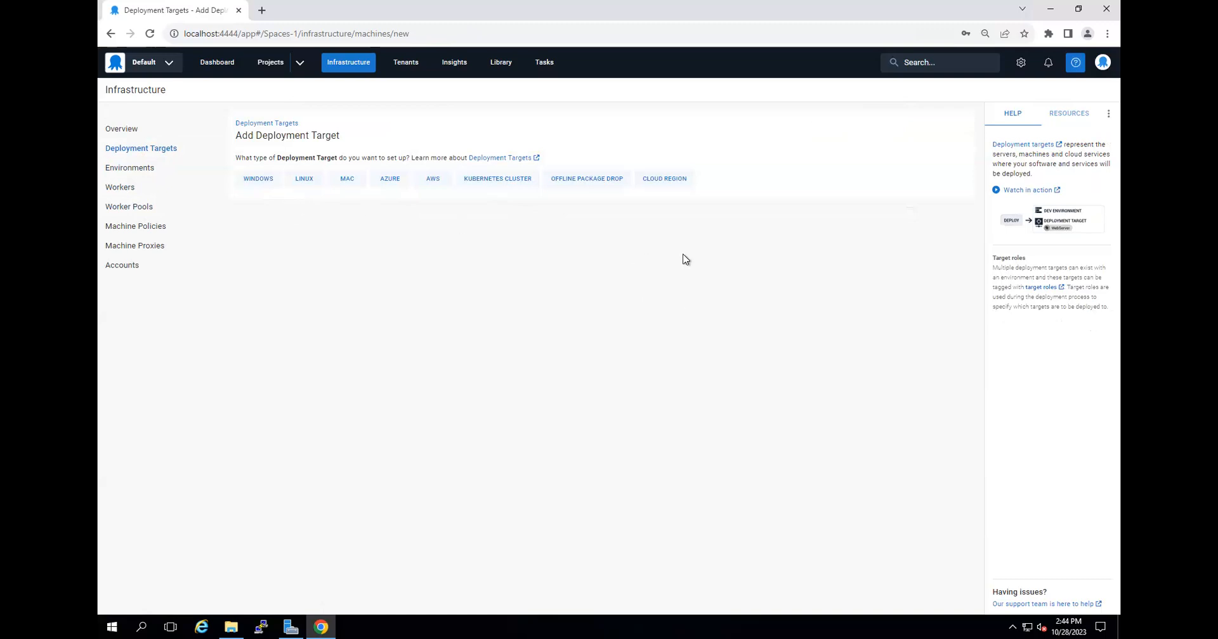
Review the deployment target types offered for Windows, Linux, Mac, Azure, AWS and Kubernetes Cluster.
click(254, 181)
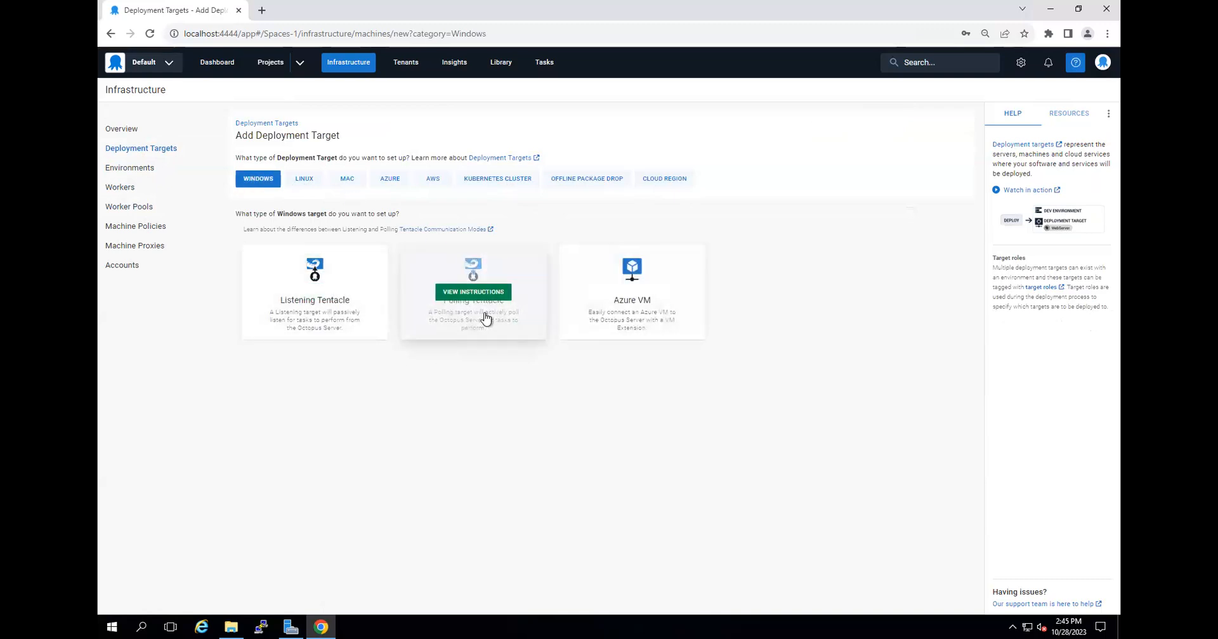
click(304, 180)
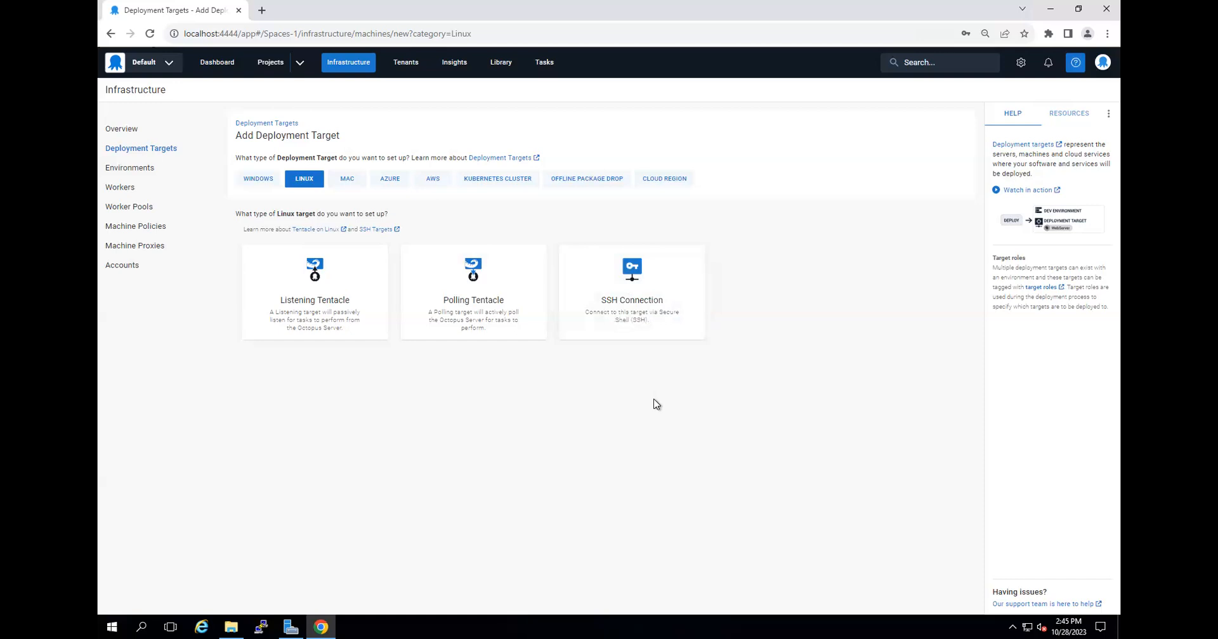
mouse_move(641, 288)
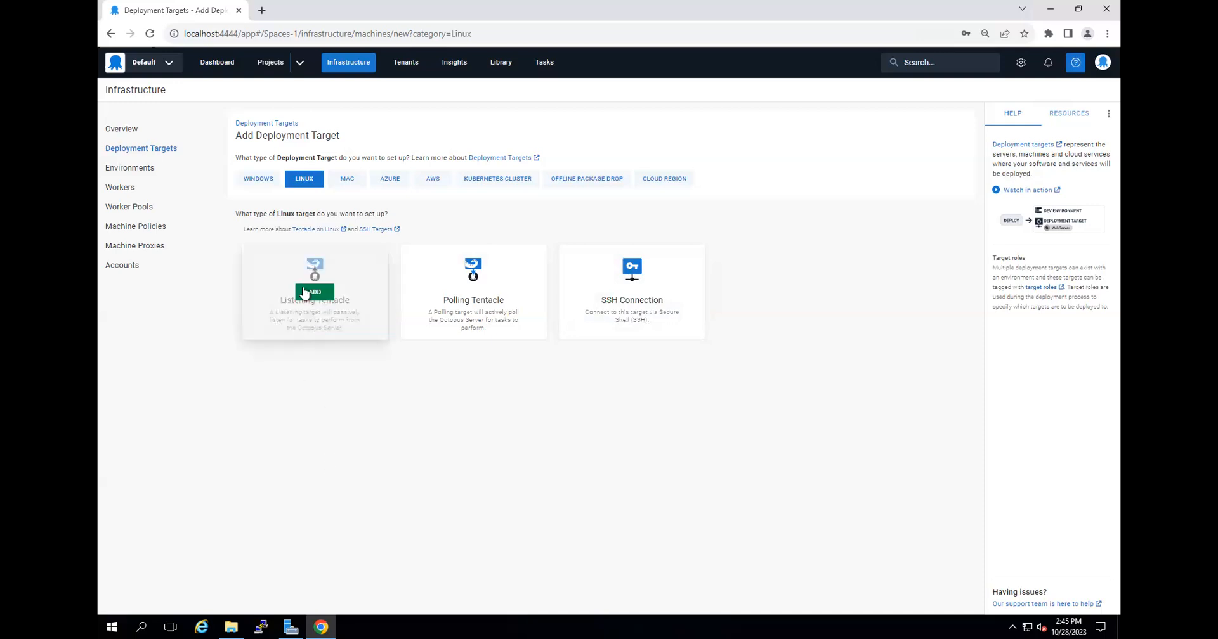
click(348, 183)
click(398, 184)
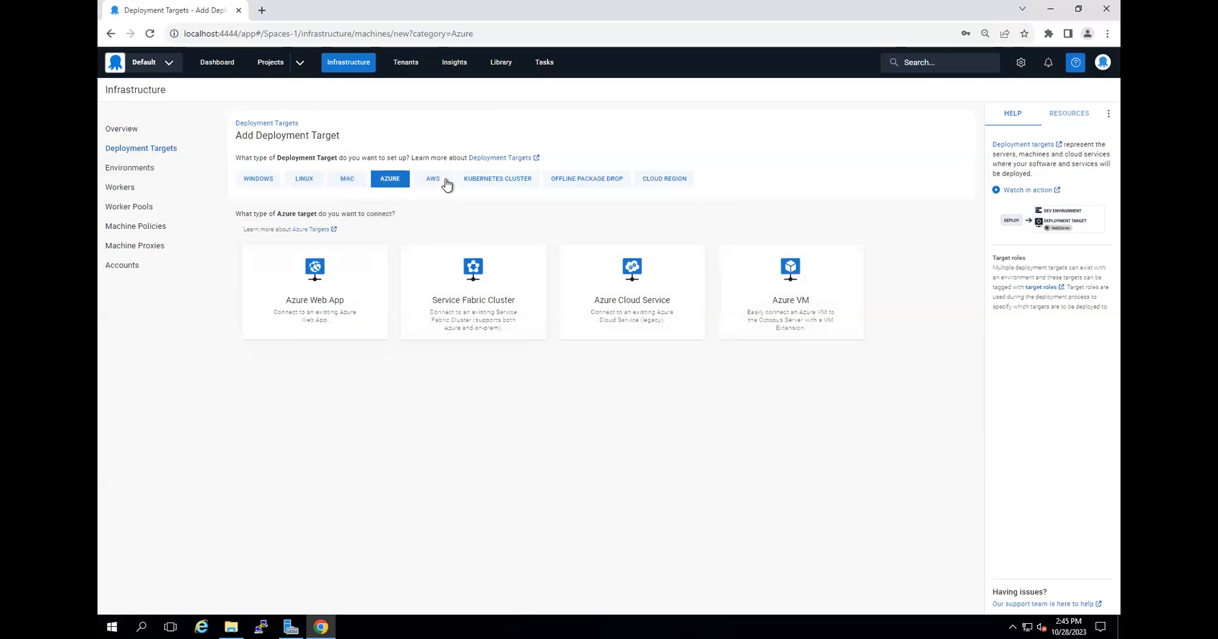
click(434, 183)
mouse_move(326, 309)
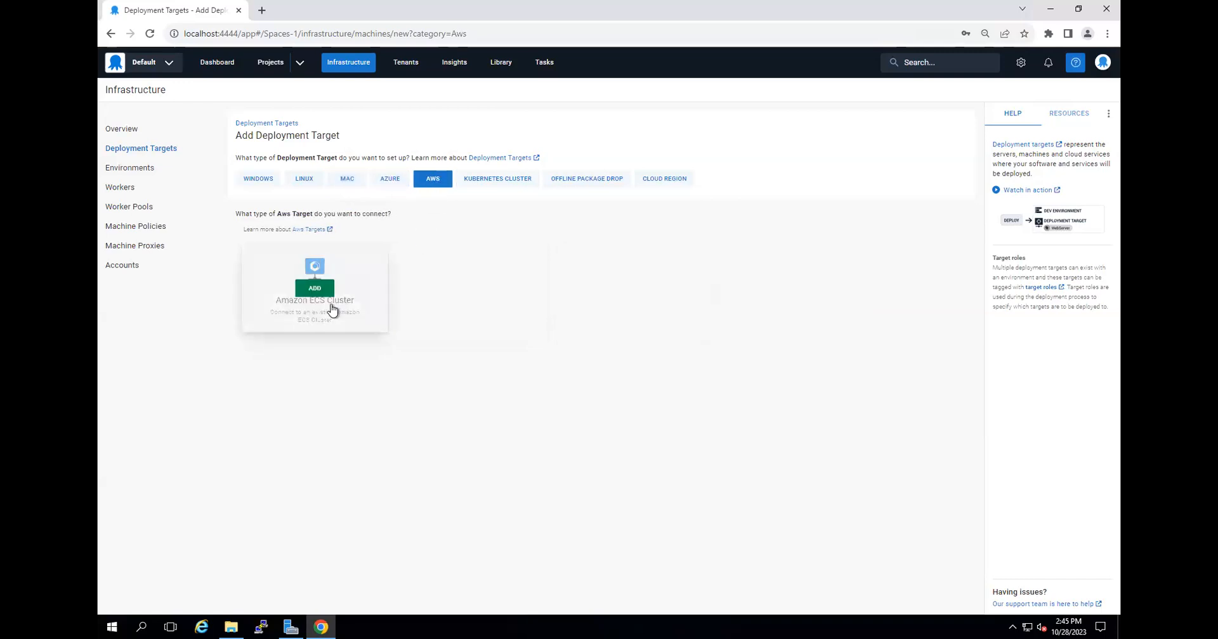
click(505, 183)
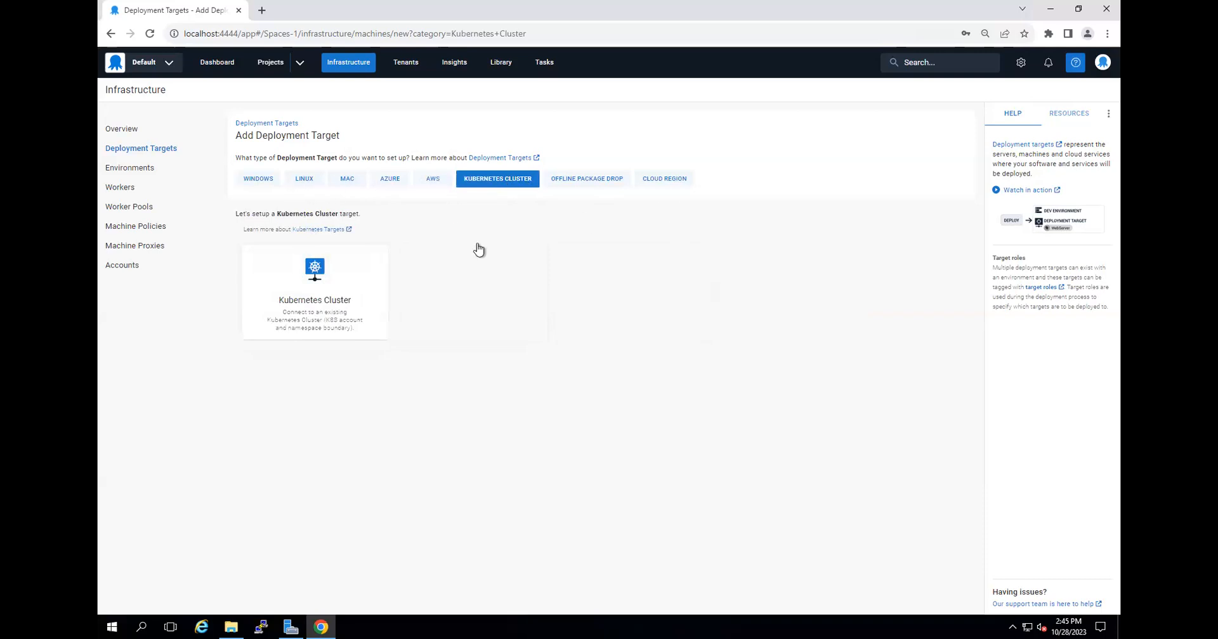
Choose a Linux Listening Tentacle as the new deployment target and enter 10.3.4.9 as its hostname.
click(303, 181)
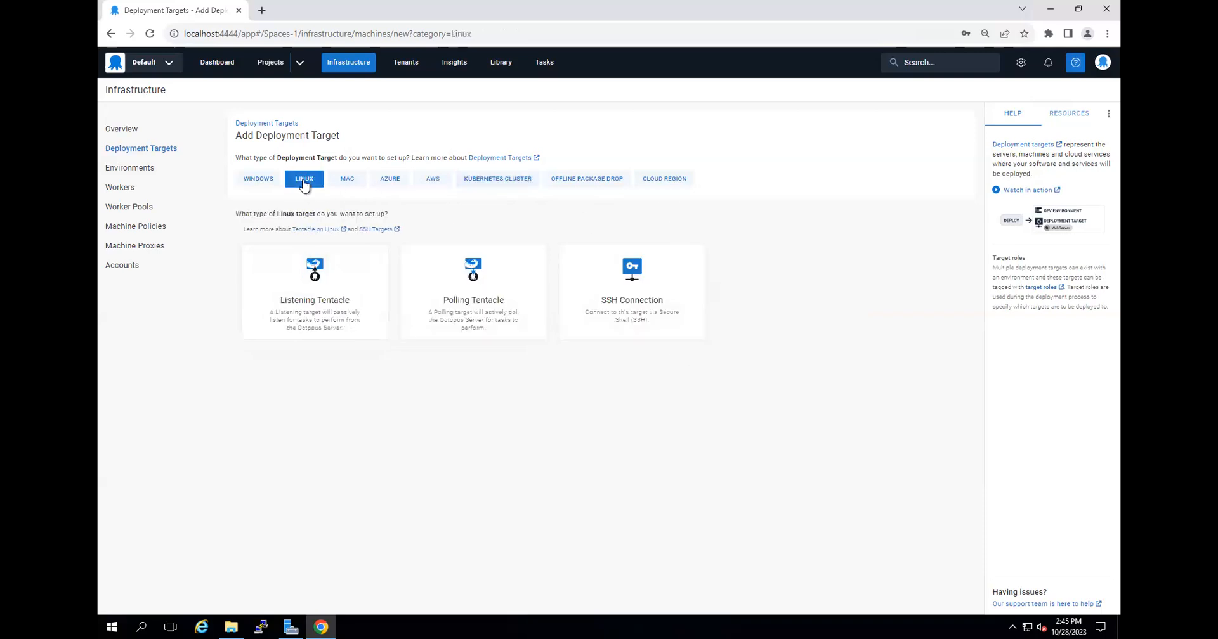
mouse_move(334, 305)
click(316, 293)
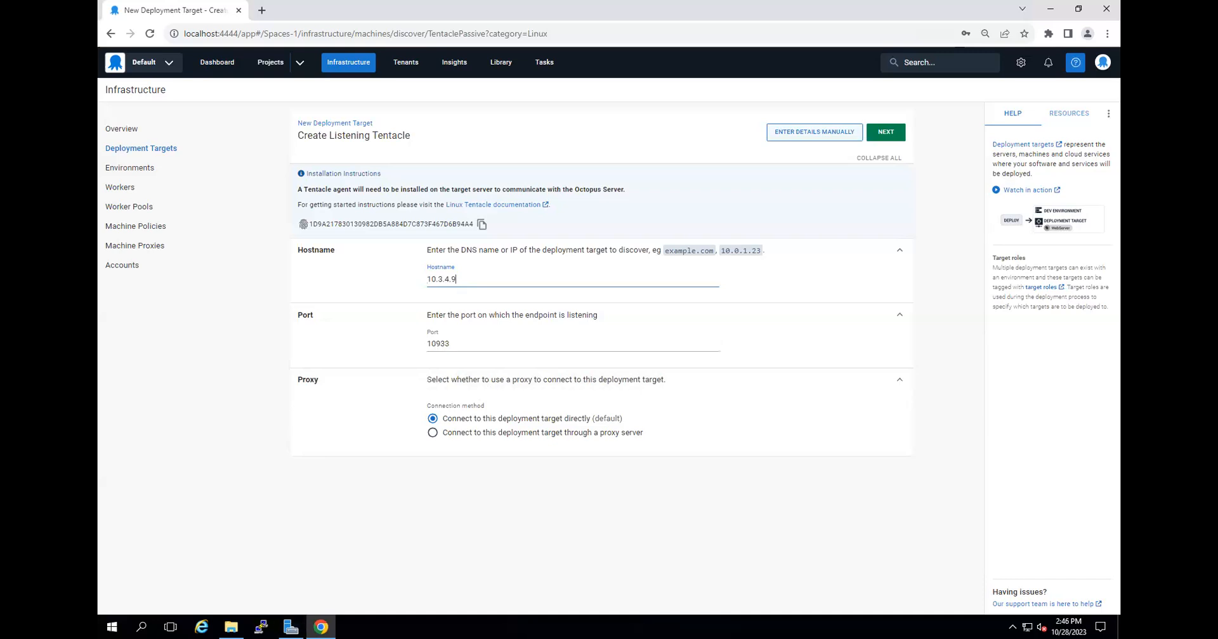
Switch to the Excalidraw diagram in the local browser and underline port 10933 in the listening Tentacle box.
key(alt+Tab)
click(661, 10)
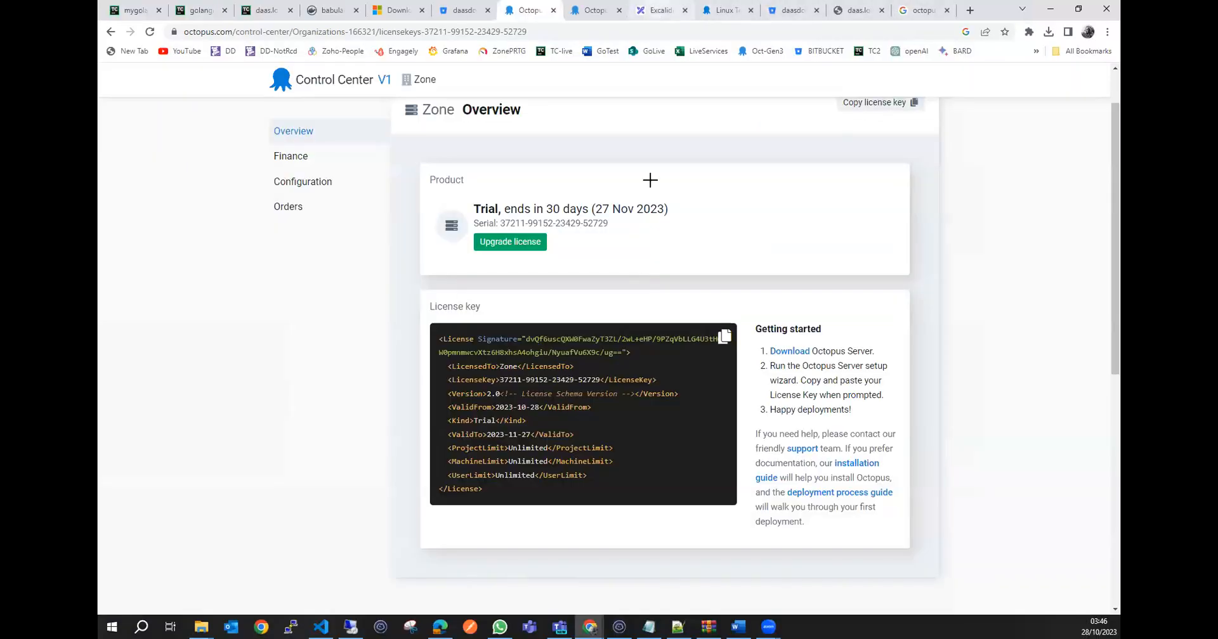
scroll(703, 314, up, 2)
mouse_move(823, 481)
mouse_down()
mouse_move(904, 479)
mouse_move(829, 481)
mouse_up()
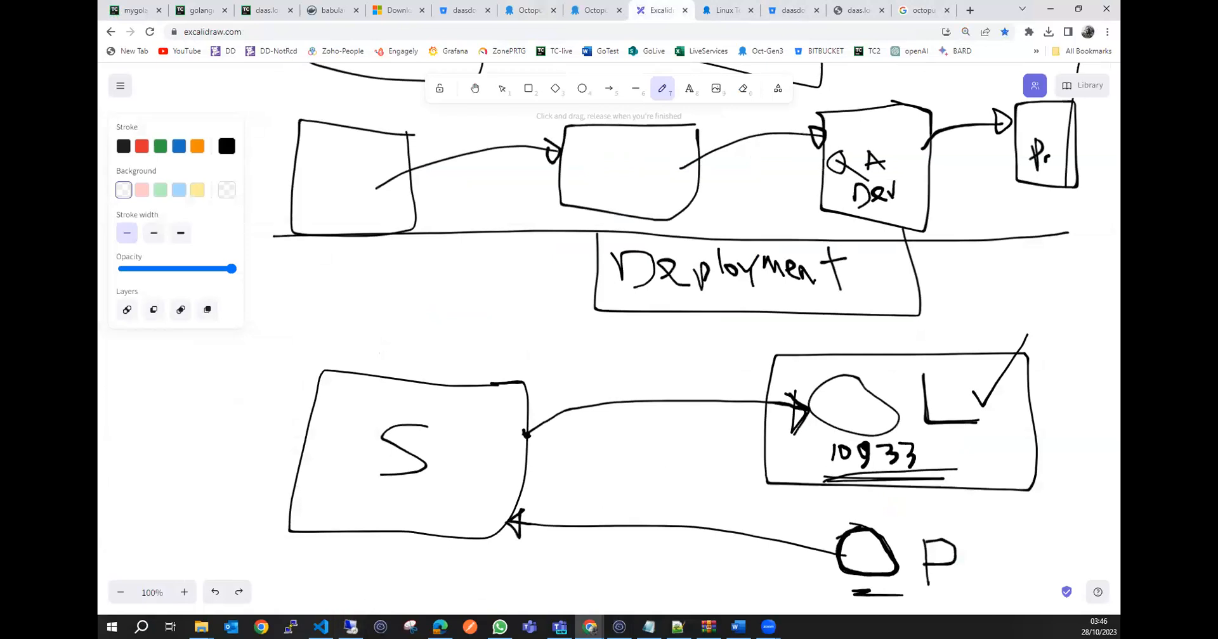
Check the grafanadot9 terminal session and the Create Listening Tentacle form's connection settings, and return to the Excalidraw diagram.
click(351, 627)
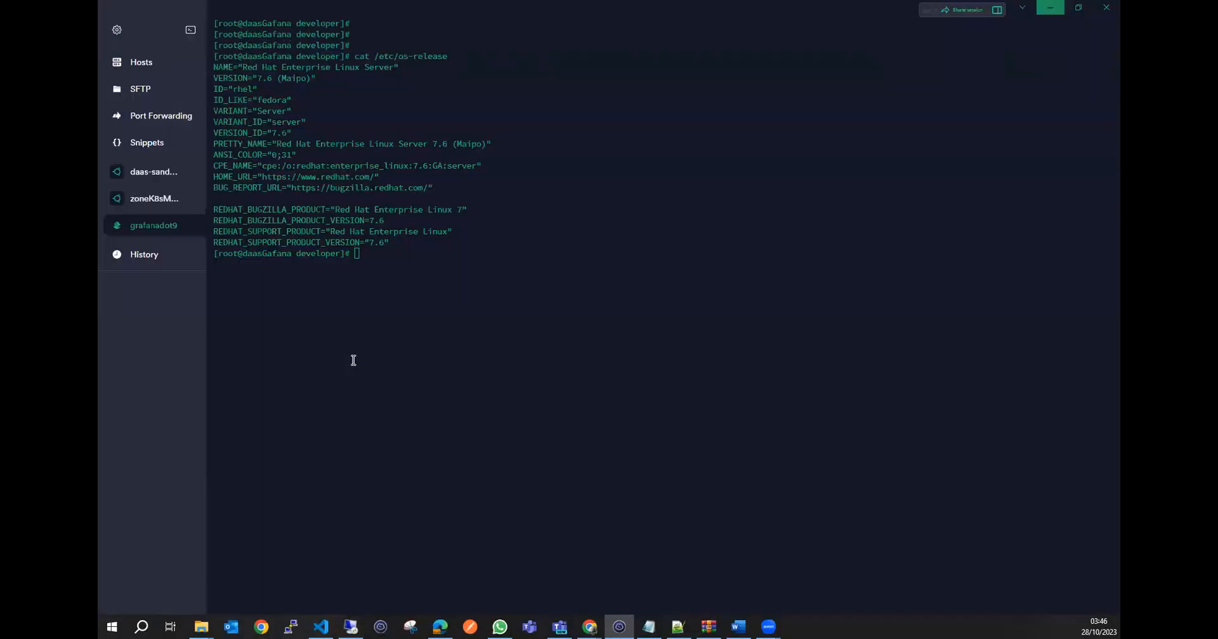
key(Return)
key(Return)
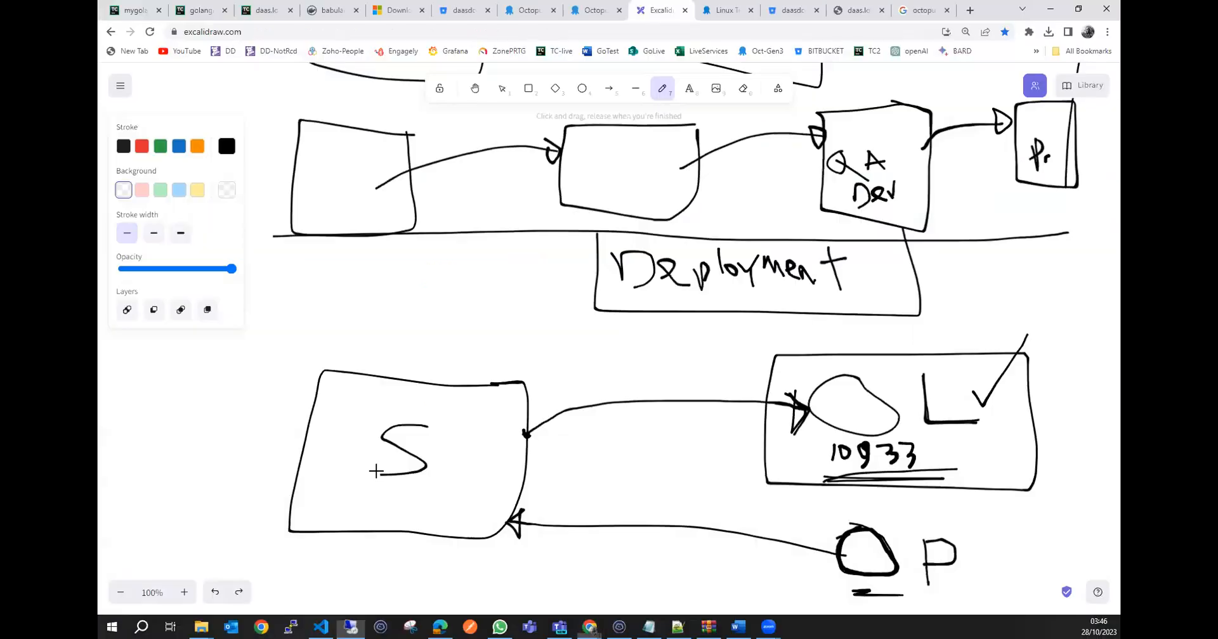
scroll(376, 470, down, 6)
scroll(377, 471, up, 4)
scroll(435, 478, up, 2)
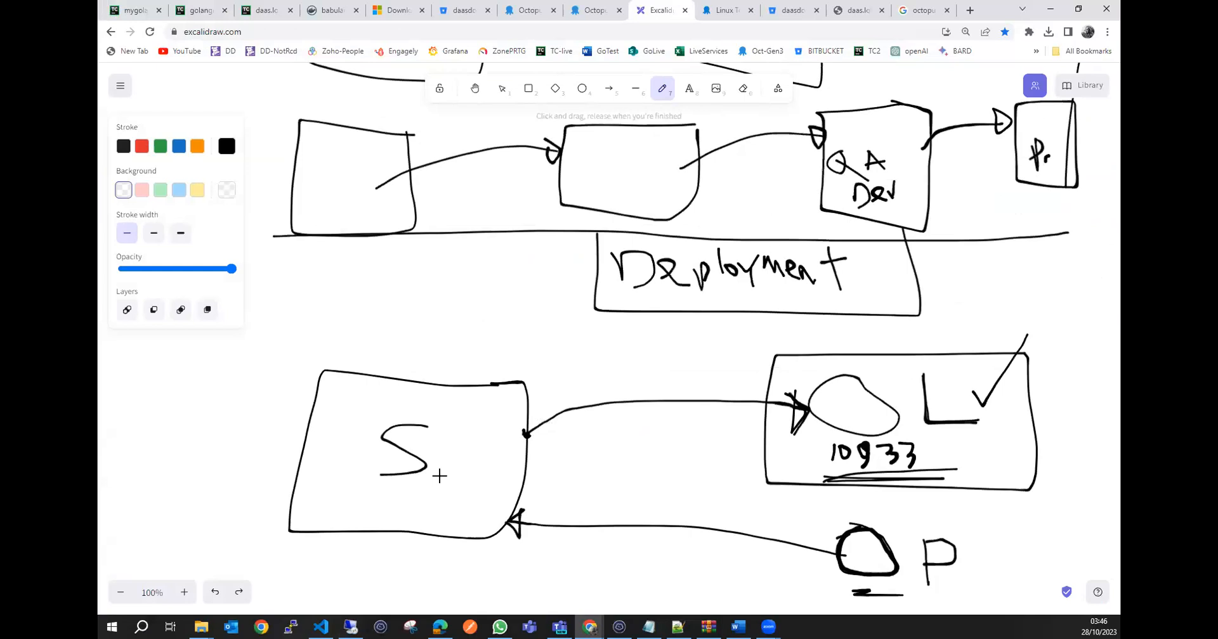
Draw a tall box with hatching strokes between the server box and the Tentacle boxes in the diagram.
scroll(444, 400, down, 1)
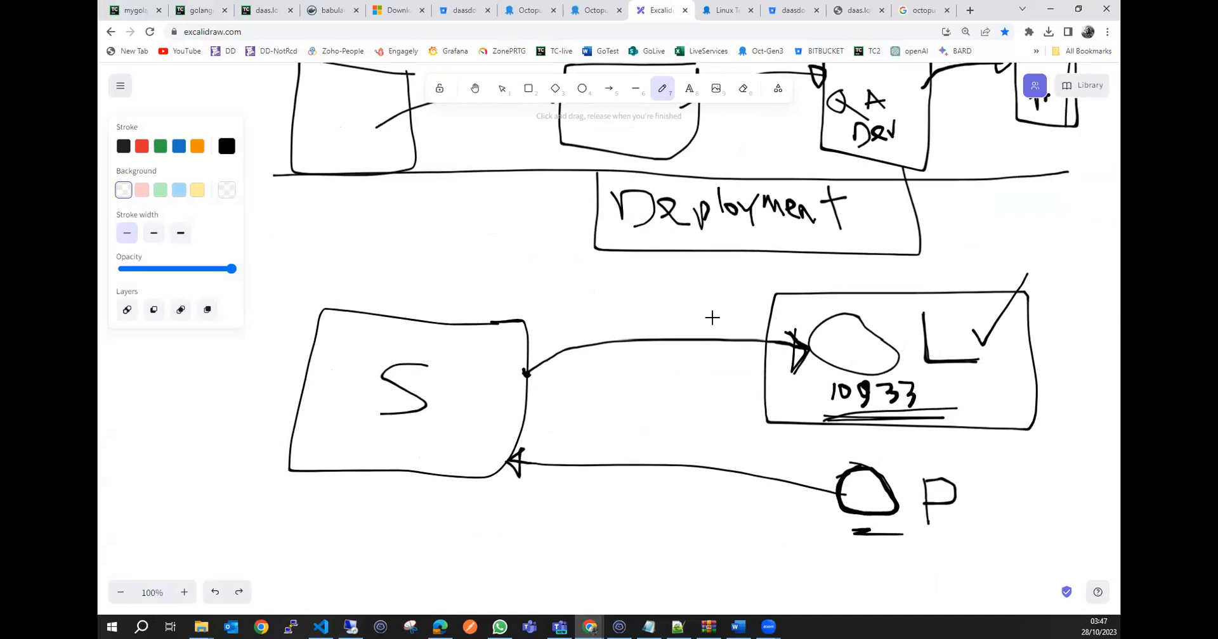
mouse_move(681, 290)
mouse_down()
mouse_move(628, 289)
mouse_move(621, 362)
mouse_up()
mouse_move(619, 454)
mouse_down()
mouse_move(620, 498)
mouse_move(696, 372)
mouse_move(684, 287)
mouse_up()
click(667, 324)
mouse_move(667, 324)
mouse_down()
mouse_move(653, 422)
mouse_move(677, 364)
mouse_up()
drag(680, 439, 671, 465)
drag(624, 412, 630, 477)
drag(641, 395, 646, 430)
drag(652, 325, 664, 413)
drag(650, 480, 663, 485)
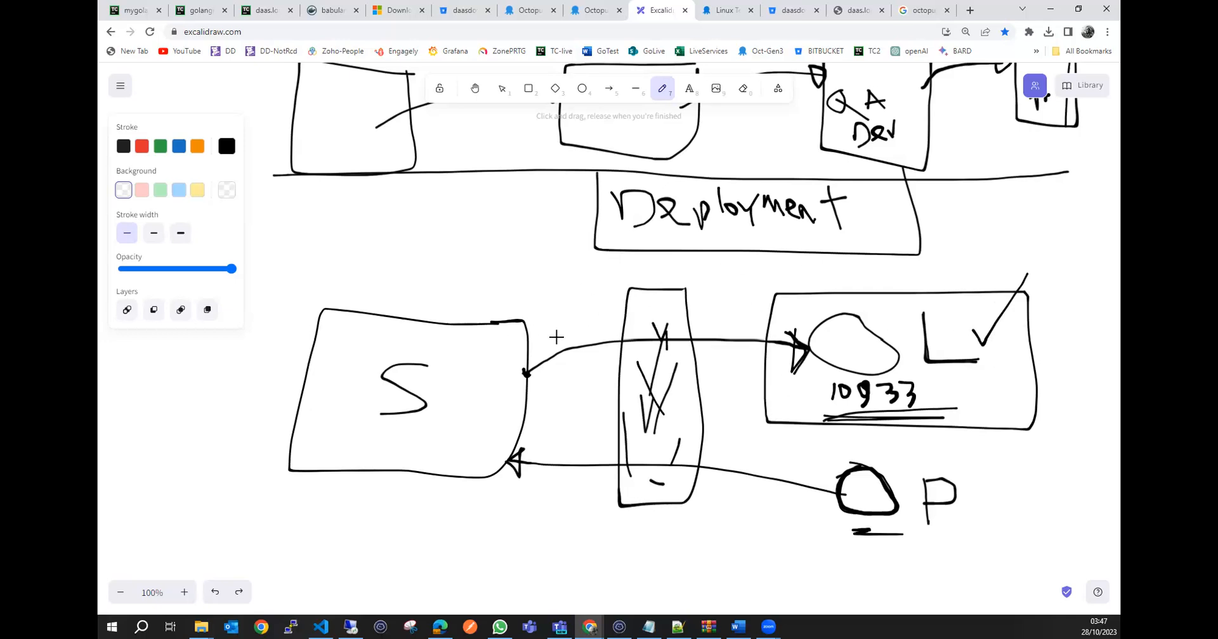
Draw arrows from the server to the middle box and on to the listening Tentacle, and mark the middle box.
mouse_move(527, 326)
mouse_down()
mouse_move(624, 321)
mouse_move(613, 318)
mouse_move(615, 329)
mouse_up()
mouse_move(688, 318)
mouse_down()
mouse_move(768, 317)
mouse_move(758, 306)
mouse_move(777, 315)
mouse_move(763, 323)
mouse_move(762, 304)
mouse_up()
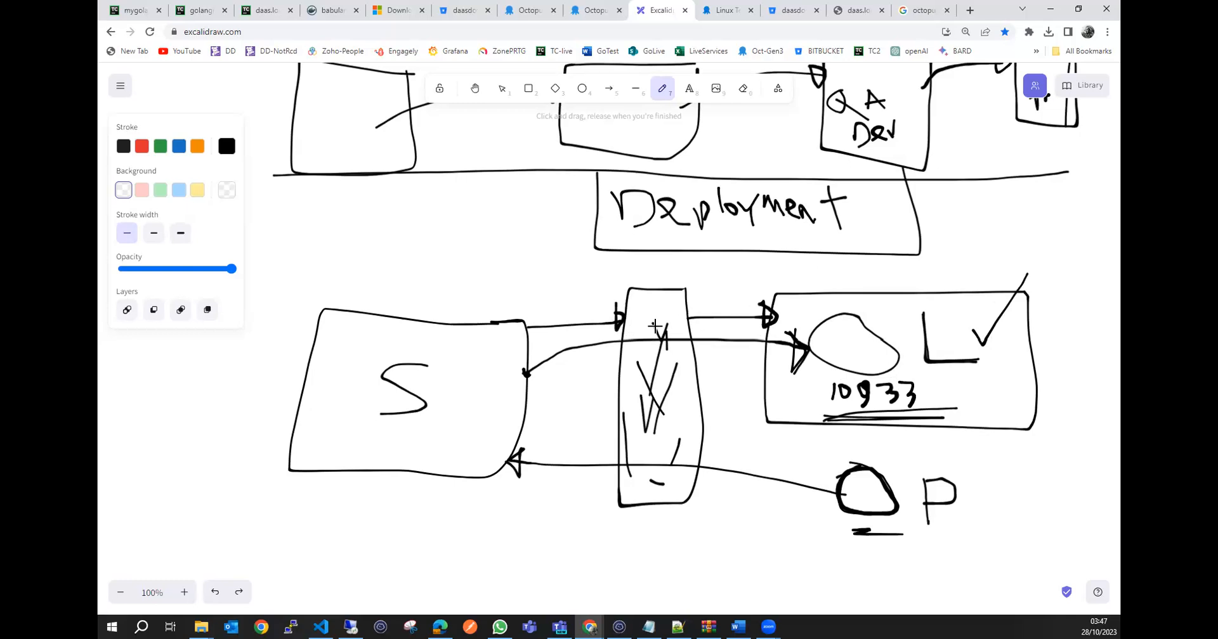
mouse_move(652, 326)
mouse_down()
mouse_move(642, 331)
mouse_move(662, 346)
mouse_up()
Open the Linux Tentacle documentation and copy the Redhat/CentOS/Fedora repository installation commands.
click(351, 626)
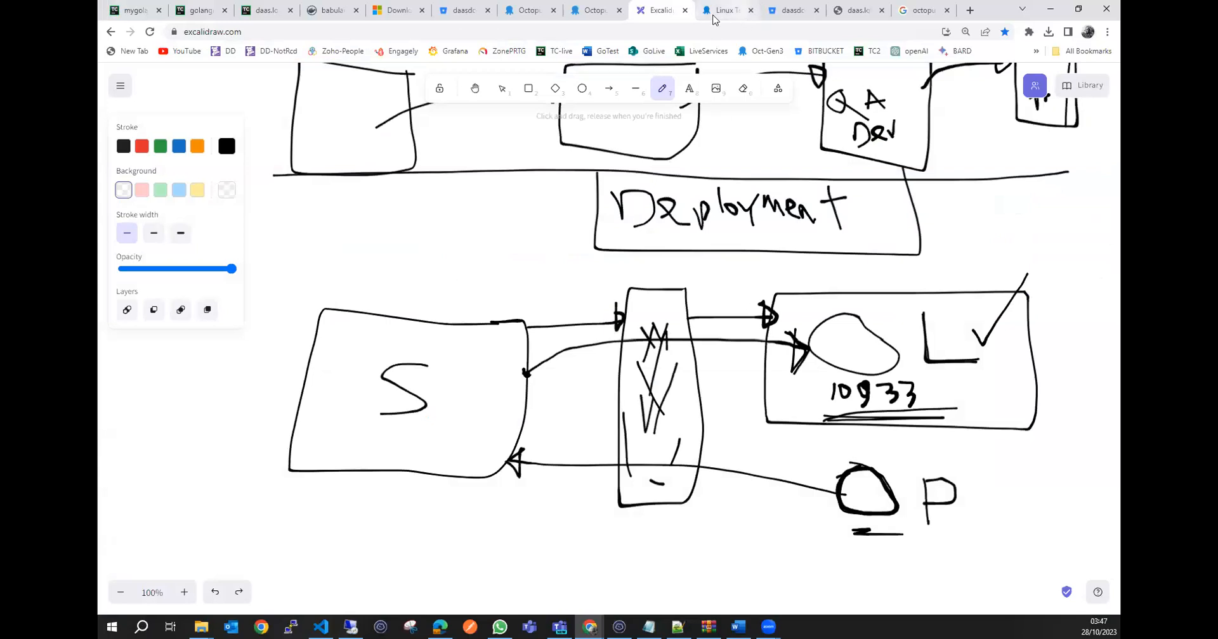
click(714, 19)
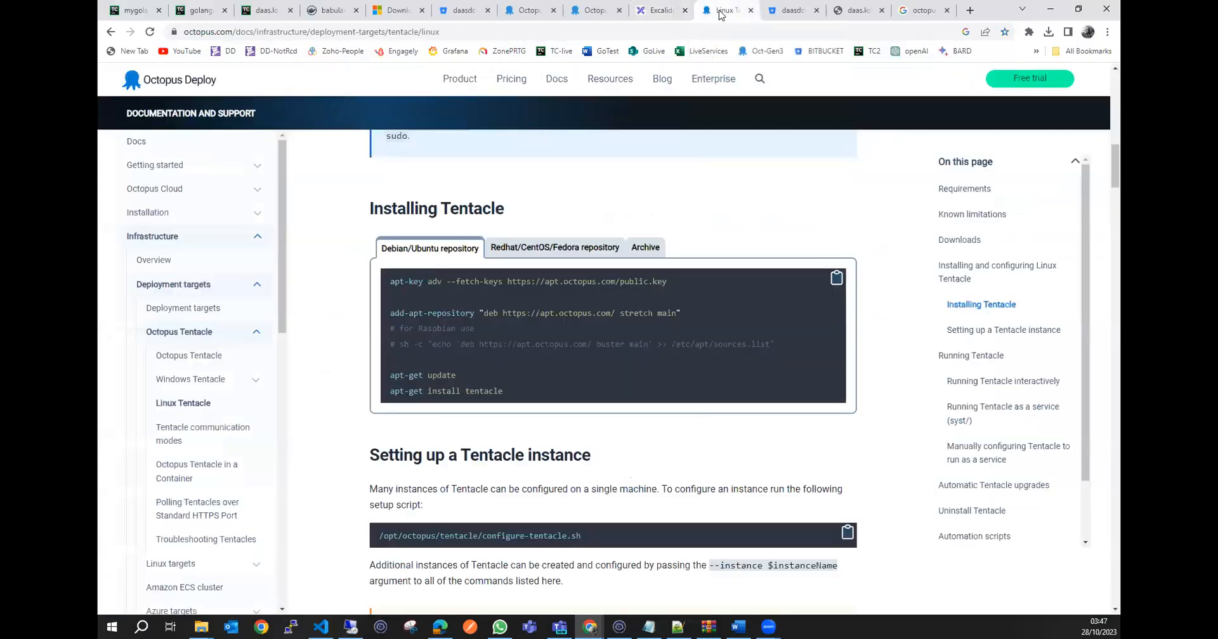
click(562, 254)
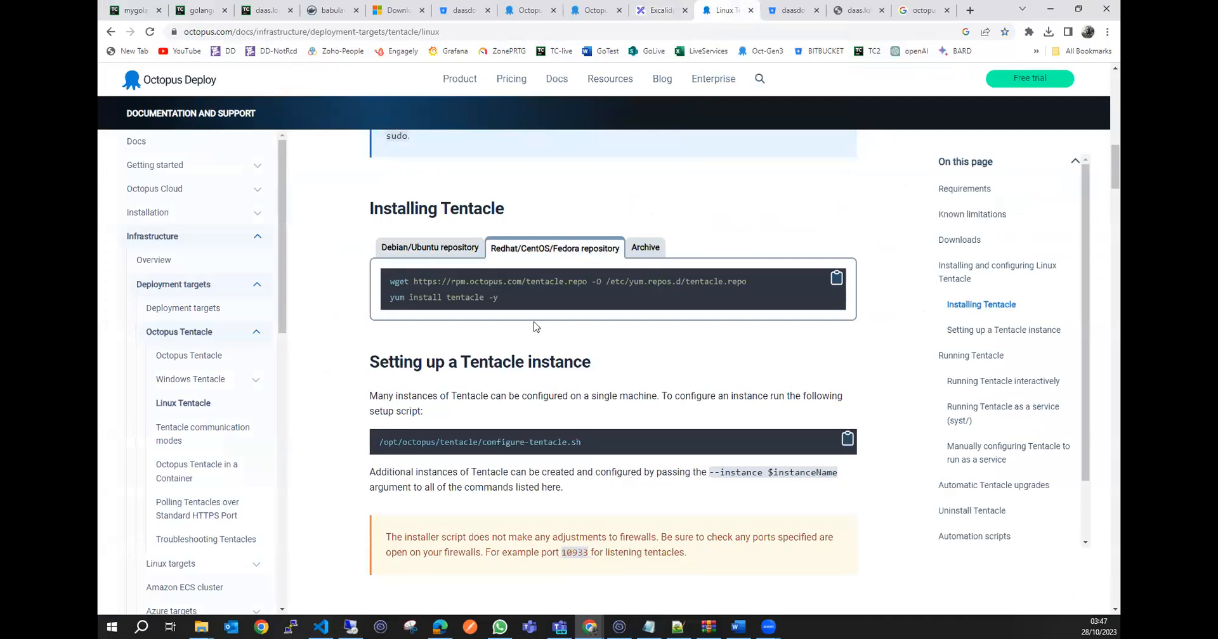
click(836, 280)
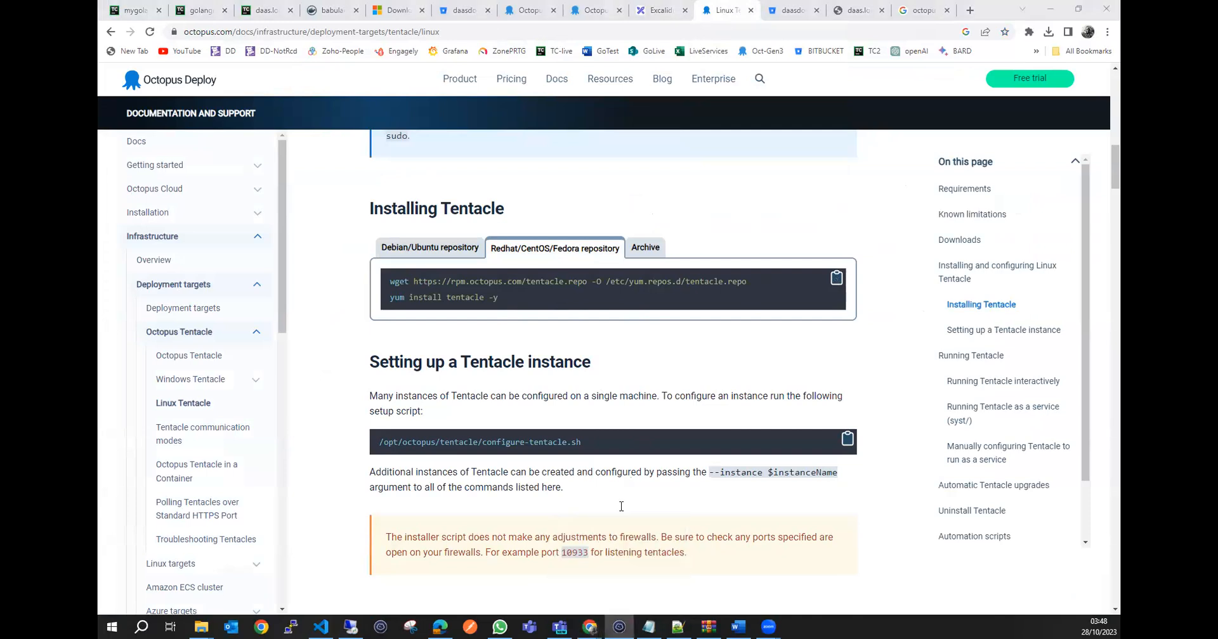
Run the copied wget and yum install tentacle -y commands in the grafanadot9 terminal and inspect the package message.
click(618, 597)
text(wget https://rpm.octopus.com/tentacle.repo -O /etc/yum.repos.d/tentacle.repo yum install tentacle -y)
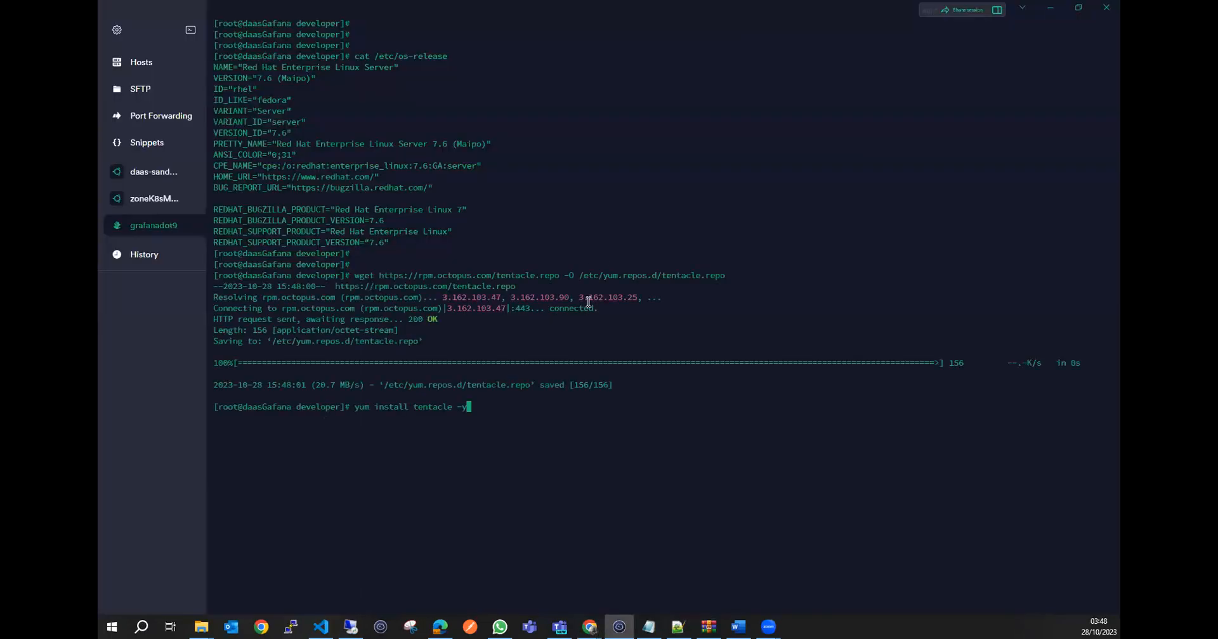
key(Return)
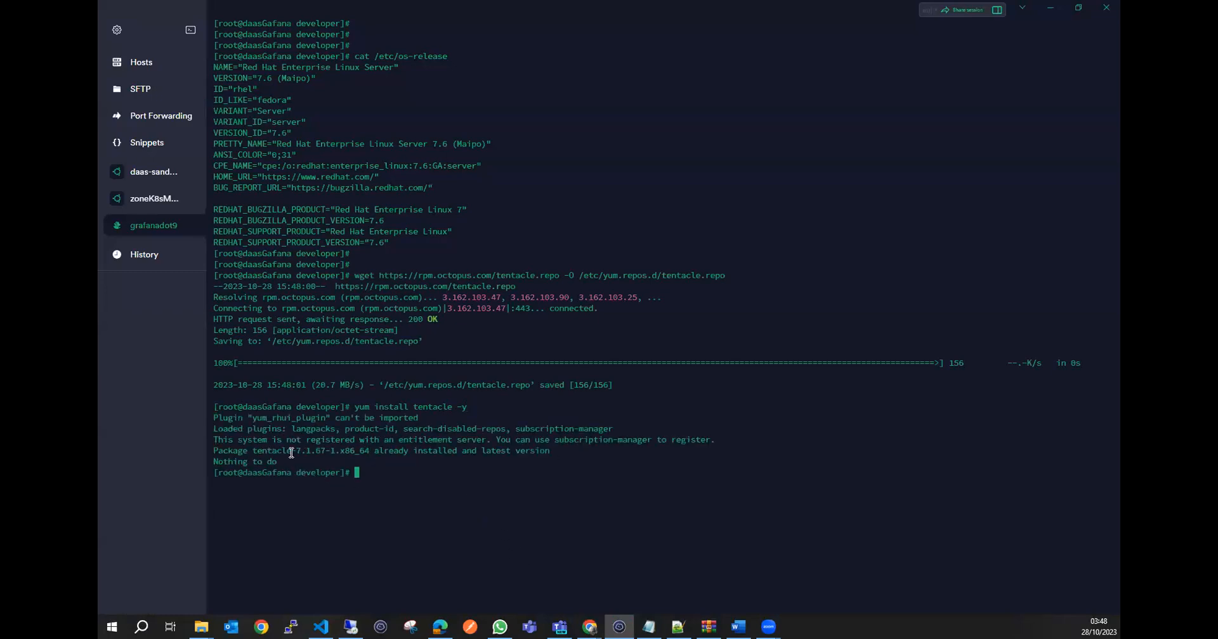
drag(247, 450, 520, 451)
click(448, 473)
Copy the folder path /opt/octopus/tentacle/ from the documentation's Setting up a Tentacle instance section.
mouse_move(590, 627)
click(655, 569)
scroll(504, 379, down, 2)
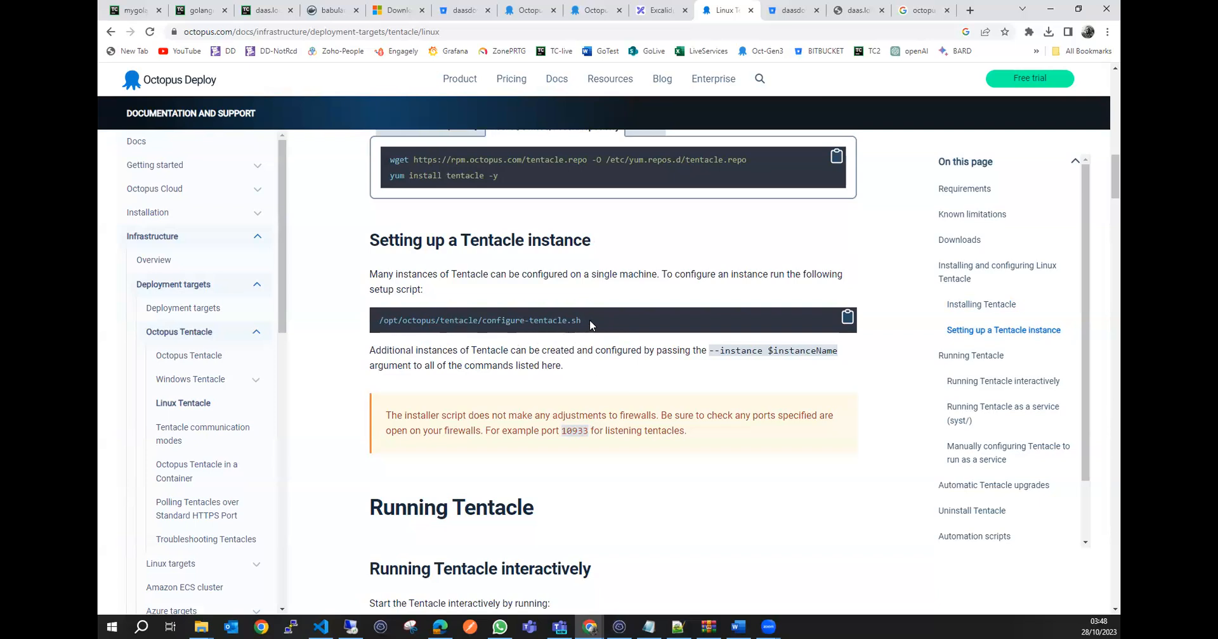
drag(380, 319, 484, 324)
right_click(471, 324)
click(493, 333)
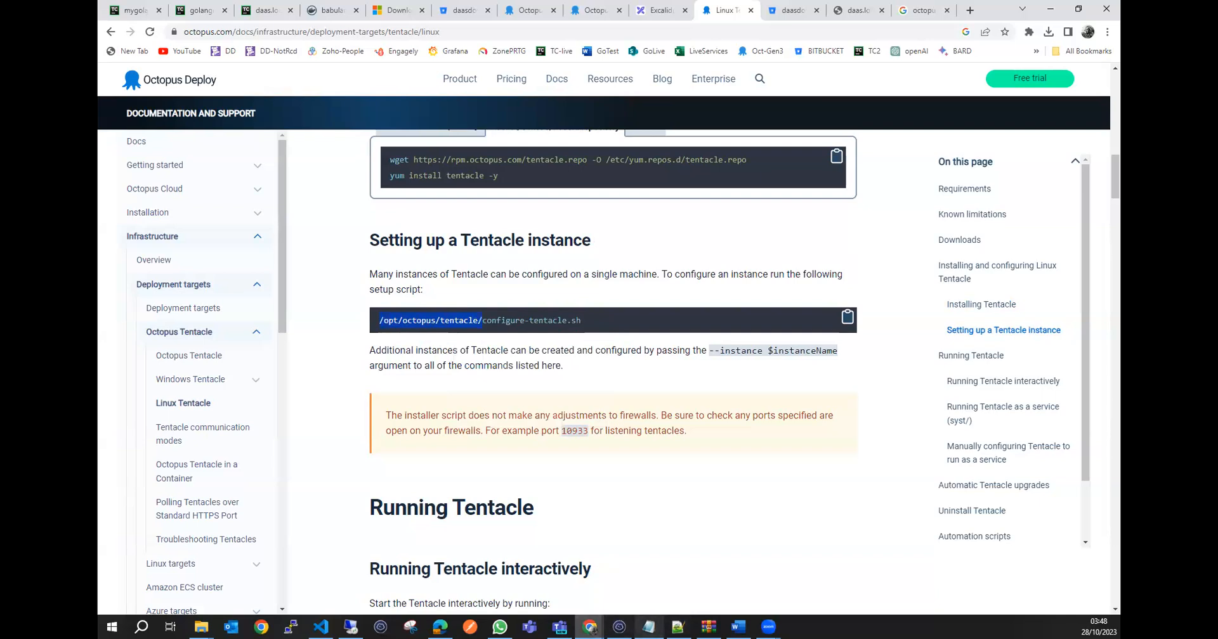
Change to the /opt/octopus/tentacle/ folder in the grafanadot9 terminal and list its files.
click(619, 627)
text(cd)
key(ctrl+v)
key(Return)
text(ls)
key(Return)
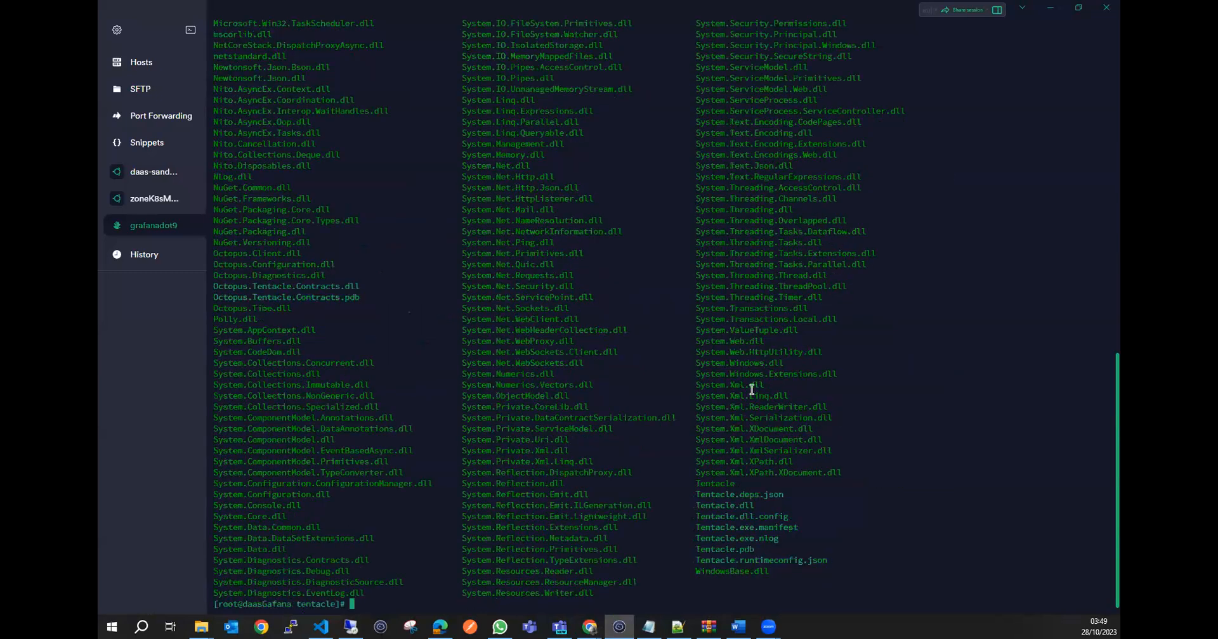
scroll(676, 435, up, 10)
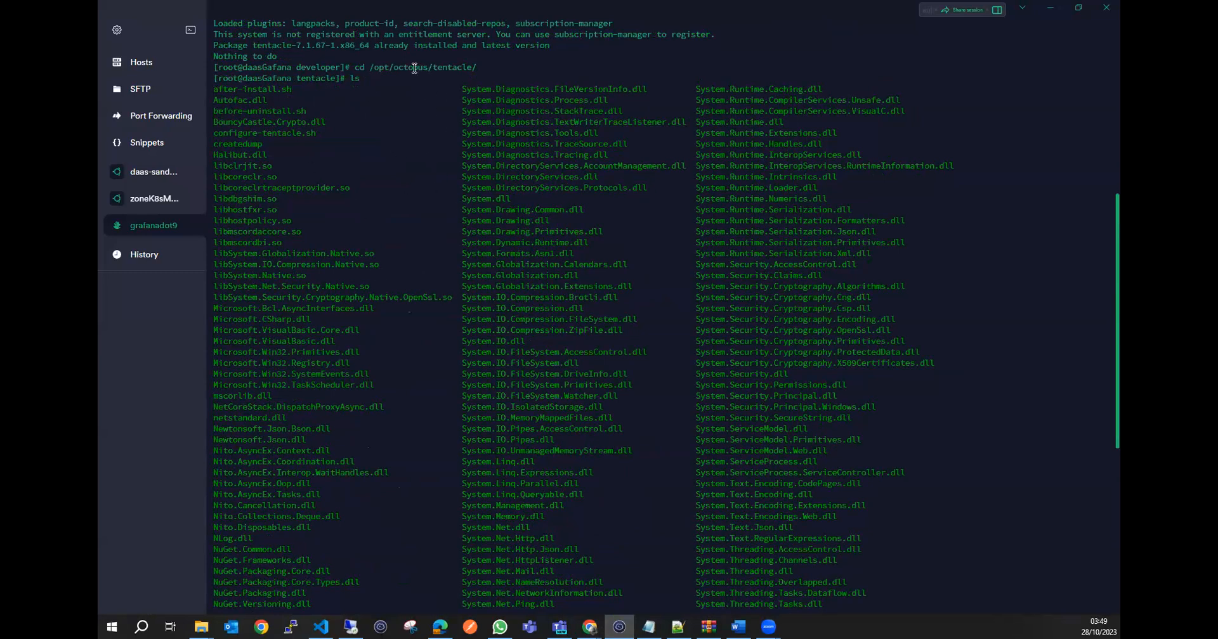
scroll(587, 388, down, 9)
scroll(442, 384, down, 2)
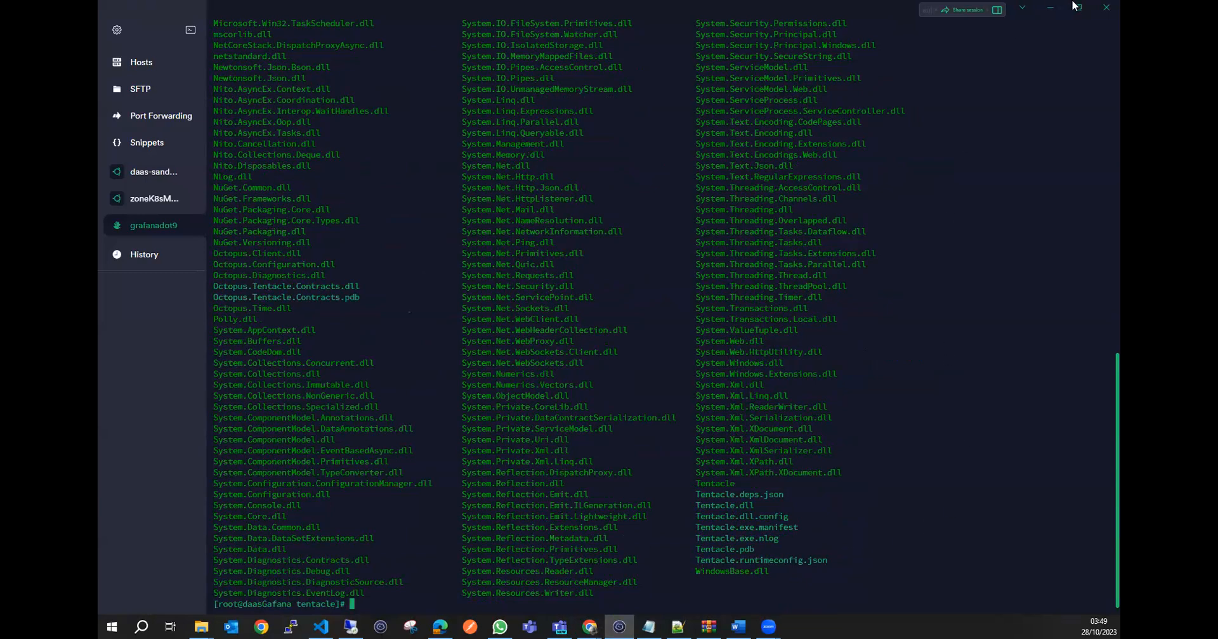
Return to the Linux Tentacle documentation and copy the script name configure-tentacle.sh.
click(1050, 7)
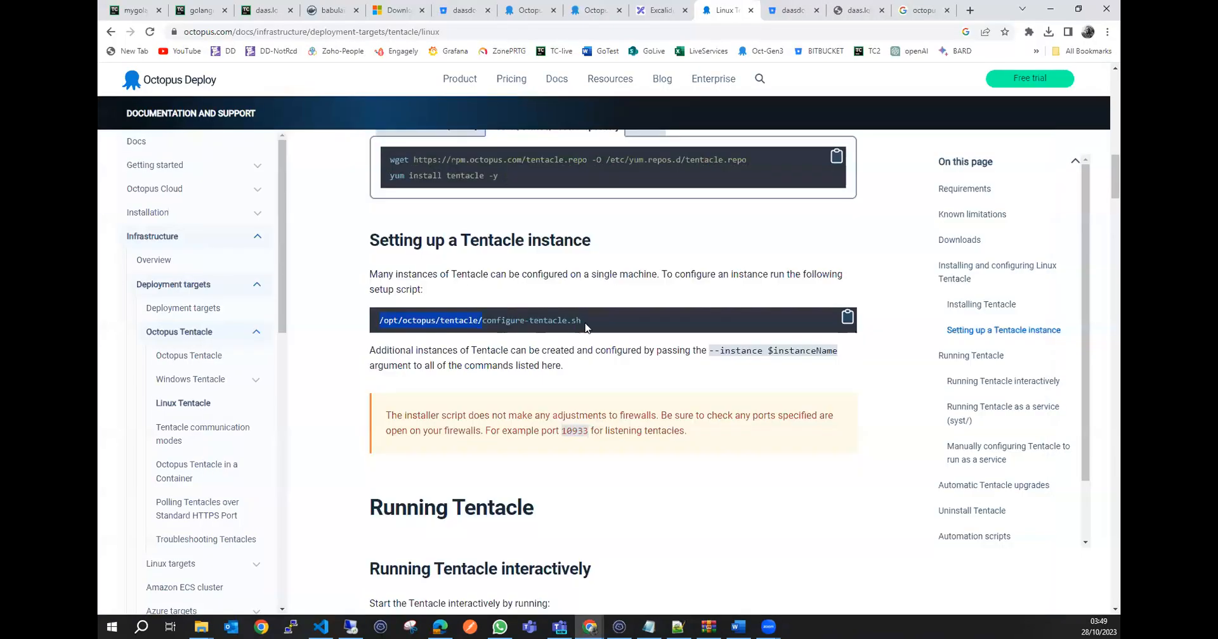
click(580, 318)
drag(581, 320, 482, 321)
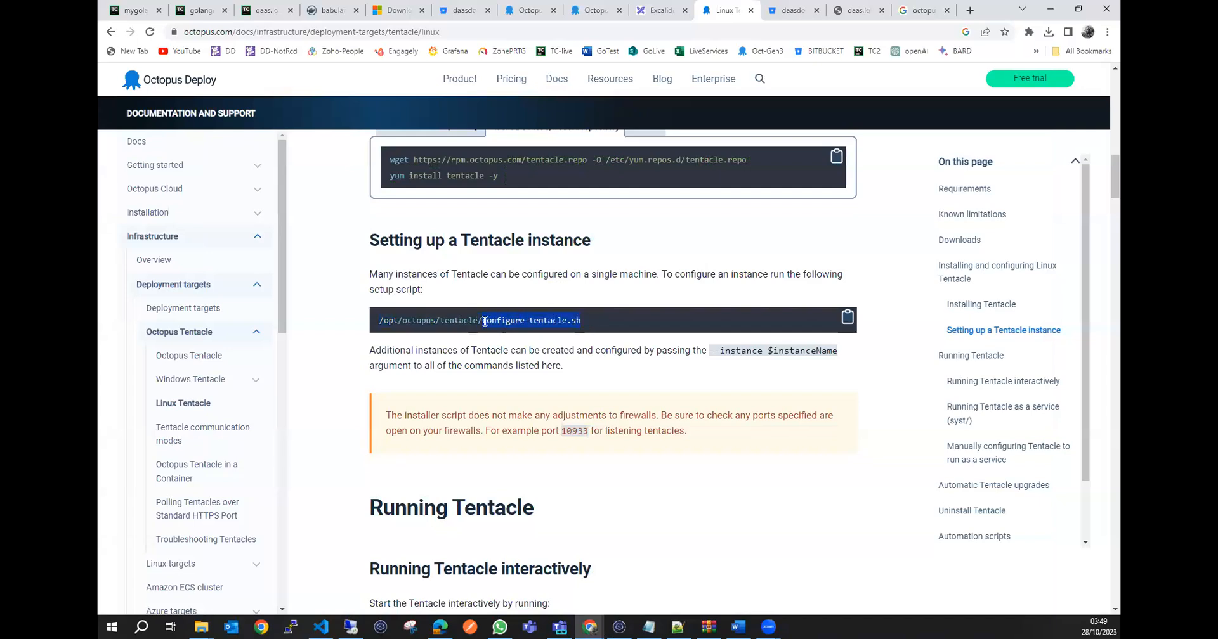
right_click(524, 324)
click(558, 333)
Run bash configure-tentacle.sh in the grafanadot9 terminal and accept the default instance name Tentacle.
click(619, 626)
text(bash)
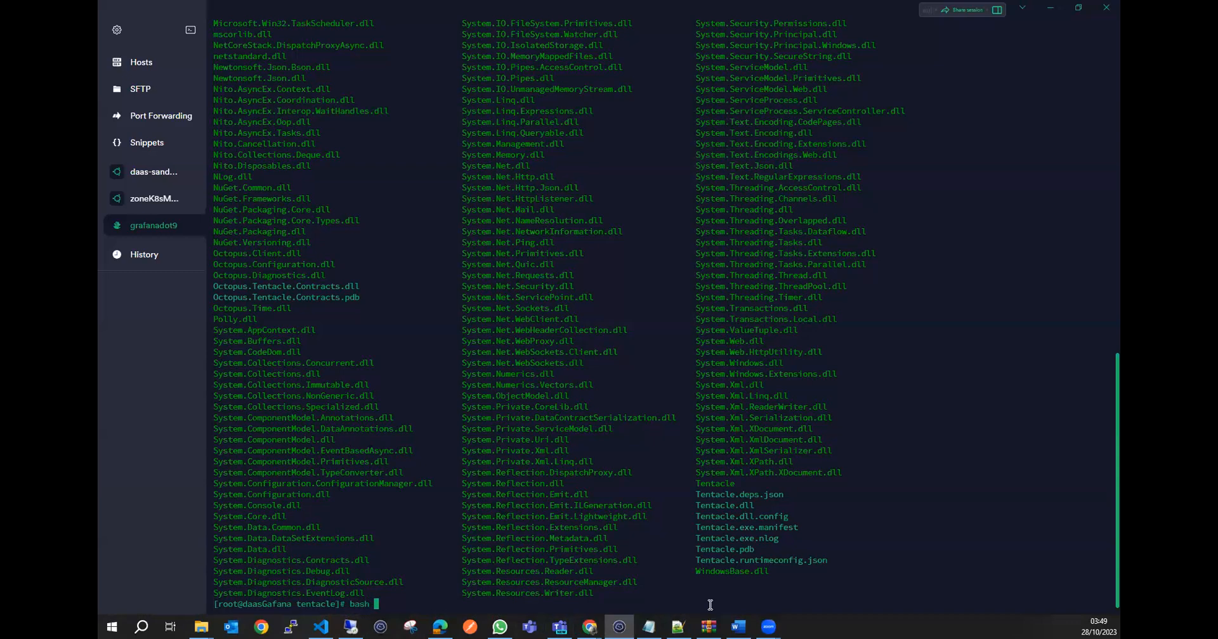
key(ctrl+shift+v)
key(Return)
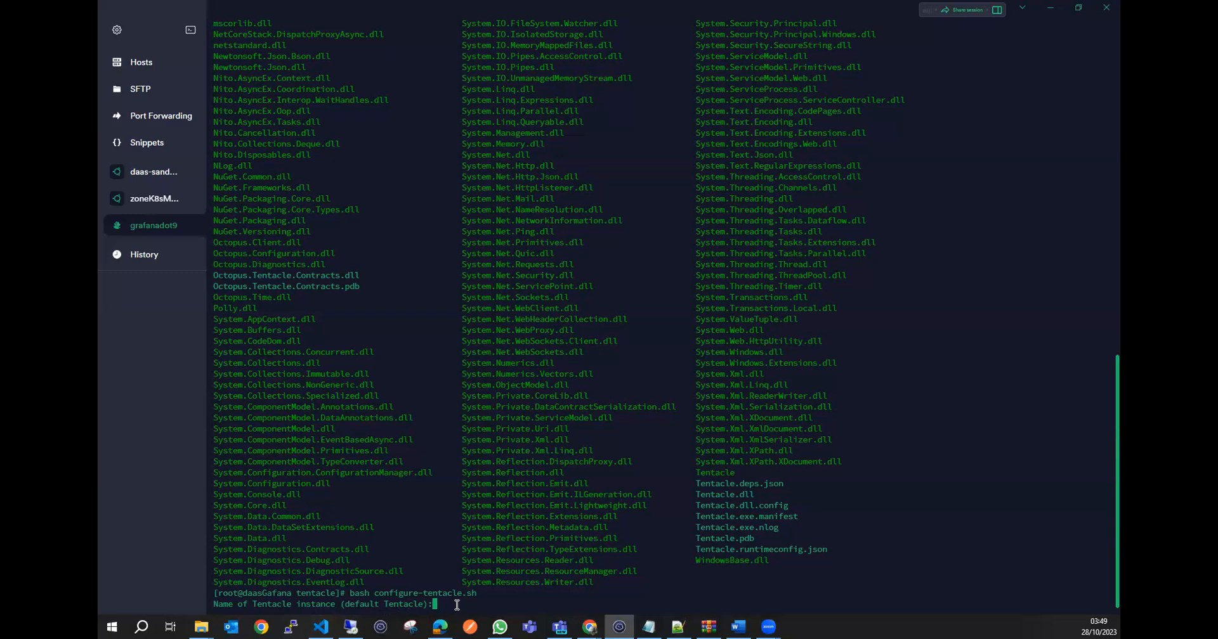
key(Return)
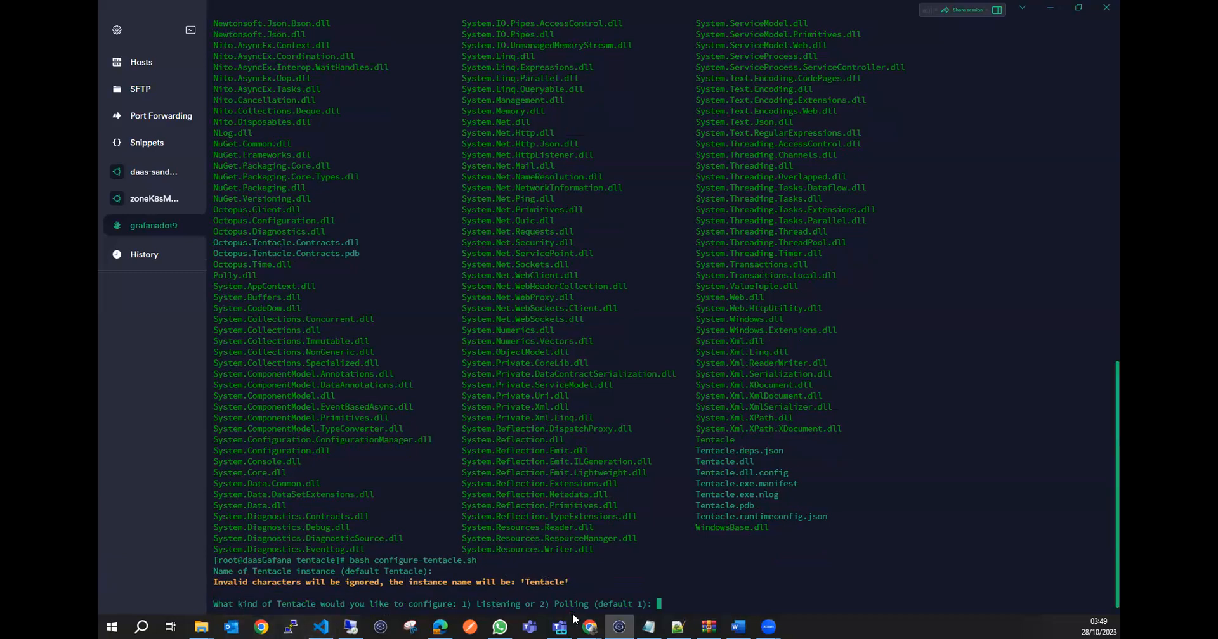
Choose a Listening Tentacle and accept the default log folder /etc/octopus, applications folder /home/Octopus/Applications and port 10933.
text(1)
key(Return)
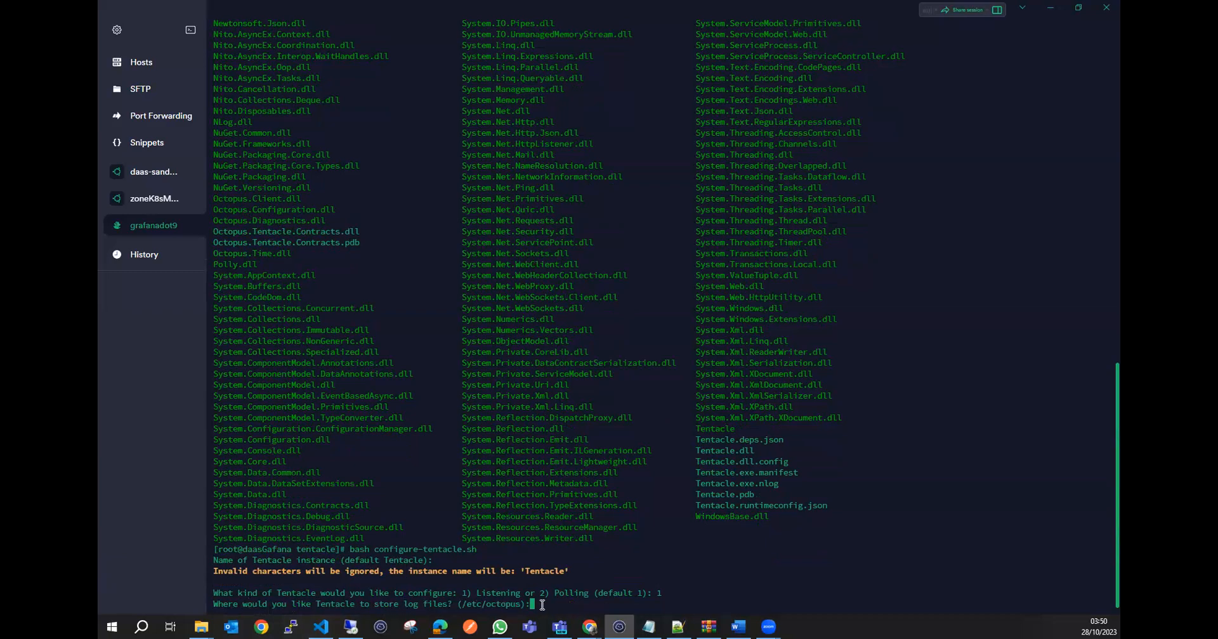
key(Return)
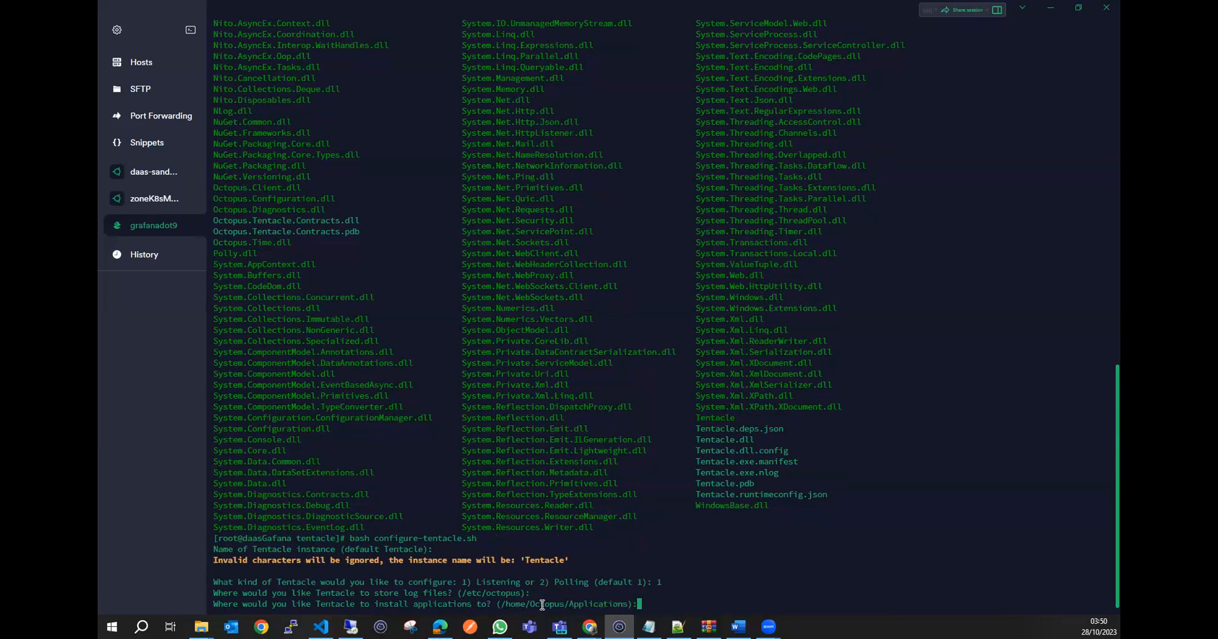
key(Return)
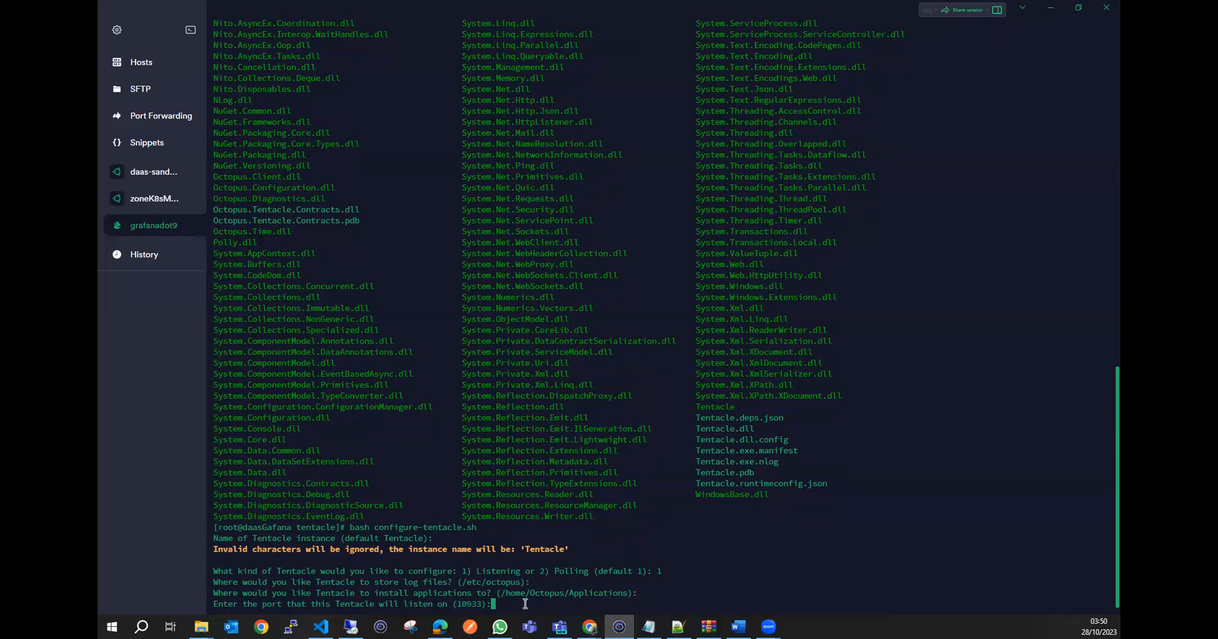
key(Return)
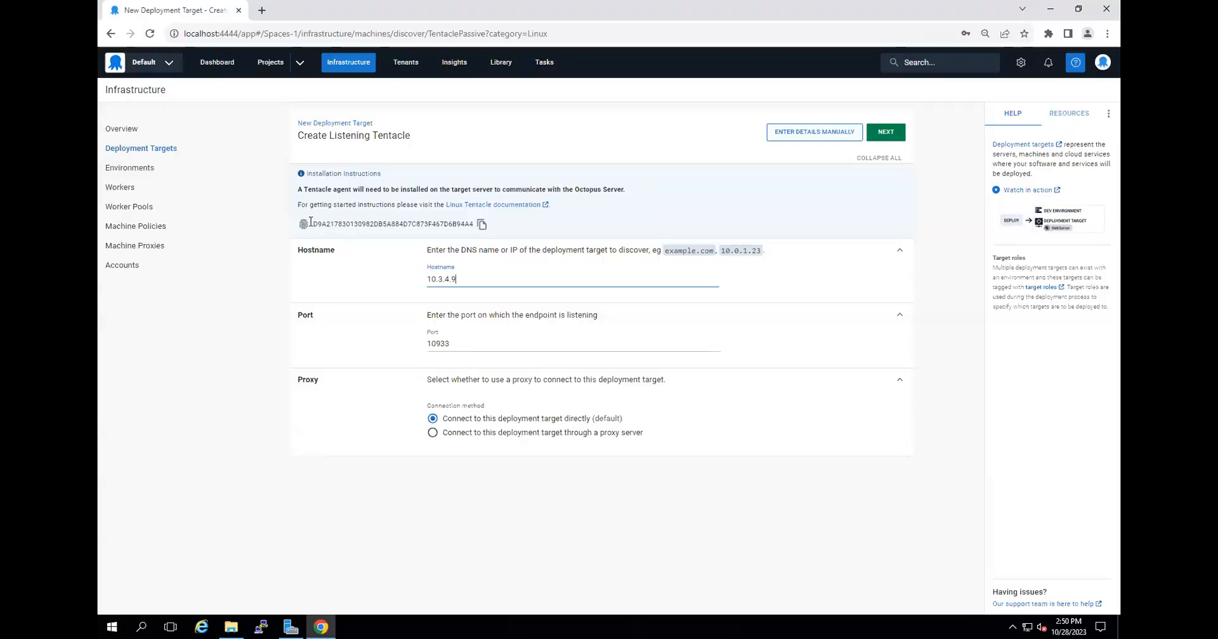
Copy the Octopus Server thumbprint from the Create Listening Tentacle page, supply it to the grafanadot9 configuration script and run the generated configuration commands.
click(482, 226)
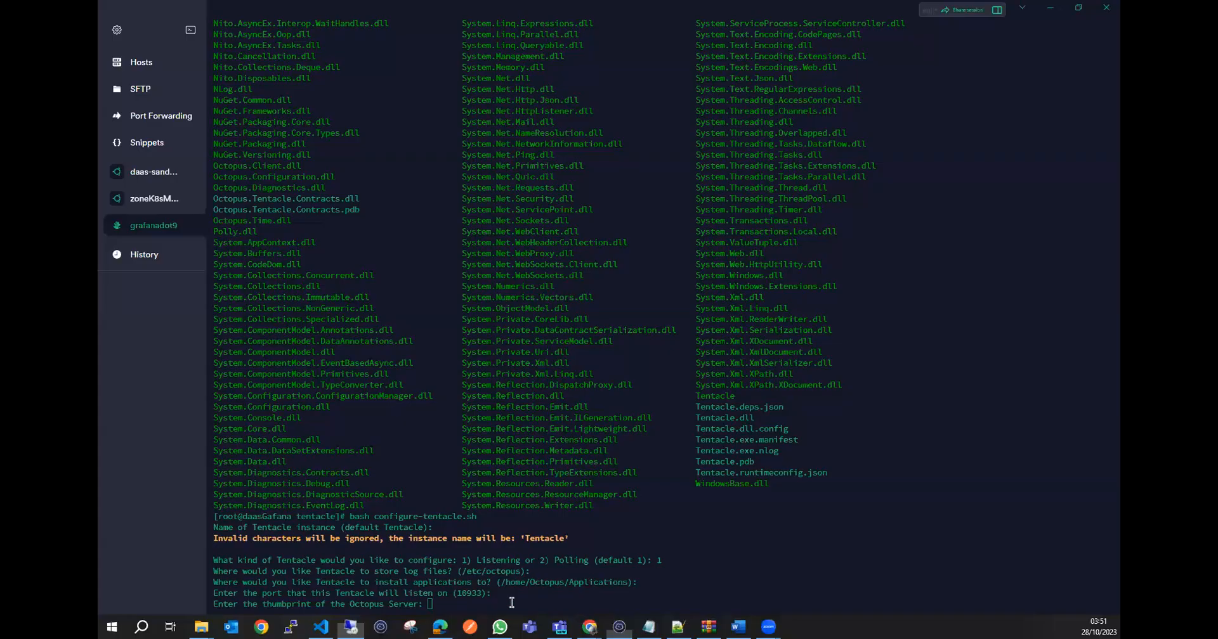
key(ctrl+v)
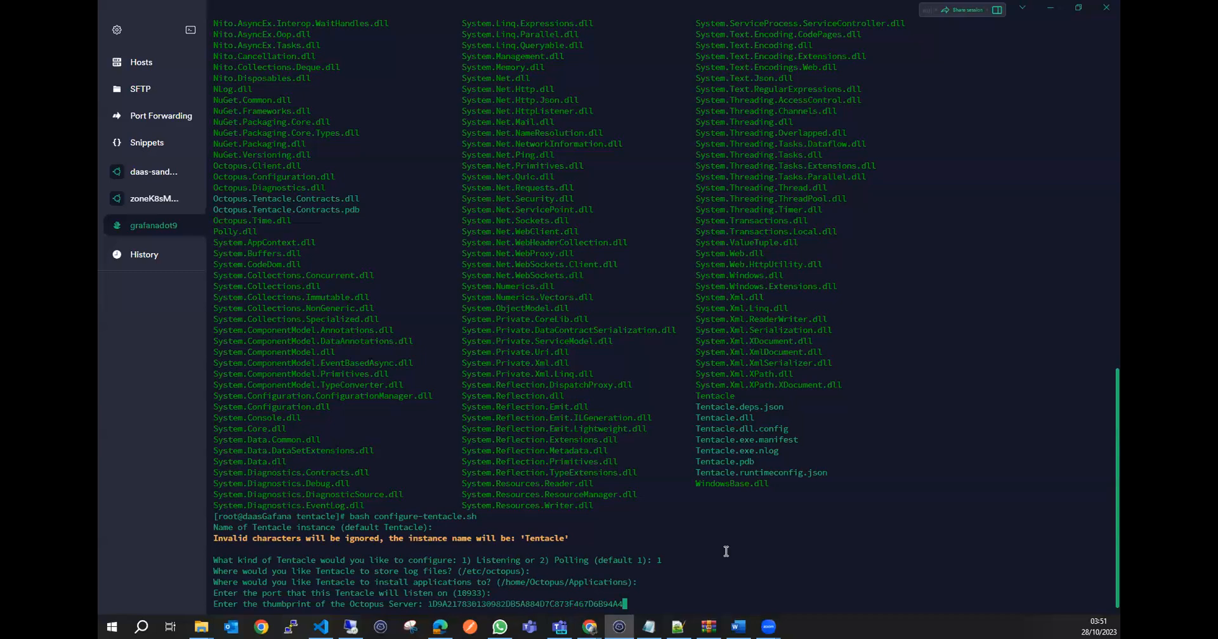
key(Return)
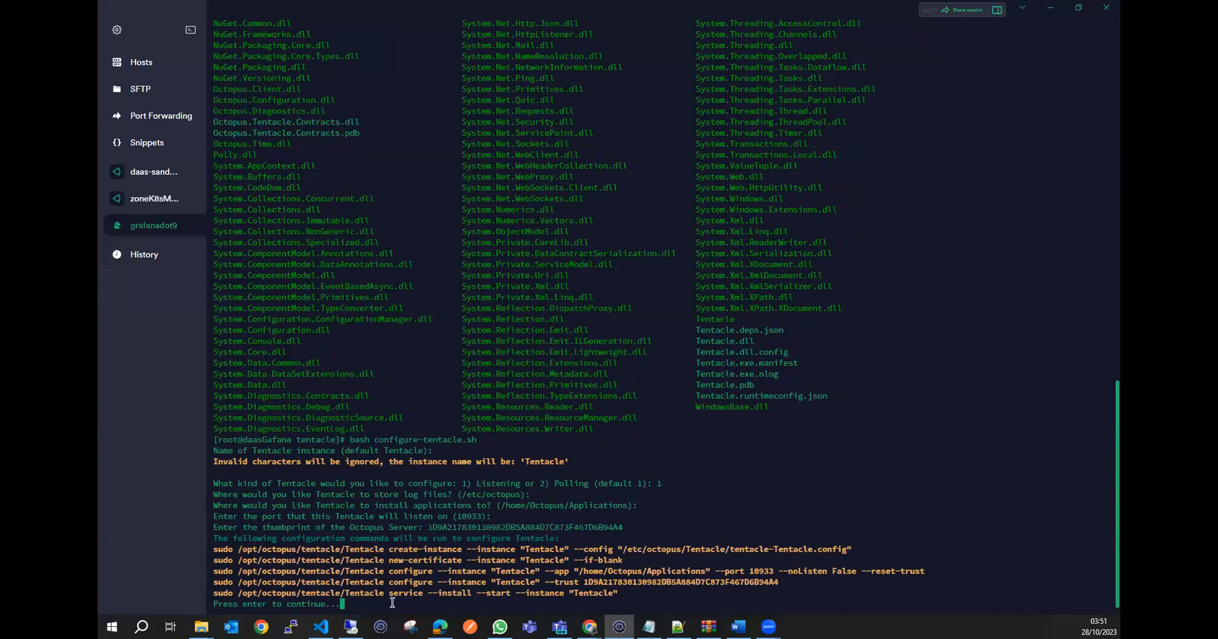
key(Return)
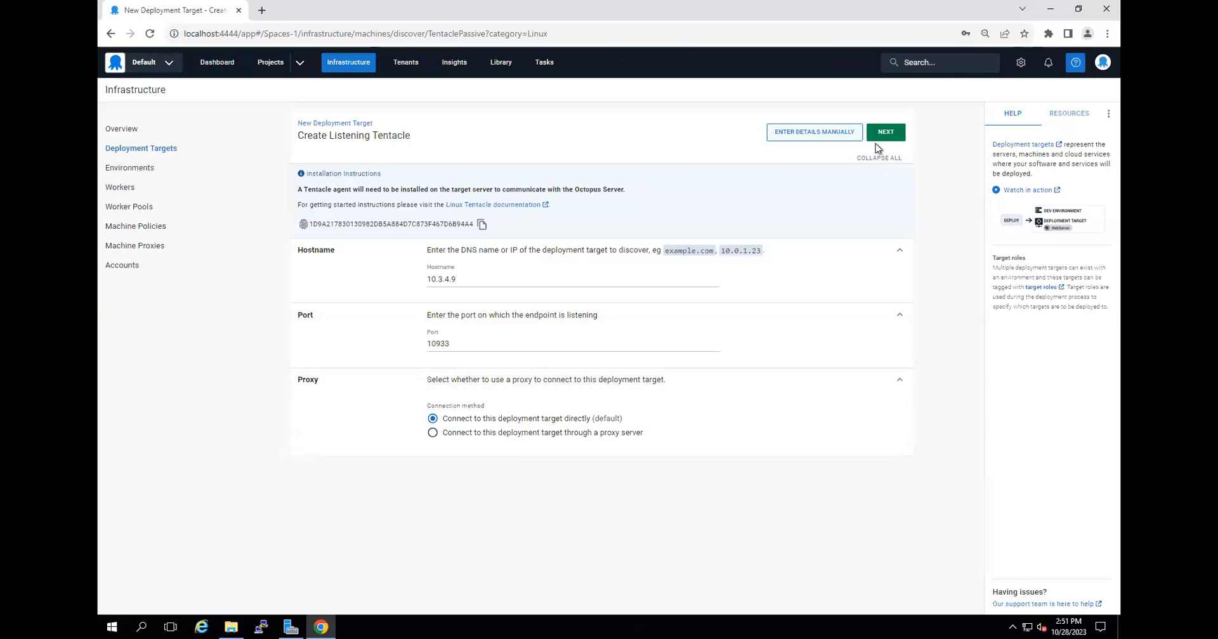
Discover the target at 10.3.4.9, set its display name to IIS-Services and assign it to the QA environment.
click(886, 131)
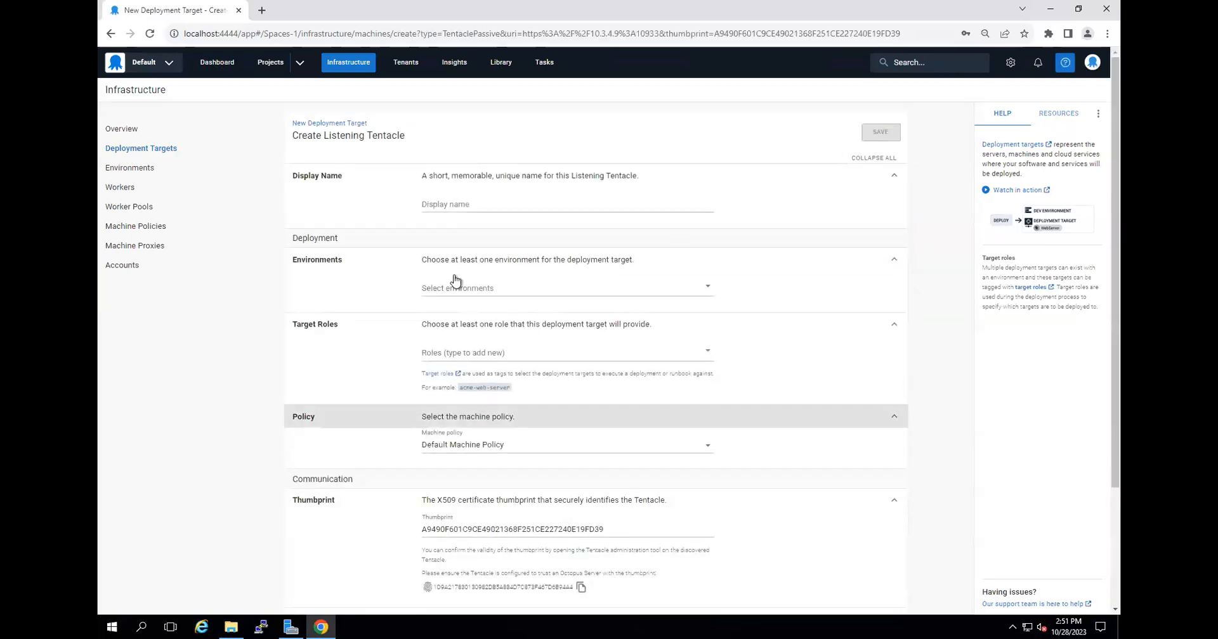
click(471, 202)
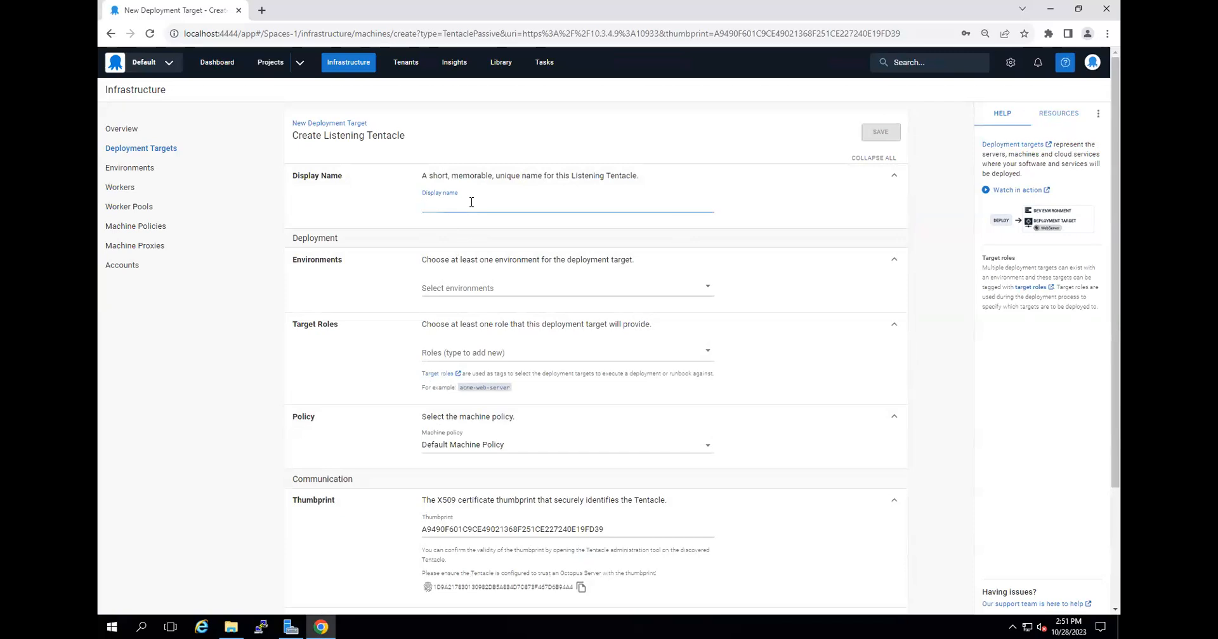
text(IIS)
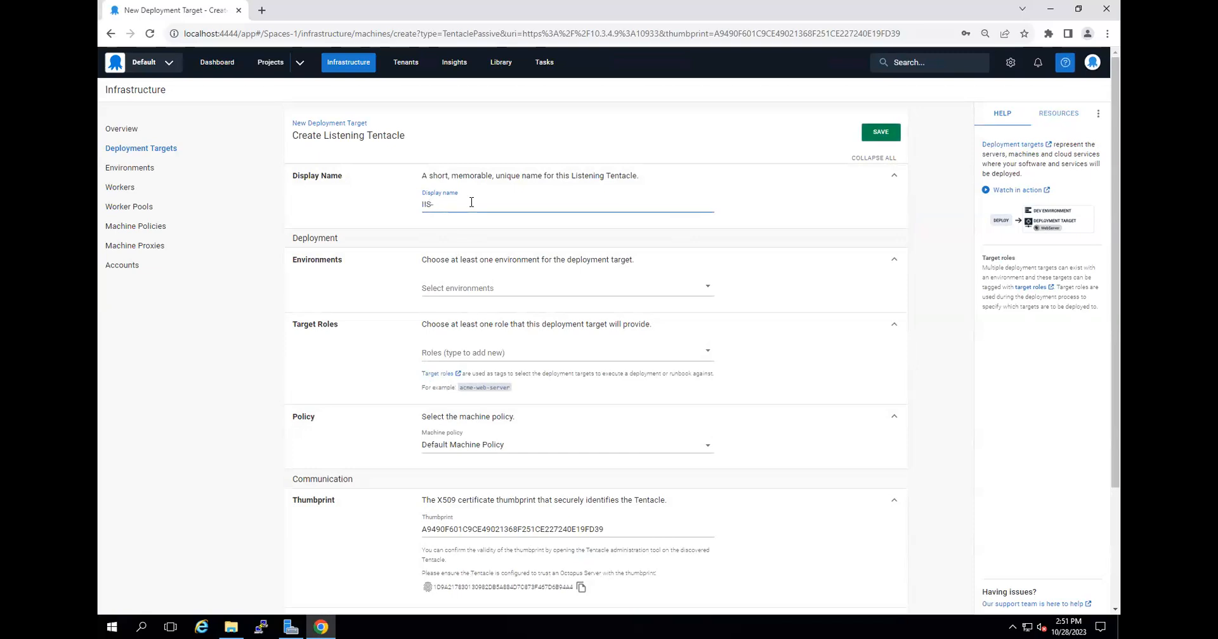
text(-Services)
click(707, 288)
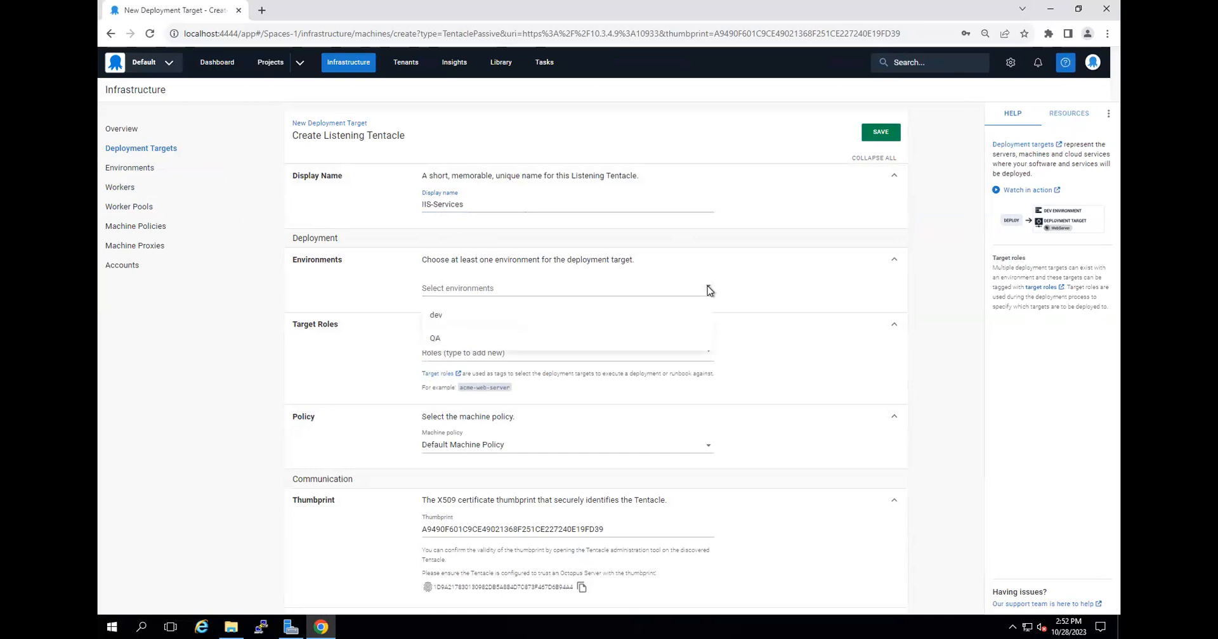
click(438, 340)
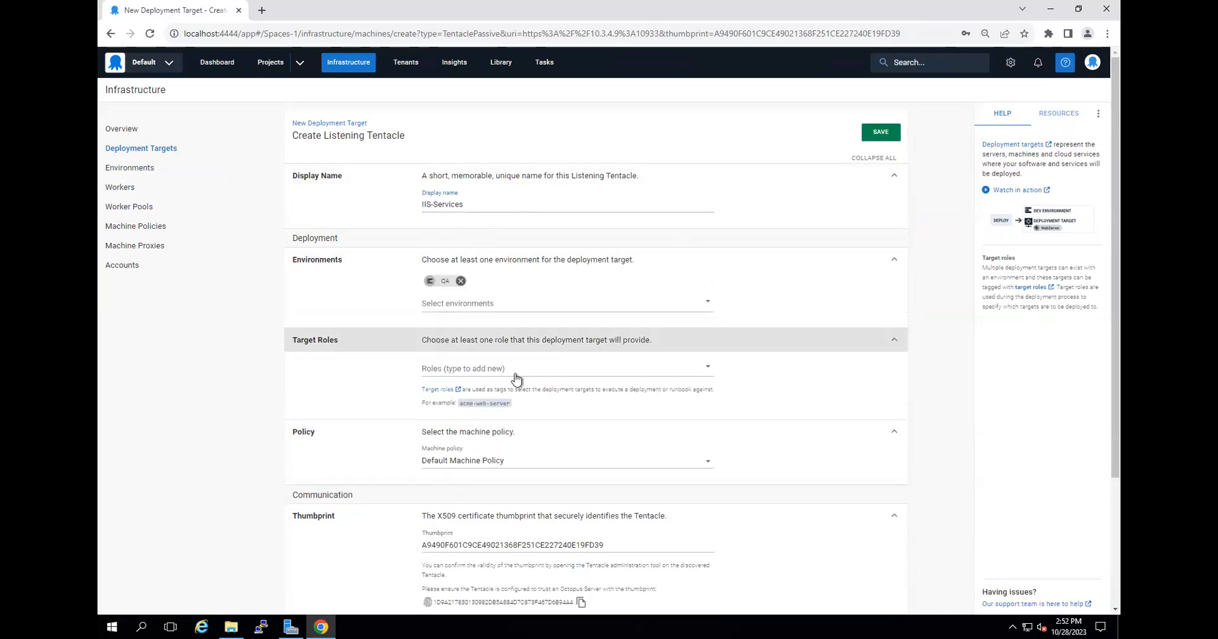
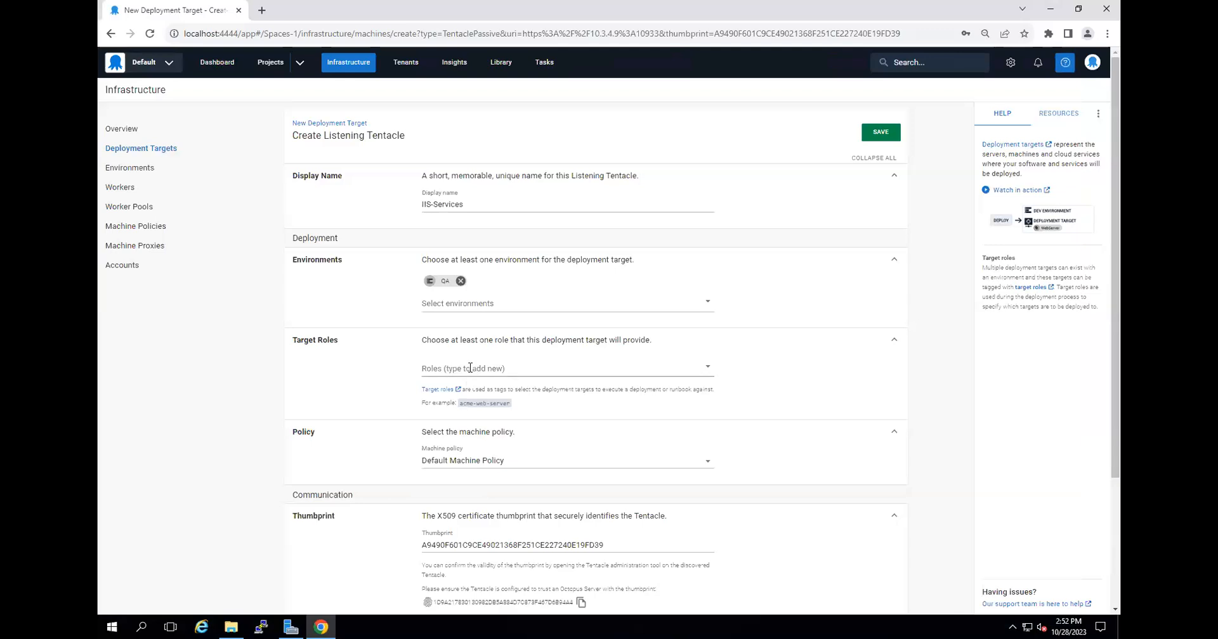
Add the new target roles IIS and java to the deployment target.
click(470, 368)
text(IIS)
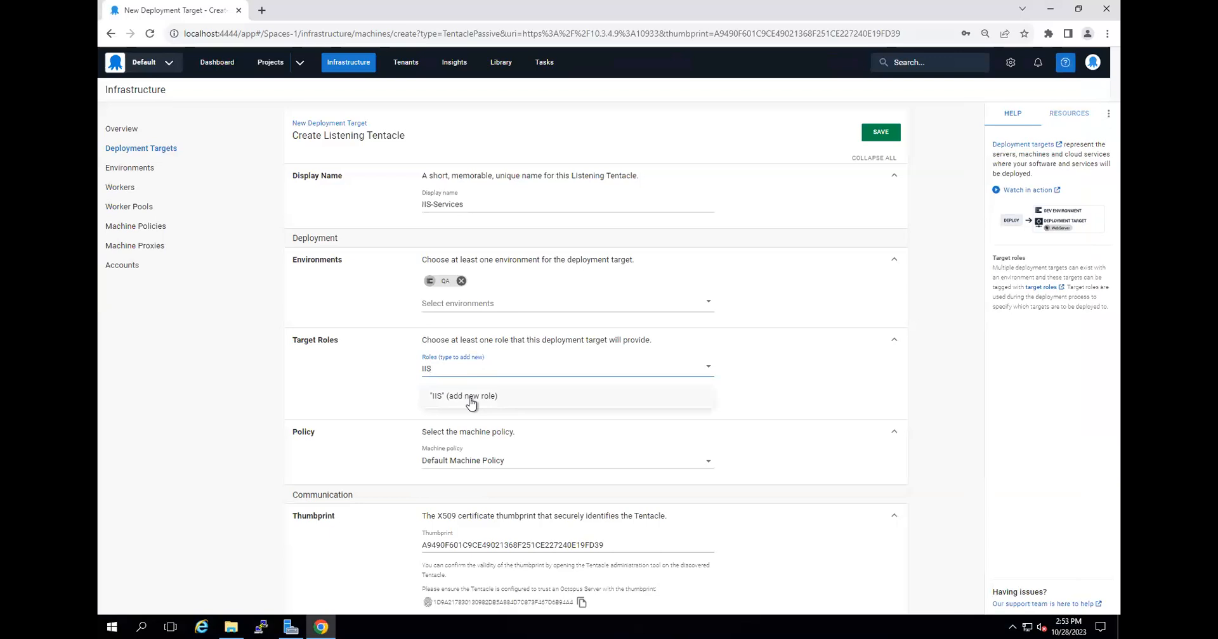
click(470, 399)
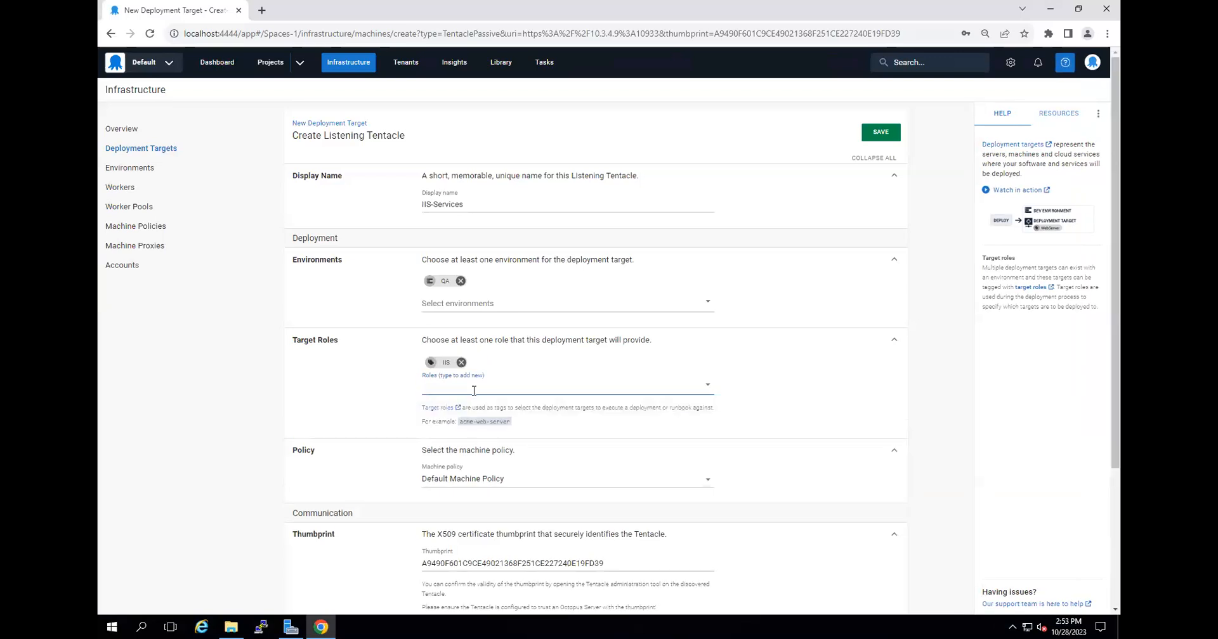
text(java)
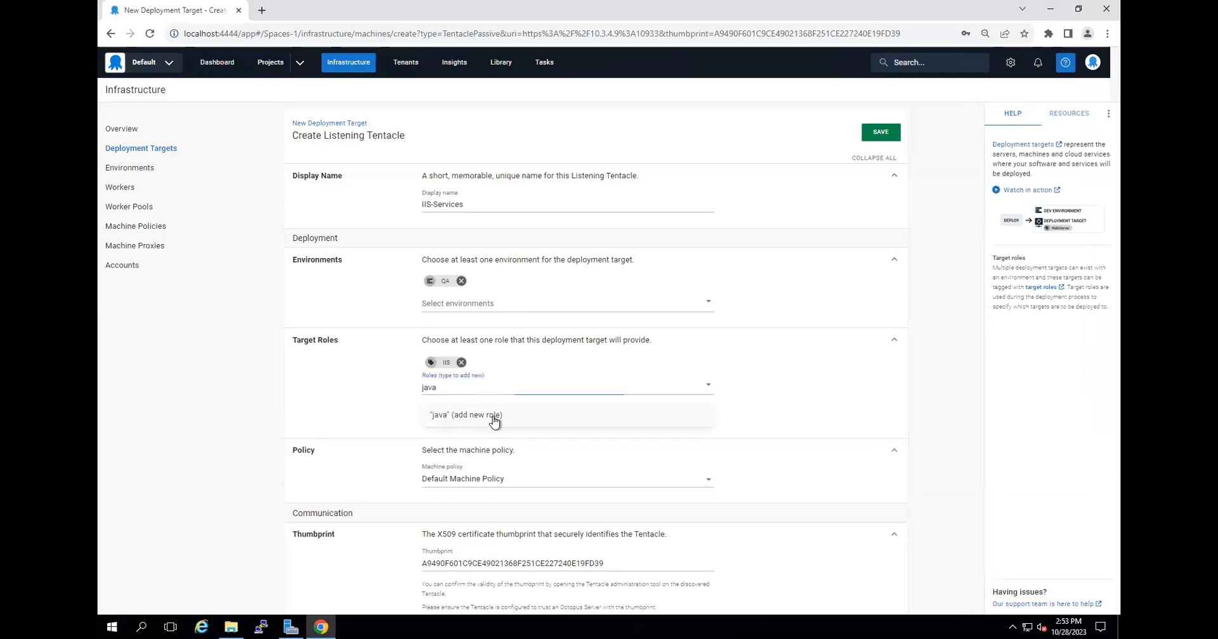
click(494, 417)
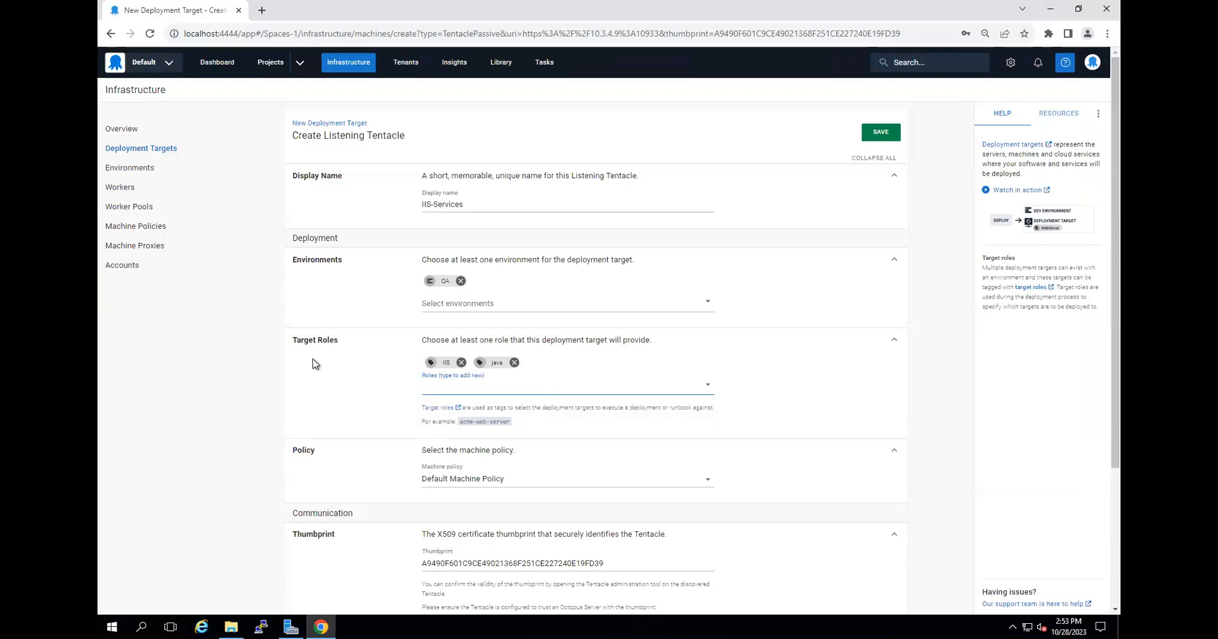
Change the deployment target's display name to IIS and Java-Server-Target.
click(432, 203)
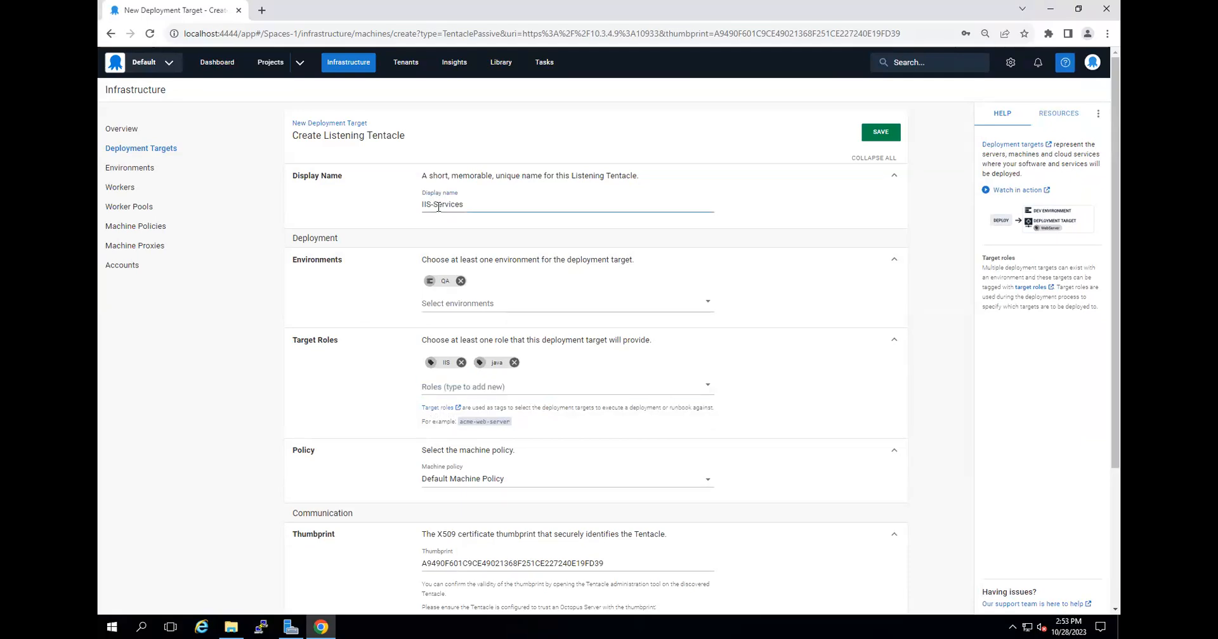
text(and Java)
double_click(485, 204)
text(Server-Target)
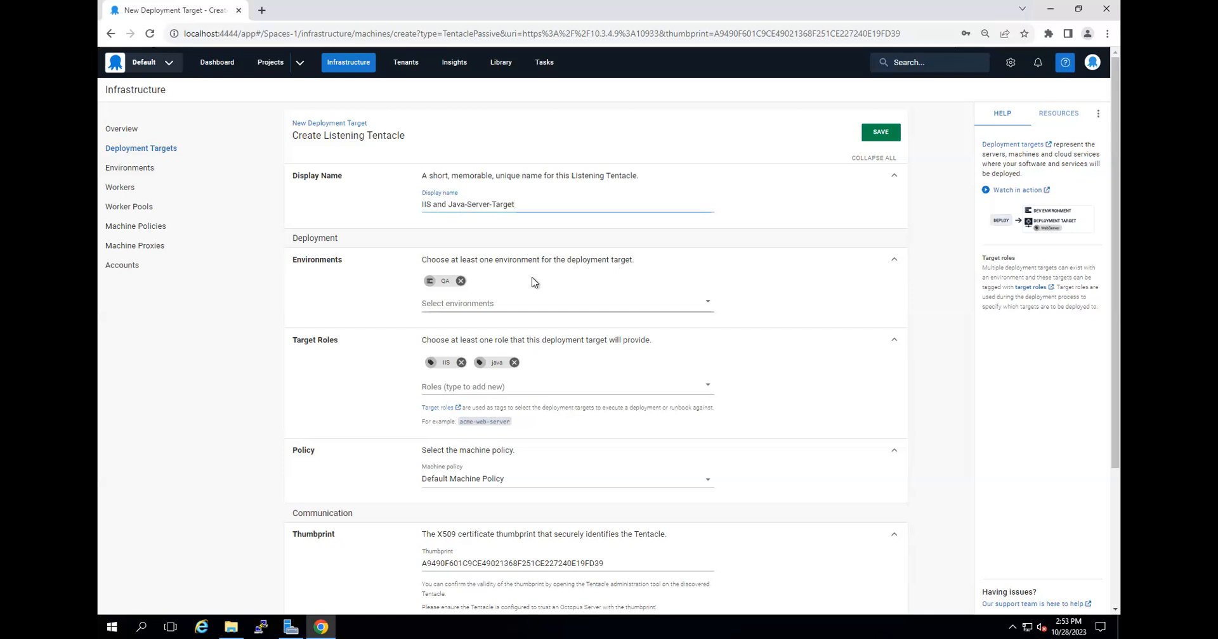
Review the policy, thumbprint, Tentacle URL and proxy settings and save the new Listening Tentacle target.
scroll(535, 287, down, 2)
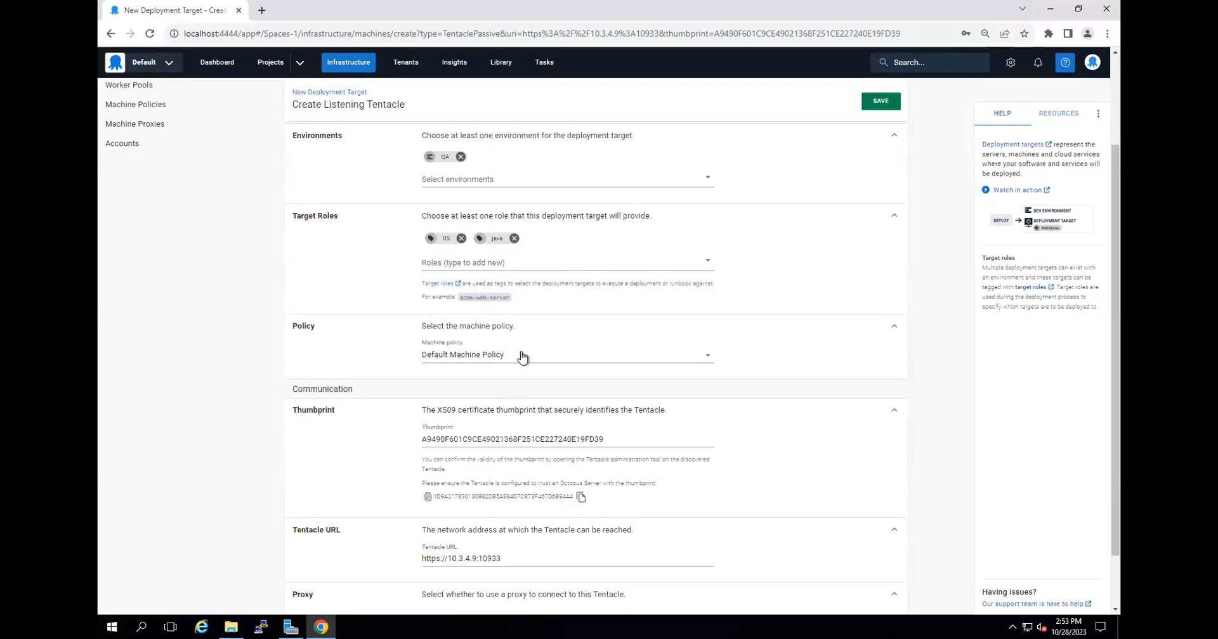
scroll(562, 451, down, 1)
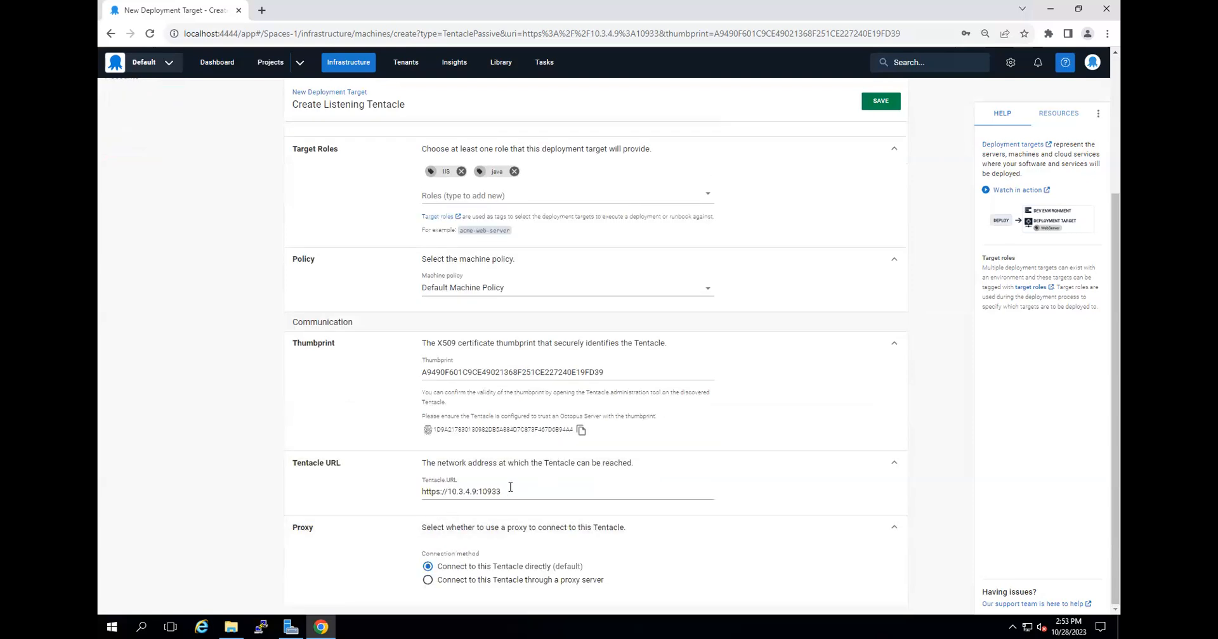
scroll(515, 526, up, 1)
scroll(492, 536, down, 1)
scroll(592, 489, up, 3)
click(874, 131)
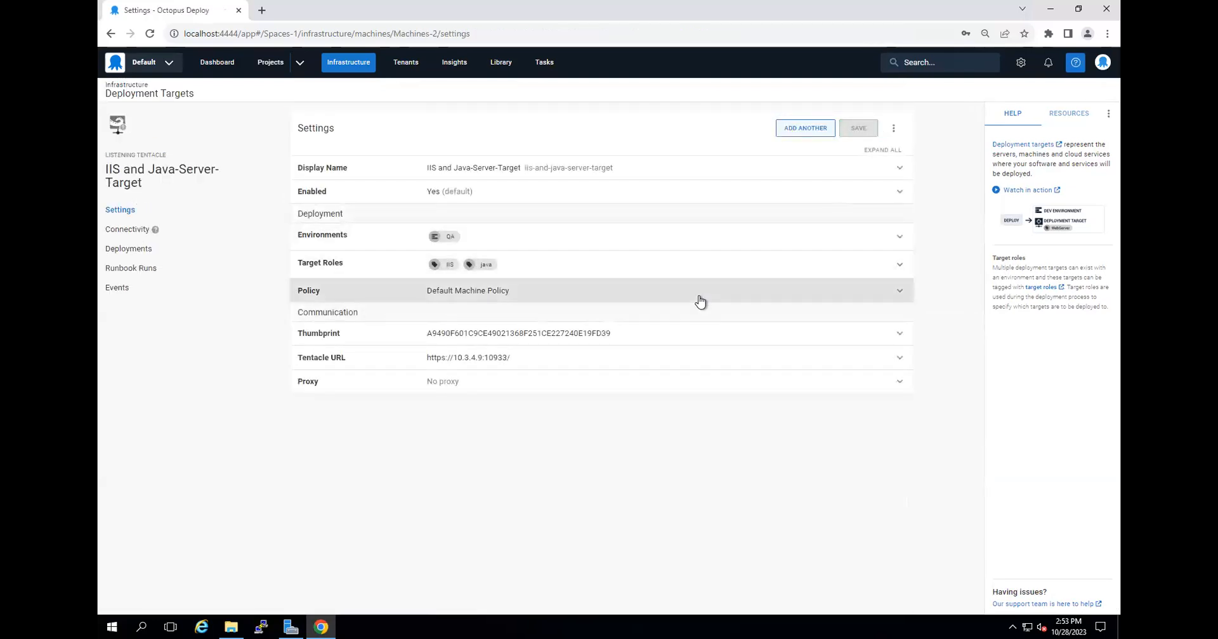
Upgrade Calamari on IIS and Java-Server-Target from its connectivity page and return to the refreshed Infrastructure overview.
click(129, 233)
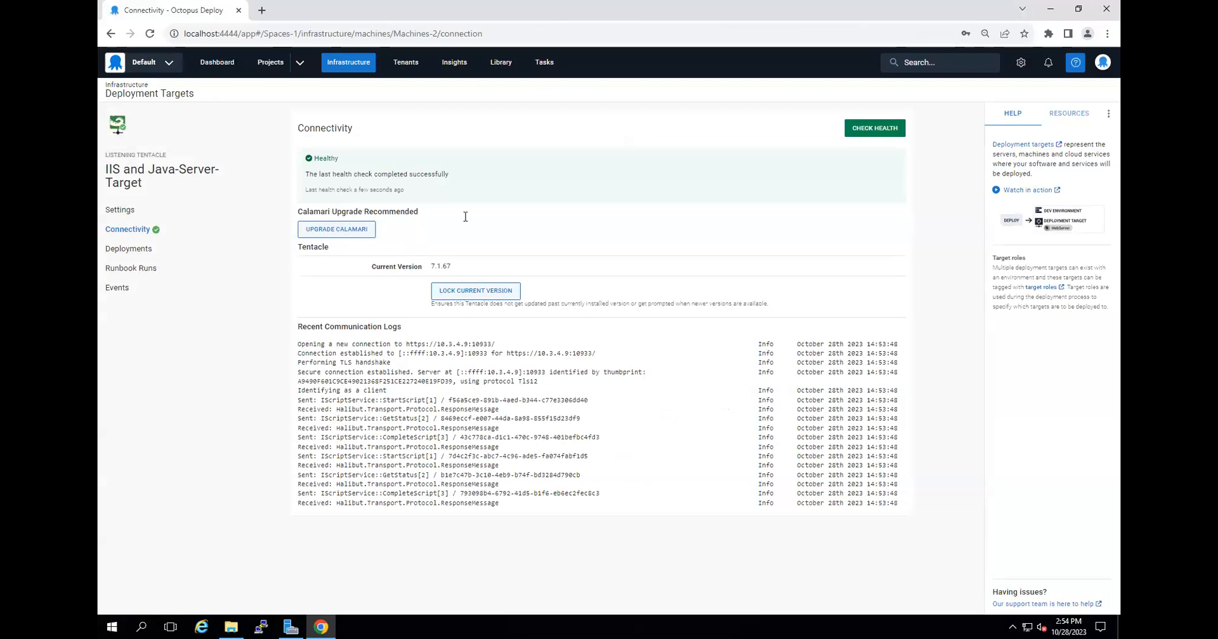
click(348, 231)
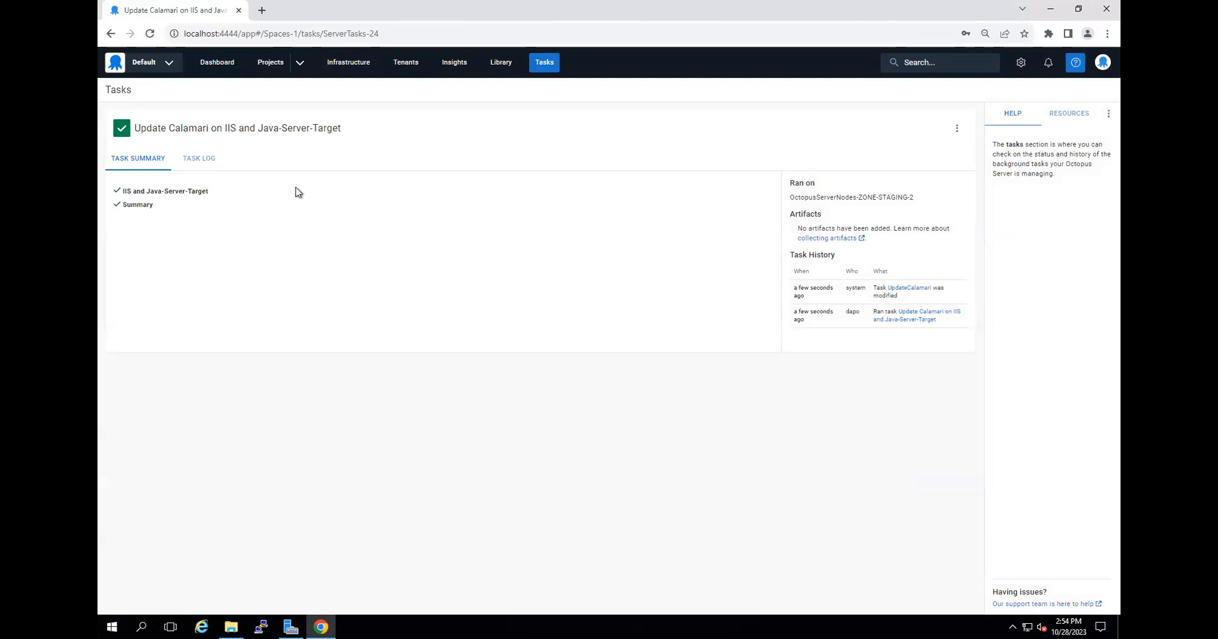
click(357, 66)
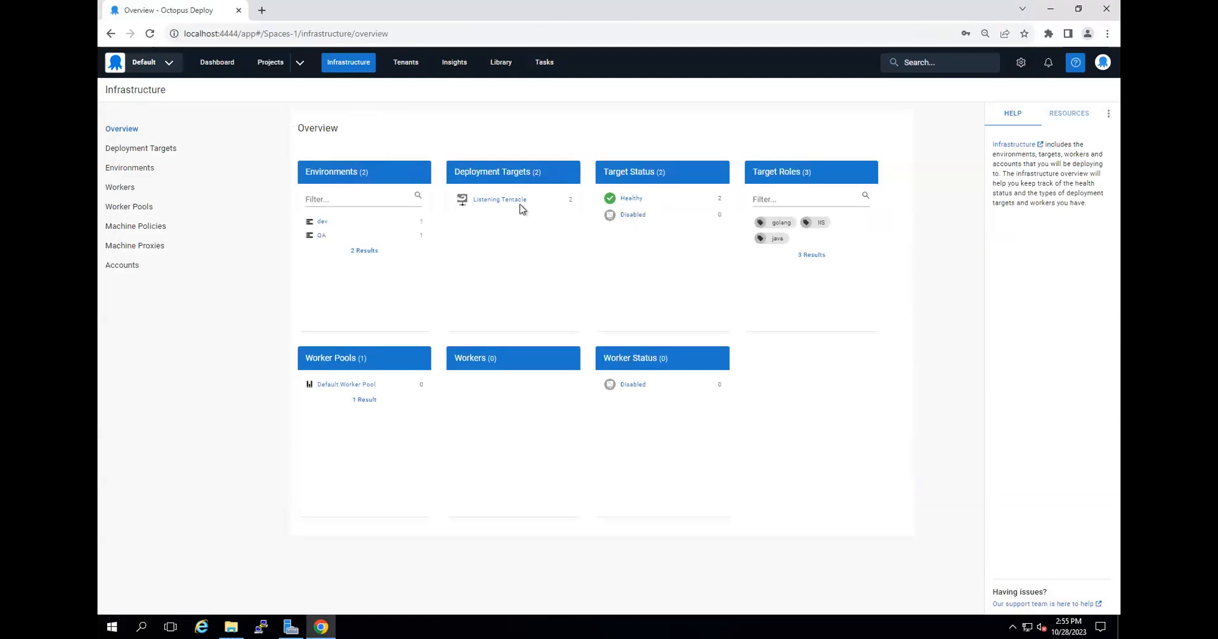
click(150, 34)
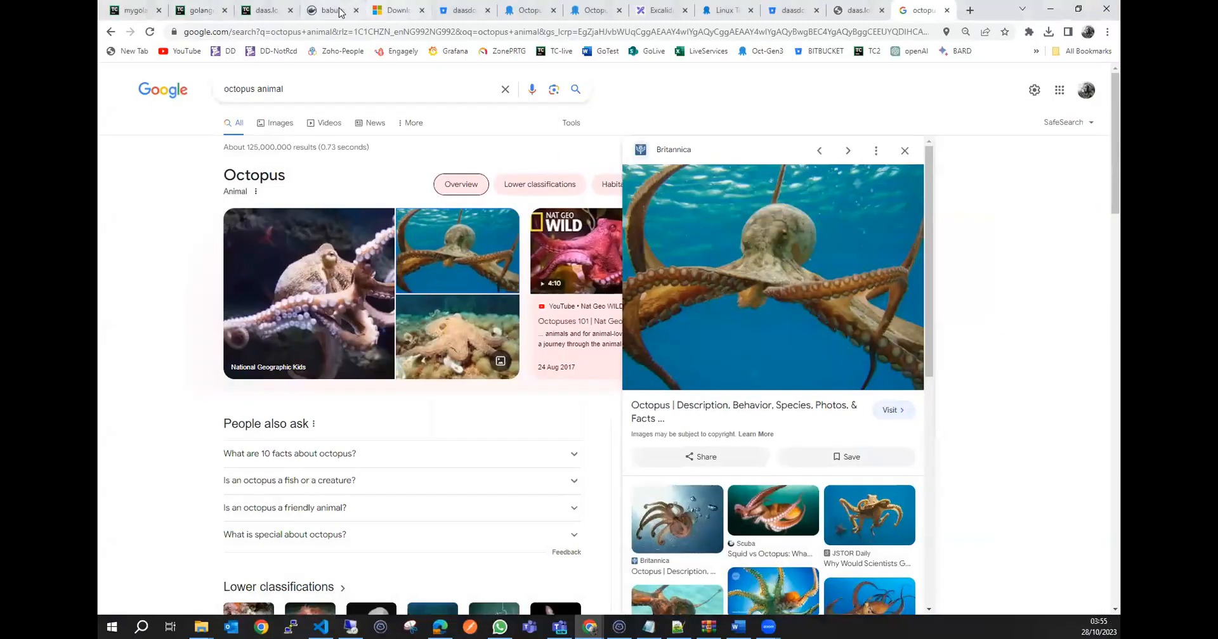
Switch to Docker Hub in the local browser and examine the image tags of the daas_emma repository.
click(338, 12)
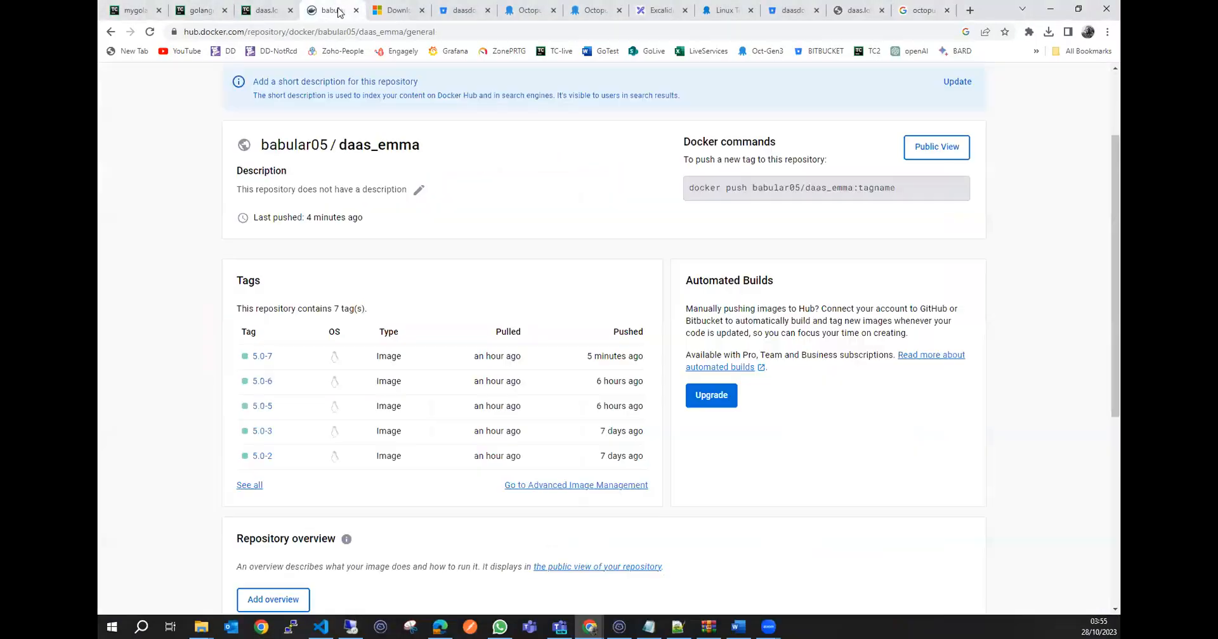
scroll(267, 291, down, 2)
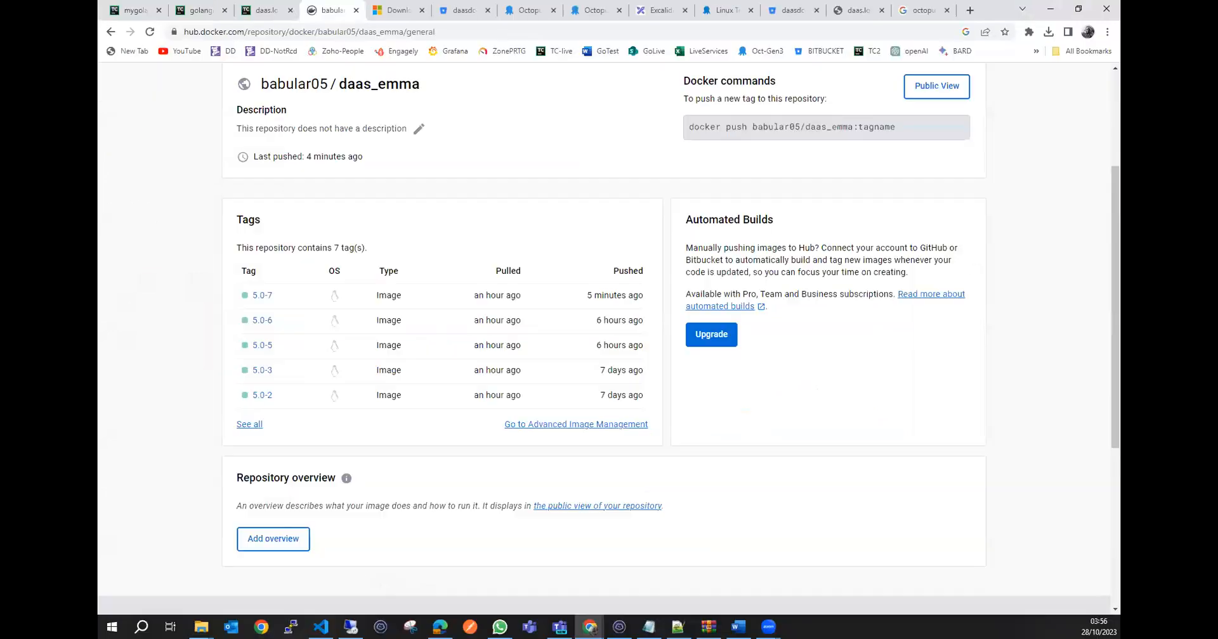
scroll(447, 340, up, 3)
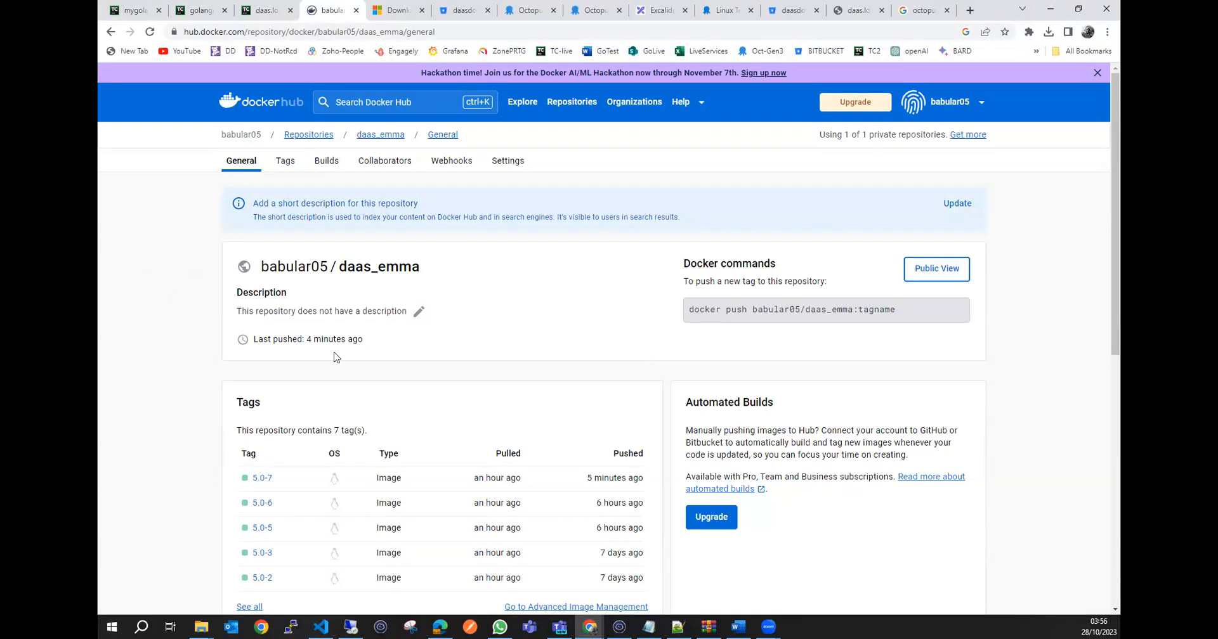
scroll(292, 368, down, 1)
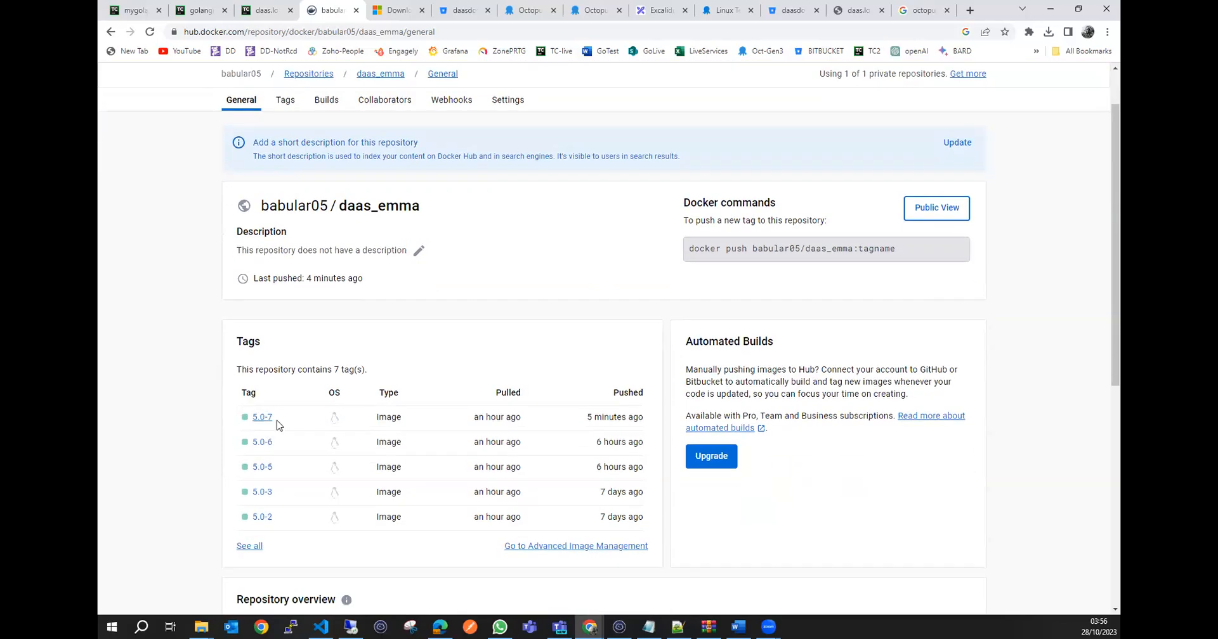
Switch back to Octopus Deploy on the remote server and start a new external feed in the Library.
click(351, 627)
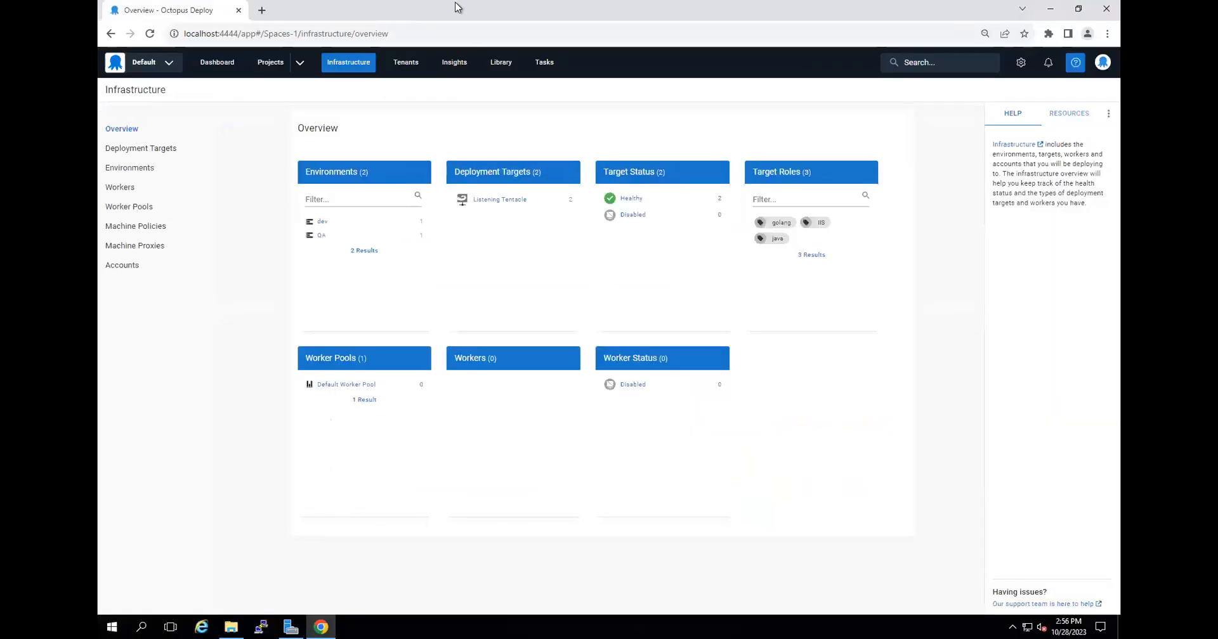
click(501, 62)
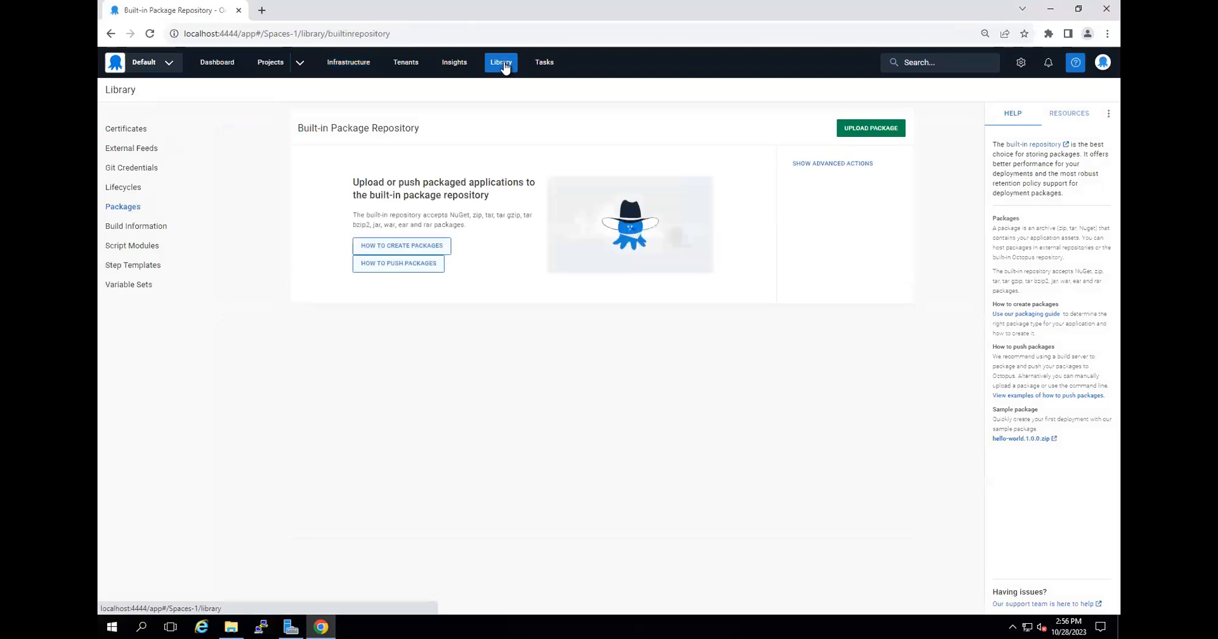
click(129, 149)
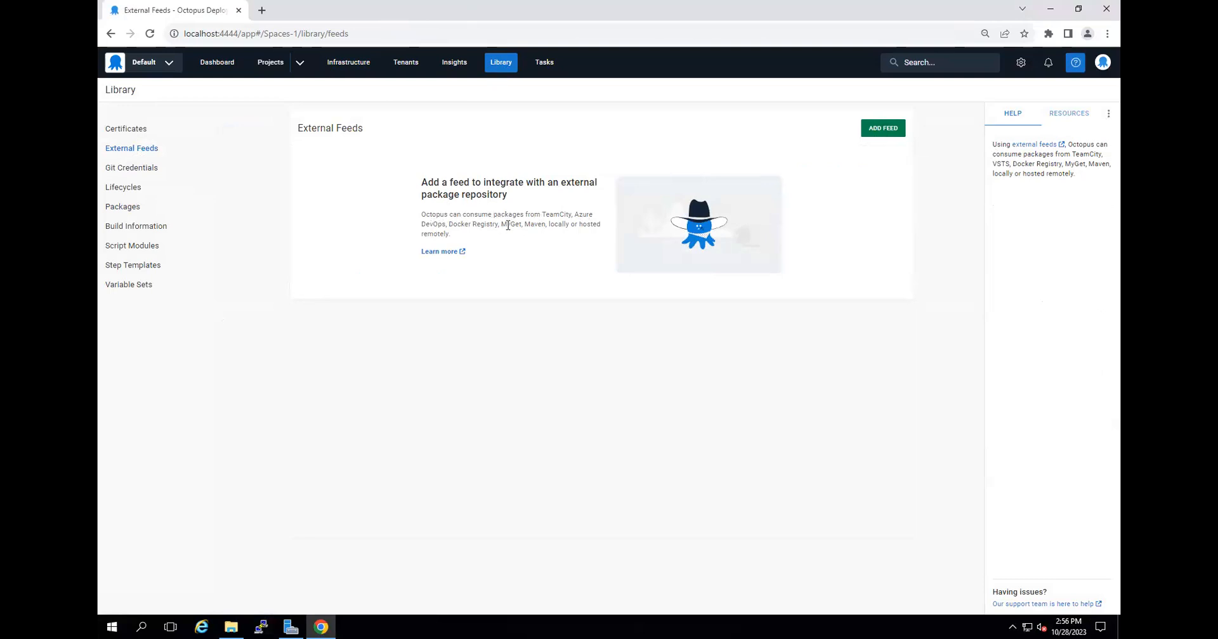
click(886, 130)
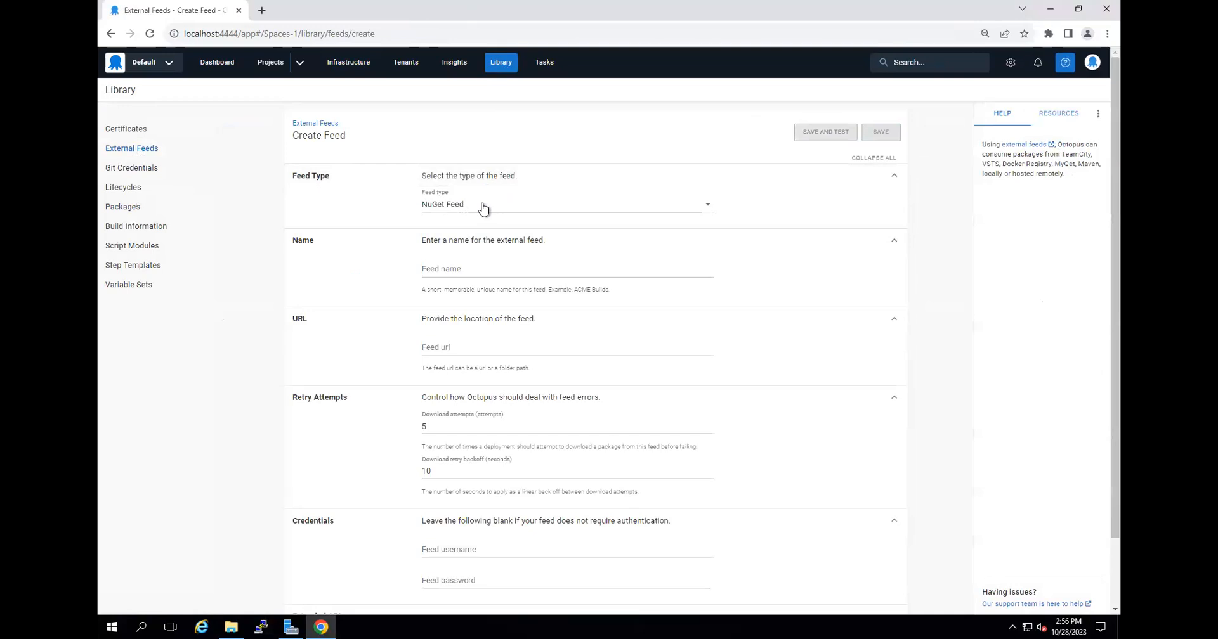
Set the feed type to Docker Container Registry and name the feed daas-dokcerReg.
click(483, 209)
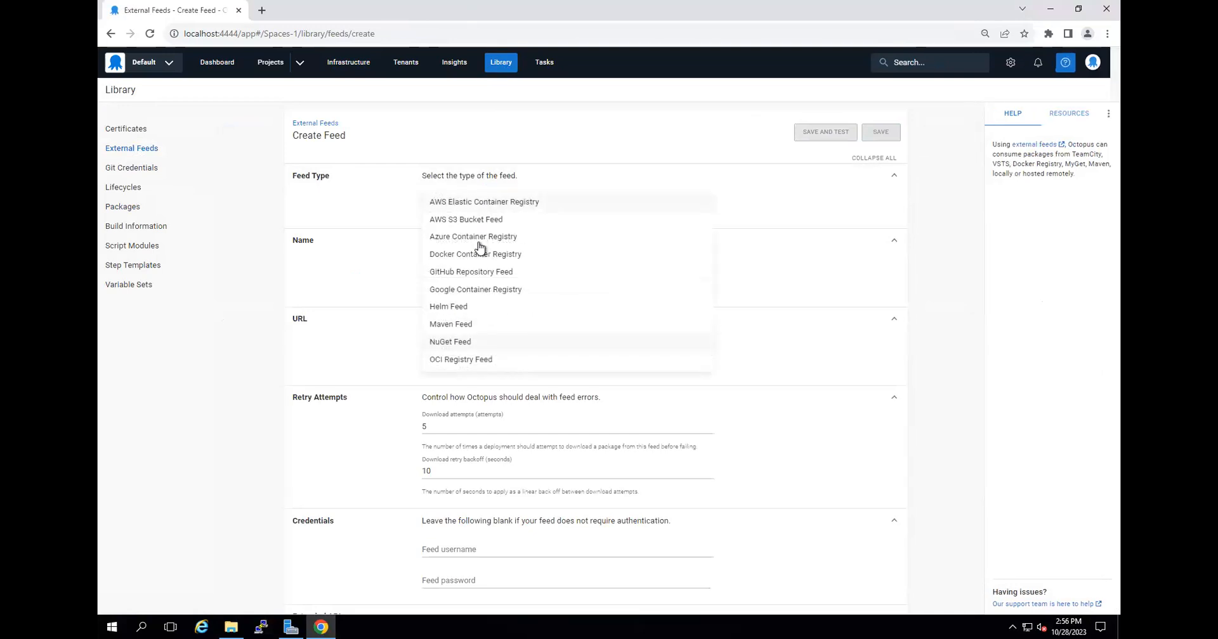
click(526, 272)
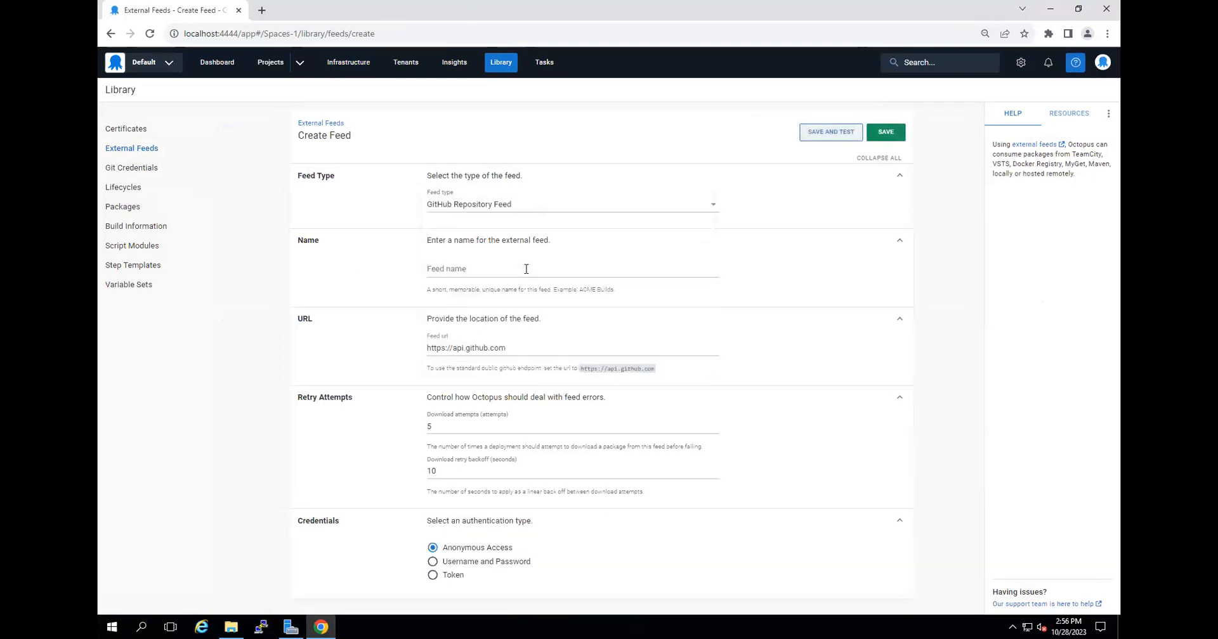
click(518, 207)
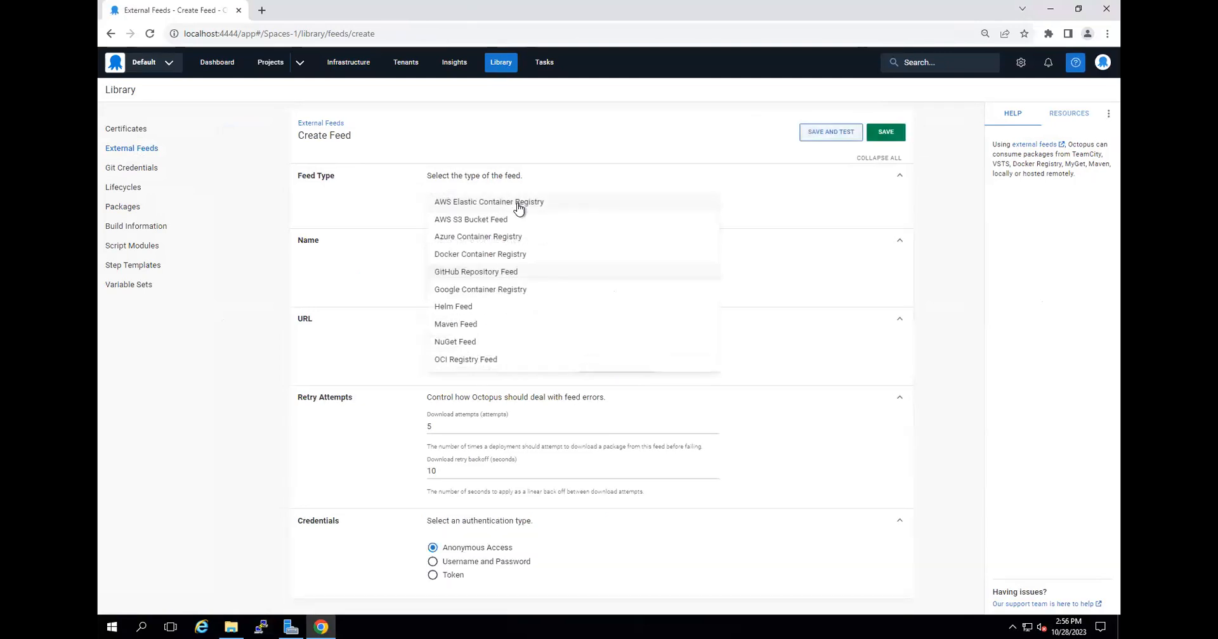
click(506, 255)
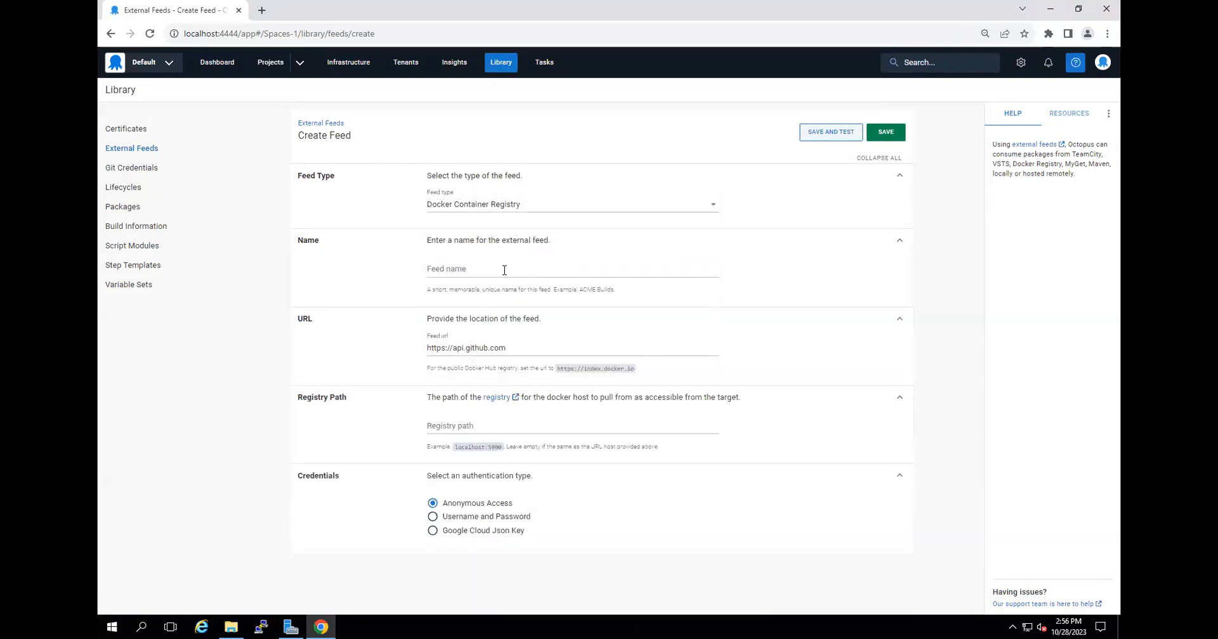
click(504, 270)
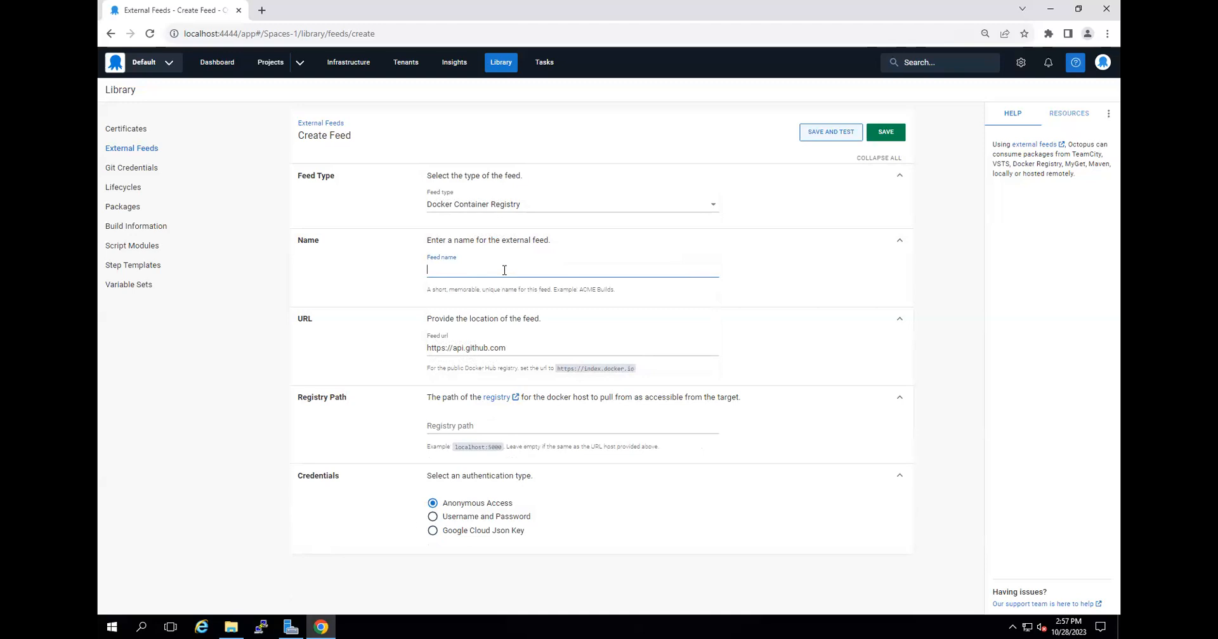
text(daas-dokcerReg)
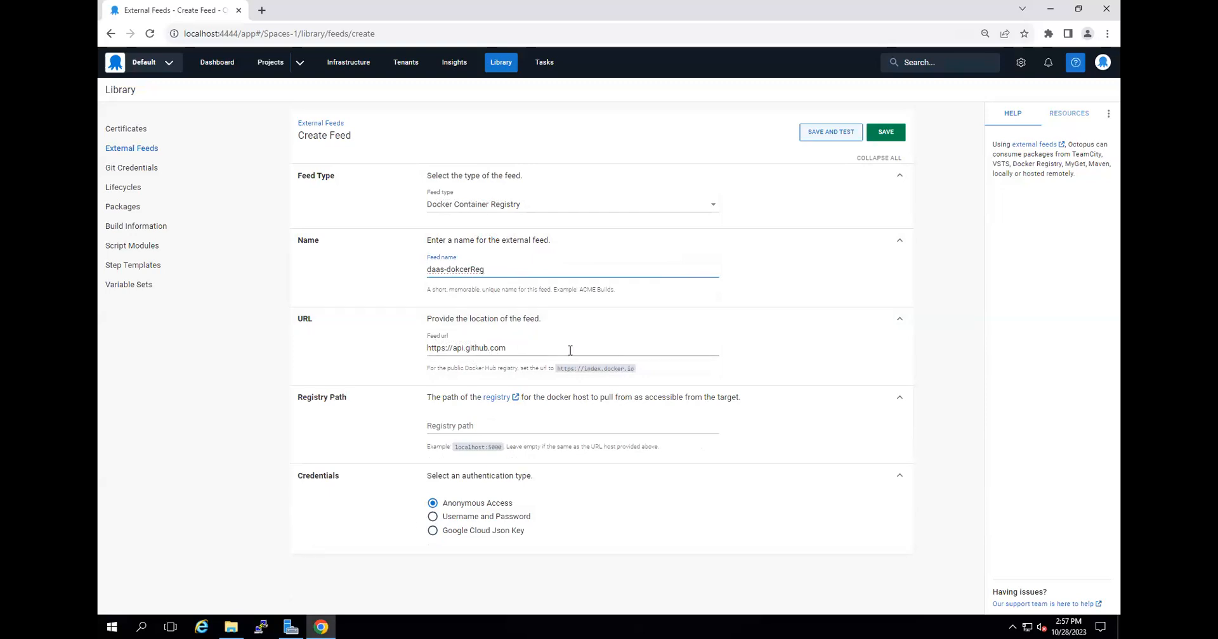
Set the feed's authentication to Username and Password, try entering the account login as feed username, and clear it.
click(526, 426)
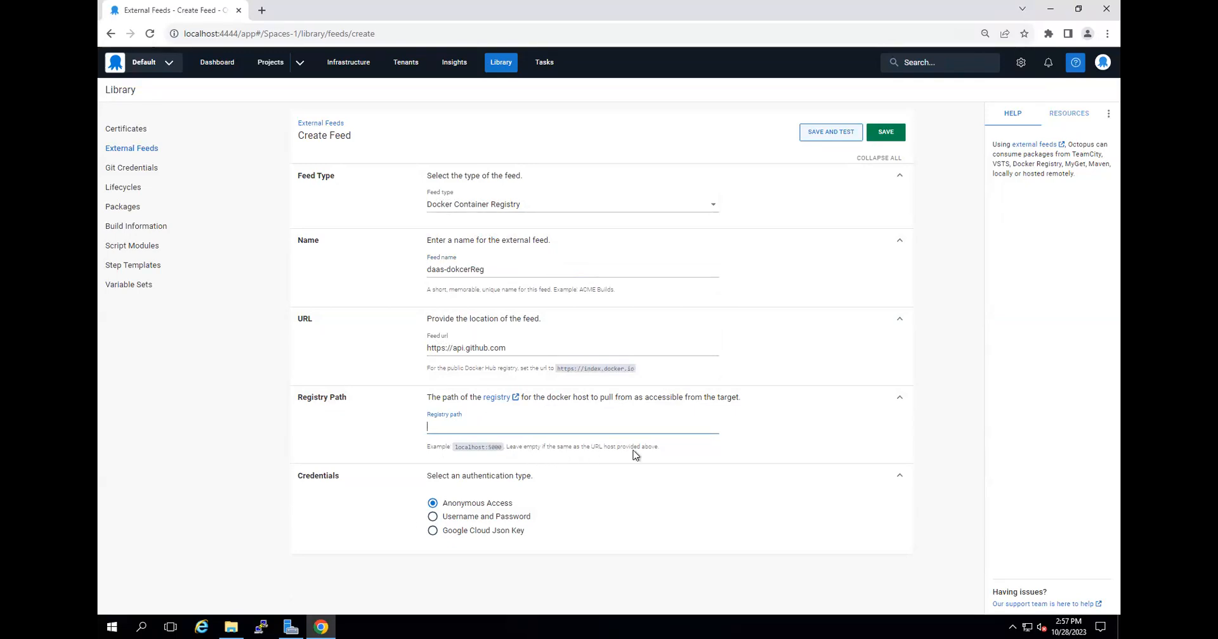
click(946, 428)
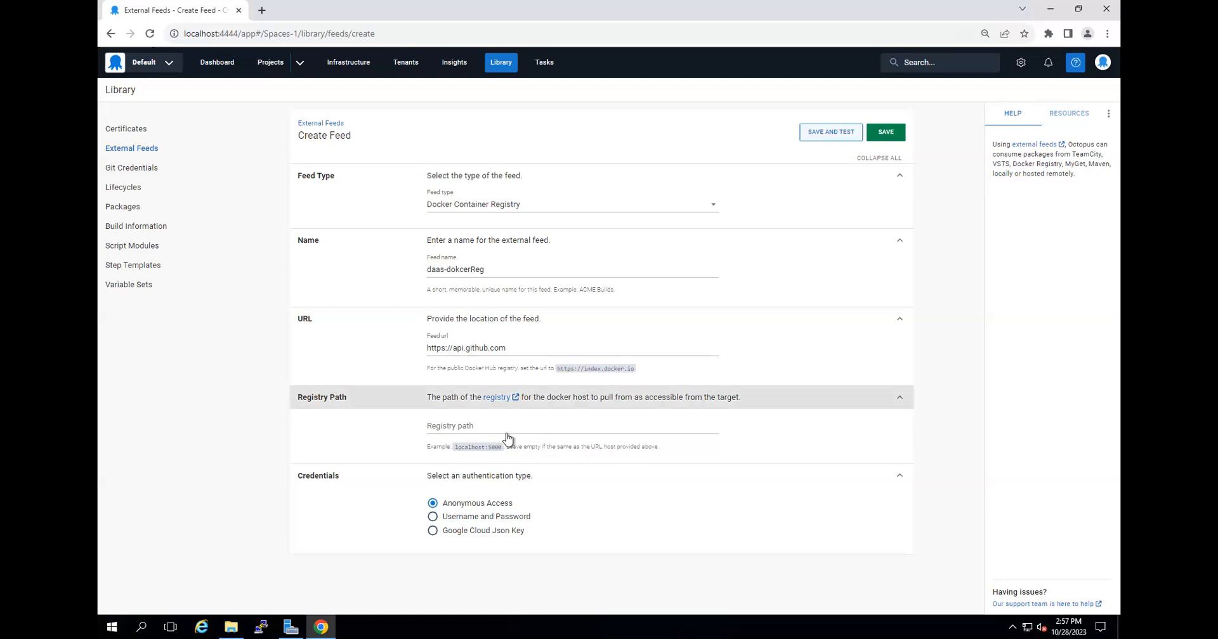
click(453, 520)
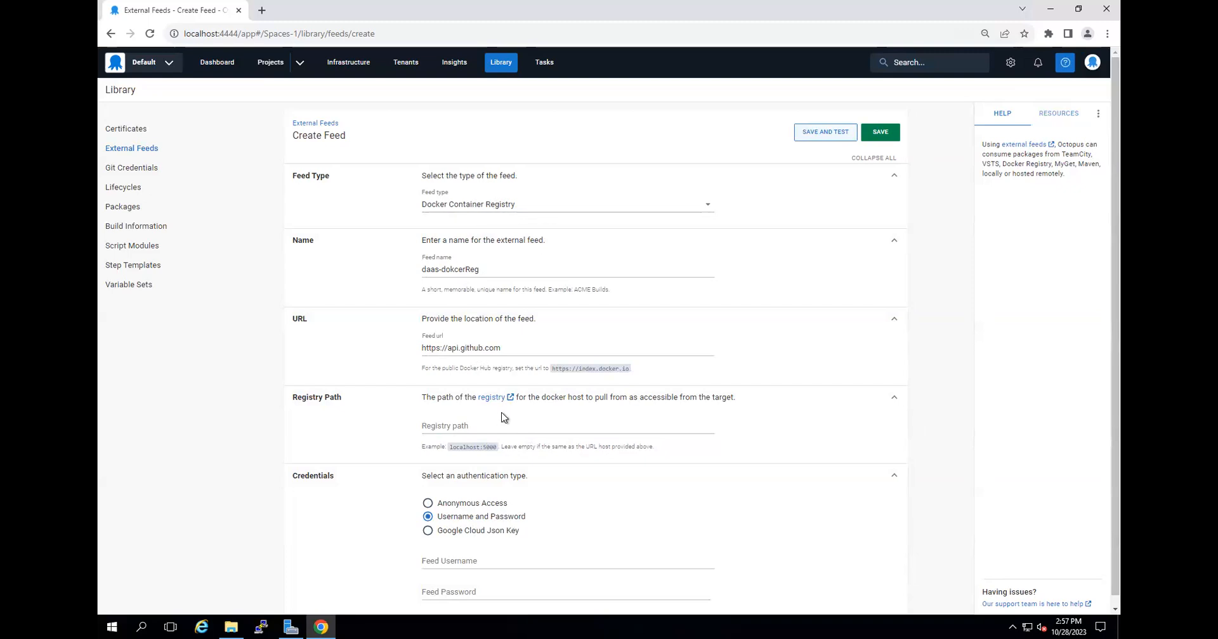
scroll(494, 444, down, 1)
click(470, 549)
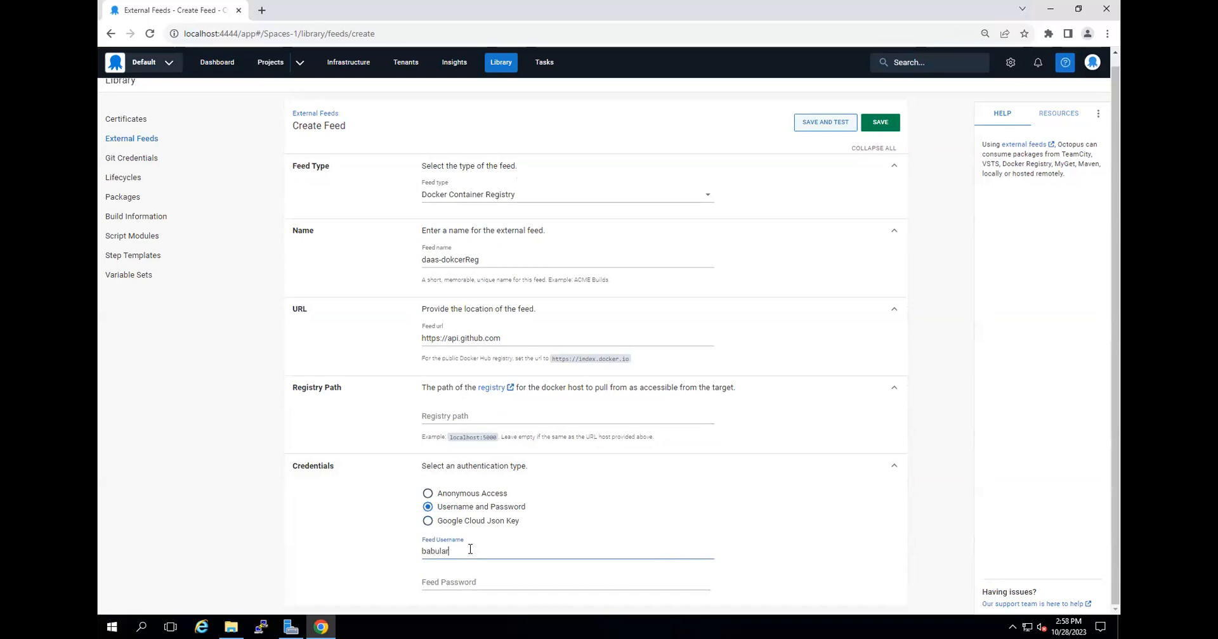
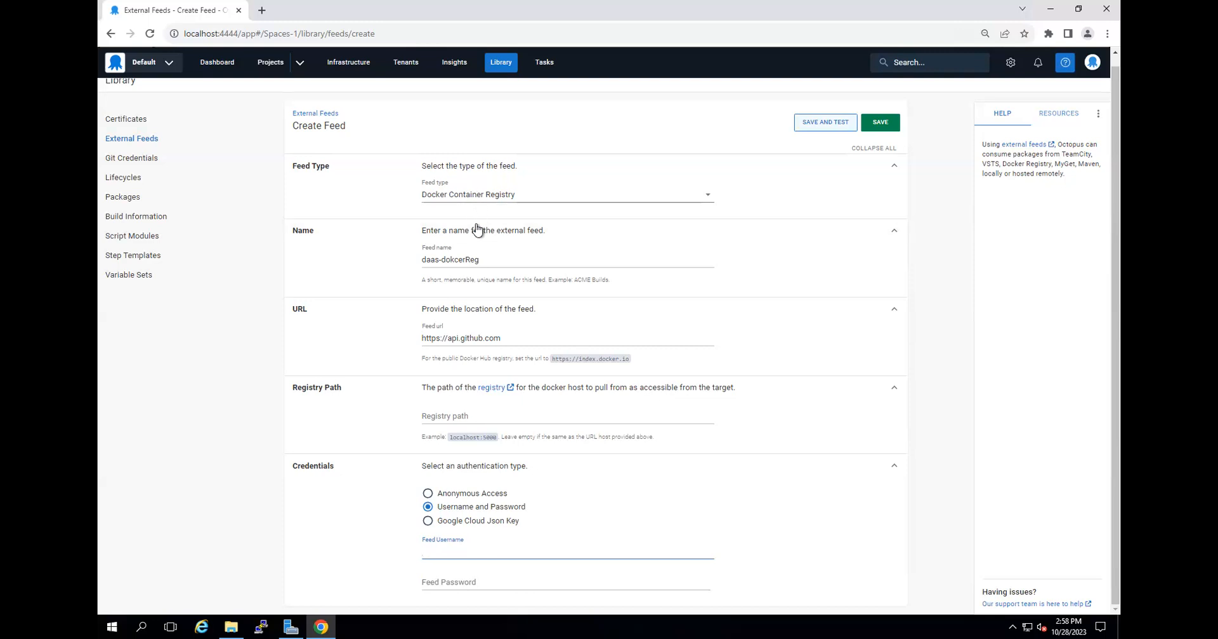
Reselect Docker Container Registry as the feed type and reload the Create Feed page to discard the entered details.
click(494, 198)
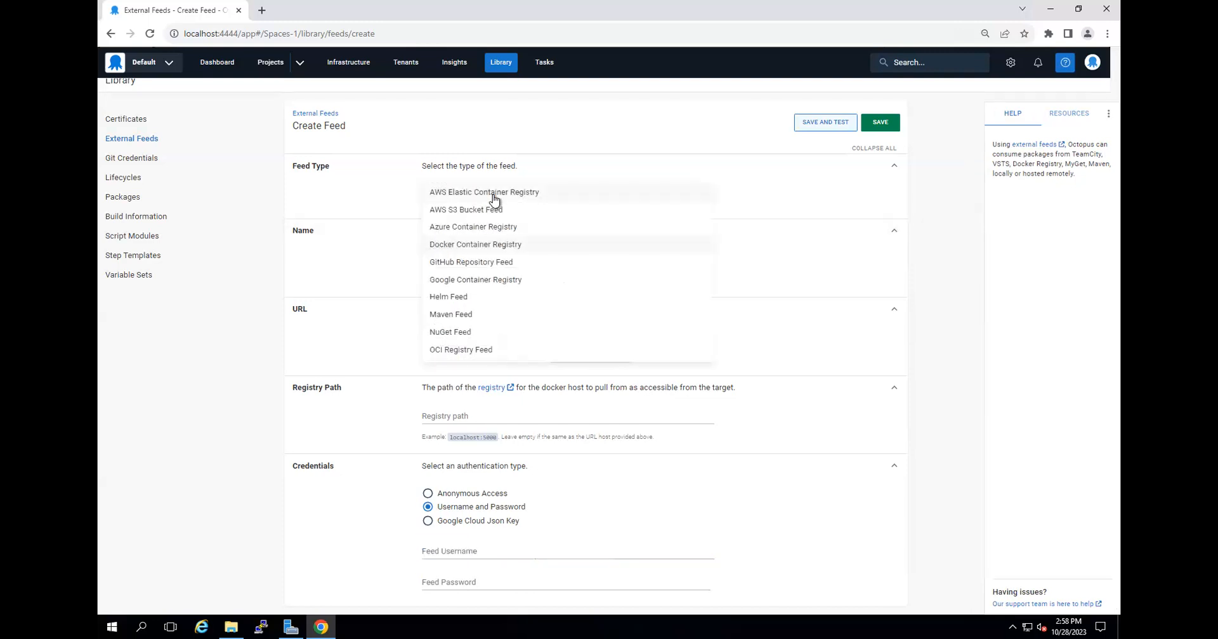
click(503, 246)
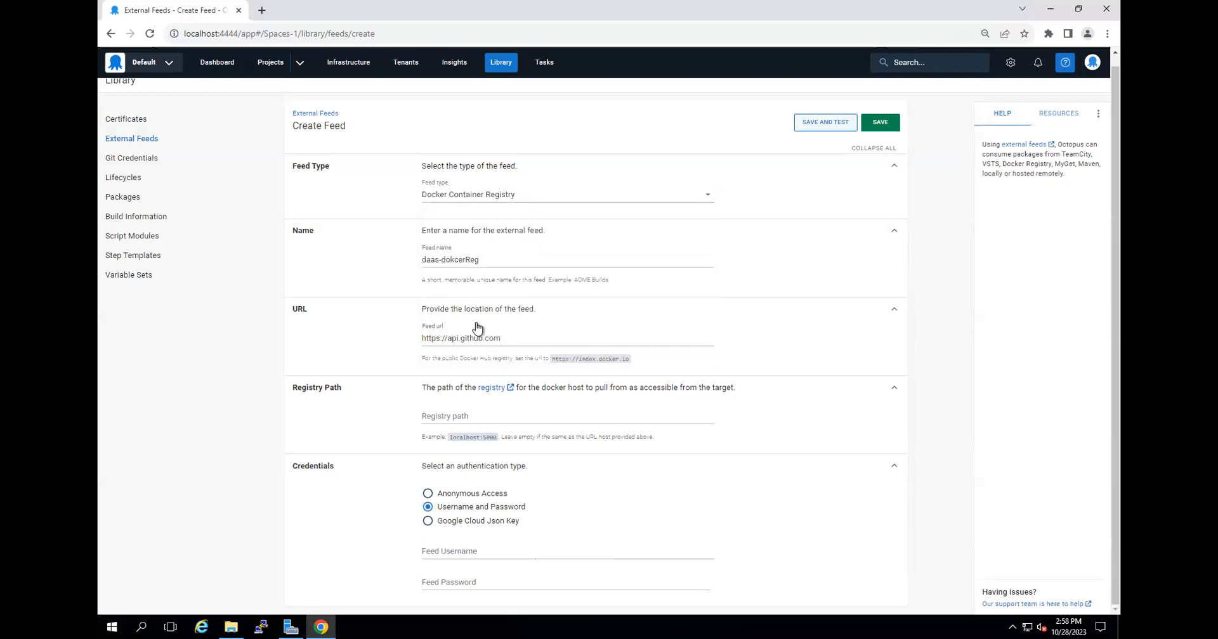
scroll(187, 84, up, 1)
click(151, 32)
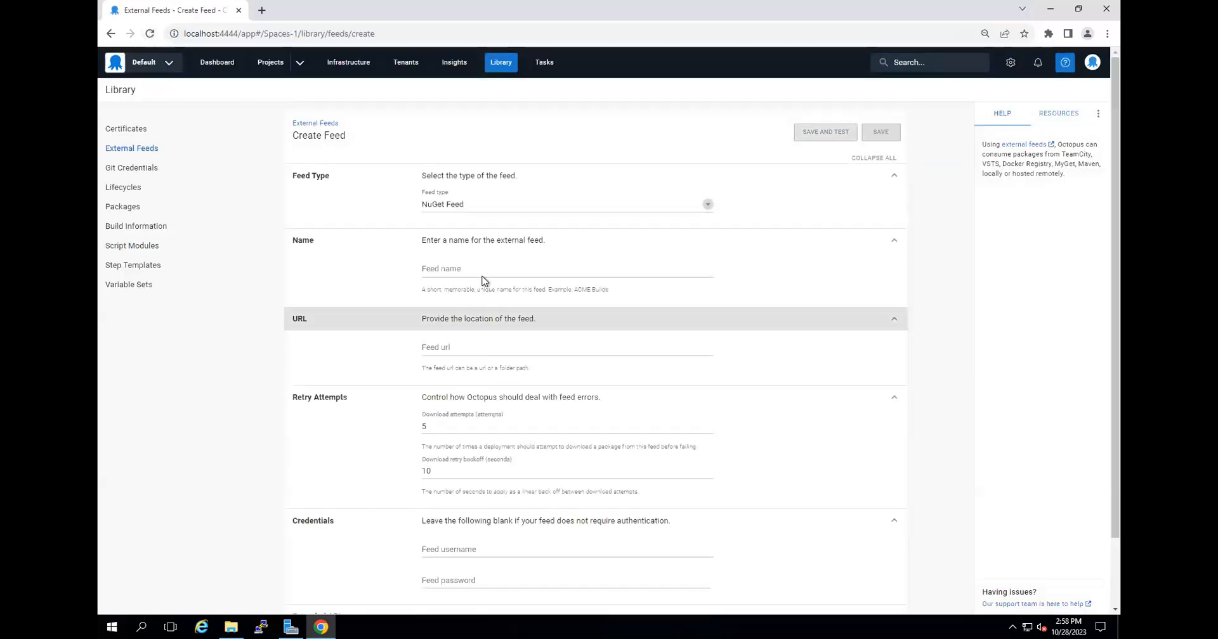
Set the feed type to Docker Container Registry and name the feed daas-feedReg.
click(482, 205)
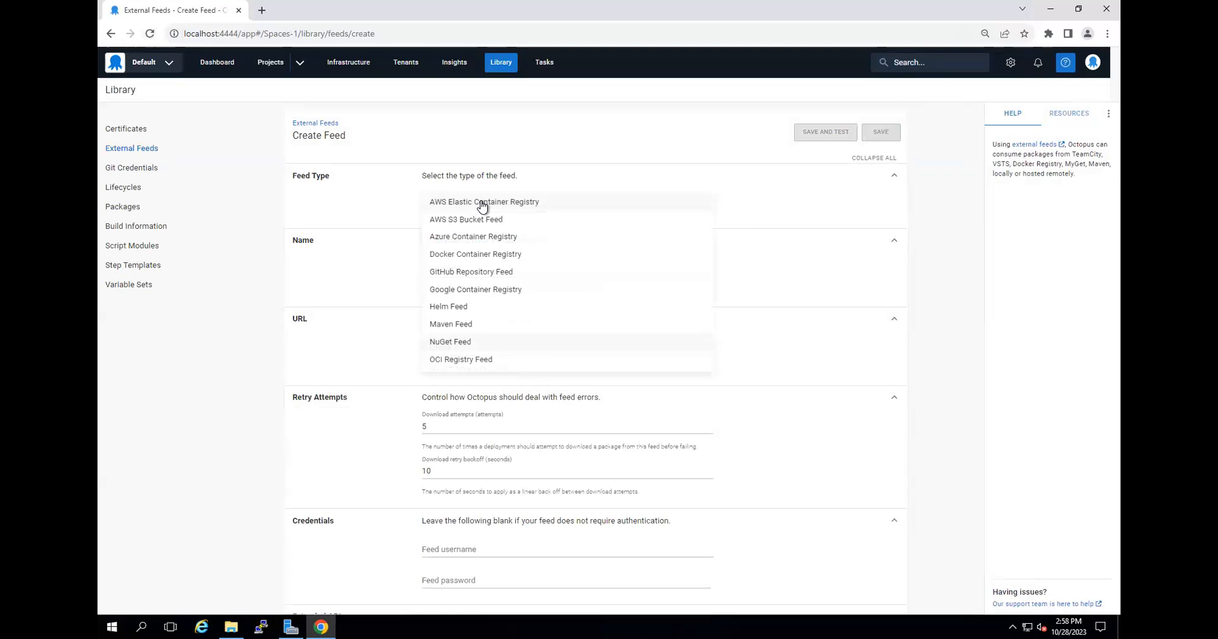
click(497, 255)
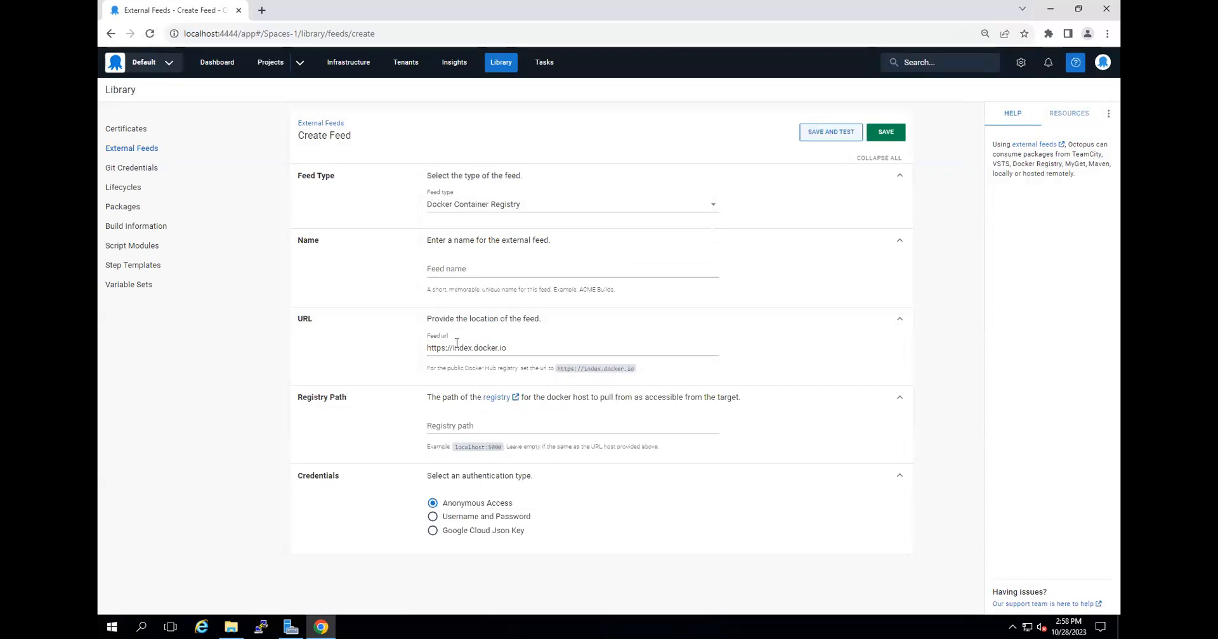
click(467, 269)
text(daas)
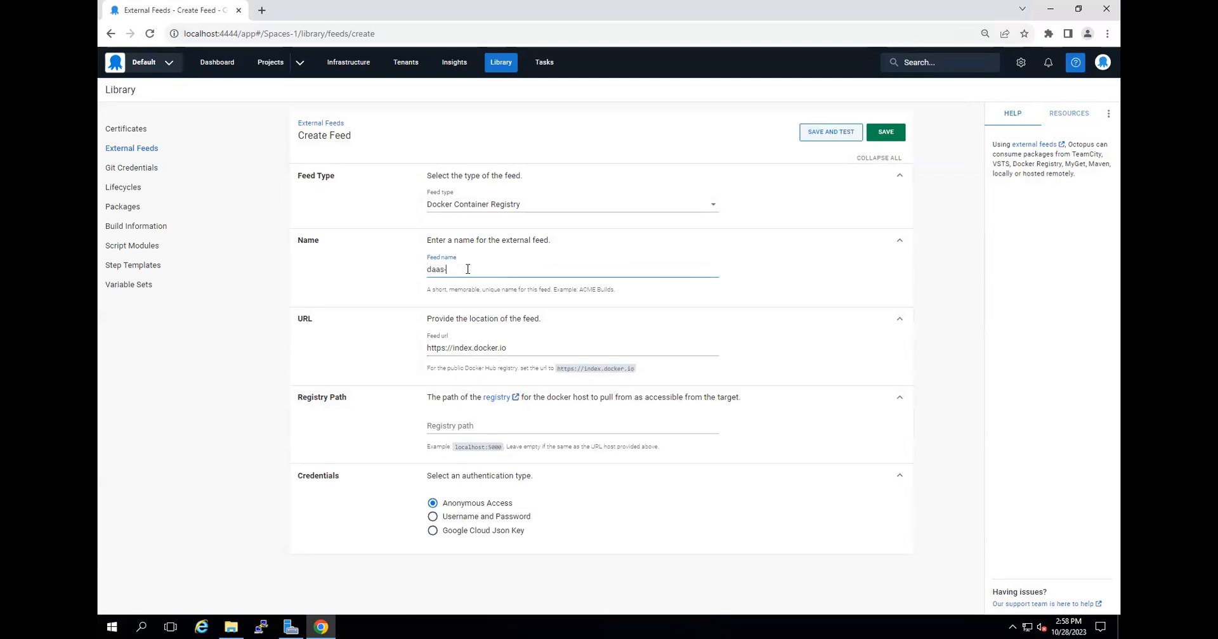
text(-feedReg)
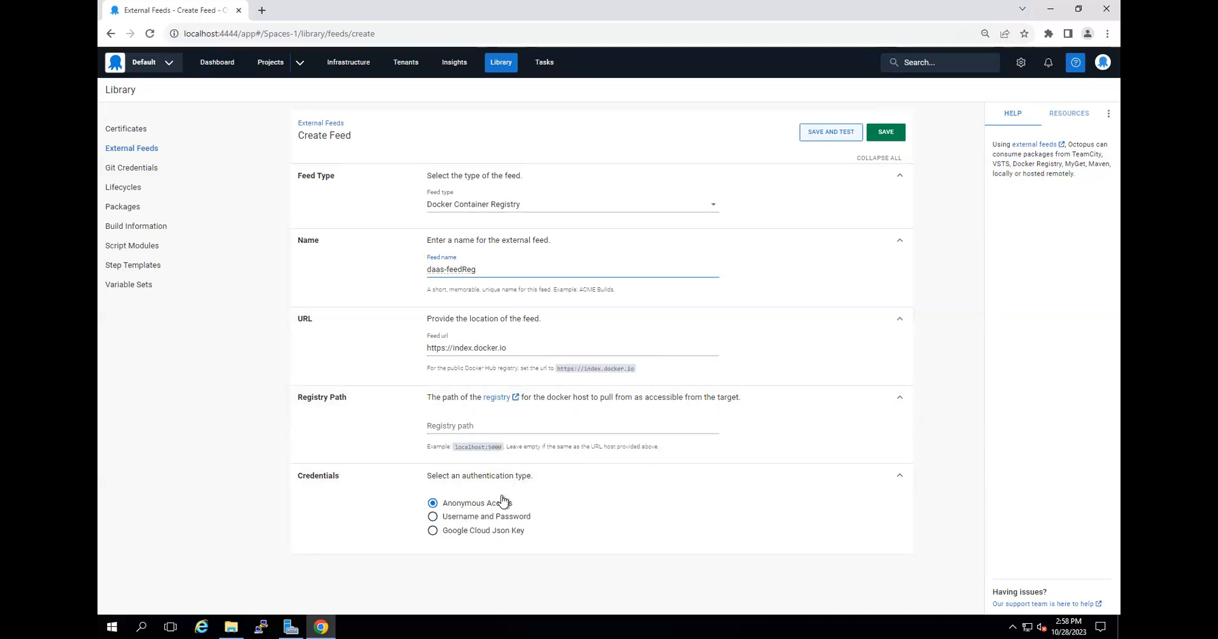
Set the feed's authentication to Username and Password and use the account name copied from the Docker Hub repository page as feed username.
click(486, 519)
scroll(501, 545, down, 1)
click(492, 549)
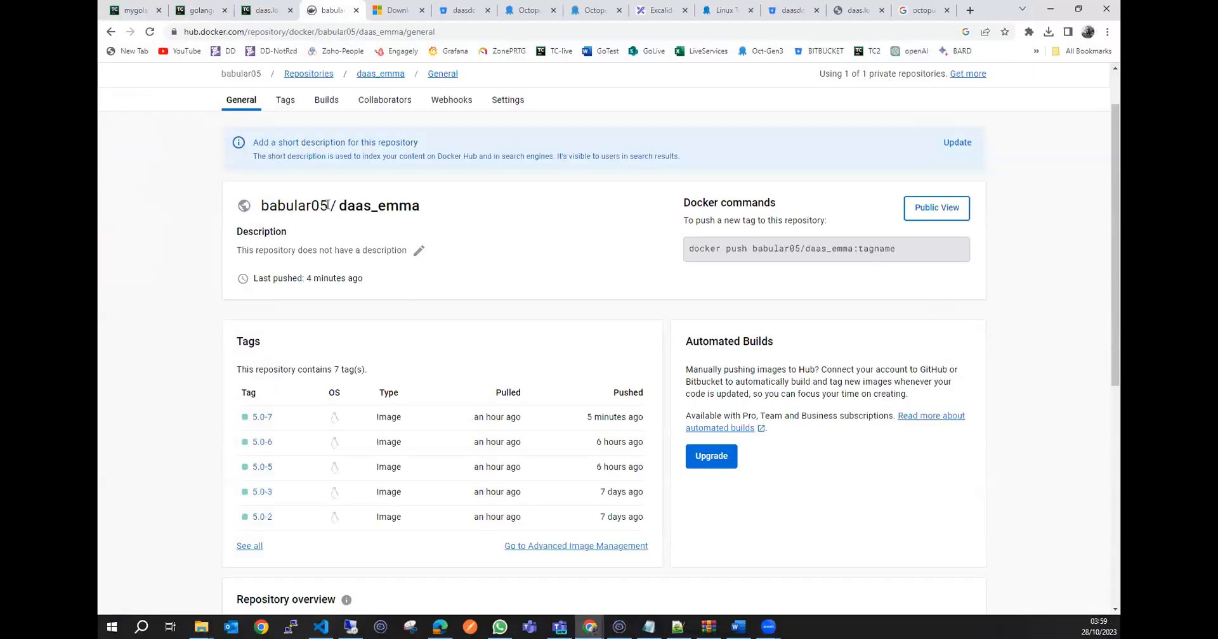
drag(328, 205, 248, 207)
right_click(290, 211)
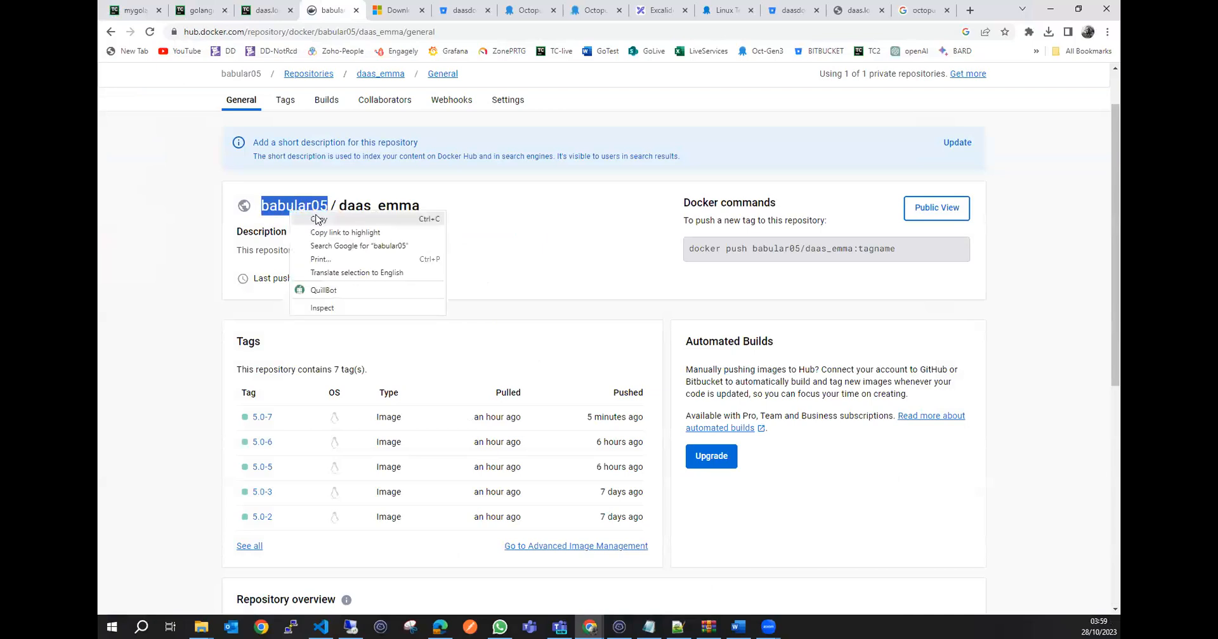
click(318, 219)
click(321, 626)
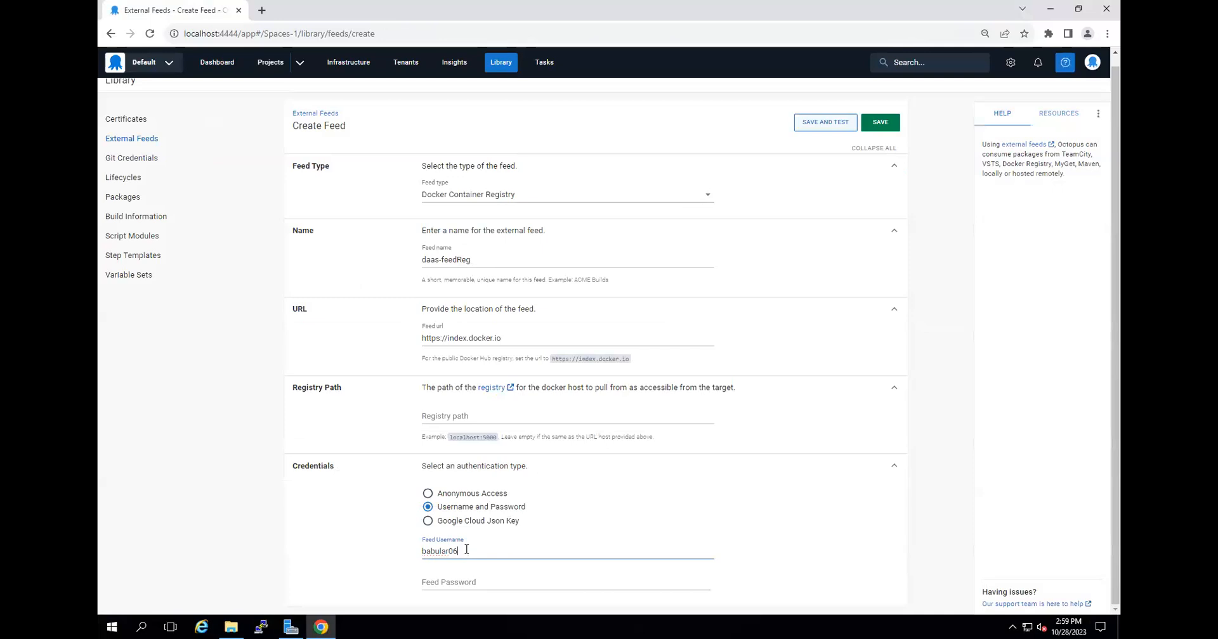
Enter the account password as the feed password, then save and test the feed.
click(470, 580)
text(•••••••)
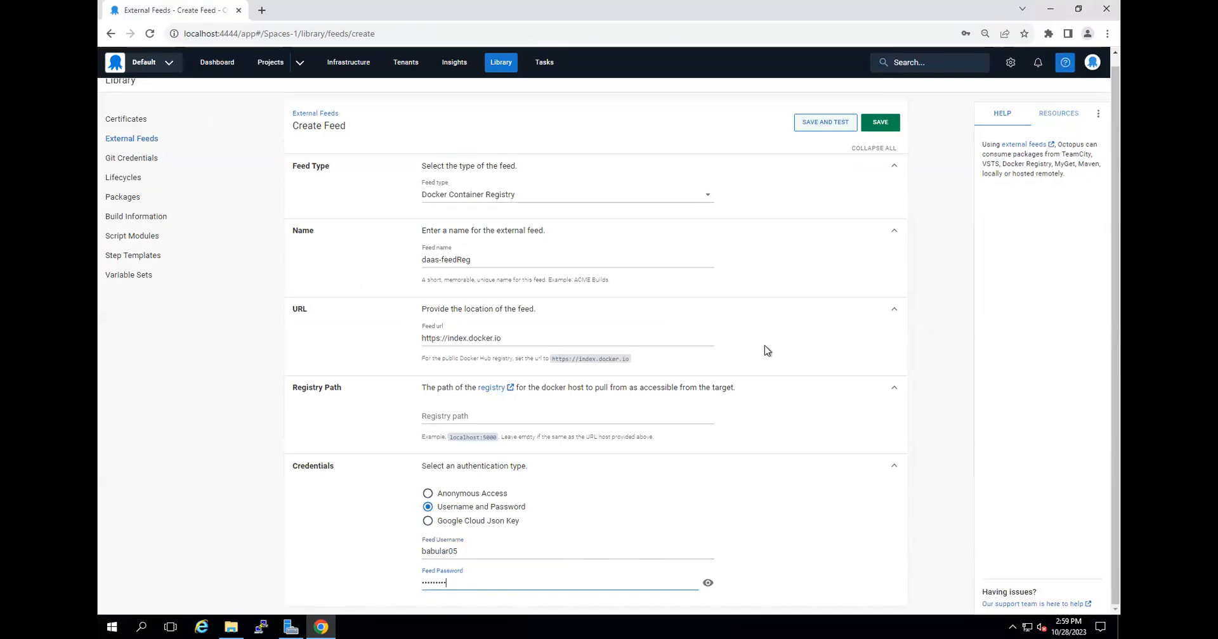
click(820, 126)
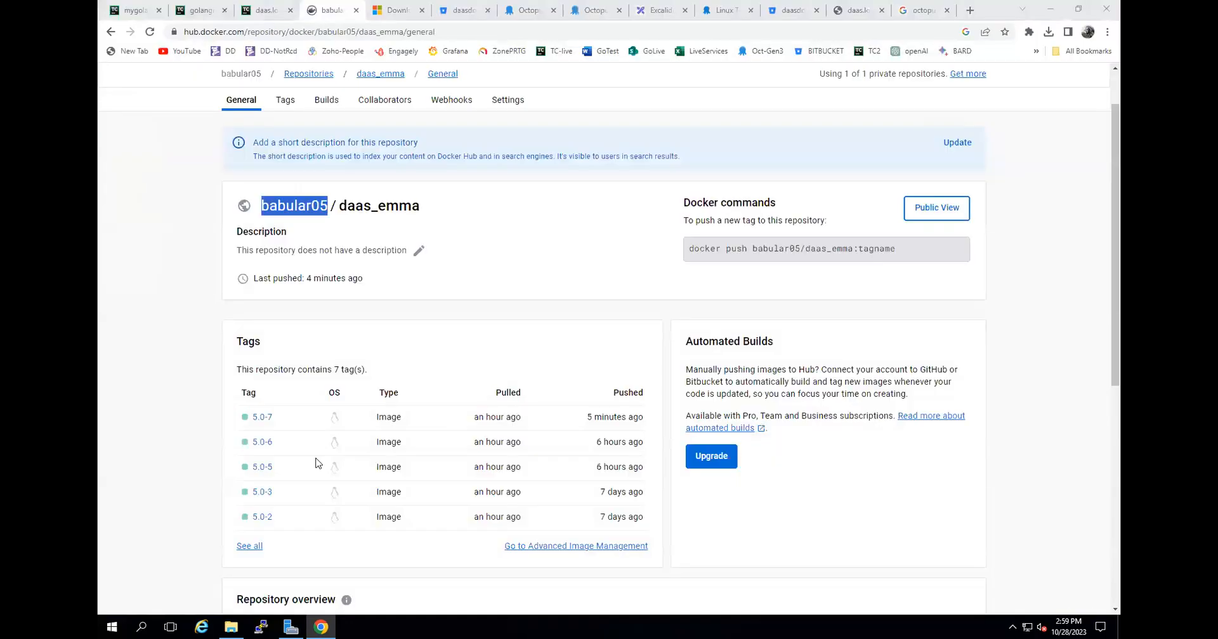
Copy the full name of the daas_emma repository, including its owner, from the Docker Hub page and return to the remote server.
click(382, 211)
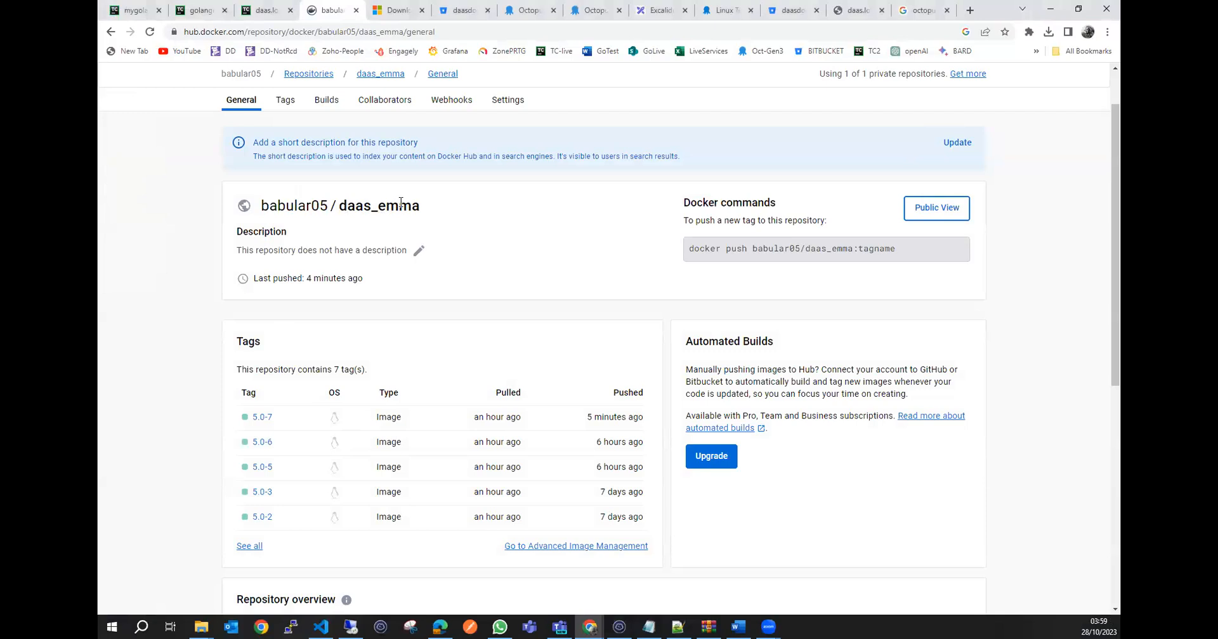
drag(421, 209, 263, 206)
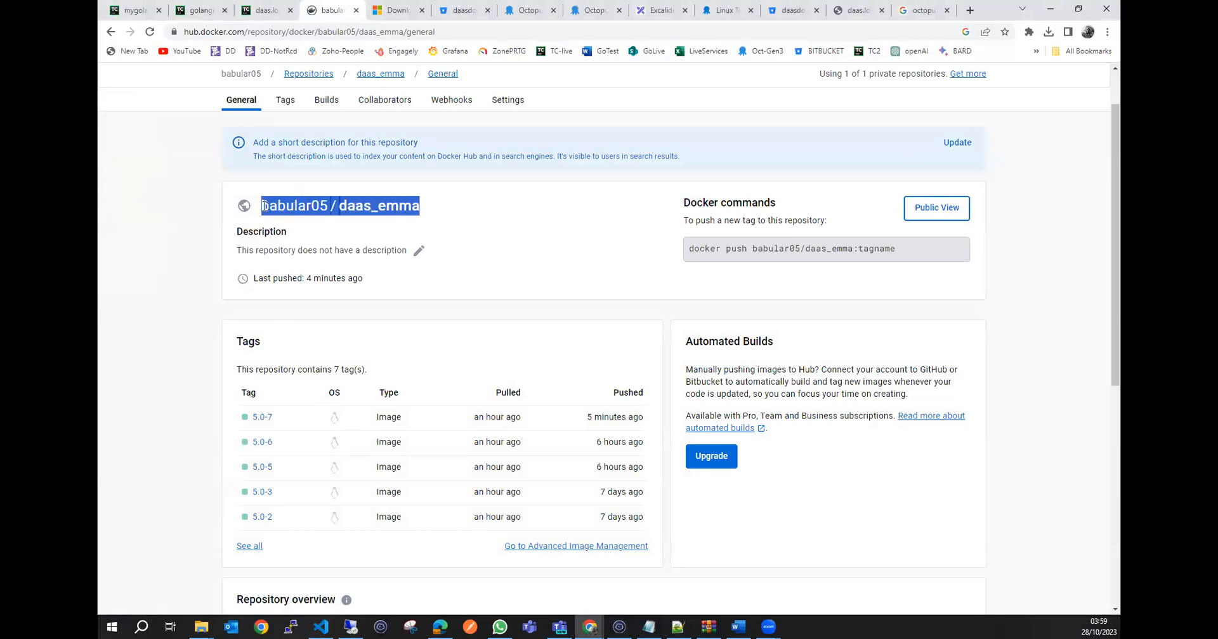
right_click(298, 207)
click(344, 213)
click(351, 627)
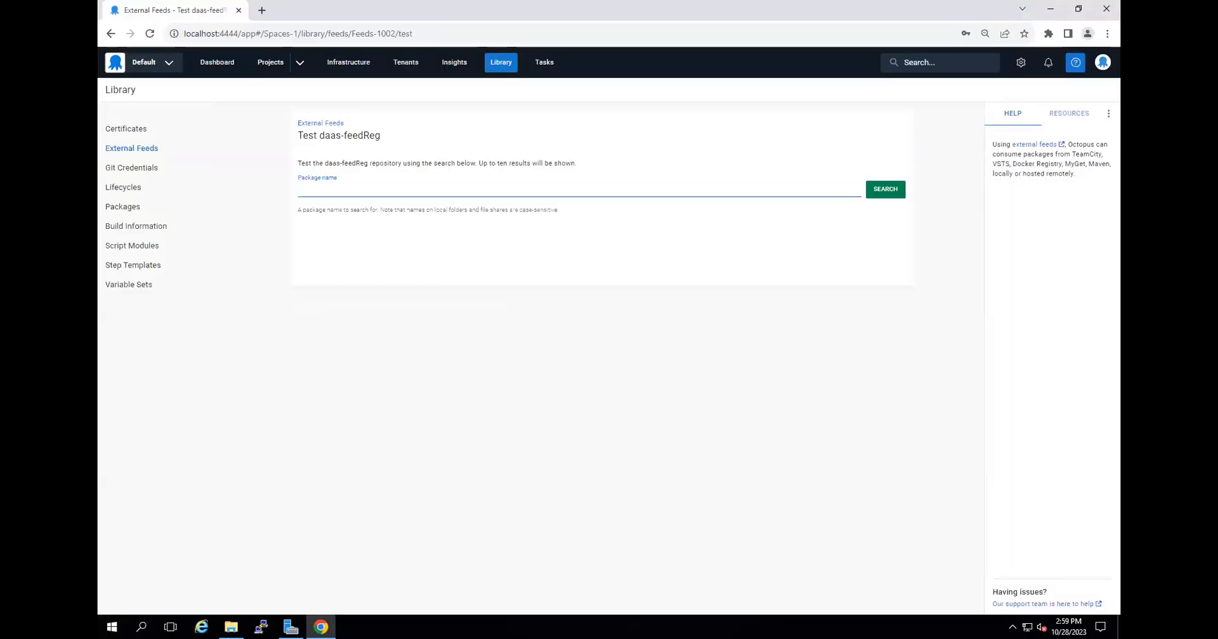
Test daas-feedReg by searching for the copied daas_emma package name with the spaces around the slash removed.
key(ctrl+v)
click(342, 190)
key(BackSpace)
key(BackSpace)
click(878, 187)
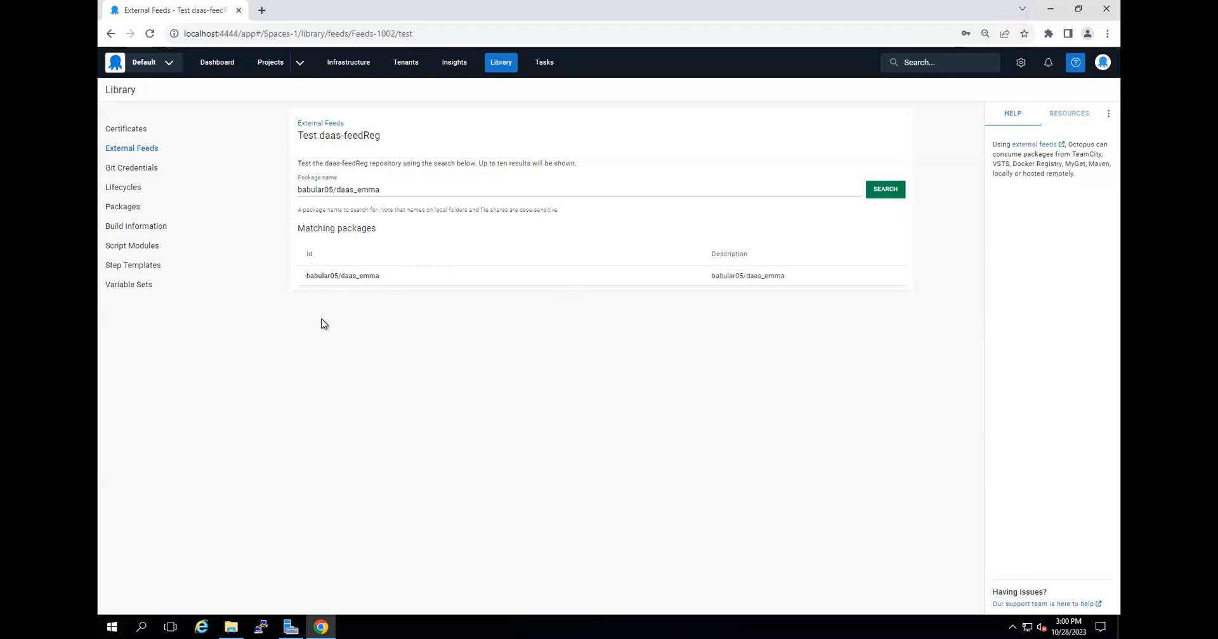
Create a project named Golang-deployment-demo in the Default Project Group with the Default Lifecycle.
click(269, 66)
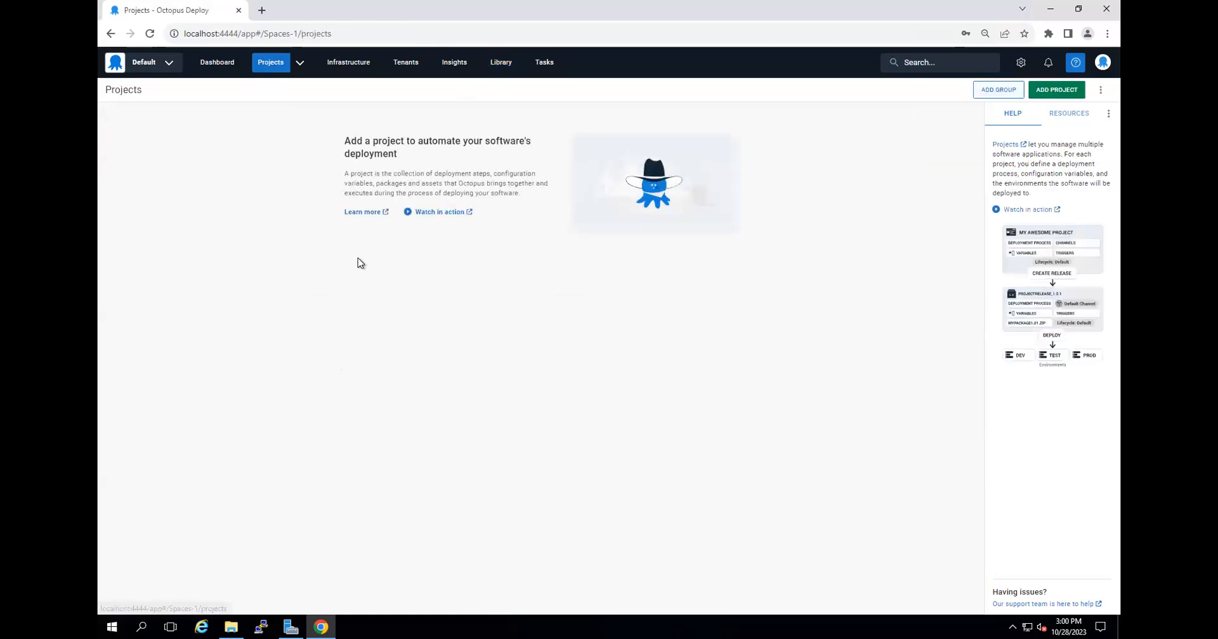
click(1061, 91)
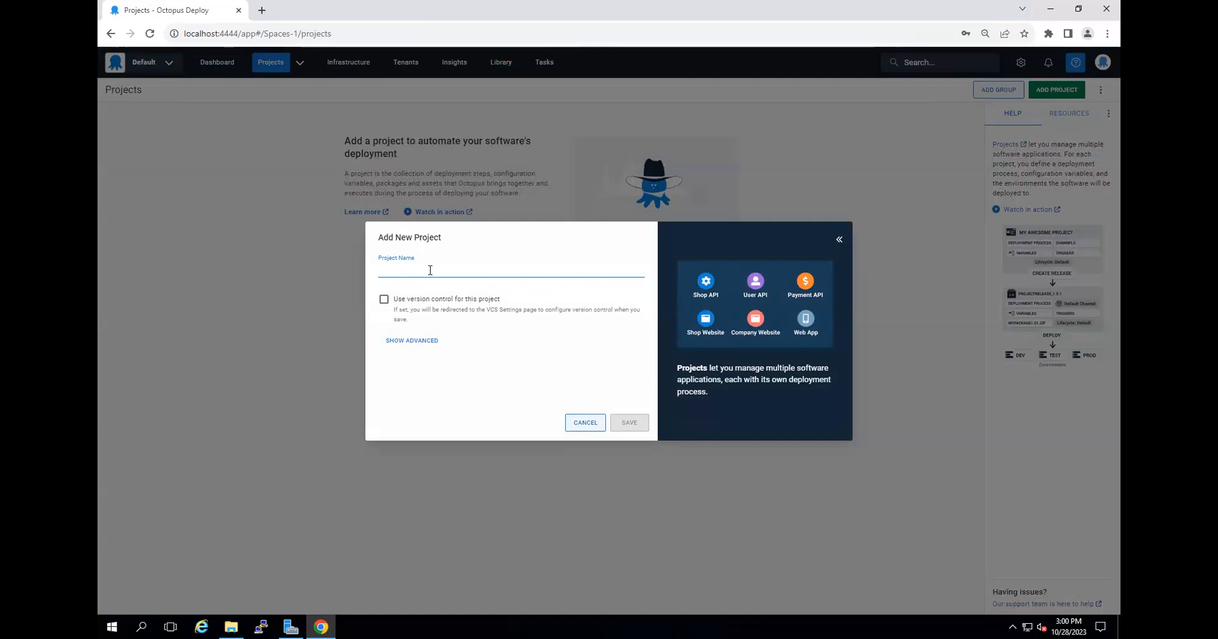
text(Golang)
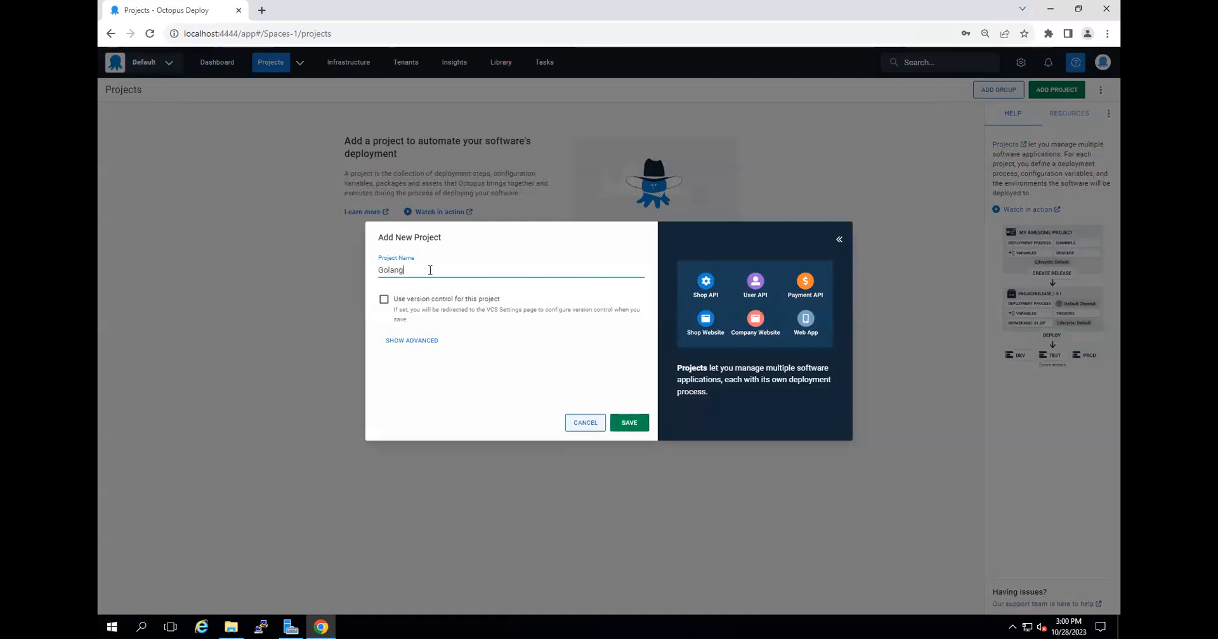
text(-deployment-demo)
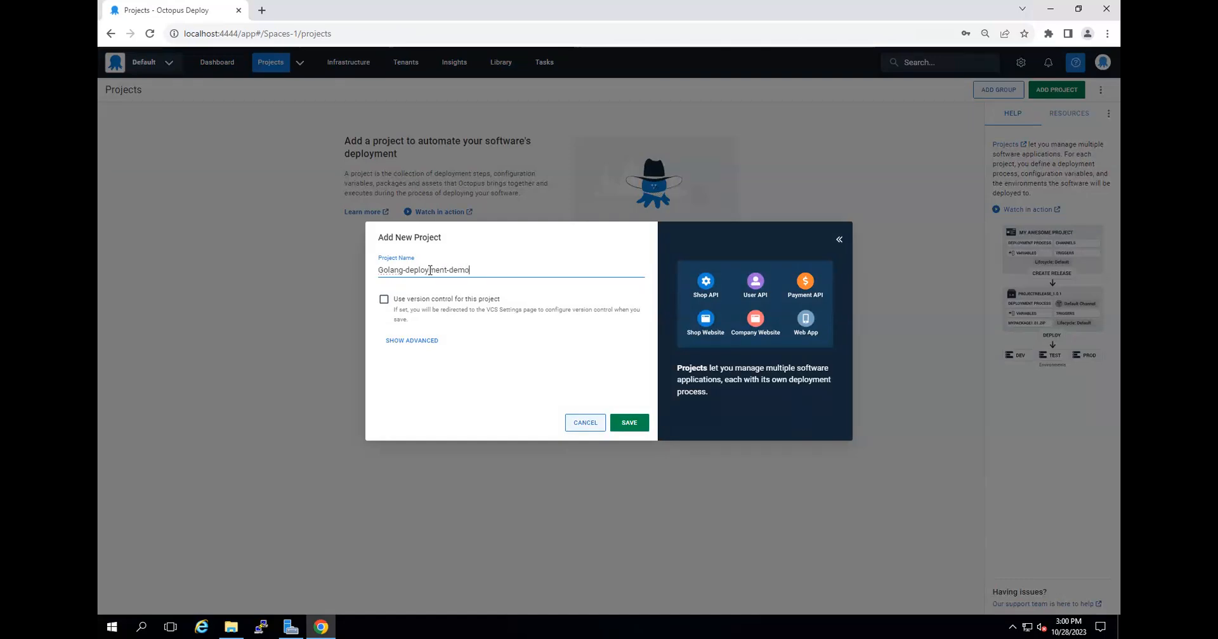
click(410, 343)
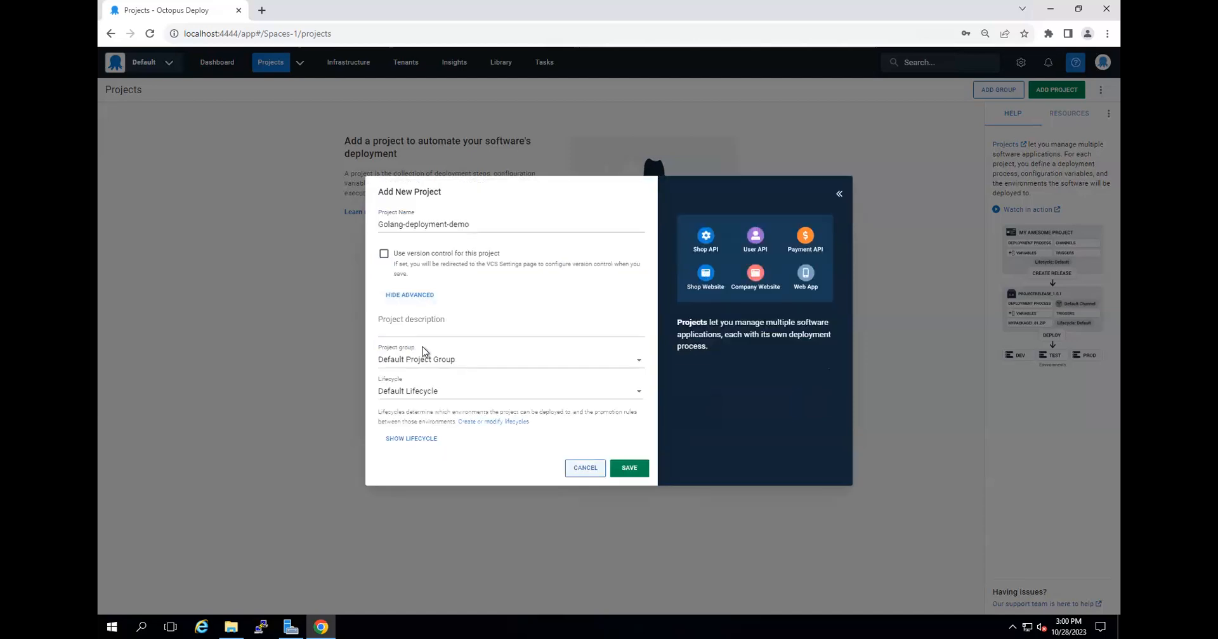
click(439, 367)
click(443, 366)
click(633, 471)
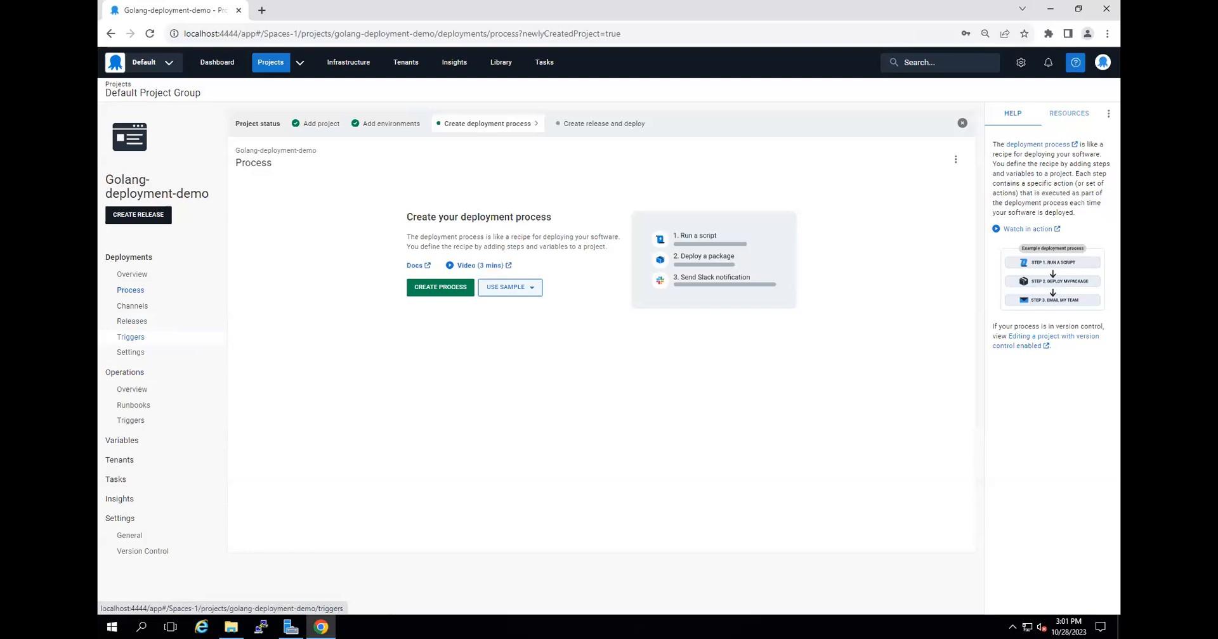
Create the project's deployment process with the Docker step template Run a Docker Container.
click(132, 290)
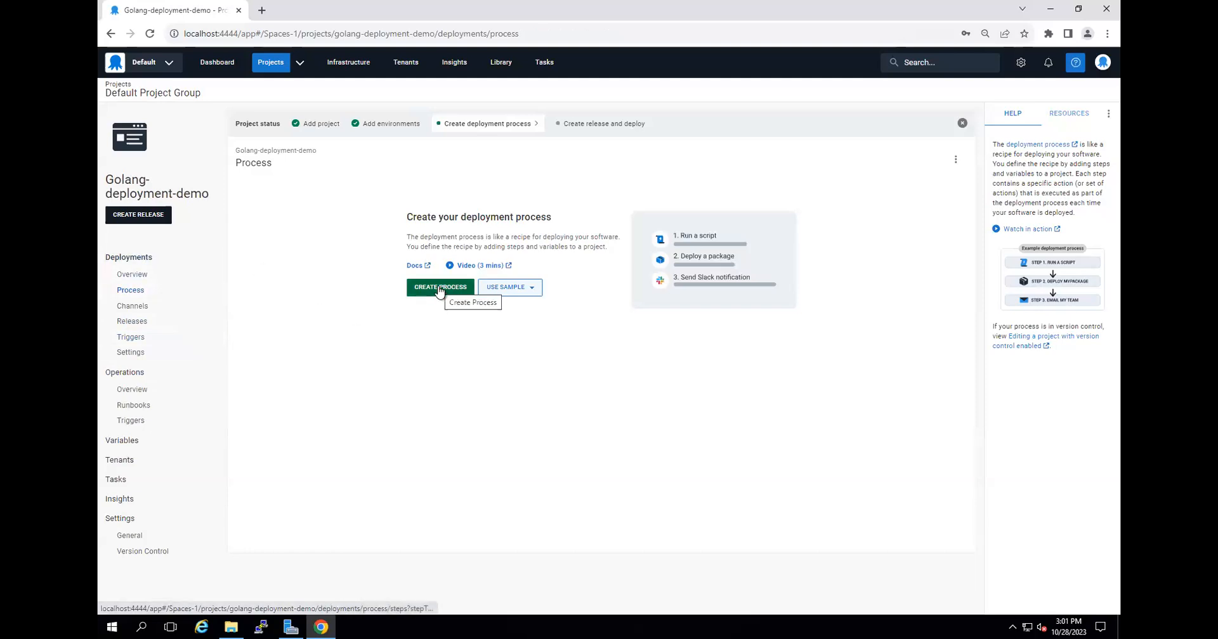
click(440, 288)
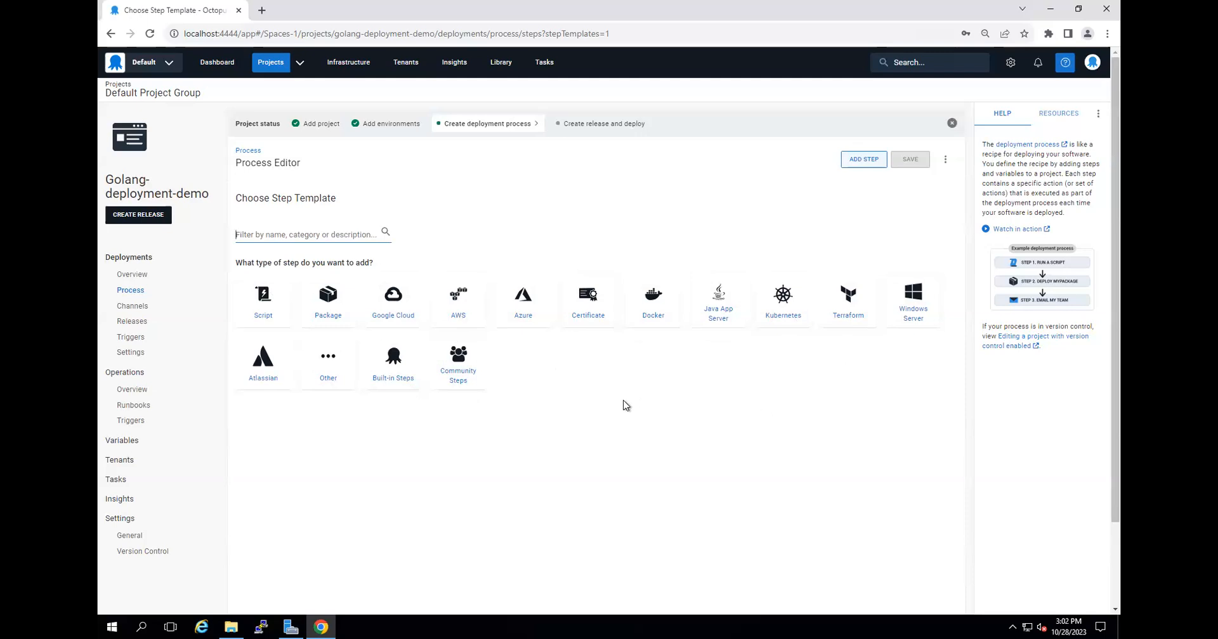
click(657, 310)
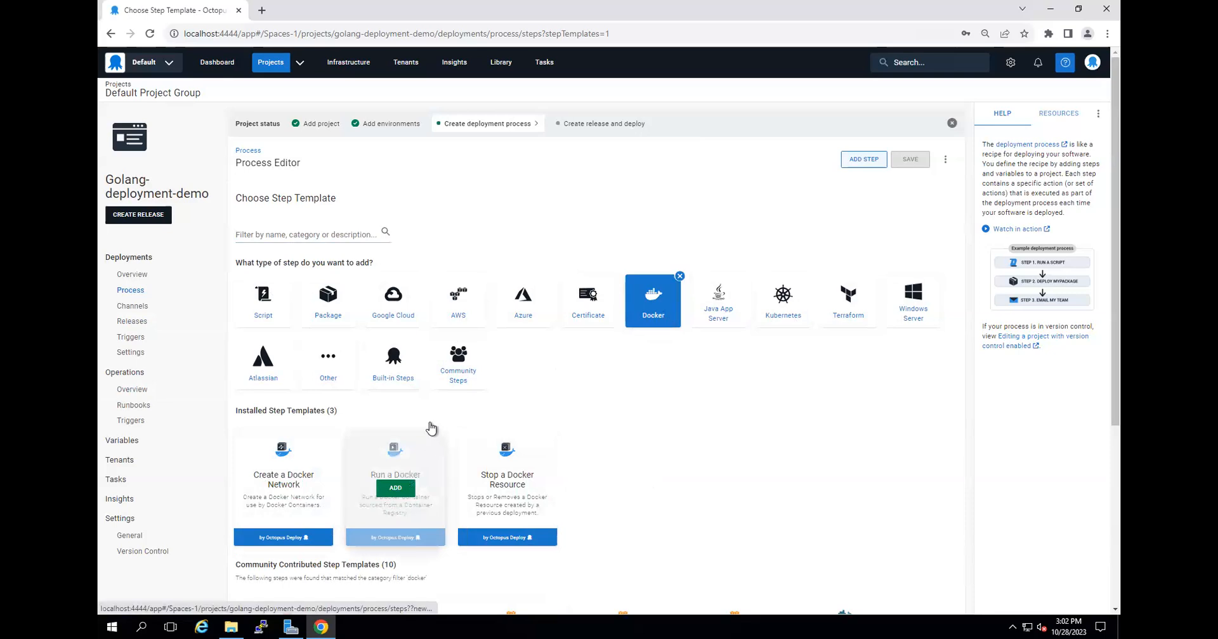
click(396, 488)
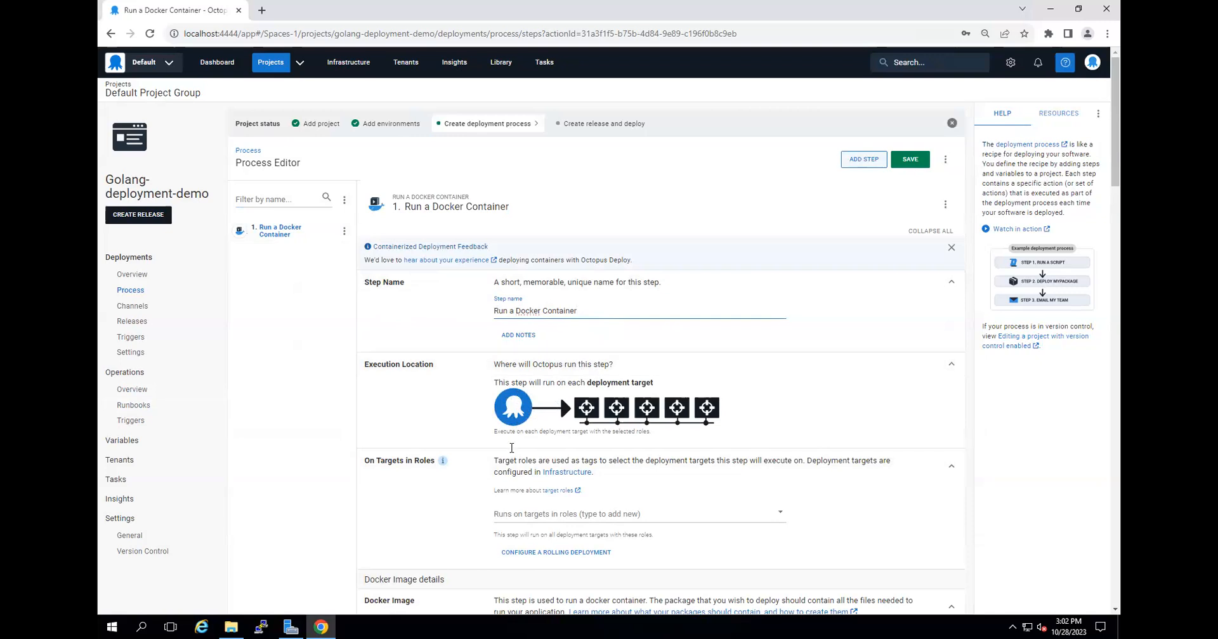
Assign the golang target role to the Run a Docker Container step.
scroll(511, 452, down, 1)
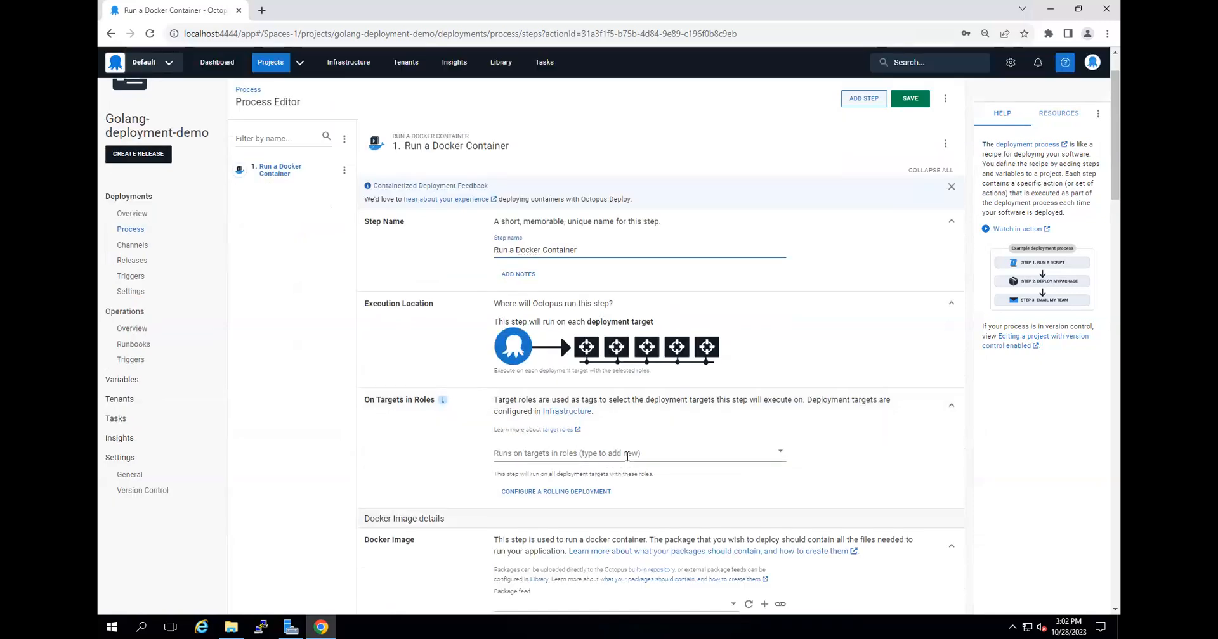
click(781, 454)
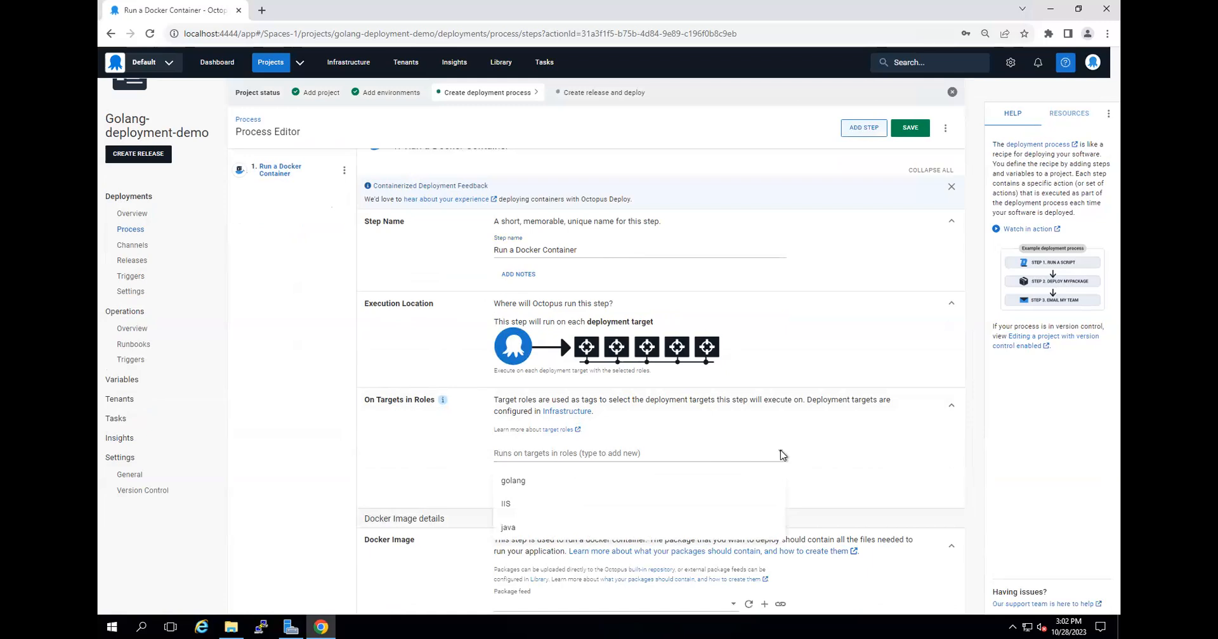
click(515, 482)
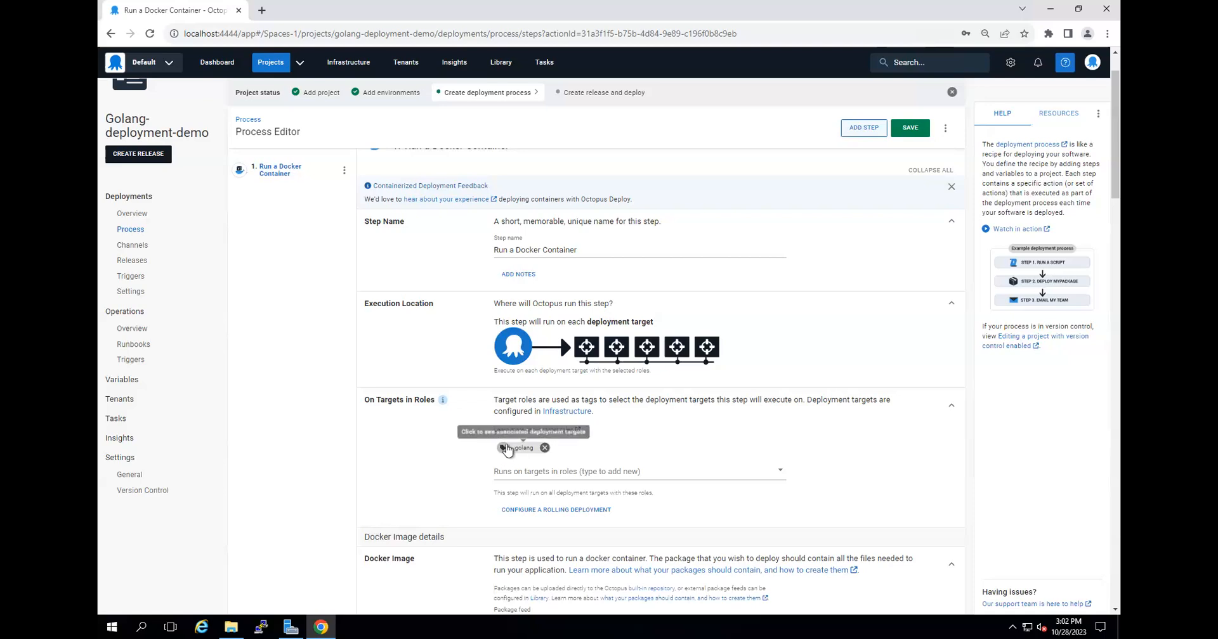
Select daas-feedReg as the package feed for the step's Docker image.
scroll(120, 396, down, 1)
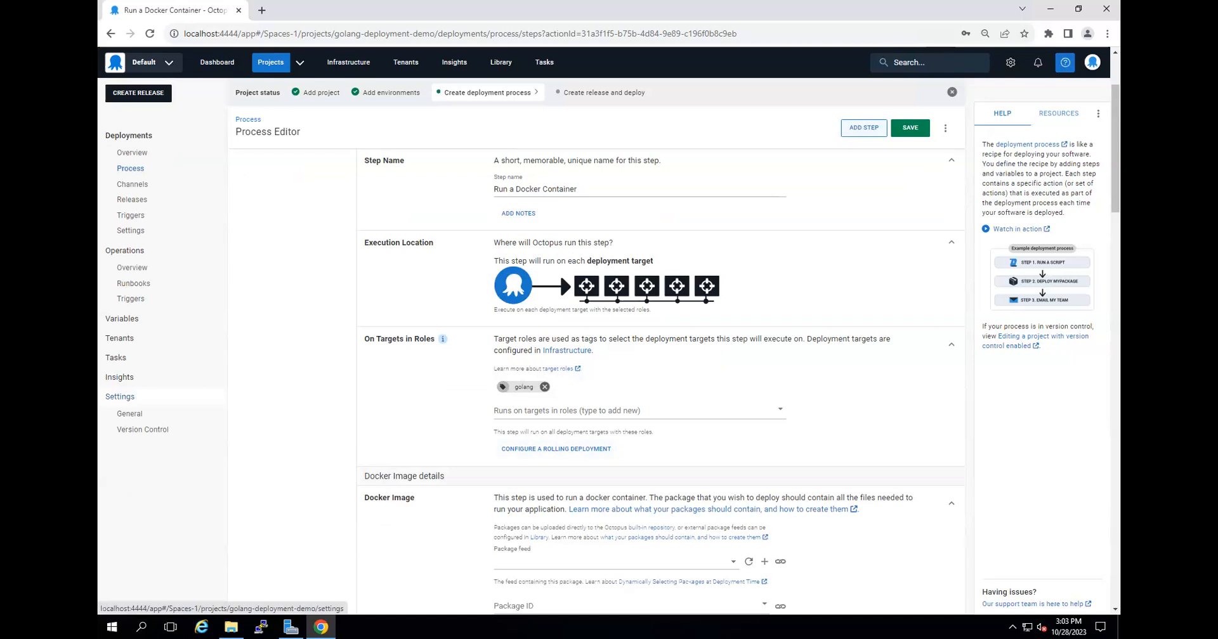
scroll(444, 449, down, 2)
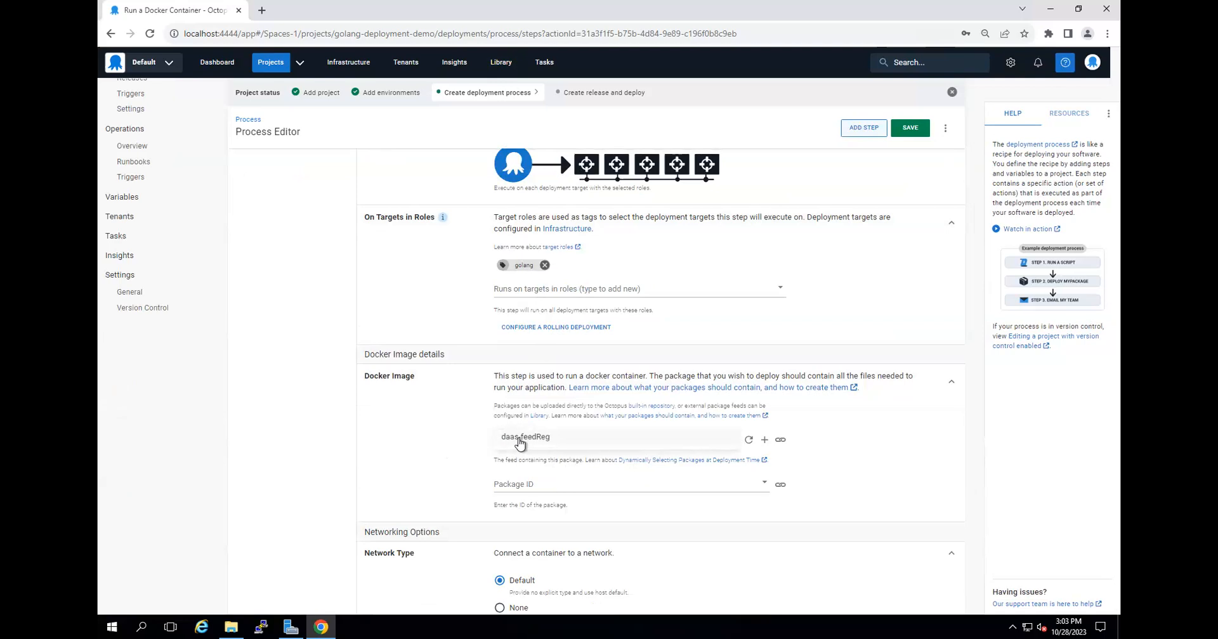
scroll(590, 447, down, 1)
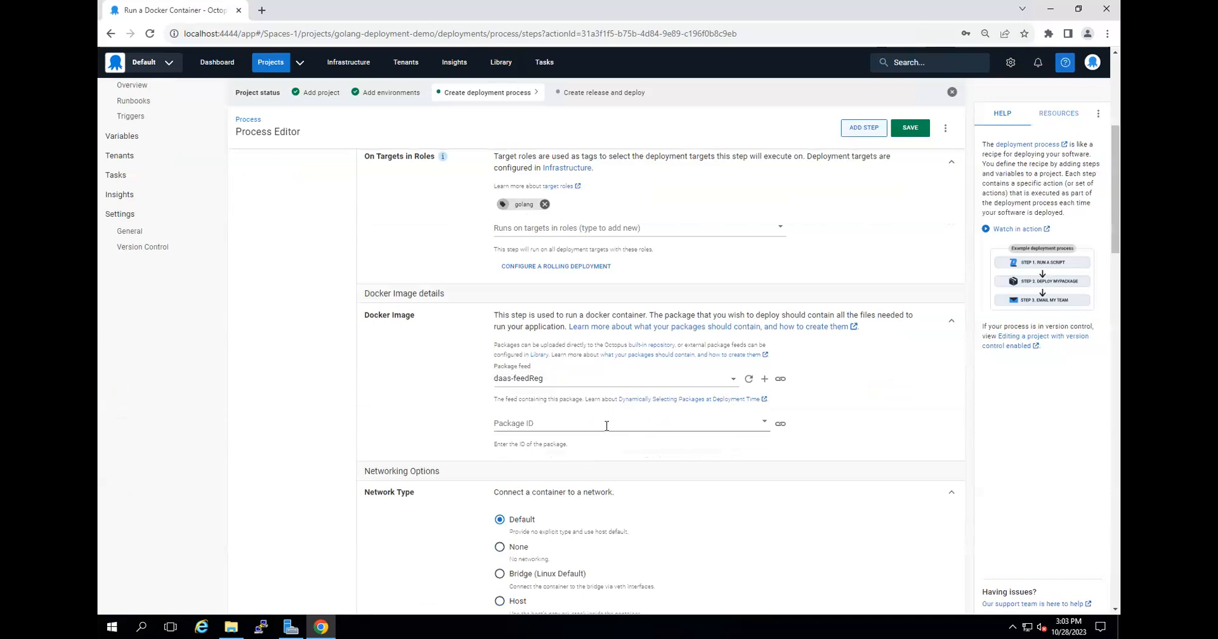
Try to find the Docker image by searching the package IDs for emma.
click(574, 425)
text(emma)
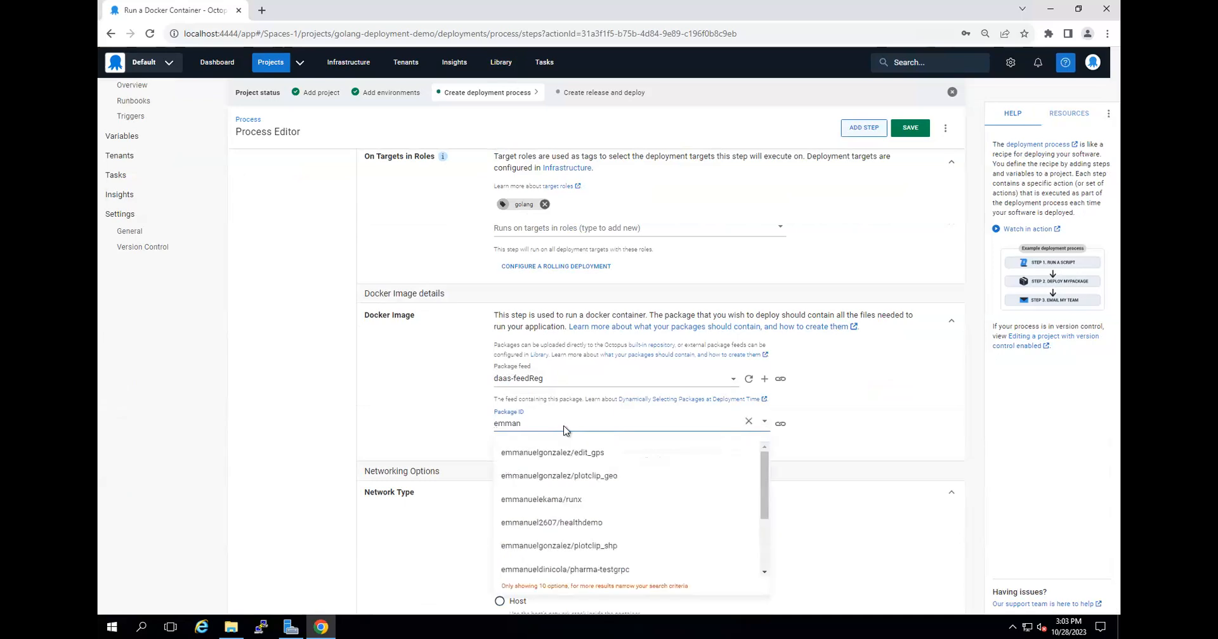
scroll(645, 500, down, 2)
scroll(645, 500, up, 2)
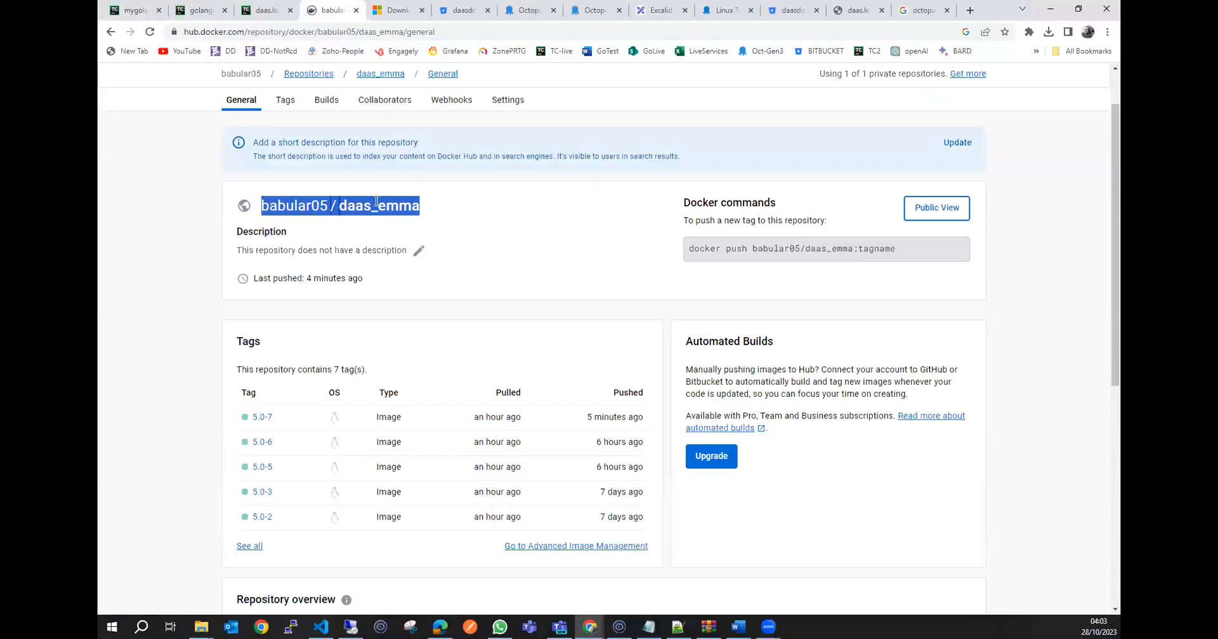
Copy the full daas_emma repository name from Docker Hub and select the matching package ID for the Docker image.
right_click(360, 208)
click(381, 217)
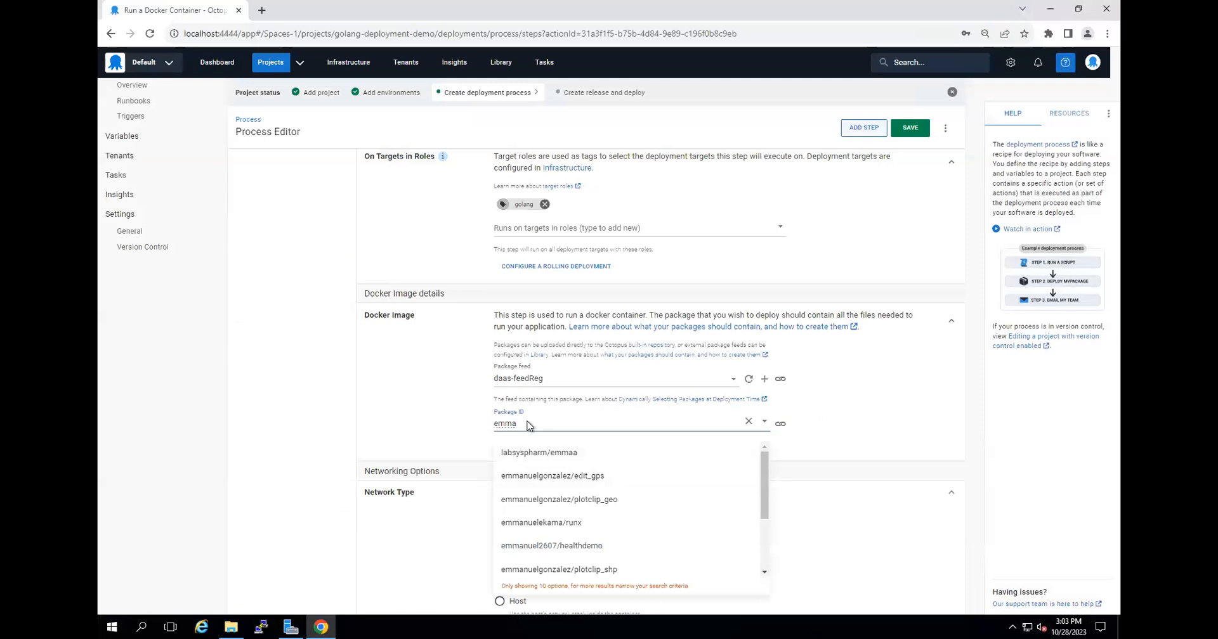
double_click(524, 423)
key(ctrl+v)
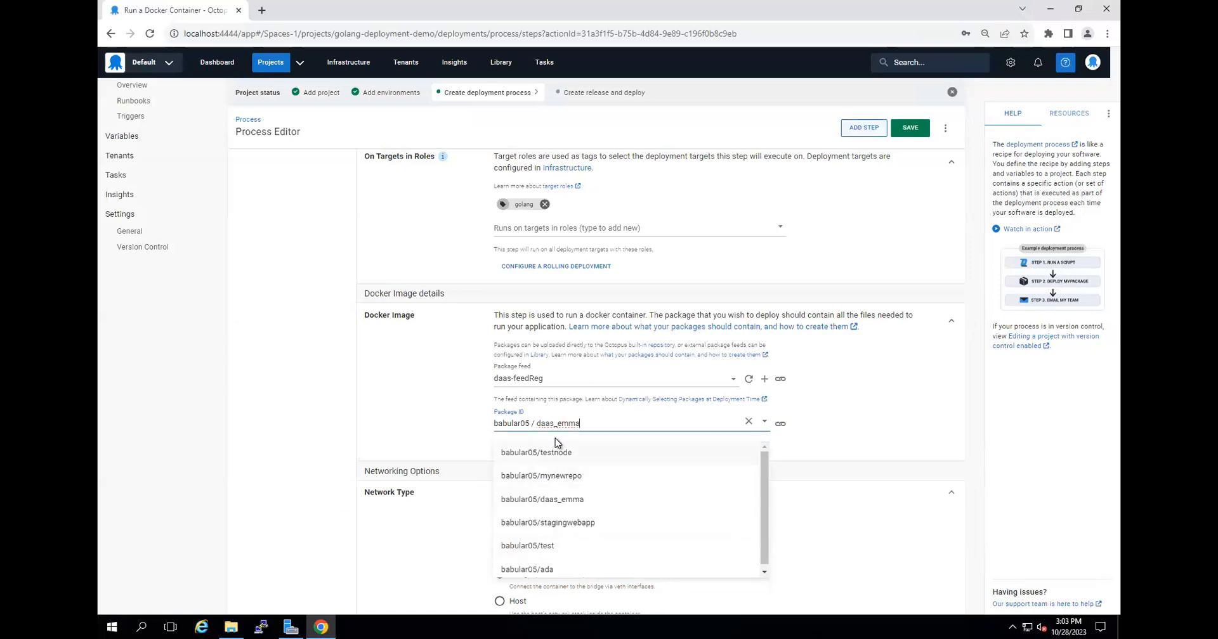
click(571, 499)
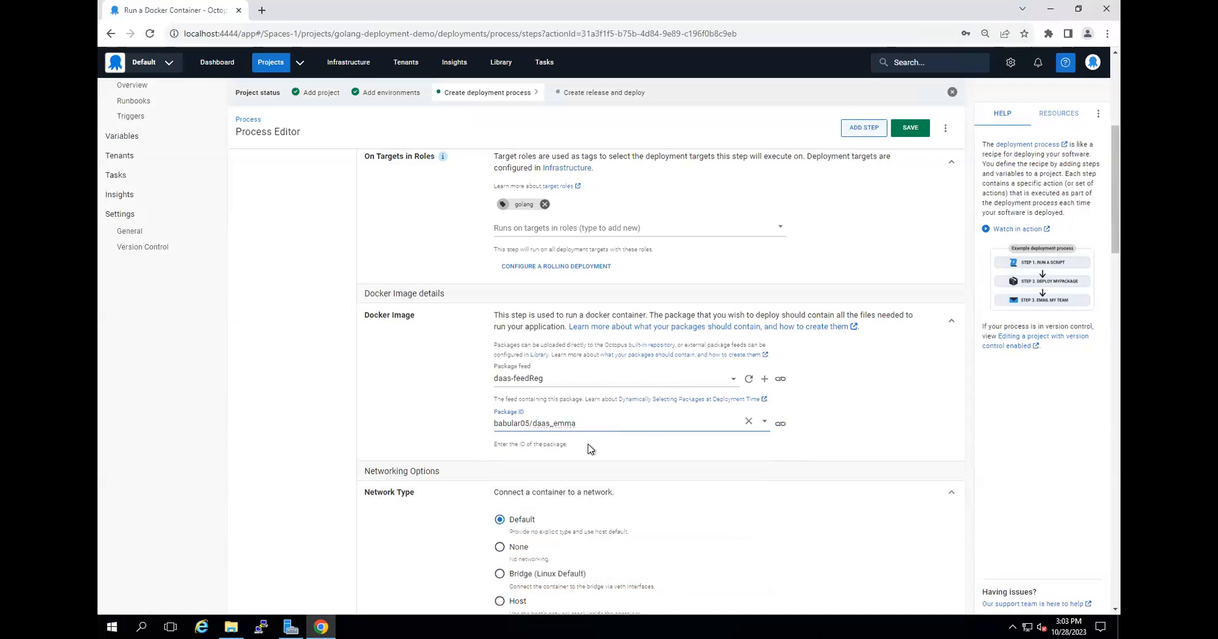
scroll(588, 447, down, 3)
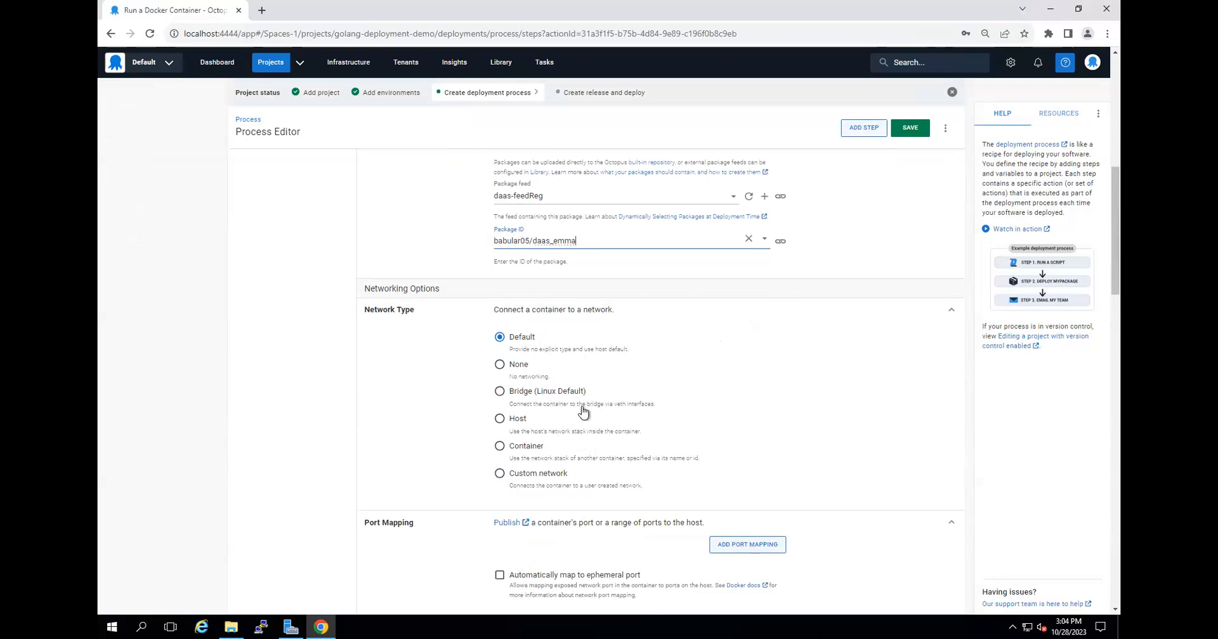
Set the container's network type to Bridge (Linux Default).
click(531, 393)
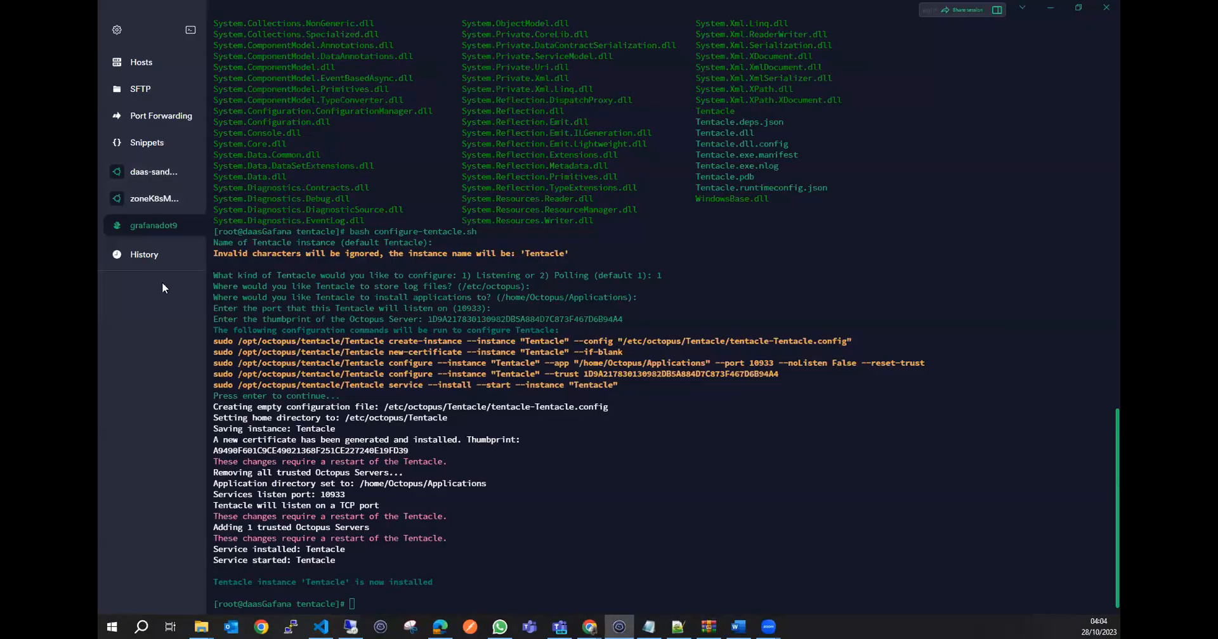
Switch to the SSH terminal of the zoneK8sM host, list its Docker networks with docker network ls and examine the bridge networks.
click(152, 202)
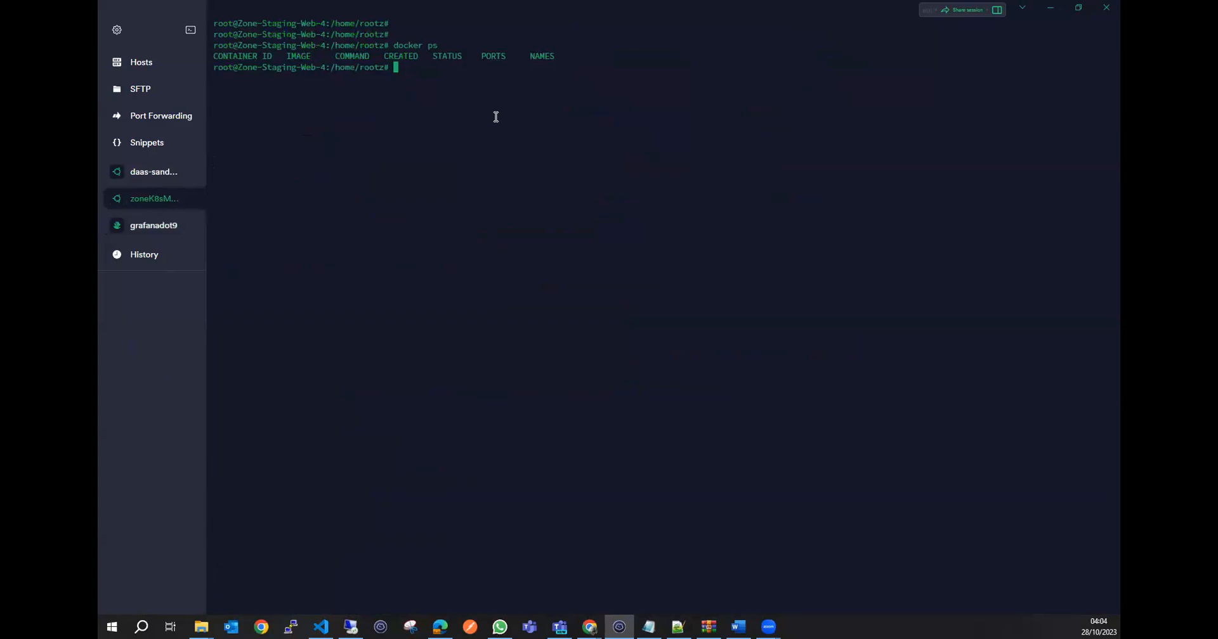
key(Return)
key(Return)
key(Return)
text(docker )
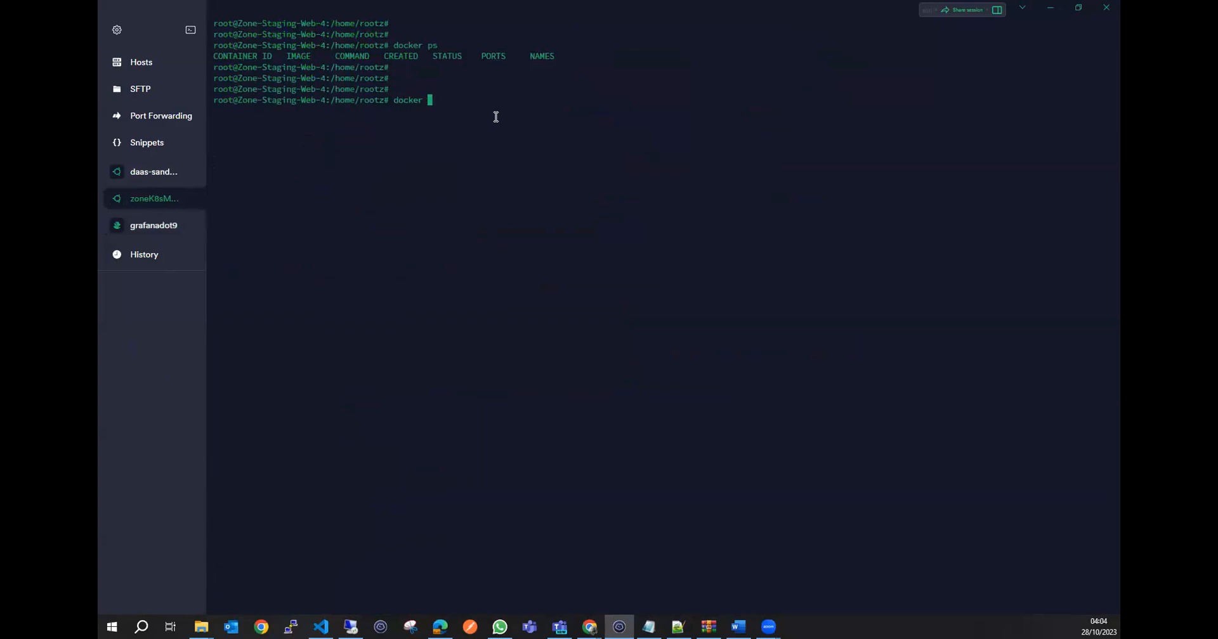
text(network ls)
key(Return)
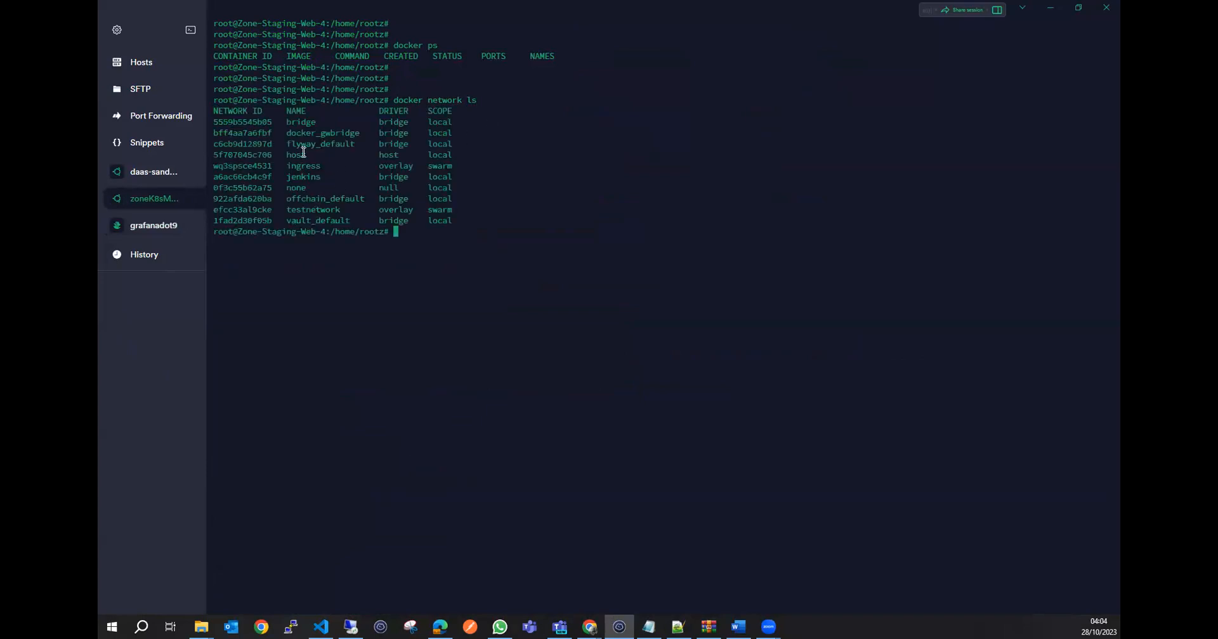
drag(454, 178, 216, 177)
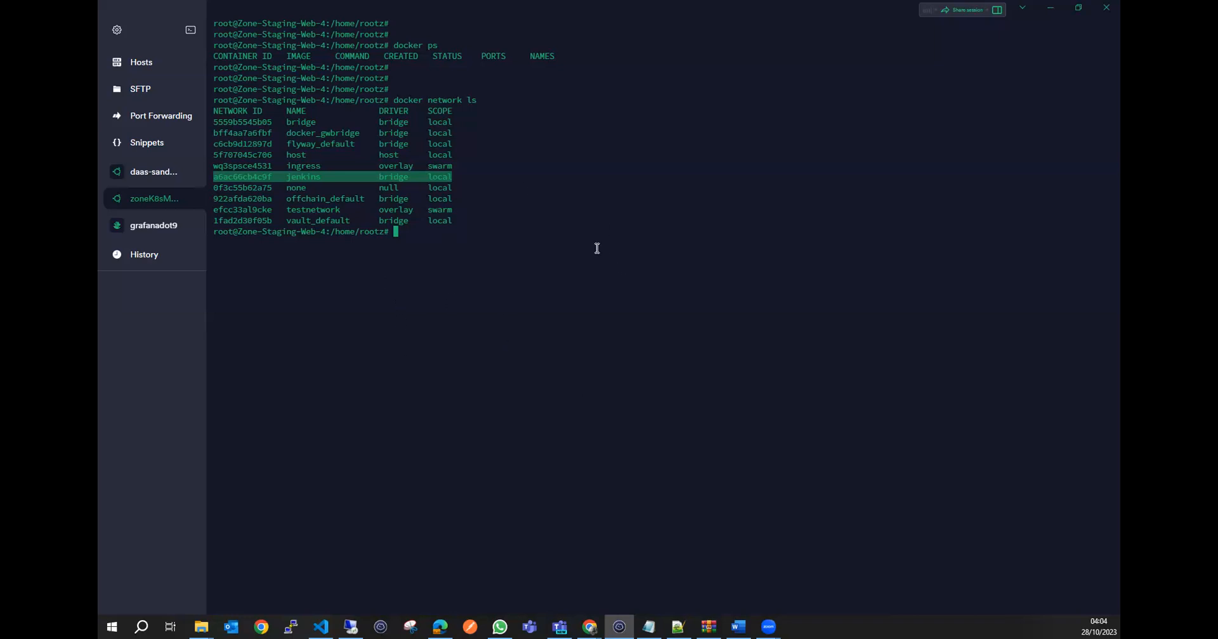
click(399, 175)
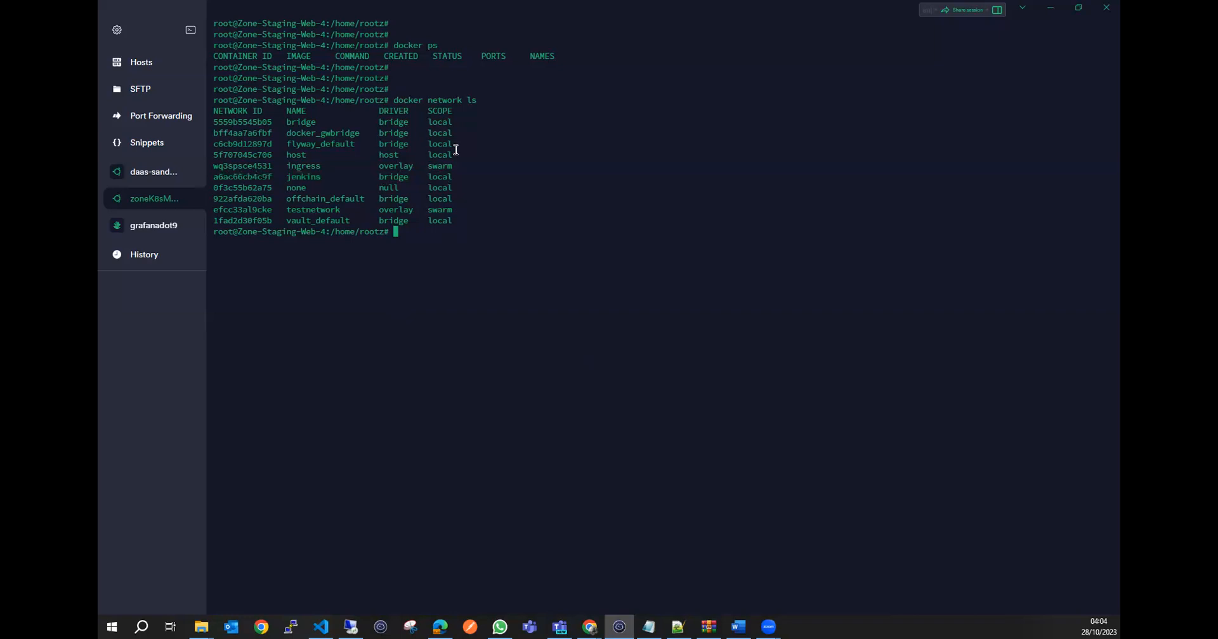
drag(453, 145, 219, 125)
click(388, 146)
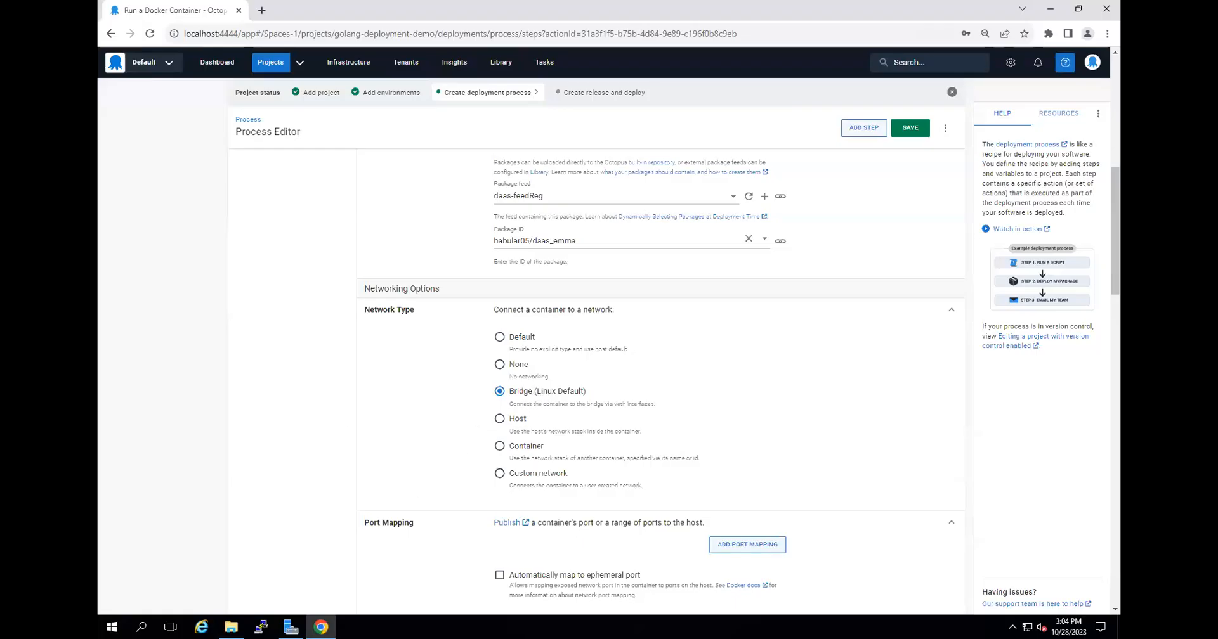
Add a port mapping from host port 3333 to container port 8080, checking the exposed port in dockerfile.lite in VS Code.
scroll(477, 482, down, 3)
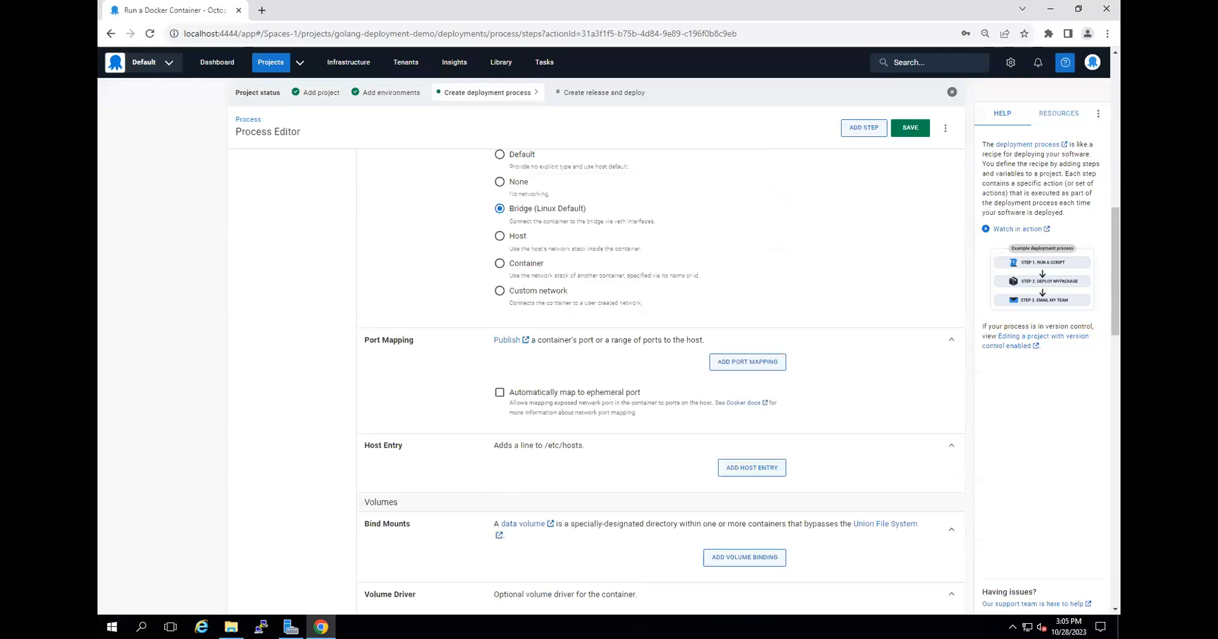
click(749, 365)
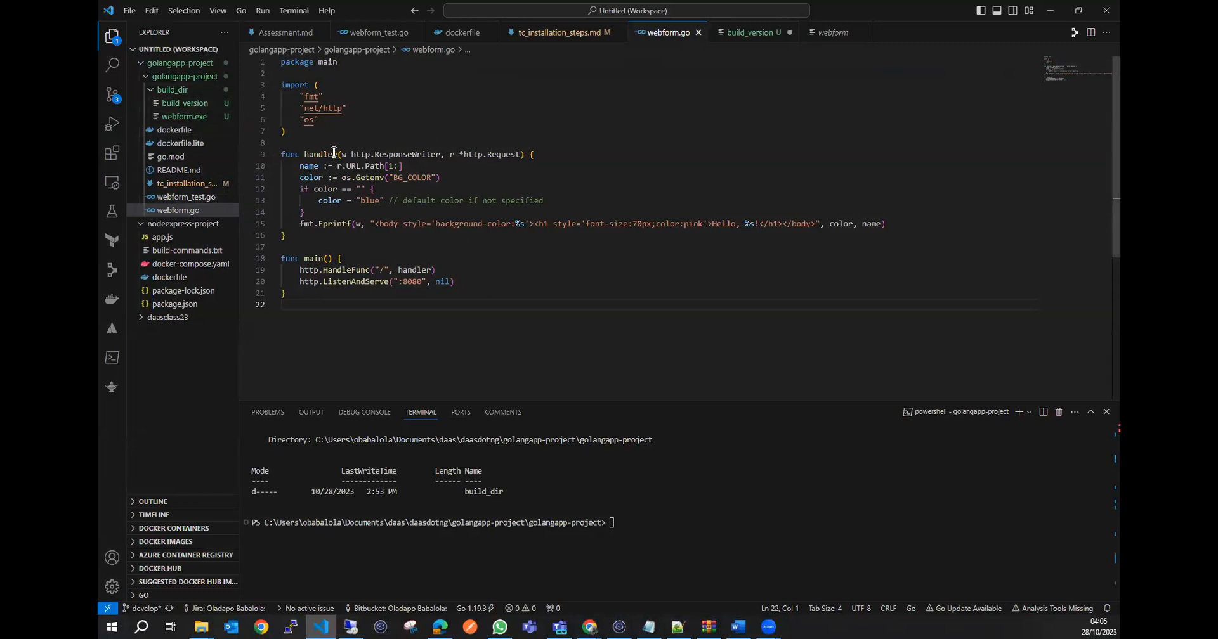
click(185, 146)
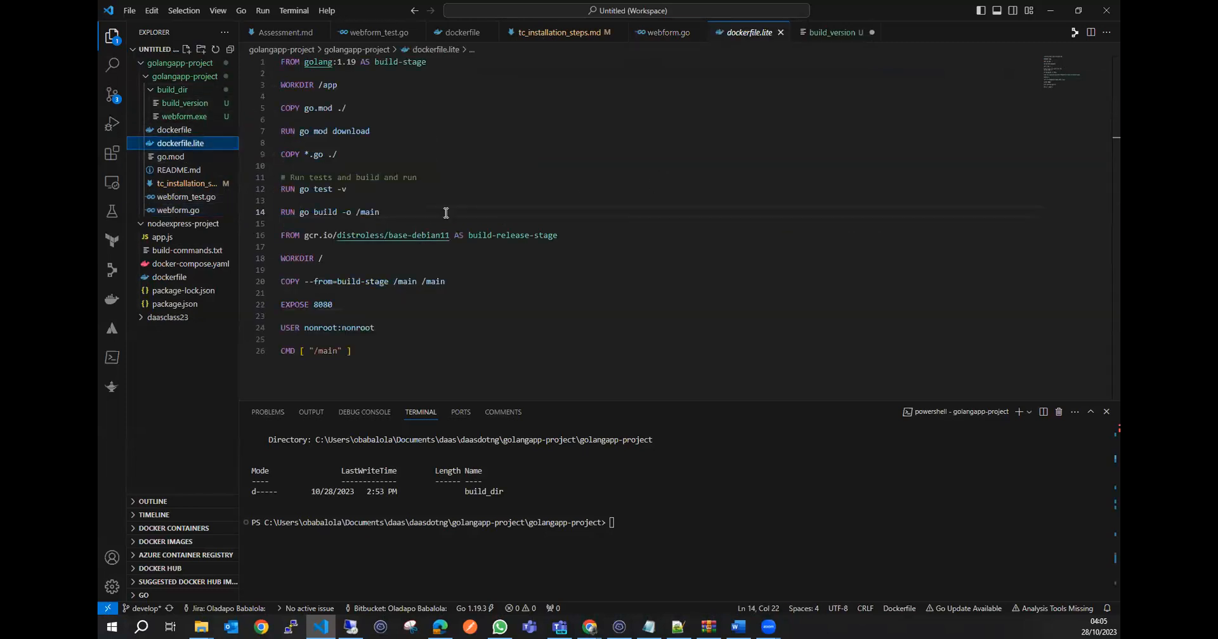
double_click(322, 304)
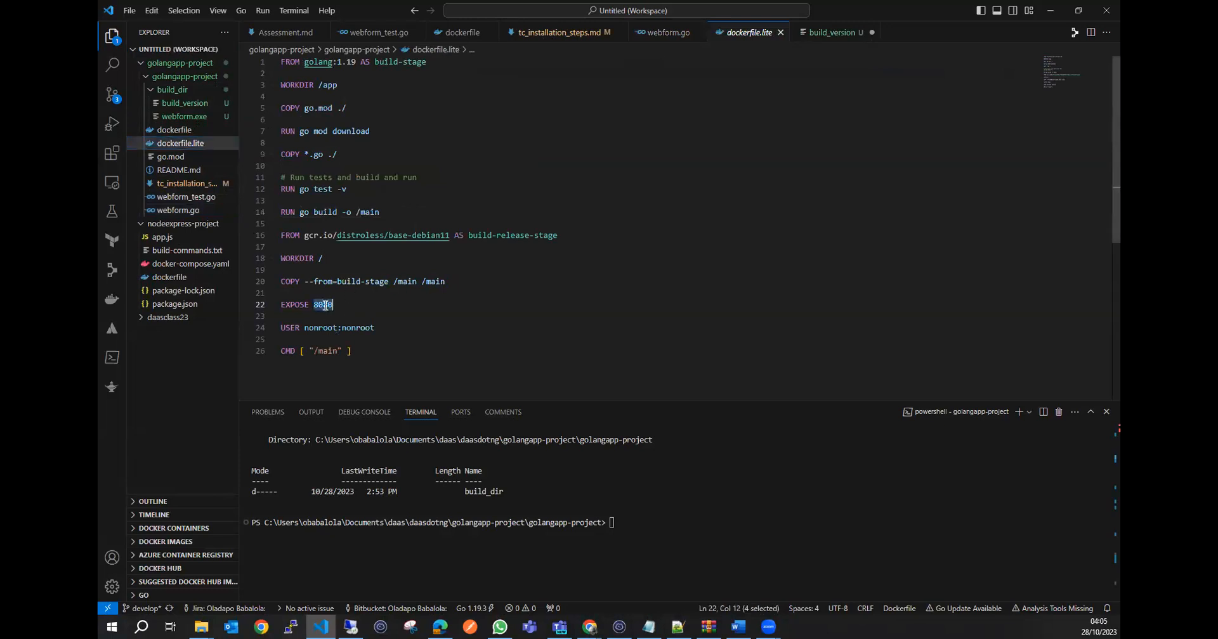
click(1047, 11)
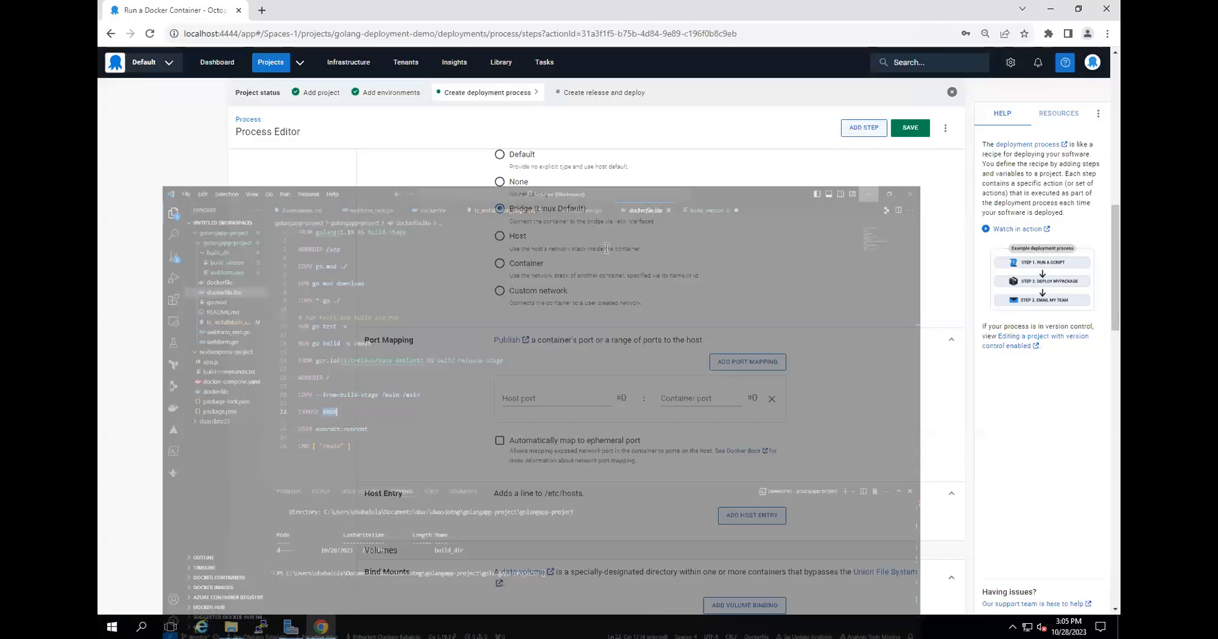
click(694, 399)
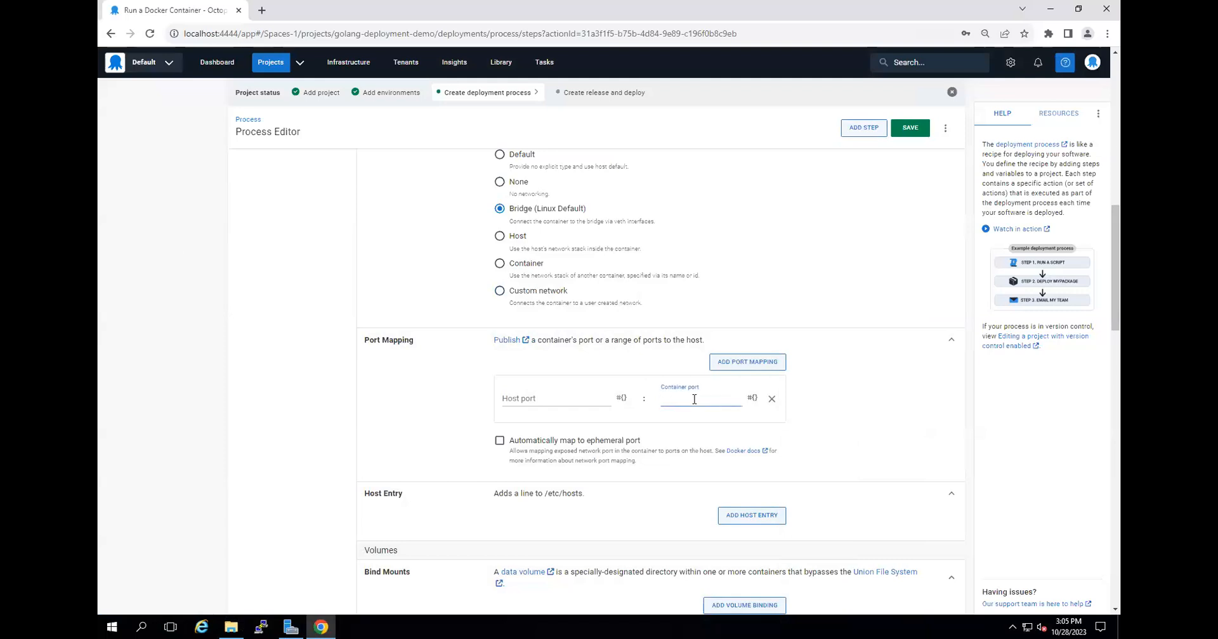
click(540, 400)
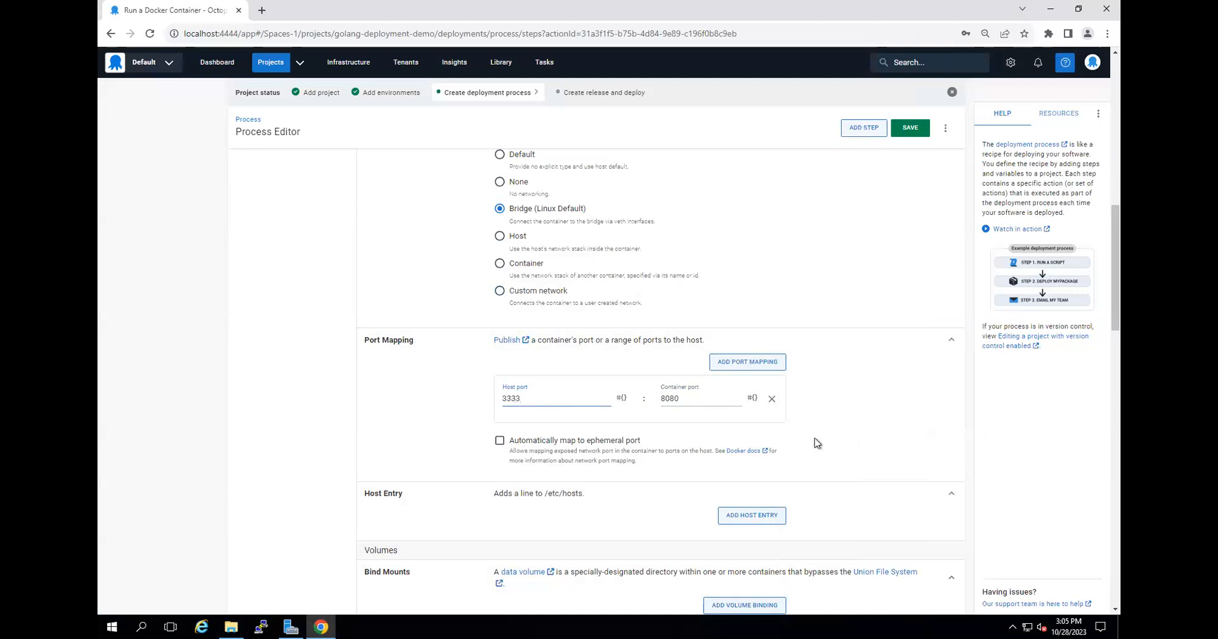
Create a directory named myvolume on the zoneK8sM host for use as a container volume example.
scroll(913, 394, down, 1)
scroll(913, 394, down, 2)
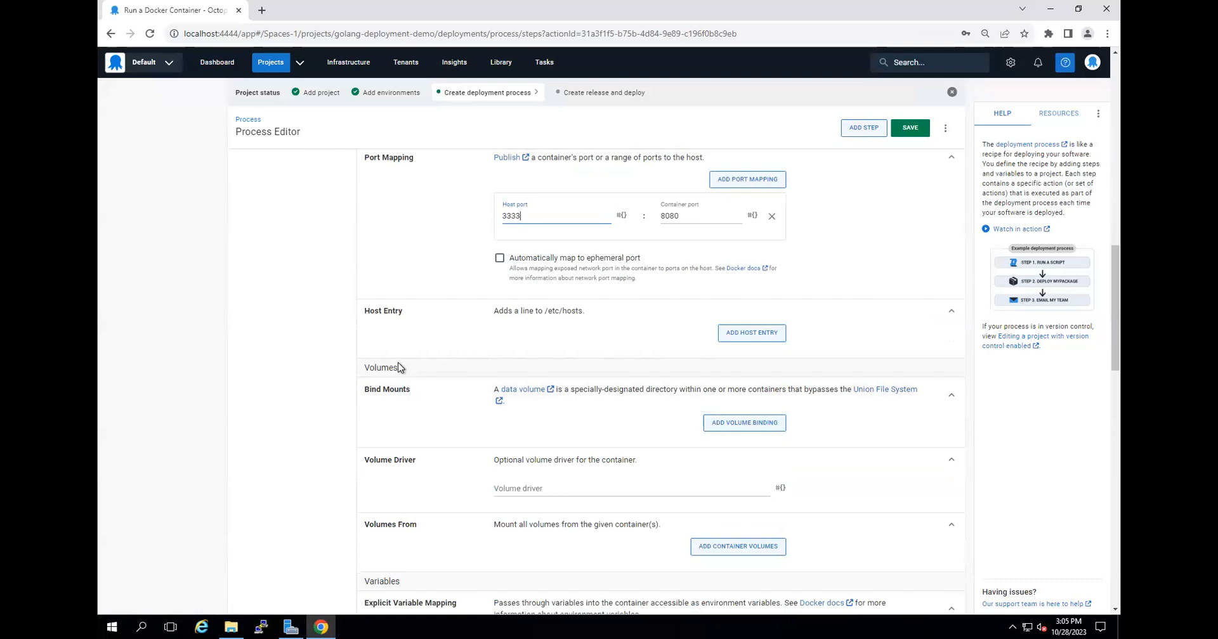
scroll(400, 368, down, 2)
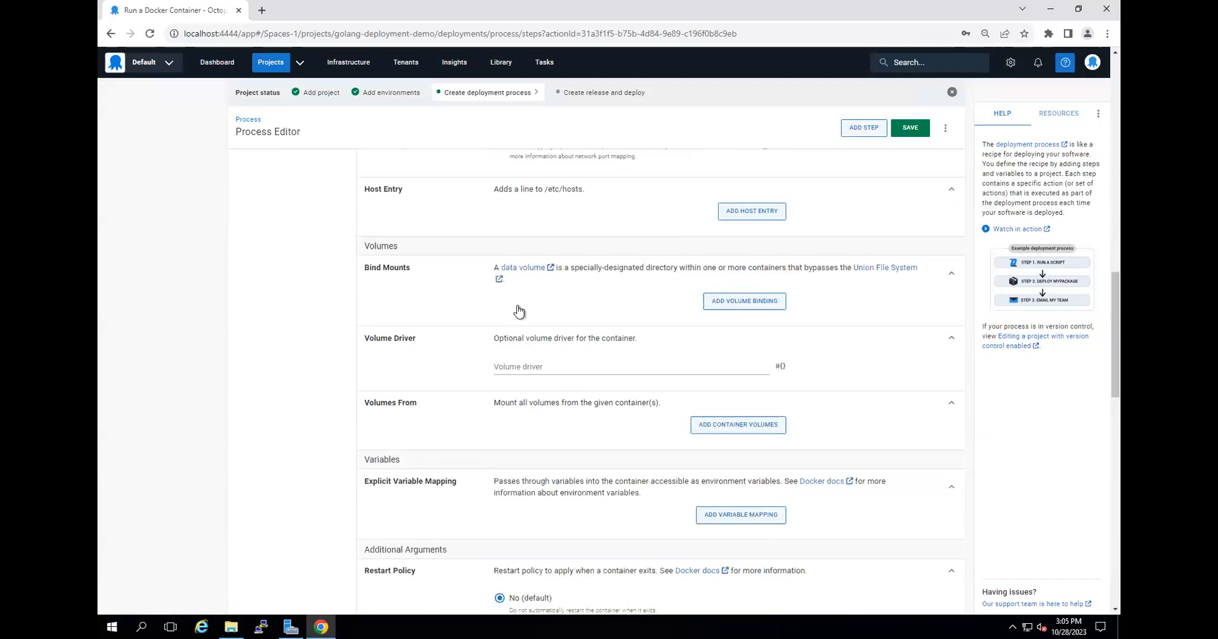
scroll(518, 310, up, 1)
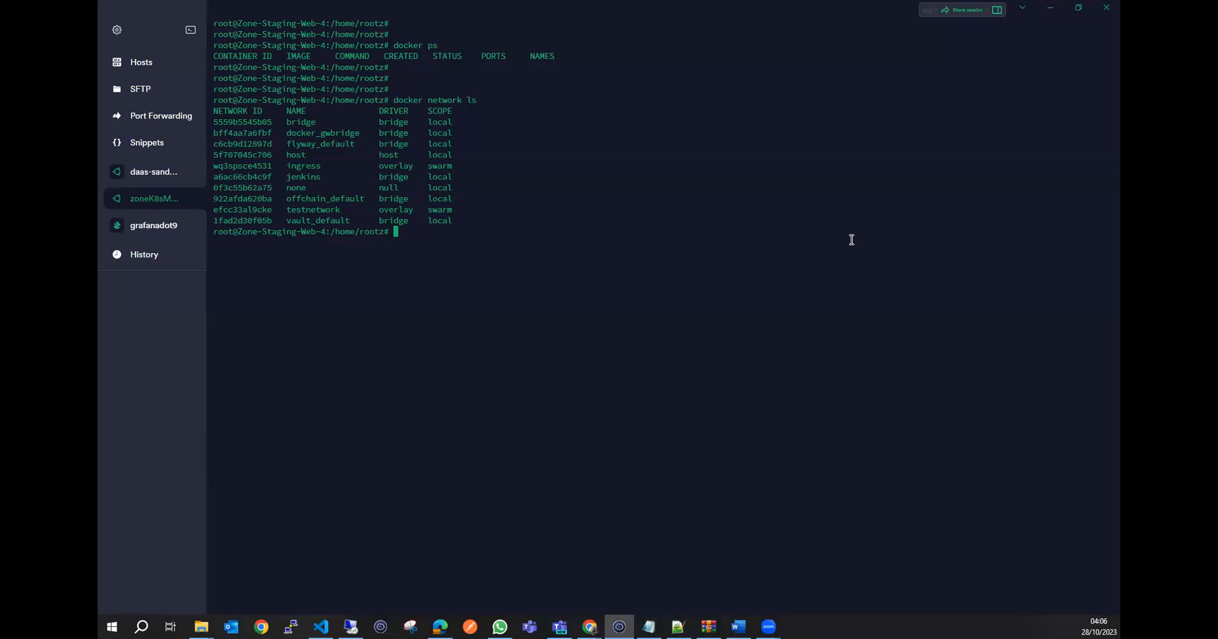
text(mkdir myvolume')
key(BackSpace)
key(Return)
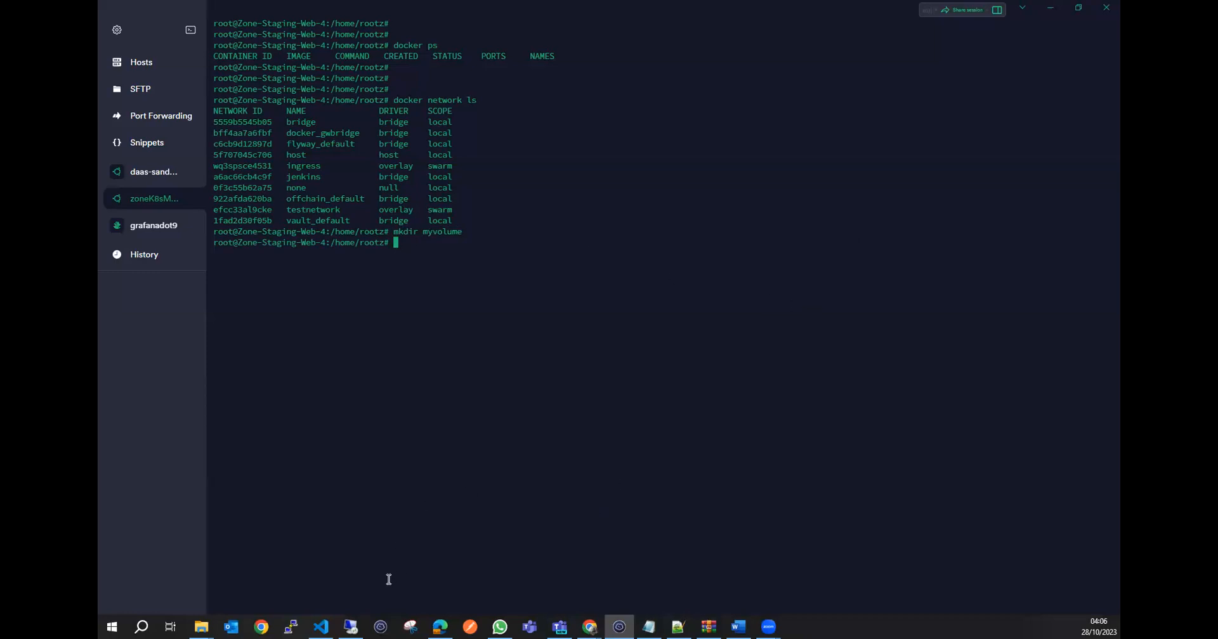
Examine the volume mapping of the teamcity-agent-daas7 docker run command in tc_installation_steps.md in VS Code.
click(321, 626)
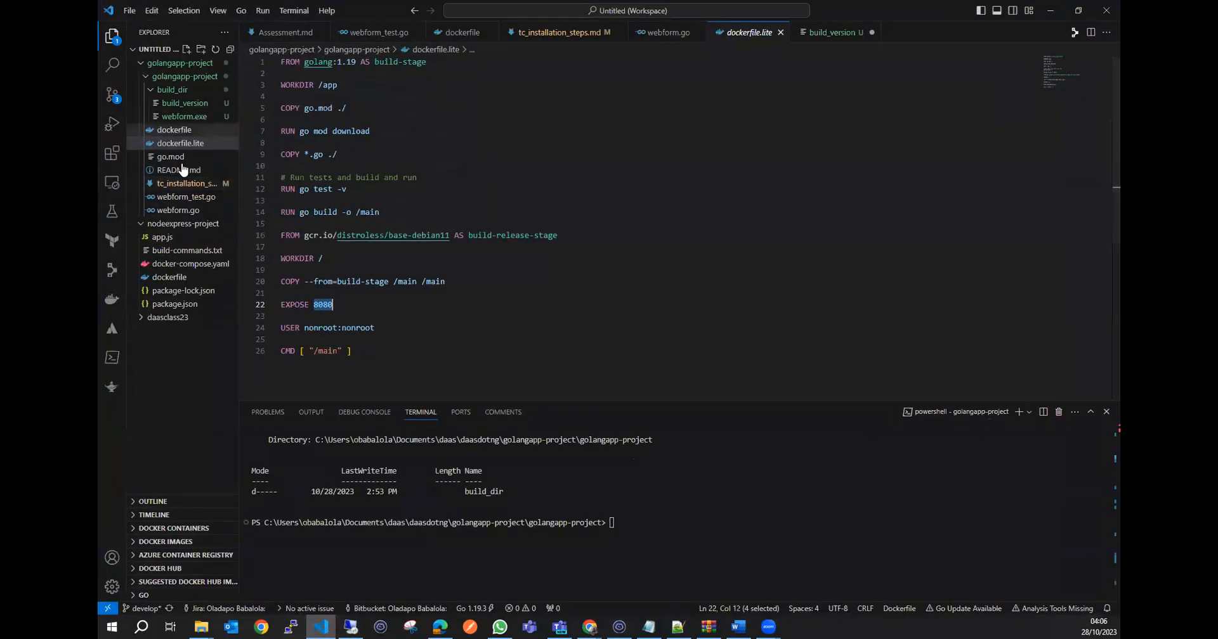
click(184, 184)
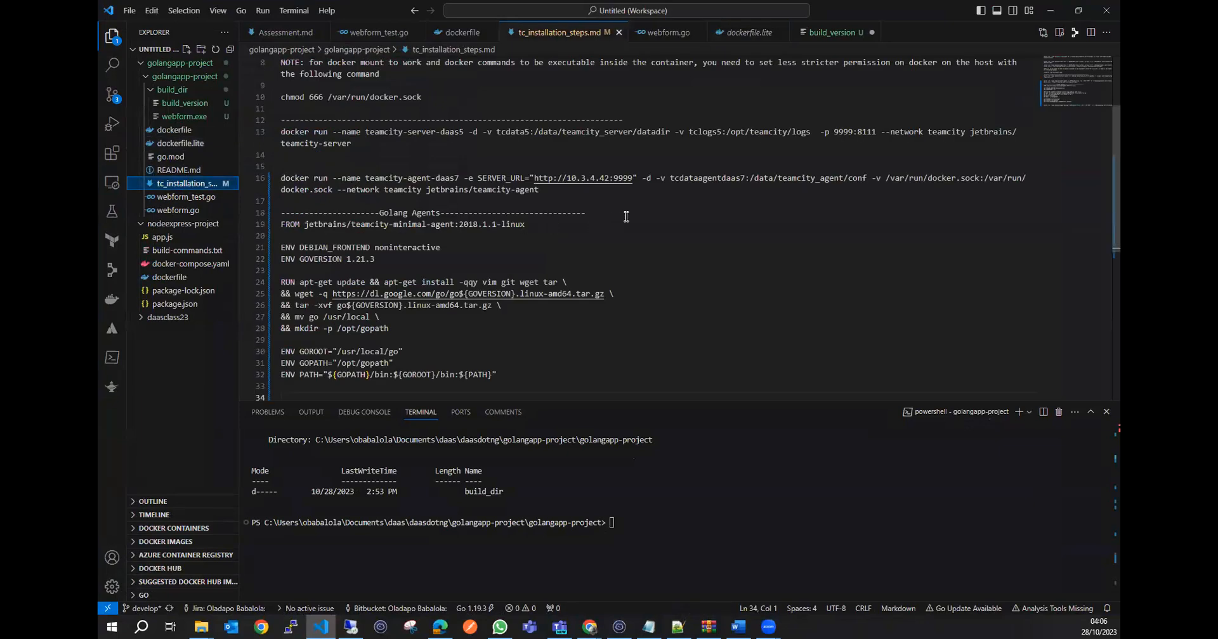
click(709, 213)
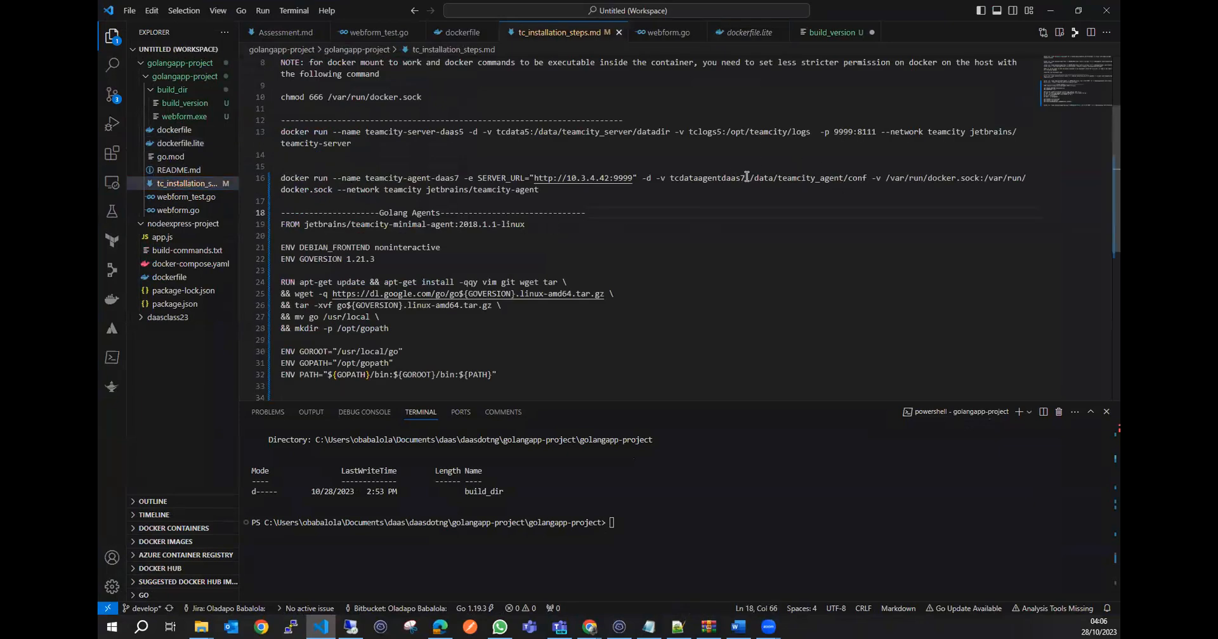
drag(747, 178, 670, 178)
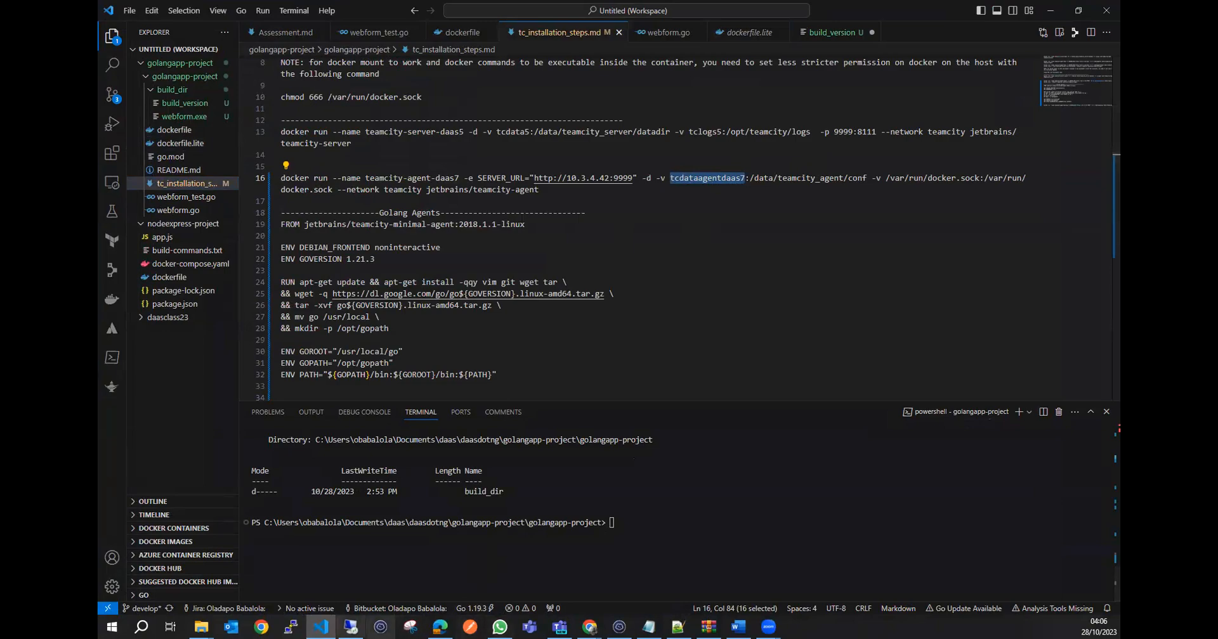
click(350, 626)
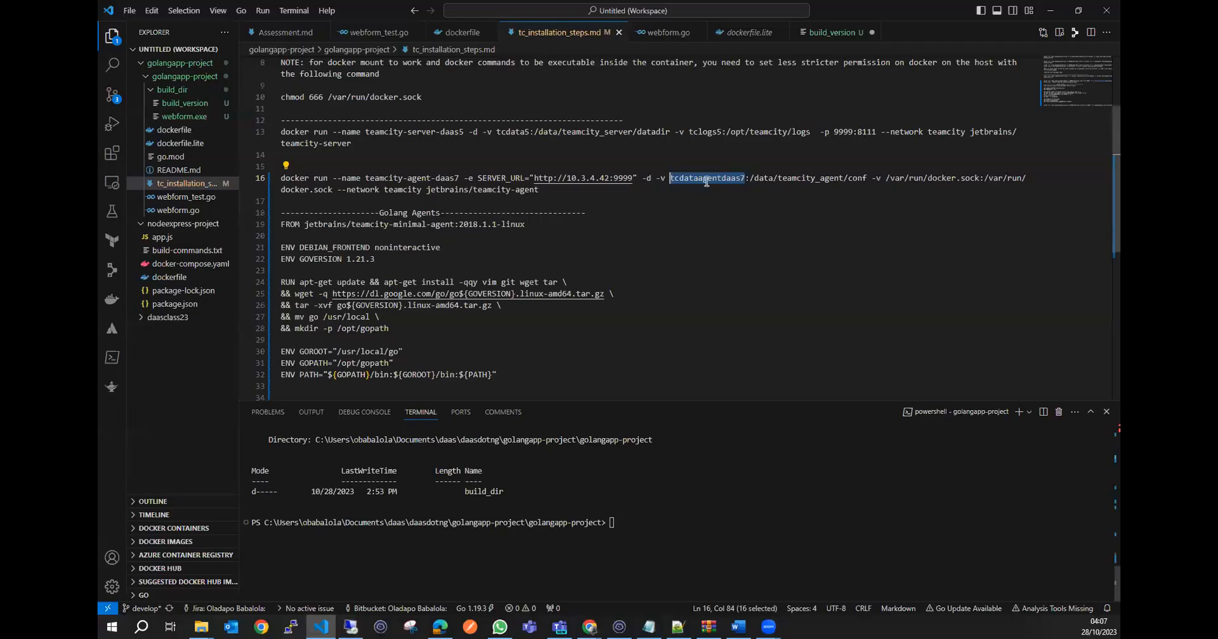
click(746, 178)
drag(746, 178, 671, 177)
drag(866, 178, 848, 178)
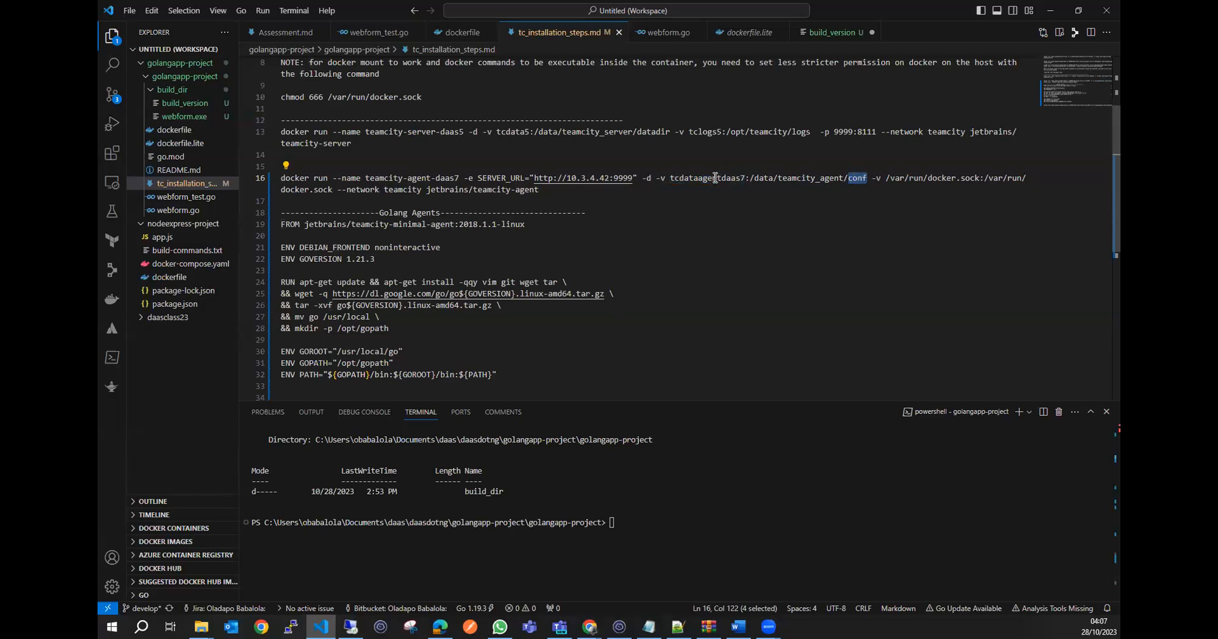
drag(746, 178, 675, 175)
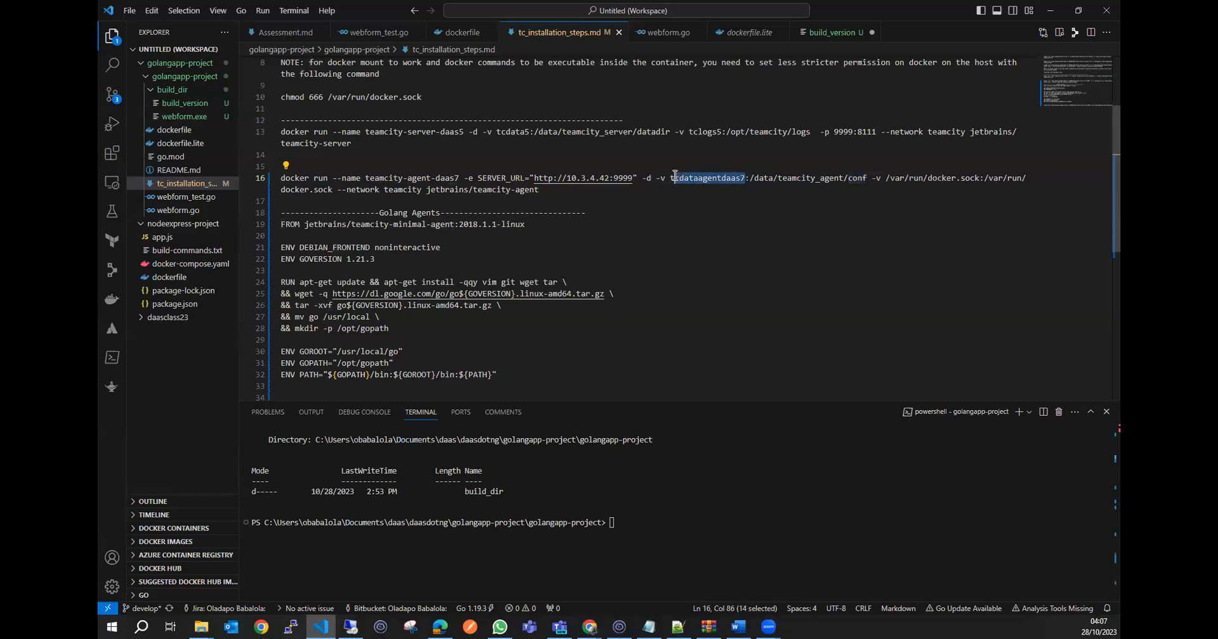
click(688, 179)
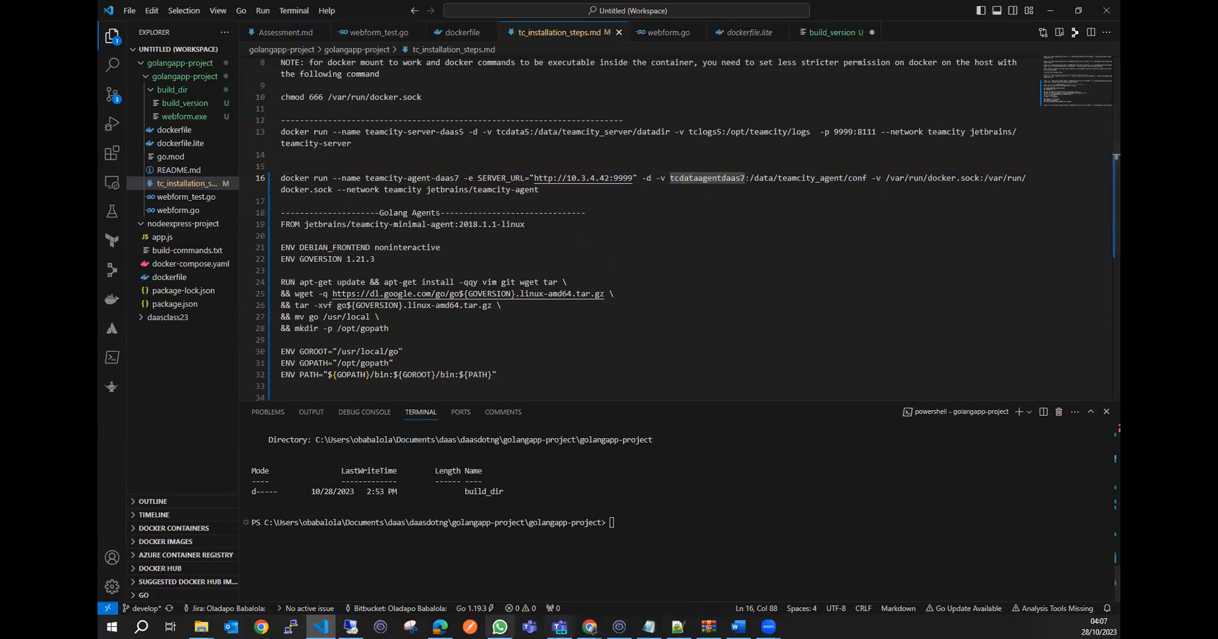
Return to the Octopus process editor and review the volume, variable mapping, restart policy and auto-run options.
click(351, 627)
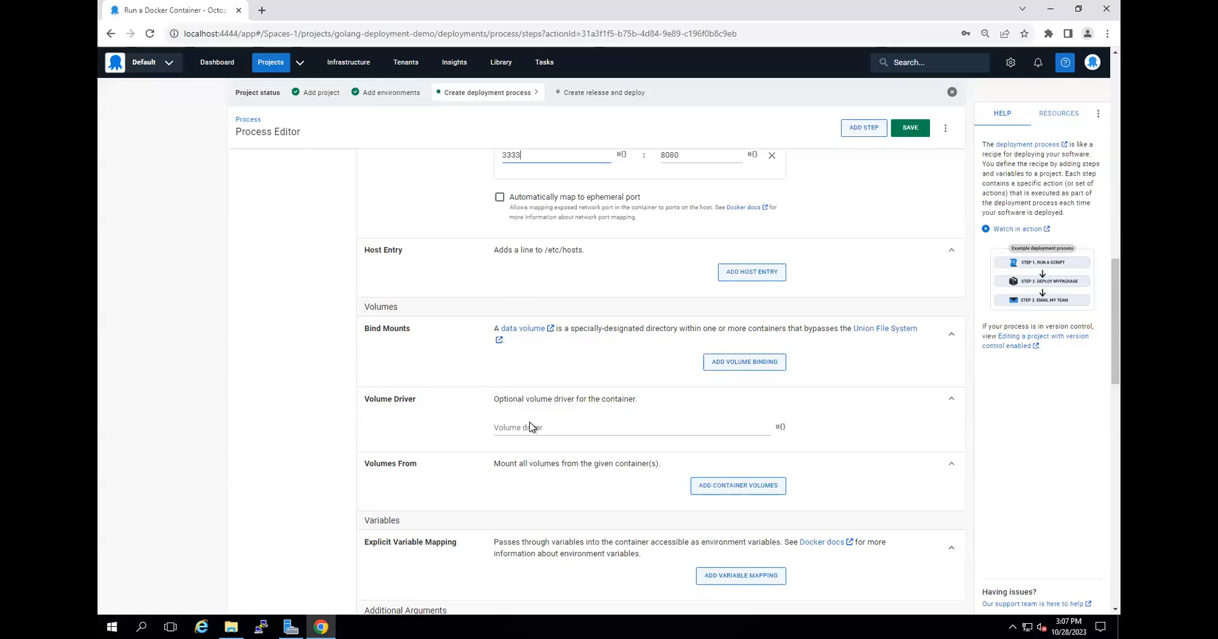
scroll(531, 427, down, 4)
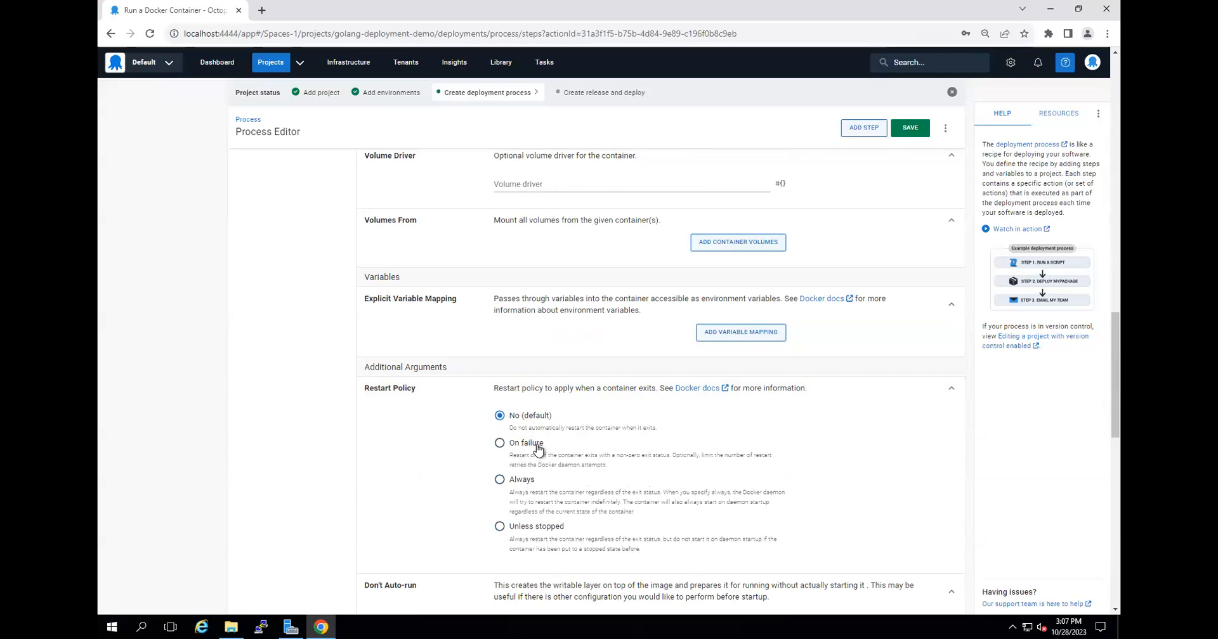
scroll(566, 511, down, 2)
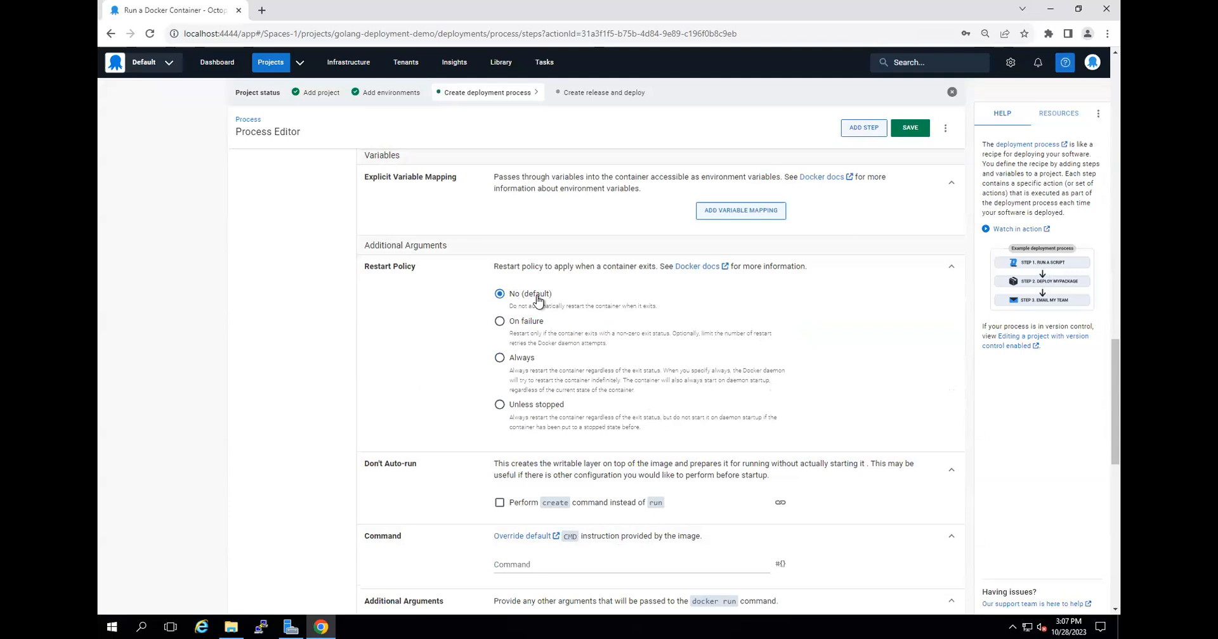
scroll(537, 301, down, 2)
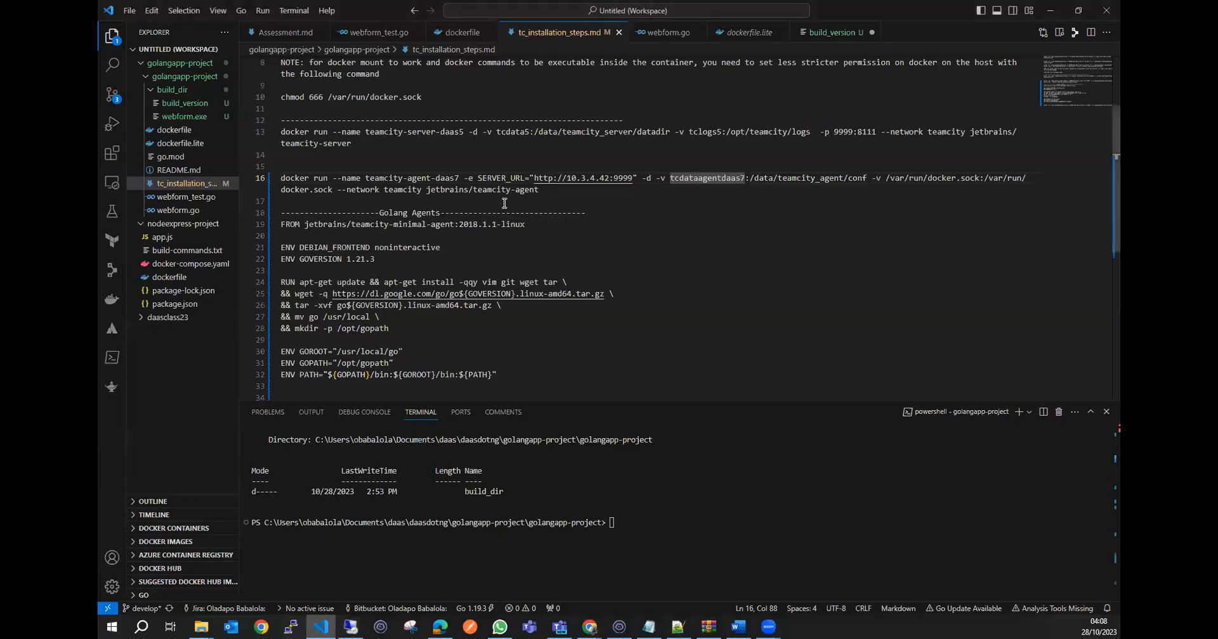
Append the example command run build to the teamcity-server-daas5 docker run line in tc_installation_steps.md and remove it again.
scroll(535, 214, up, 1)
drag(352, 173, 261, 164)
click(404, 177)
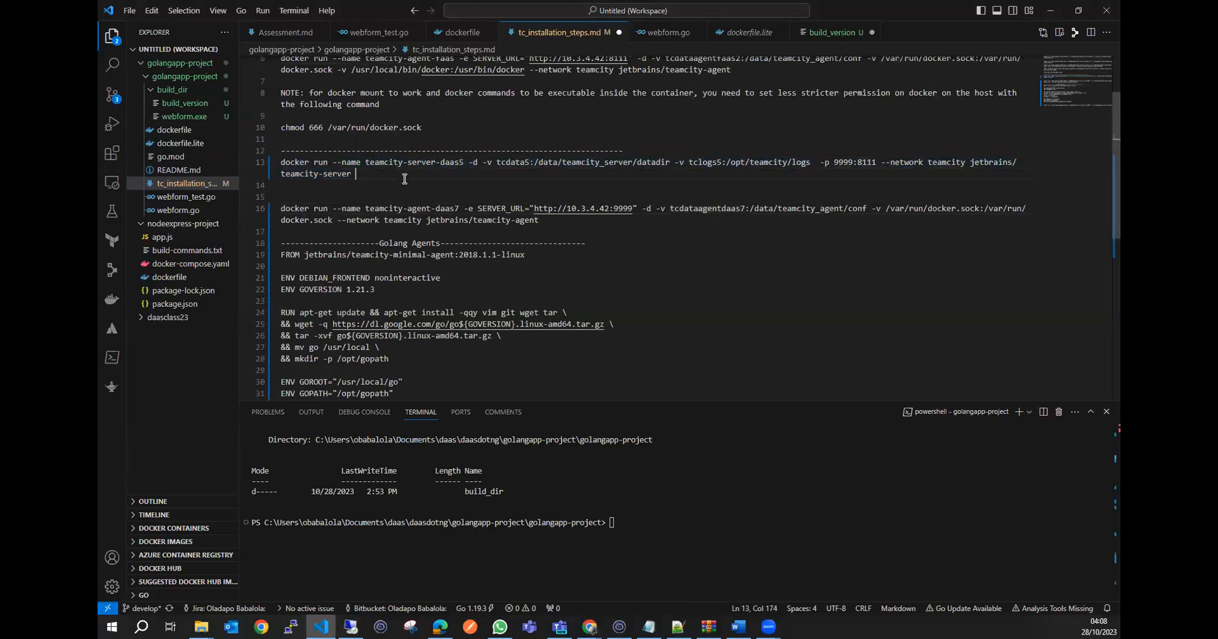
text(run build)
drag(399, 176, 356, 176)
key(BackSpace)
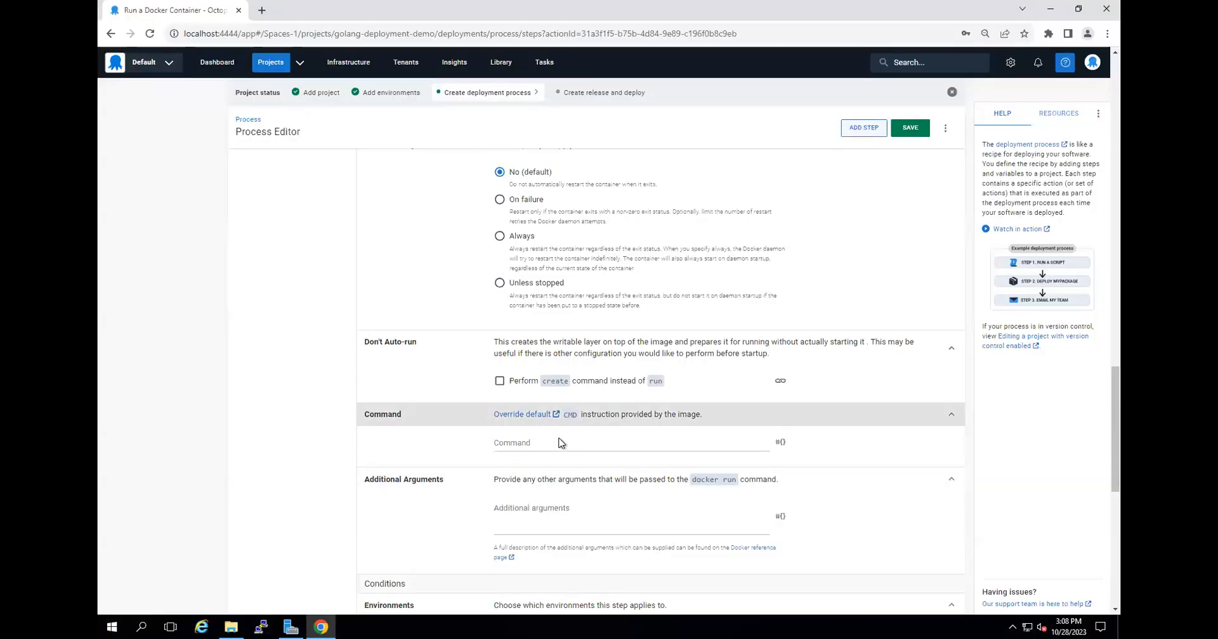
Review the command, additional arguments, conditions, retries and time-out settings of the Run a Docker Container step in Octopus.
scroll(494, 523, down, 1)
scroll(482, 482, down, 3)
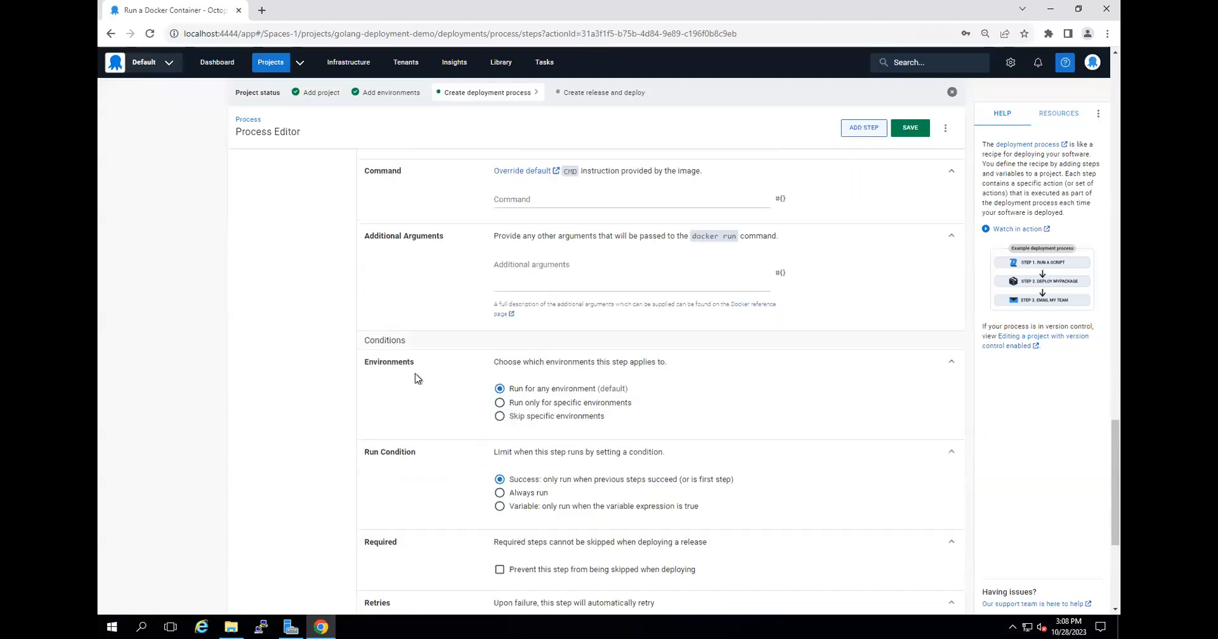
scroll(456, 389, down, 2)
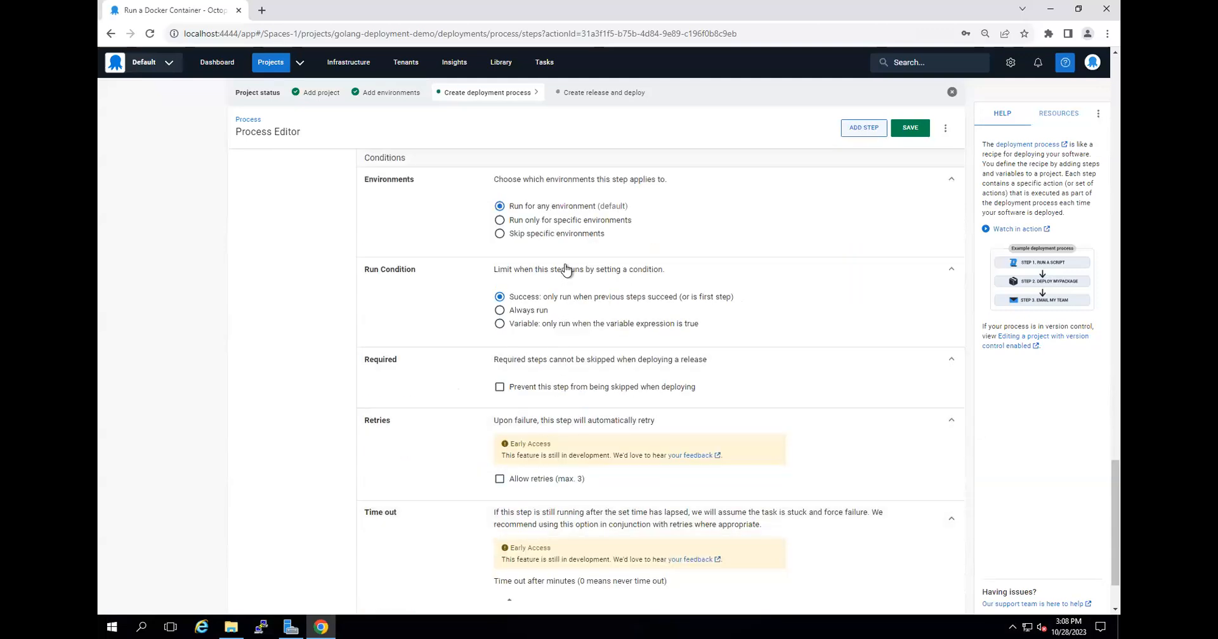
scroll(562, 293, down, 2)
scroll(596, 469, up, 20)
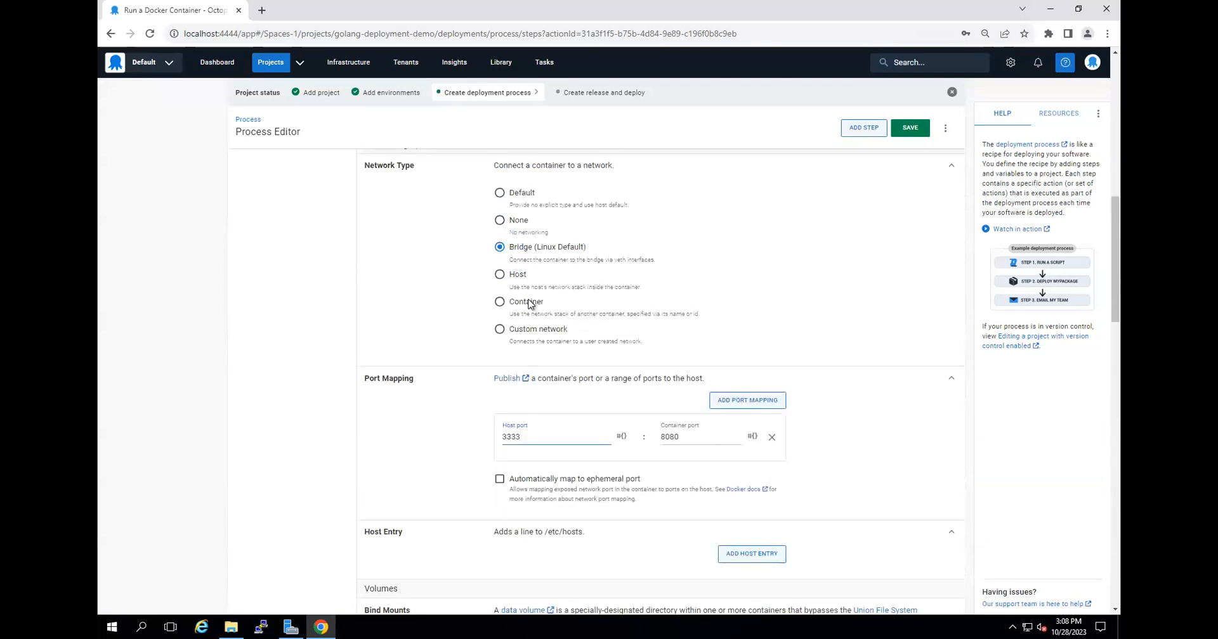
Save the Run a Docker Container step and return to the project's deployment process overview.
click(911, 129)
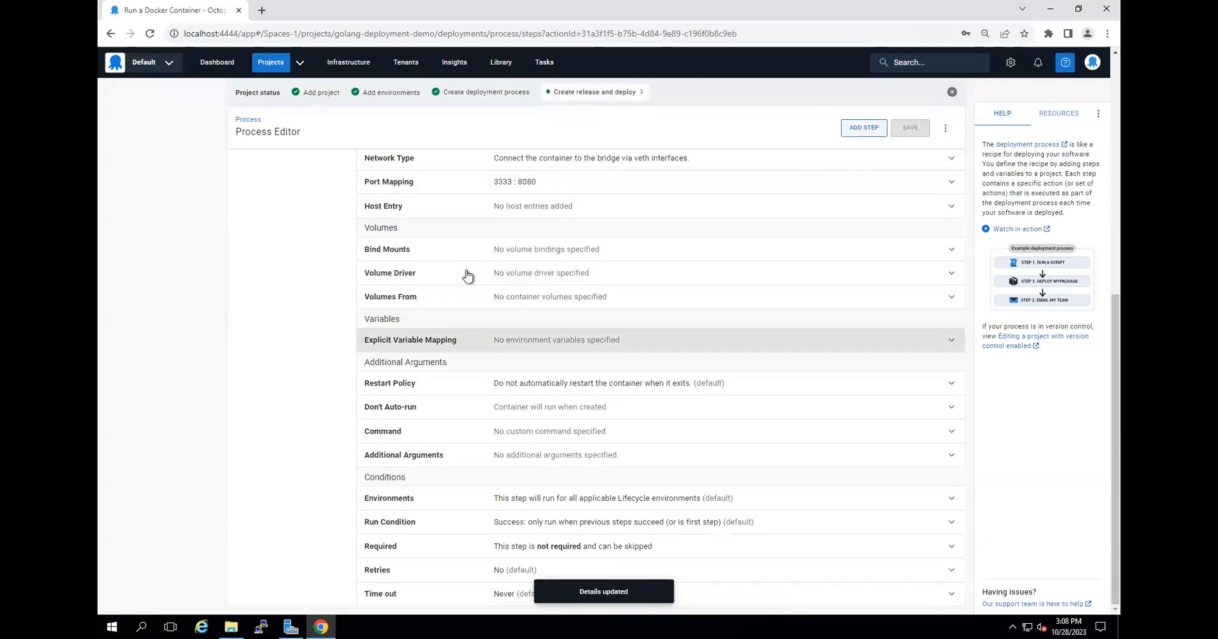
scroll(468, 275, up, 7)
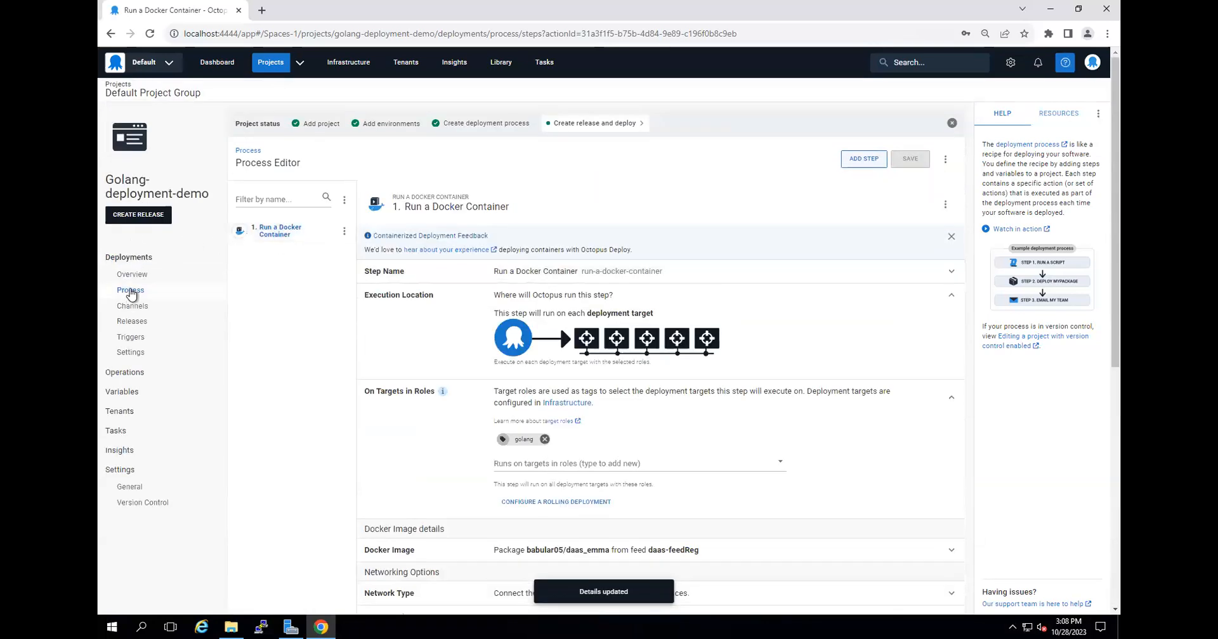
click(130, 291)
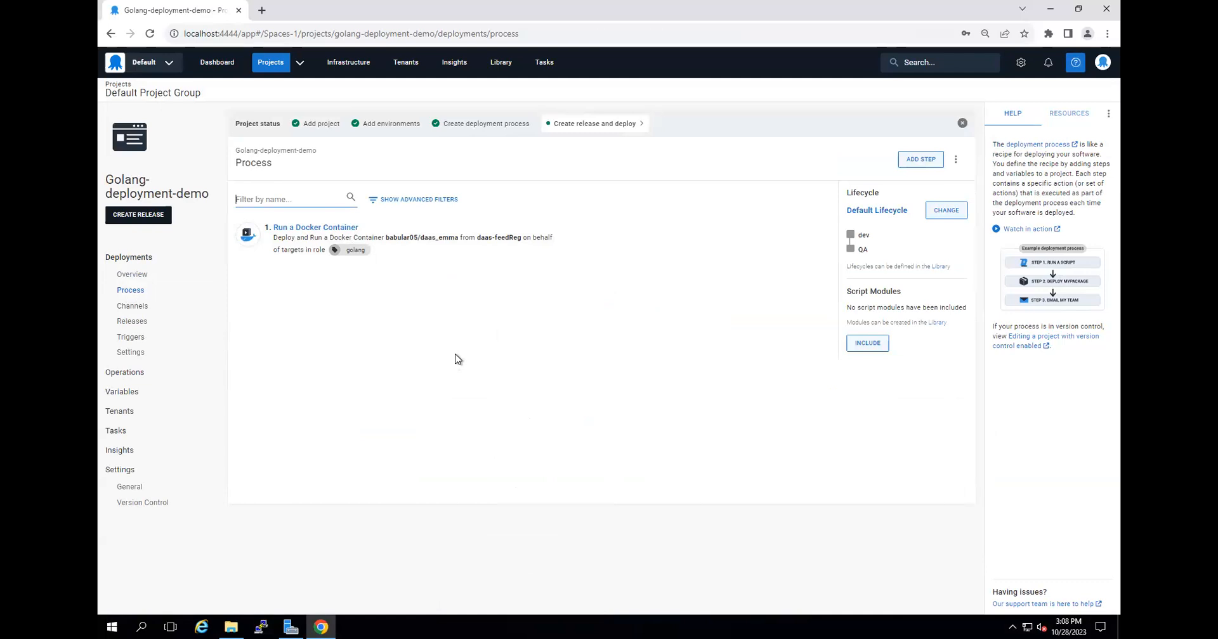
Start a new release for Golang-deployment-demo and expand its release notes section.
click(150, 217)
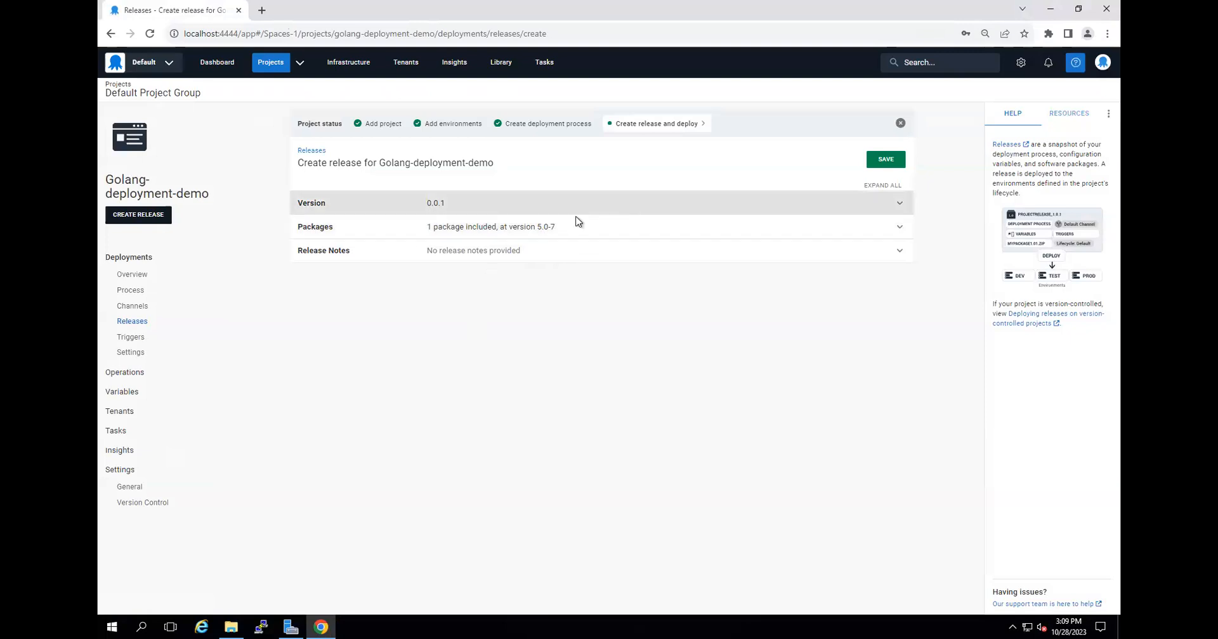
click(483, 254)
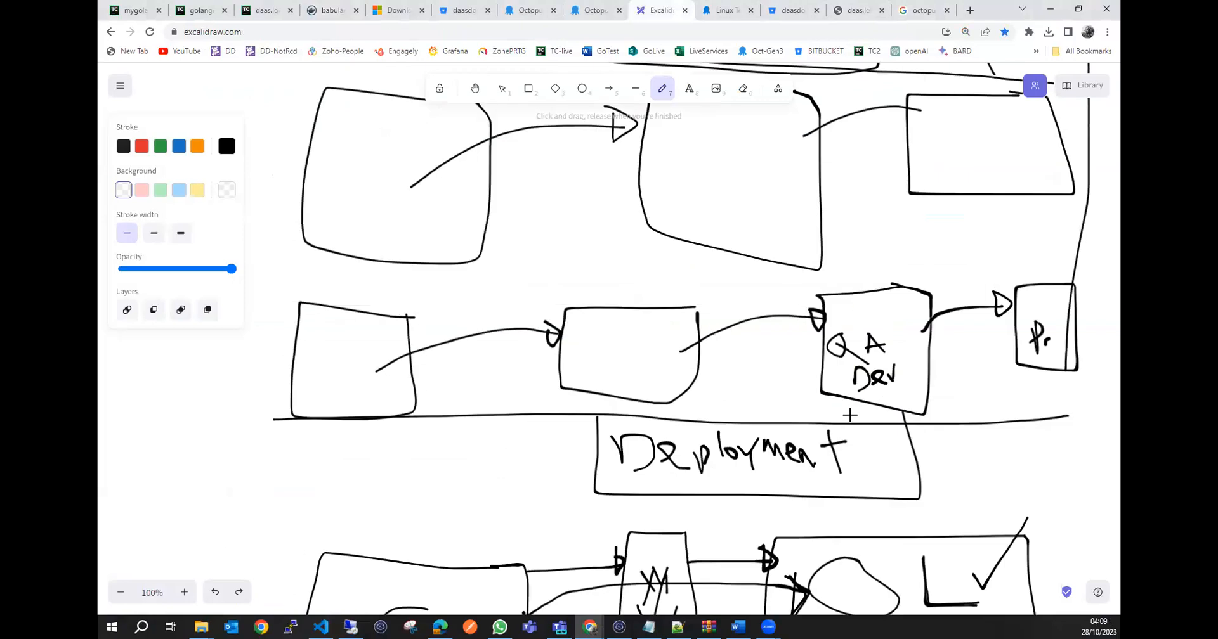
Switch to the Excalidraw board and examine the deployment pipeline and version rollback sketches.
scroll(850, 410, up, 3)
scroll(850, 411, down, 4)
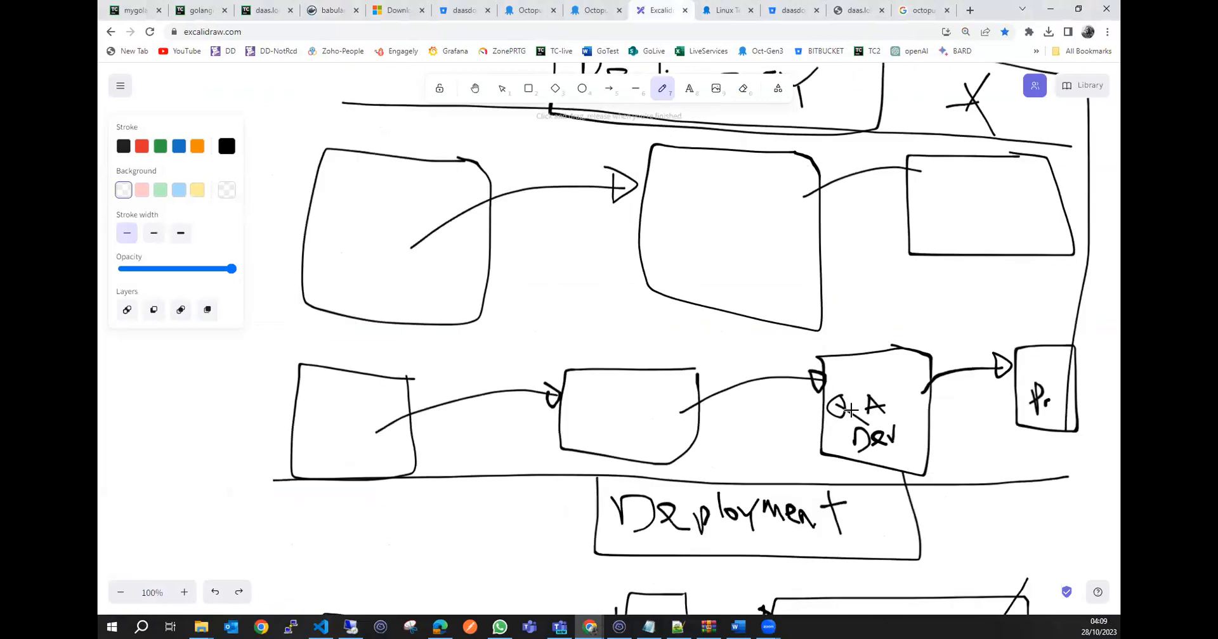
scroll(850, 411, up, 7)
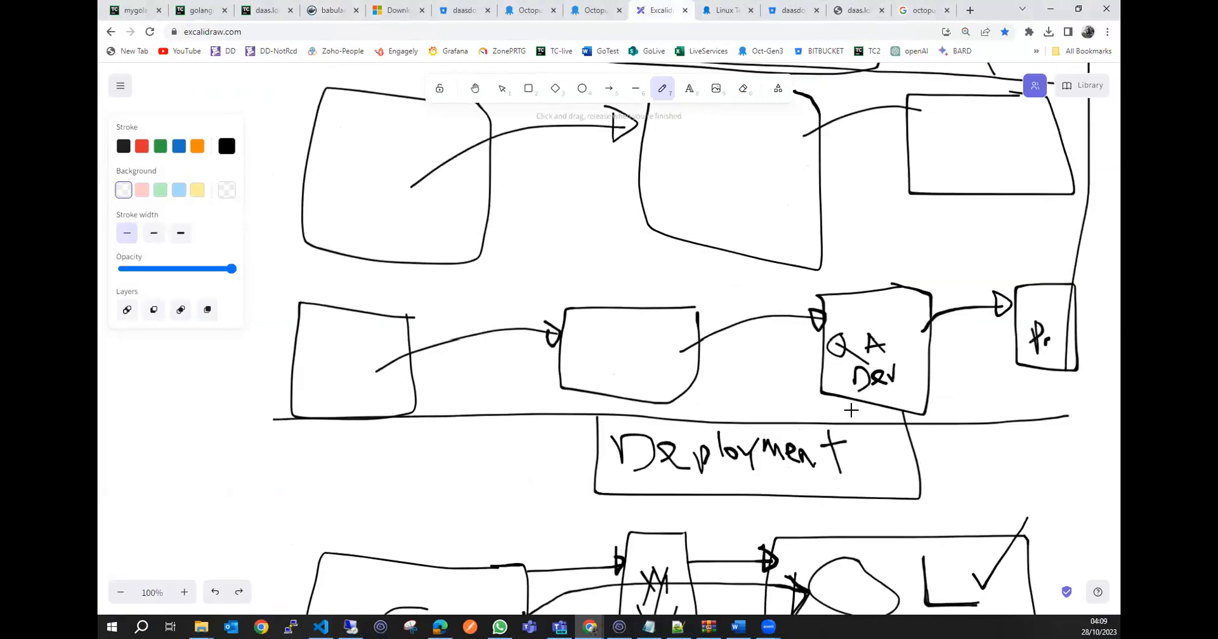
scroll(850, 411, up, 9)
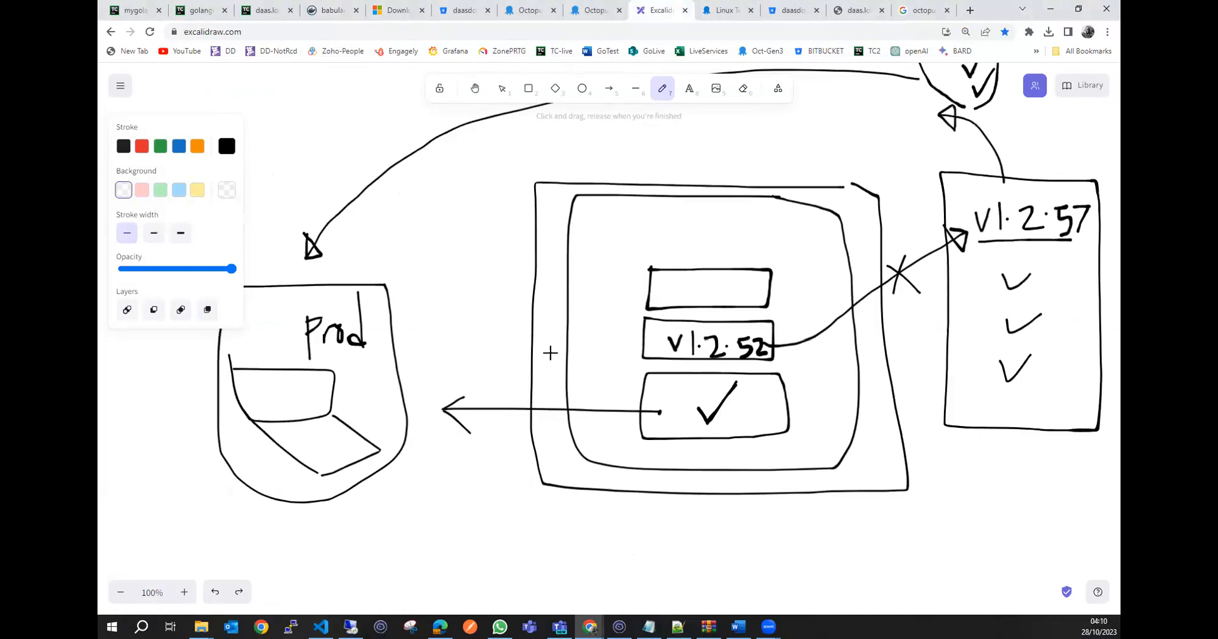
mouse_move(1098, 176)
mouse_down()
mouse_move(940, 173)
mouse_move(947, 434)
mouse_move(1092, 426)
mouse_move(1088, 168)
mouse_up()
mouse_move(1063, 260)
mouse_down()
mouse_move(979, 261)
mouse_move(982, 386)
mouse_move(1061, 405)
mouse_move(1063, 260)
mouse_up()
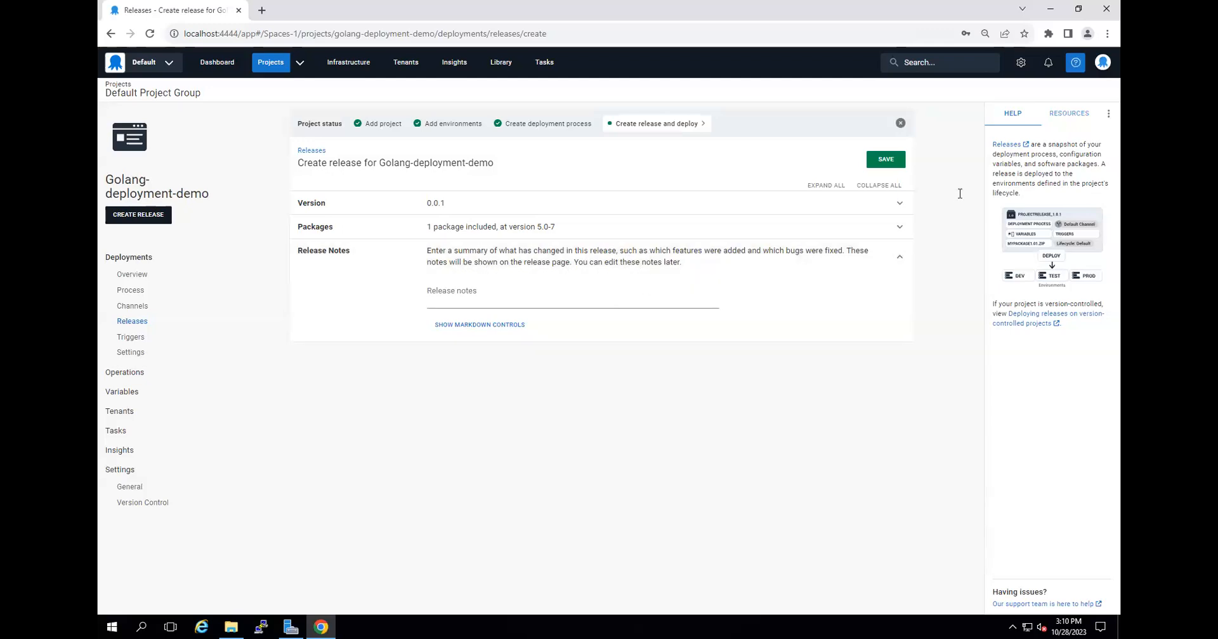
Return to Octopus, save the release as version 0.0.1 and deploy it to the dev environment.
click(891, 161)
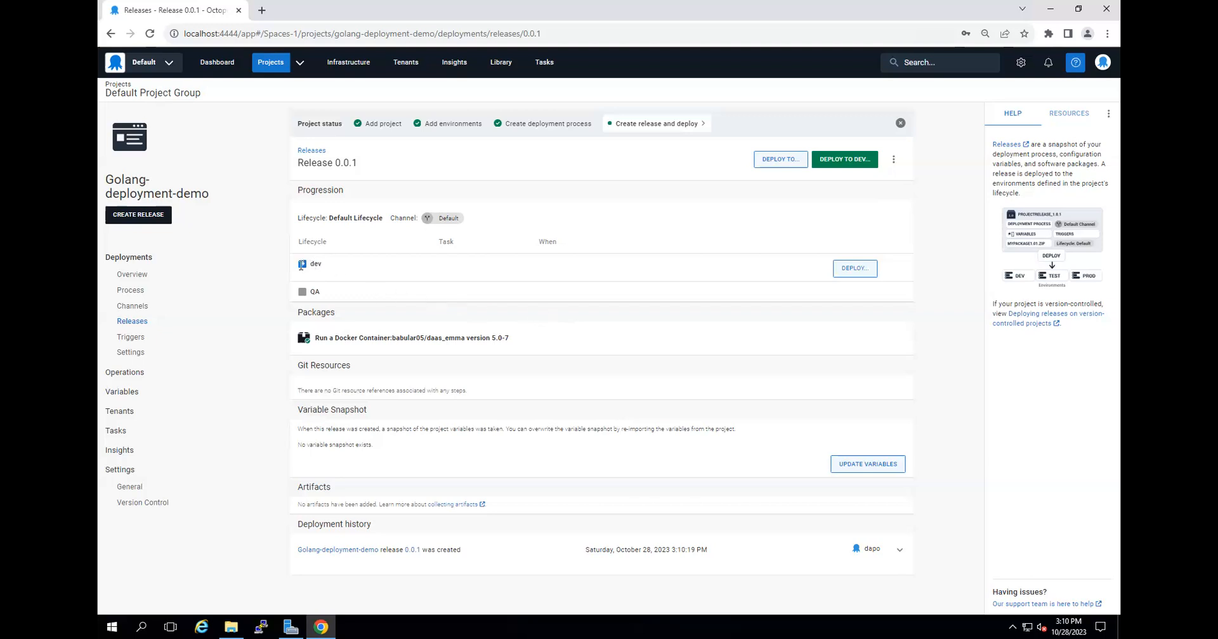
click(851, 161)
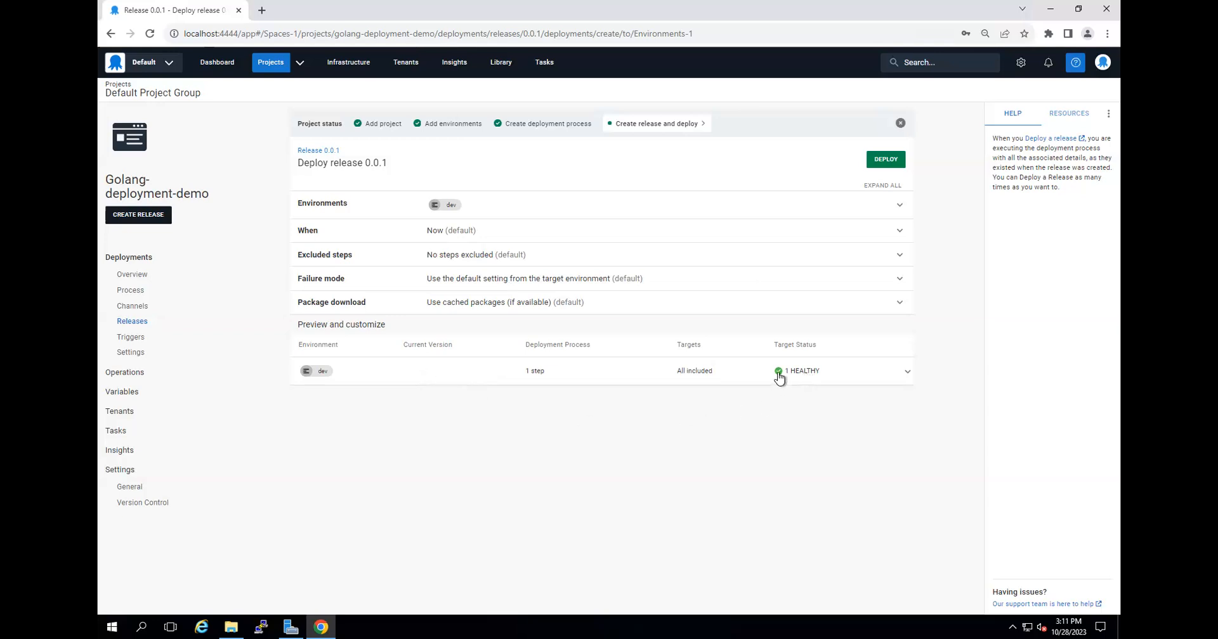
click(888, 159)
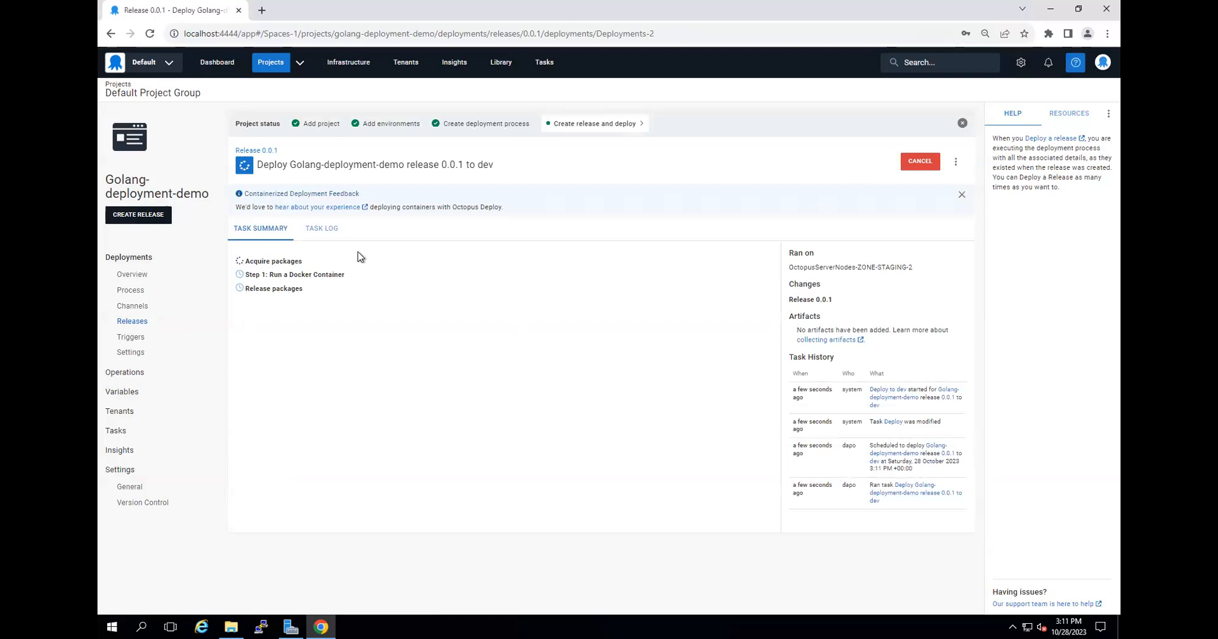
Review the task log of the dev deployment and dismiss the congratulations dialog.
click(328, 233)
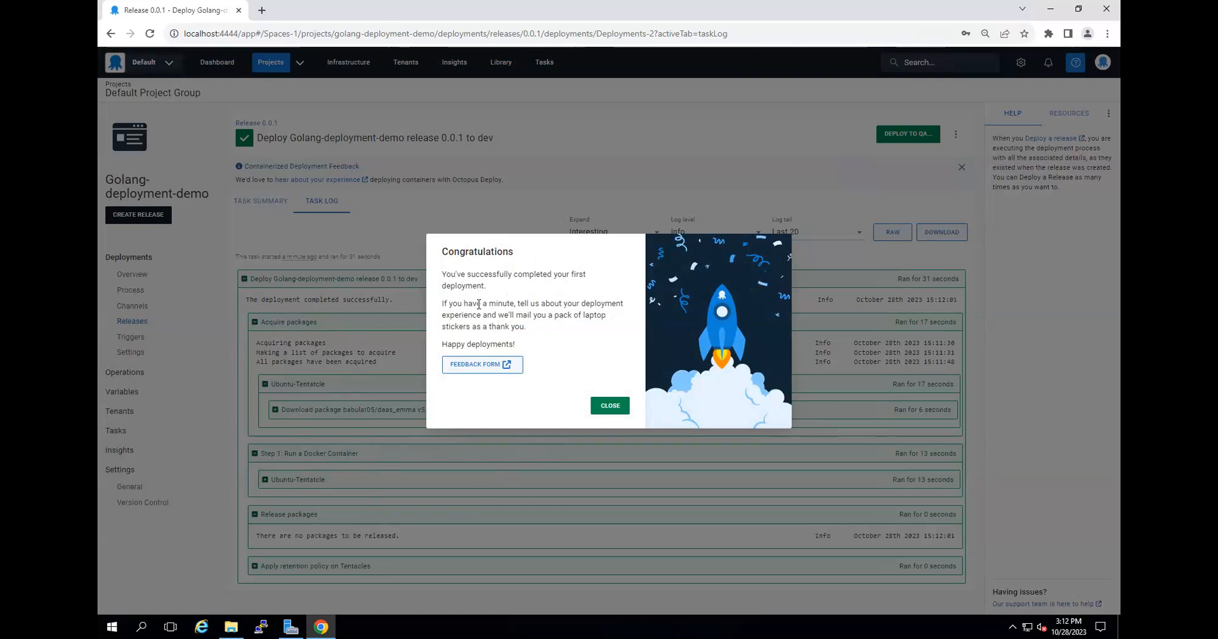
click(610, 406)
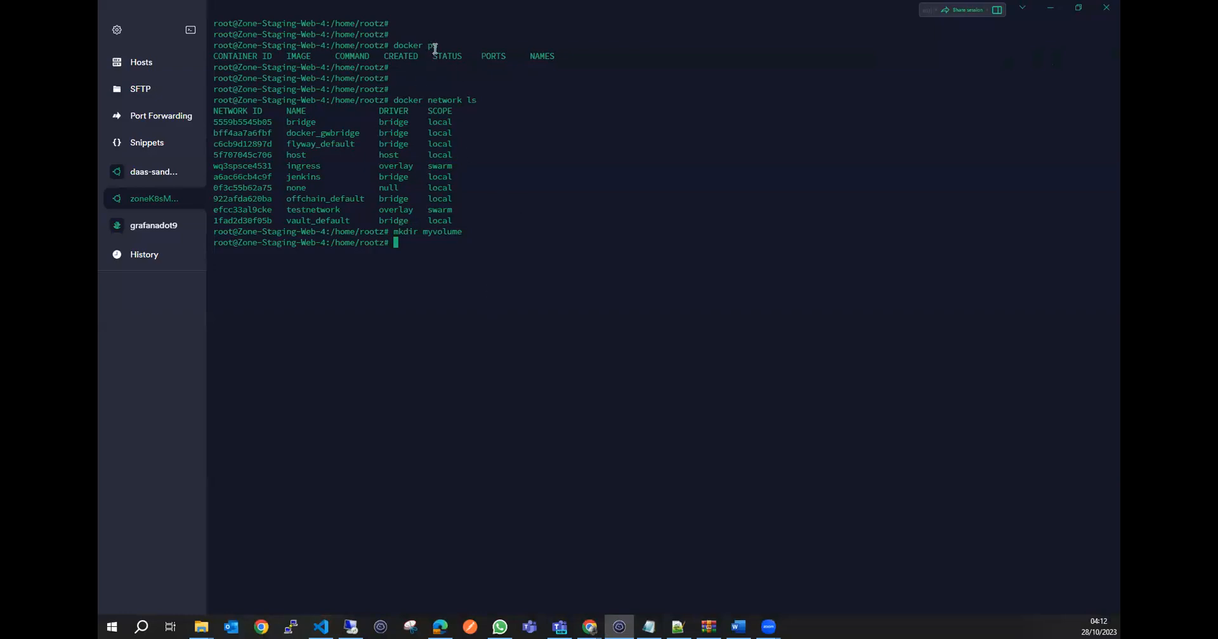
Switch to the Zone-Staging-Web-4 terminal session and list the running containers with docker ps.
drag(438, 45, 393, 45)
click(640, 257)
right_click(640, 257)
key(Return)
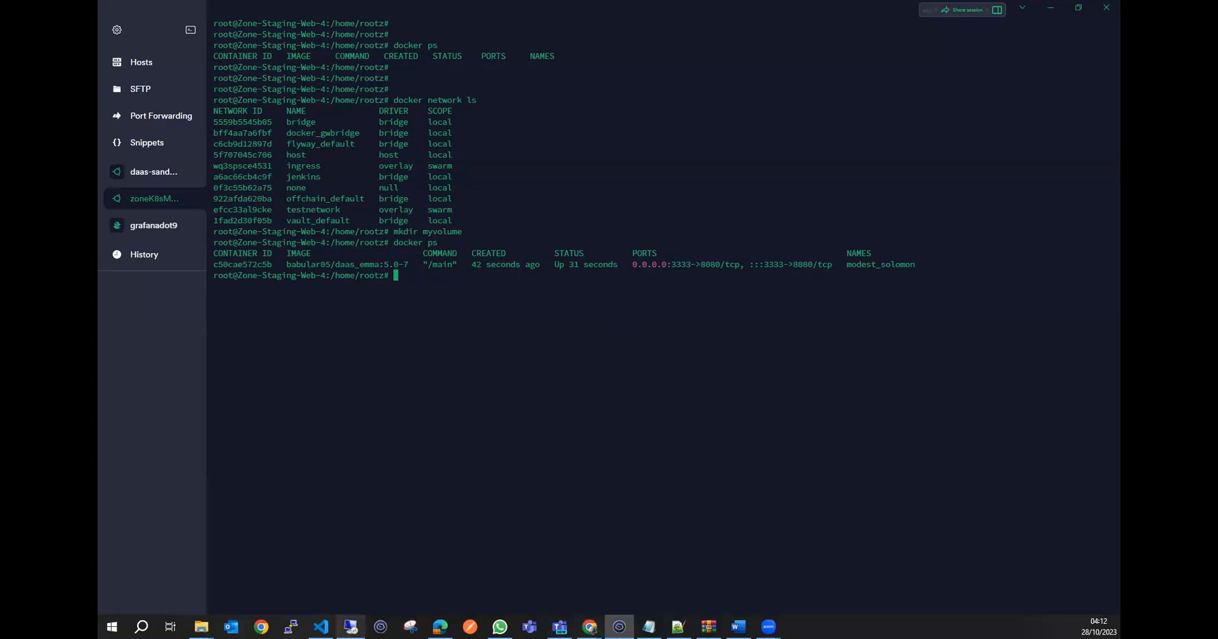
Return to the remote server's browser and open 10.3.4.24:3333 in a new tab to test the deployed application.
click(350, 627)
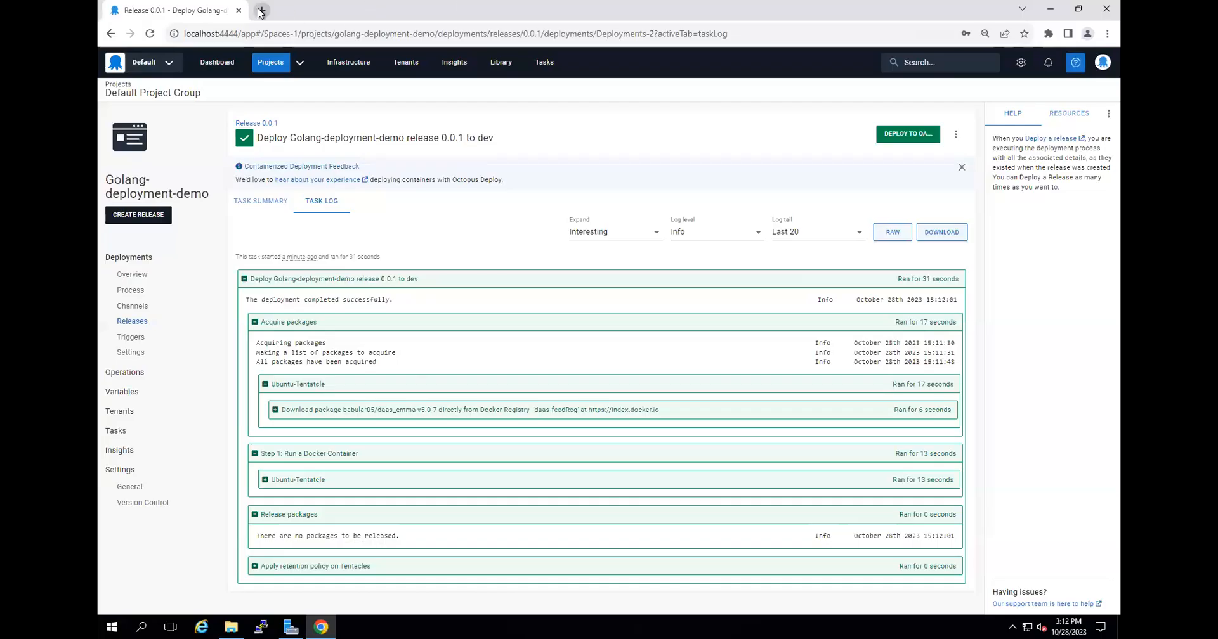
key(ctrl+t)
click(278, 32)
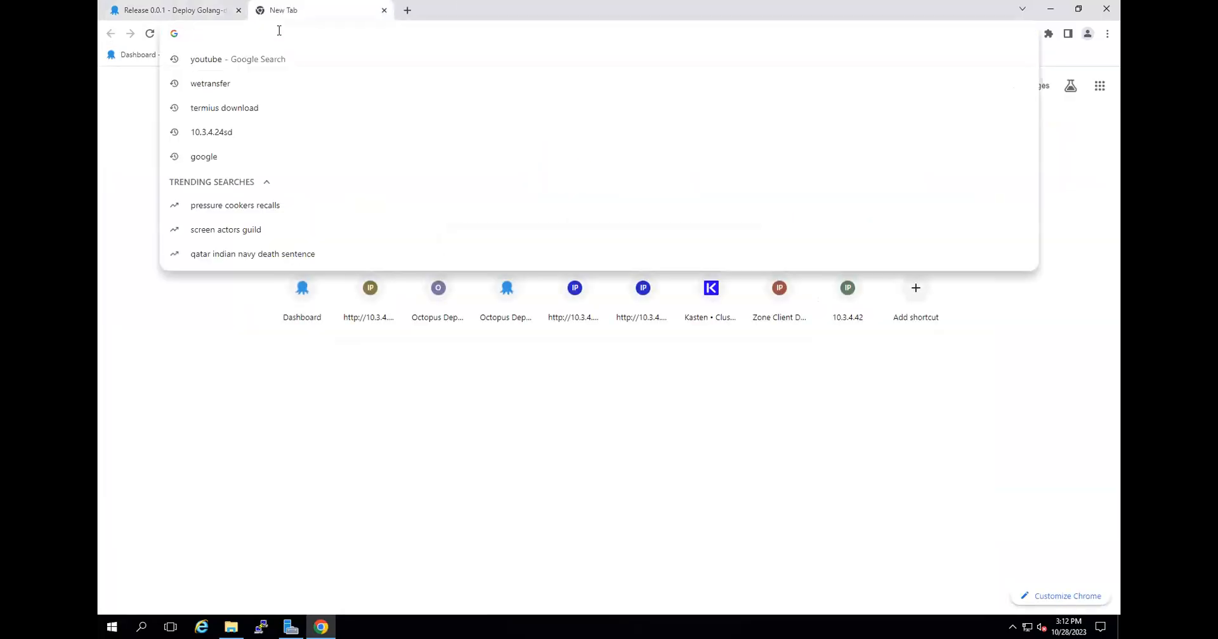
text(10.3.4.)
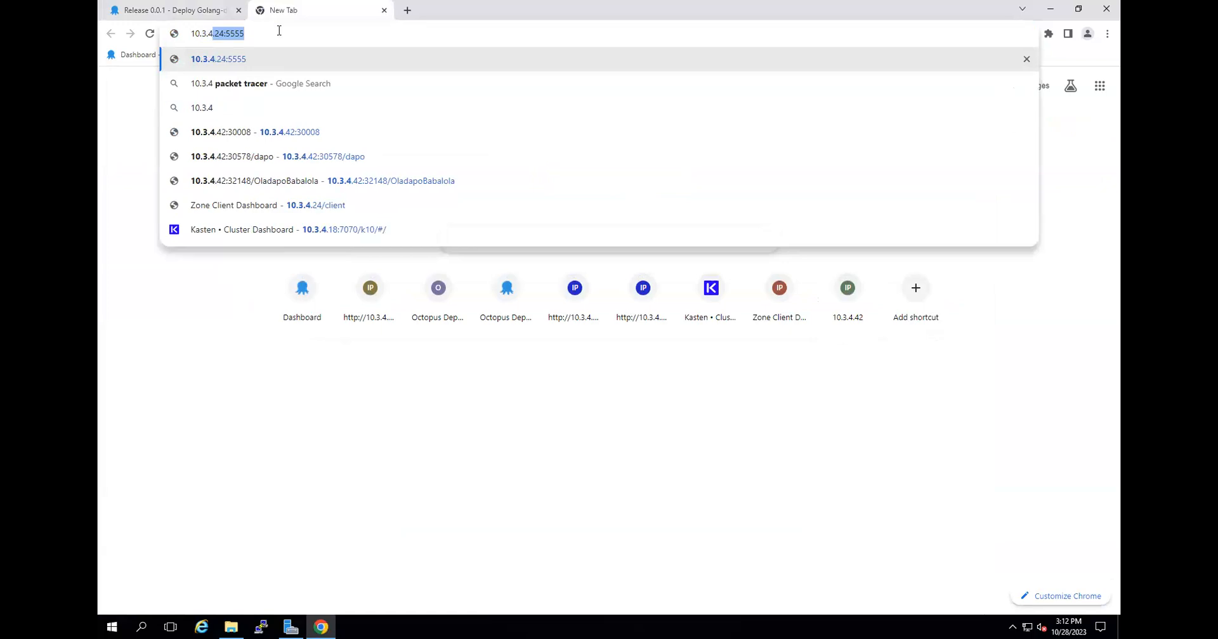
text(24:3333)
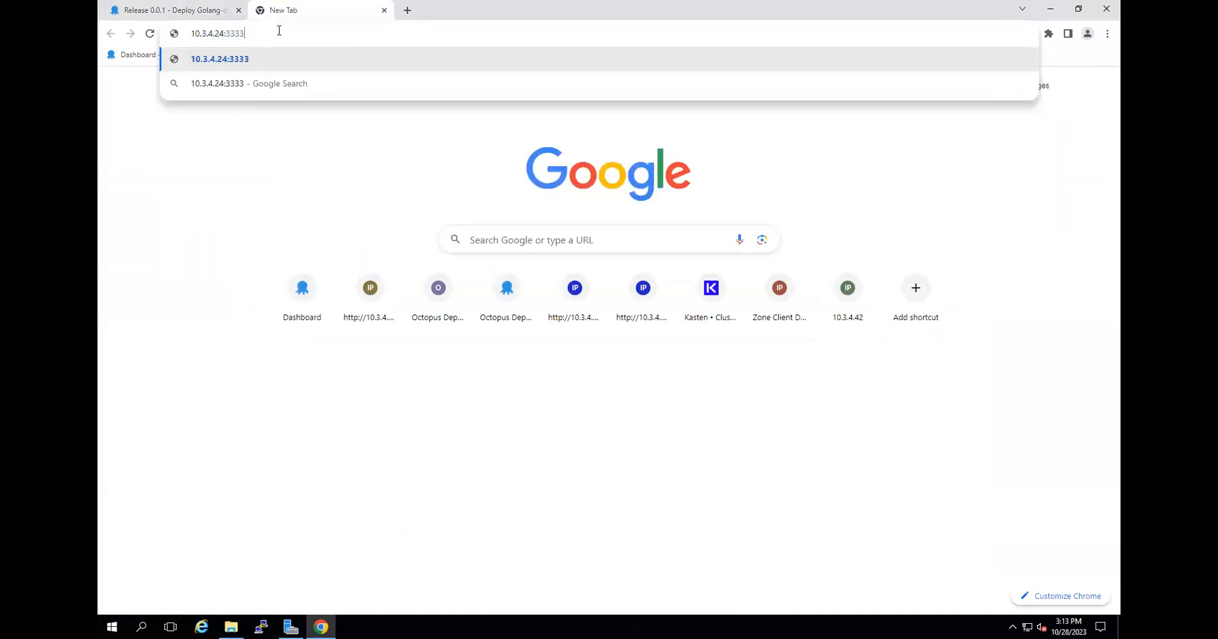
key(Return)
Test the application's greeting by loading the path /fdgdfgfdgdfgdfgdfg on 10.3.4.24:3333 and refreshing the page.
click(358, 33)
click(360, 33)
text(/)
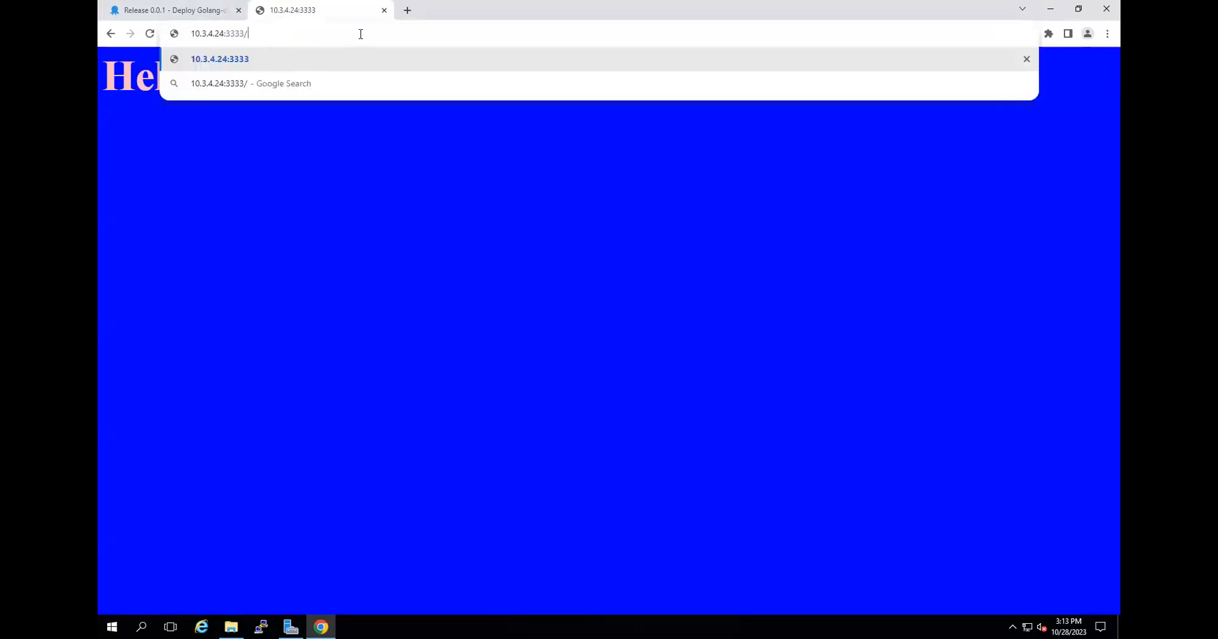
text(fdgdfgfdgdfgdfgdfgfdgdfgdfg)
key(Return)
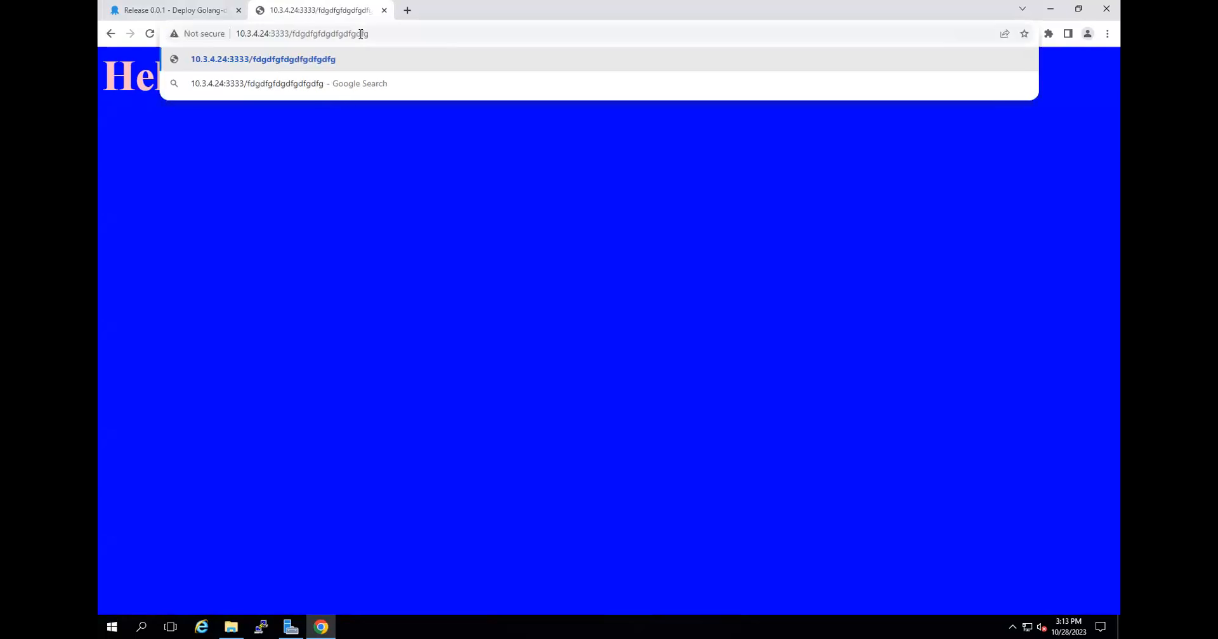
click(149, 33)
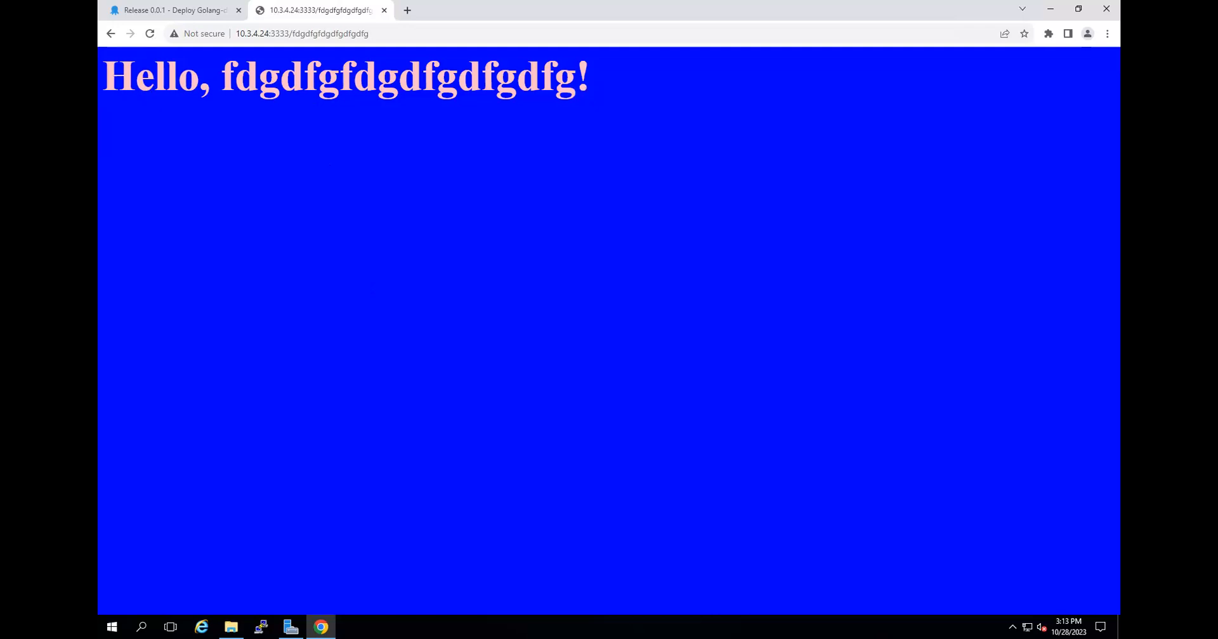
Revisit the dev deployment's task log and check the image tags of the daas_emma repository on Docker Hub.
click(206, 11)
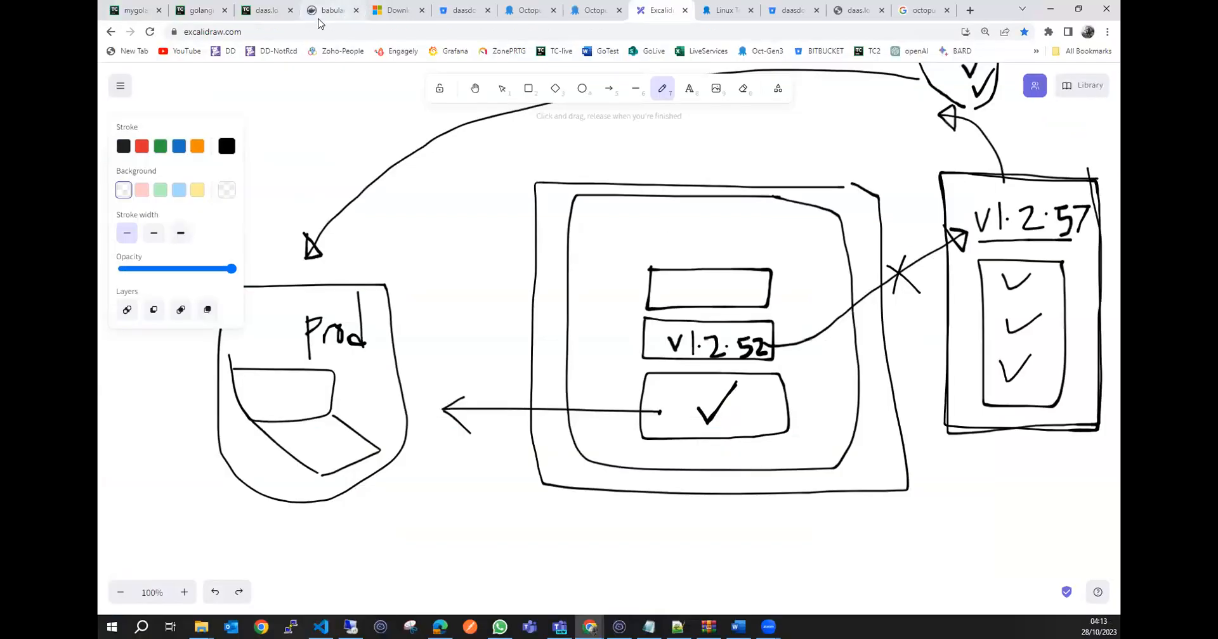
click(331, 10)
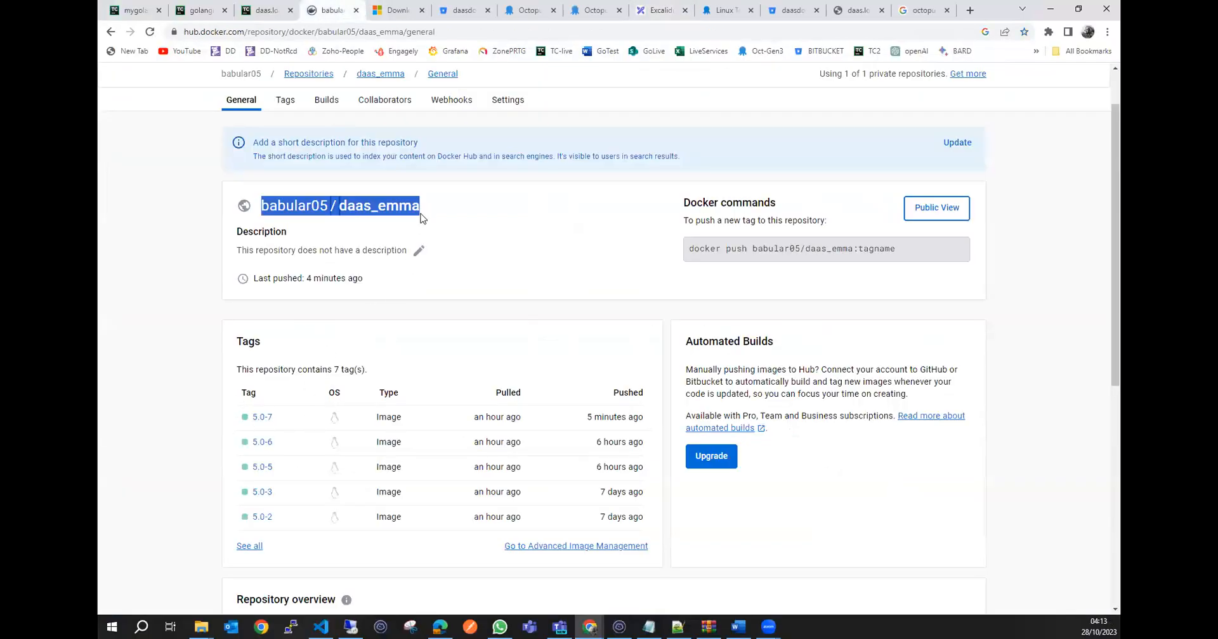
click(451, 206)
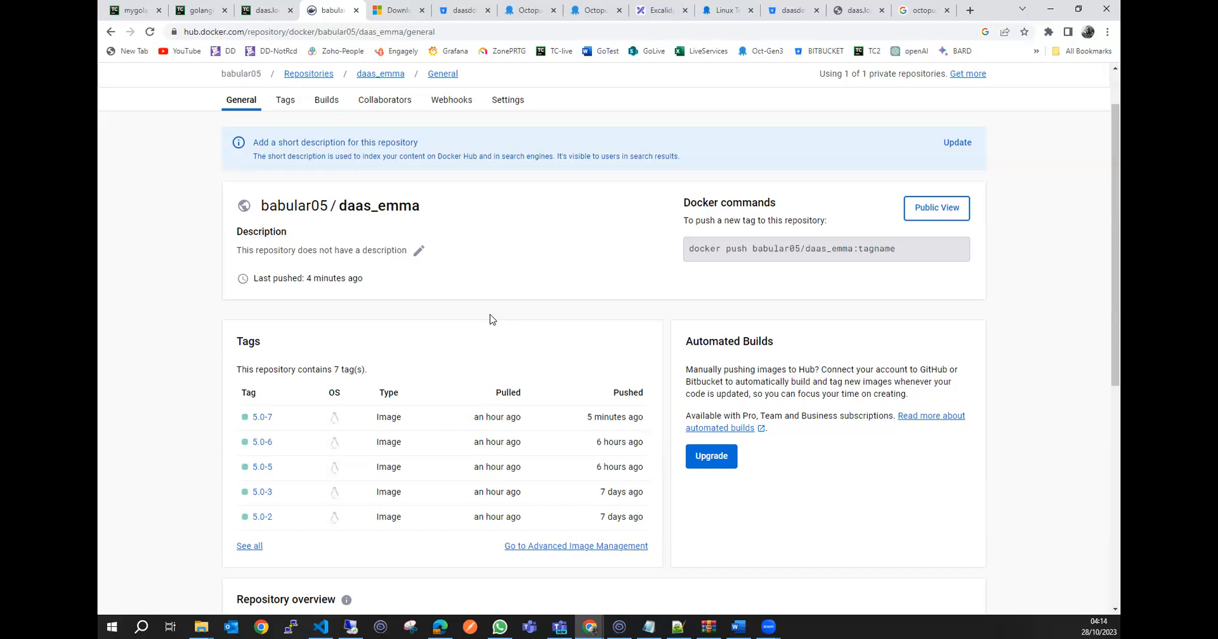
Switch to VS Code, open the golangapp-project dockerfile to review its build instructions, and move the focus to the integrated terminal.
click(320, 626)
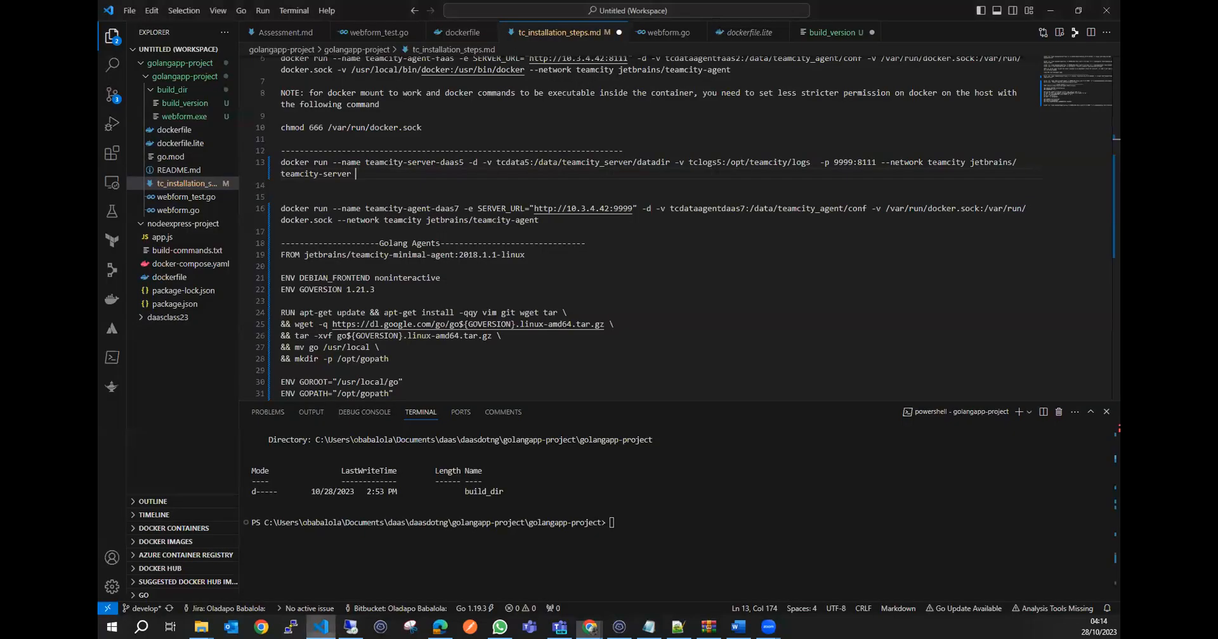
click(179, 132)
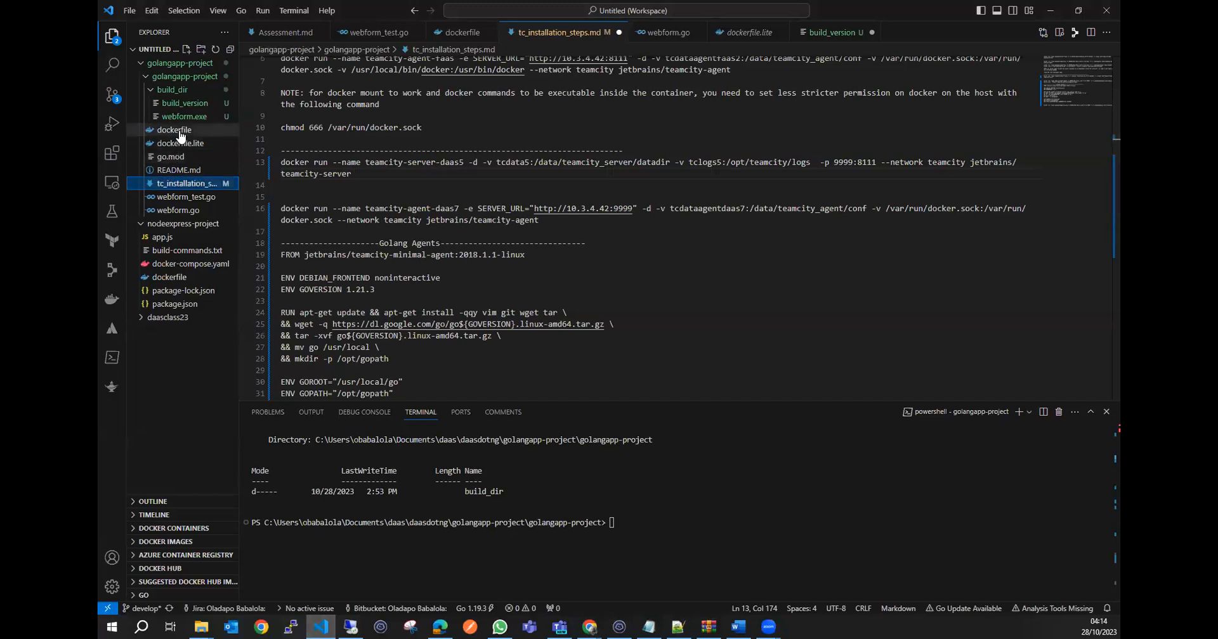
click(423, 221)
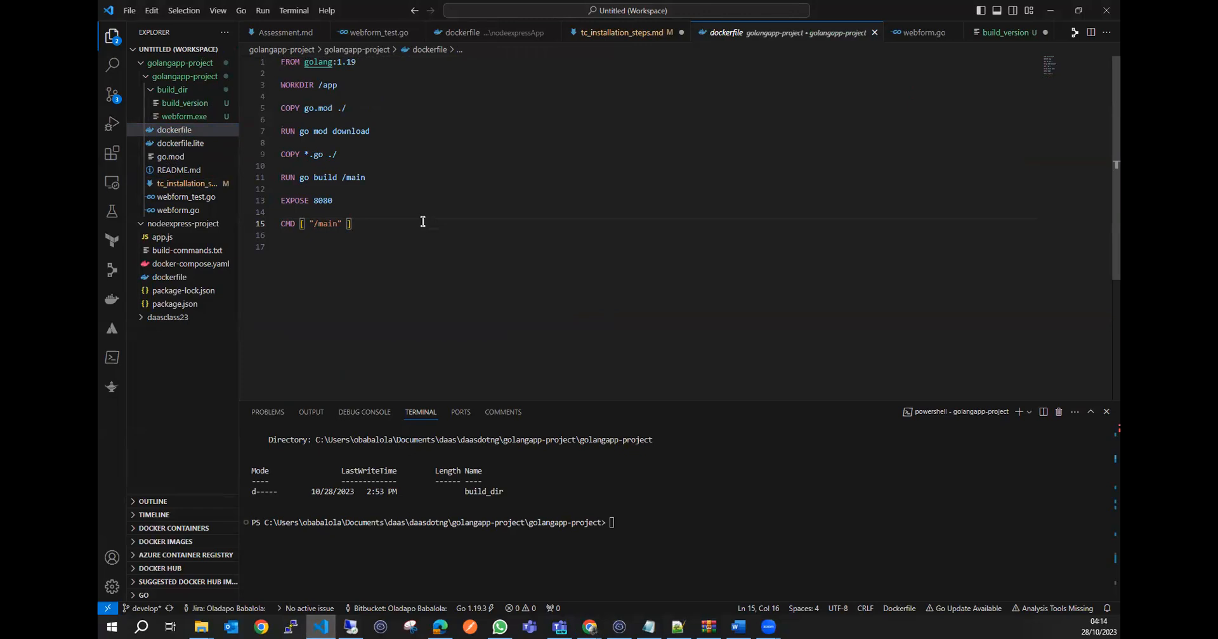
click(567, 212)
click(659, 525)
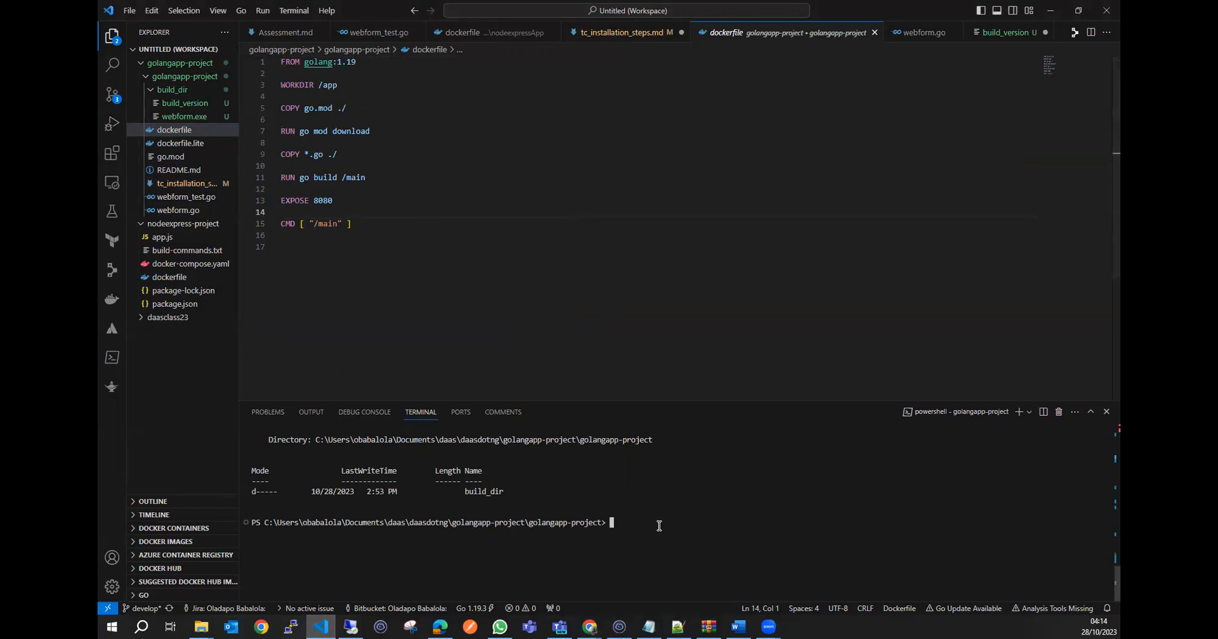
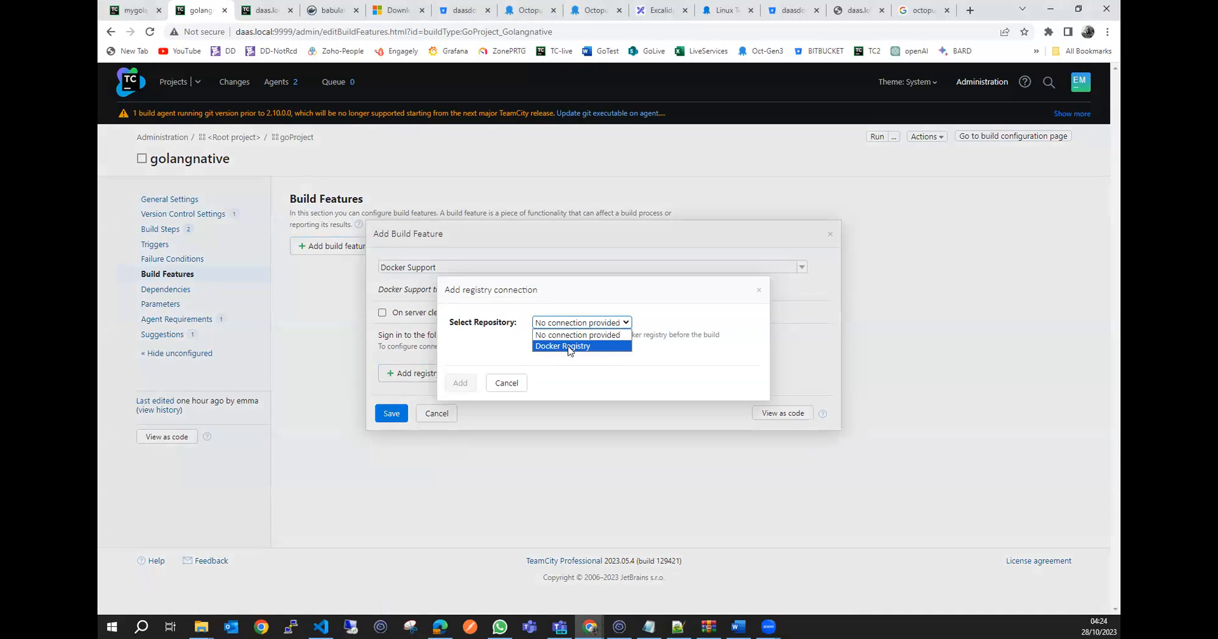
Discard the unsaved registry connection and Docker Support build feature for the golangnative configuration.
click(509, 388)
click(507, 385)
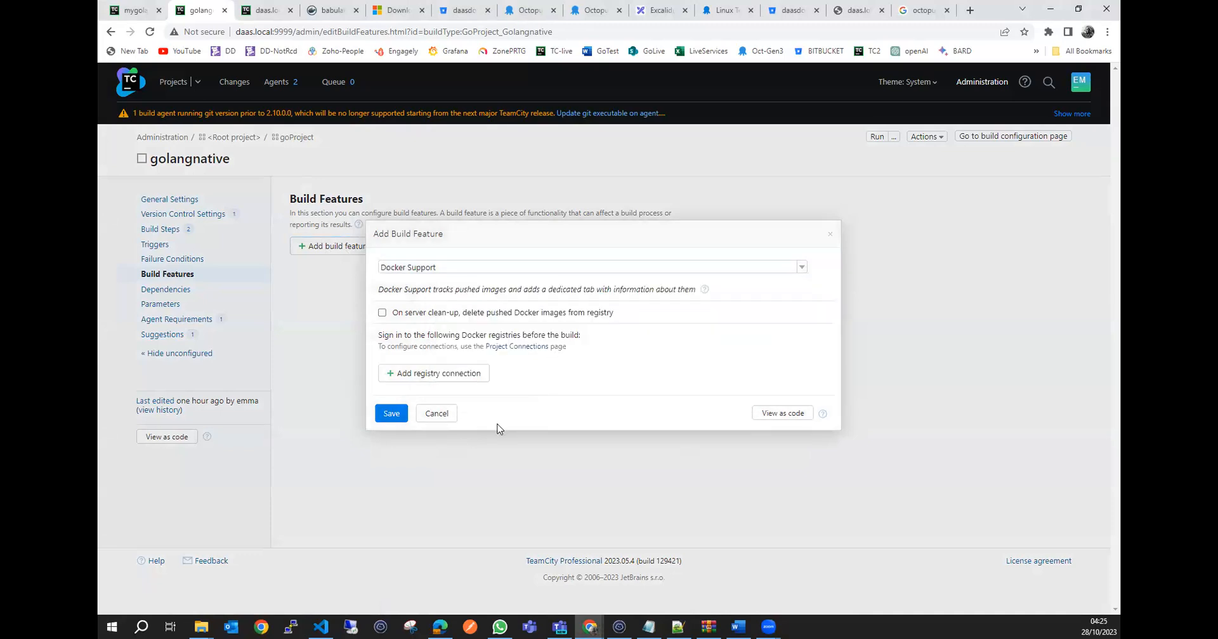
click(440, 417)
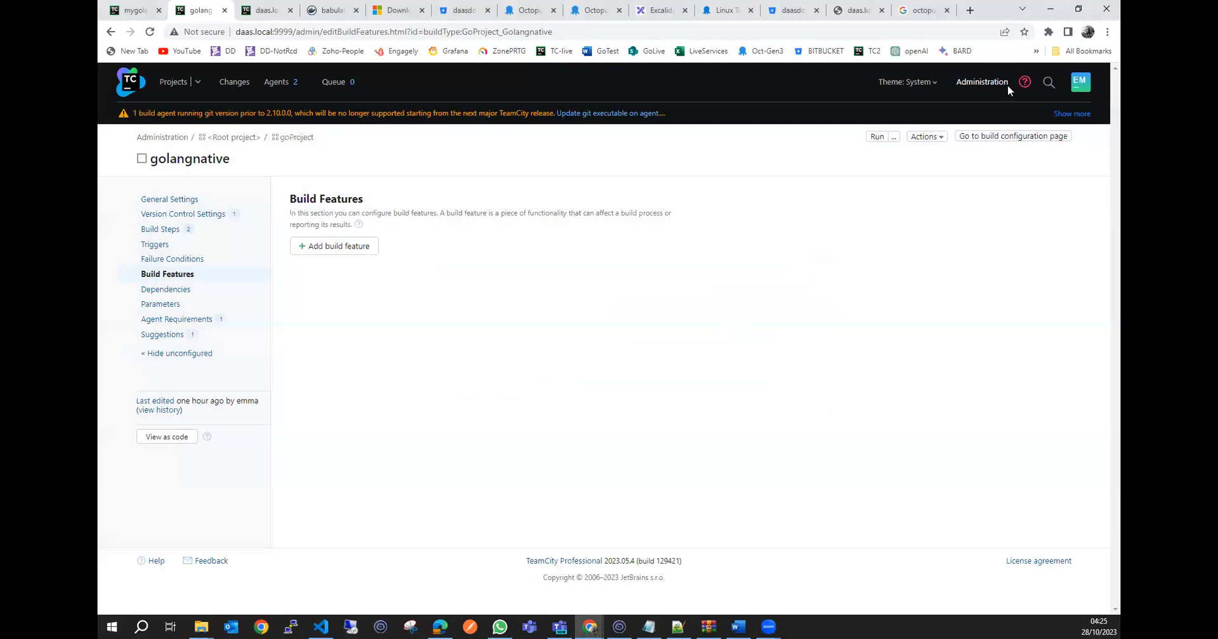
Examine the server's Authentication settings in the administration area and return to the projects overview.
click(991, 84)
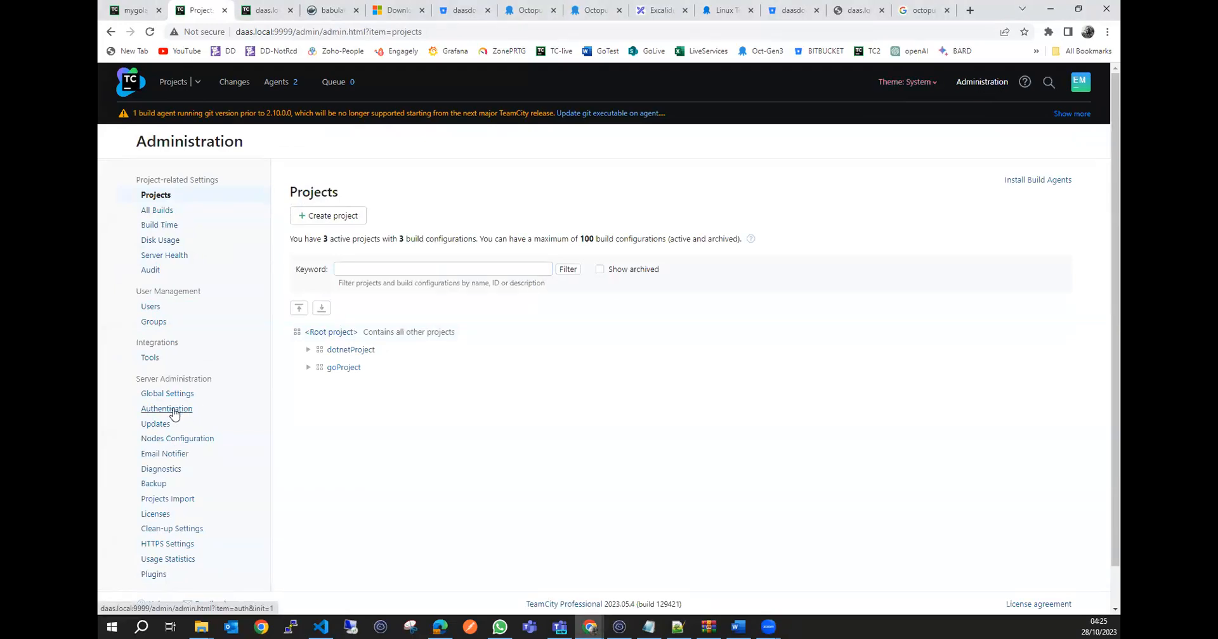
scroll(174, 415, down, 1)
click(177, 371)
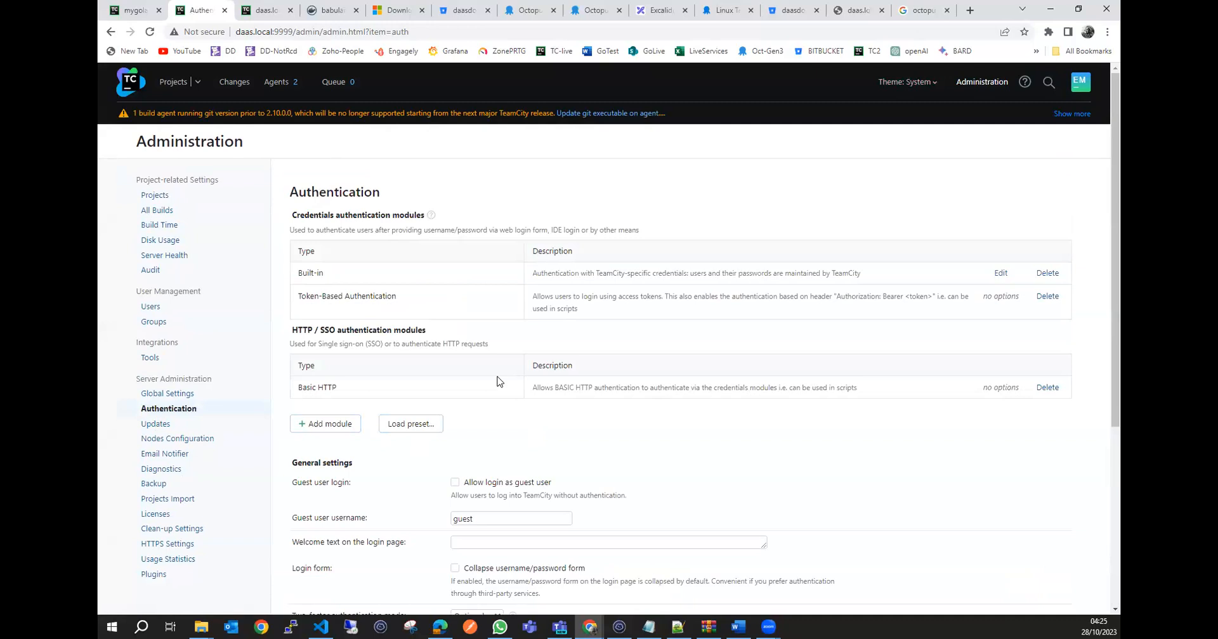
scroll(497, 380, down, 3)
scroll(497, 380, up, 3)
click(177, 86)
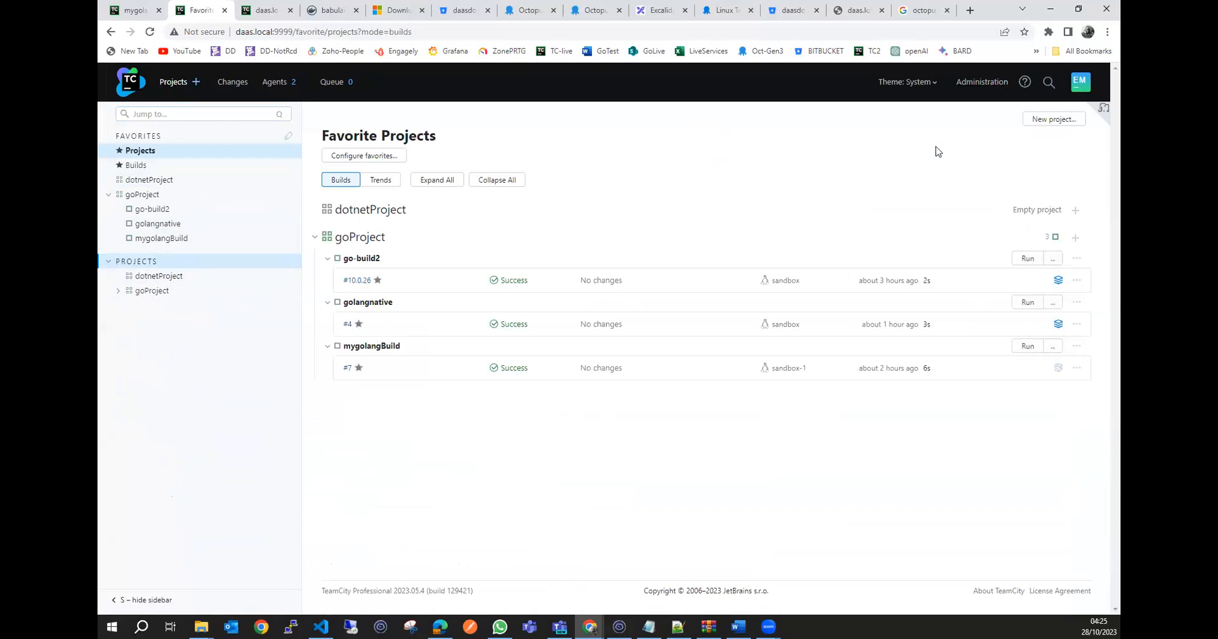
Look through the administration settings of goProject and of its parent Root project.
click(979, 88)
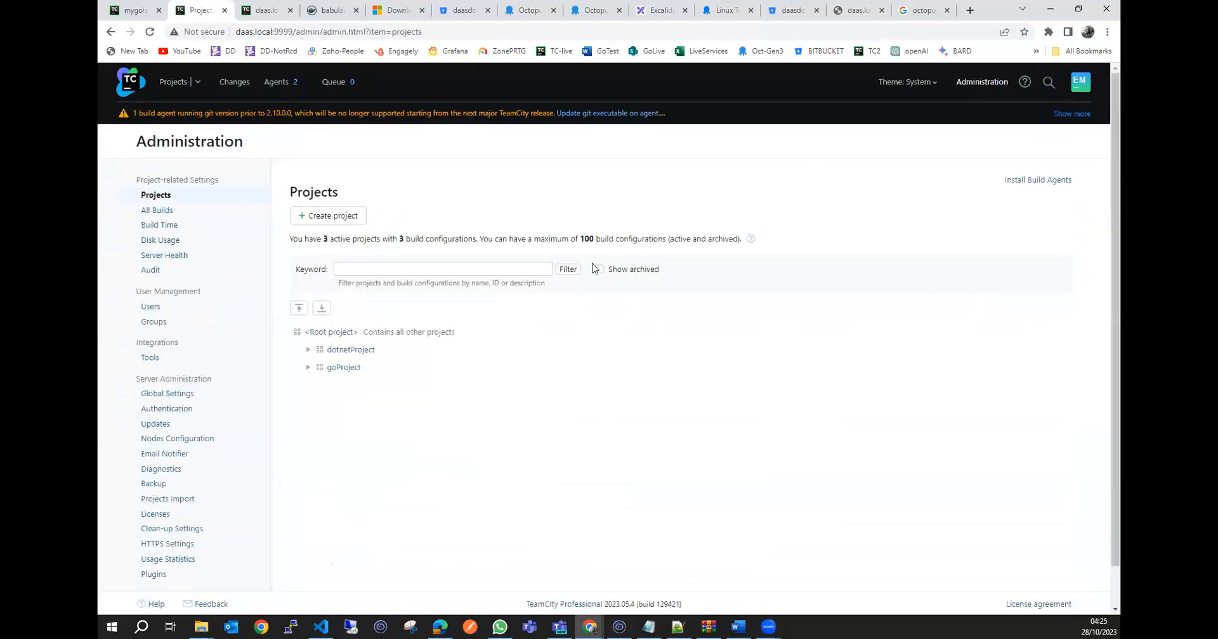
click(343, 367)
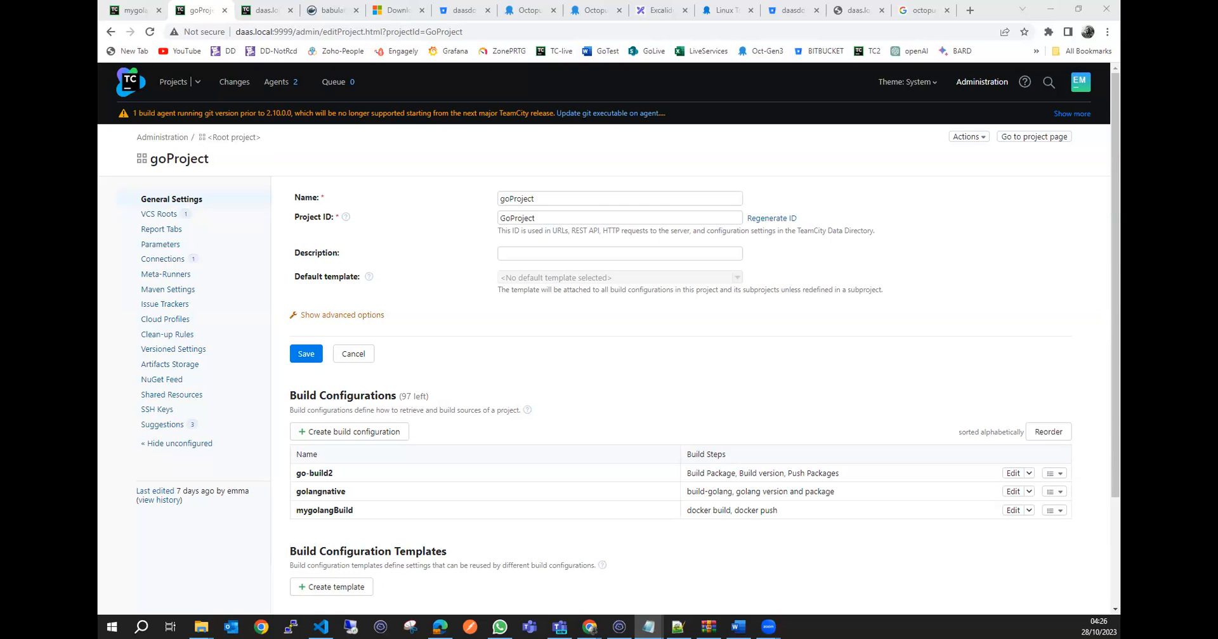
click(242, 137)
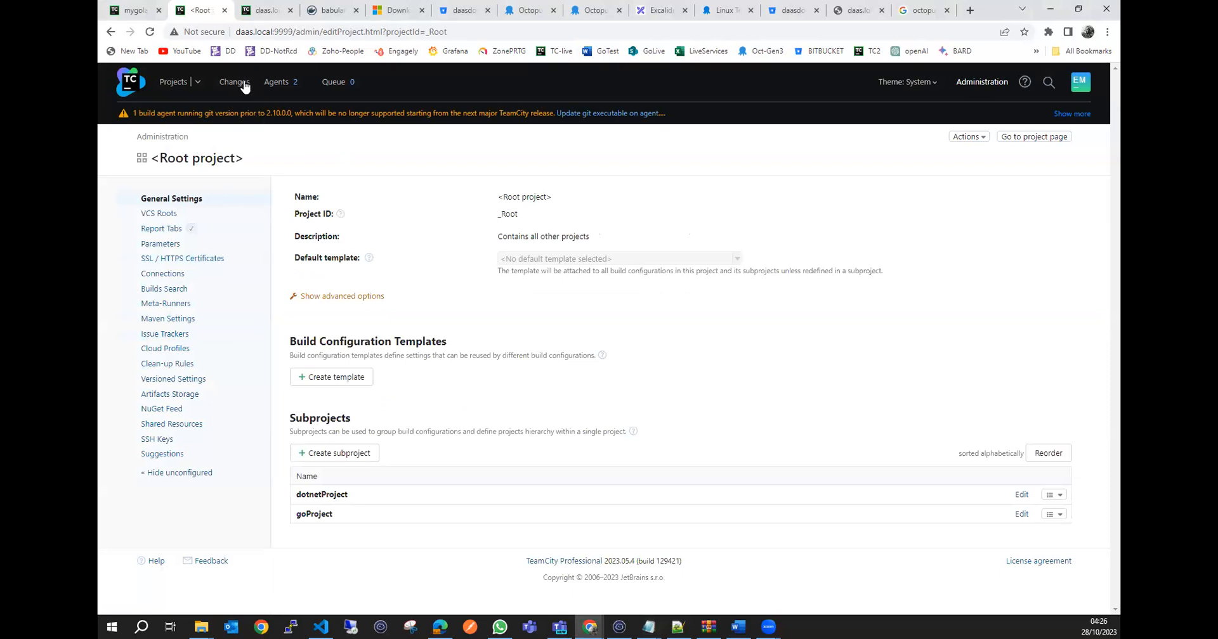
View goProject's configured connections, bring up the form for a new connection, and dismiss it.
click(175, 84)
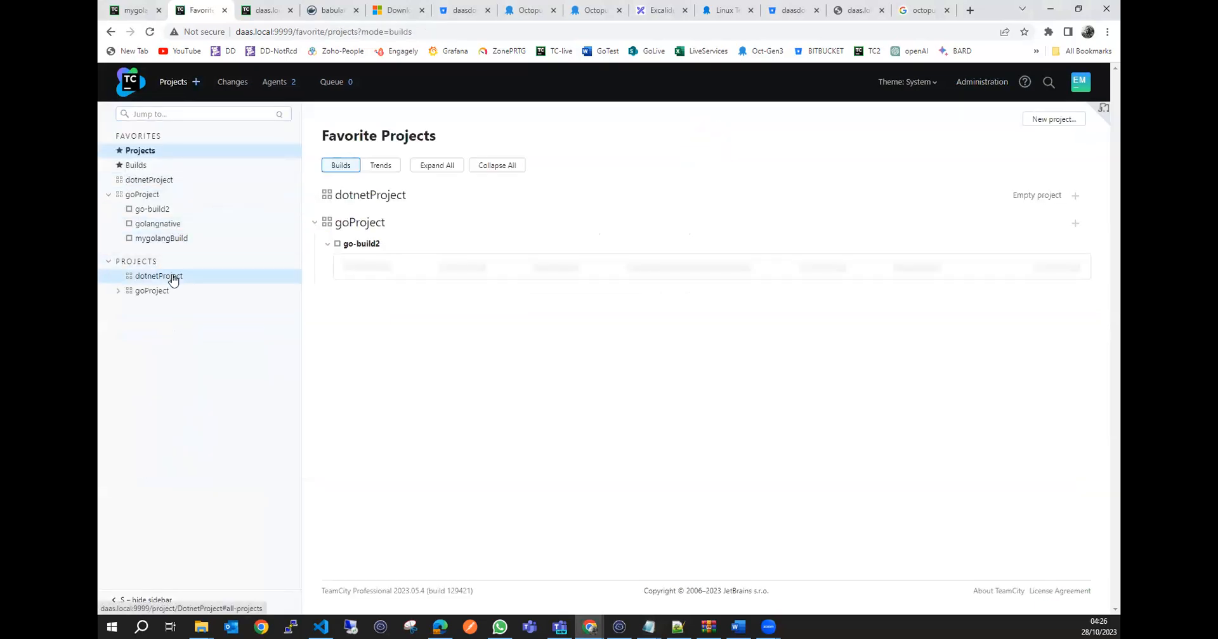
click(156, 291)
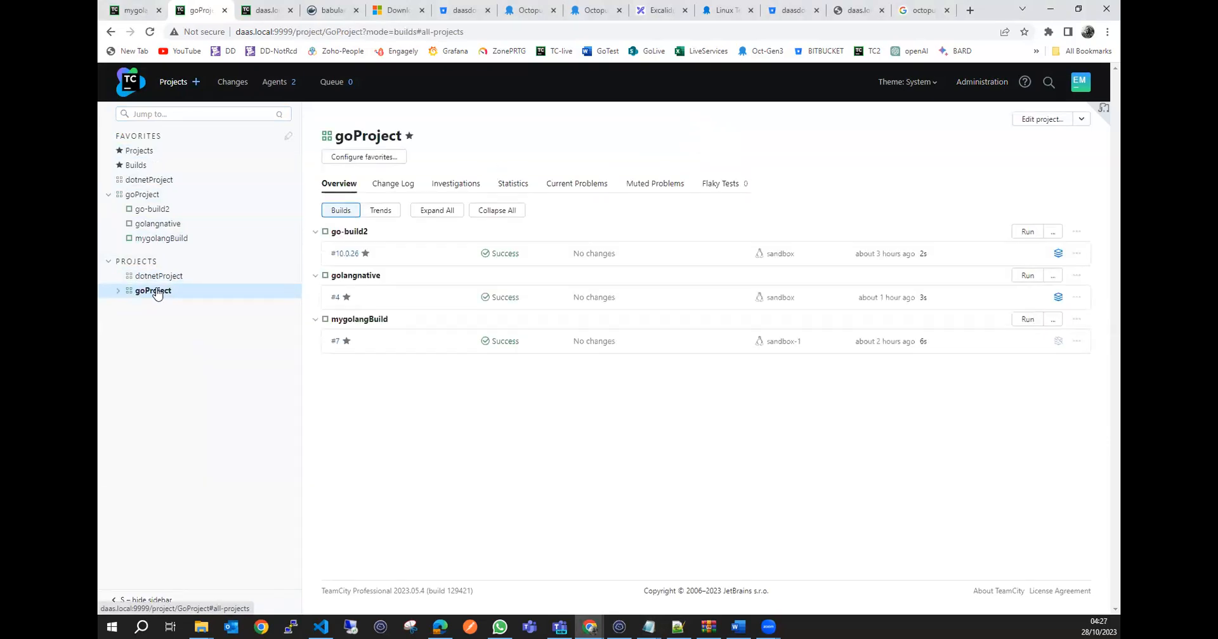
click(1041, 122)
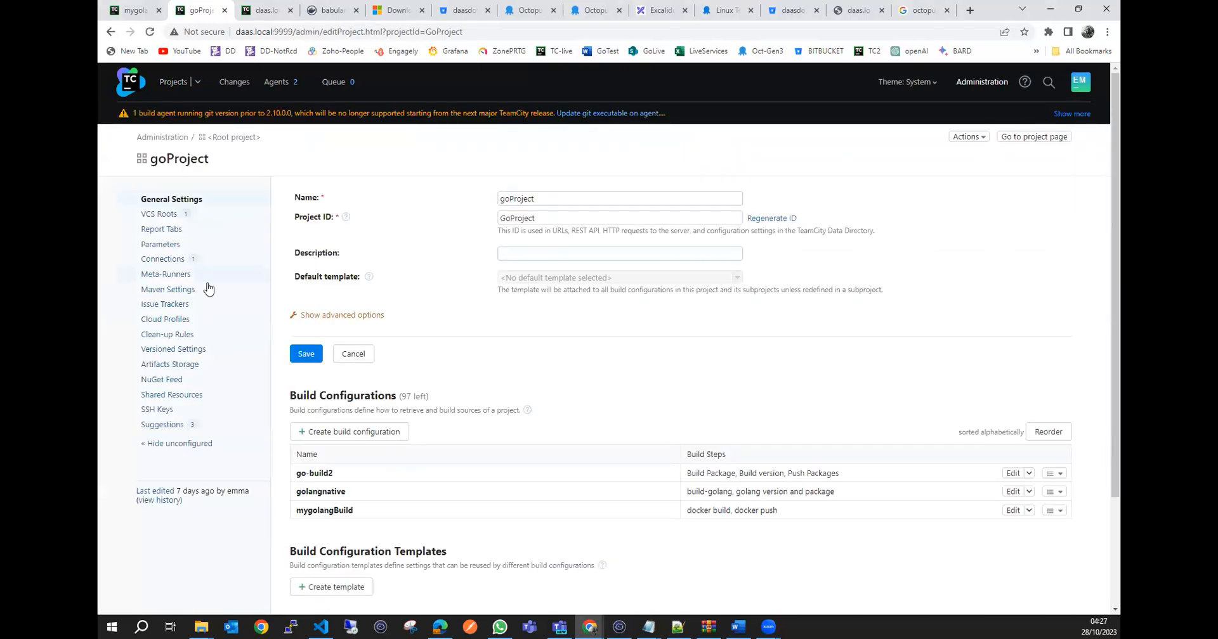
click(167, 260)
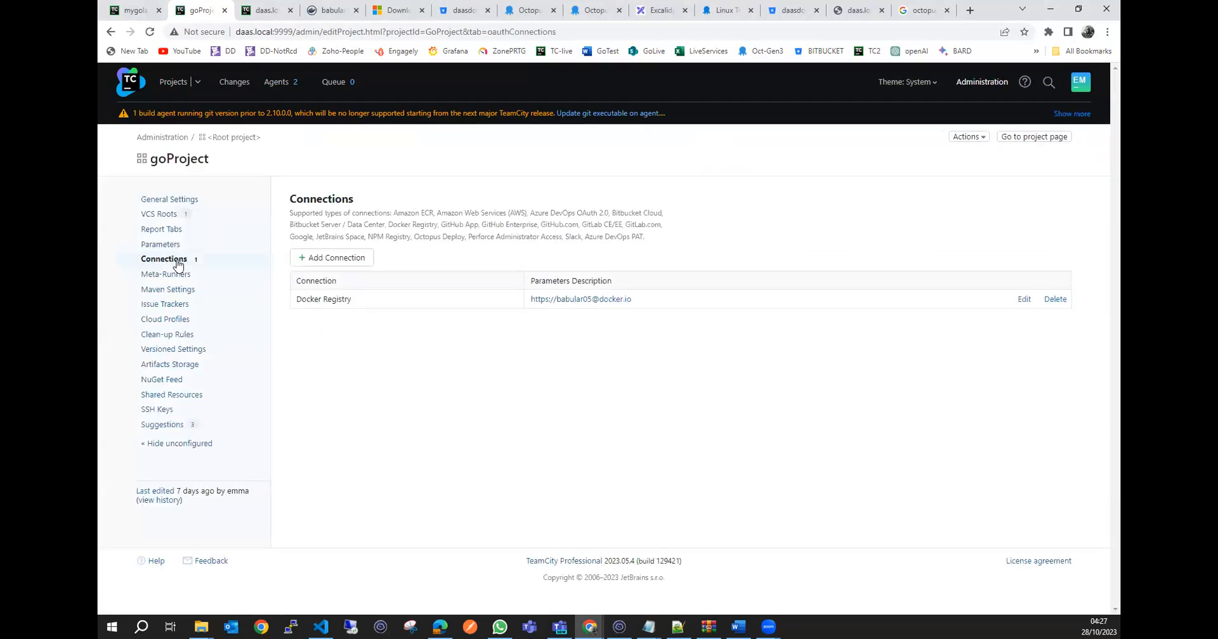
click(345, 261)
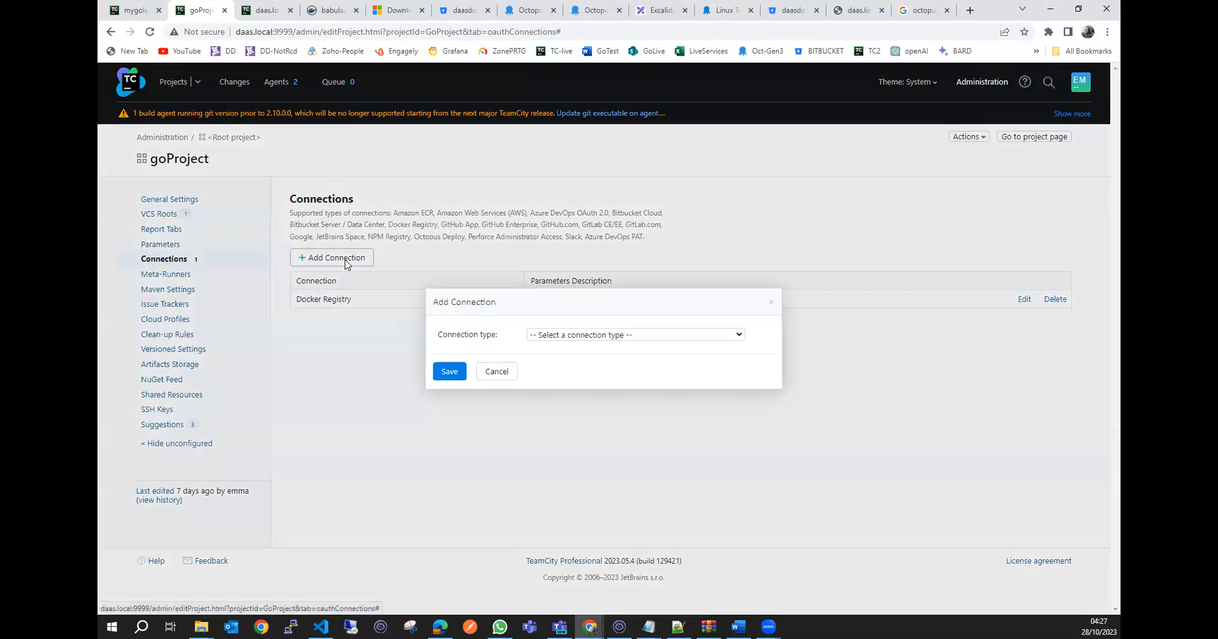
click(772, 300)
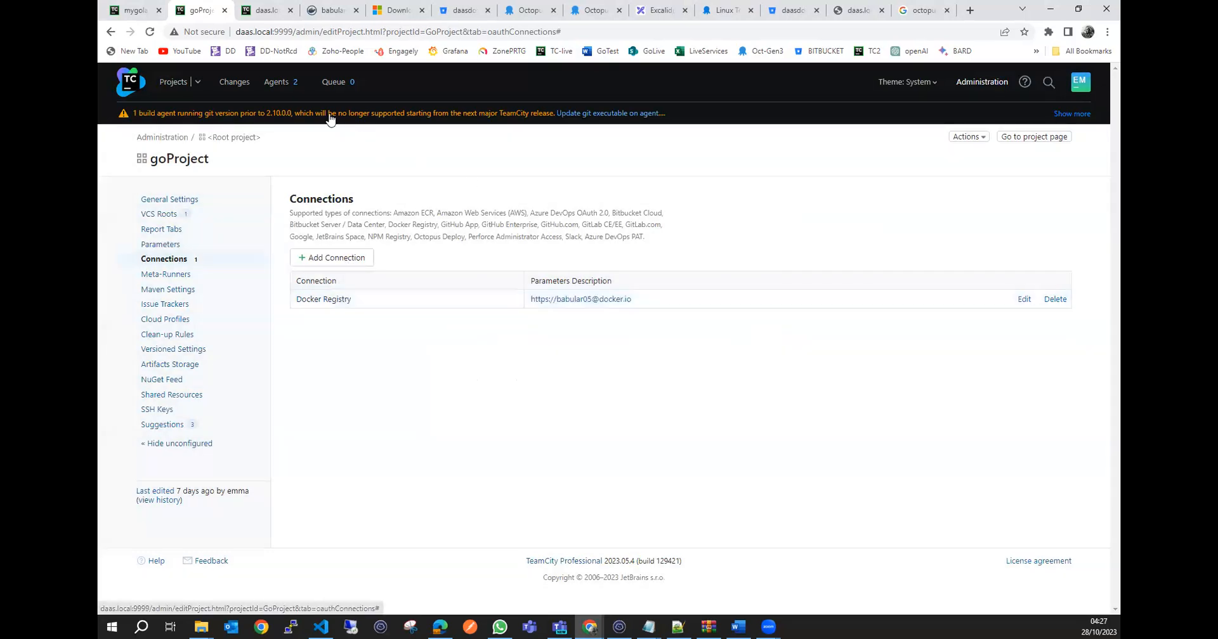
Return to goProject's connections, examine the fields for a new Docker Registry connection, and cancel without saving.
click(170, 86)
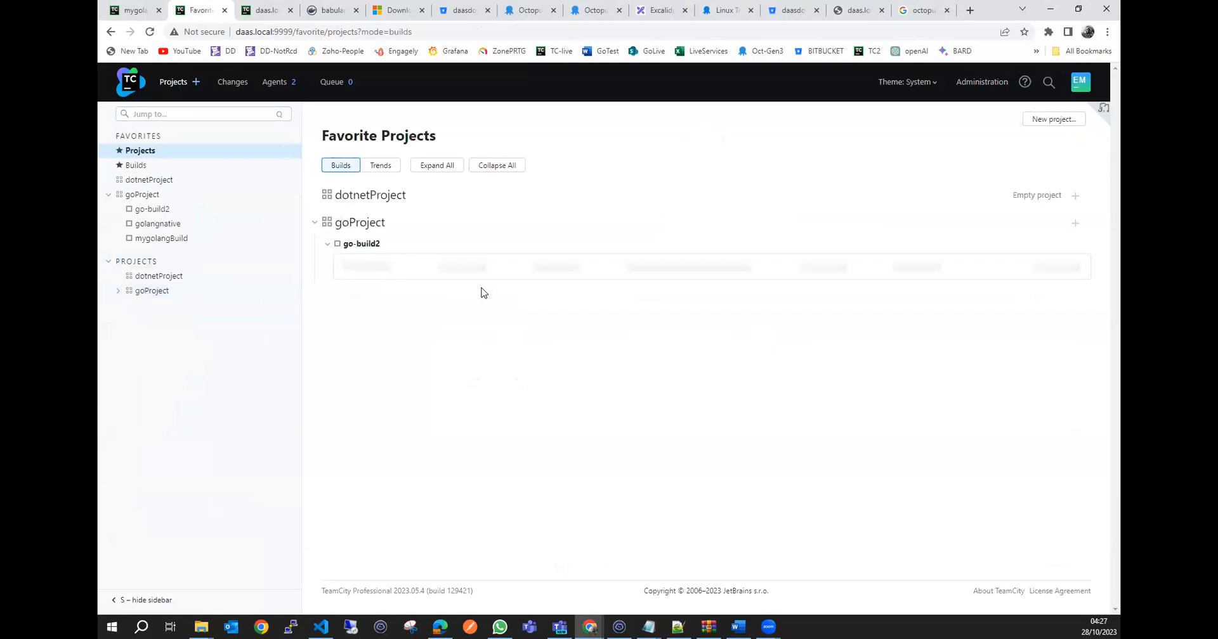
click(183, 291)
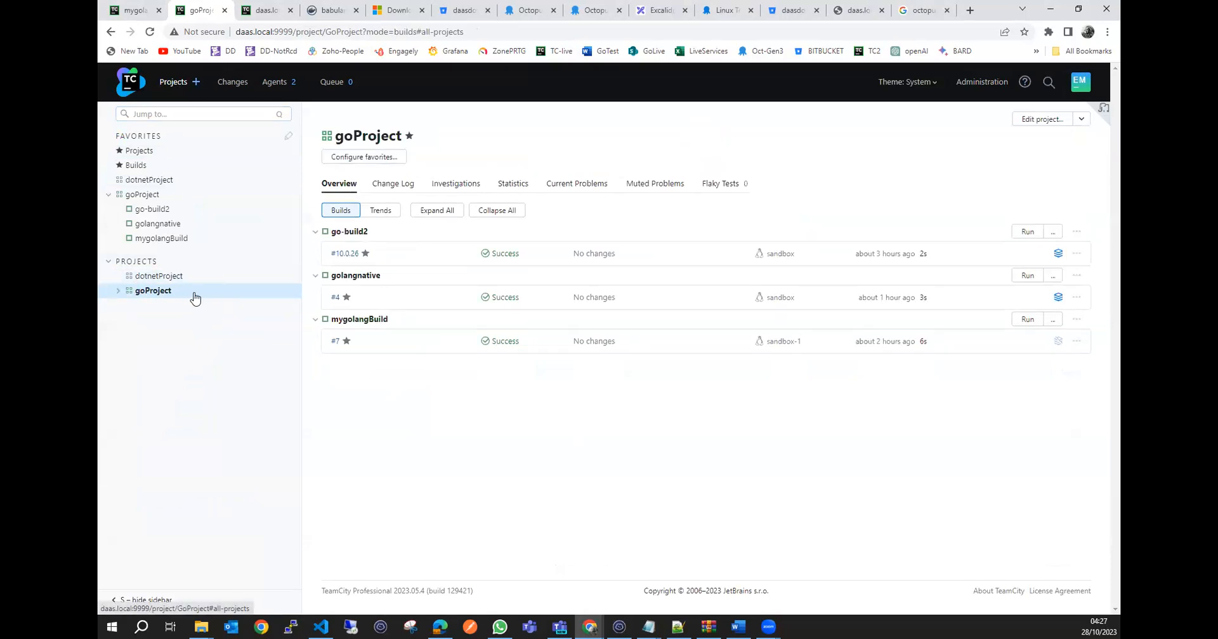
click(118, 291)
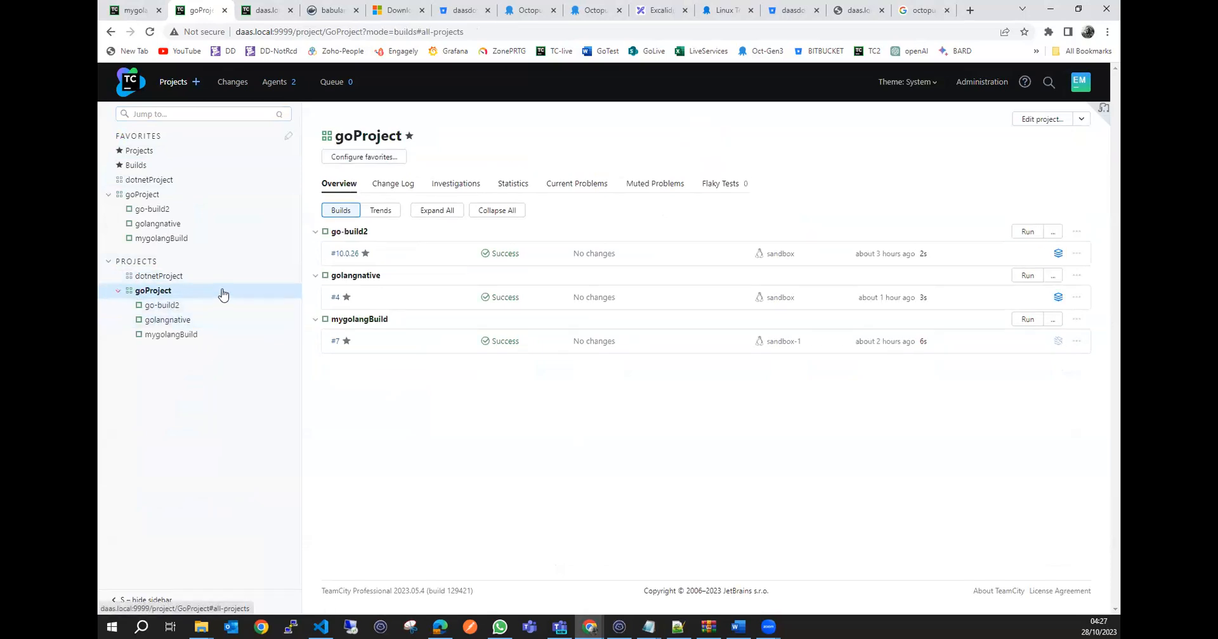
click(1044, 119)
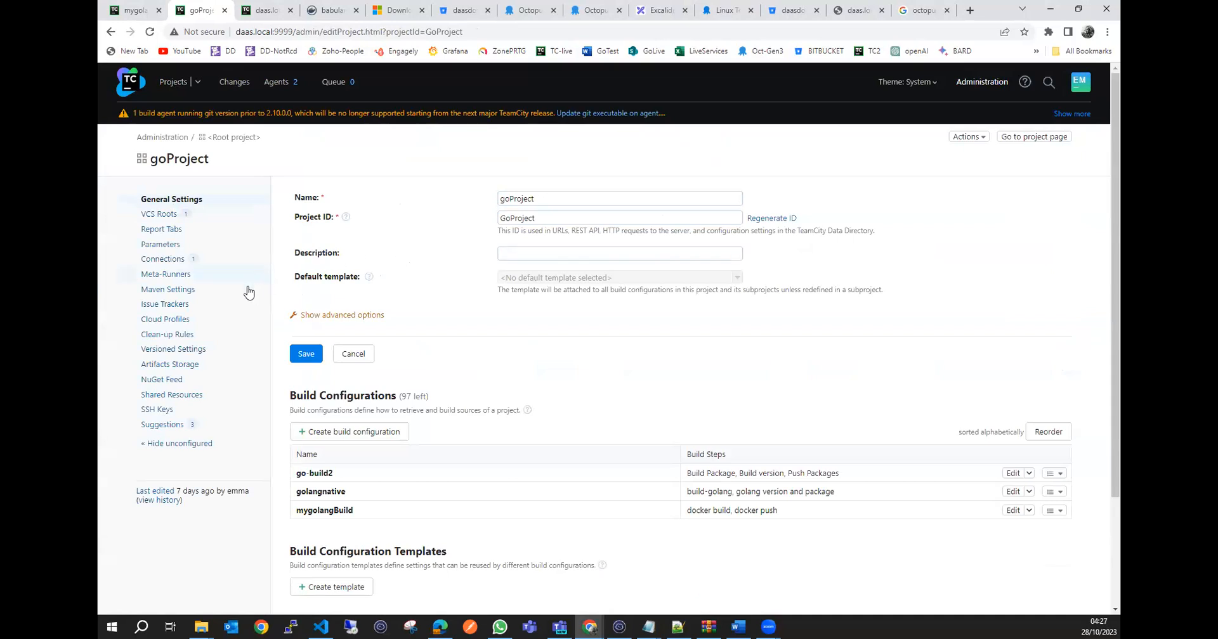
click(164, 260)
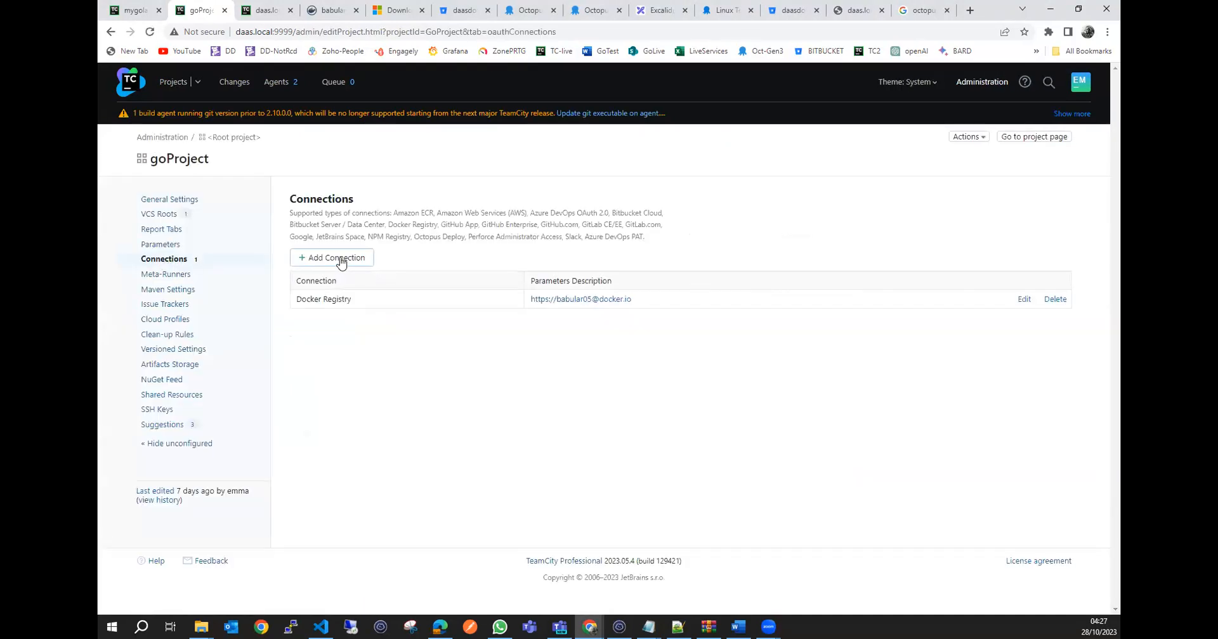
click(336, 258)
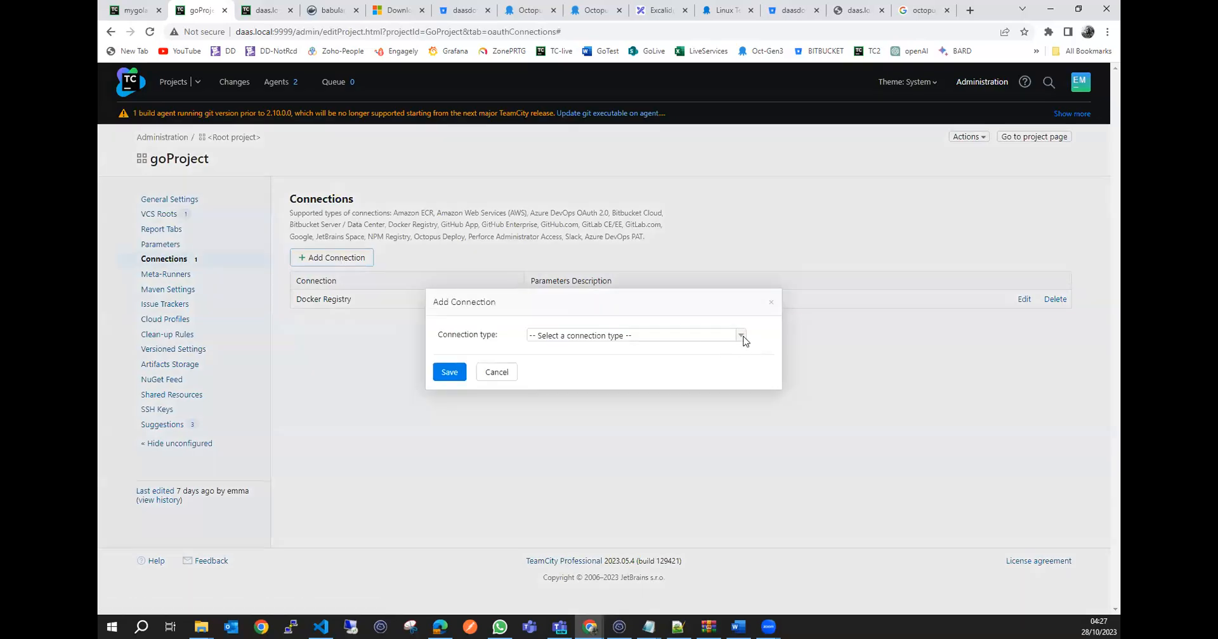
click(741, 336)
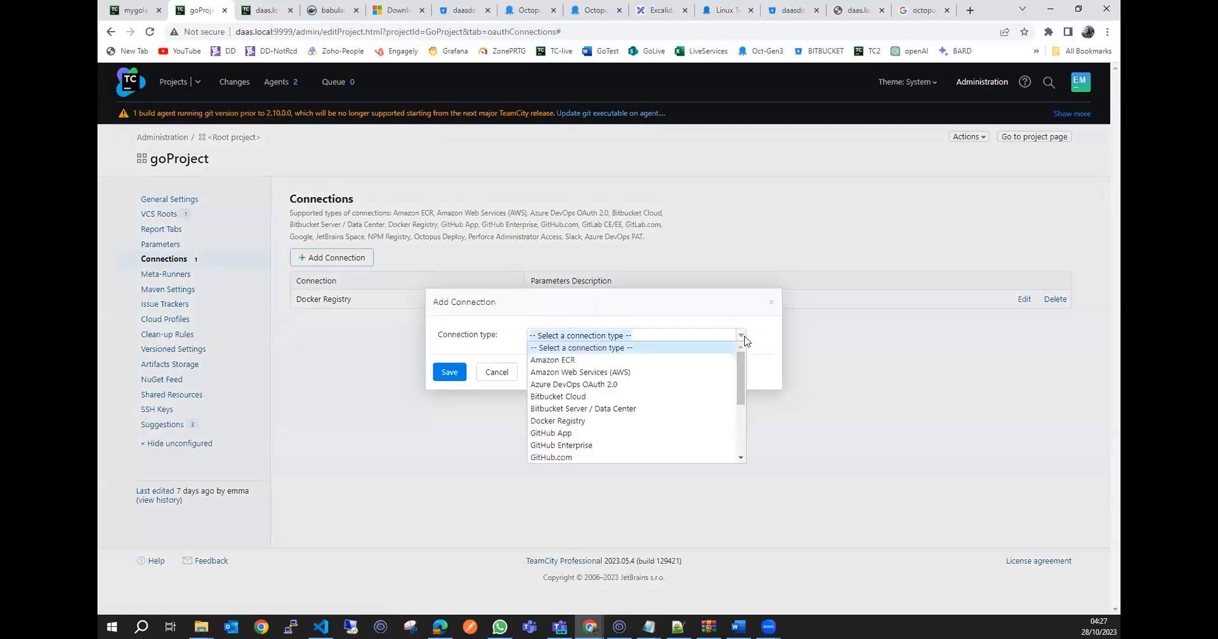
click(576, 422)
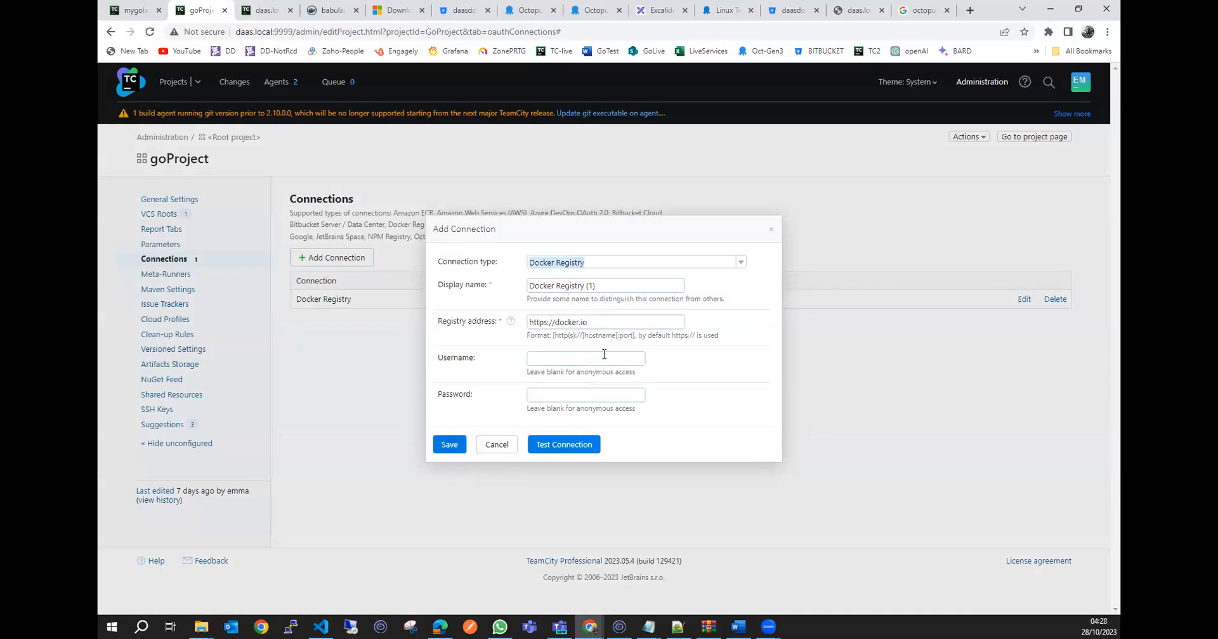
click(497, 444)
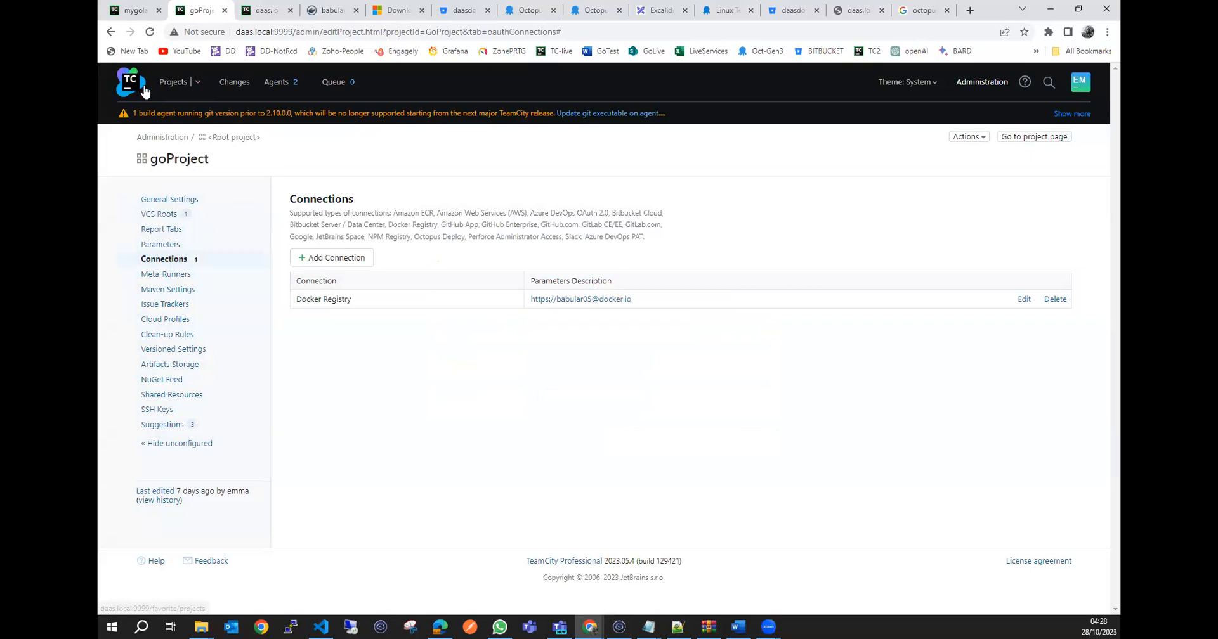
Open the mygolangBuild configuration's build features to view its Docker Support entry.
click(132, 82)
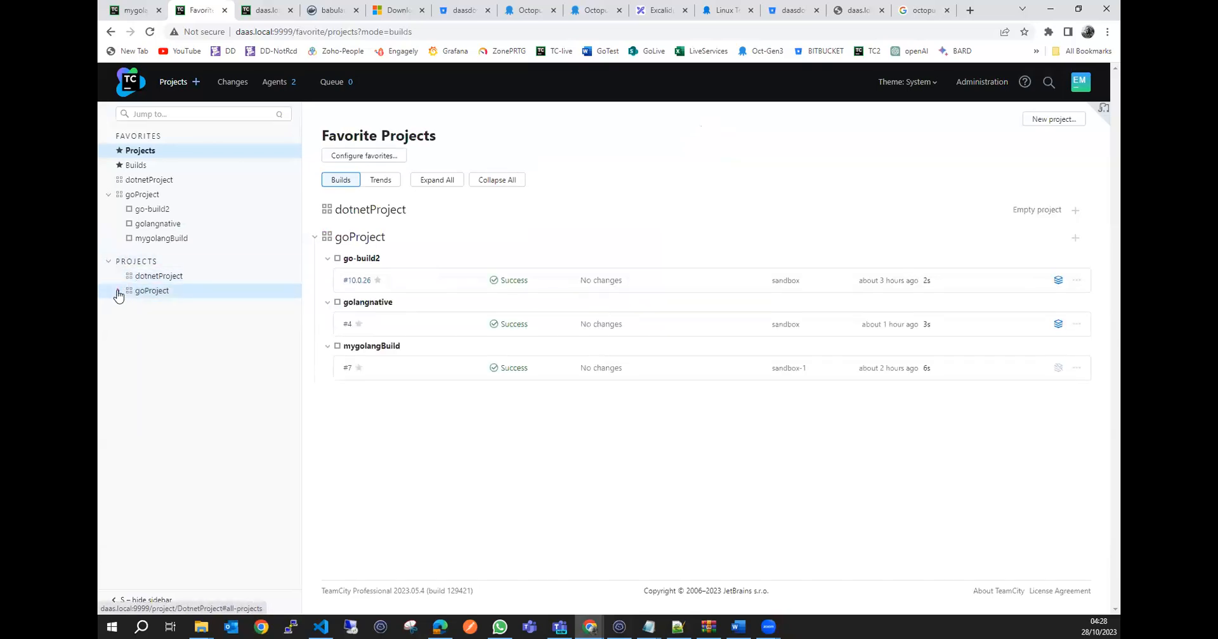
click(121, 292)
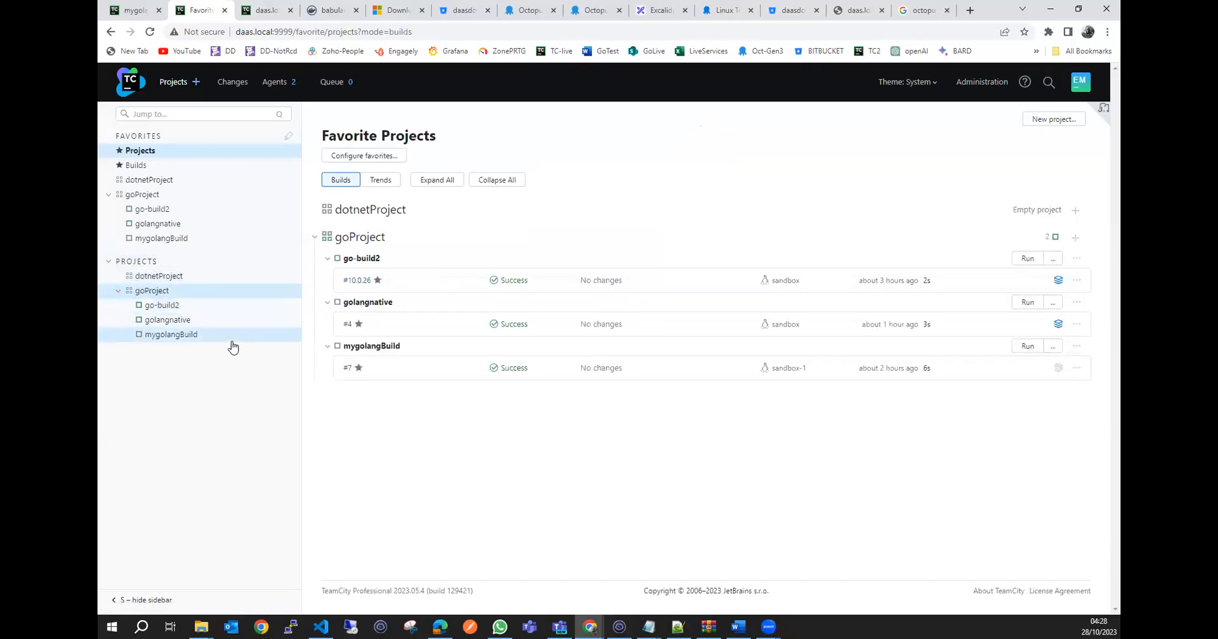
click(193, 336)
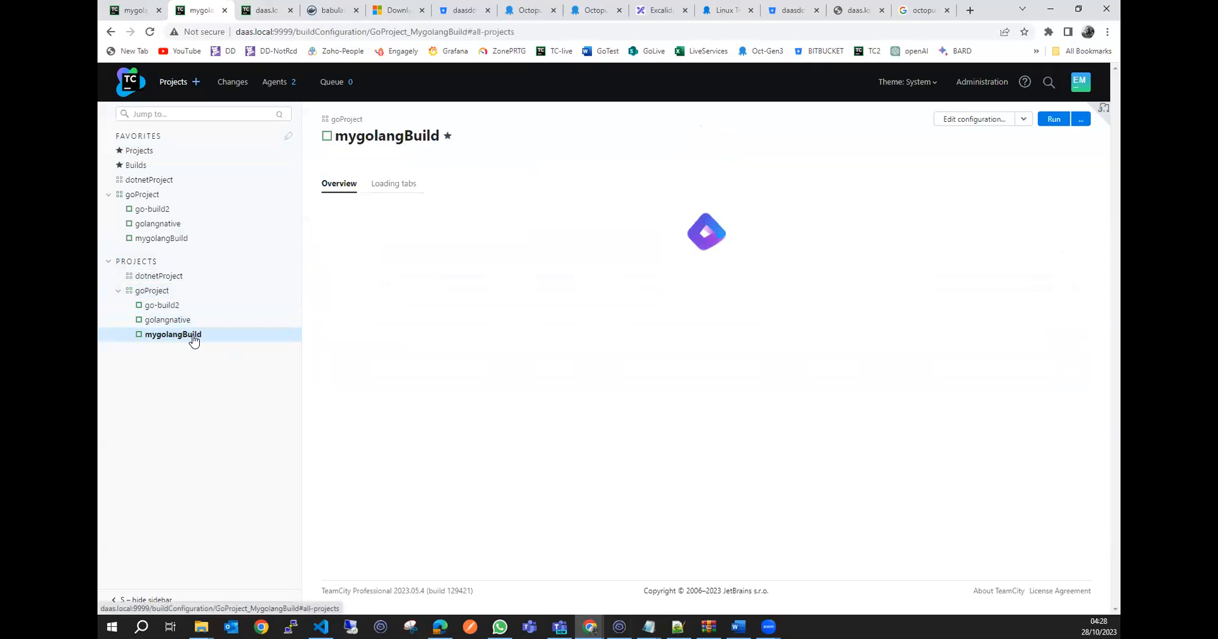
click(982, 122)
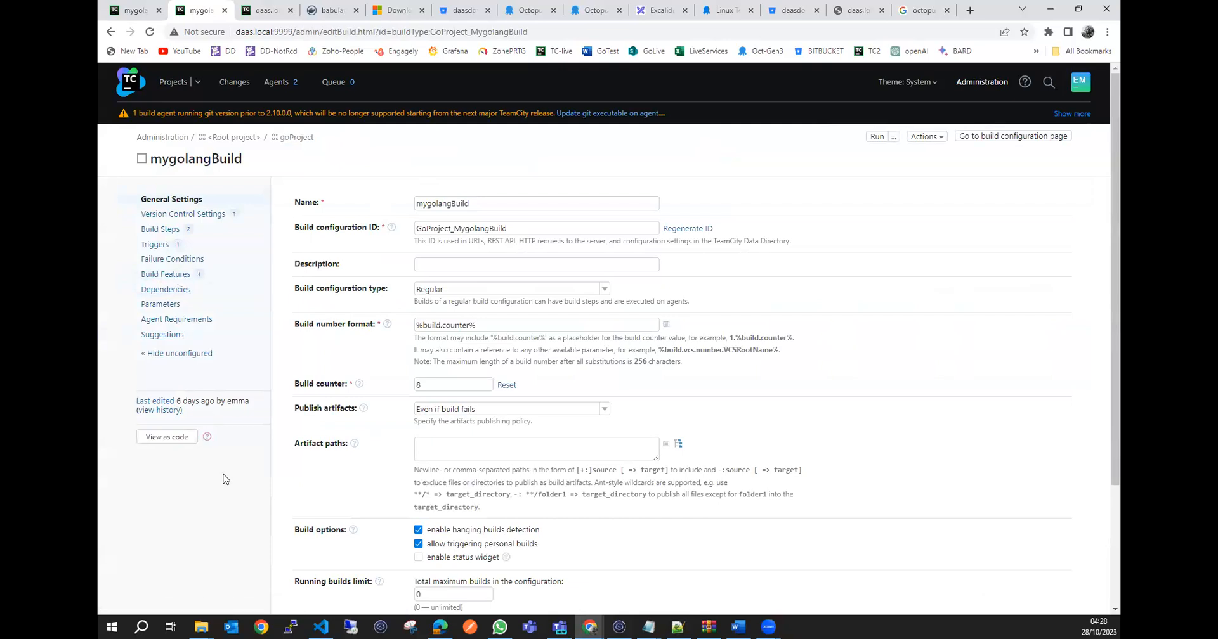
click(177, 276)
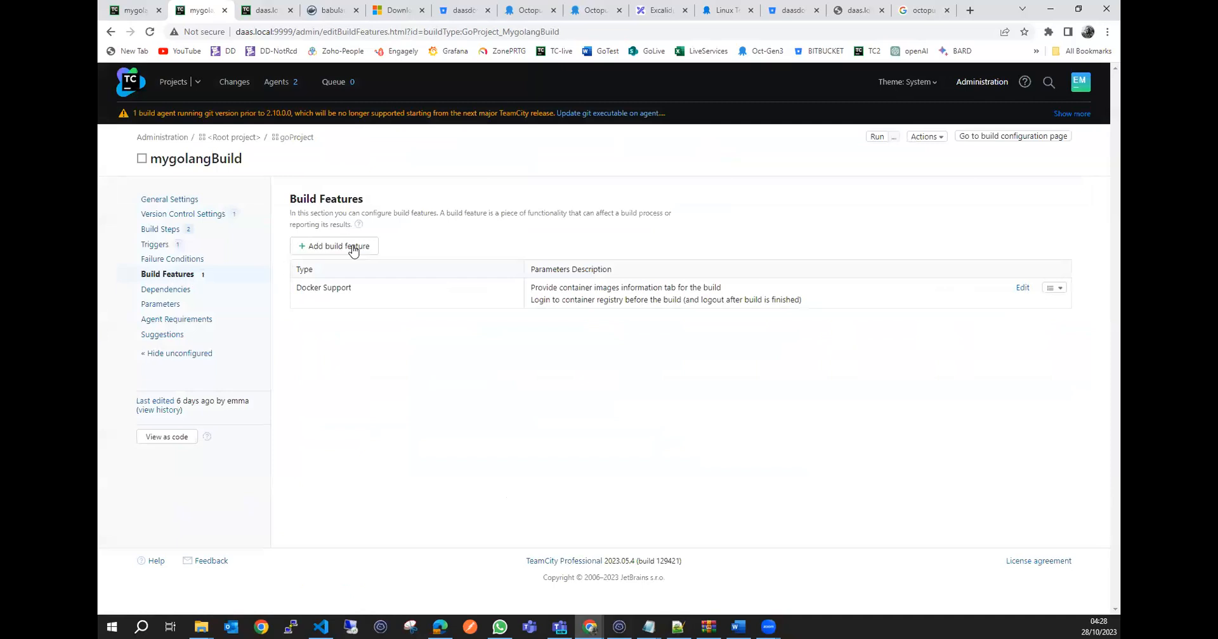
Review the feature types available for a new build feature in mygolangBuild without choosing one.
click(347, 248)
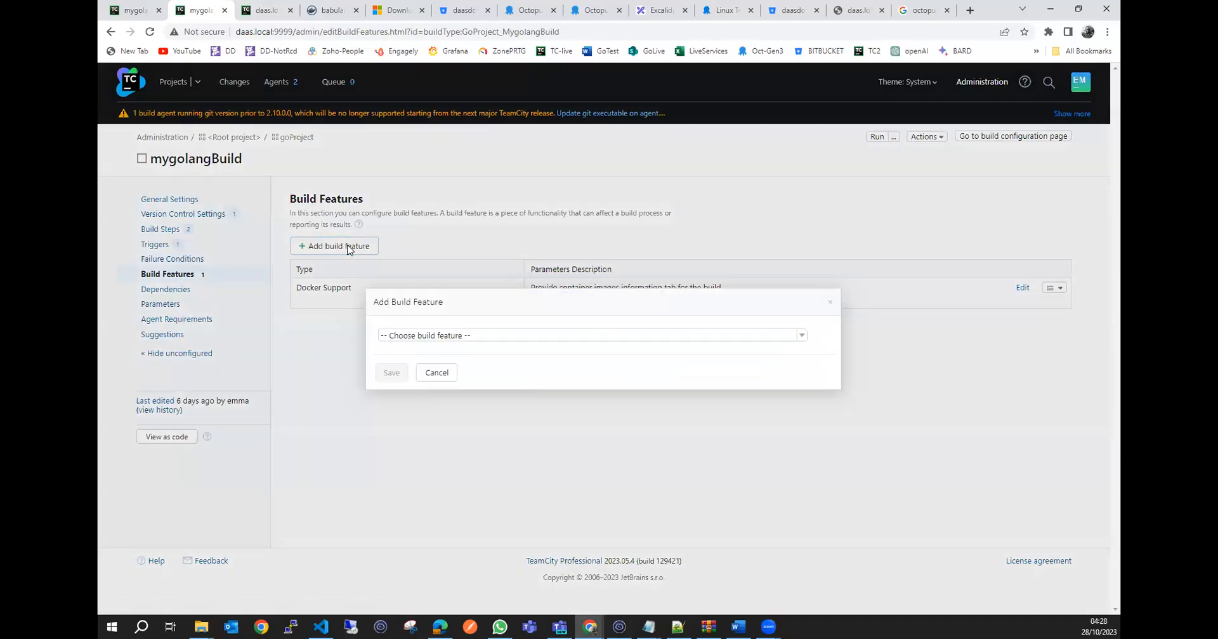
click(800, 336)
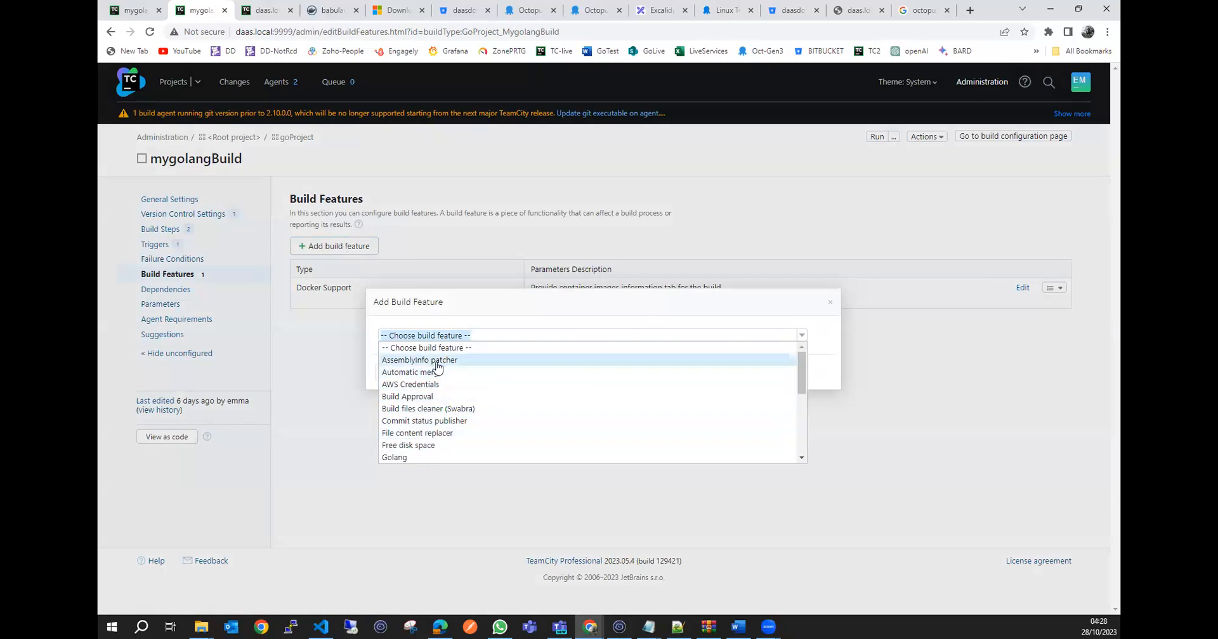
scroll(435, 419, down, 1)
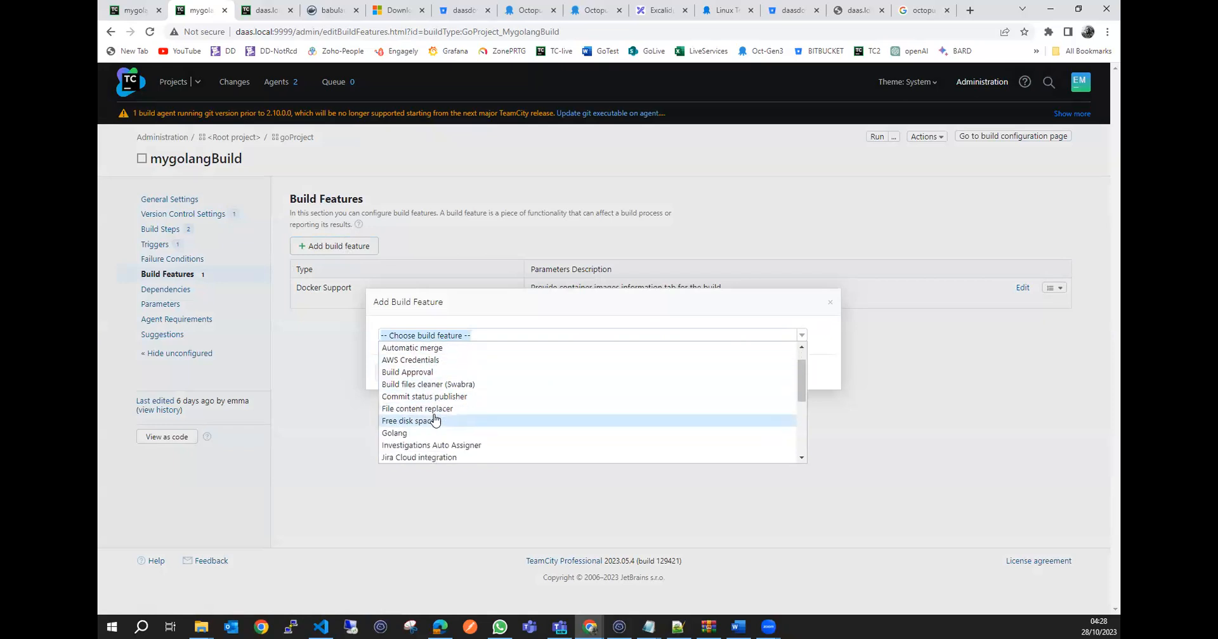
scroll(435, 412, up, 2)
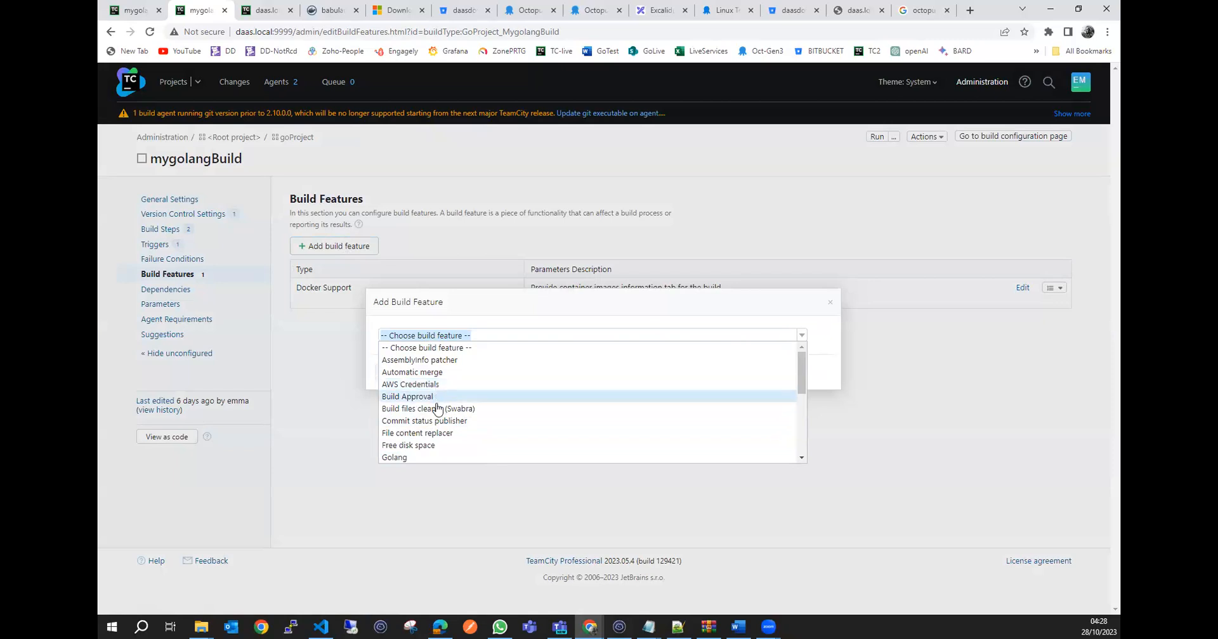
scroll(447, 414, down, 2)
scroll(447, 420, down, 5)
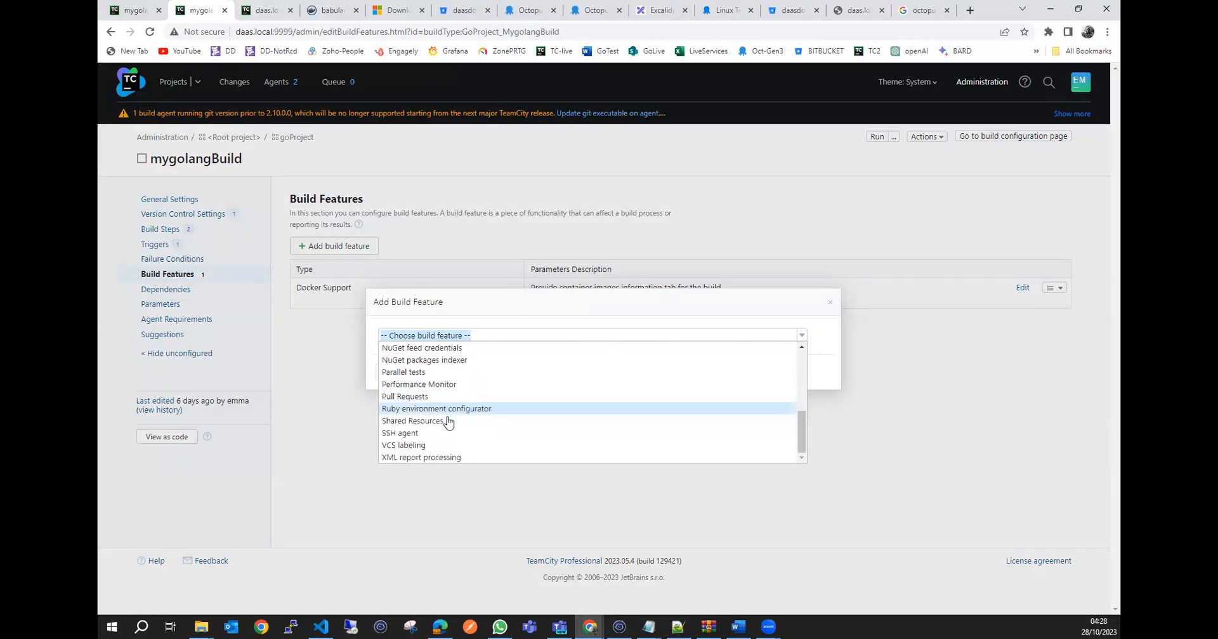
scroll(447, 421, up, 5)
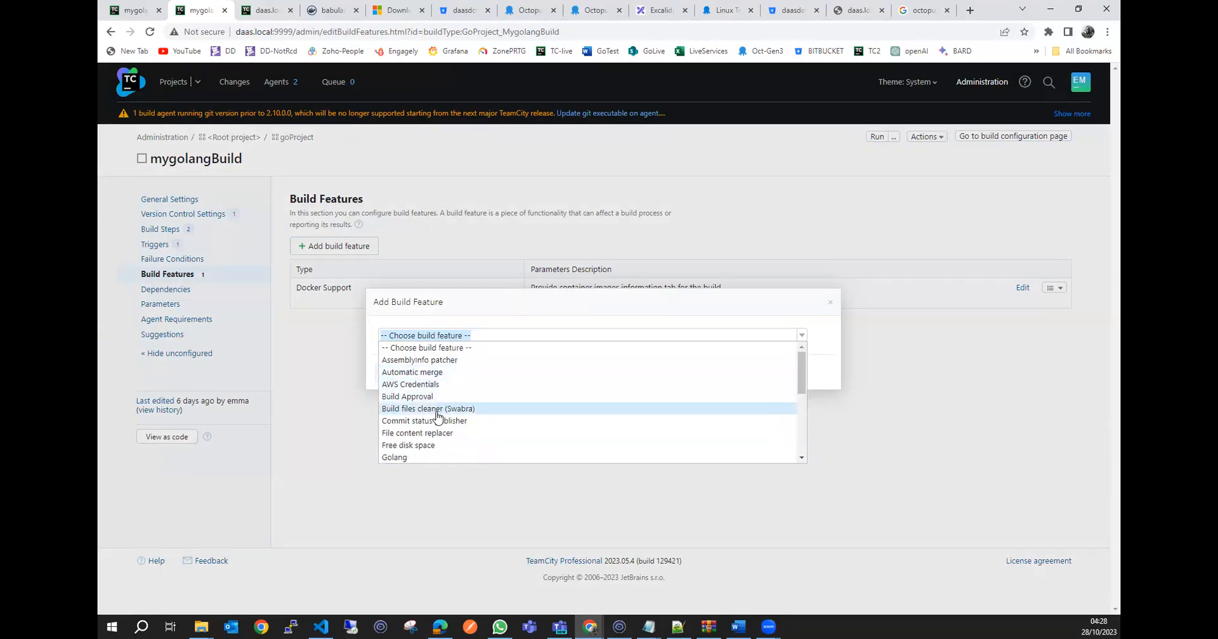
click(505, 222)
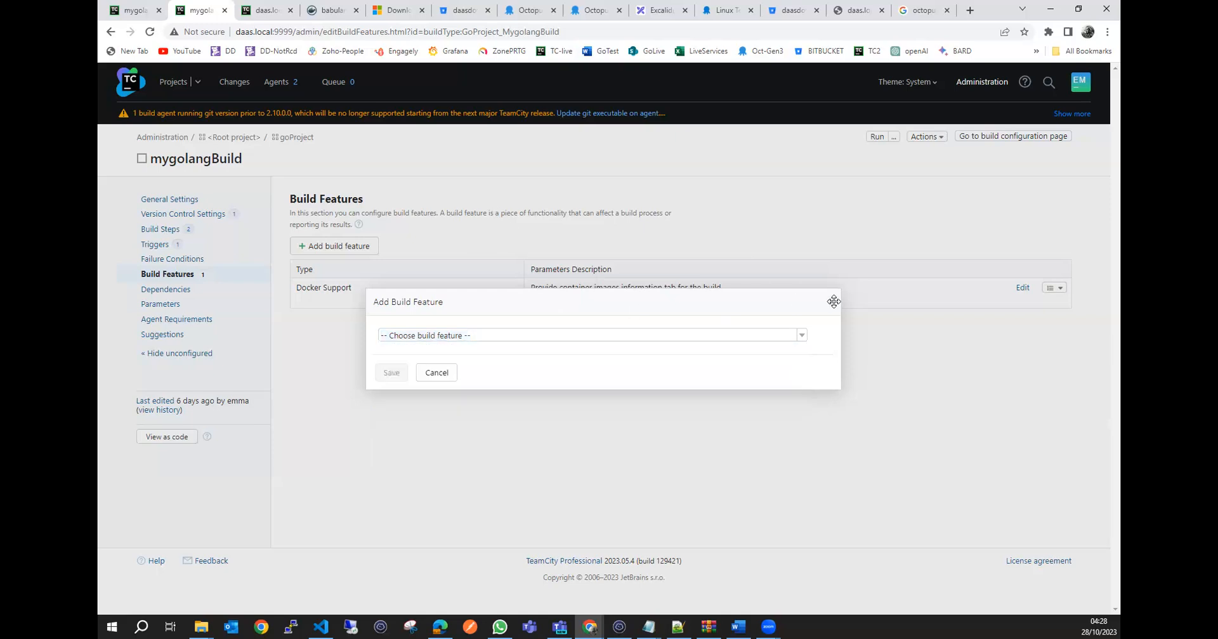
Review the registry connections in mygolangBuild's Docker Support feature, try removing the Docker Registry entry, and cancel without saving.
click(829, 304)
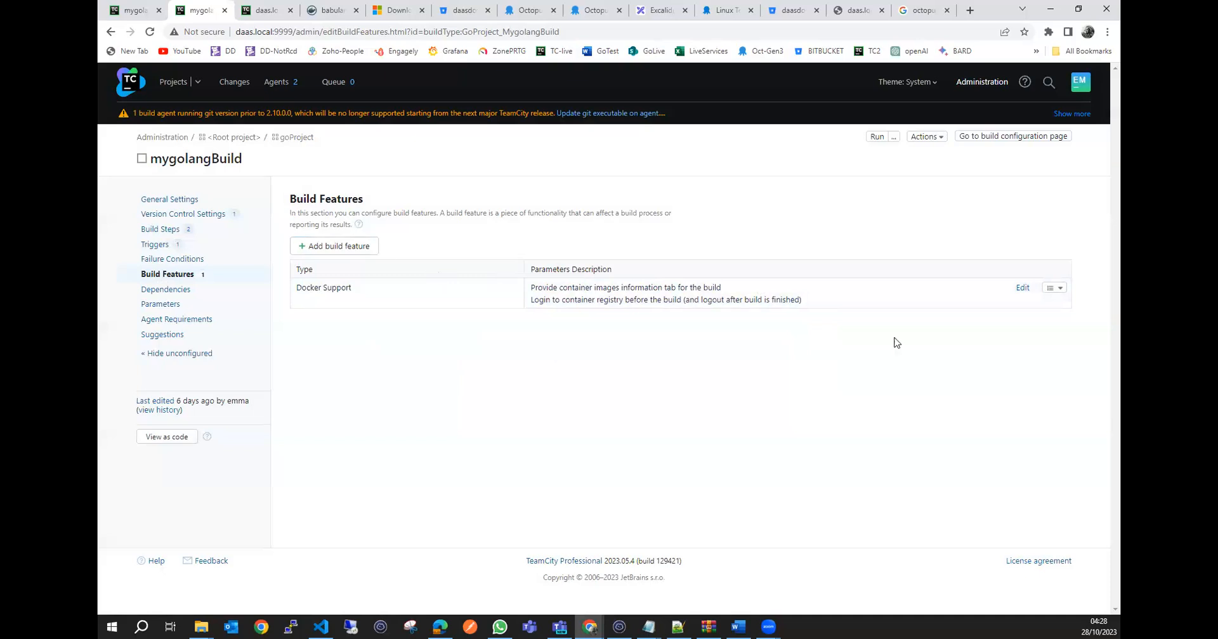
click(1020, 288)
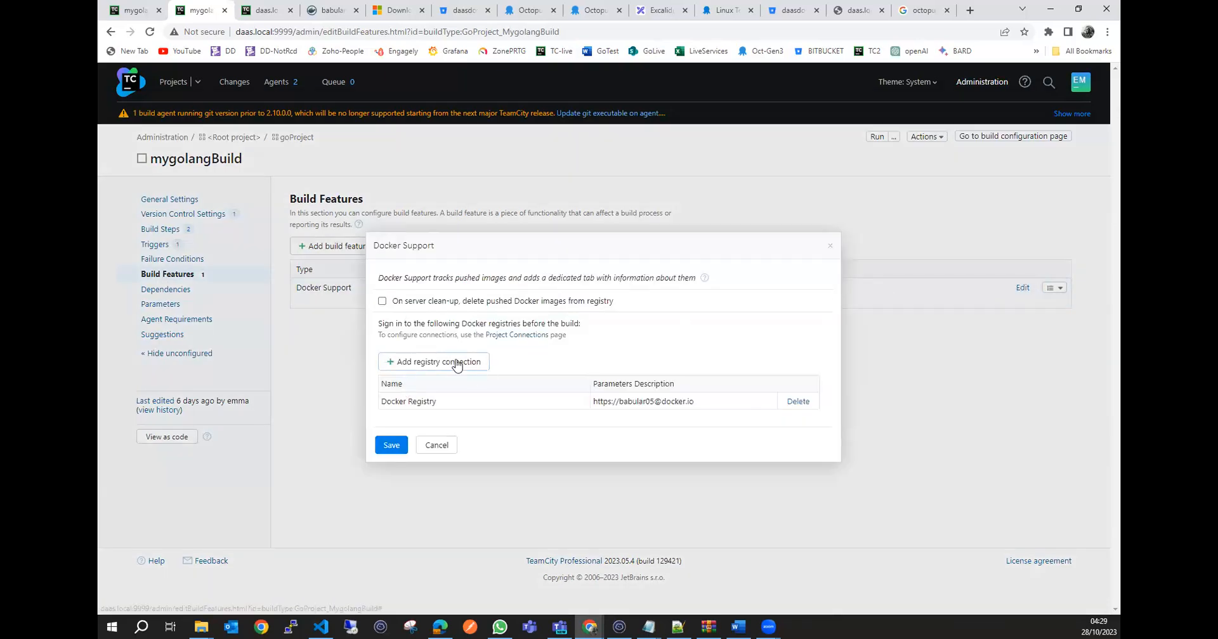
click(457, 366)
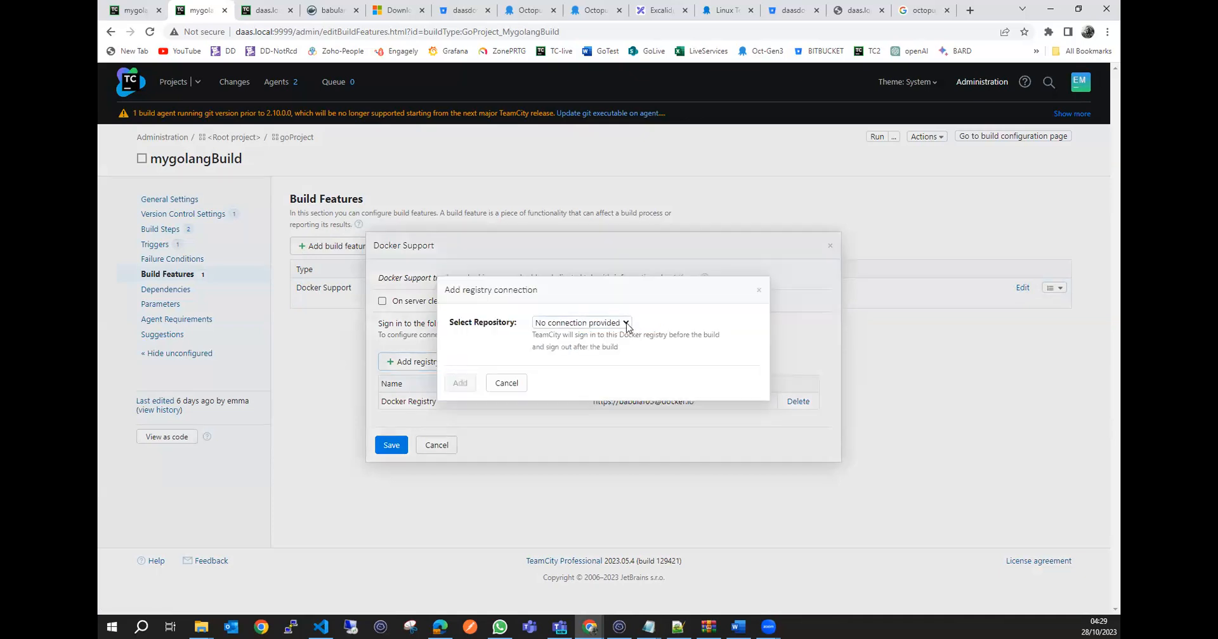
click(625, 324)
click(667, 323)
click(758, 290)
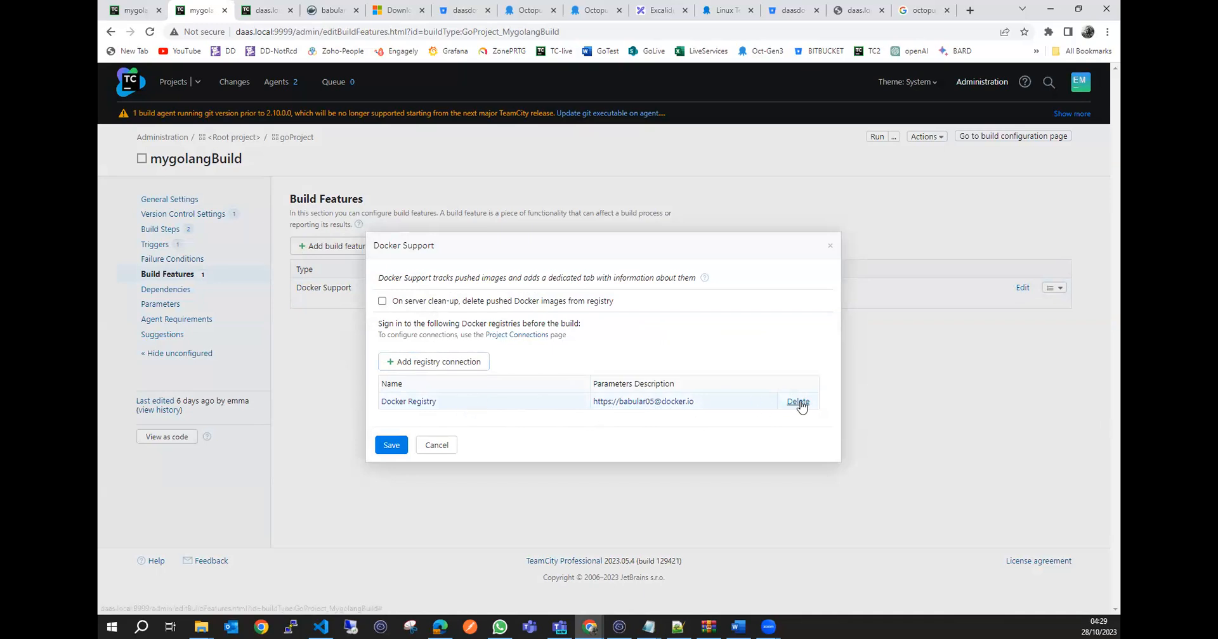
click(799, 402)
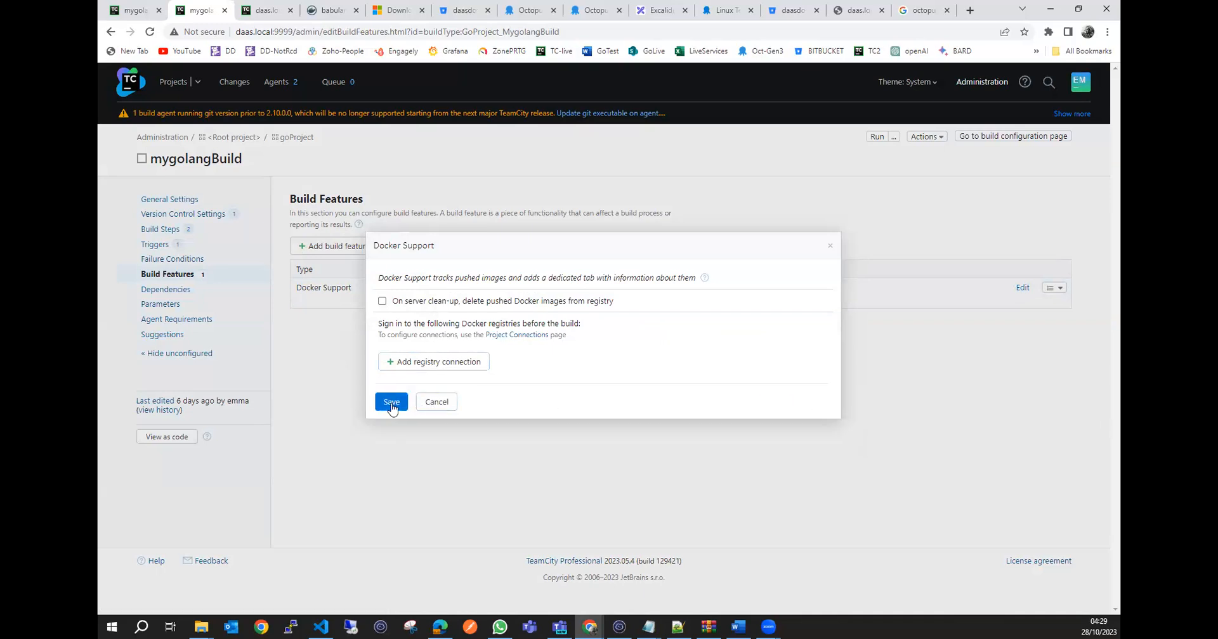
click(435, 402)
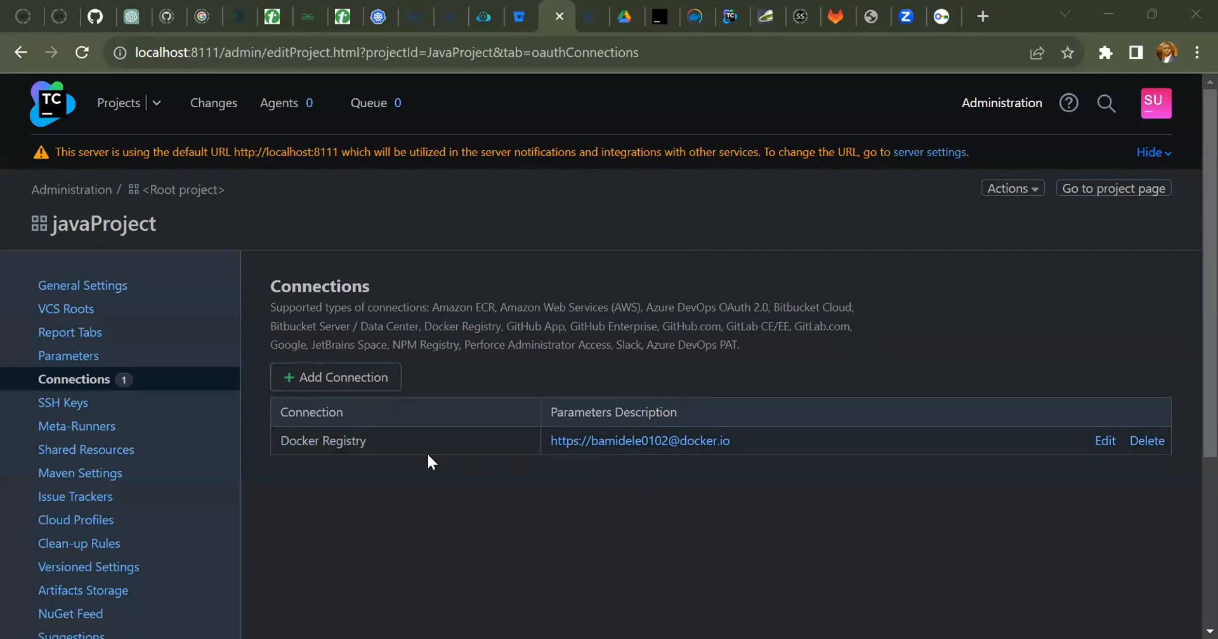
Switch to the localhost:8111 TeamCity server and open the build features of jsProject's mynodejsBuild configuration.
click(118, 104)
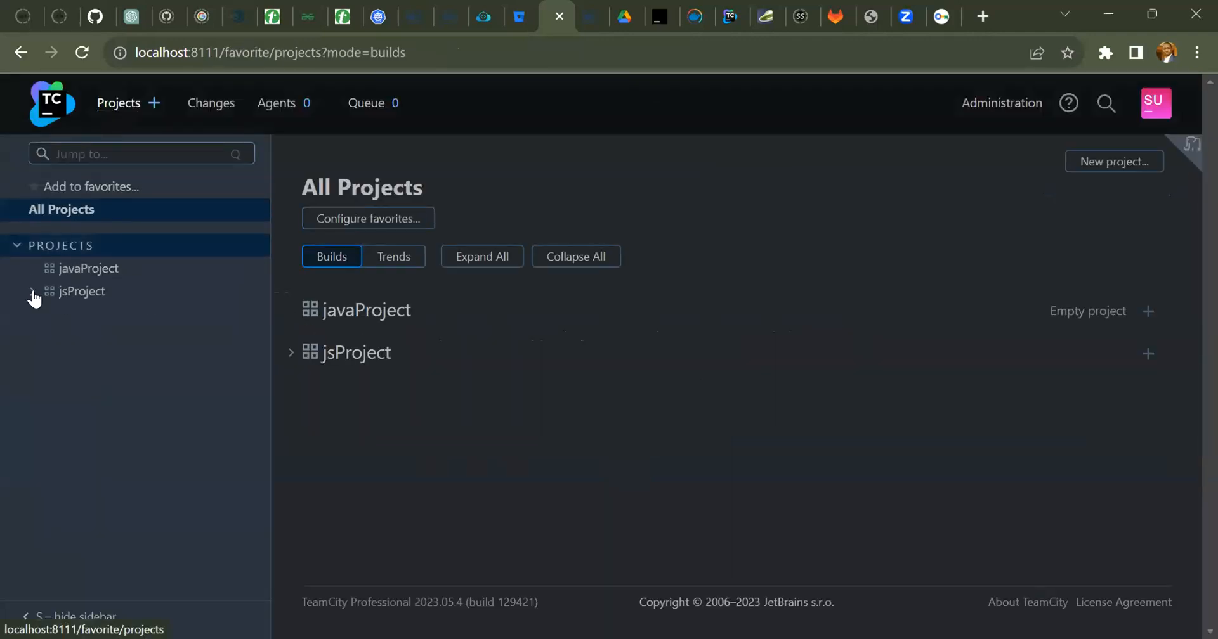
click(32, 293)
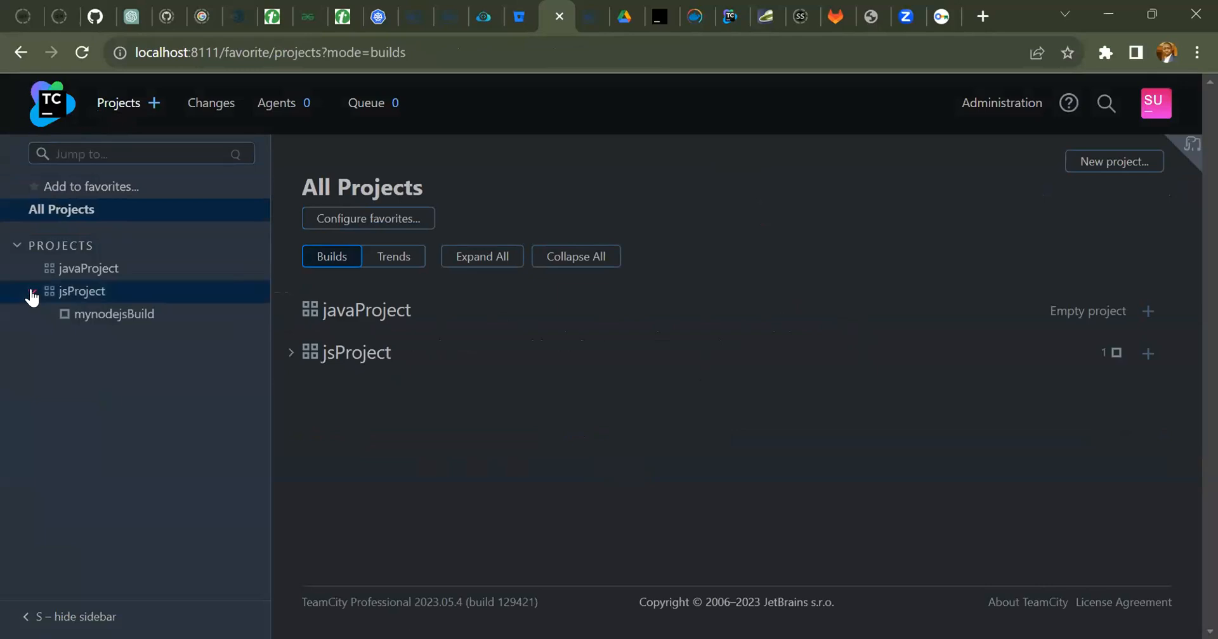
click(114, 317)
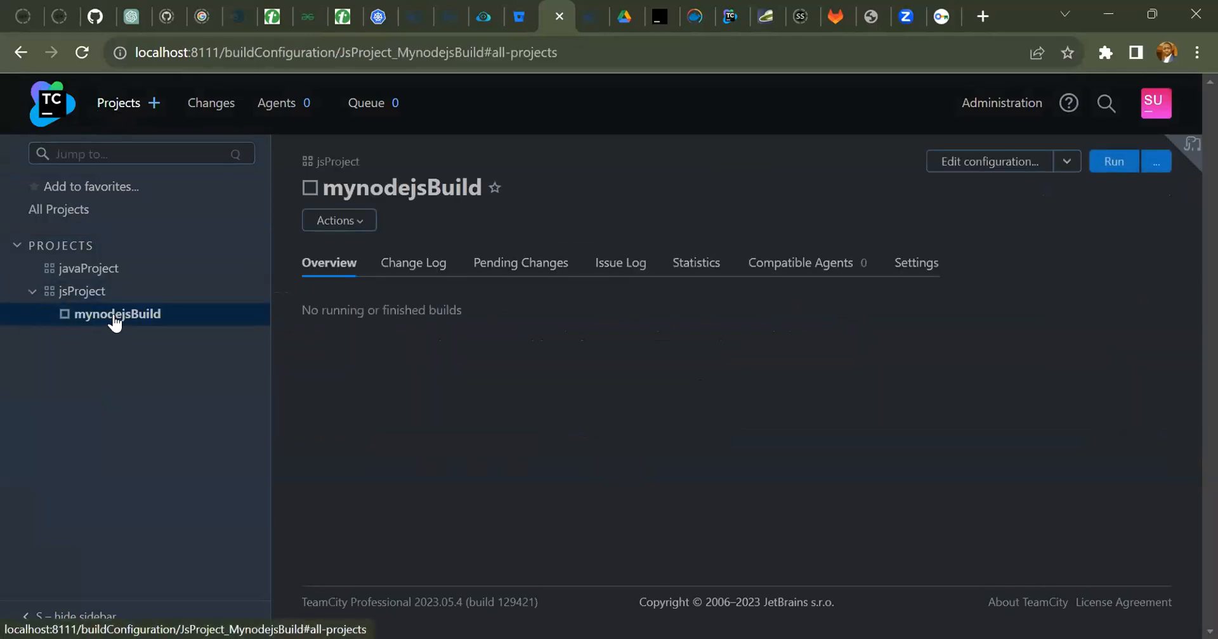
click(980, 165)
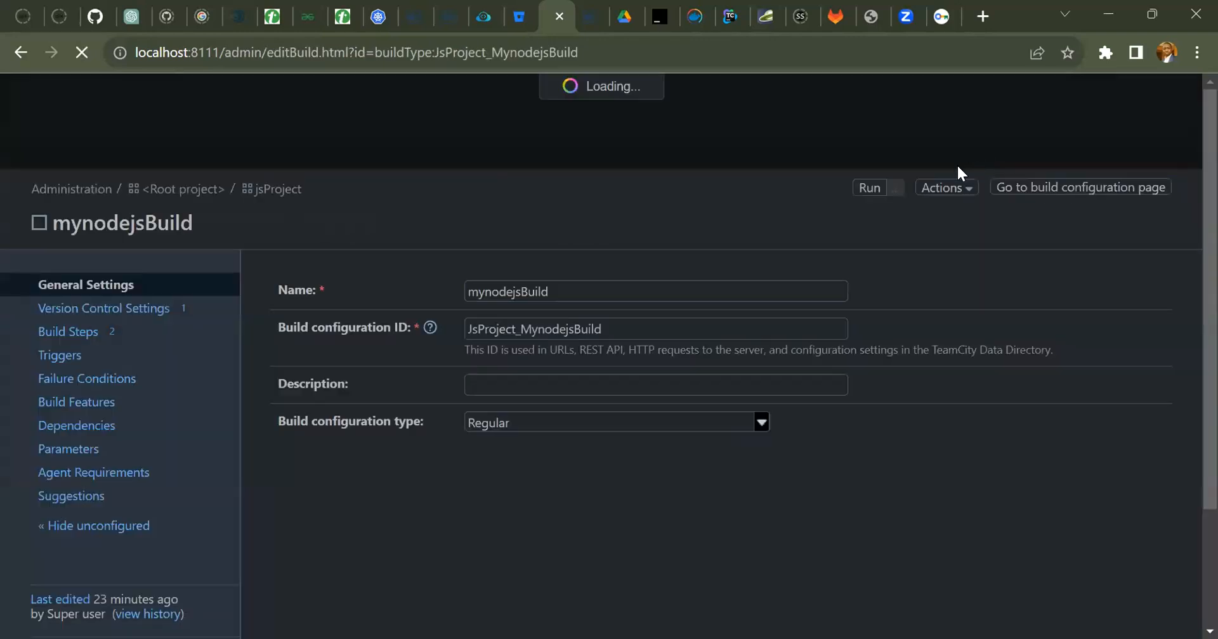
click(79, 406)
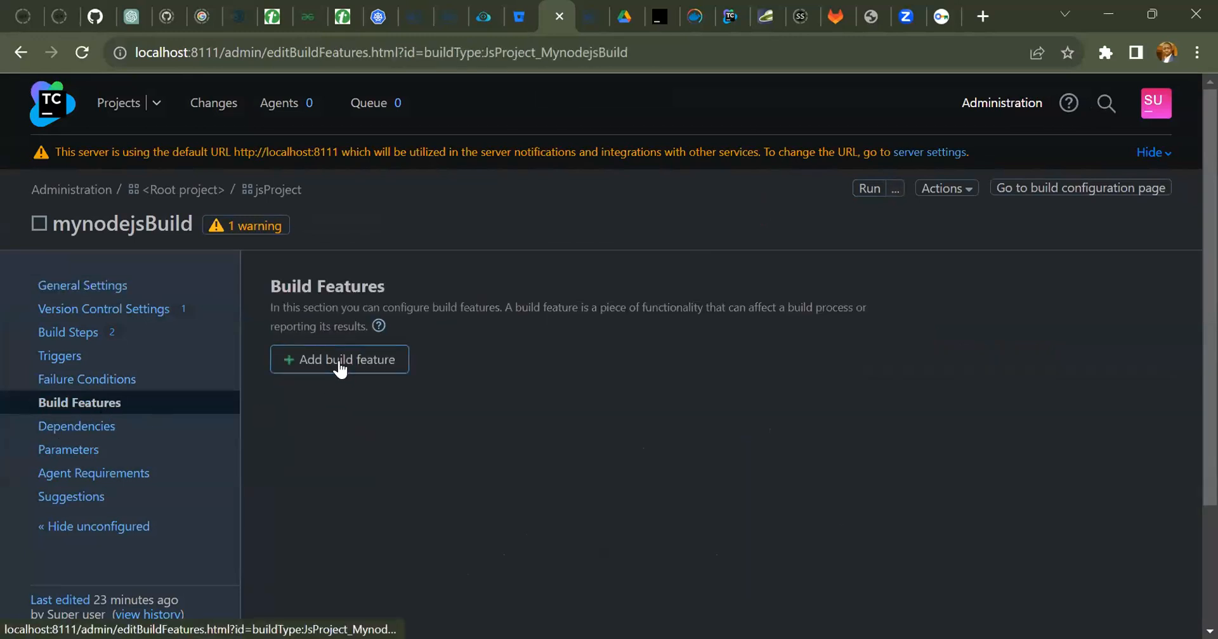
Try to add a Docker Support build feature with a registry connection to mynodejsBuild, and cancel it.
click(339, 368)
click(453, 352)
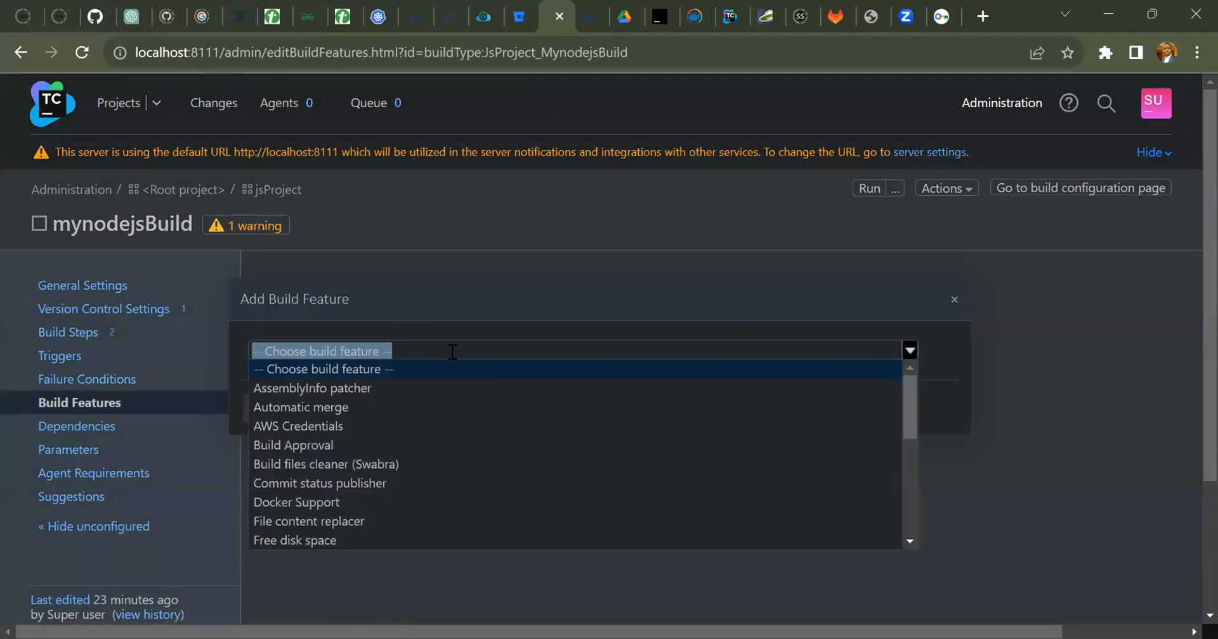
click(312, 505)
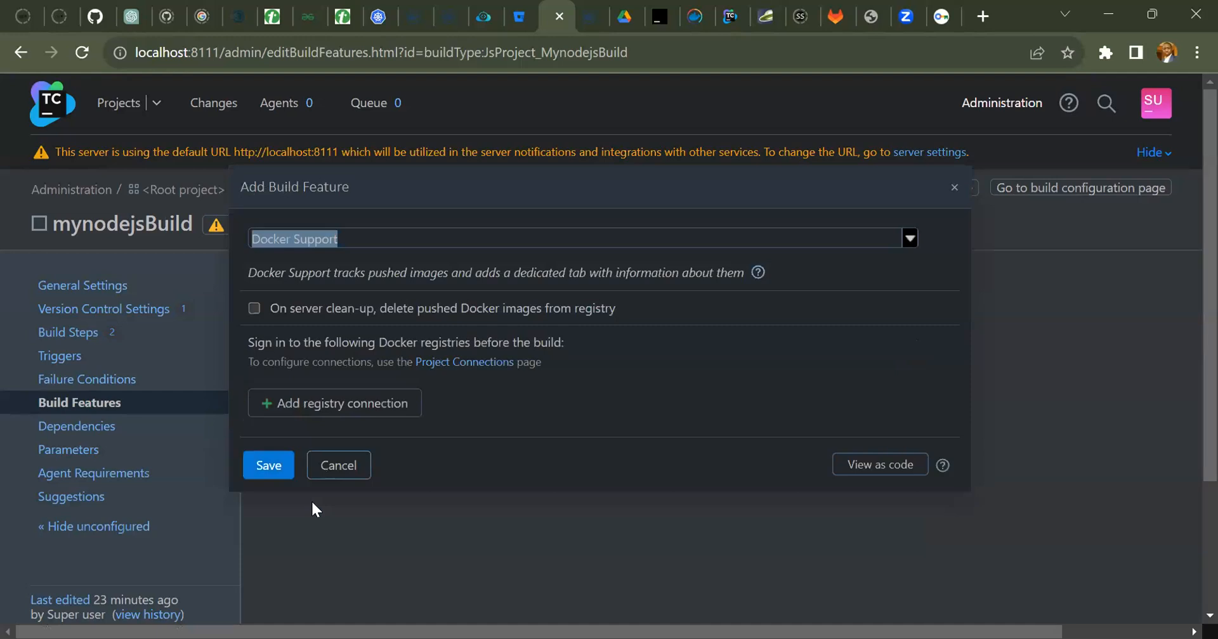
click(324, 406)
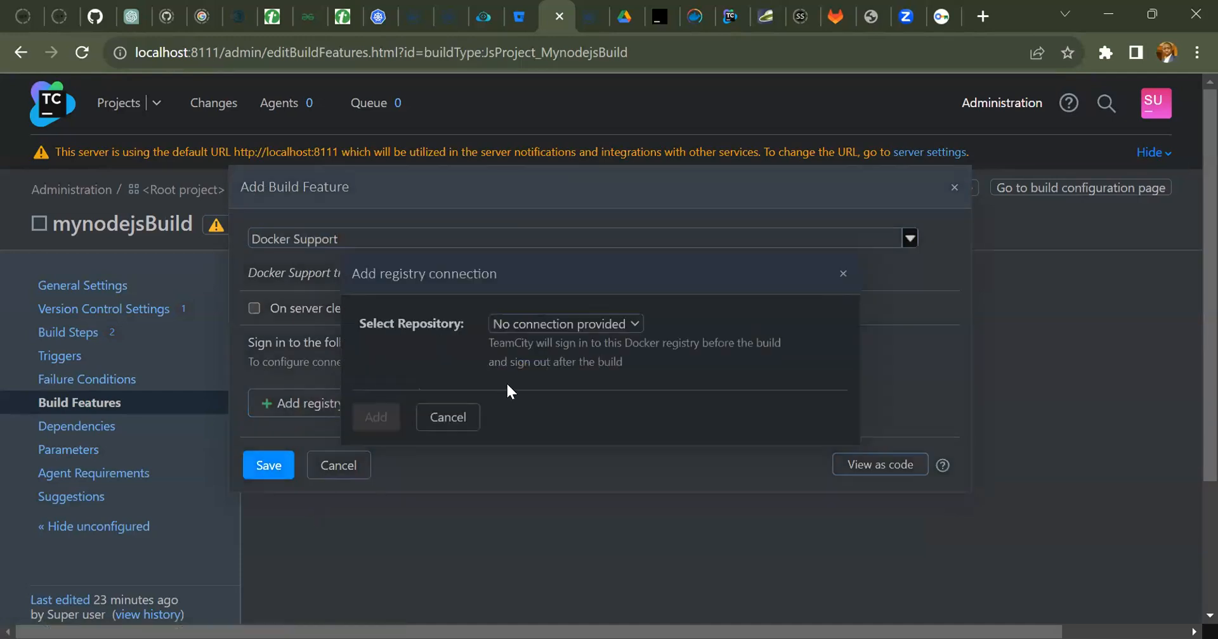
click(631, 327)
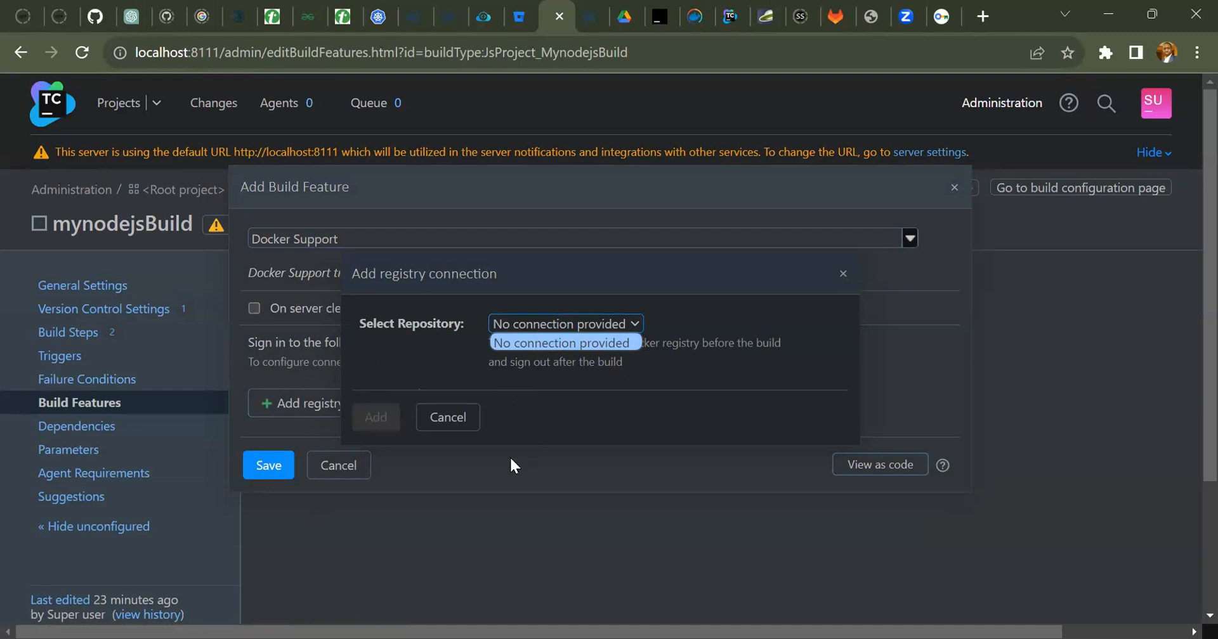
click(451, 422)
click(353, 468)
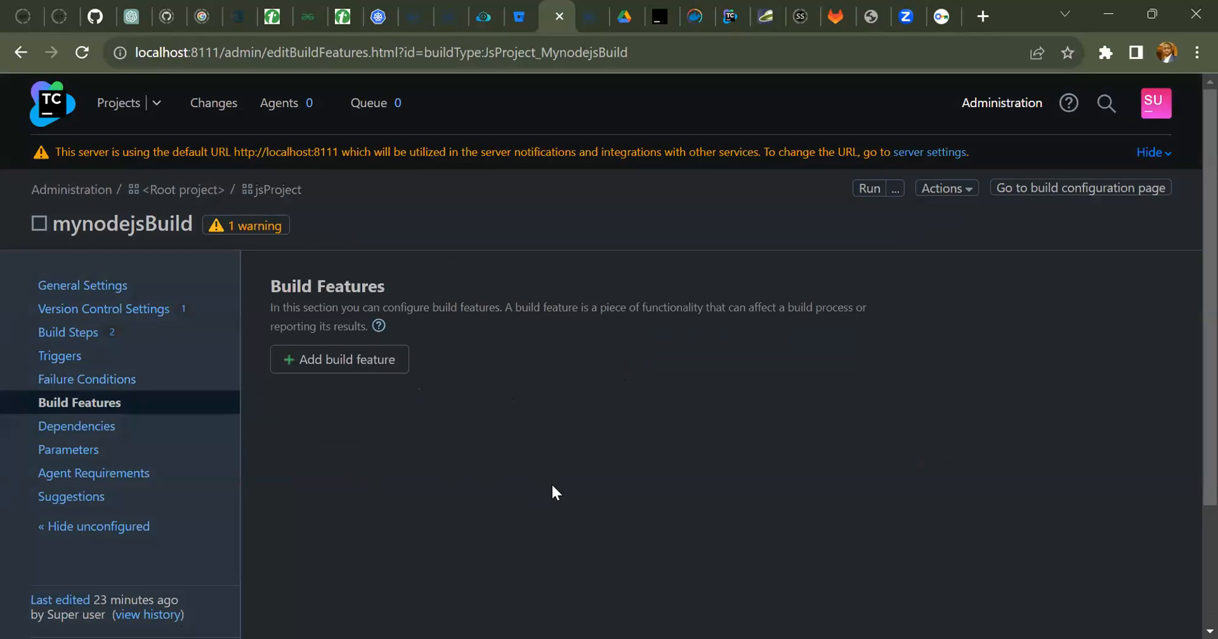
Add a Docker Support build feature to mynodejsBuild without a registry connection and save it.
click(348, 359)
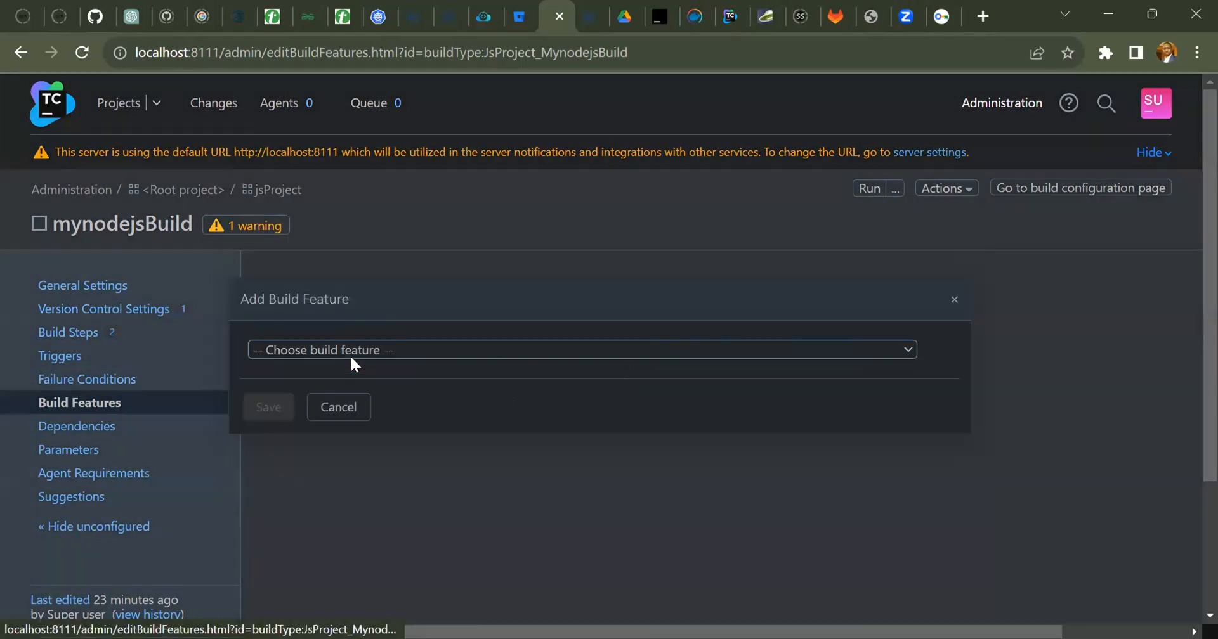
click(451, 351)
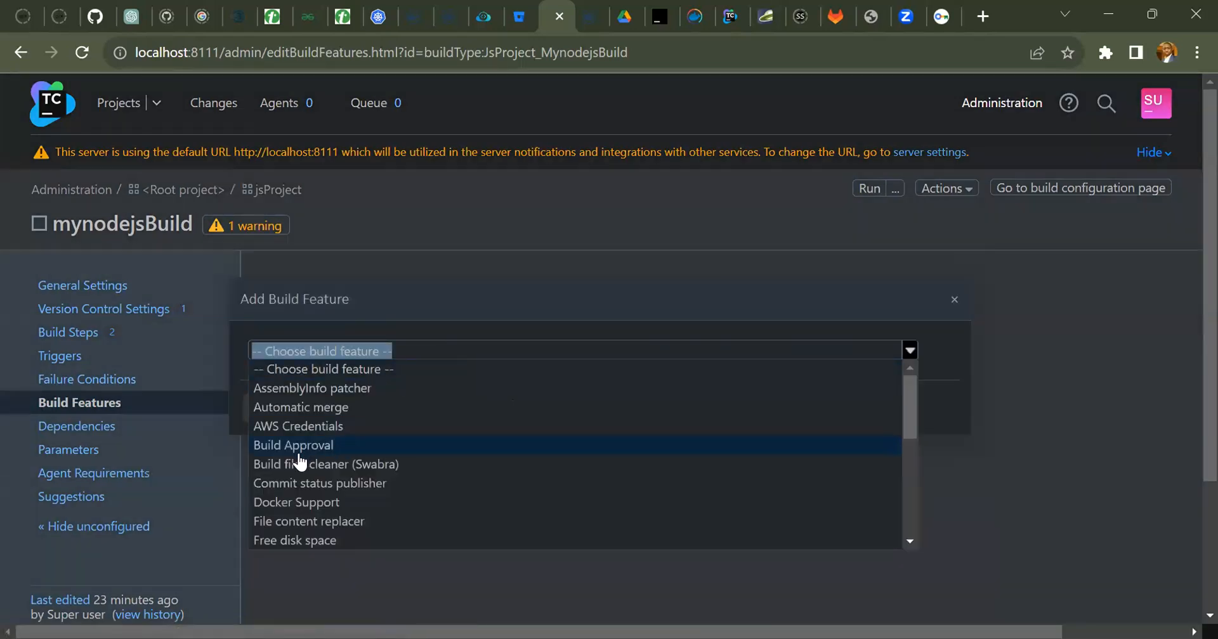
click(299, 502)
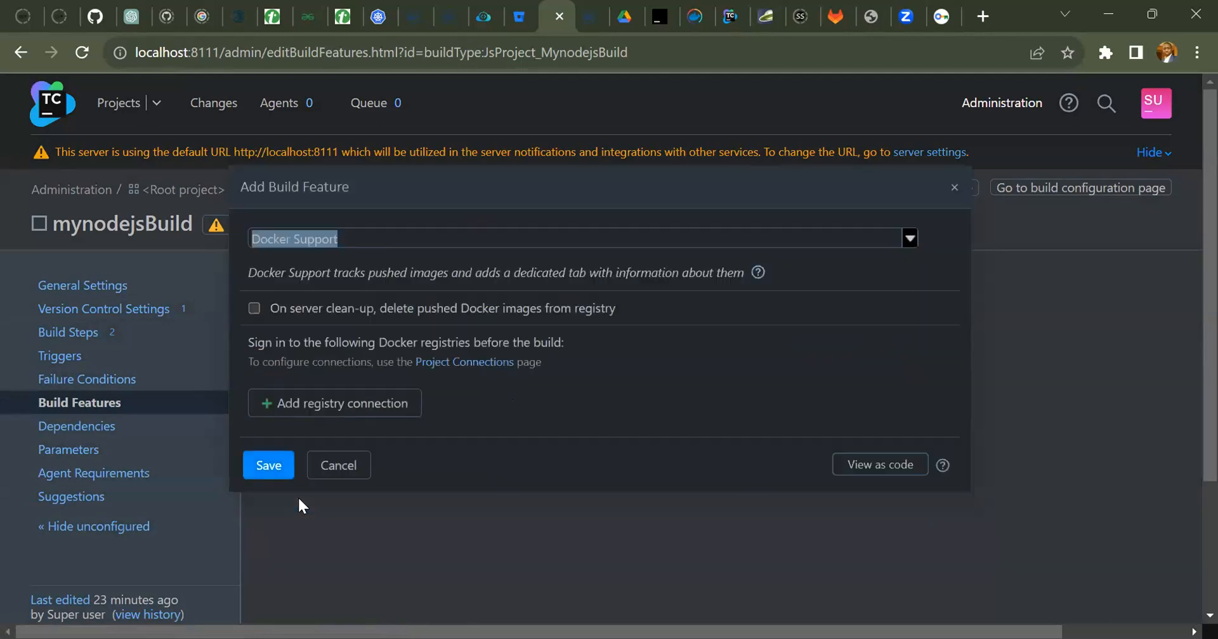
click(253, 473)
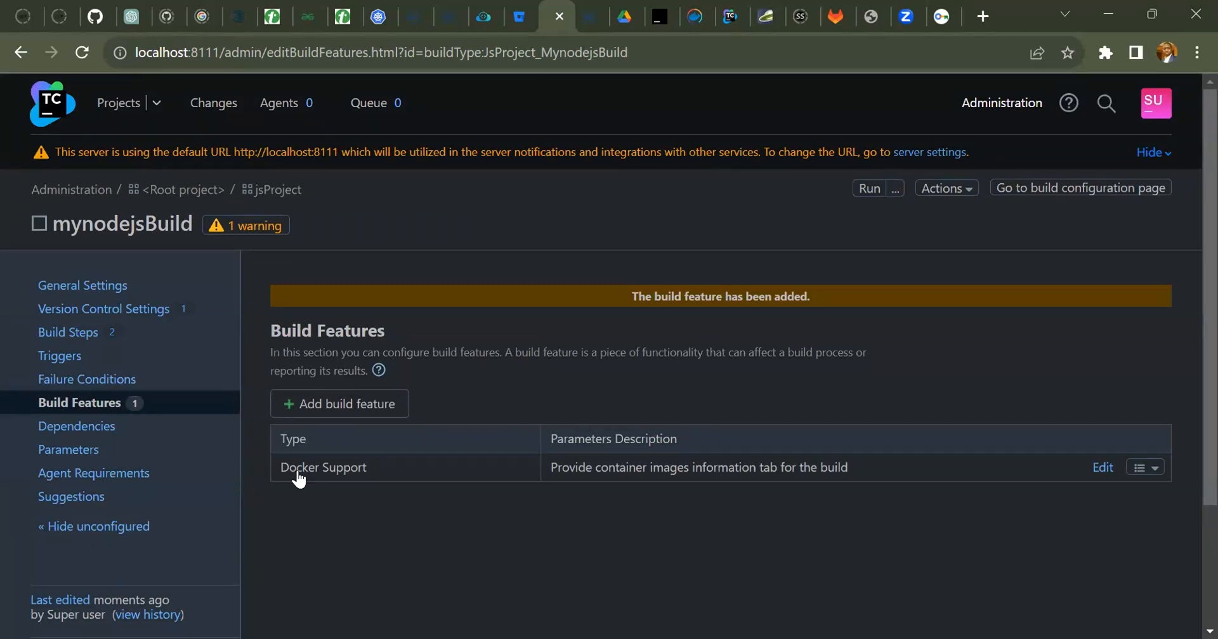
Check which registry connections the saved Docker Support feature of mynodejsBuild offers, and close it without changes.
click(1101, 468)
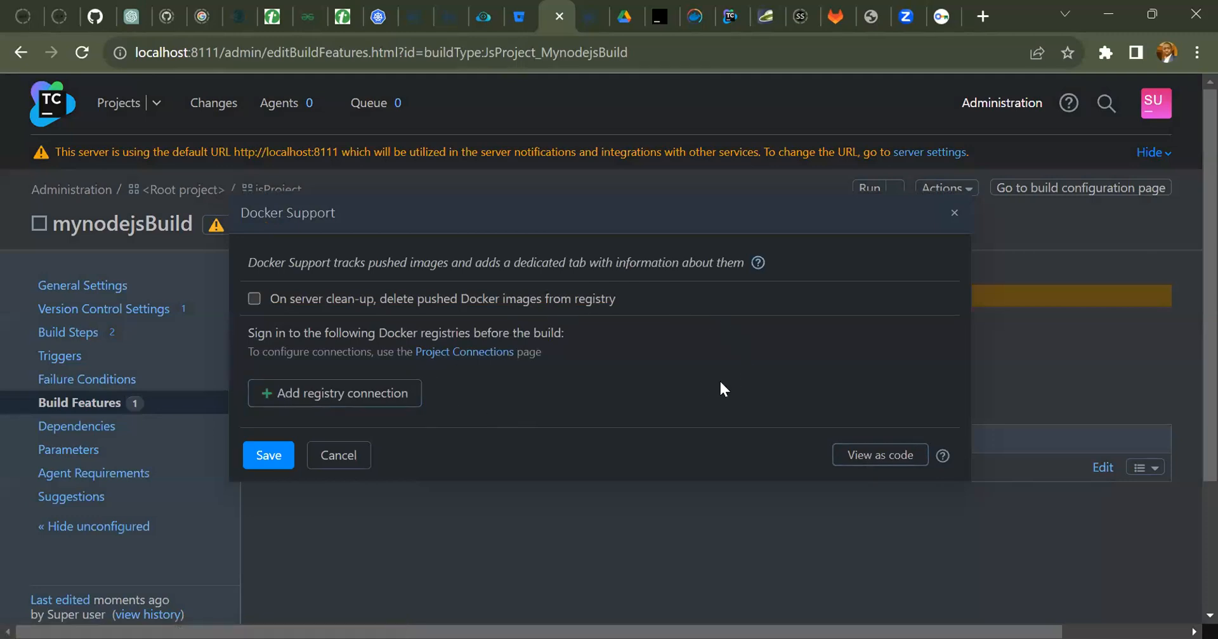
click(336, 390)
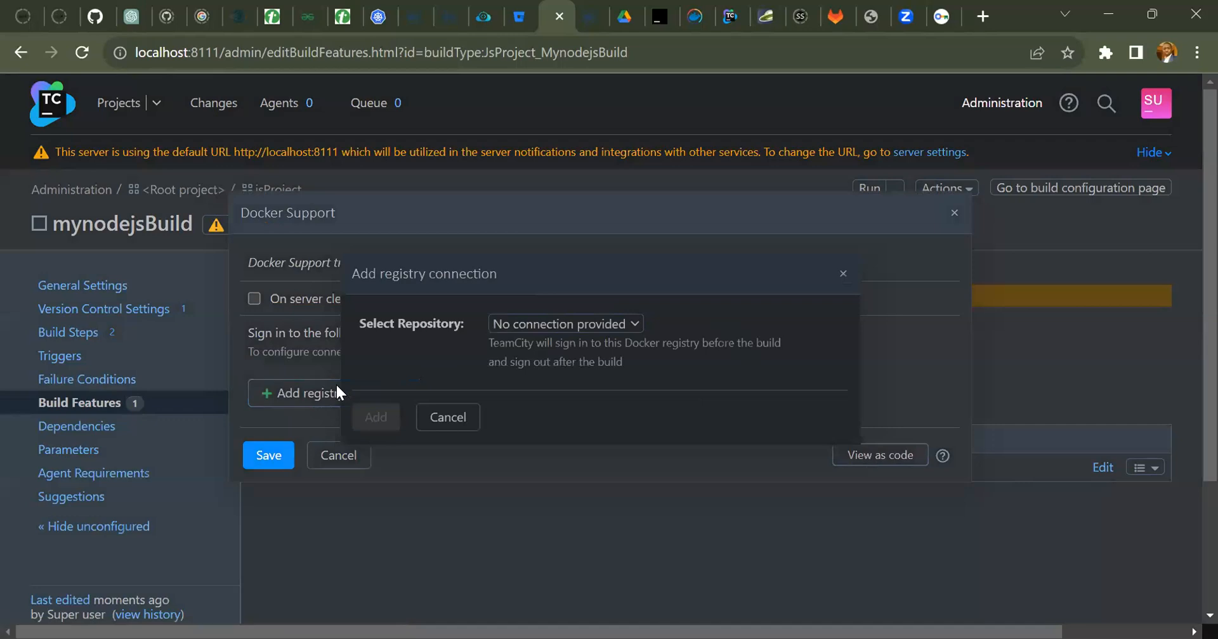
click(631, 325)
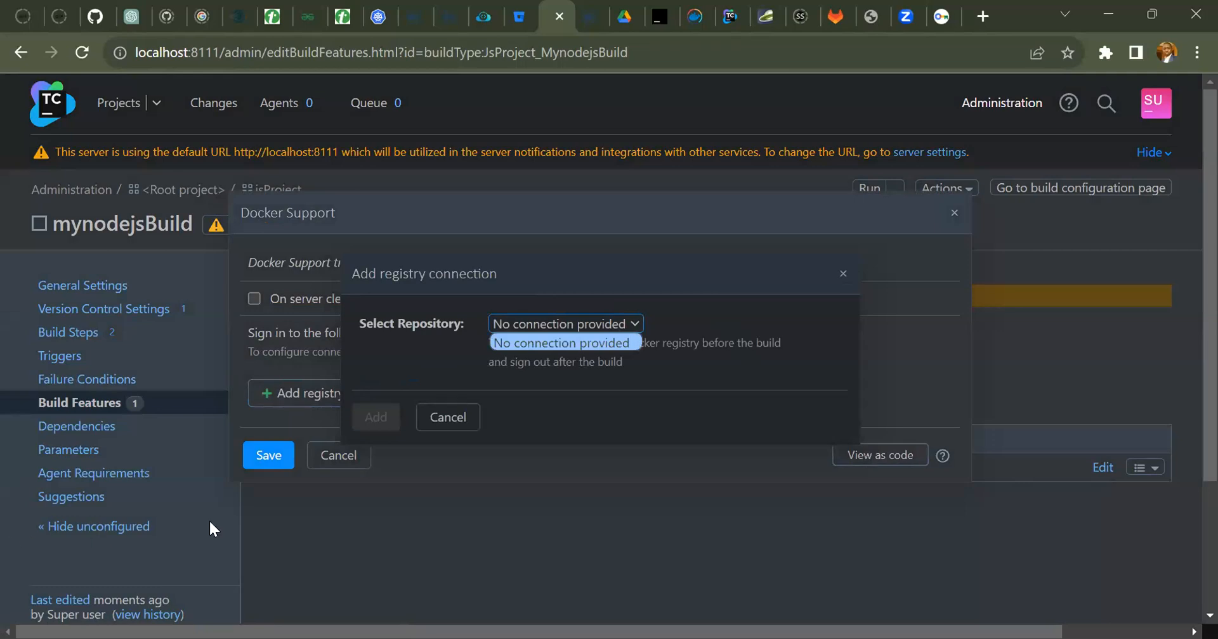
click(436, 419)
key(Escape)
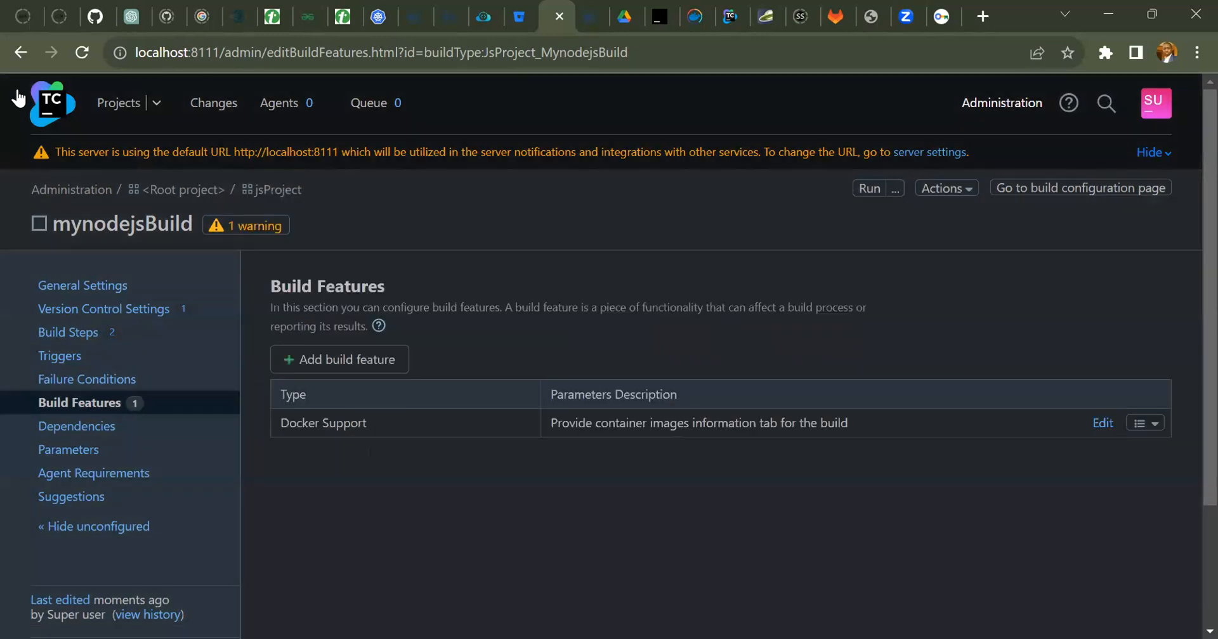
Delete the Docker Registry connection from javaProject's connection settings.
click(105, 107)
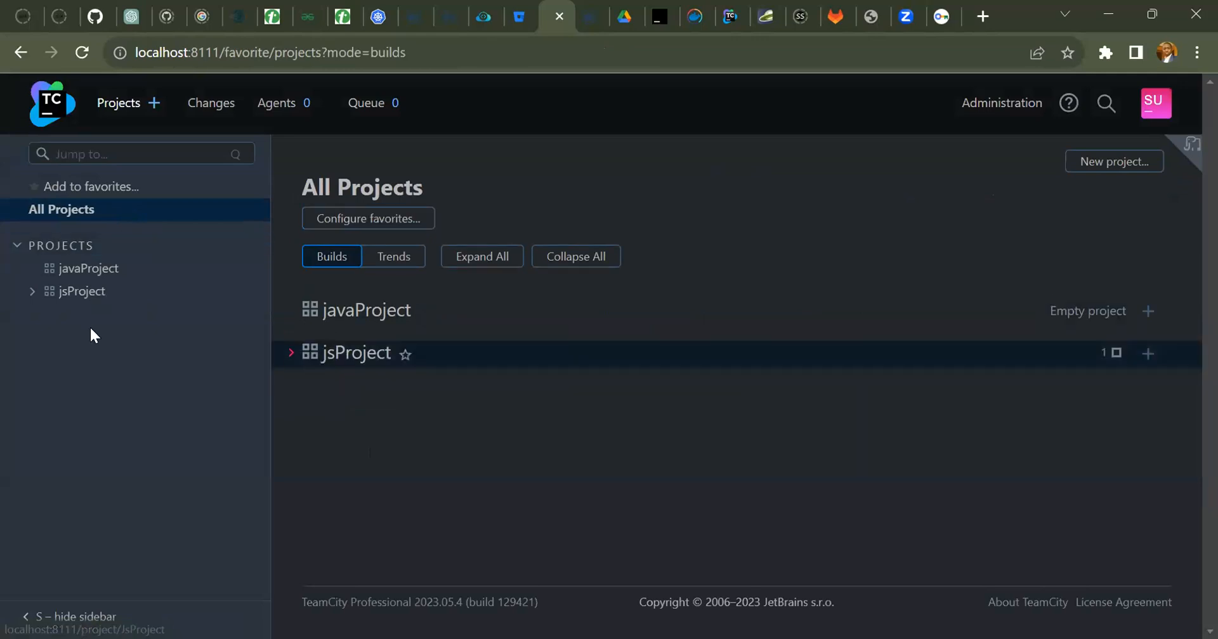
click(72, 270)
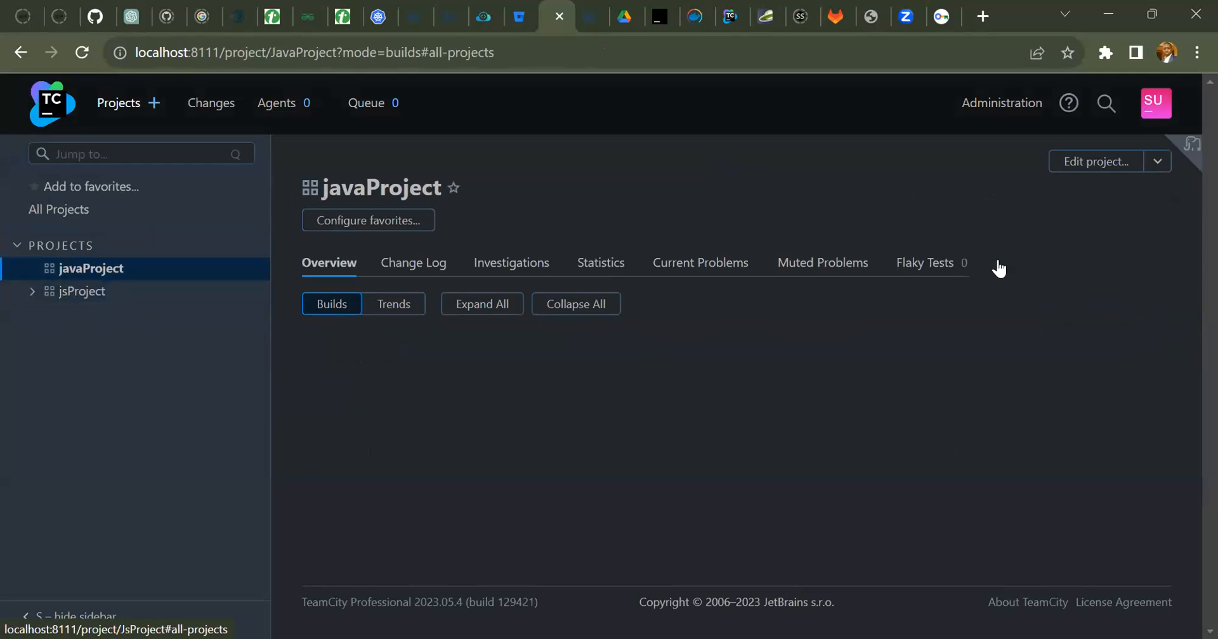
click(1128, 169)
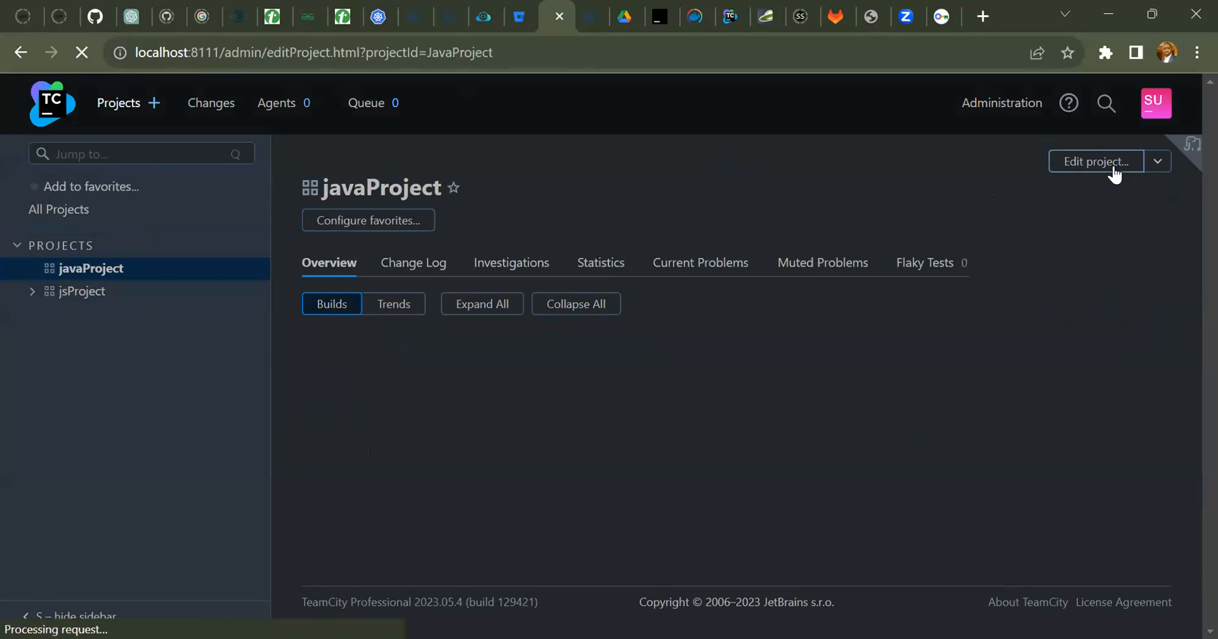
scroll(801, 233, down, 2)
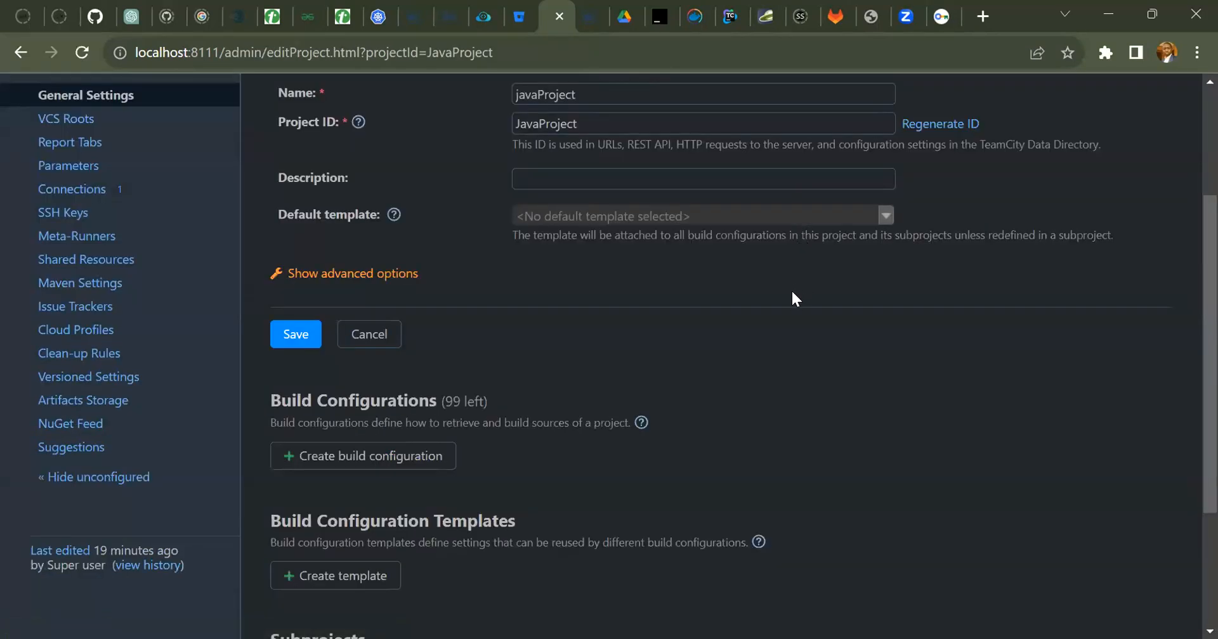
scroll(755, 290, up, 1)
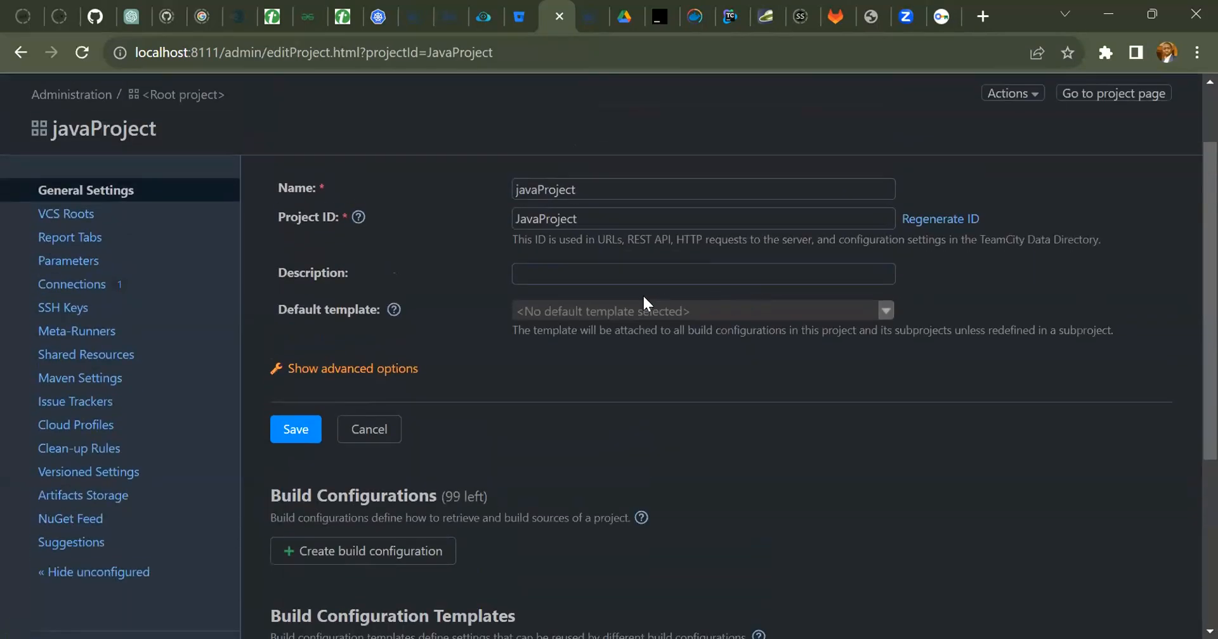
click(95, 284)
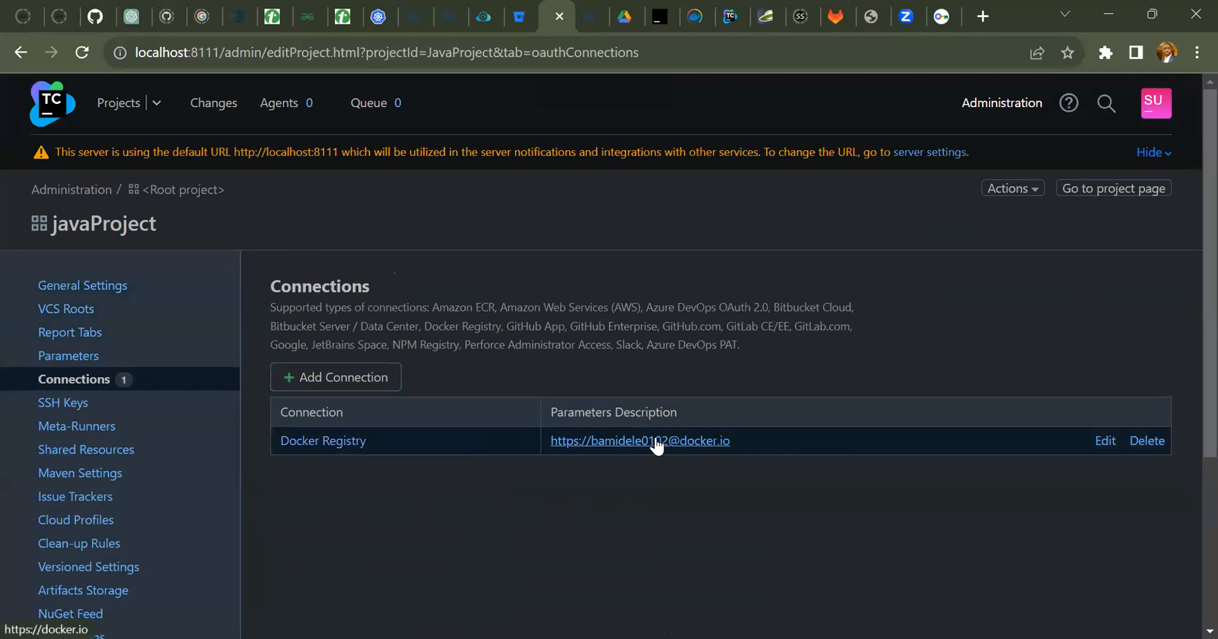
click(1147, 442)
click(680, 163)
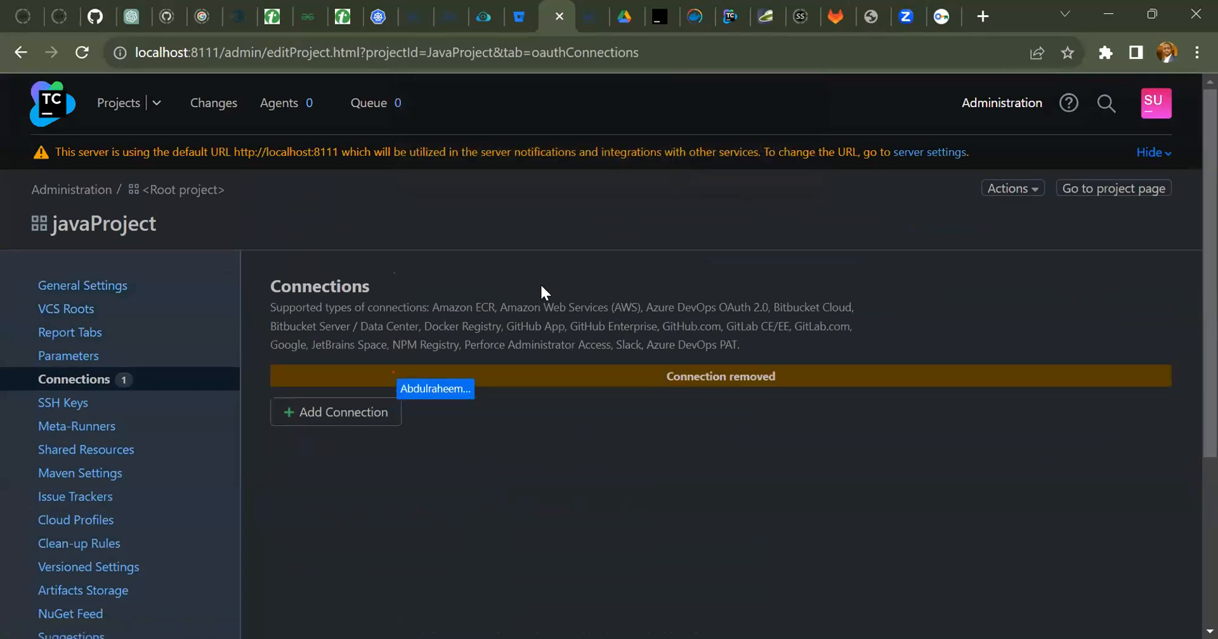
Start a new Docker Registry connection in javaProject and enter the Docker Hub account's username.
click(371, 420)
click(813, 350)
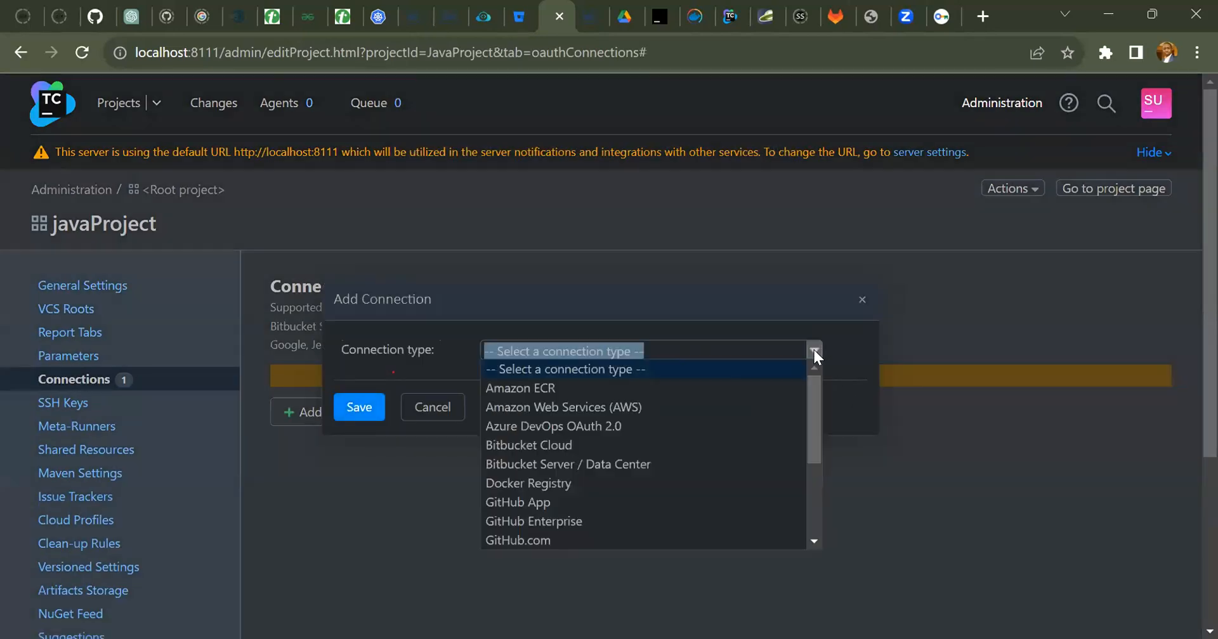
click(519, 483)
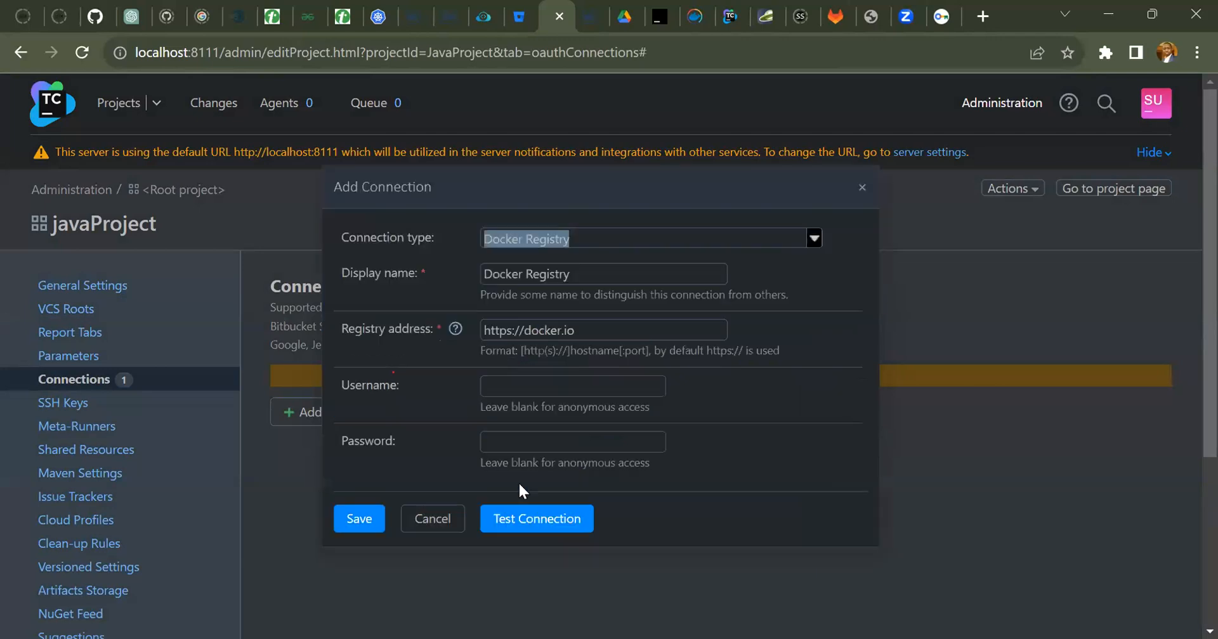
click(578, 389)
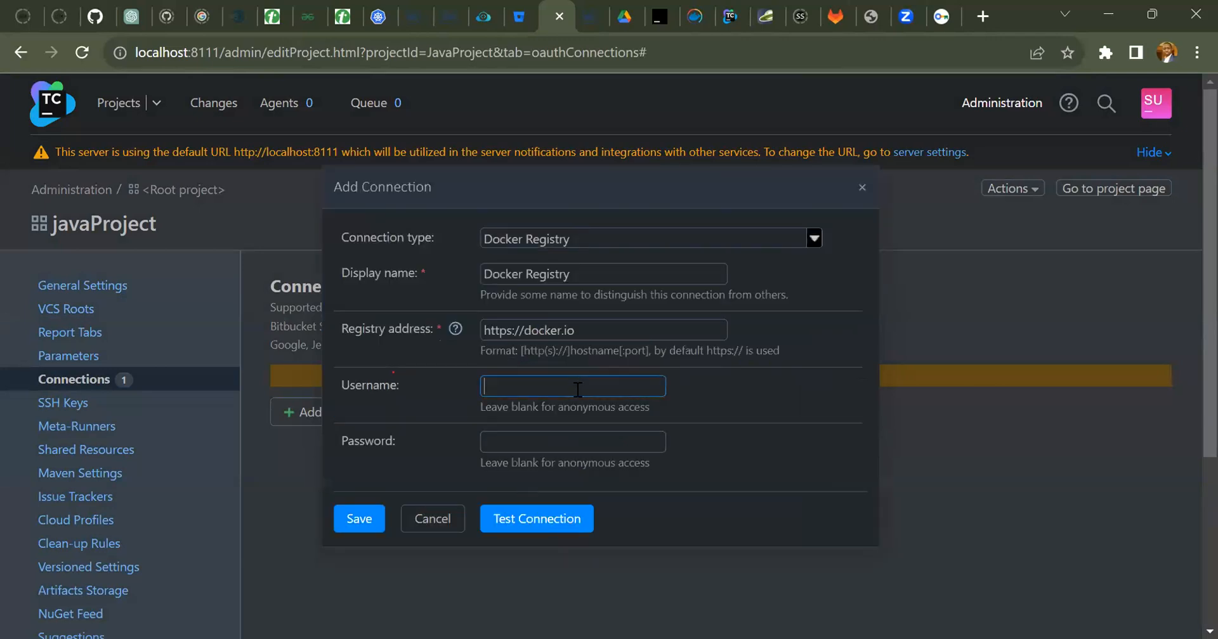
text(bamidele0102)
click(577, 443)
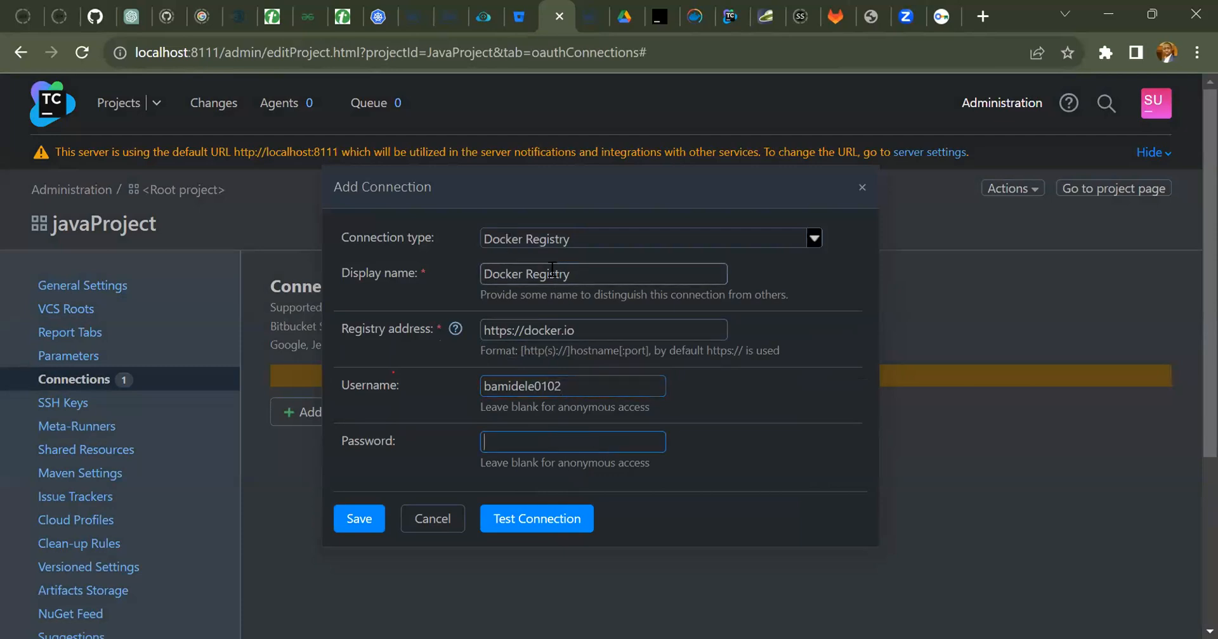
Set the new registry connection's display name to DockerTC.
click(579, 274)
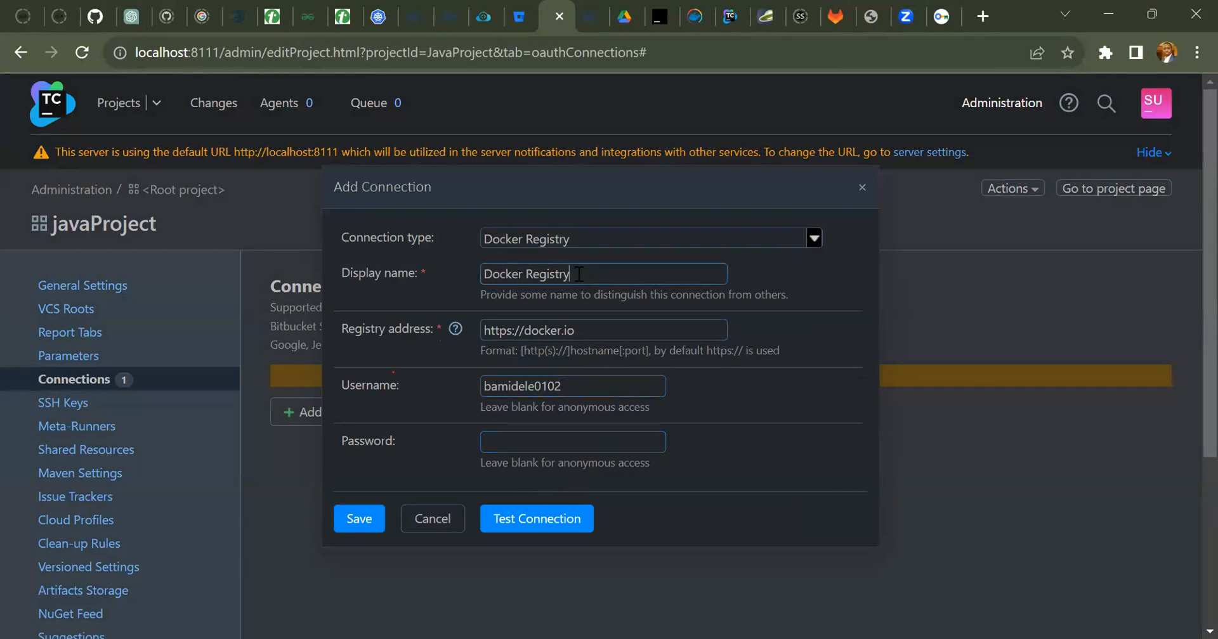
key(BackSpace)
key(BackSpace)
key(BackSpace)
key(BackSpace)
key(BackSpace)
key(BackSpace)
key(BackSpace)
text(TC)
key(BackSpace)
Paste the registry account password into the DockerTC connection, test the connection and save it.
key(Tab)
key(Tab)
key(Tab)
click(538, 443)
right_click(537, 442)
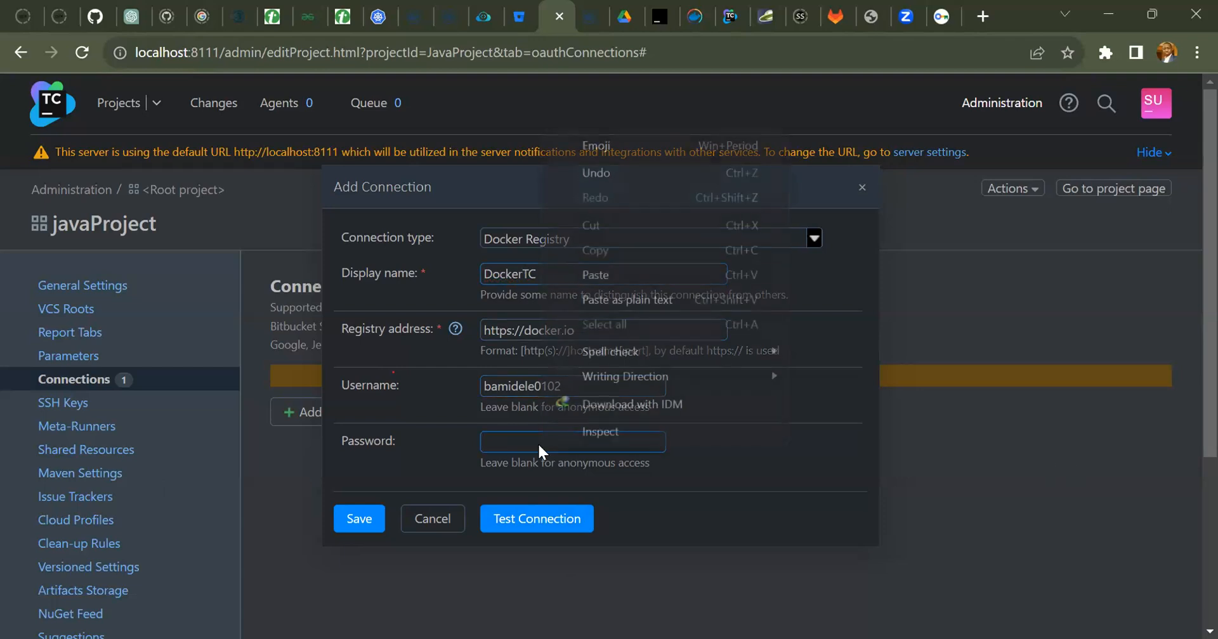
click(610, 275)
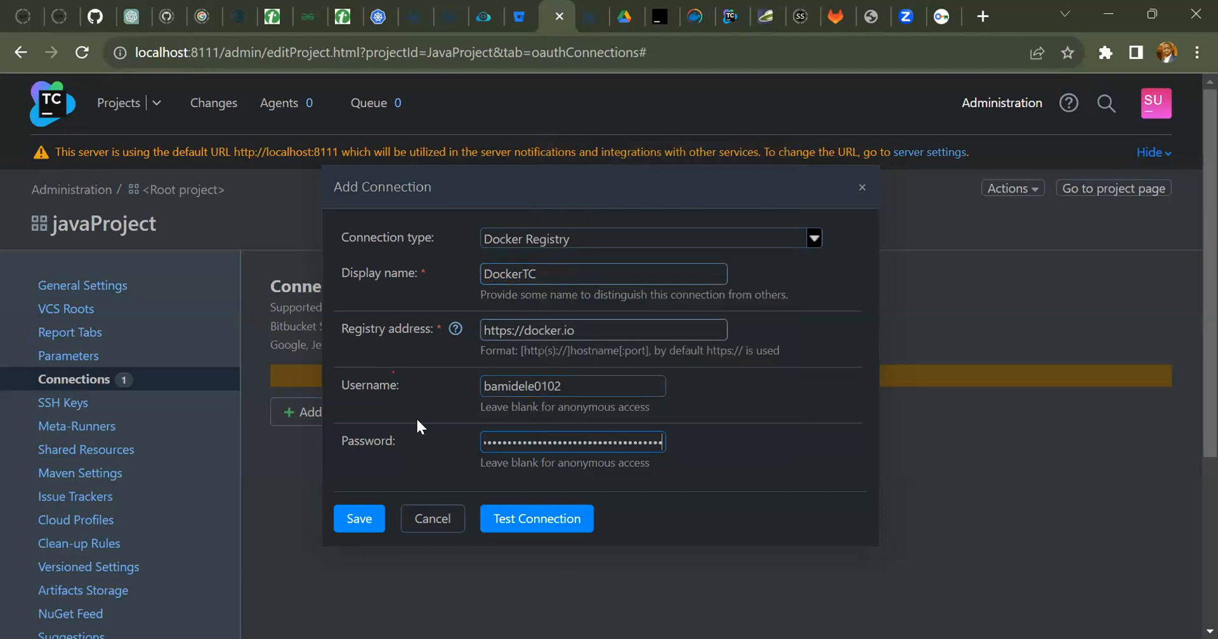
click(549, 521)
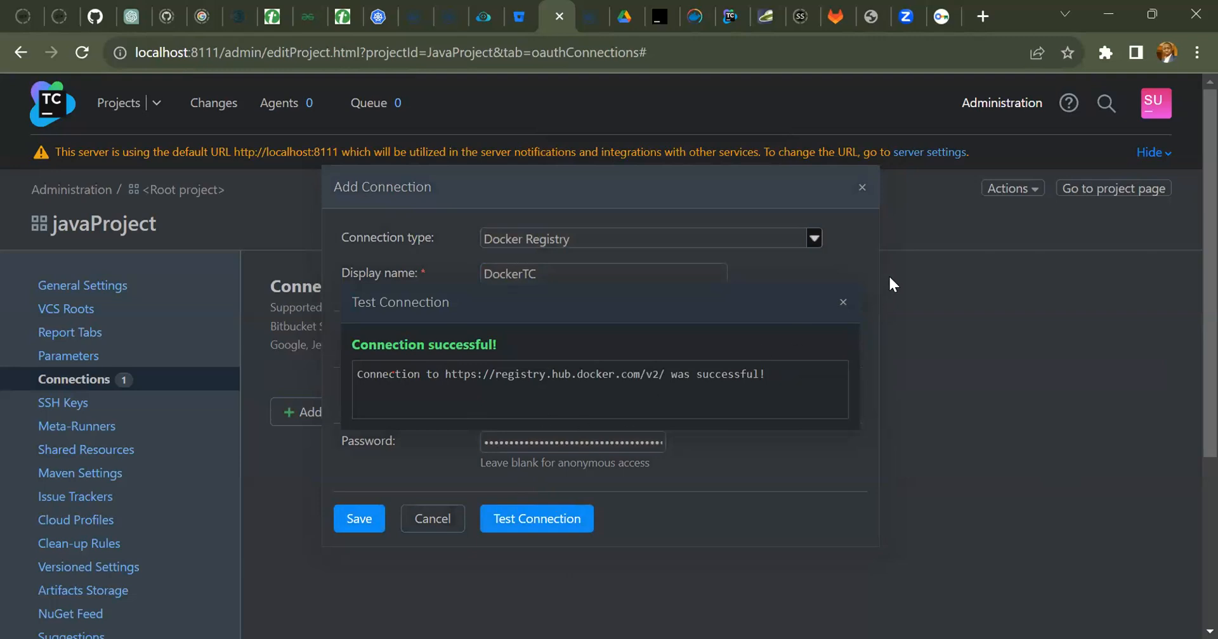
click(842, 303)
click(343, 521)
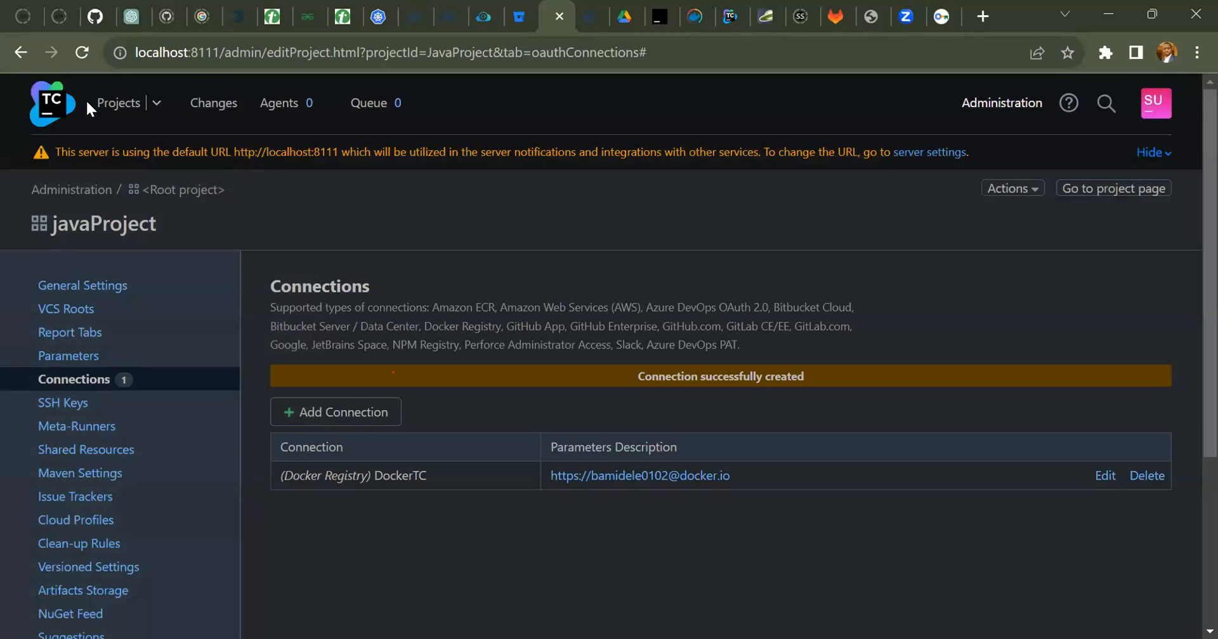
Open the Docker Support build feature of jsProject's mynodejsBuild configuration for editing.
click(112, 106)
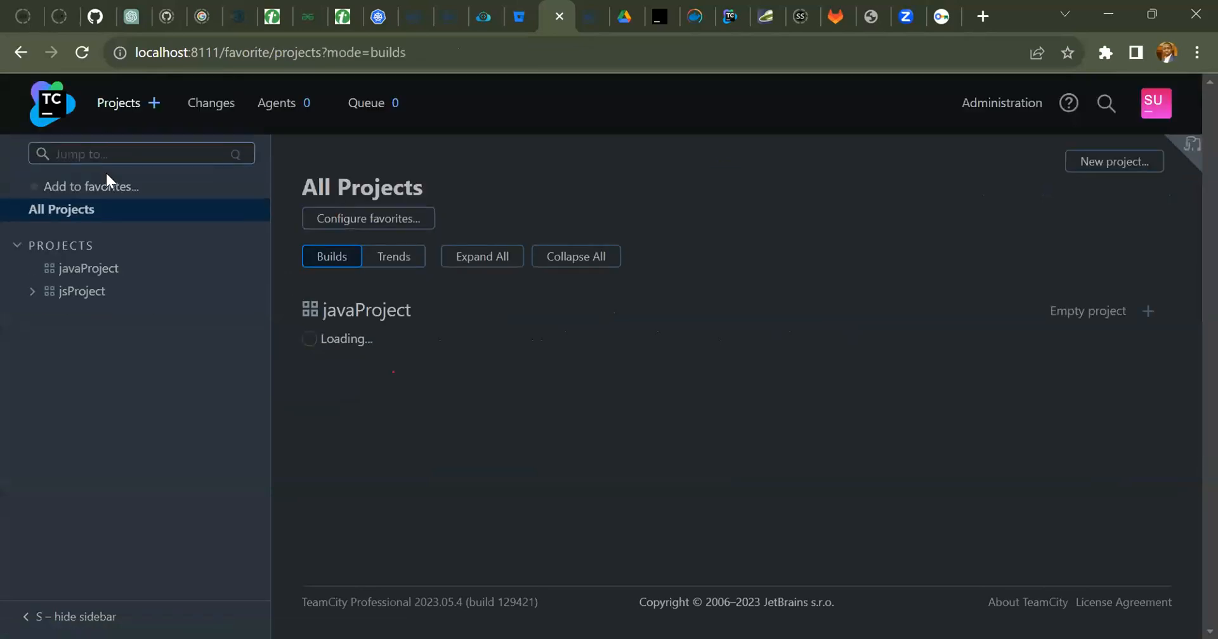
click(34, 293)
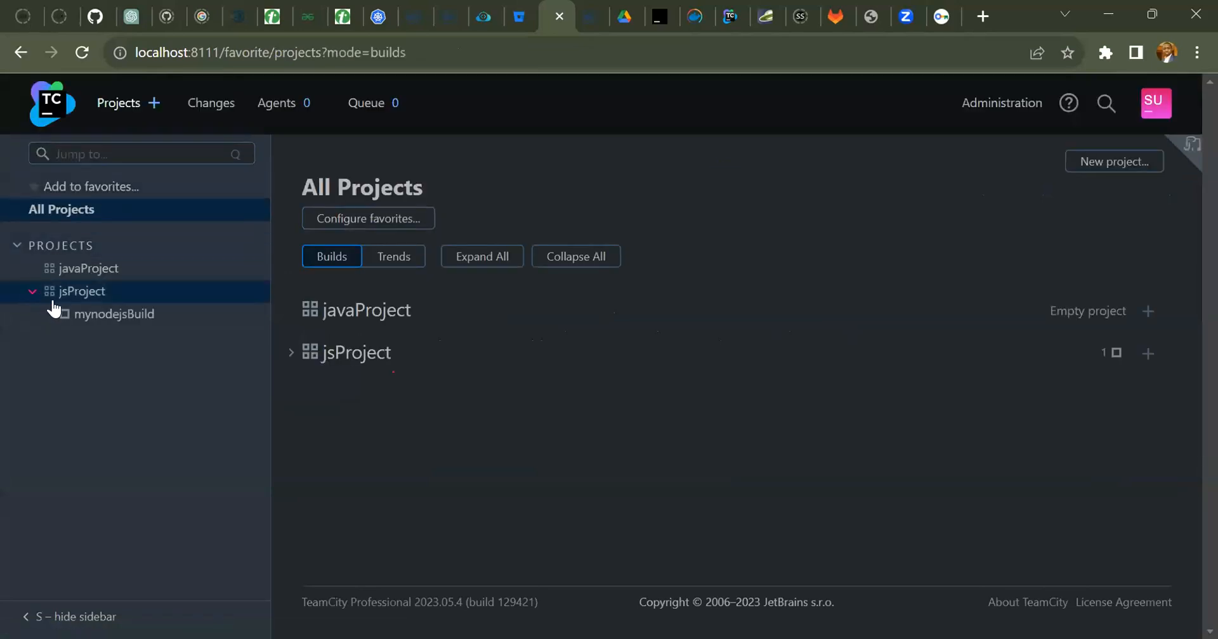
click(113, 321)
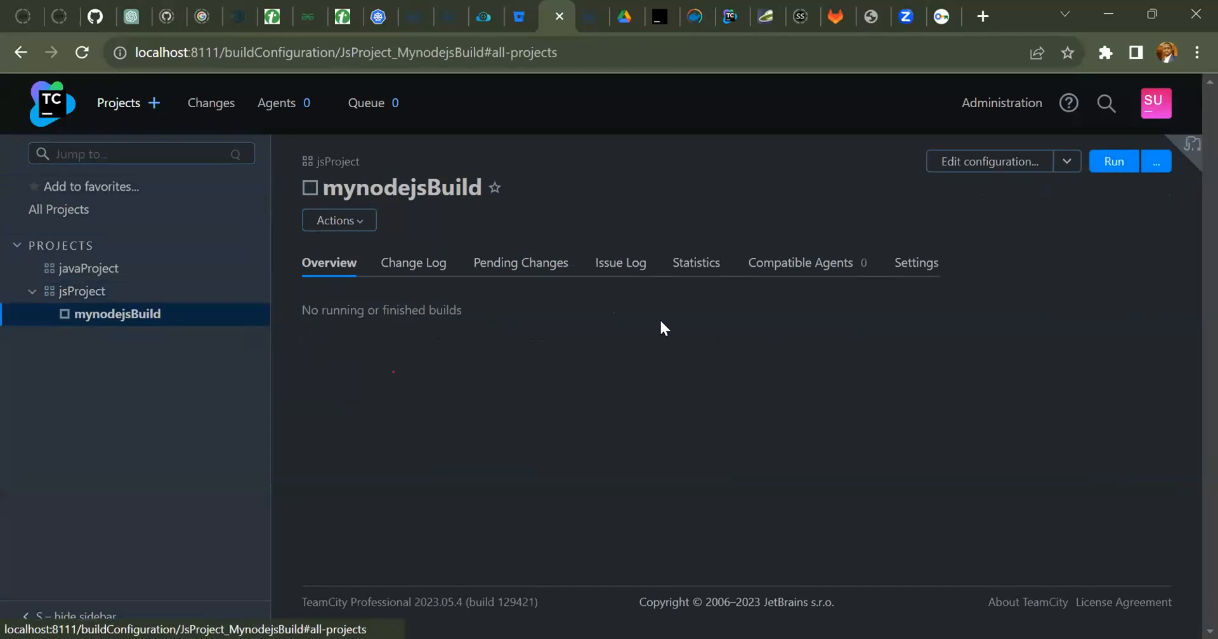
click(1020, 163)
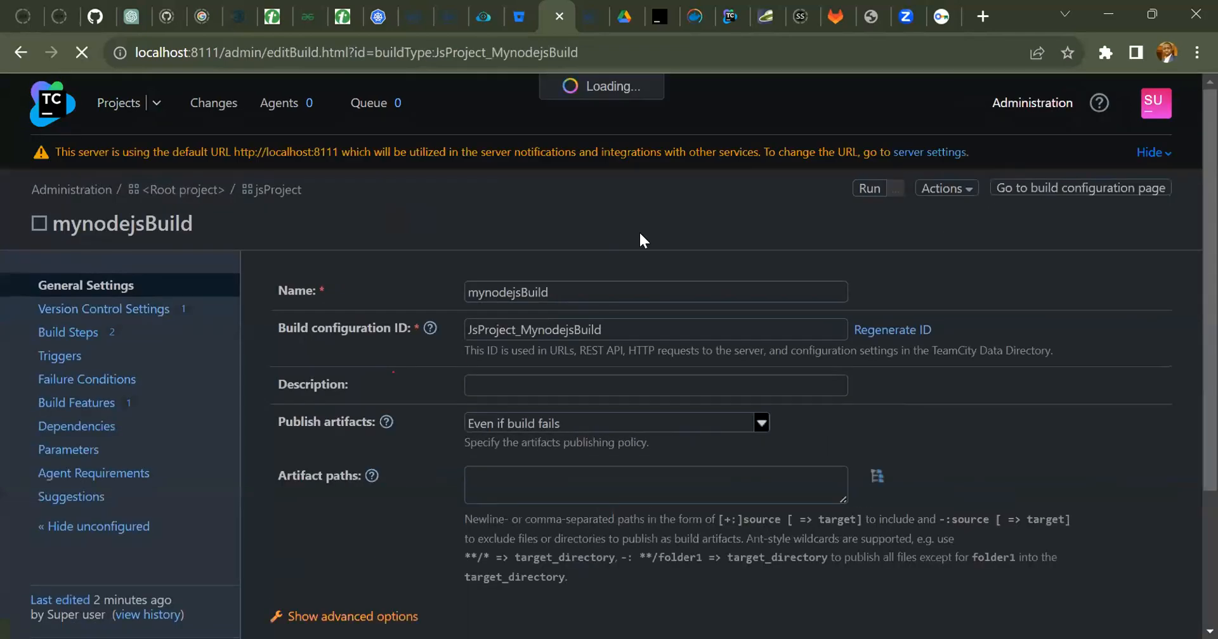
click(88, 402)
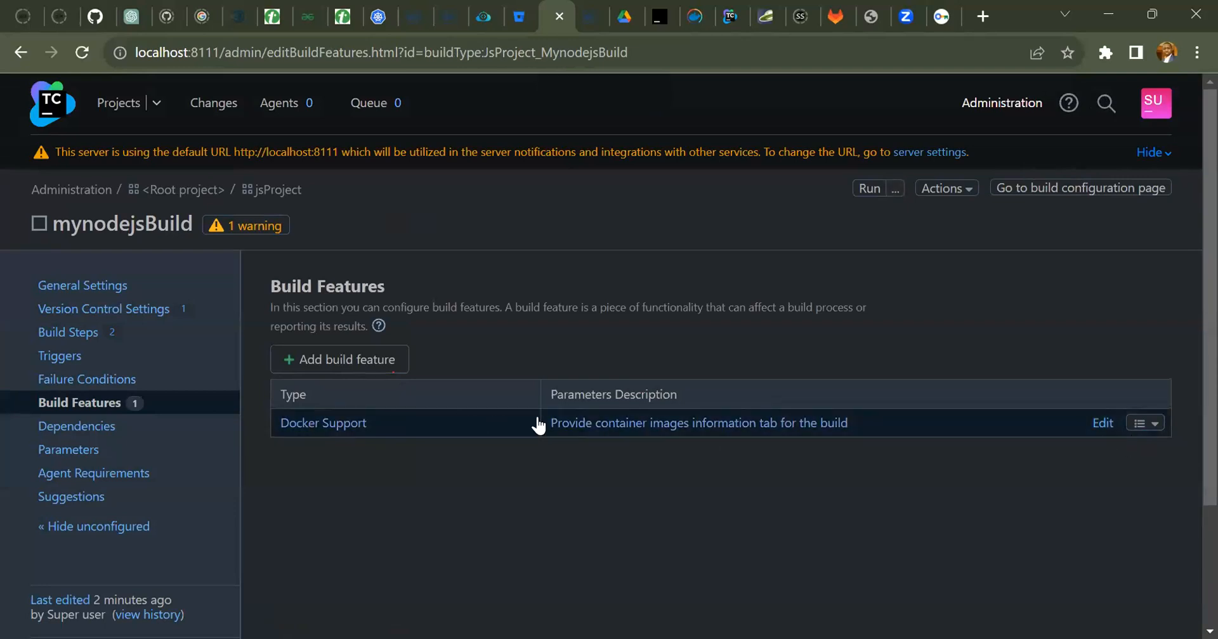
click(1102, 429)
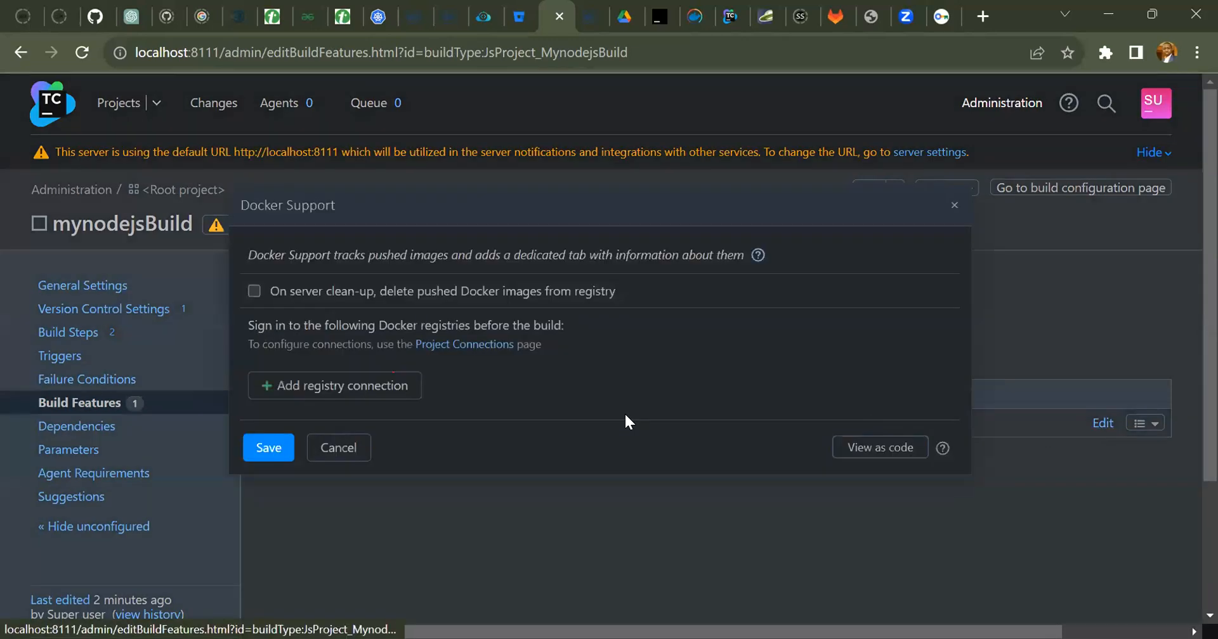
Check twice which registry connections can be added to the Docker Support feature, and close it without changes.
click(380, 386)
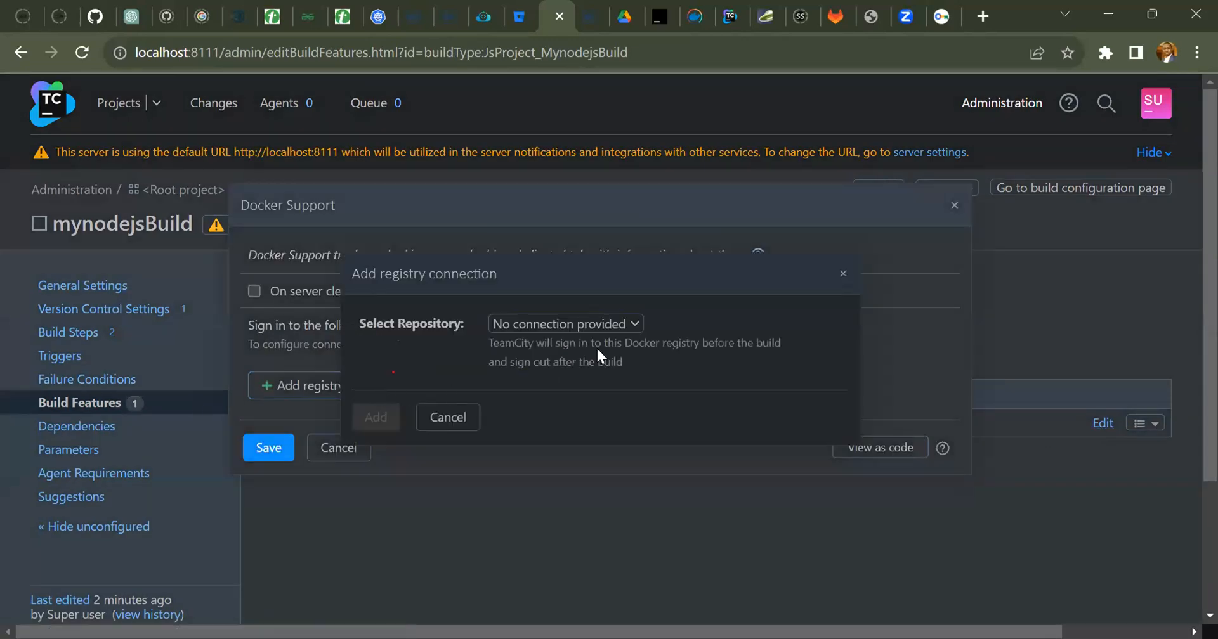
click(636, 324)
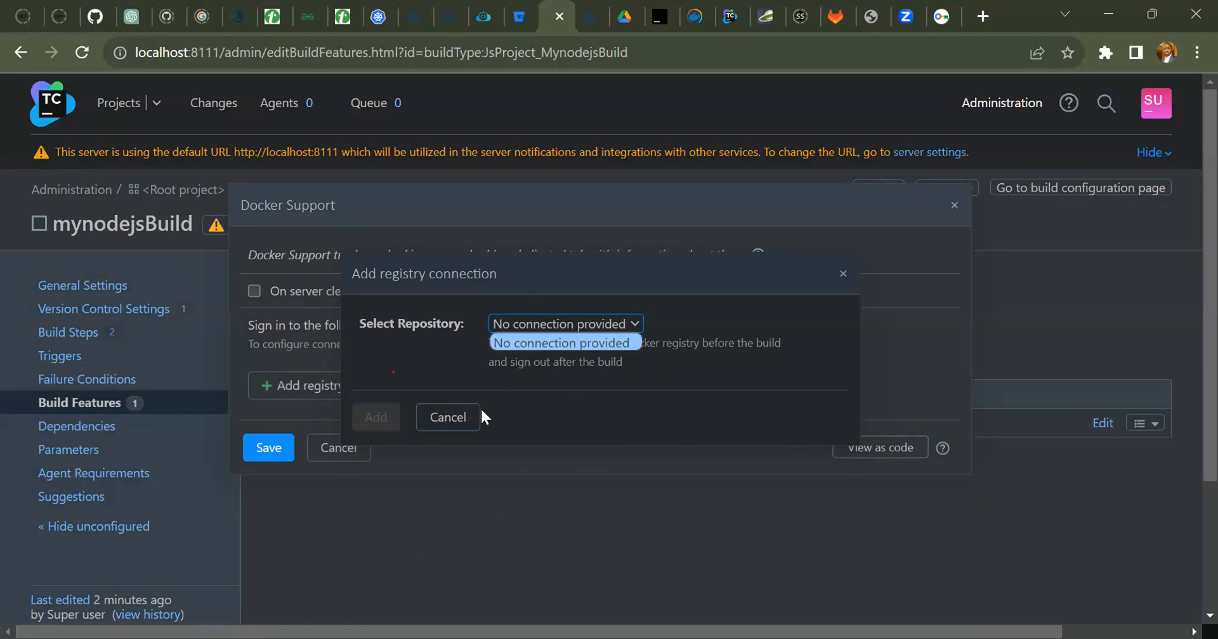
click(456, 419)
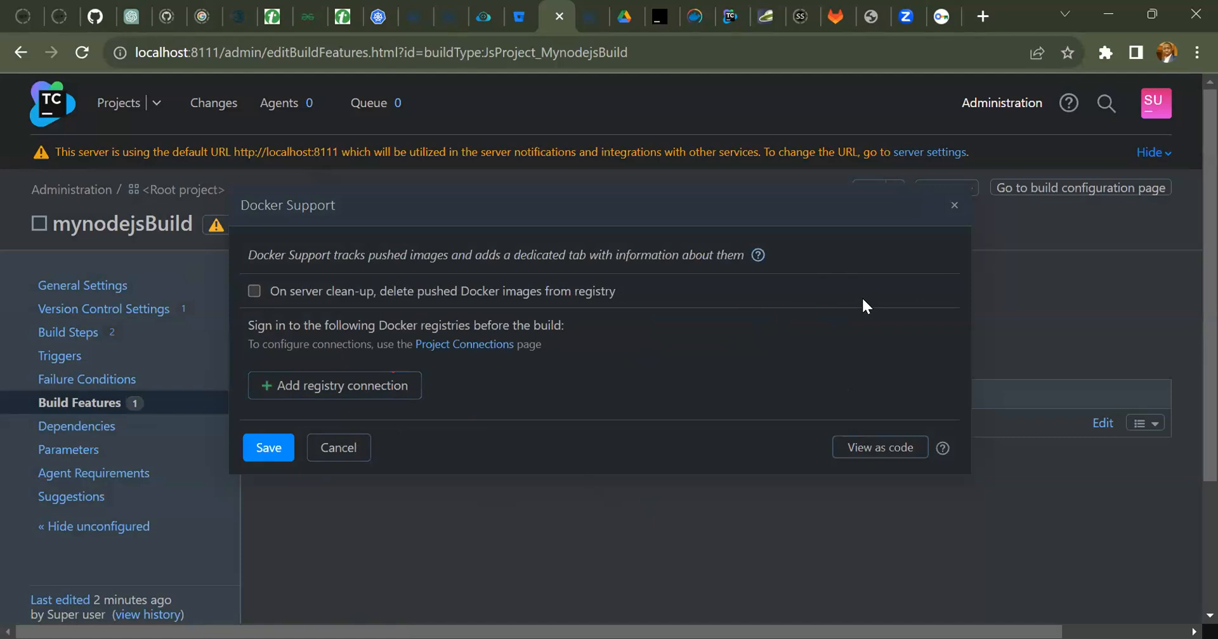
click(352, 390)
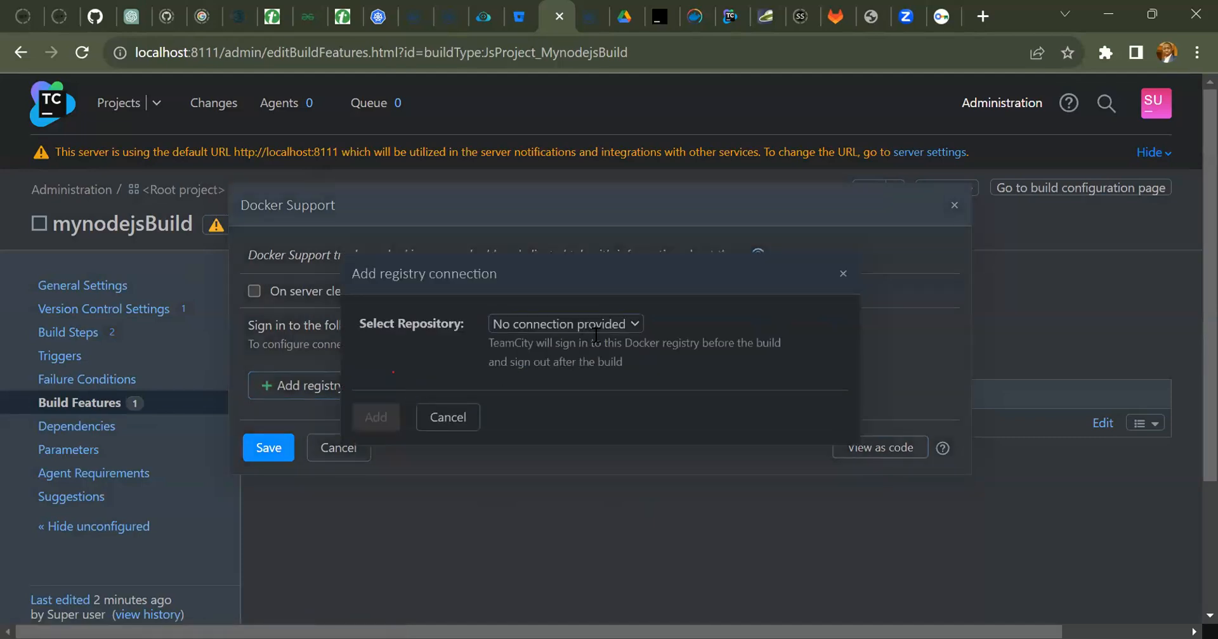
click(634, 321)
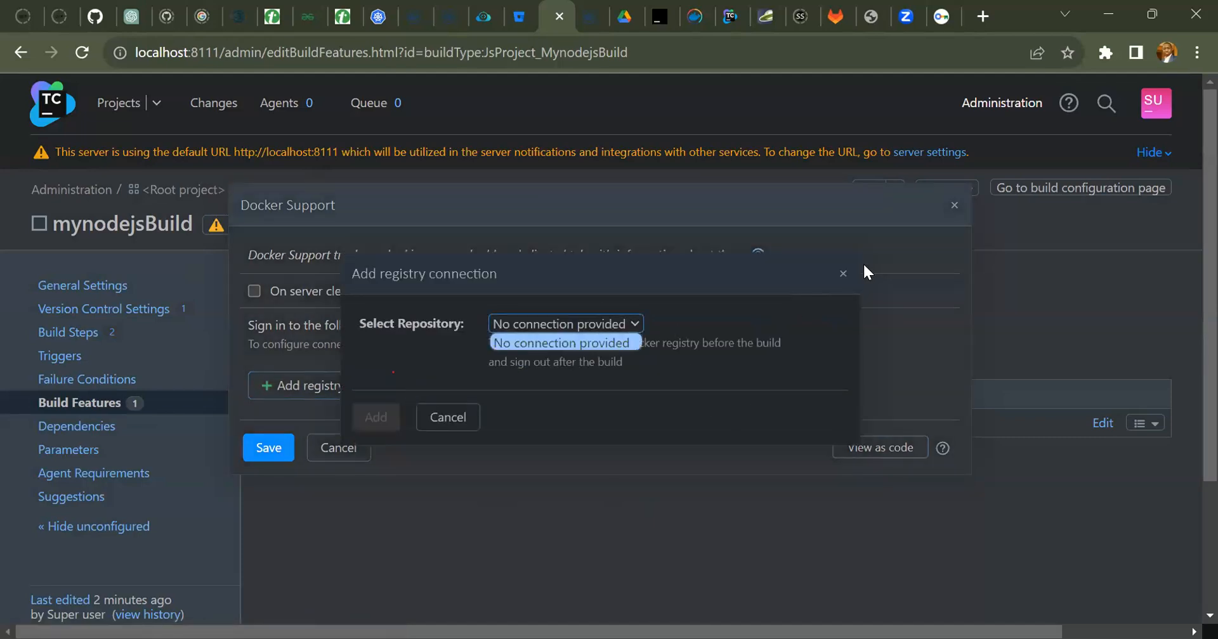
click(843, 273)
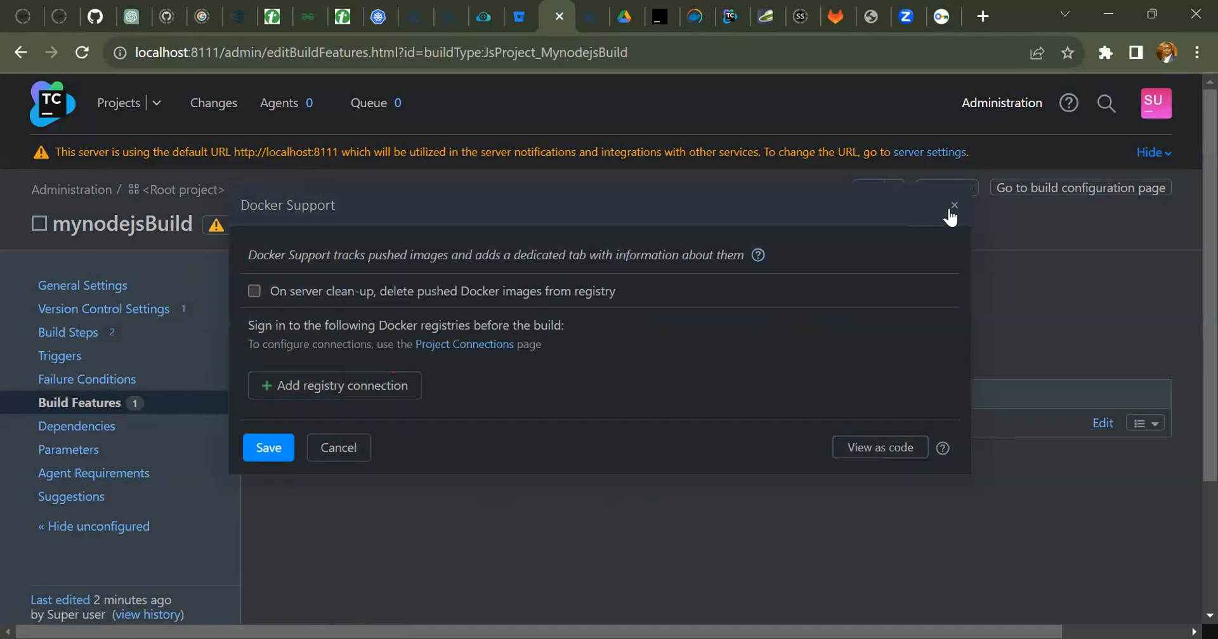
click(953, 206)
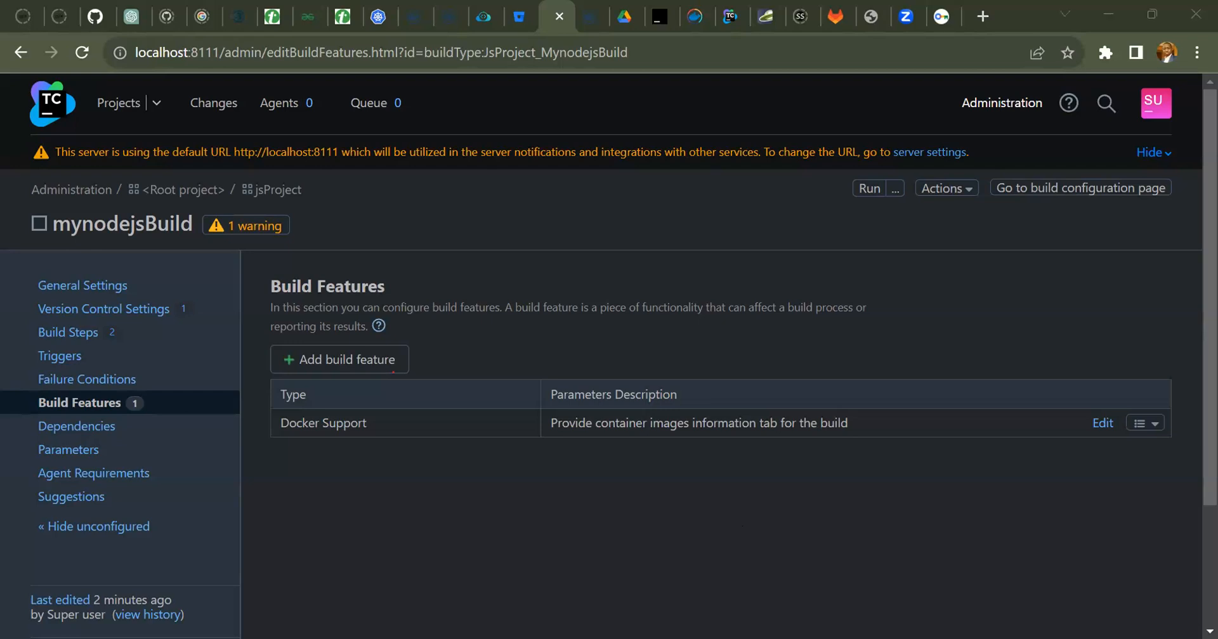
click(803, 474)
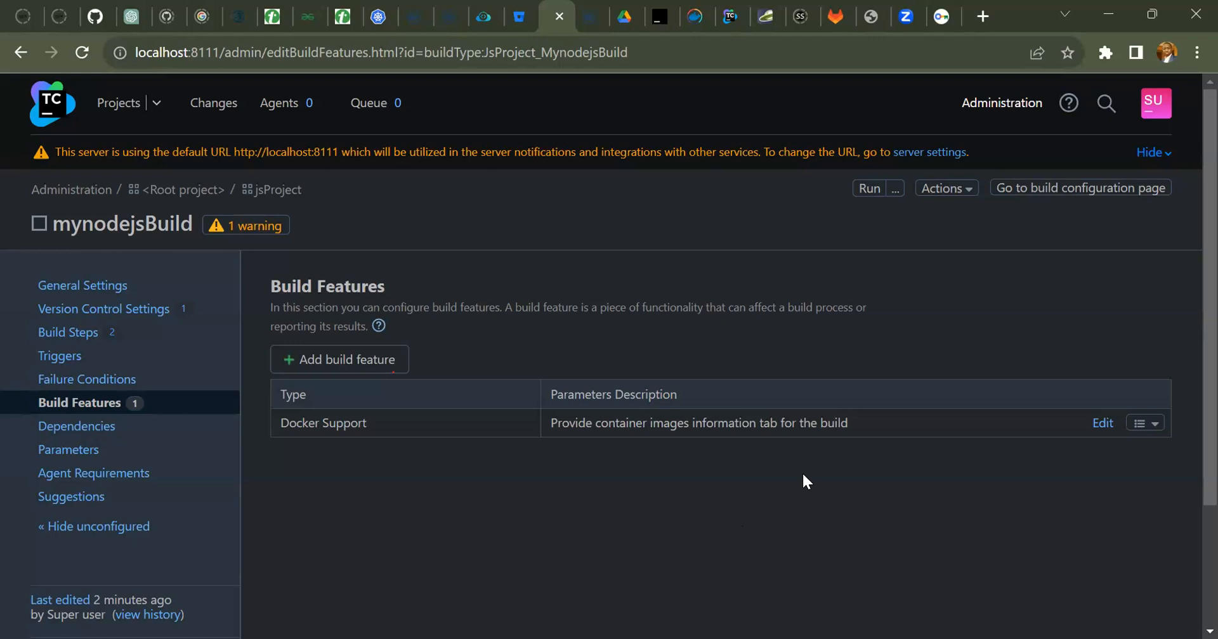